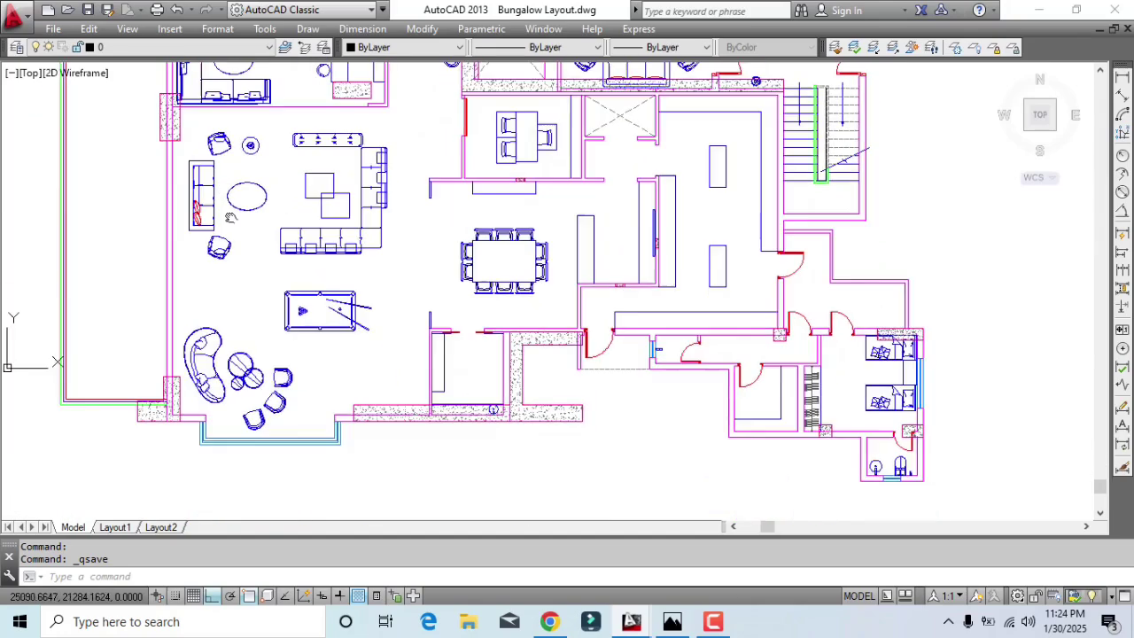
scroll(618, 358, "down", 5)
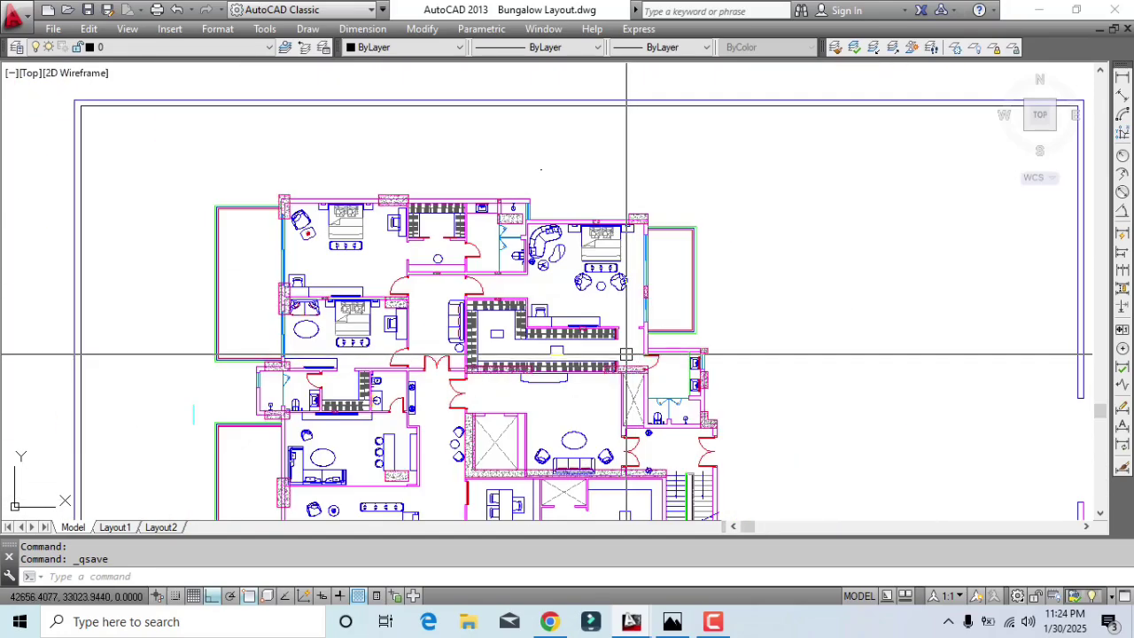
scroll(618, 358, "up", 5)
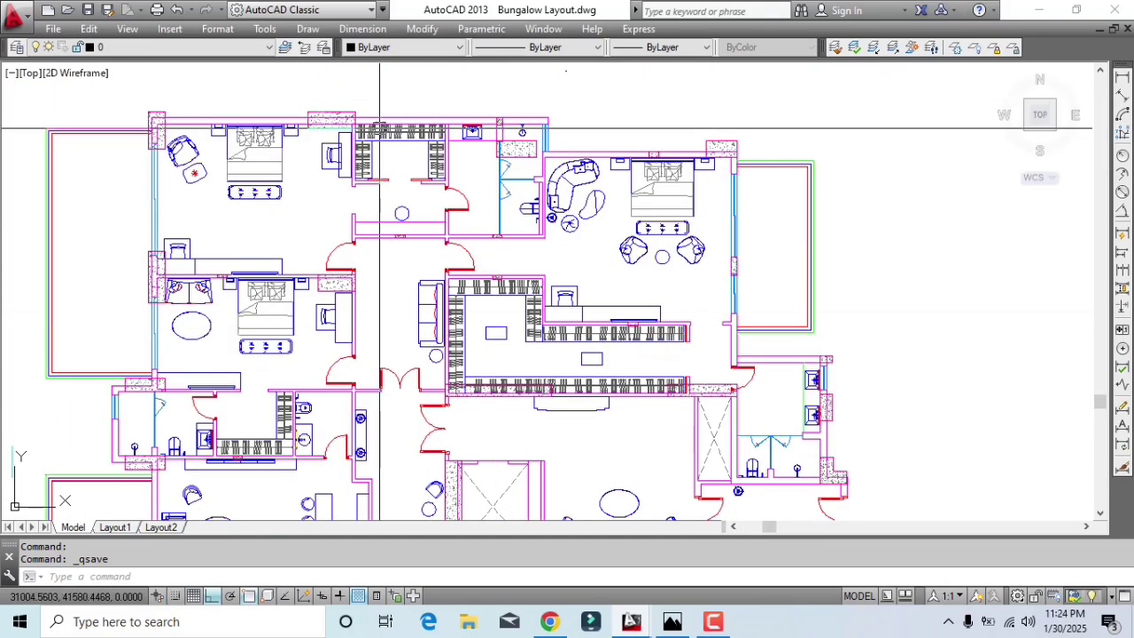
scroll(585, 251, "up", 2)
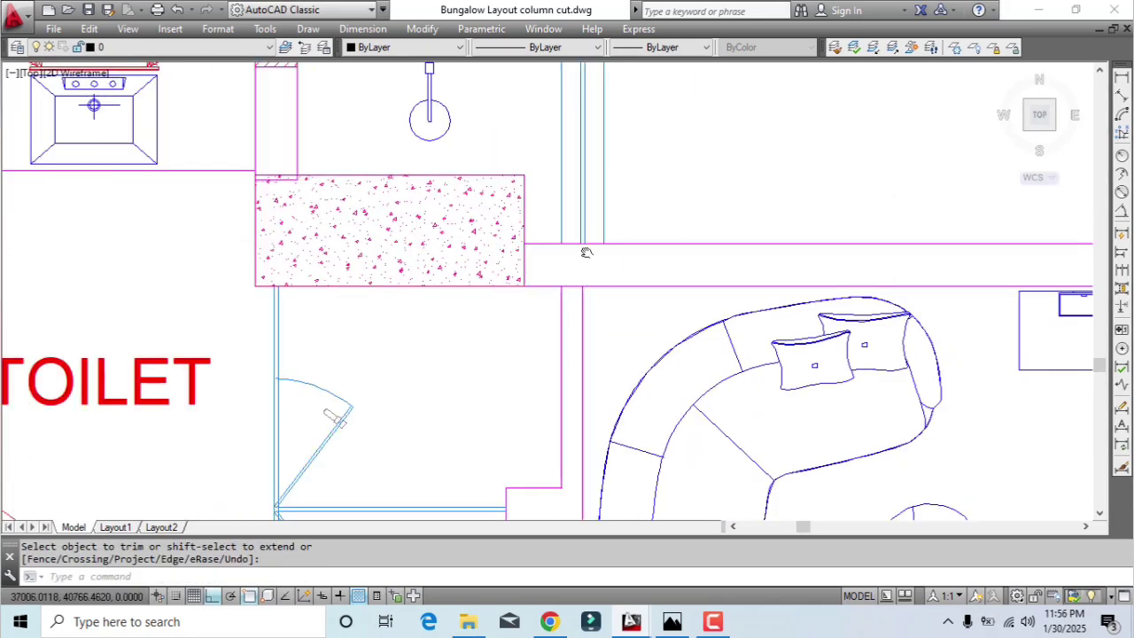
Erase the window and wall lines around the shower beside the toilet, and trim the wall line overlapping the concrete column
key("Delete")
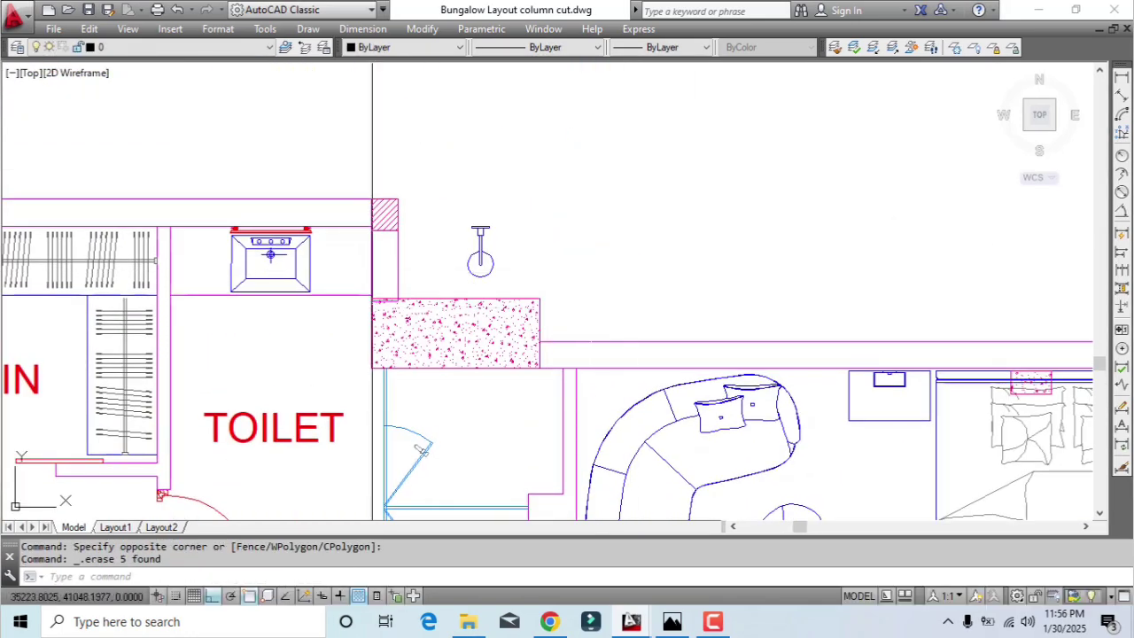
scroll(381, 313, "up", 4)
left_click(408, 265)
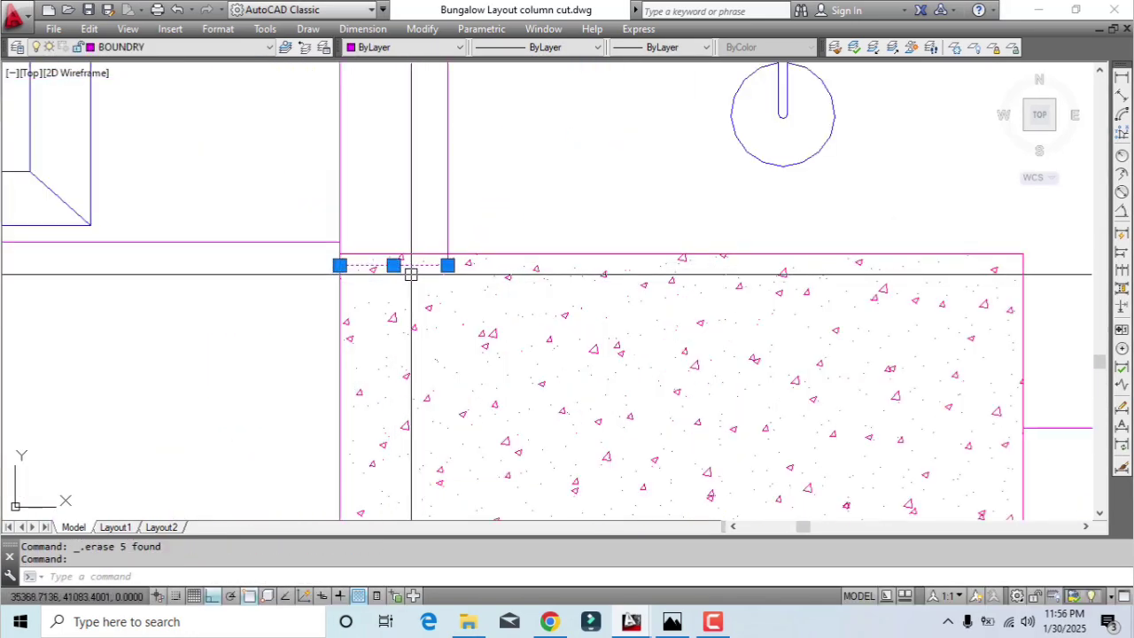
key("Escape")
scroll(434, 310, "up", 2)
type("tr")
key("Return")
key("Return")
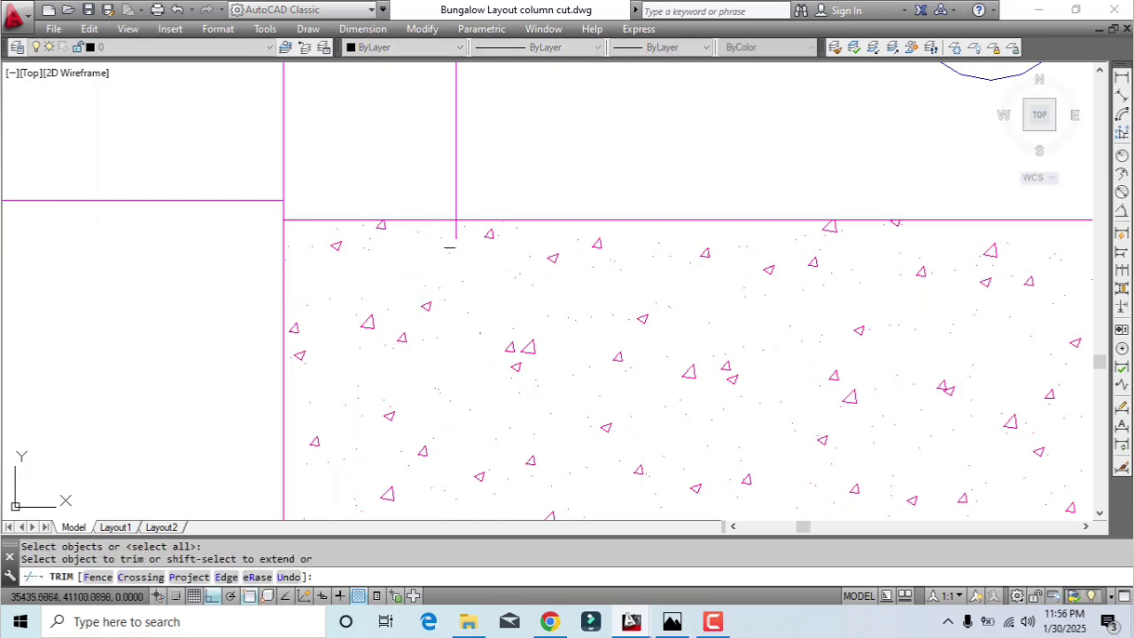
scroll(456, 234, "down", 10)
scroll(502, 169, "up", 3)
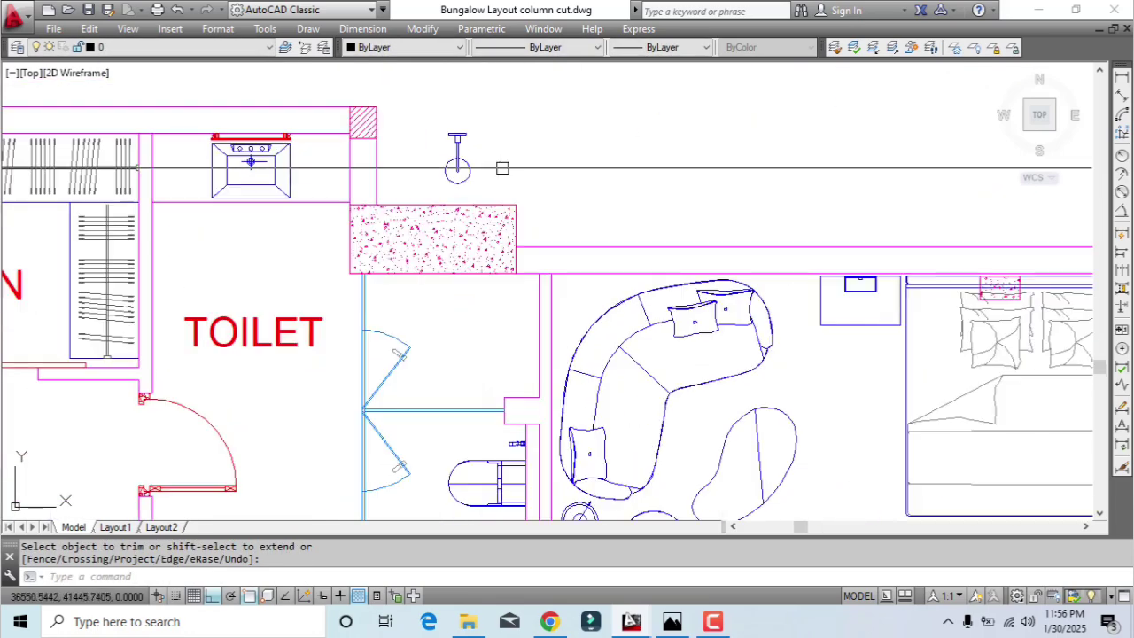
Move the shower fixture straight down into the WC cubicle, below the glass partition
left_click(457, 133)
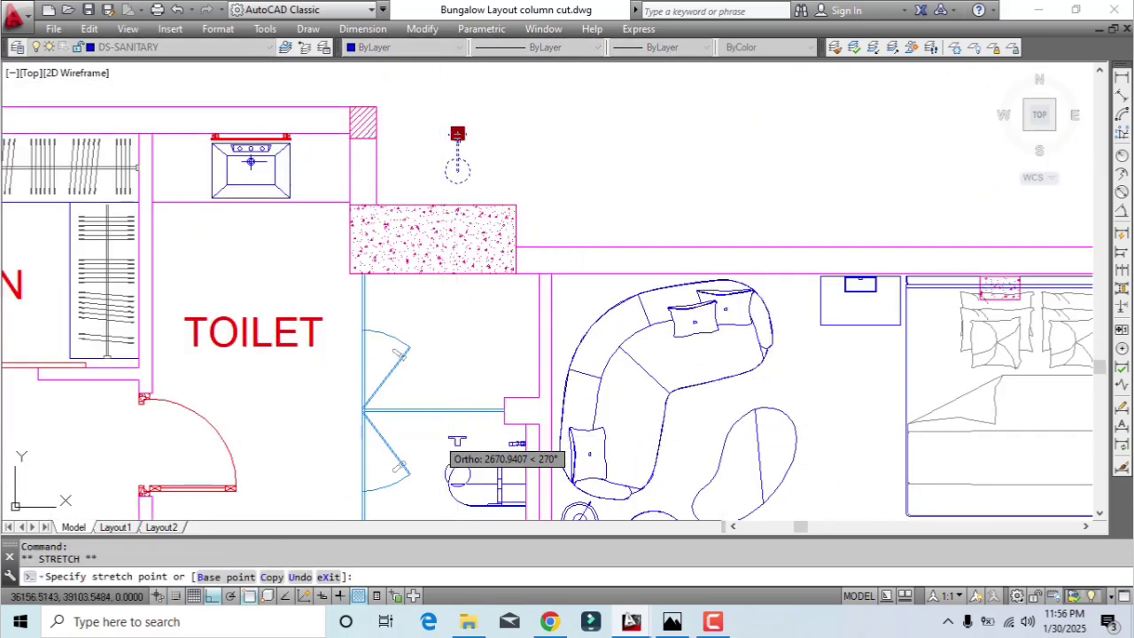
left_click(460, 437)
middle_click_drag(460, 437, 460, 309)
key("Escape")
Extend the cubicle's inner wall line up to the upper wall and trim it where it crosses the partition stub
scroll(550, 242, "up", 2)
left_click(528, 341)
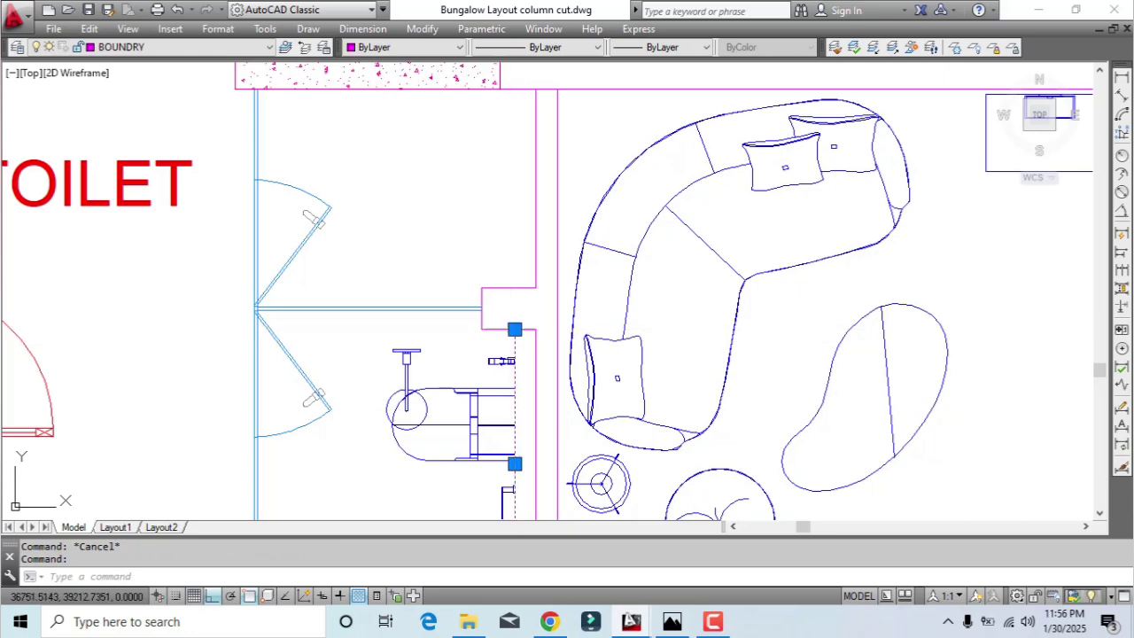
left_click(528, 296)
key("Escape")
scroll(519, 305, "up", 5)
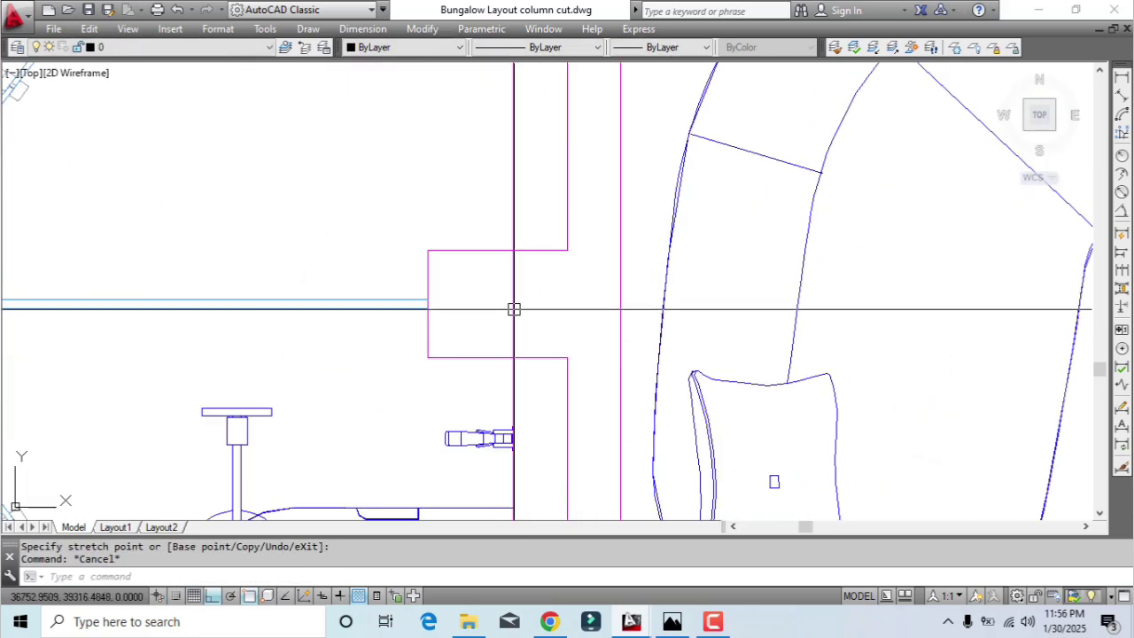
type("tr")
key("Return")
scroll(519, 291, "down", 3)
scroll(514, 292, "down", 2)
Measure the thickness of the wall between the toilet and the master bedroom
type("d")
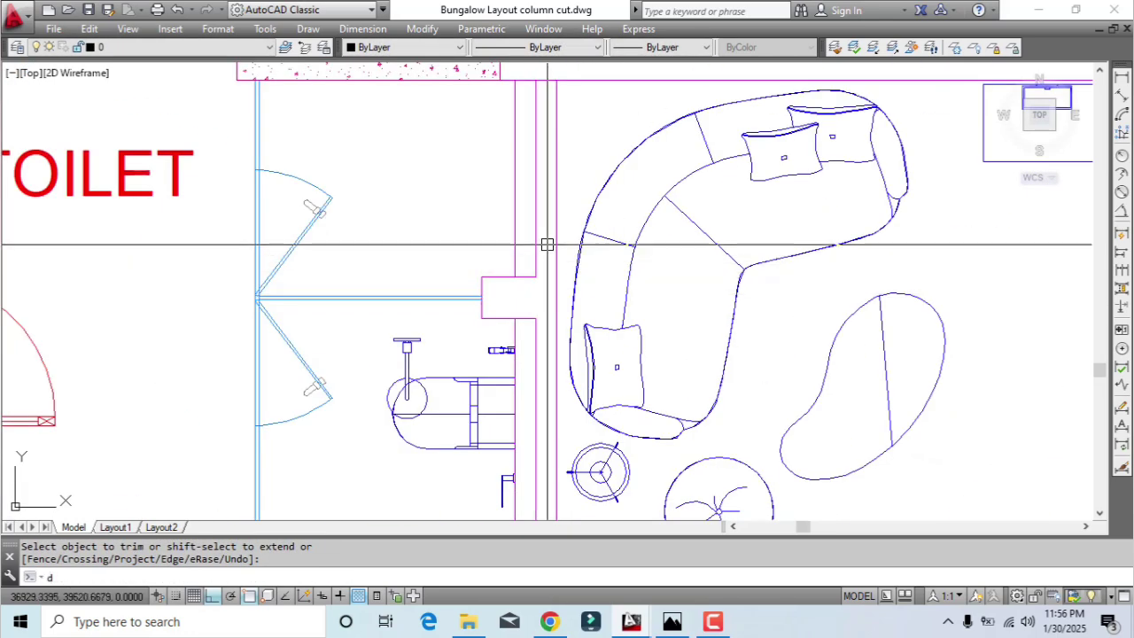
type("i")
key("Return")
left_click(554, 204)
scroll(549, 202, "down", 4)
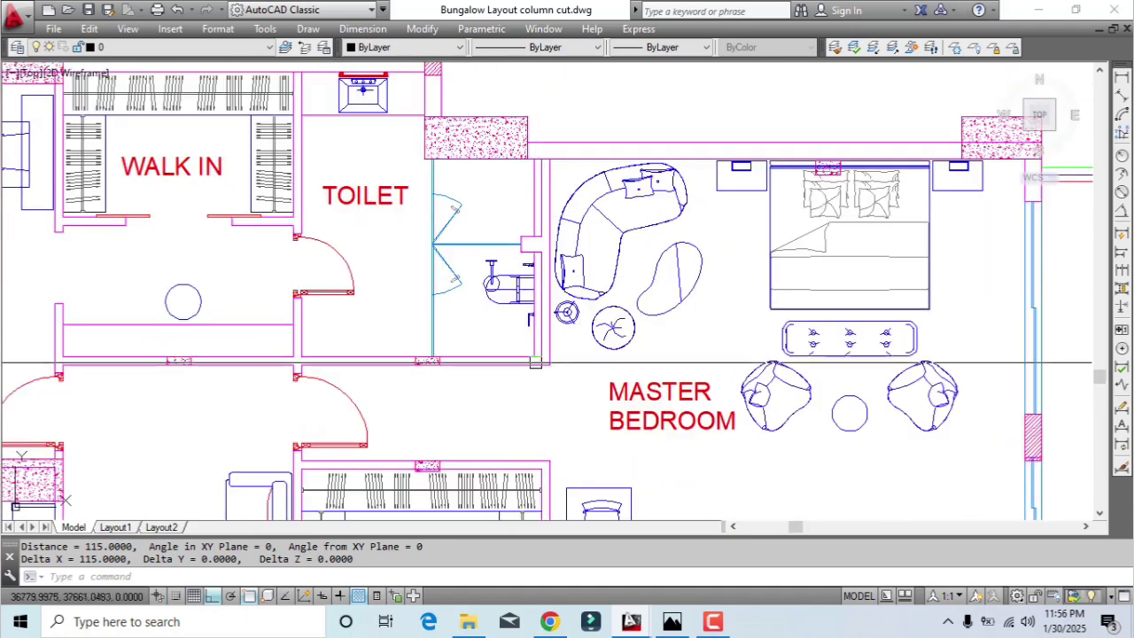
scroll(522, 193, "up", 4)
middle_click_drag(602, 312, 626, 273)
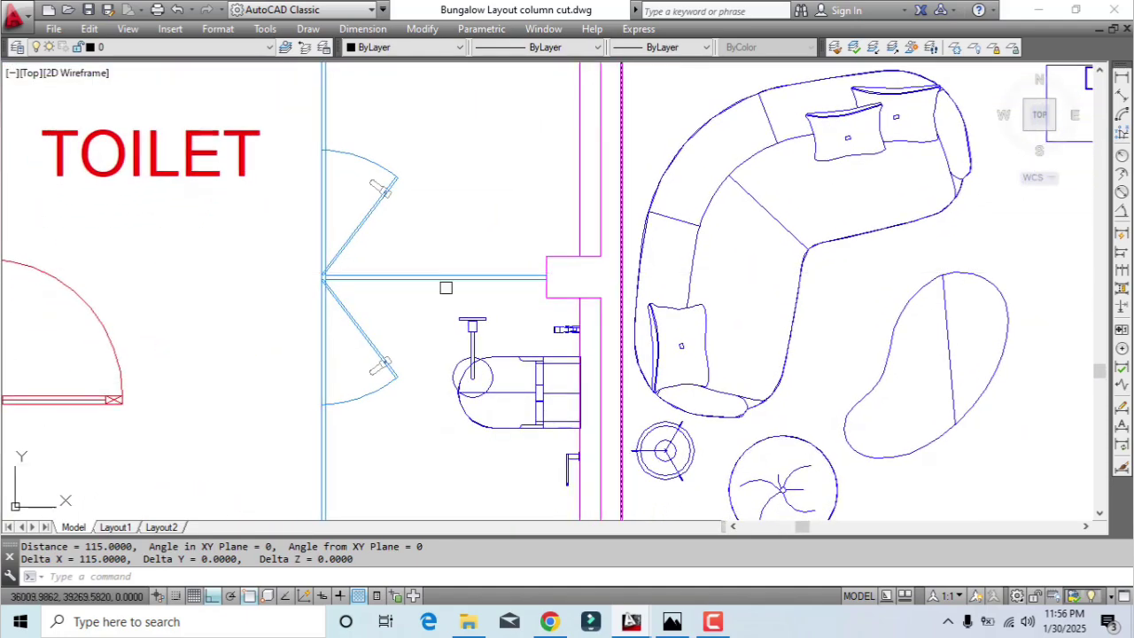
Move the WC and its two accessories to the upper cubicle, centred midway between the column-side wall and the partition stub
middle_click_drag(517, 312, 518, 241)
scroll(551, 336, "up", 2)
left_click(543, 252)
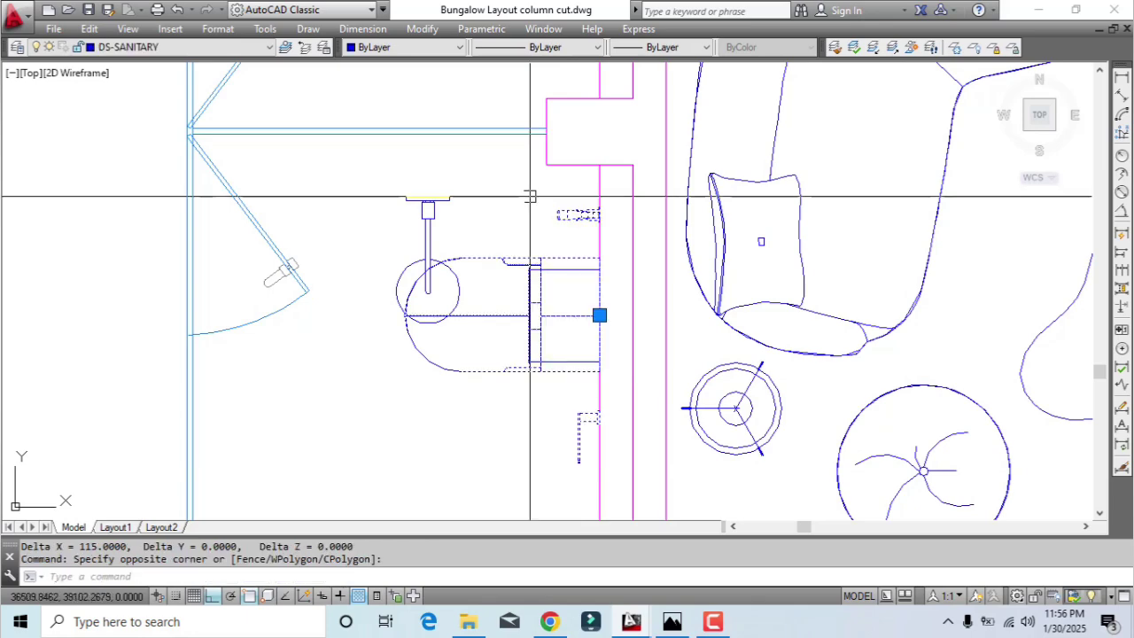
scroll(533, 392, "down", 2)
scroll(532, 348, "up", 2)
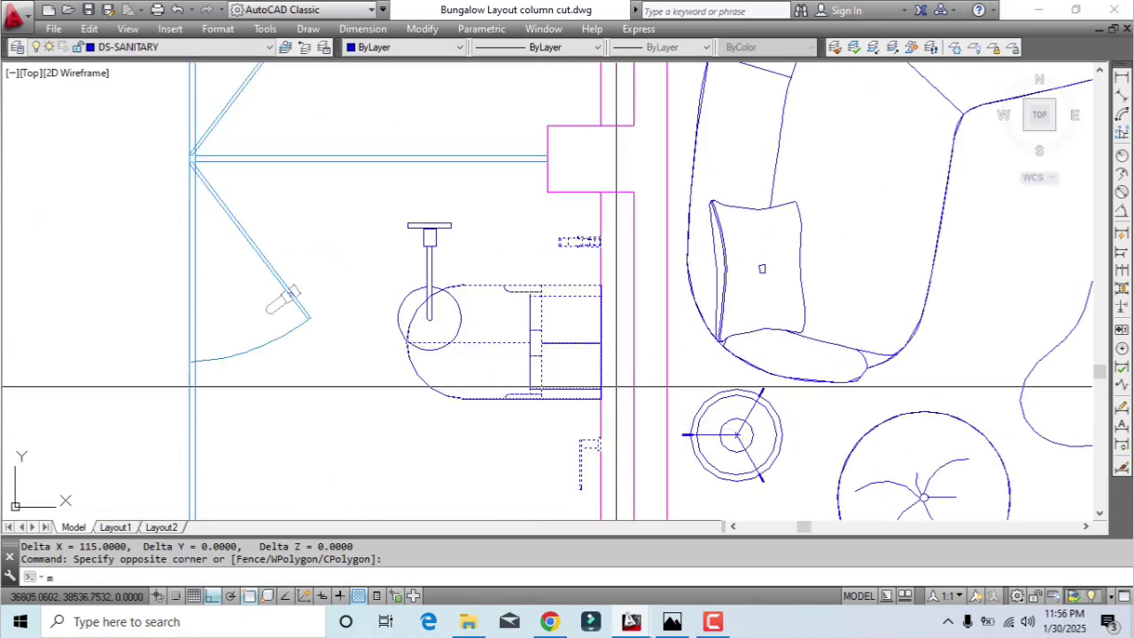
type("m")
key("Return")
left_click(600, 342)
scroll(606, 209, "down", 2)
middle_click_drag(612, 206, 611, 423)
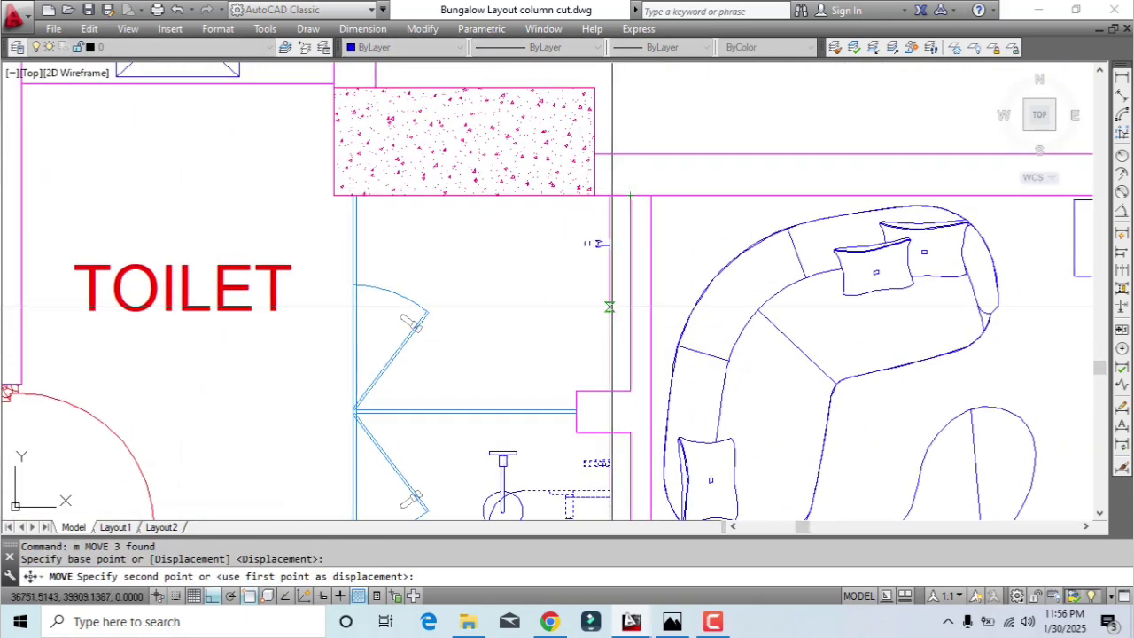
right_click(611, 205, "shift")
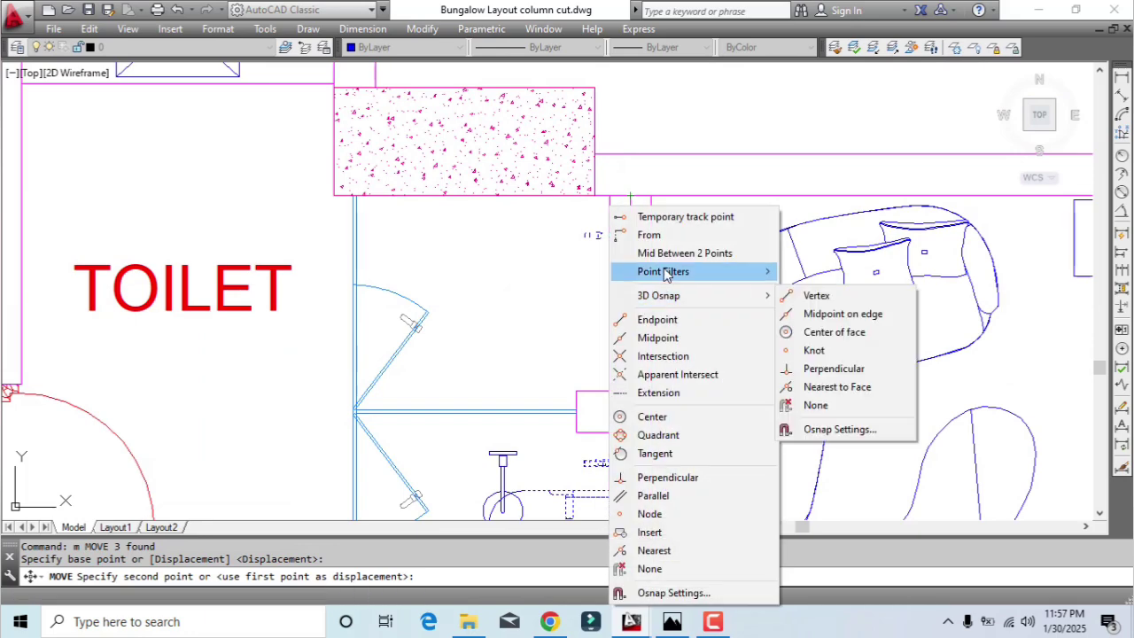
left_click(683, 248)
left_click(610, 195)
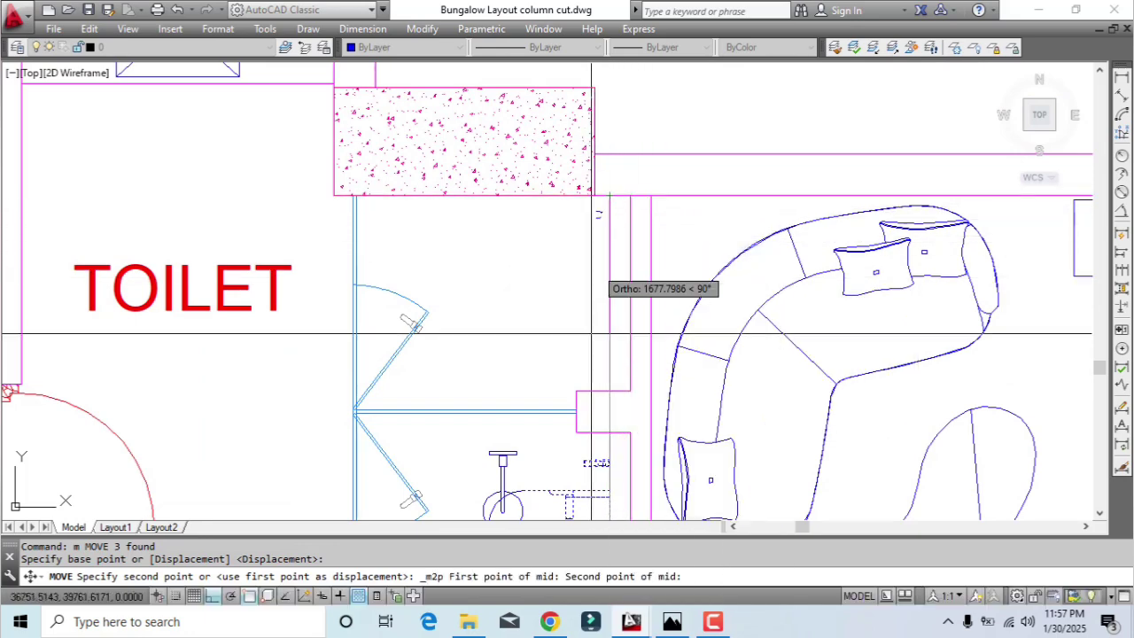
left_click(610, 391)
scroll(650, 404, "up", 2)
middle_click_drag(650, 404, 650, 337)
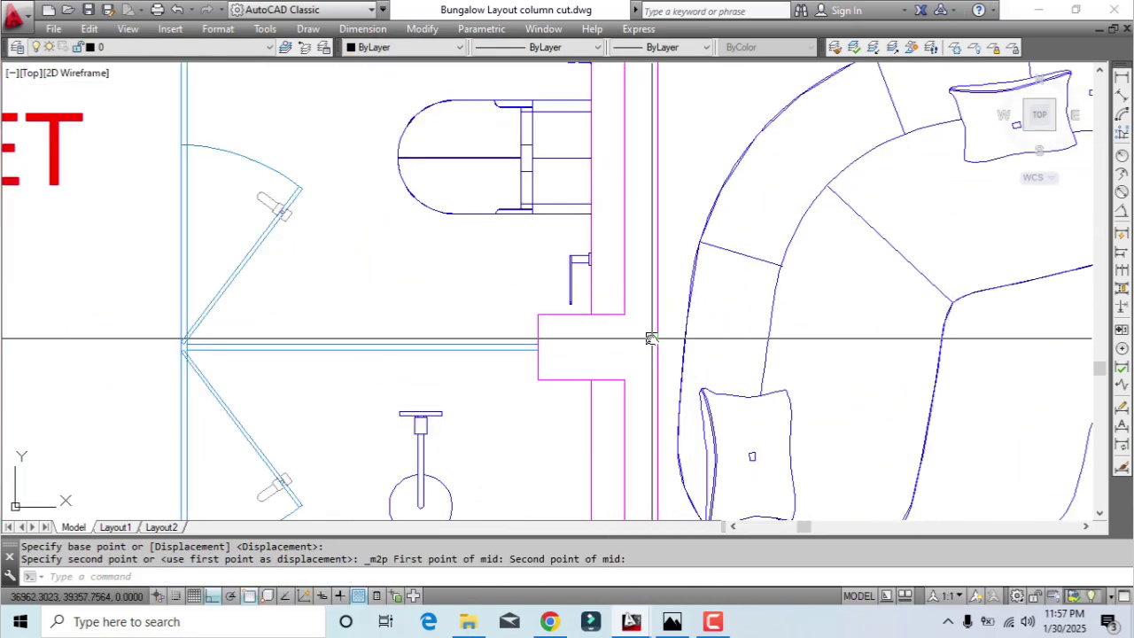
type("tr")
key("Return")
key("Return")
scroll(605, 349, "down", 4)
key("Escape")
scroll(585, 327, "up", 2)
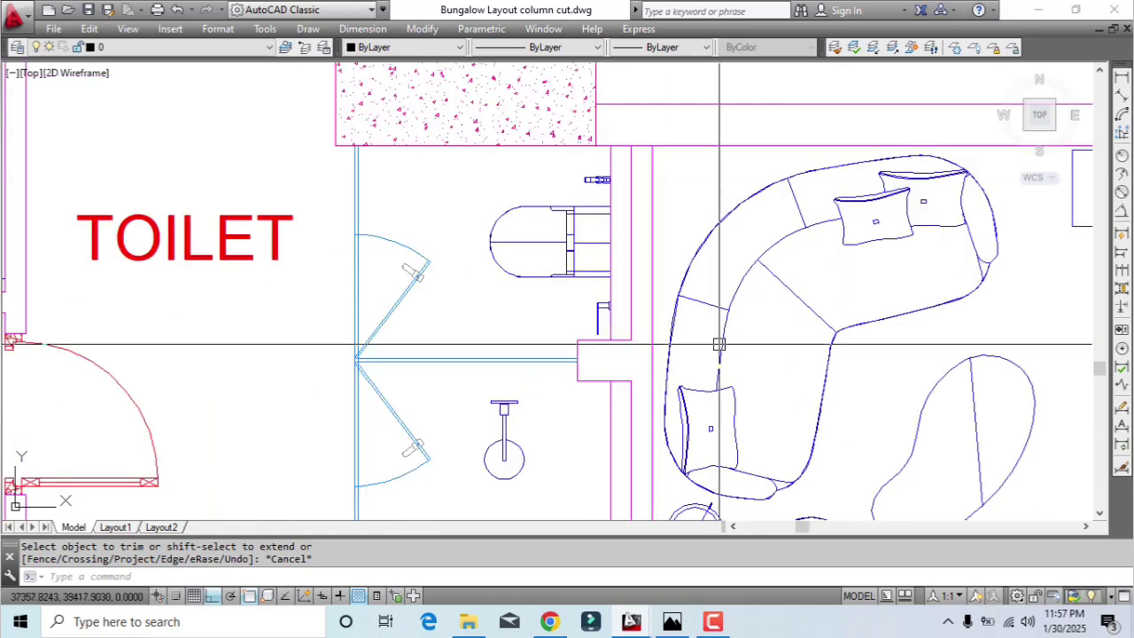
Measure both layers of the wall between the WC cubicle and the master bedroom
middle_click_drag(687, 327, 692, 294)
scroll(620, 142, "up", 2)
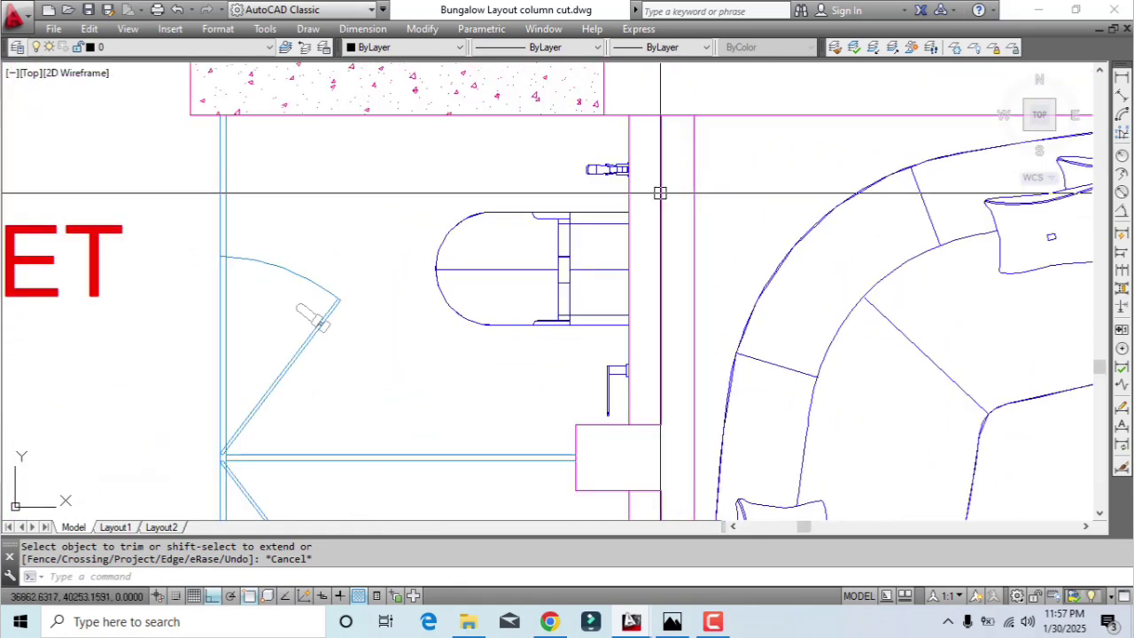
type("di")
key("Return")
left_click(660, 176)
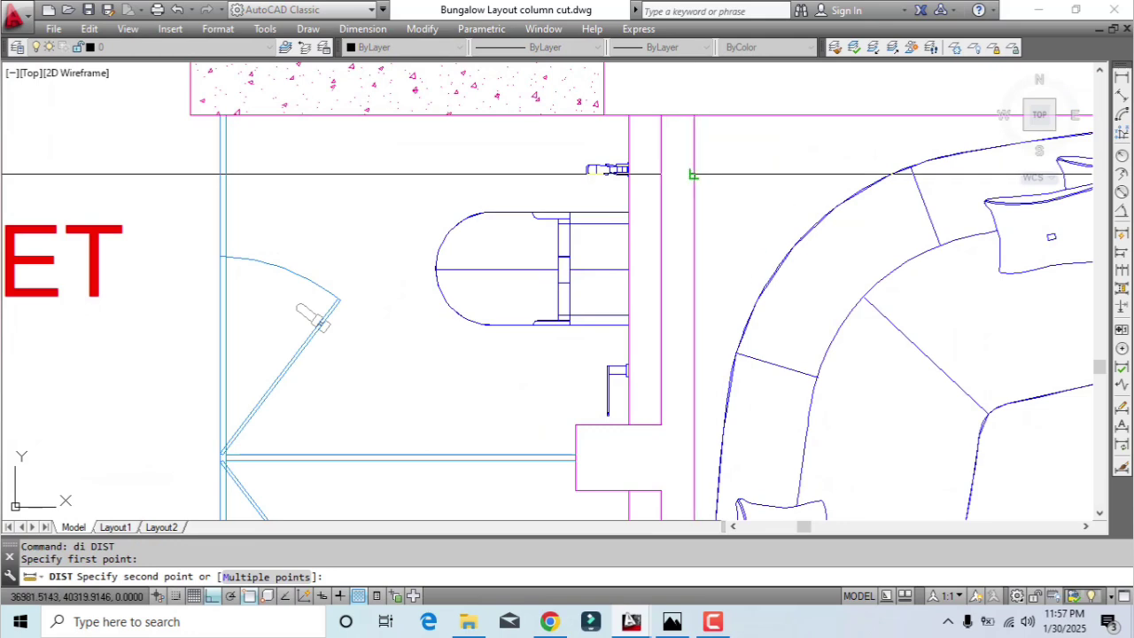
left_click(693, 175)
key("Return")
left_click(629, 140)
left_click(661, 137)
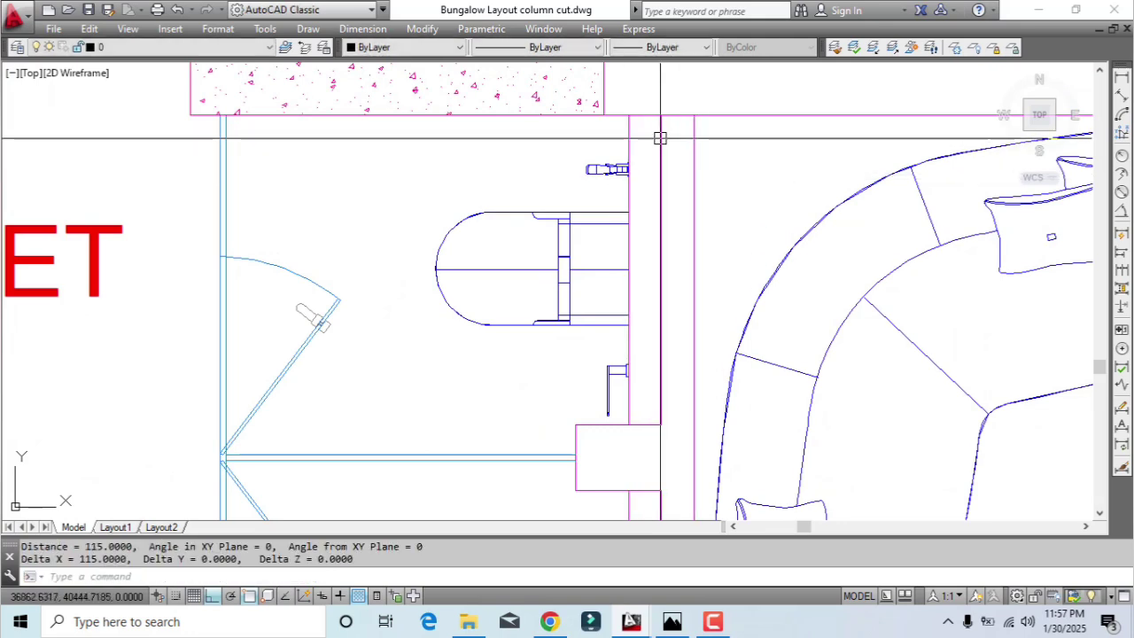
Rotate the shower fixture by 270° and place it against the inner wall of the lower cubicle
scroll(690, 214, "down", 2)
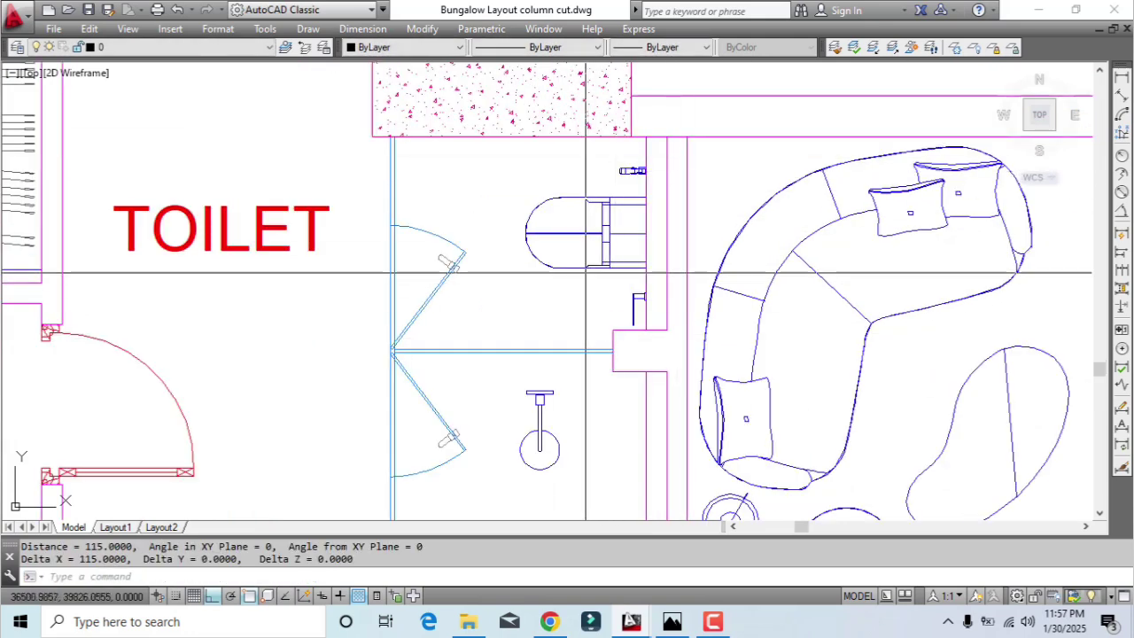
middle_click_drag(636, 383, 607, 243)
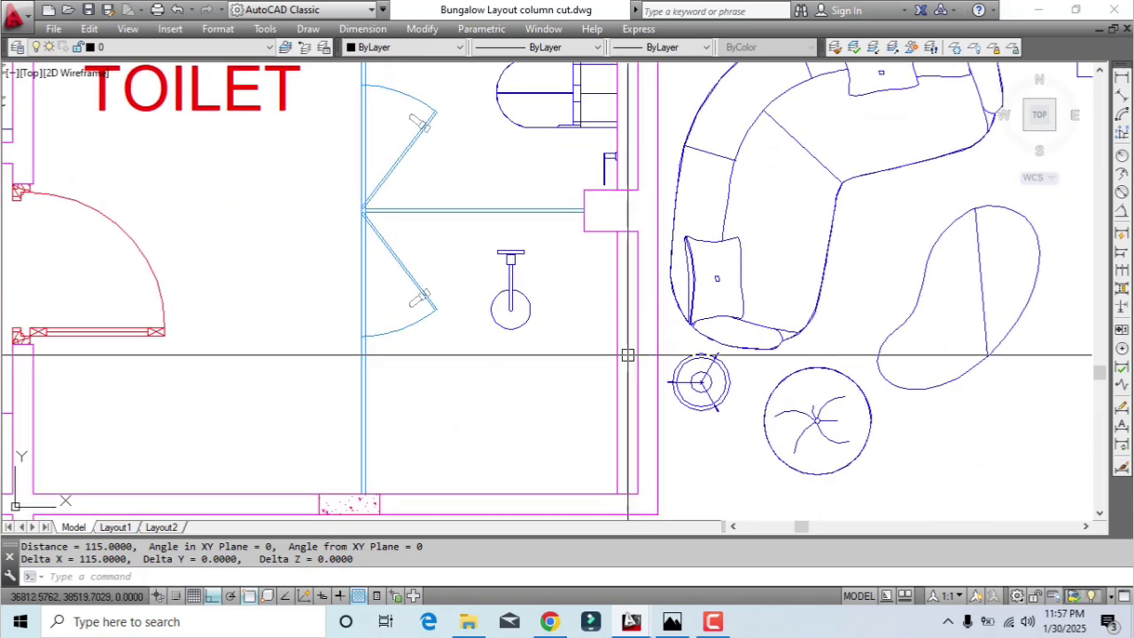
scroll(631, 410, "down", 2)
left_click(554, 332)
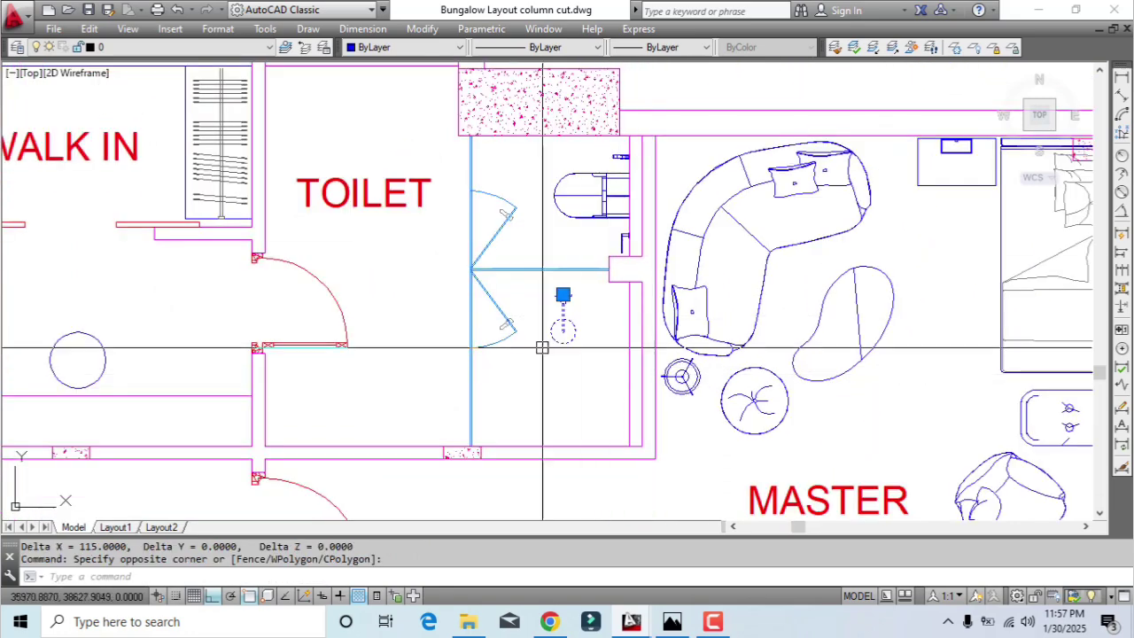
scroll(541, 346, "up", 2)
type("ro")
key("Return")
left_click(580, 297)
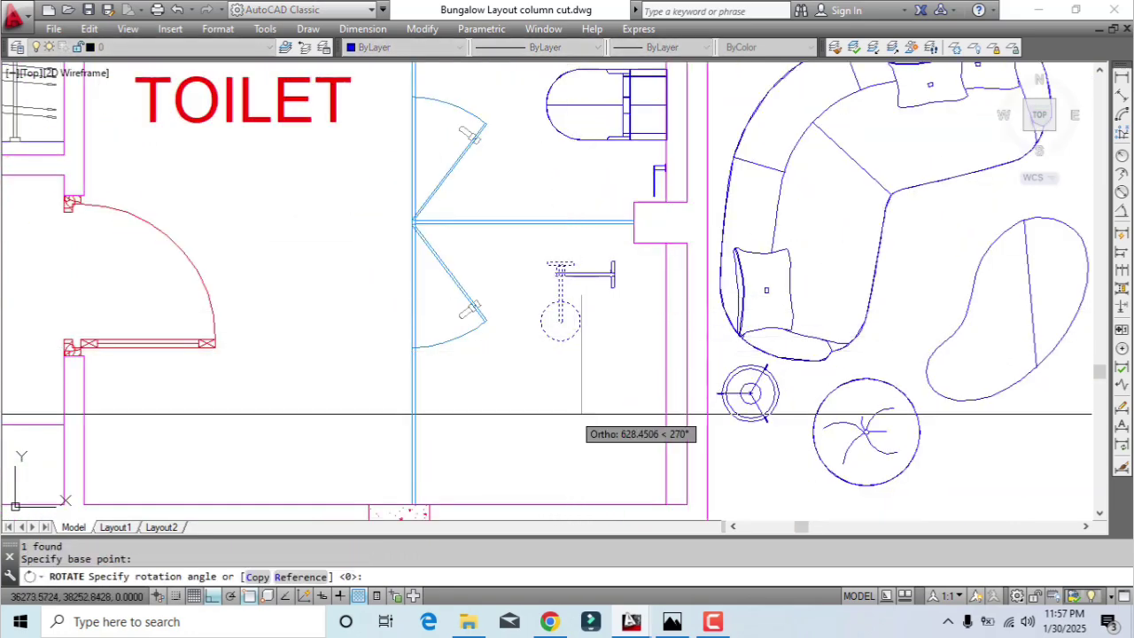
left_click(580, 412)
left_click(667, 375)
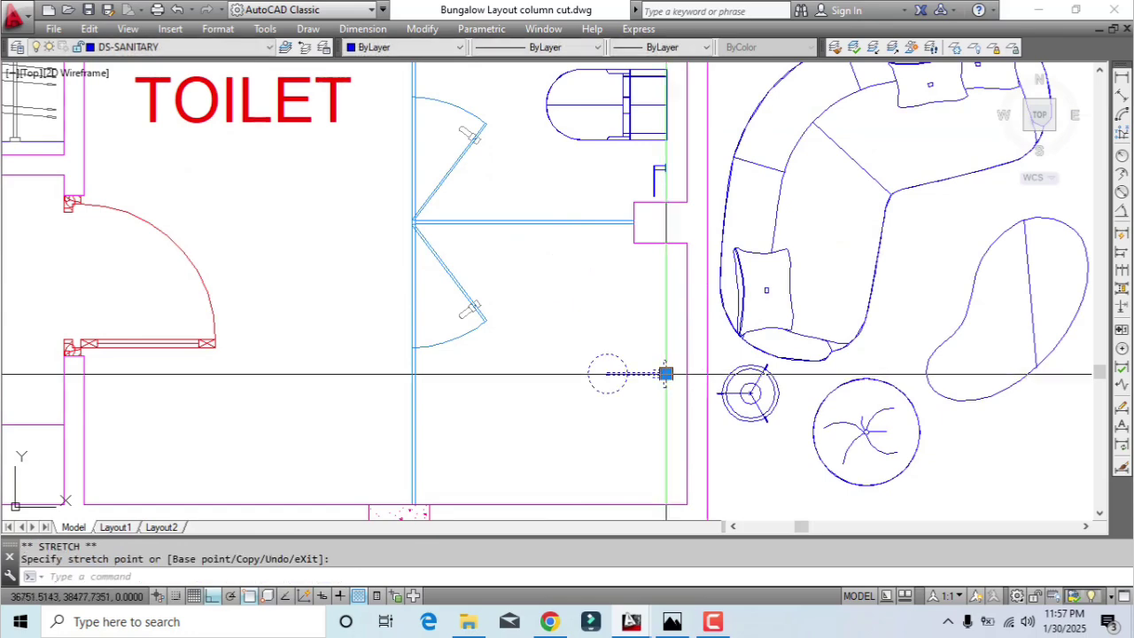
type("ro")
key("Return")
scroll(605, 397, "down", 2)
key("Escape")
Erase the two horizontal construction lines running across the toilet and master bedroom
left_click(1013, 223)
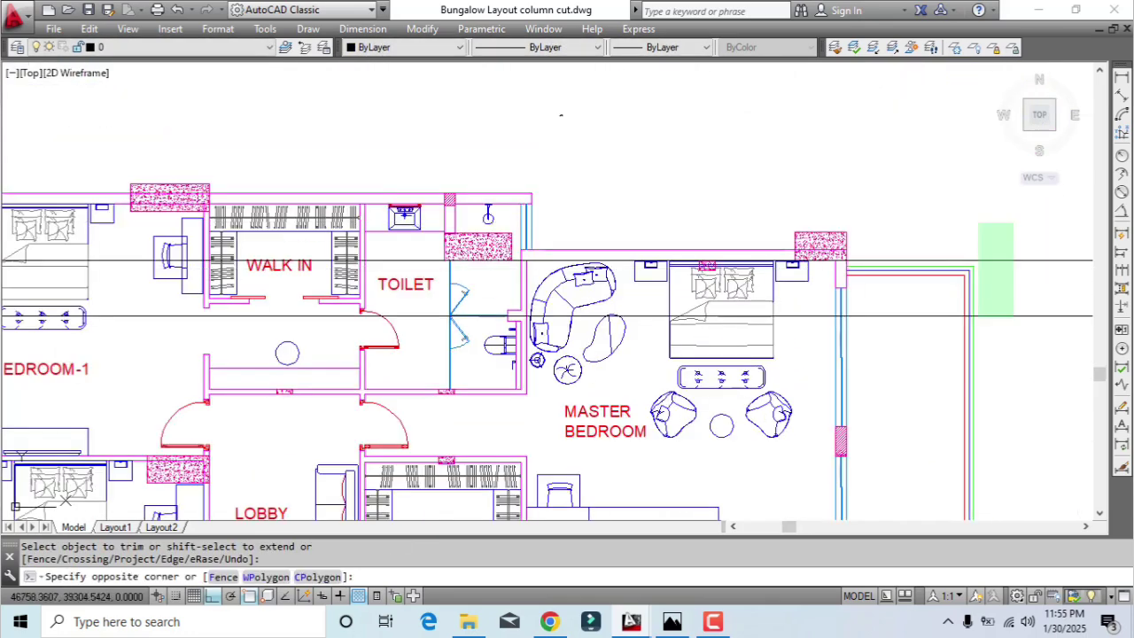
left_click(985, 346)
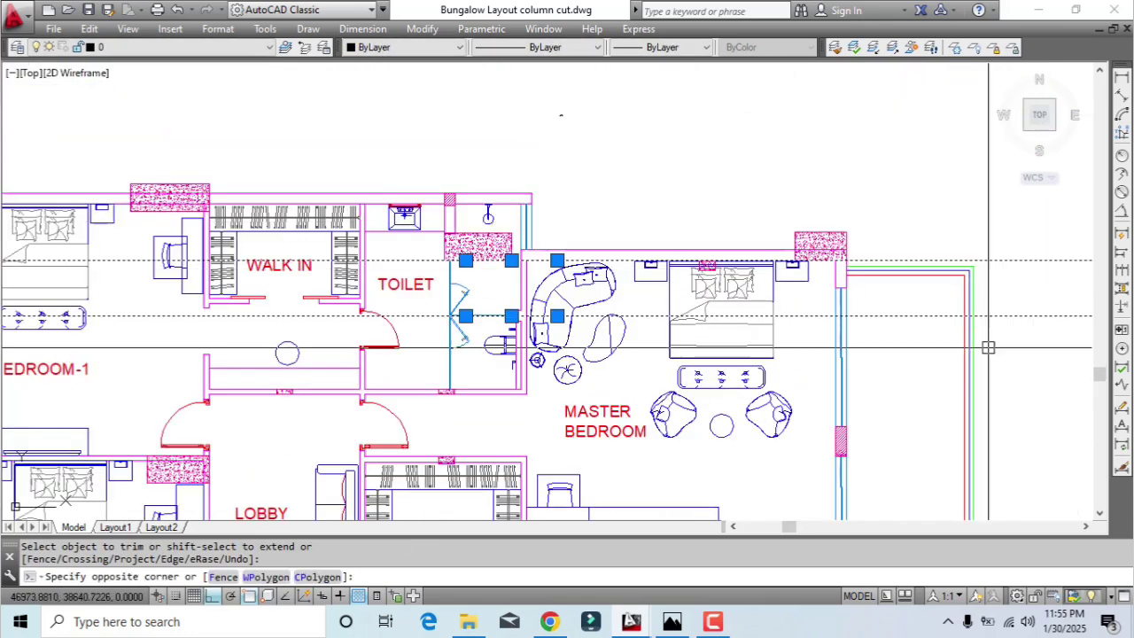
key("Delete")
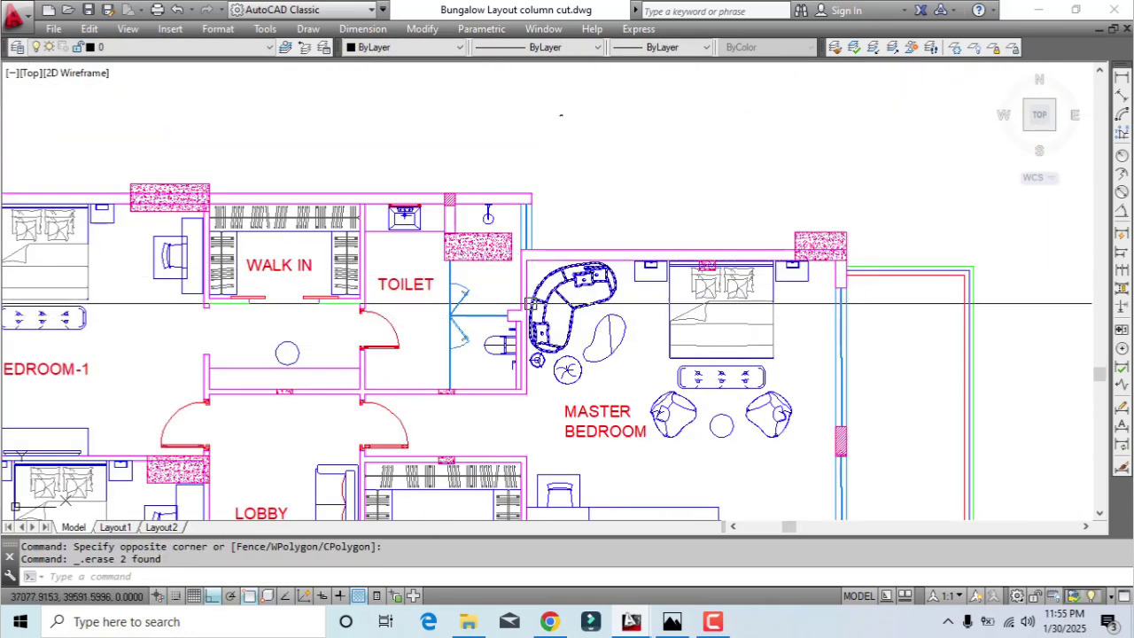
Measure the WC cubicle's clear width from the lower wall to the glass partition
scroll(481, 319, "up", 4)
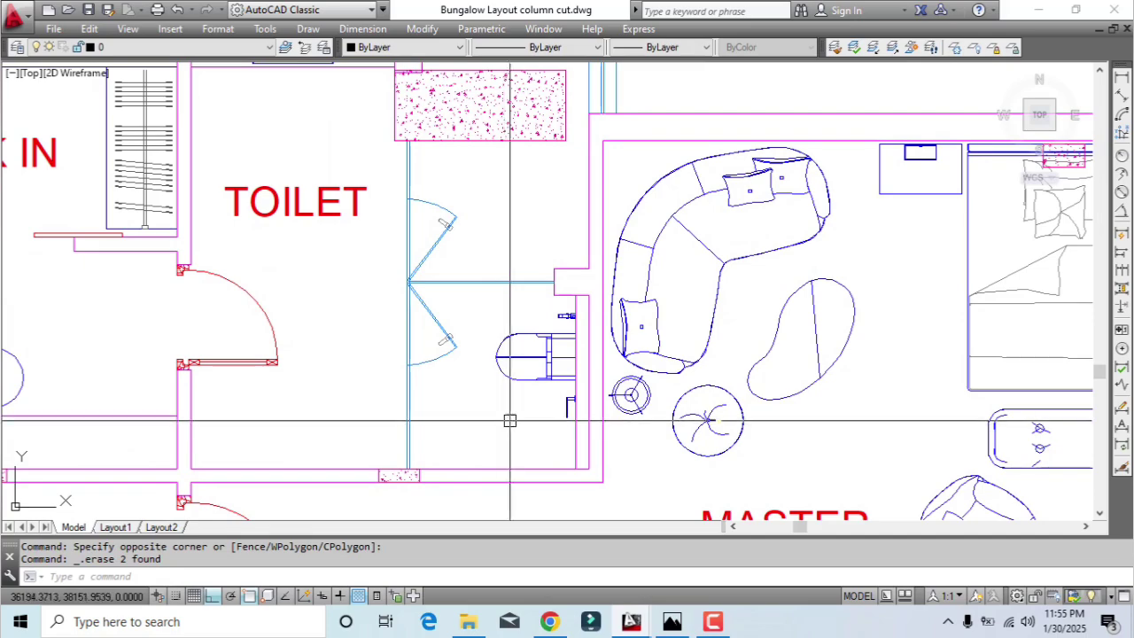
key("space")
scroll(506, 431, "up", 2)
left_click(491, 491)
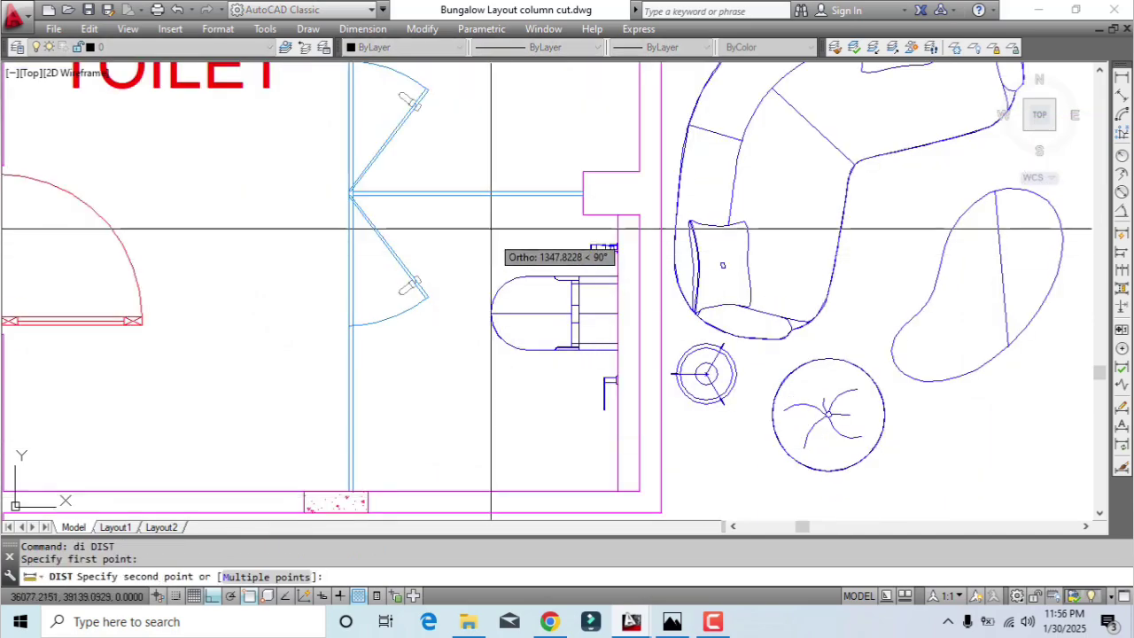
left_click(489, 194)
scroll(514, 243, "down", 3)
scroll(567, 235, "up", 2)
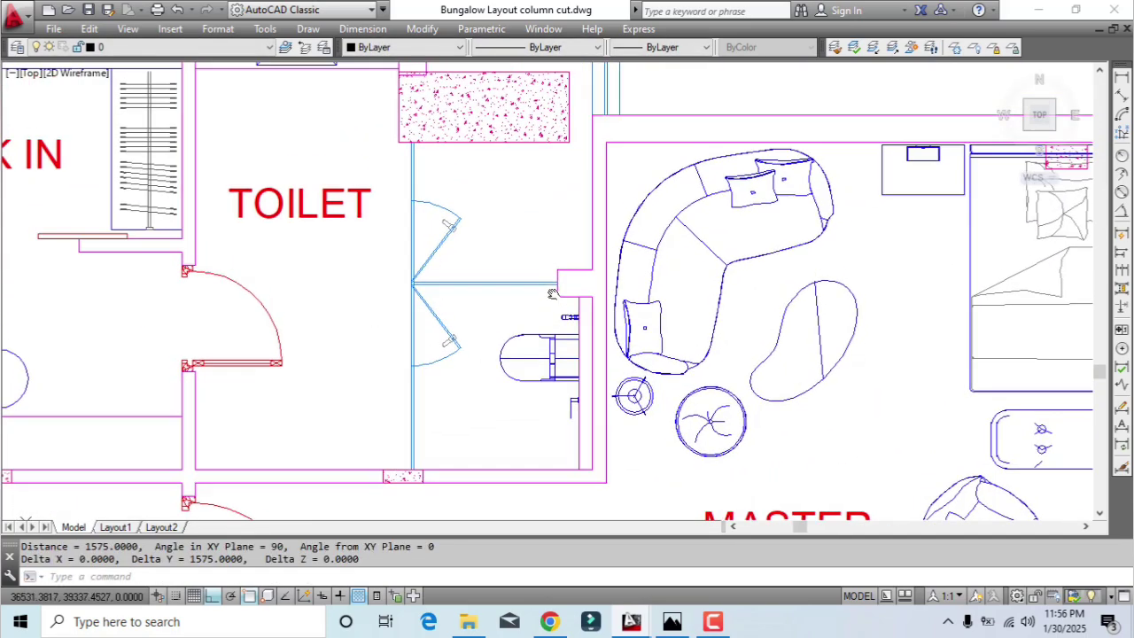
scroll(585, 231, "up", 2)
scroll(621, 275, "down", 2)
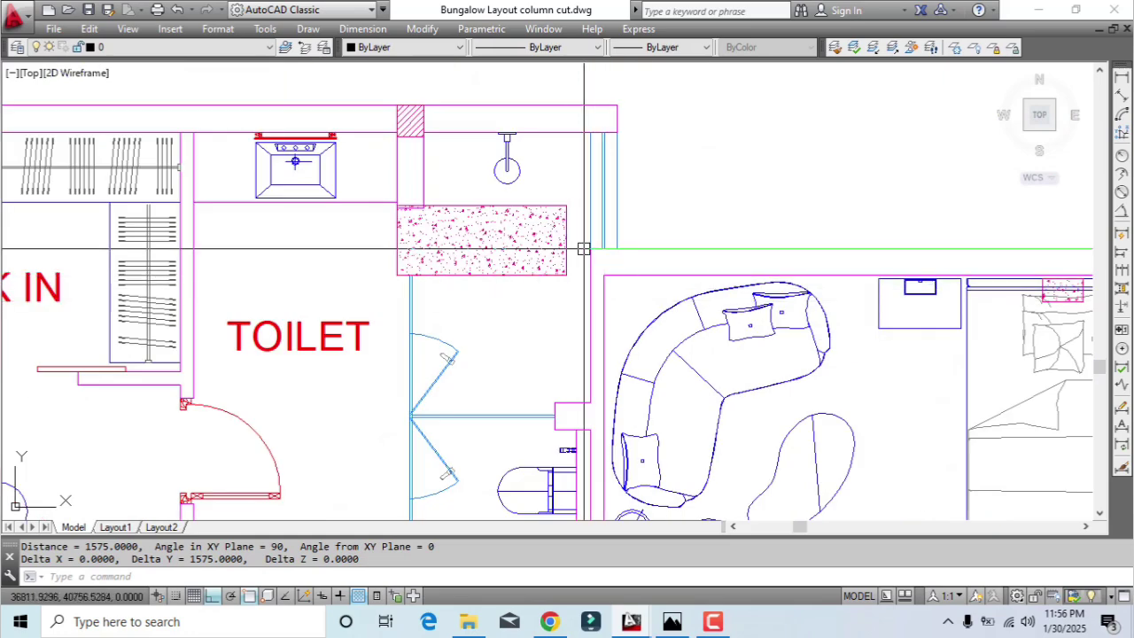
Shorten the outer top wall line to the hatched column's corner and erase the inner wall line behind the shower
left_click(469, 106)
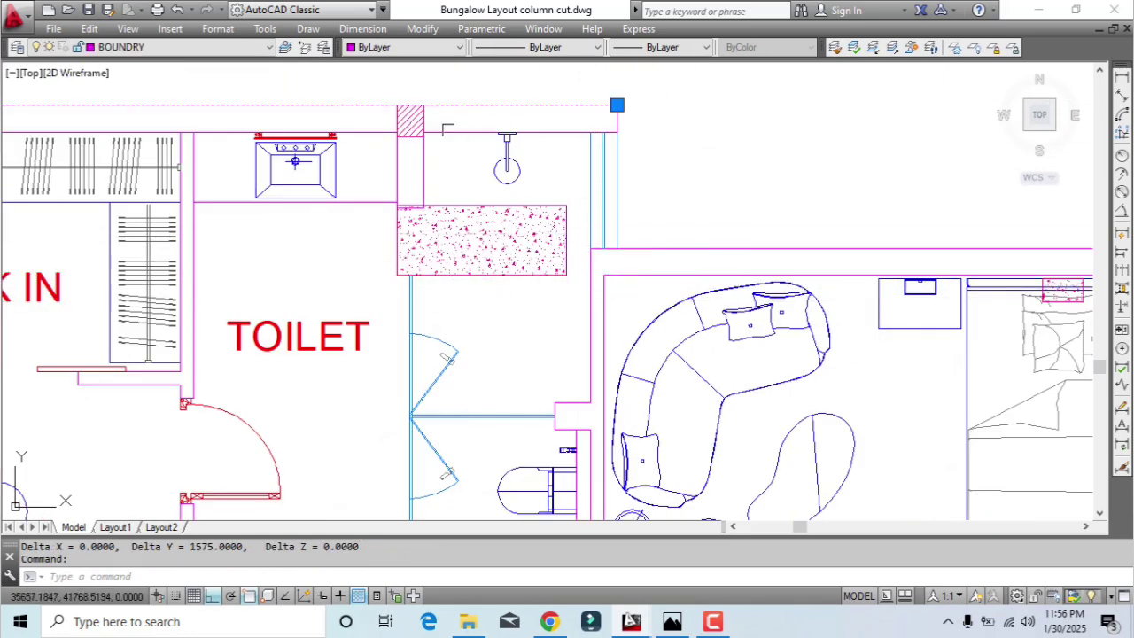
key("Escape")
scroll(458, 129, "up", 2)
middle_click_drag(458, 129, 496, 199)
left_click(484, 160)
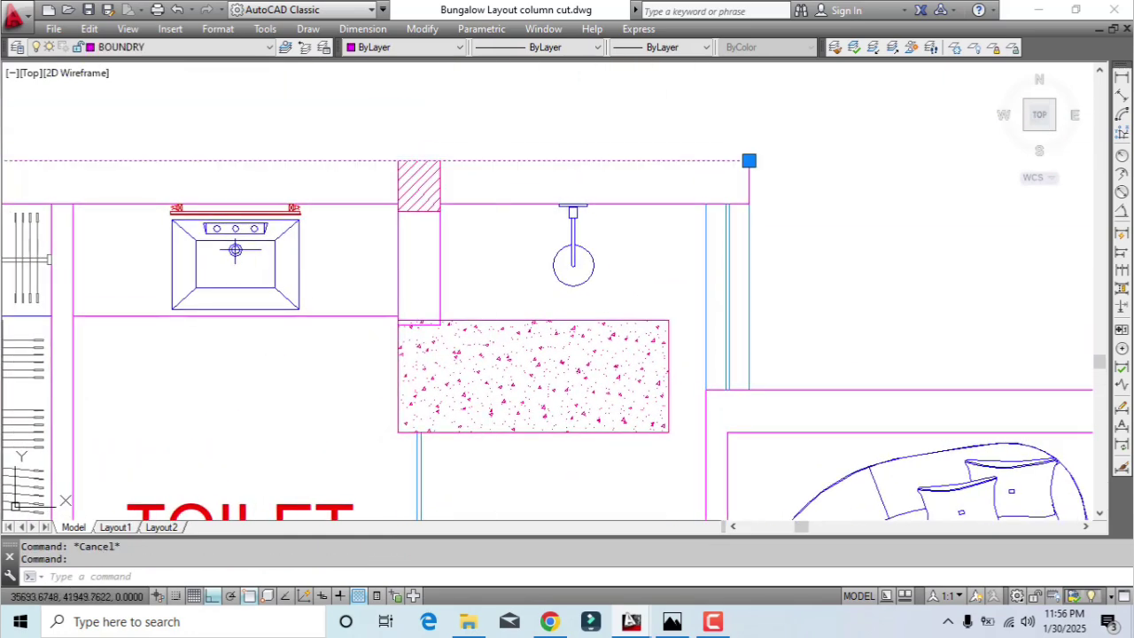
left_click(748, 160)
left_click(440, 161)
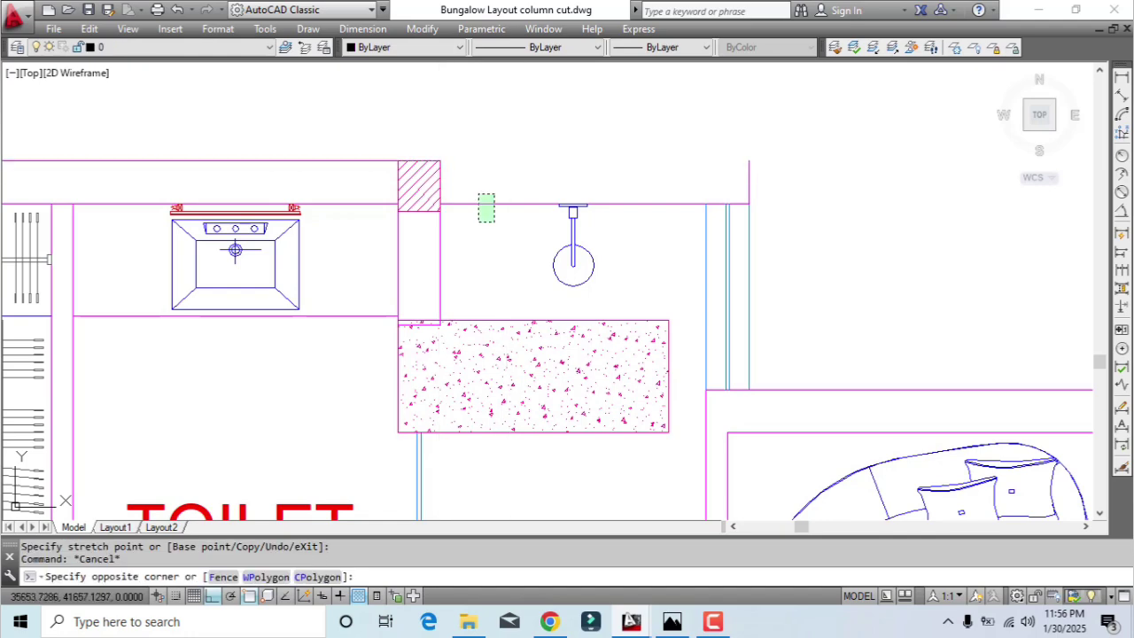
left_click(479, 221)
scroll(527, 320, "down", 3)
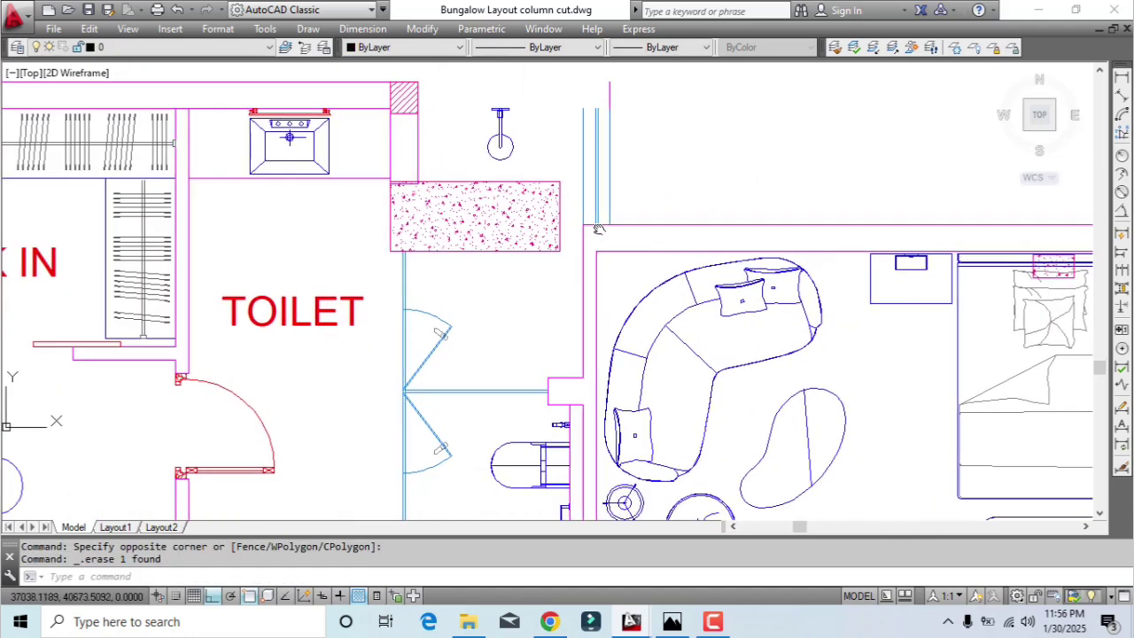
Extend both top wall lines of the master bedroom to the edge of the concrete-hatched column
scroll(592, 234, "up", 5)
type("e")
left_click(500, 247)
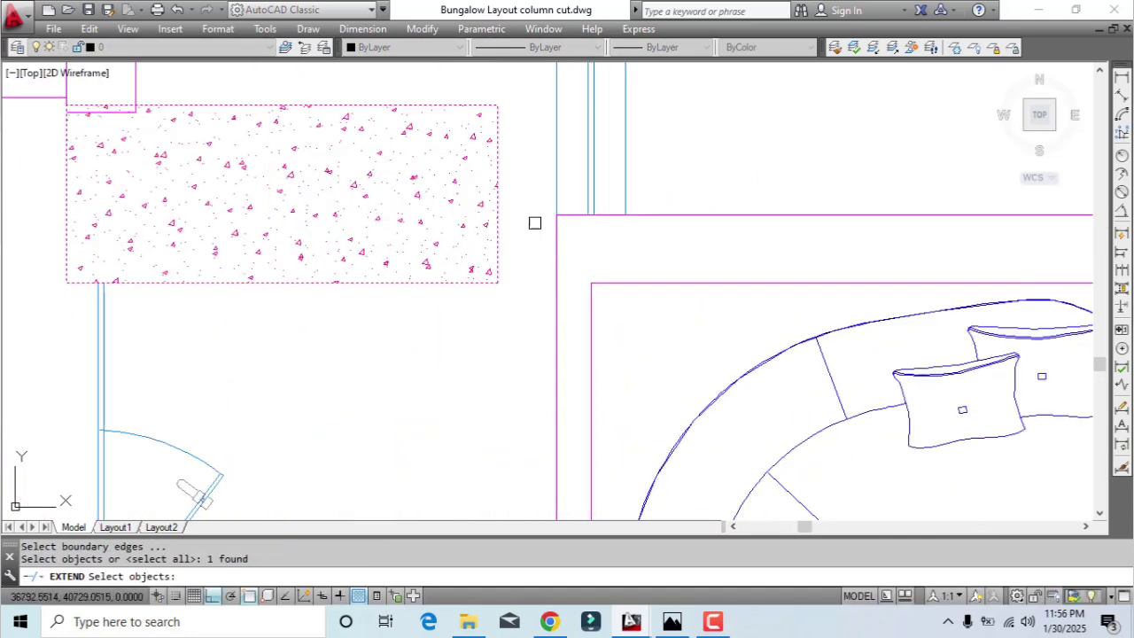
key("Return")
left_click(736, 169)
left_click(665, 303)
Trim the vertical wall line where it crosses between the two extended top wall lines
middle_click_drag(600, 256, 589, 286)
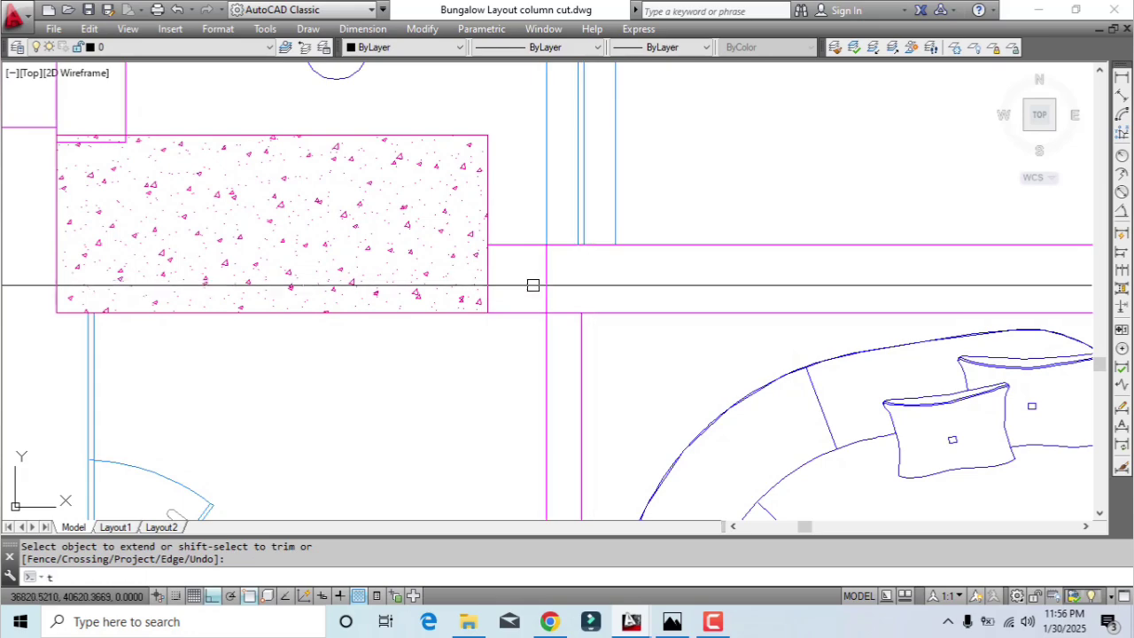
type("r")
key("Return")
key("Return")
left_click(546, 283)
key("Return")
Erase the window and the leftover wall line on the far side of the protruding shower area
scroll(584, 234, "down", 4)
middle_click_drag(585, 234, 578, 336)
left_click(631, 271)
left_click(547, 166)
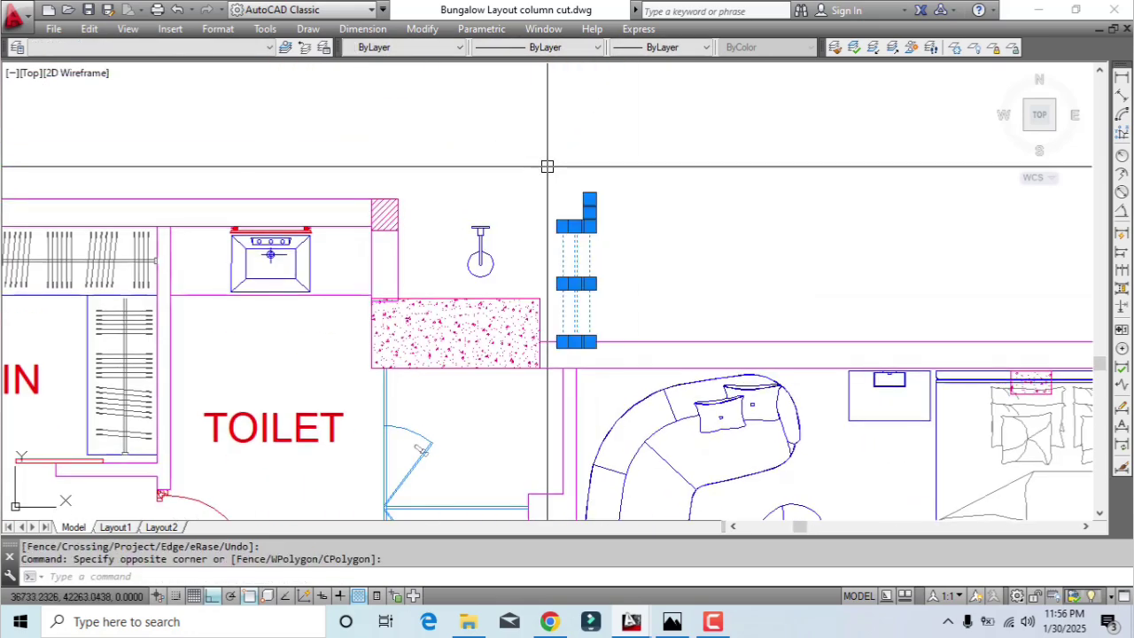
key("Delete")
Erase the short line overlapping the concrete-hatched column and trim the adjoining vertical wall line at the column's edge
scroll(383, 306, "up", 5)
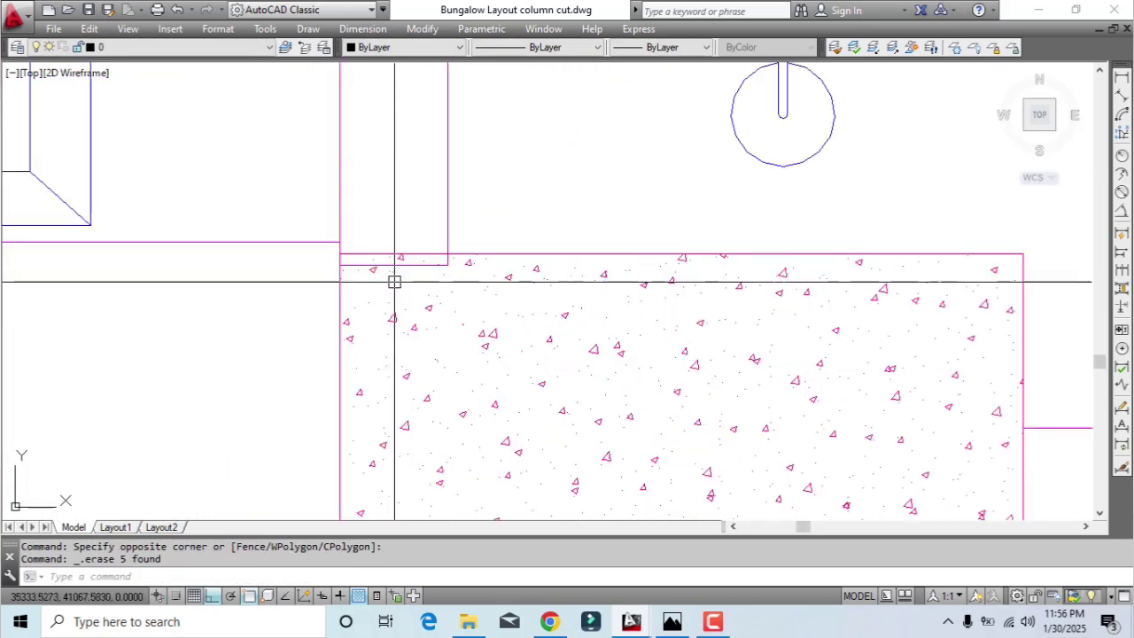
left_click(403, 265)
key("Delete")
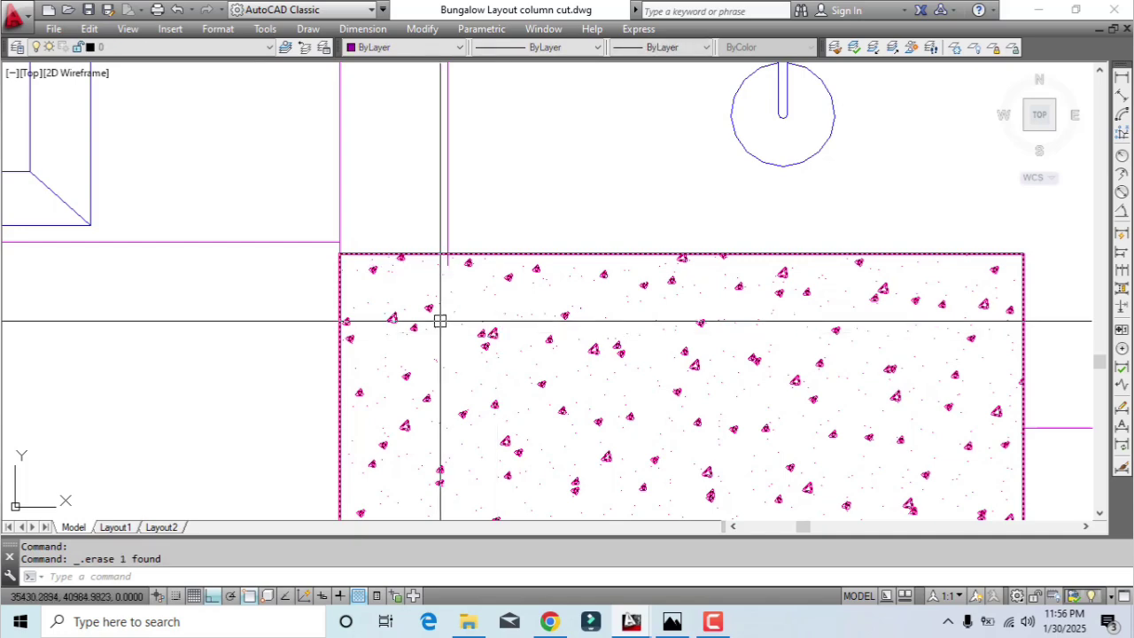
scroll(435, 316, "up", 2)
type("tr")
key("Return")
key("Return")
key("Escape")
scroll(450, 248, "down", 5)
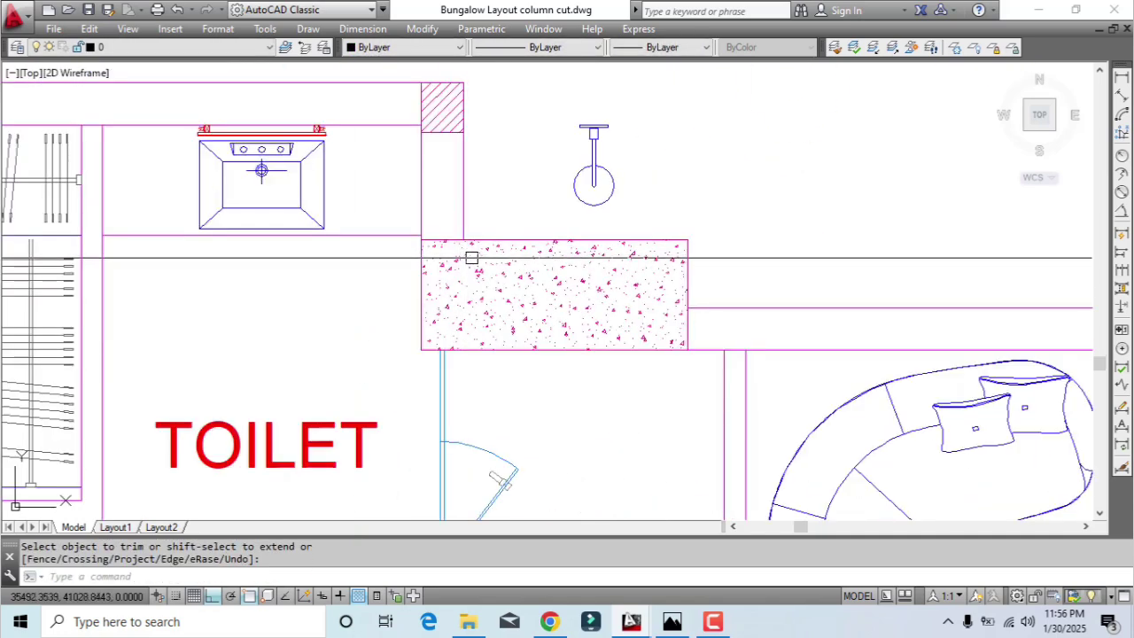
Move the shower fixture from outside the building into the lower cubicle
scroll(450, 248, "up", 3)
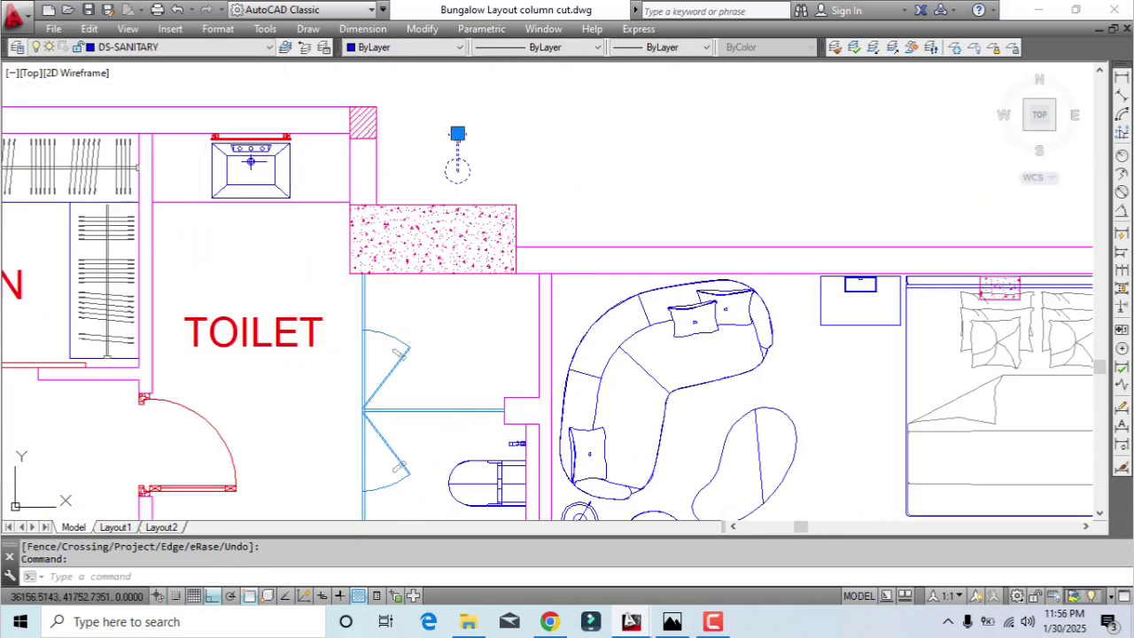
left_click(457, 134)
left_click(440, 436)
middle_click_drag(441, 437, 443, 309)
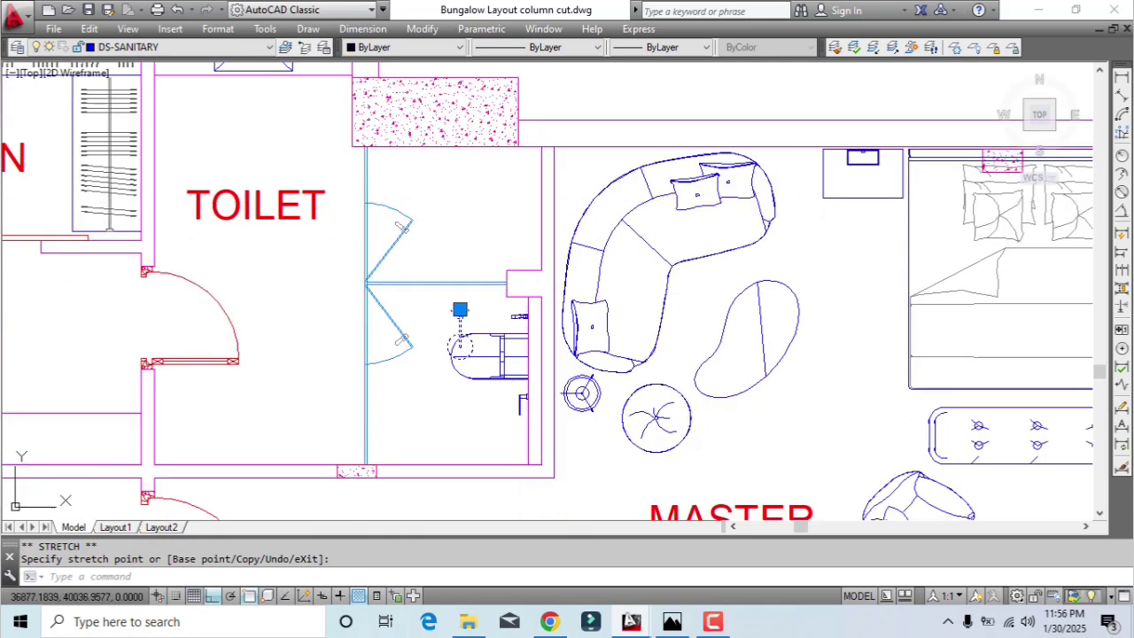
key("Escape")
Stretch the lower cubicle's inner wall line up to the toilet's top wall line
scroll(518, 249, "up", 2)
left_click(514, 399)
left_click(515, 330)
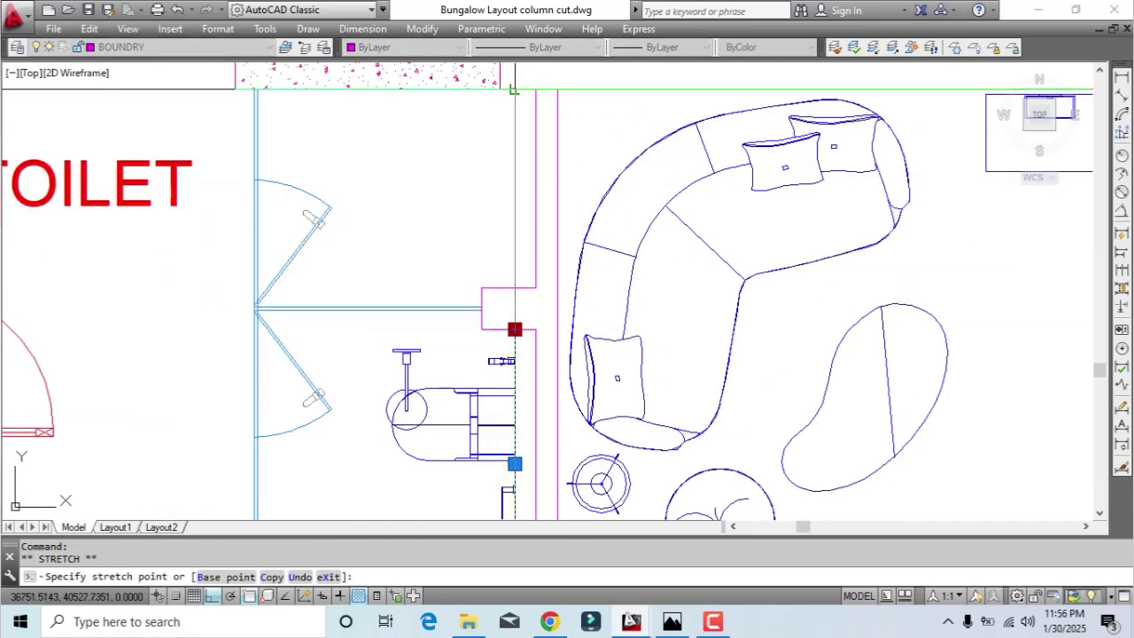
left_click(515, 90)
key("Escape")
Trim the stretched wall line where it crosses the protruding wall stub between the two cubicles
scroll(515, 310, "up", 2)
type("tr")
key("space")
key("space")
left_click(515, 295)
key("space")
scroll(515, 295, "down", 1)
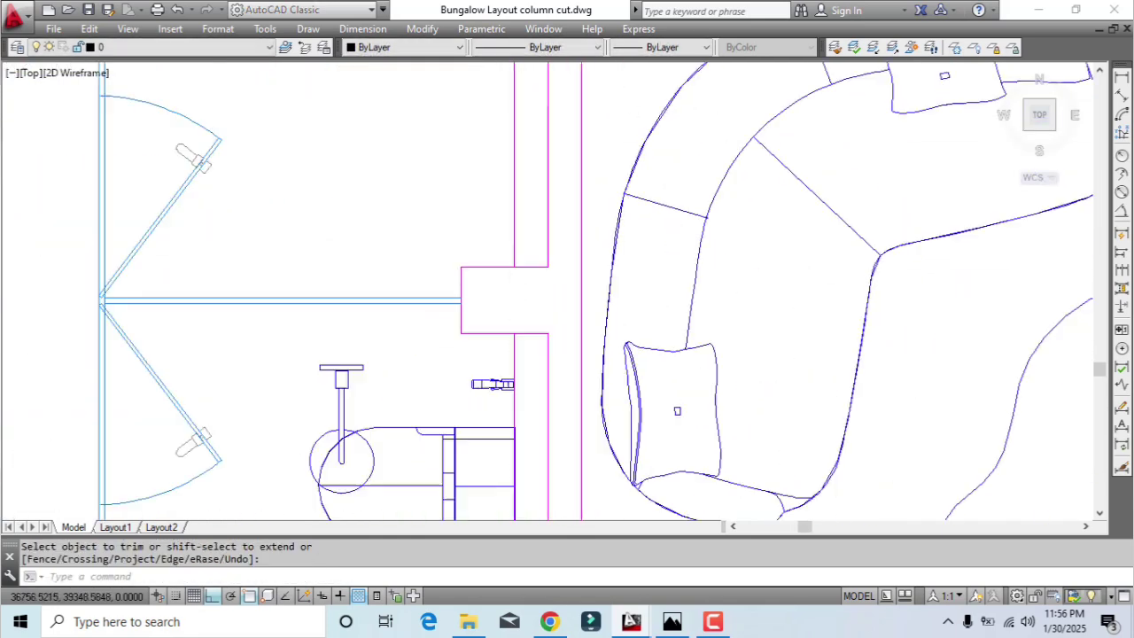
Measure the thickness of the bedroom-side layer of the wall beside the upper cubicle
scroll(515, 295, "down", 2)
type("di")
key("space")
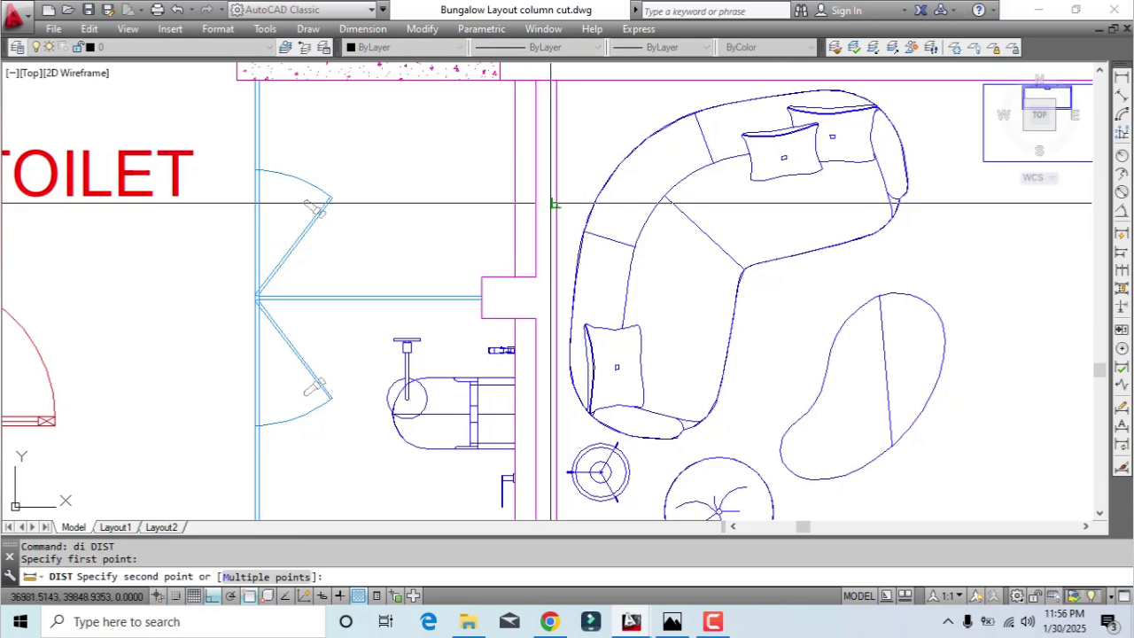
left_click(553, 204)
scroll(531, 213, "down", 3)
scroll(523, 195, "up", 3)
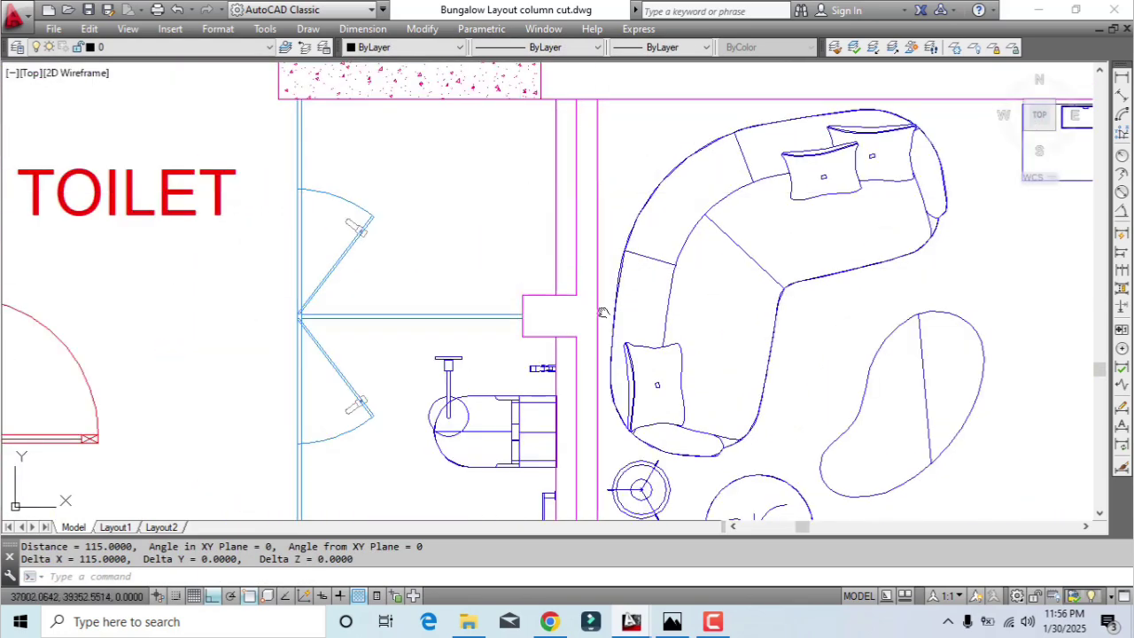
Move the WC and its accessories along the inner wall to the midpoint between the top wall and the wall stub
middle_click_drag(603, 312, 627, 274)
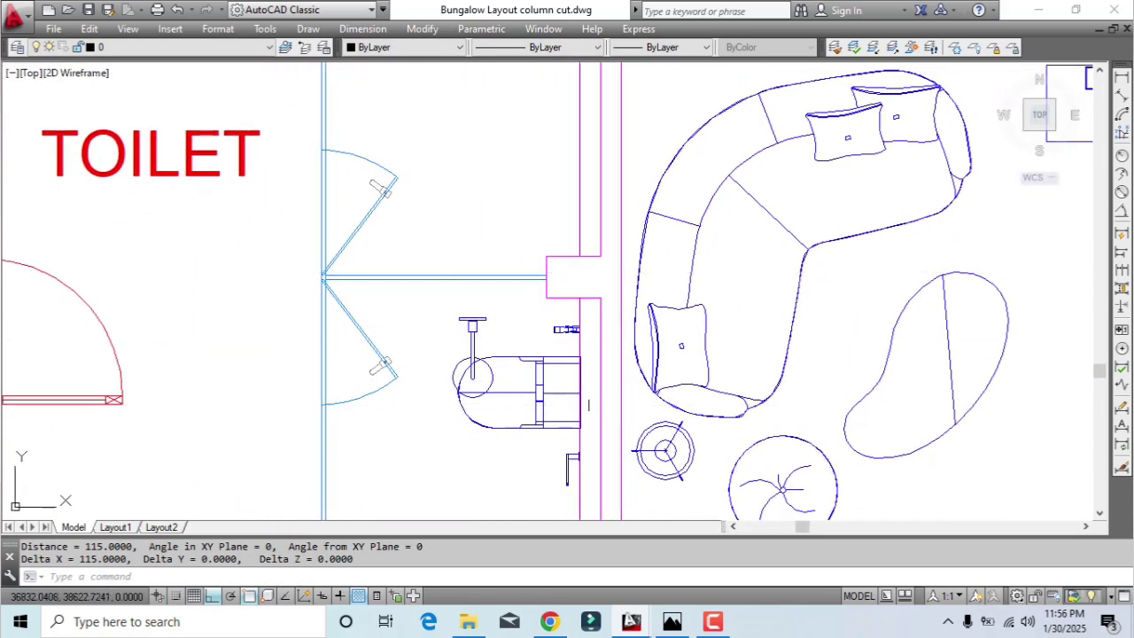
middle_click_drag(514, 303, 517, 235)
scroll(551, 335, "up", 2)
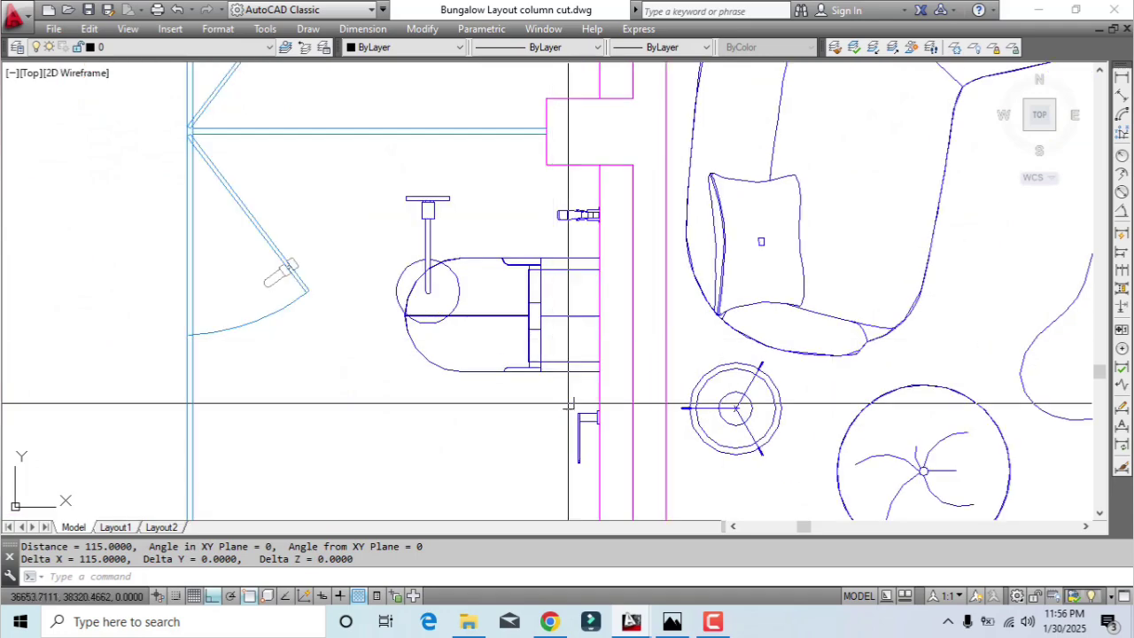
left_click(544, 264)
scroll(533, 395, "down", 2)
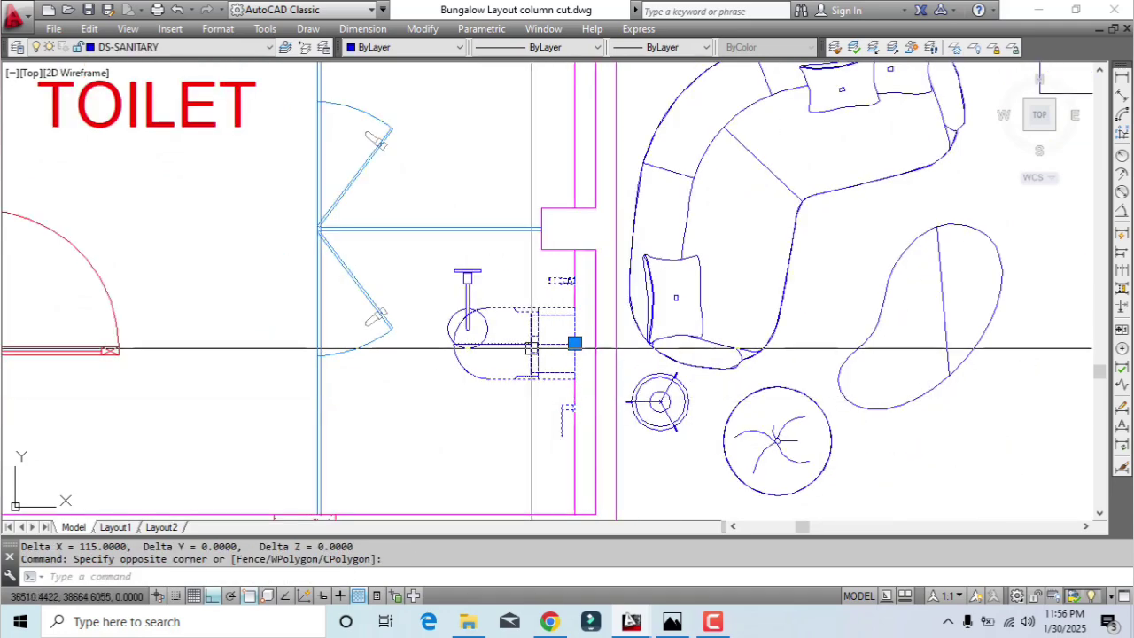
scroll(531, 348, "up", 2)
key("space")
left_click(600, 342)
scroll(598, 239, "down", 2)
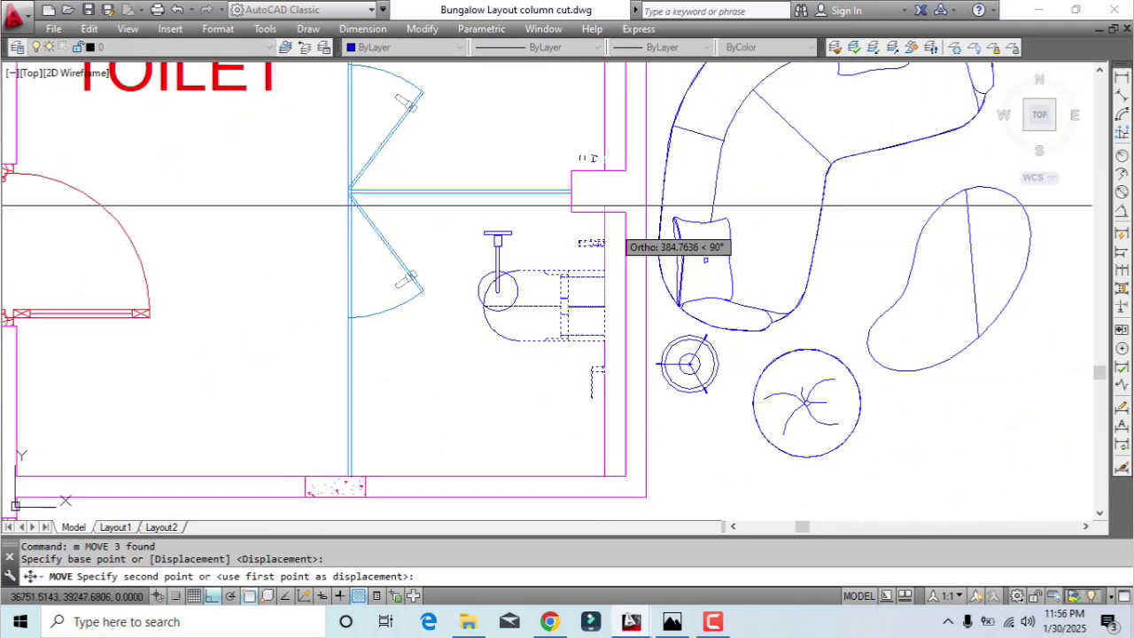
middle_click_drag(628, 181, 633, 401)
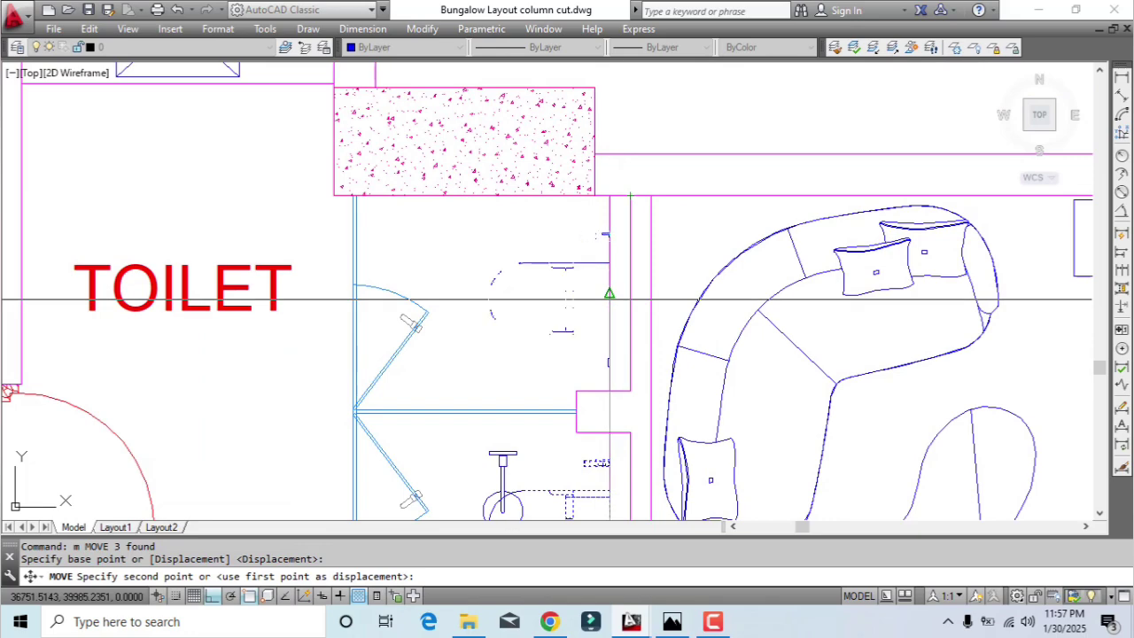
right_click(607, 213, "shift")
left_click(660, 256)
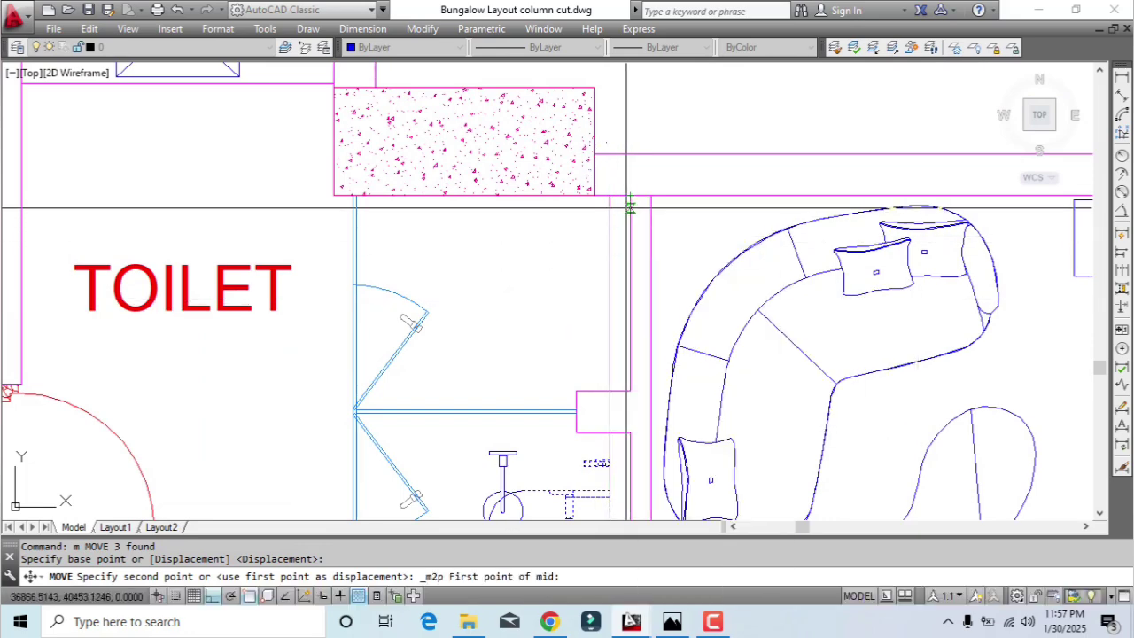
left_click(610, 196)
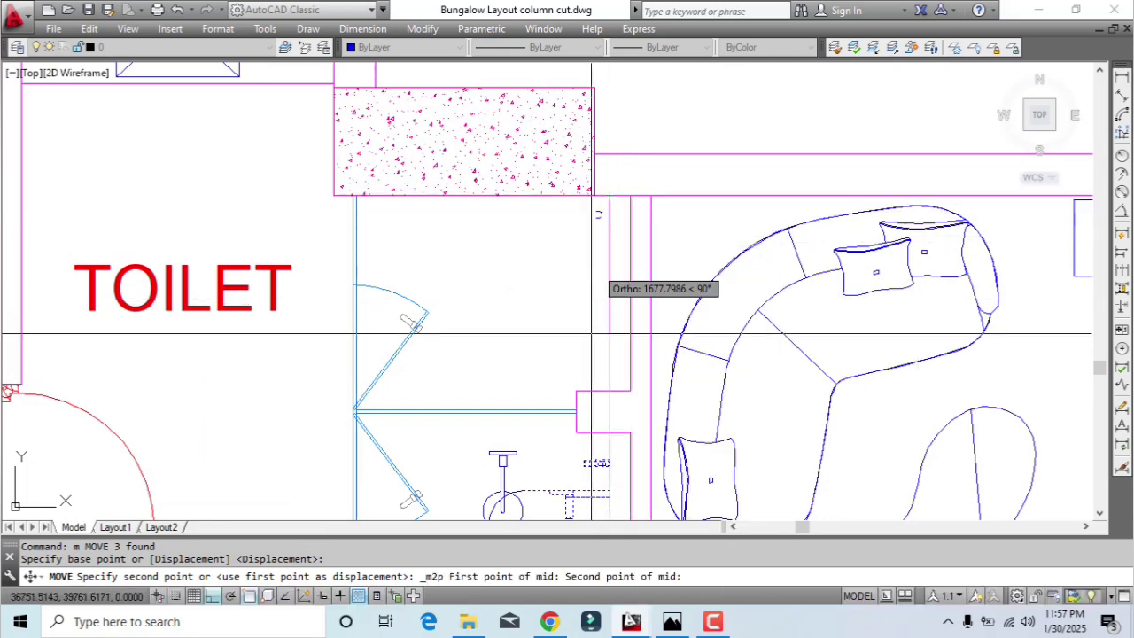
left_click(609, 390)
middle_click_drag(652, 400, 652, 335)
scroll(651, 336, "up", 2)
type("tr")
key("space")
key("space")
scroll(605, 349, "down", 4)
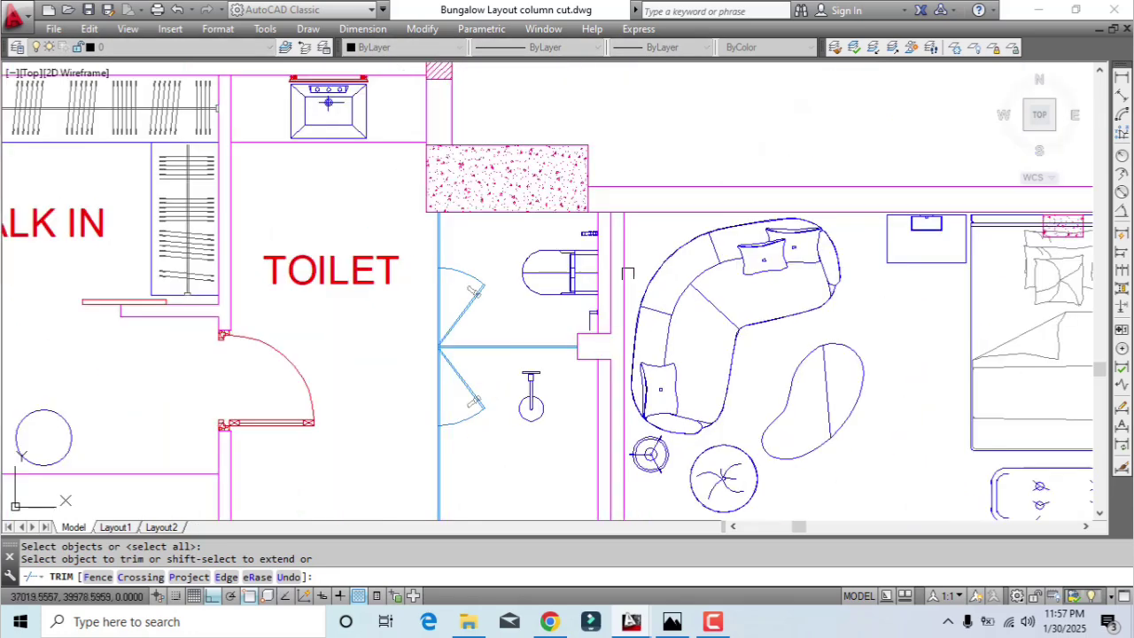
key("Escape")
Measure both layers of the wall between the upper WC cubicle and the master bedroom
scroll(688, 275, "up", 2)
middle_click_drag(688, 324, 692, 295)
scroll(653, 261, "up", 2)
type("i")
key("Return")
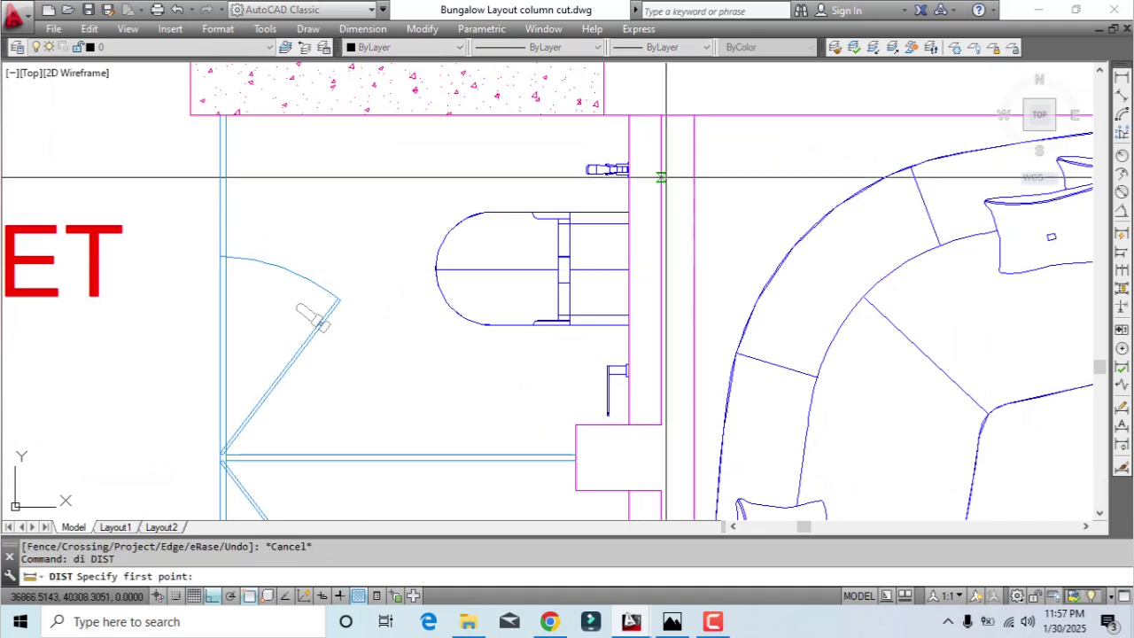
left_click(661, 174)
left_click(692, 174)
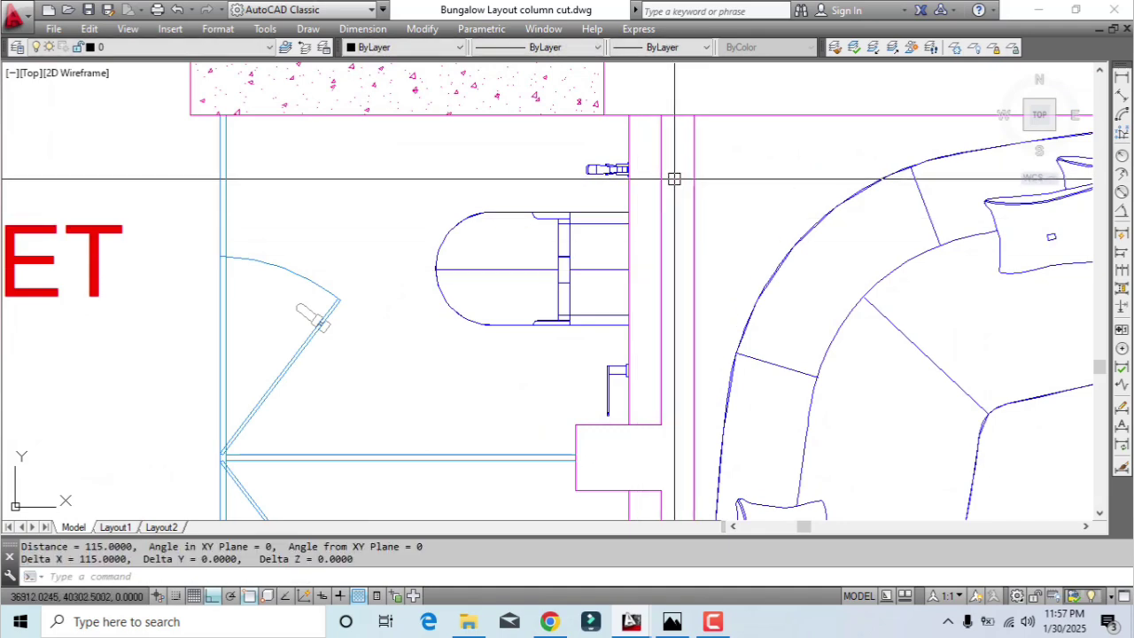
key("Return")
left_click(629, 142)
left_click(660, 137)
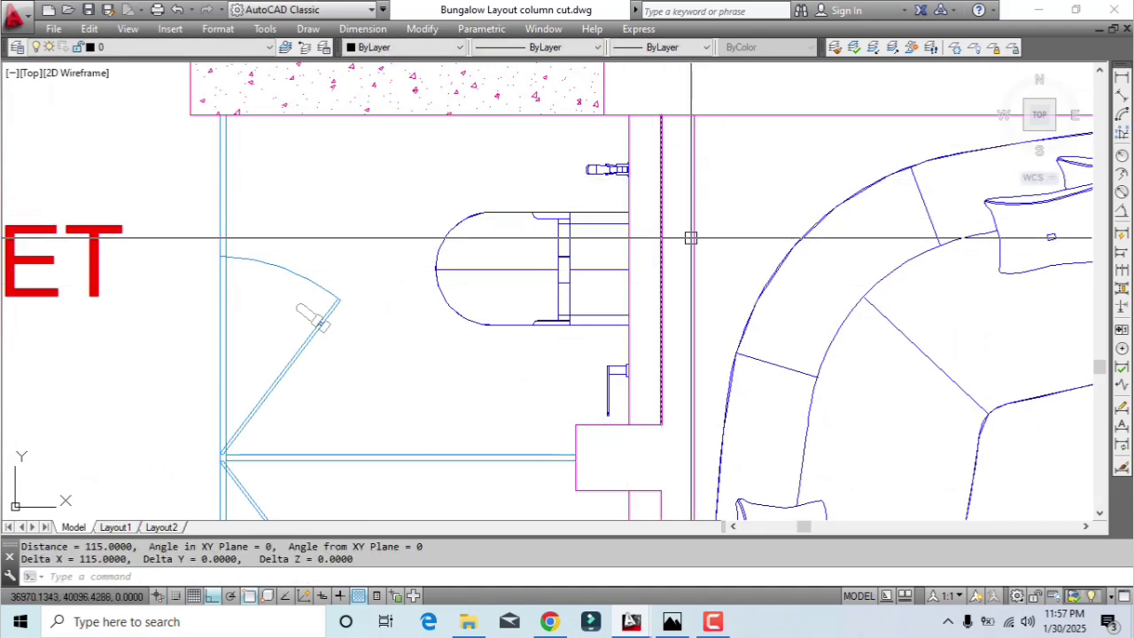
Rotate the shower fixture a quarter turn clockwise and place it against the inner wall of the lower cubicle
scroll(690, 237, "down", 2)
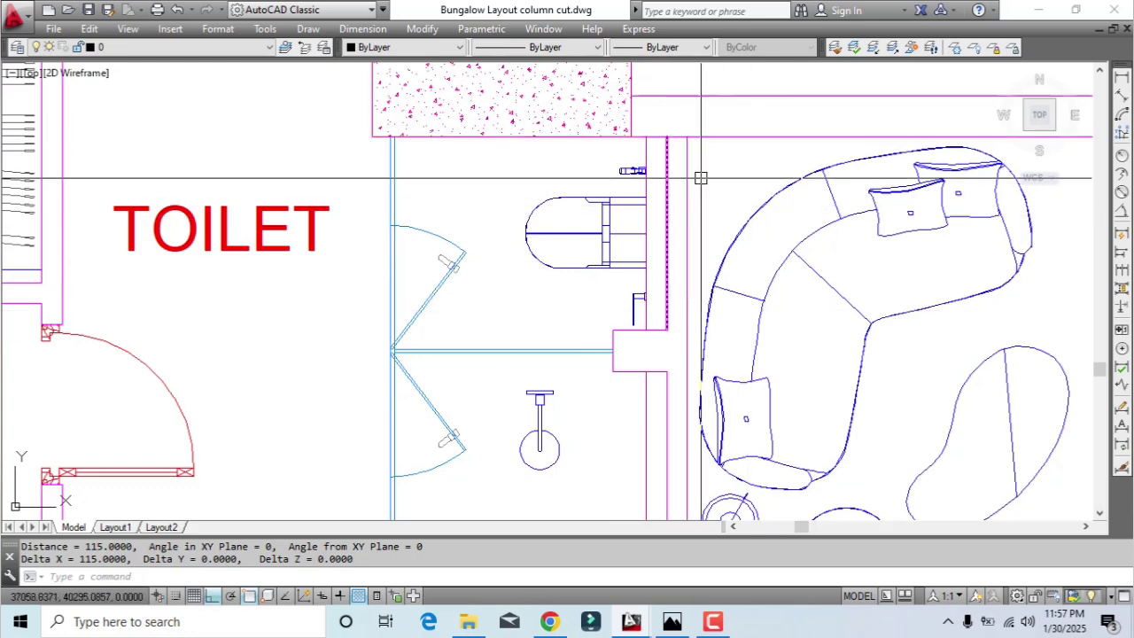
middle_click_drag(621, 307, 591, 167)
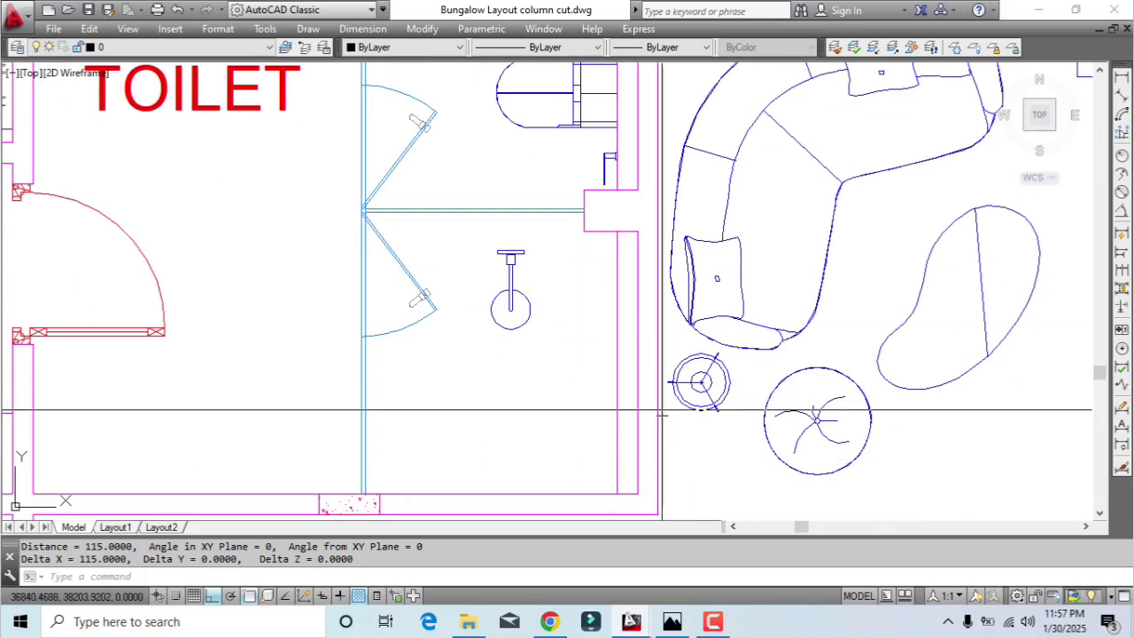
scroll(620, 372, "down", 1)
left_click(541, 349)
scroll(568, 349, "up", 1)
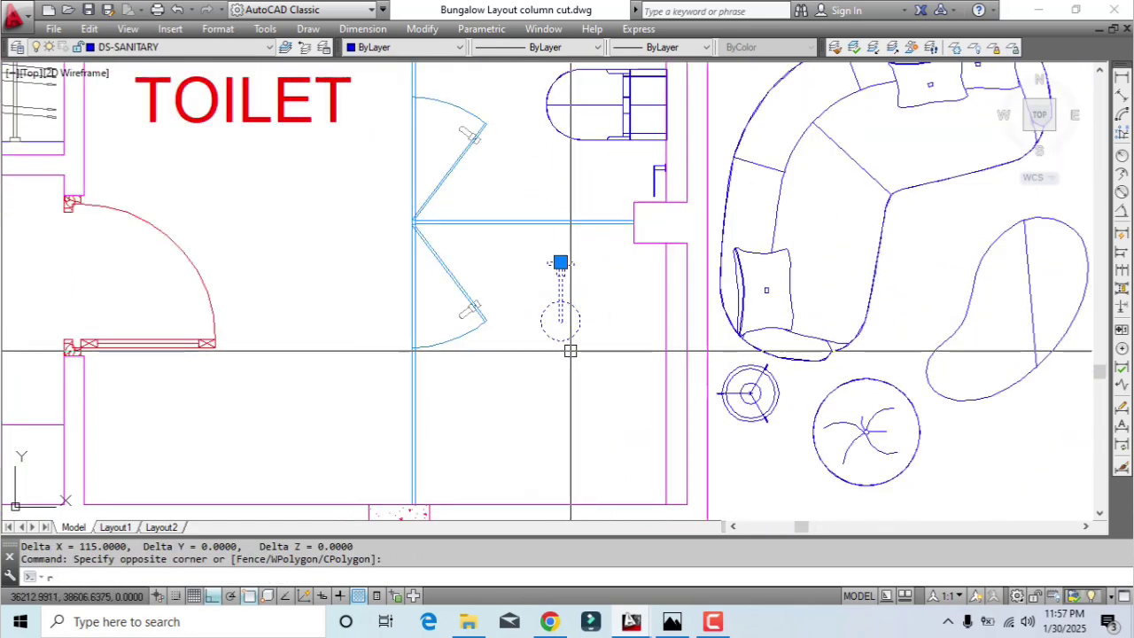
type("o")
key("Return")
left_click(579, 293)
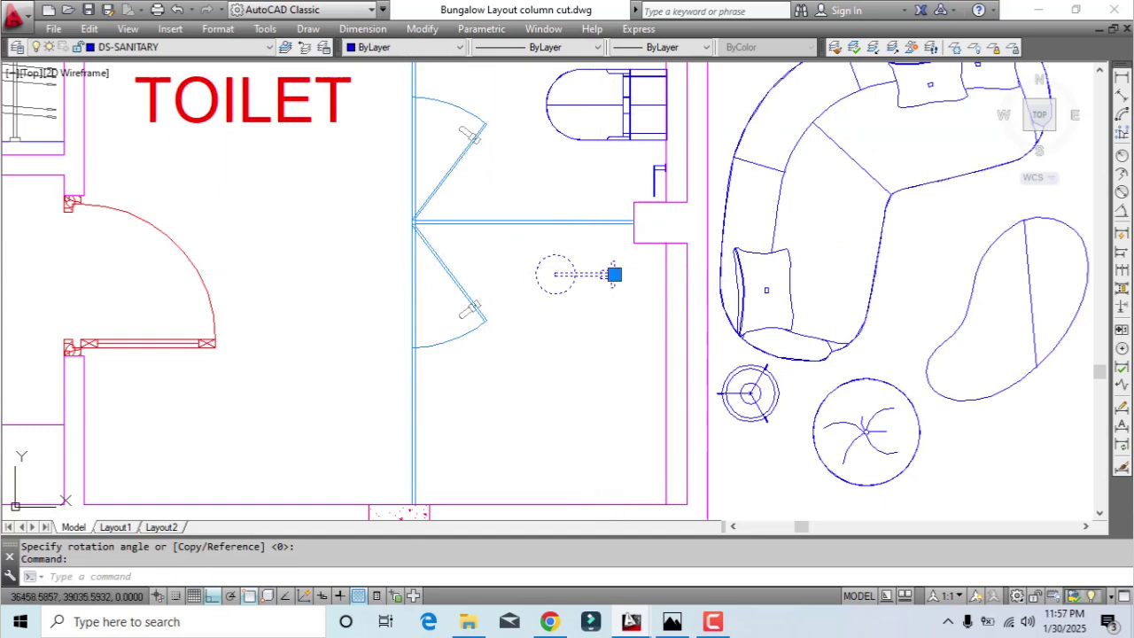
left_click(614, 274)
left_click(666, 375)
key("Return")
scroll(602, 399, "down", 2)
key("Escape")
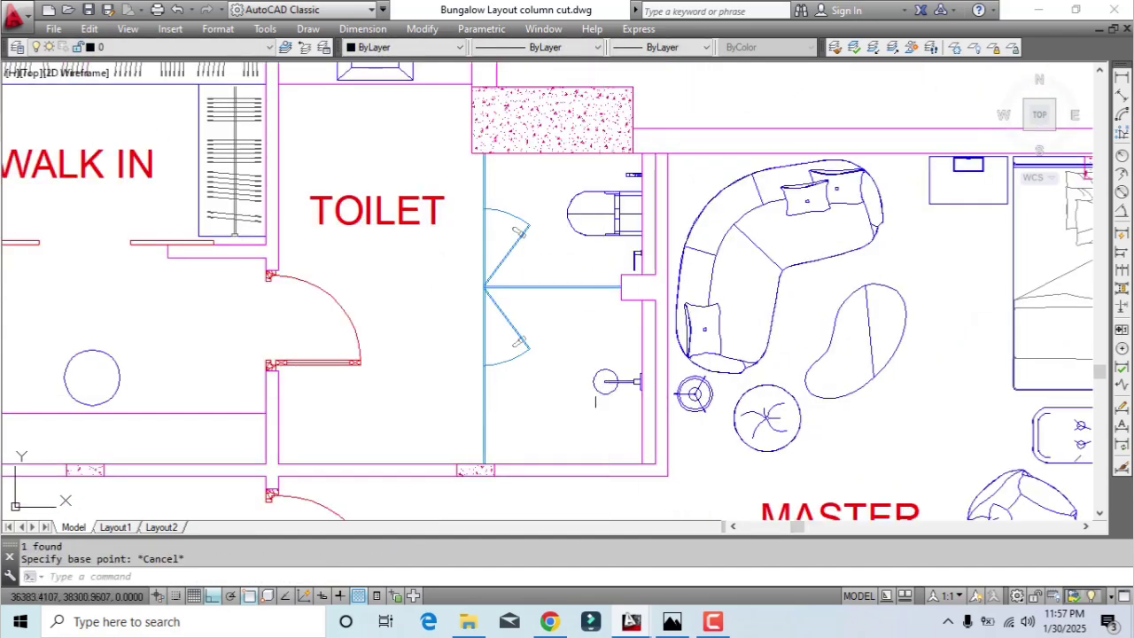
Examine the revised toilet together with the adjoining master bedroom, walk-in and lobby
scroll(595, 401, "down", 1)
mouse_move(599, 468)
middle_mouse_down()
mouse_move(533, 335)
mouse_move(487, 199)
middle_mouse_up()
middle_click_drag(620, 398, 458, 125)
middle_click_drag(646, 304, 319, 51)
mouse_move(526, 295)
middle_mouse_down()
mouse_move(561, 304)
mouse_move(979, 587)
middle_mouse_up()
middle_click_drag(524, 213, 650, 384)
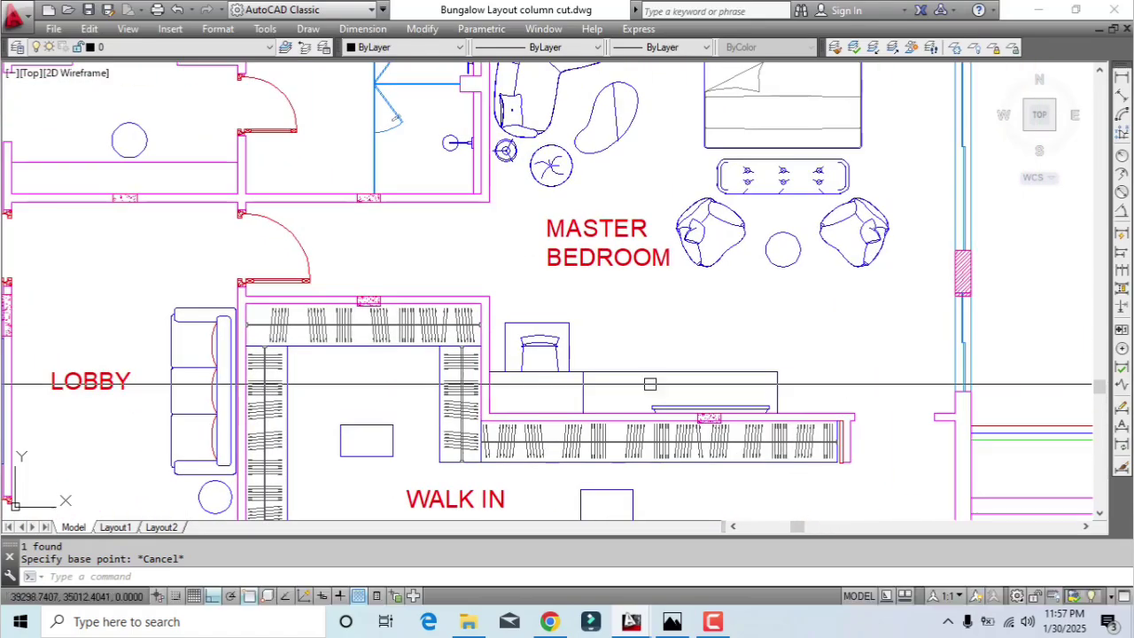
middle_click_drag(434, 188, 594, 359)
scroll(588, 347, "up", 3)
scroll(587, 345, "down", 2)
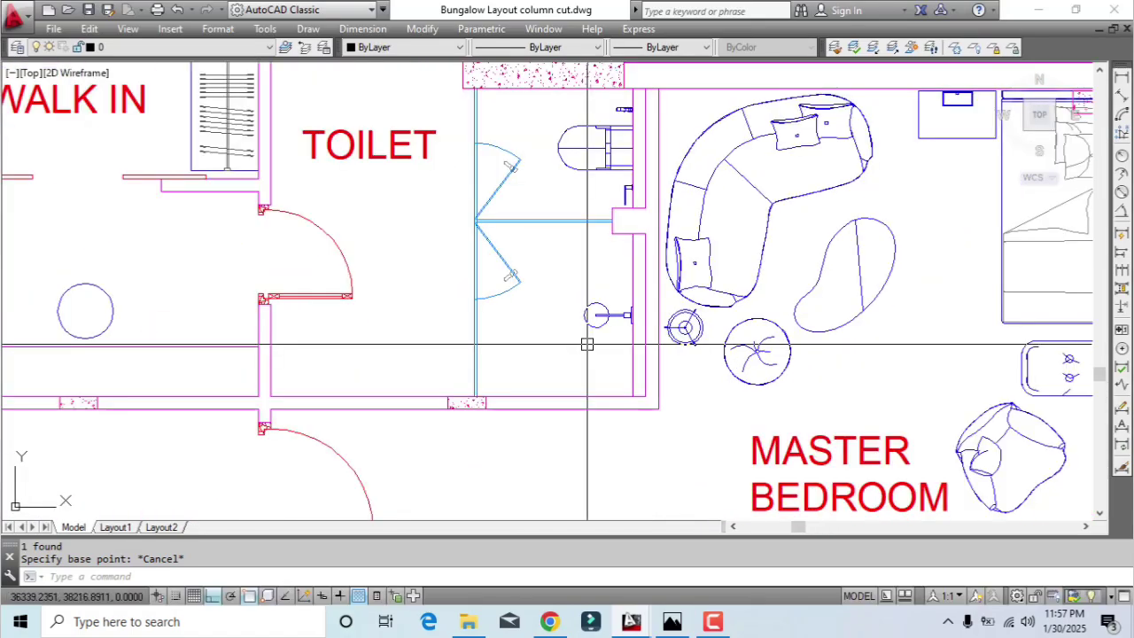
middle_click_drag(603, 196, 621, 222)
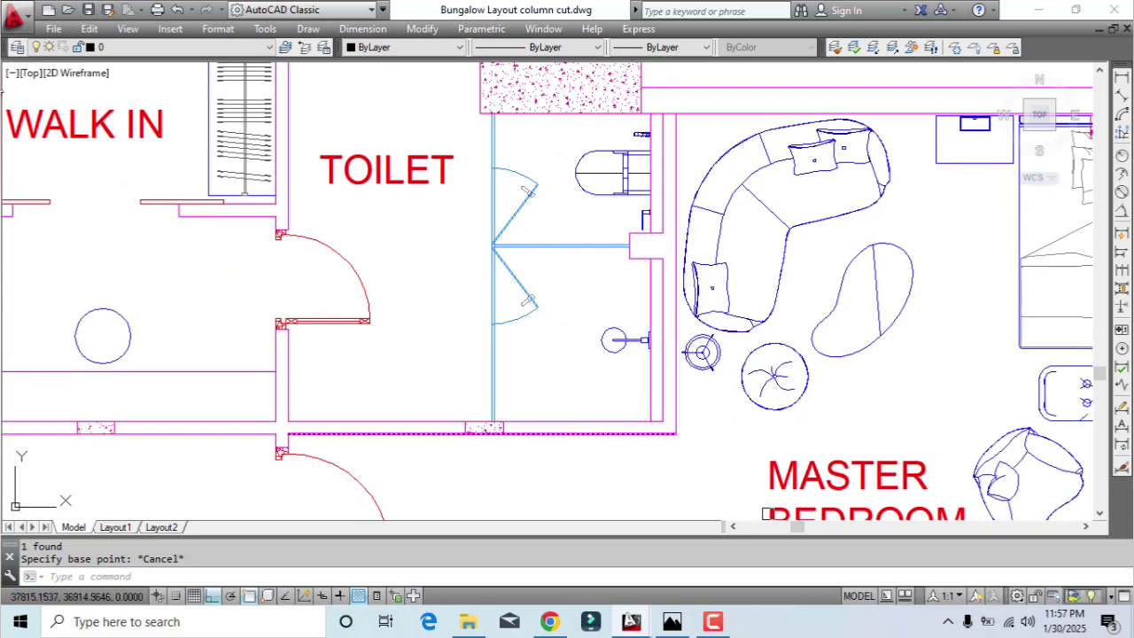
scroll(569, 396, "down", 2)
middle_click_drag(570, 398, 640, 408)
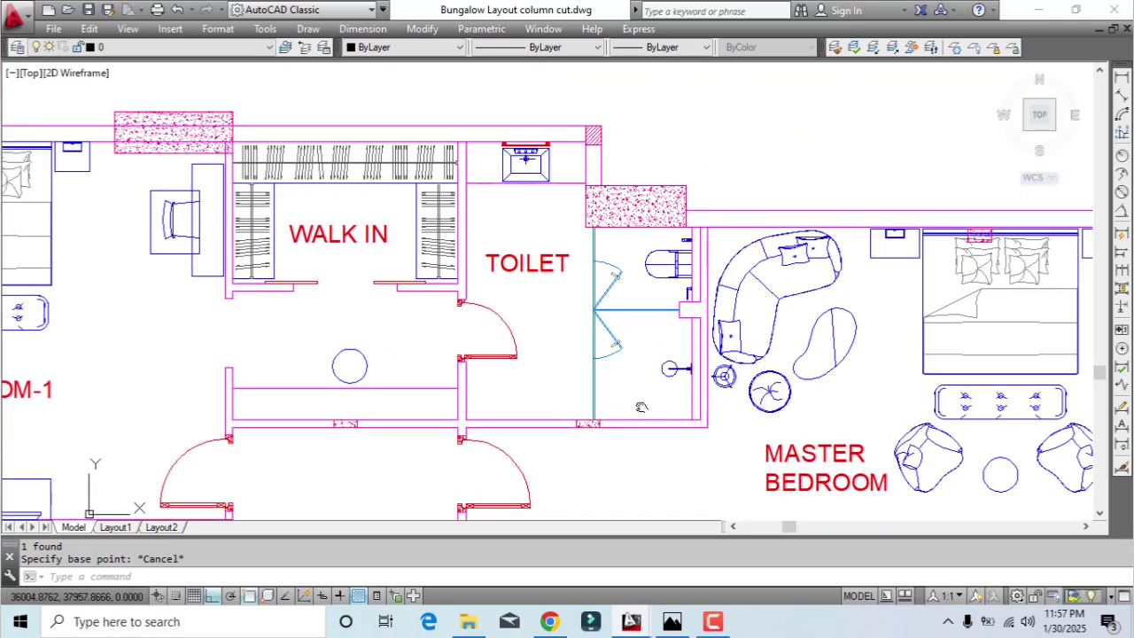
scroll(514, 389, "down", 2)
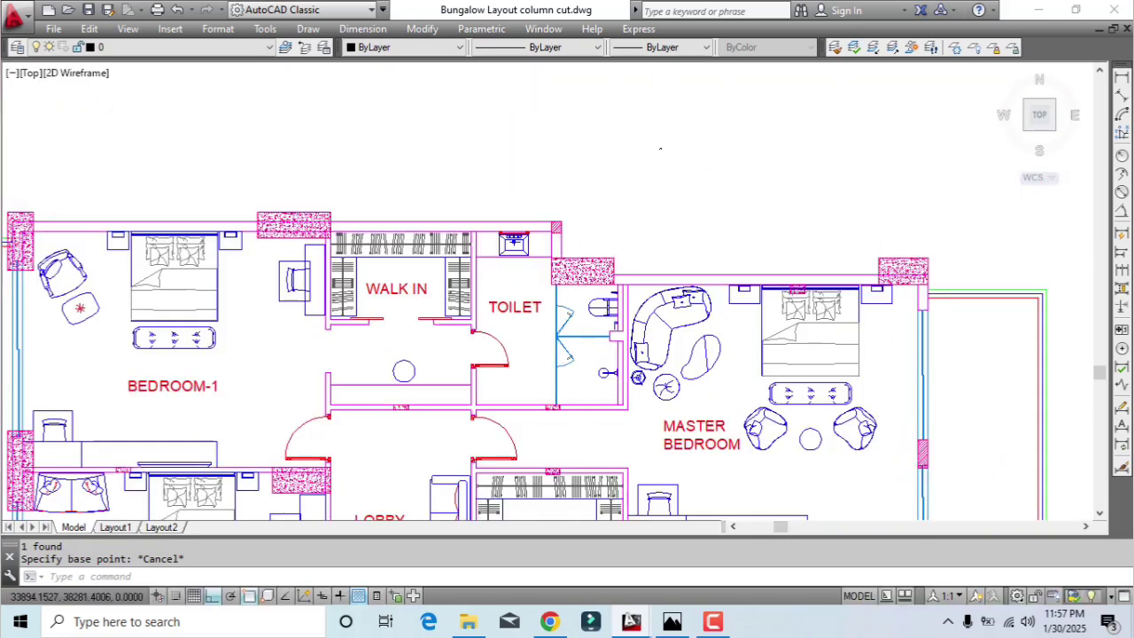
scroll(568, 296, "up", 2)
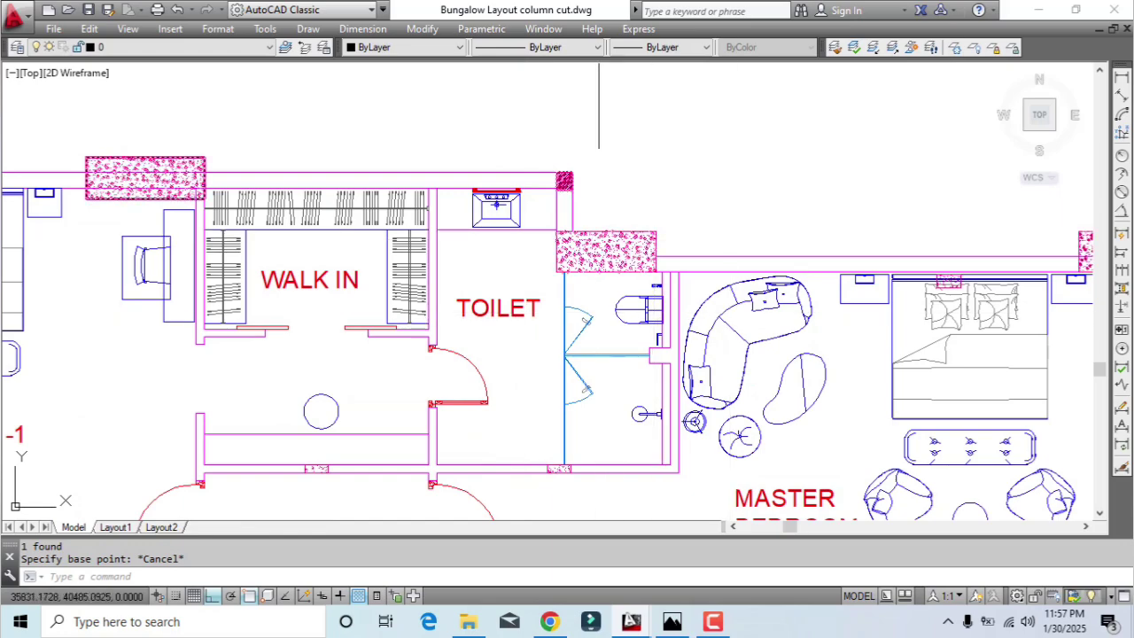
scroll(576, 238, "down", 2)
scroll(593, 236, "up", 4)
left_click(589, 232)
left_click(498, 248)
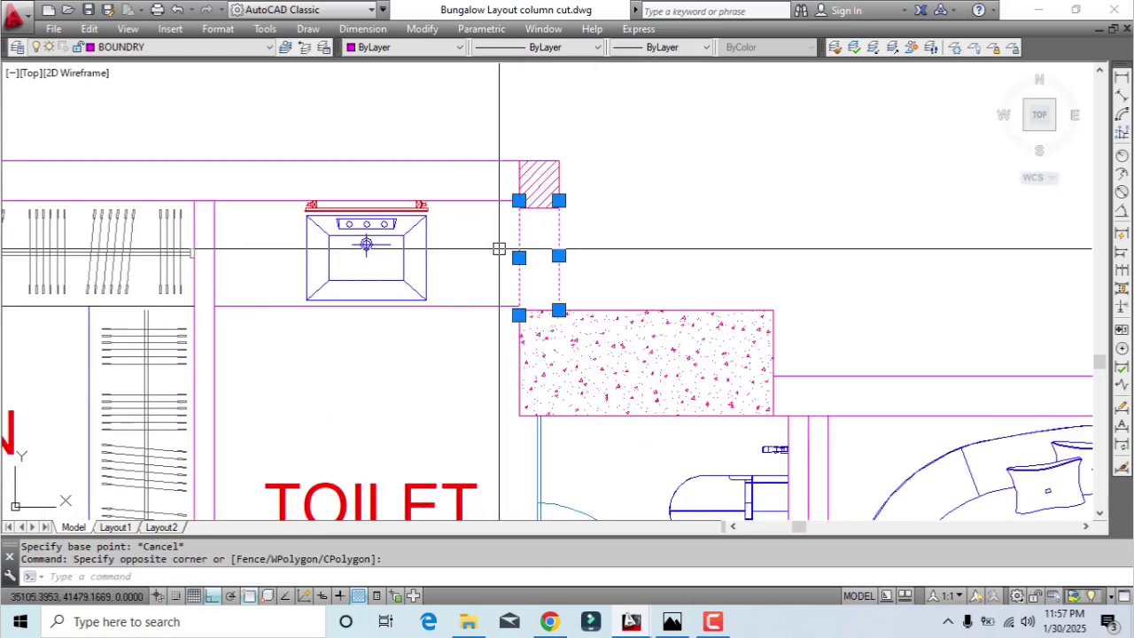
key("Escape")
Stretch the upper ends of both short wall lines beside the toilet basin to the lower edge of the hatched column
scroll(523, 247, "down", 2)
scroll(531, 248, "up", 3)
left_click(589, 215)
left_click(483, 236)
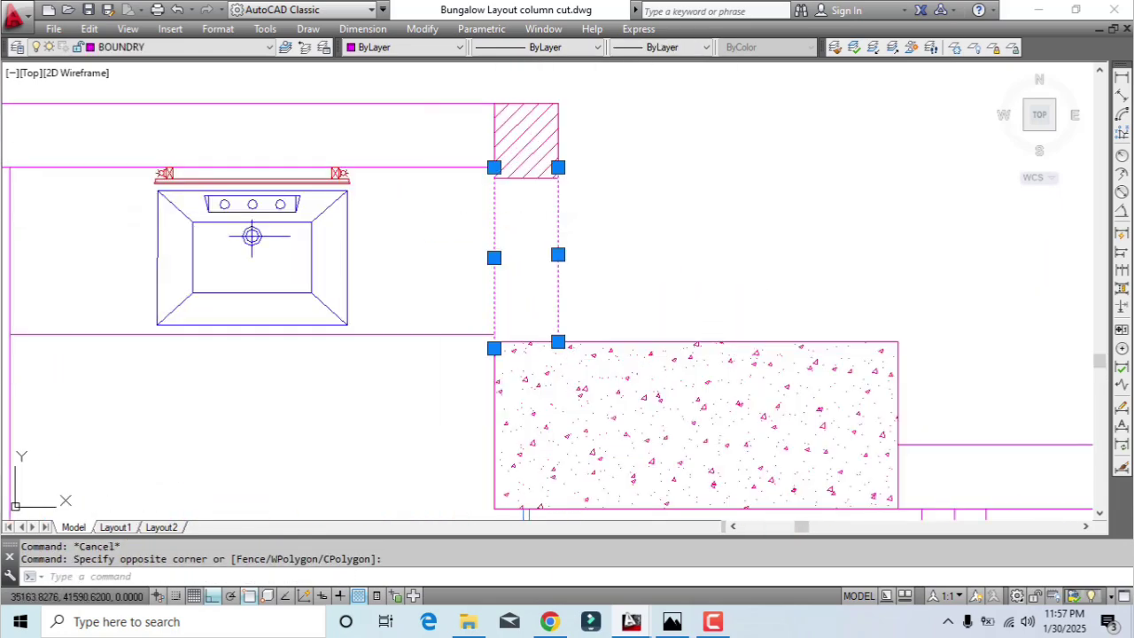
left_click(493, 167)
scroll(496, 173, "up", 4)
left_click(497, 188)
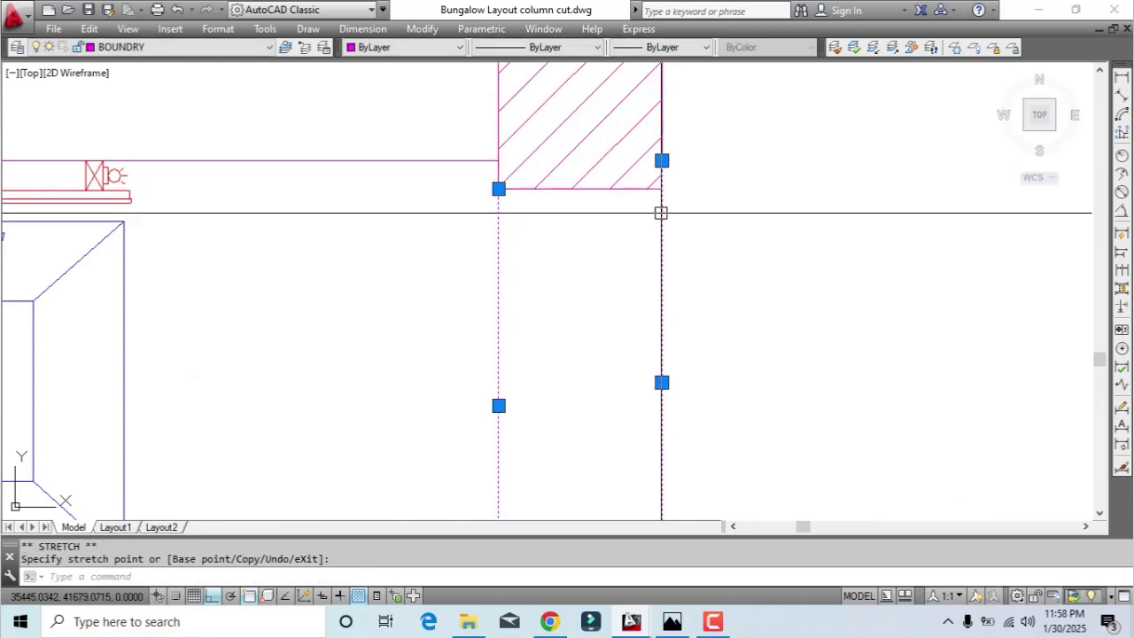
left_click(662, 161)
left_click(662, 188)
scroll(676, 252, "down", 3)
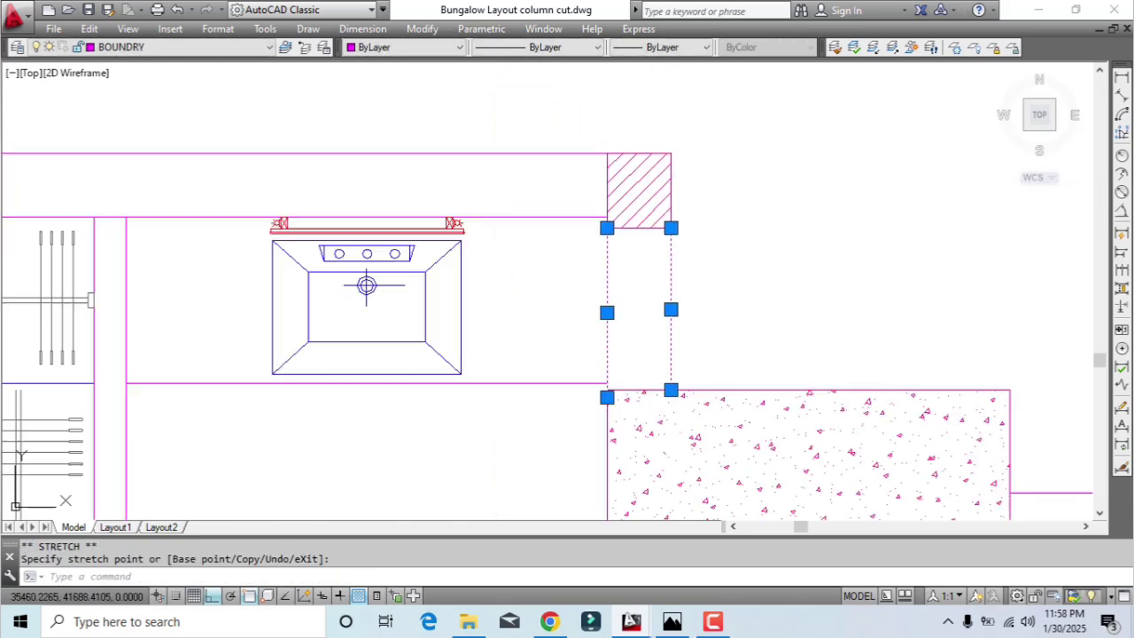
key("Escape")
scroll(706, 329, "up", 2)
left_click(702, 320)
left_click(611, 308)
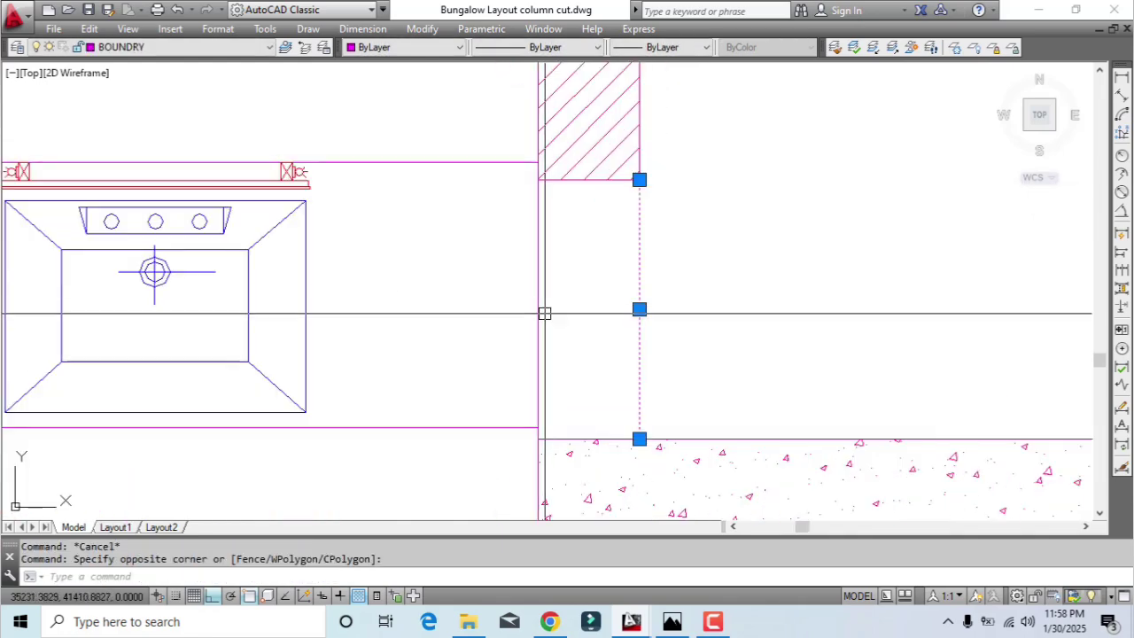
scroll(544, 313, "down", 4)
key("Escape")
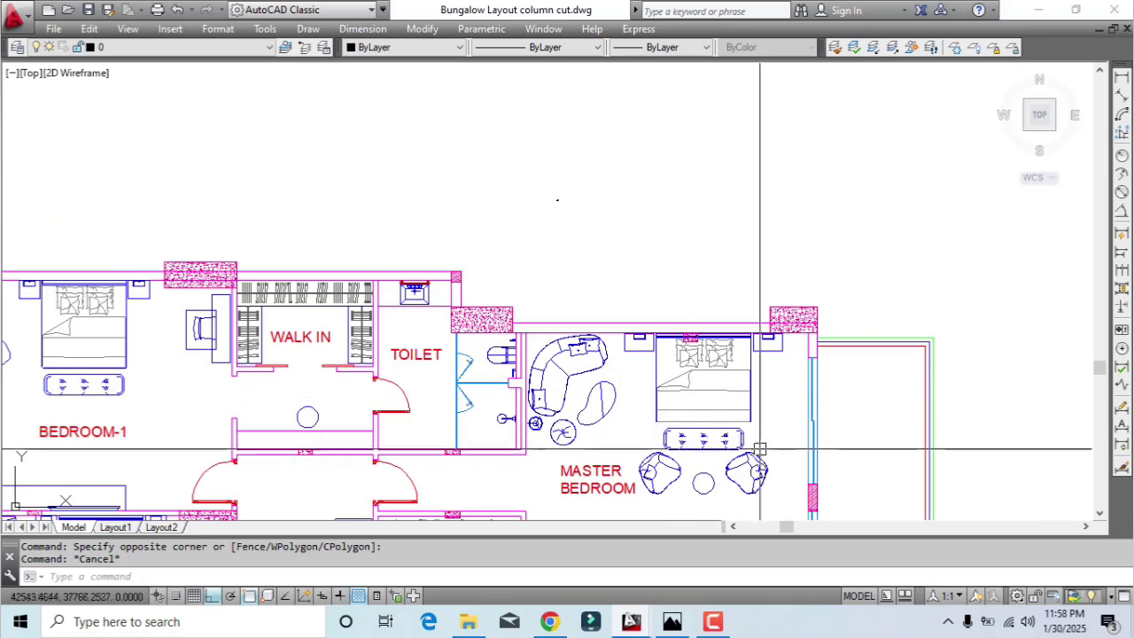
middle_click_drag(566, 399, 528, 161)
scroll(717, 492, "up", 6)
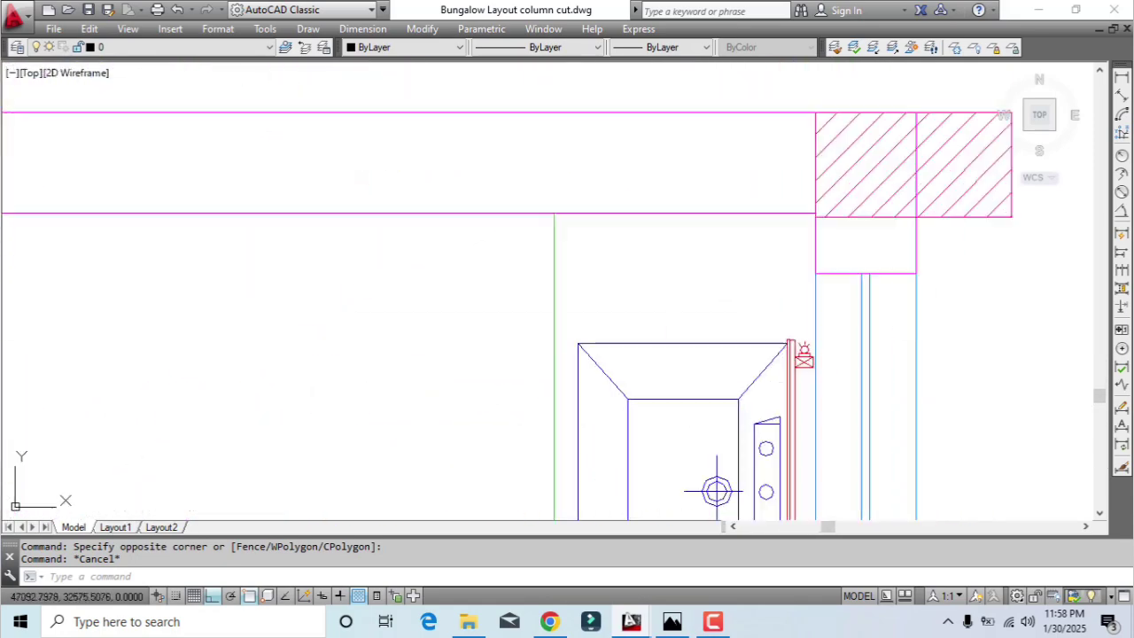
left_click(805, 295)
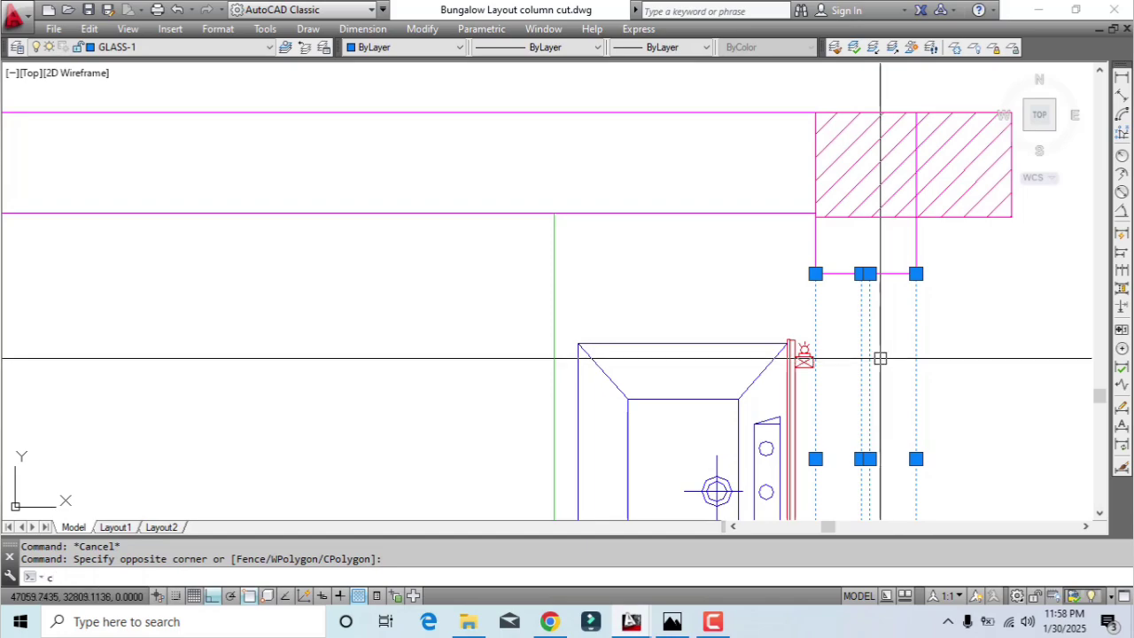
type("co")
key("Return")
left_click(815, 274)
scroll(824, 476, "down", 6)
scroll(851, 465, "down", 5)
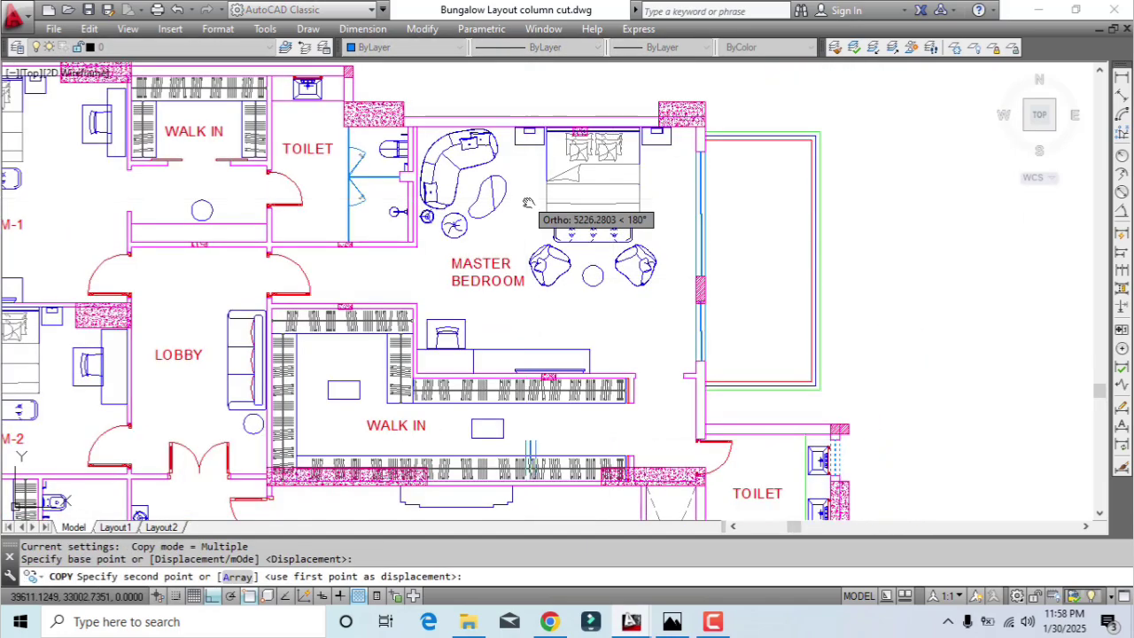
middle_click_drag(527, 197, 652, 305)
scroll(489, 169, "up", 3)
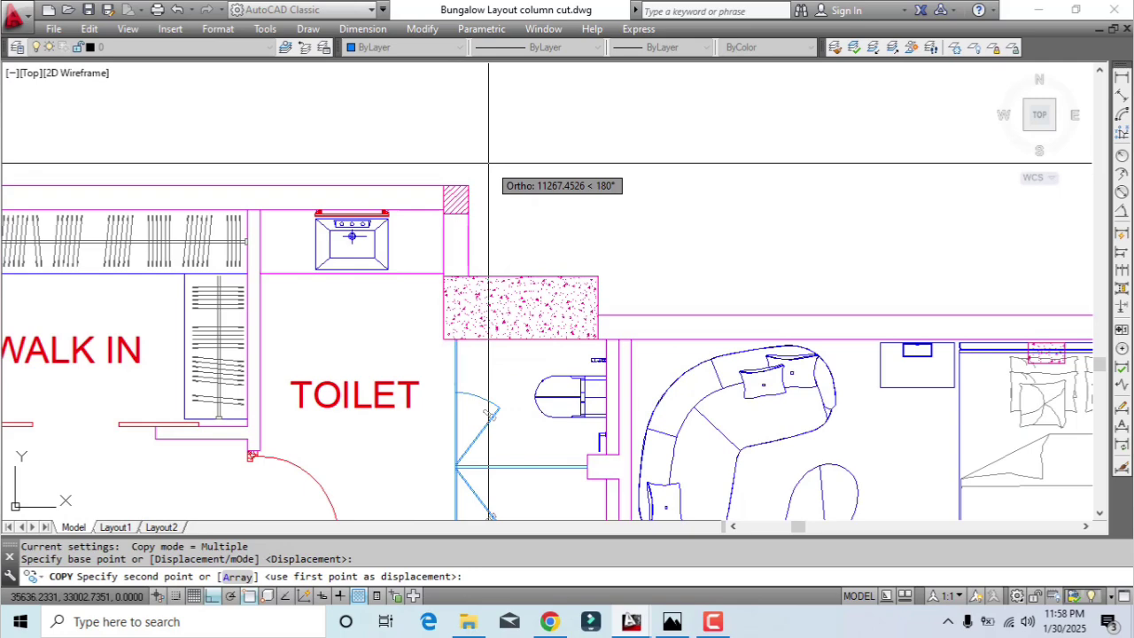
scroll(489, 164, "up", 2)
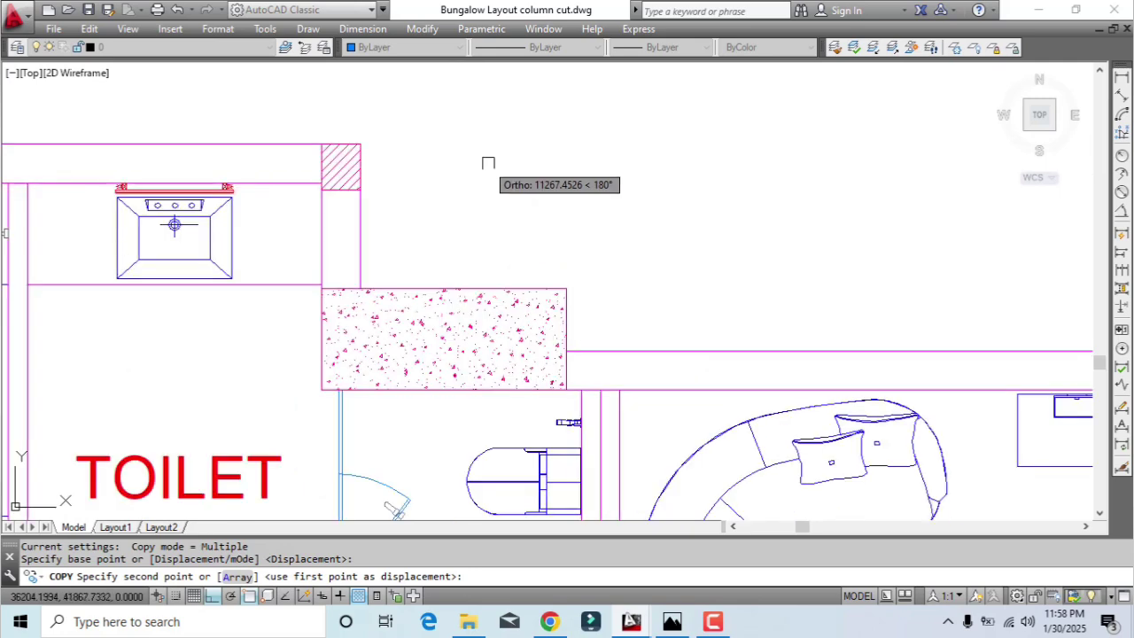
key("Escape")
Match the two short wall lines beside the toilet basin to the properties of the master bedroom's window lines
scroll(519, 331, "down", 2)
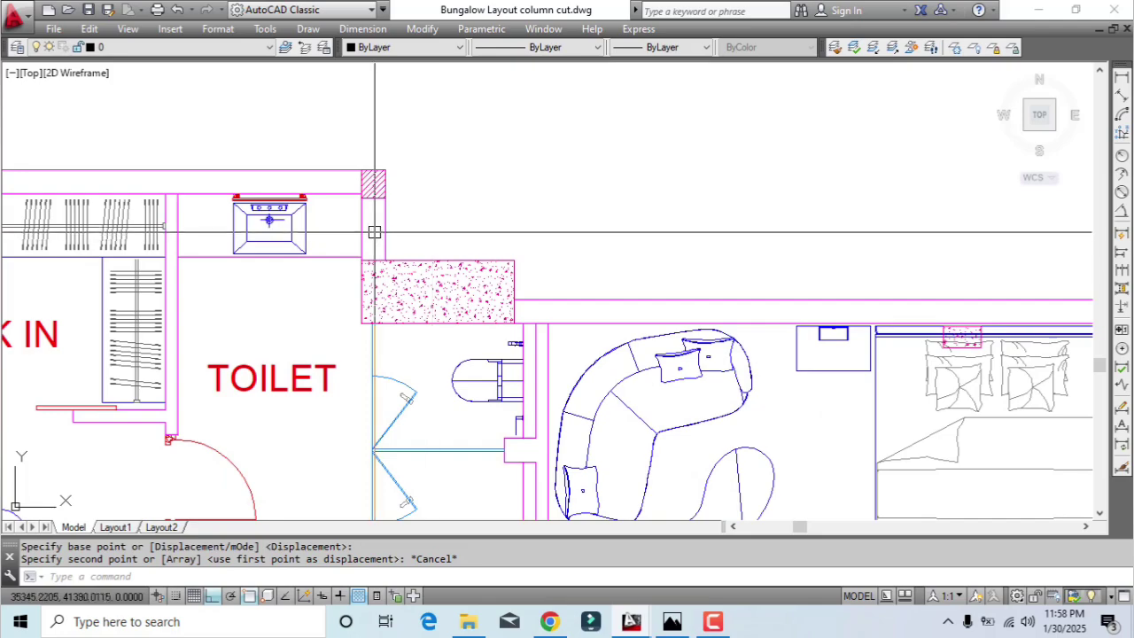
scroll(387, 231, "down", 4)
scroll(548, 336, "up", 2)
mouse_move(554, 356)
middle_mouse_down()
mouse_move(676, 291)
mouse_move(995, 278)
mouse_move(326, 278)
middle_mouse_up()
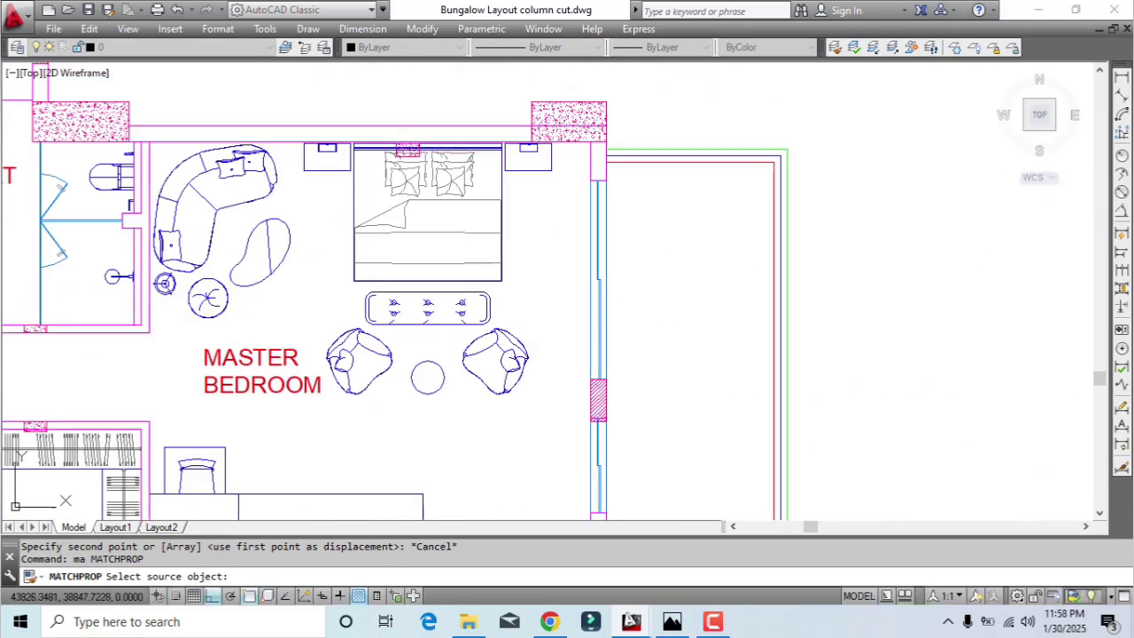
left_click(600, 234)
scroll(600, 234, "down", 2)
scroll(470, 174, "up", 4)
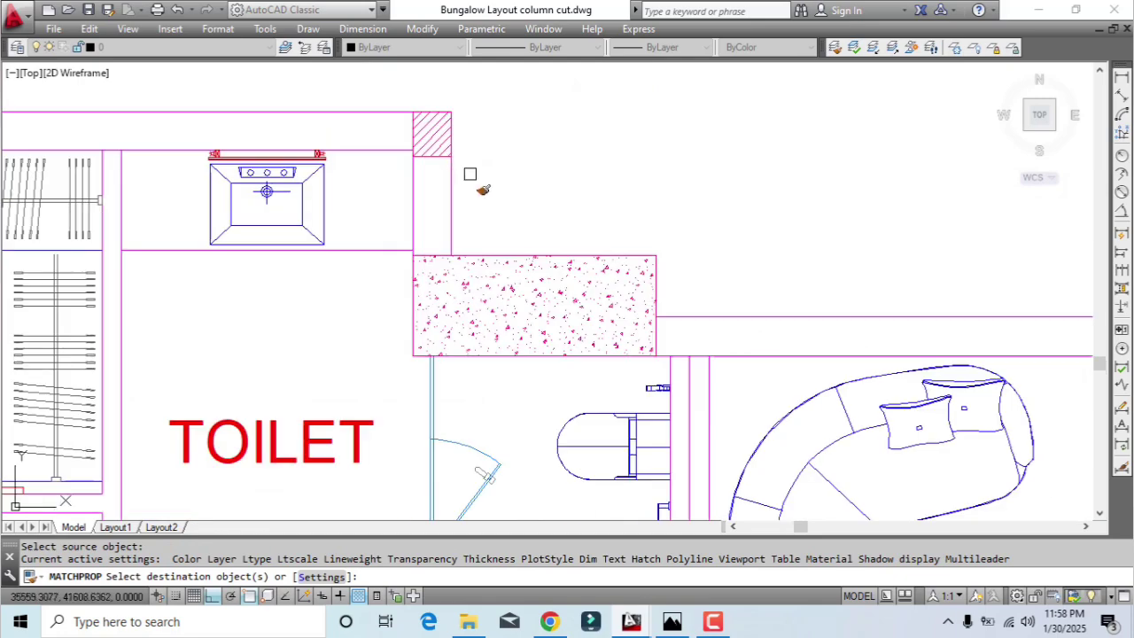
key("Return")
Copy the two middle glazing lines from the lower toilet's window into the new window opening beside the master toilet basin
scroll(407, 206, "down", 5)
scroll(466, 253, "down", 4)
scroll(682, 434, "up", 4)
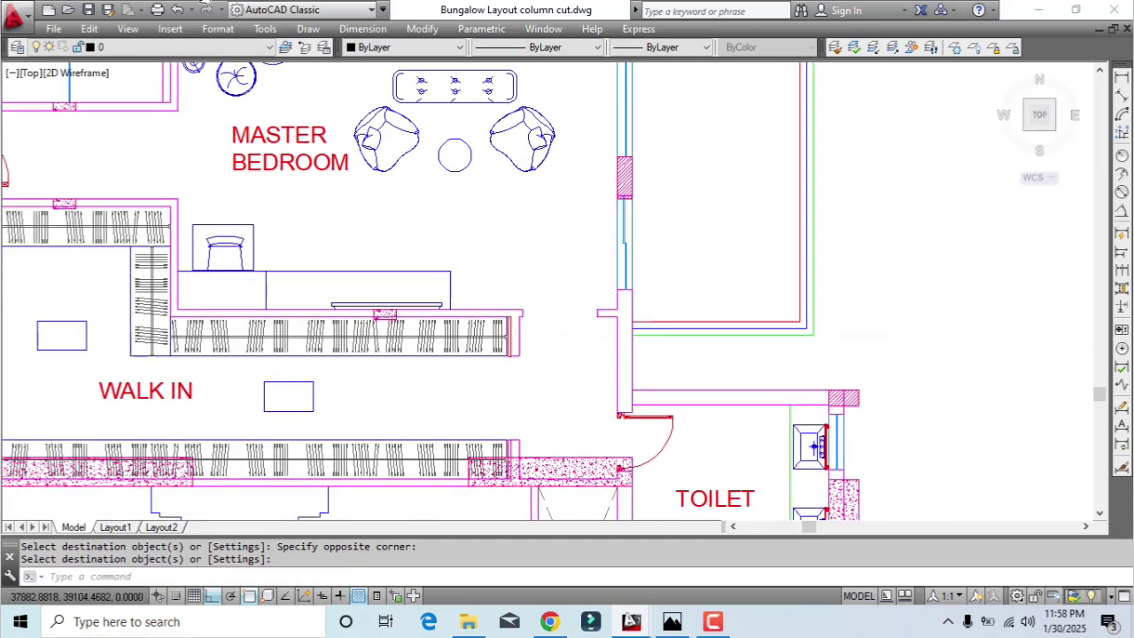
middle_click_drag(743, 316, 708, 228)
scroll(864, 344, "up", 5)
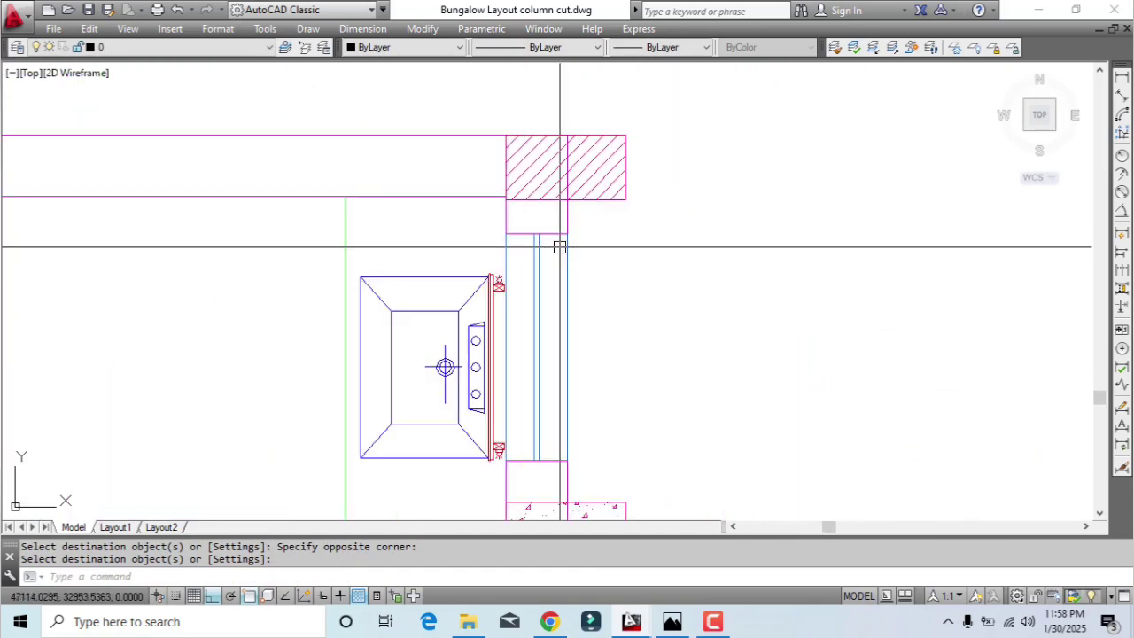
left_click(530, 263)
type("co")
key("Return")
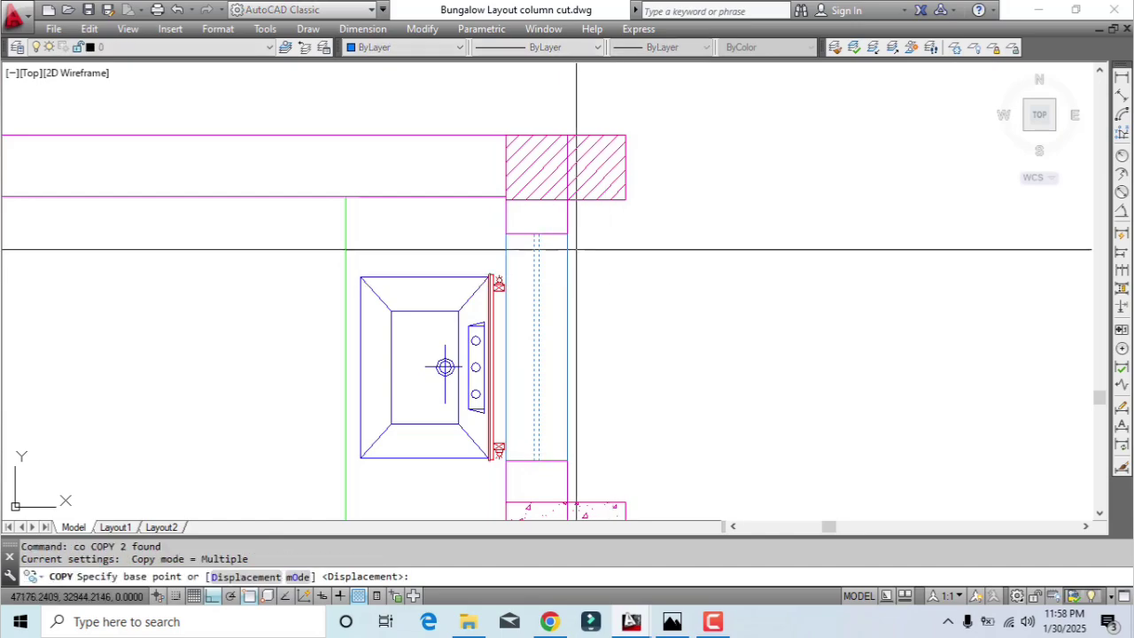
scroll(445, 367, "down", 6)
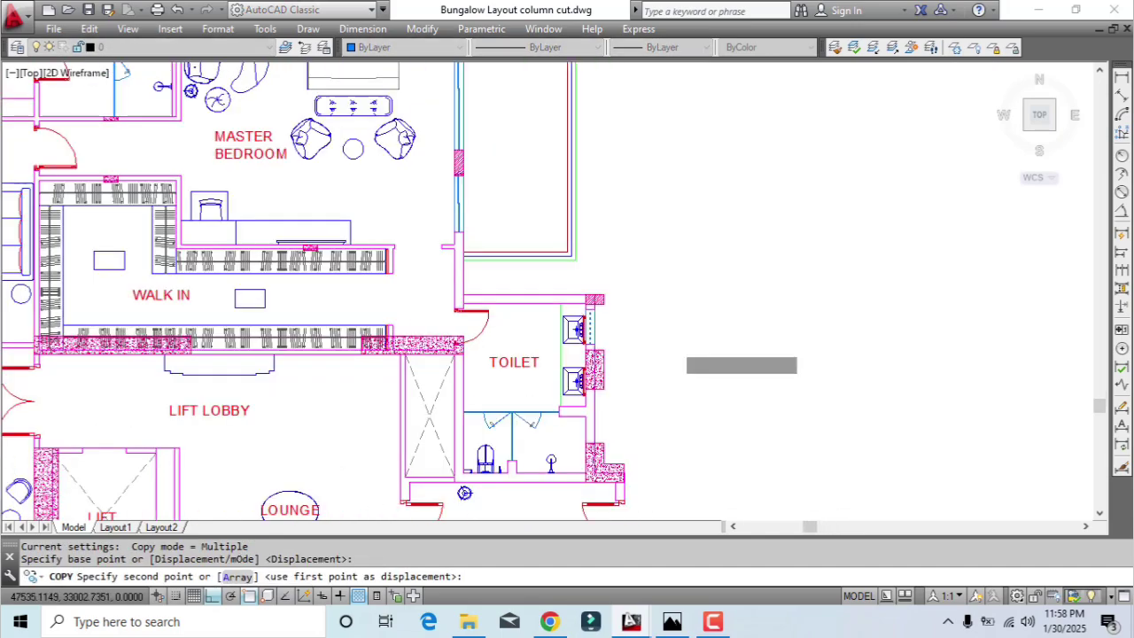
scroll(558, 306, "up", 5)
scroll(576, 283, "up", 4)
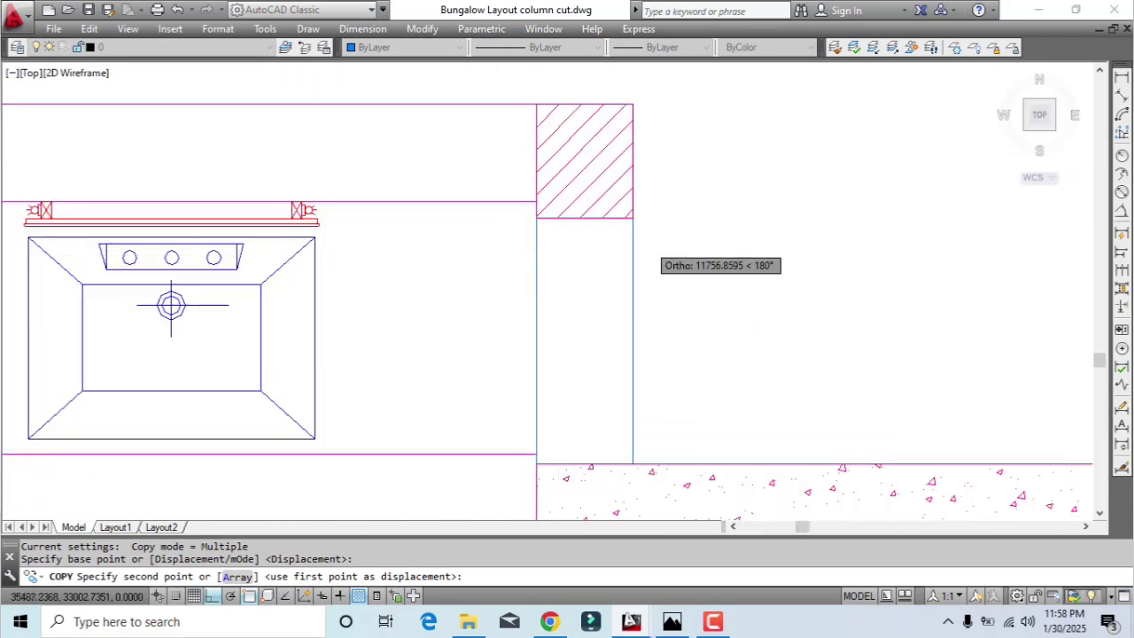
left_click(621, 205)
key("Escape")
Trim the copied glazing lines at the upper edge of the concrete column and save the drawing
middle_click_drag(605, 332, 581, 191)
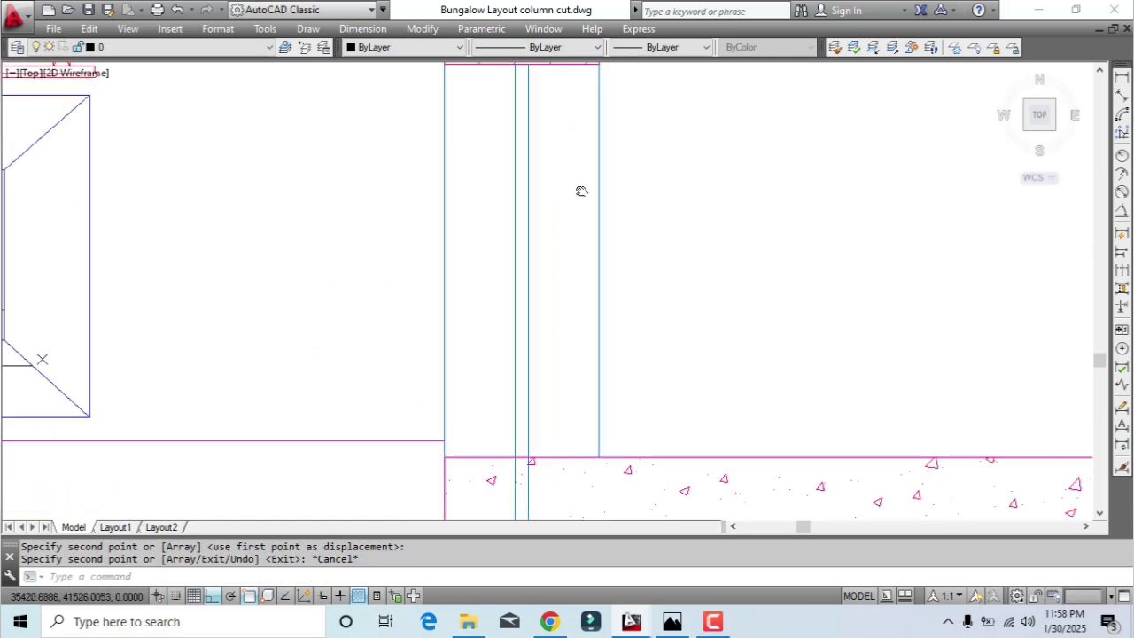
type("tr")
key("Return")
scroll(568, 487, "up", 2)
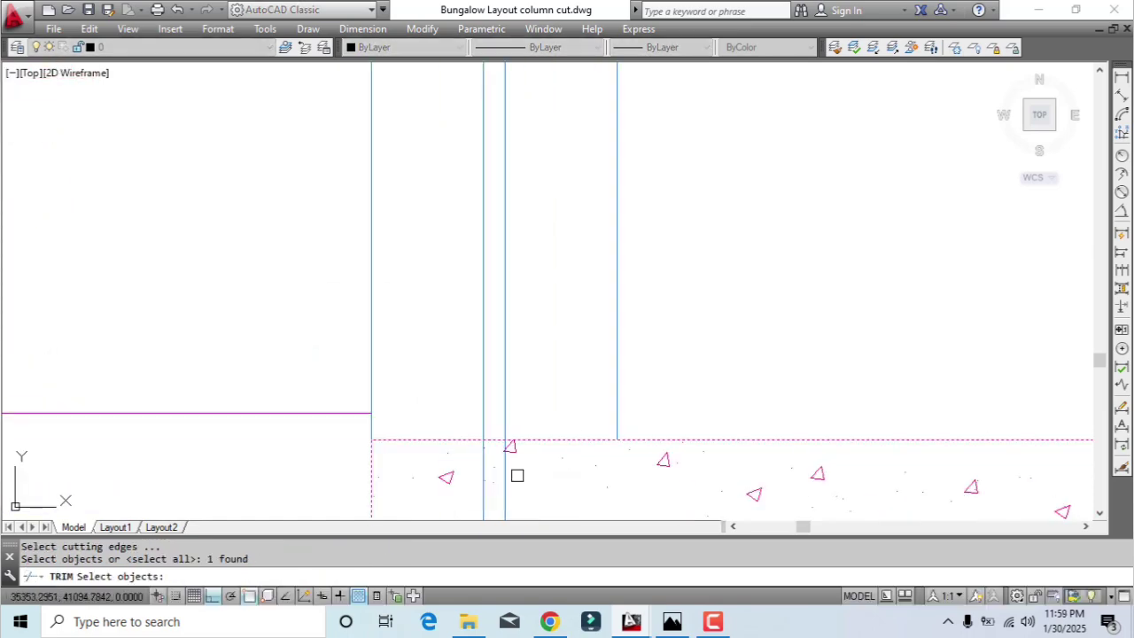
key("Escape")
scroll(488, 479, "down", 5)
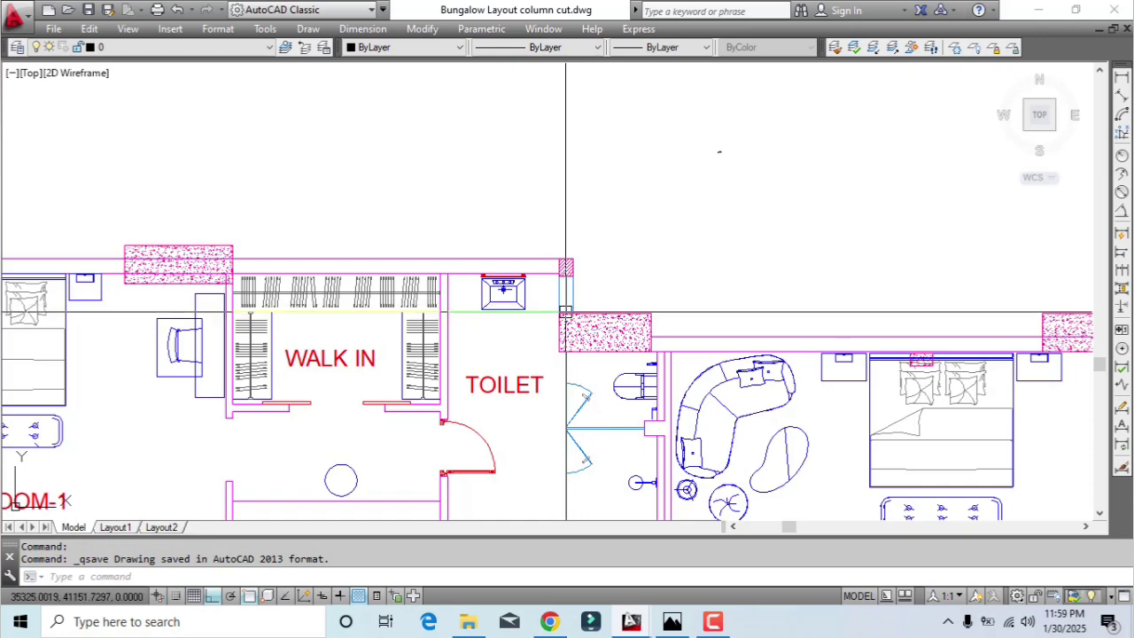
Trim the wall lines running through the concrete column between Bedroom-1 and the walk-in
middle_click_drag(660, 403, 650, 248)
middle_click_drag(634, 386, 756, 395)
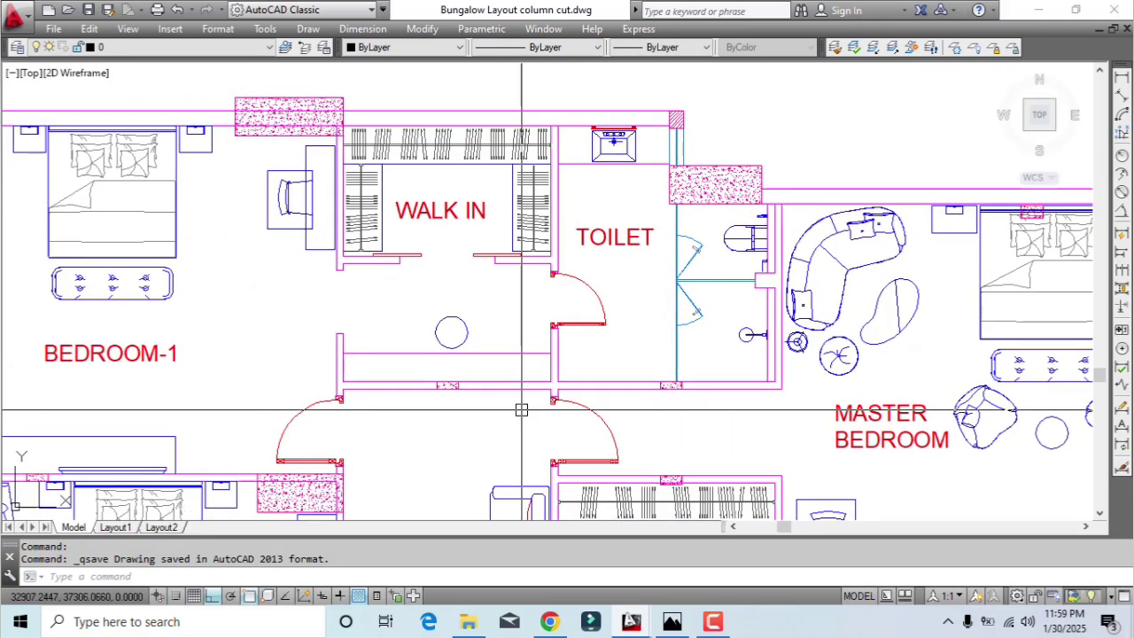
mouse_move(514, 389)
middle_mouse_down()
mouse_move(644, 375)
mouse_move(774, 389)
middle_mouse_up()
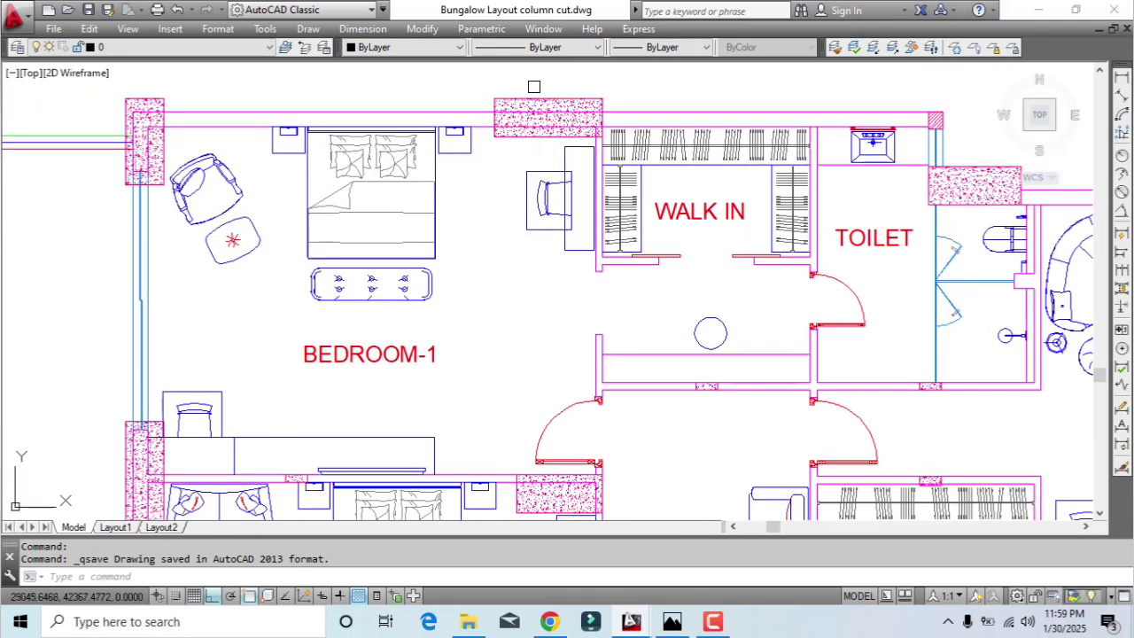
scroll(546, 236, "up", 6)
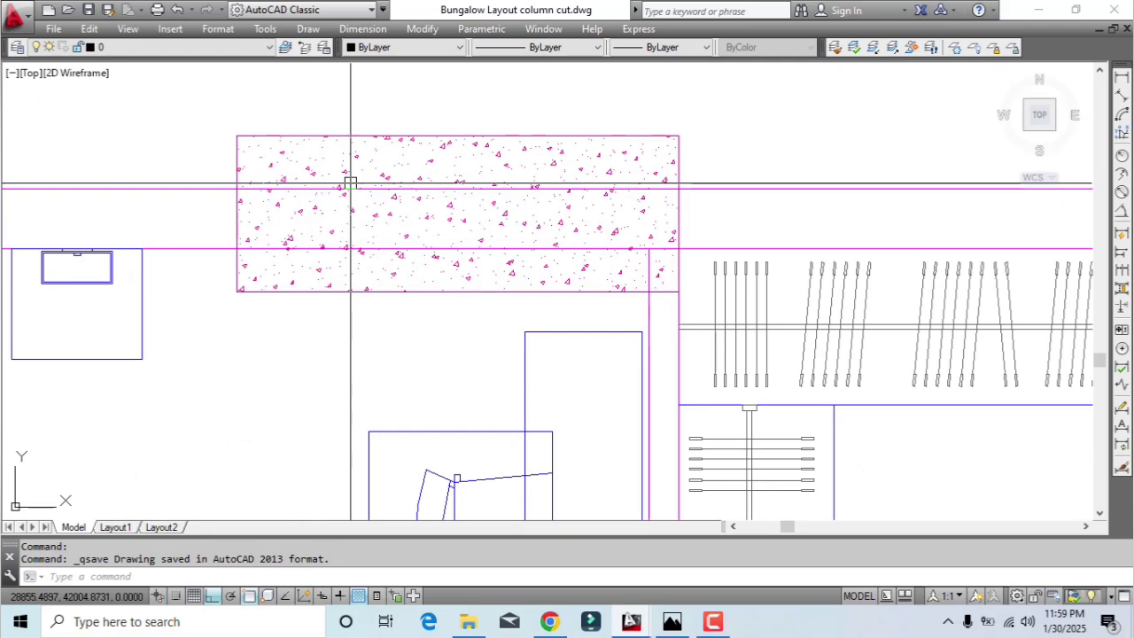
type("r")
key("Return")
left_click(337, 177)
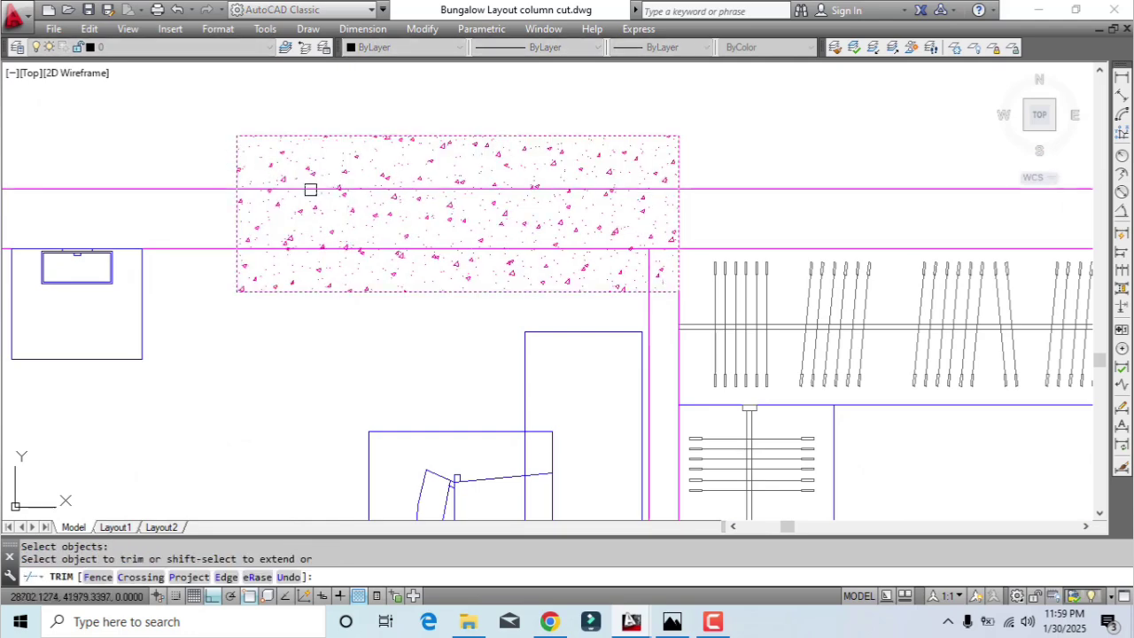
scroll(315, 192, "up", 2)
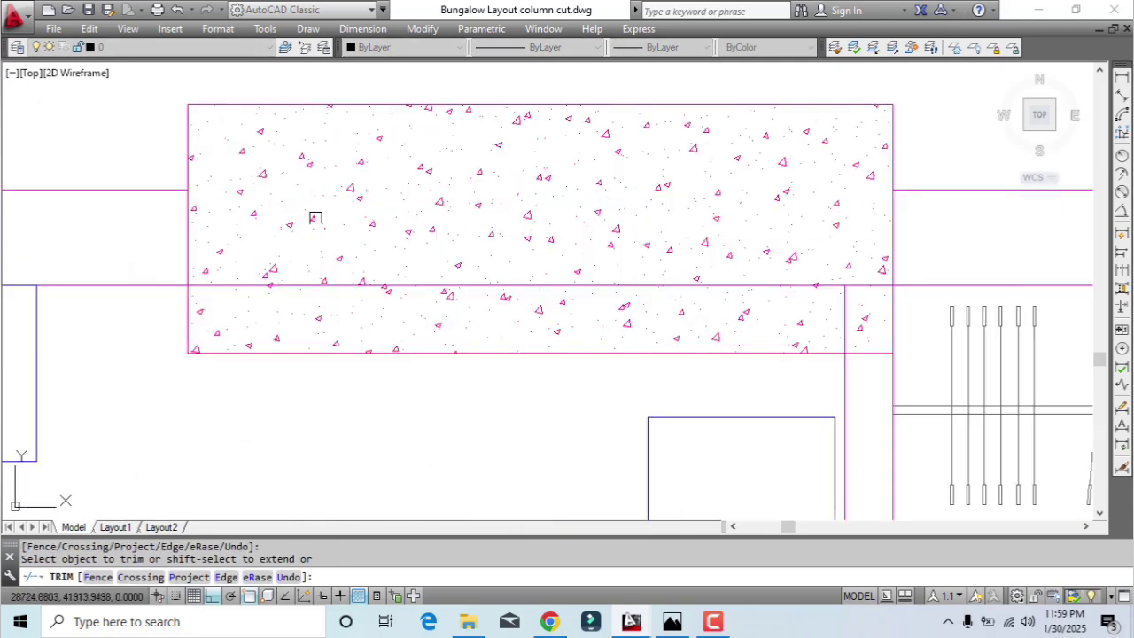
scroll(300, 283, "up", 4)
scroll(283, 306, "down", 5)
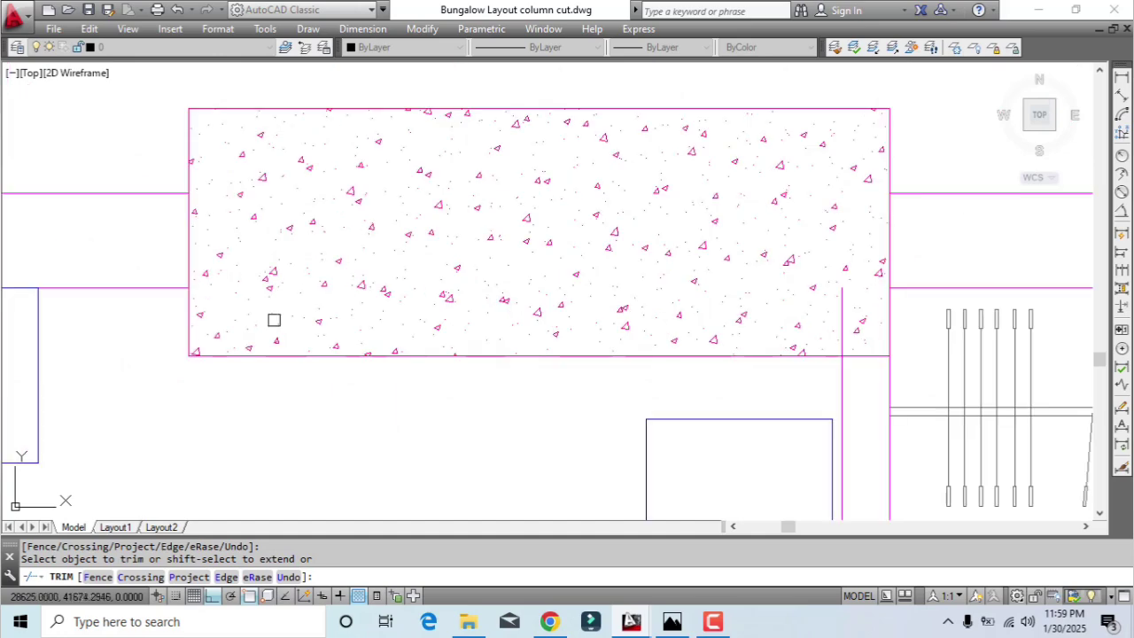
scroll(600, 319, "up", 5)
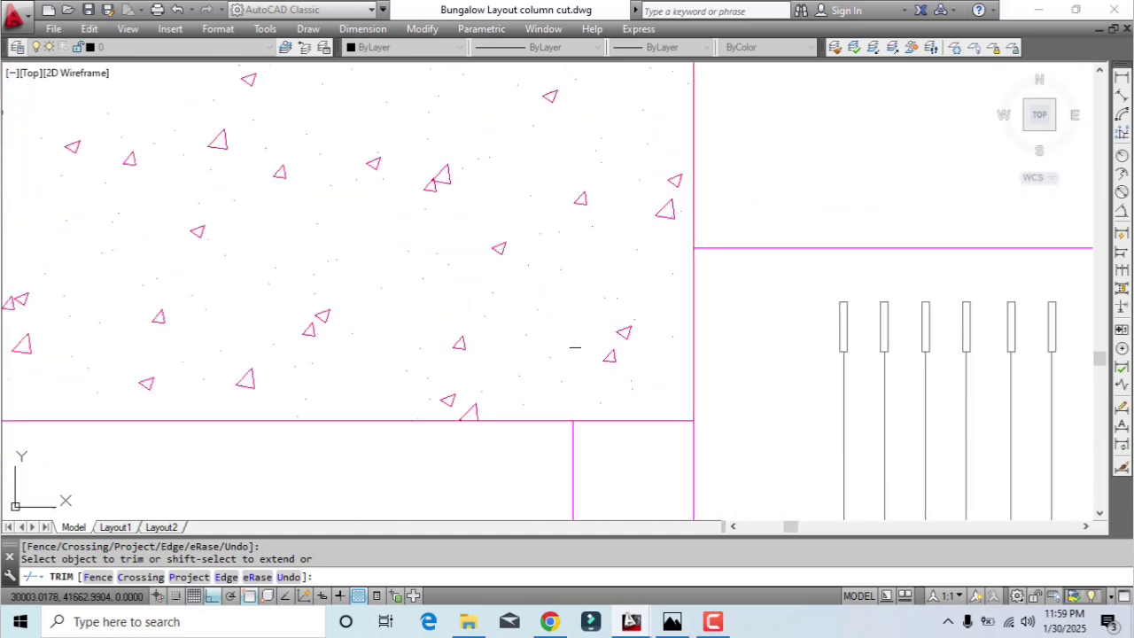
scroll(575, 347, "down", 3)
key("Escape")
scroll(677, 352, "up", 5)
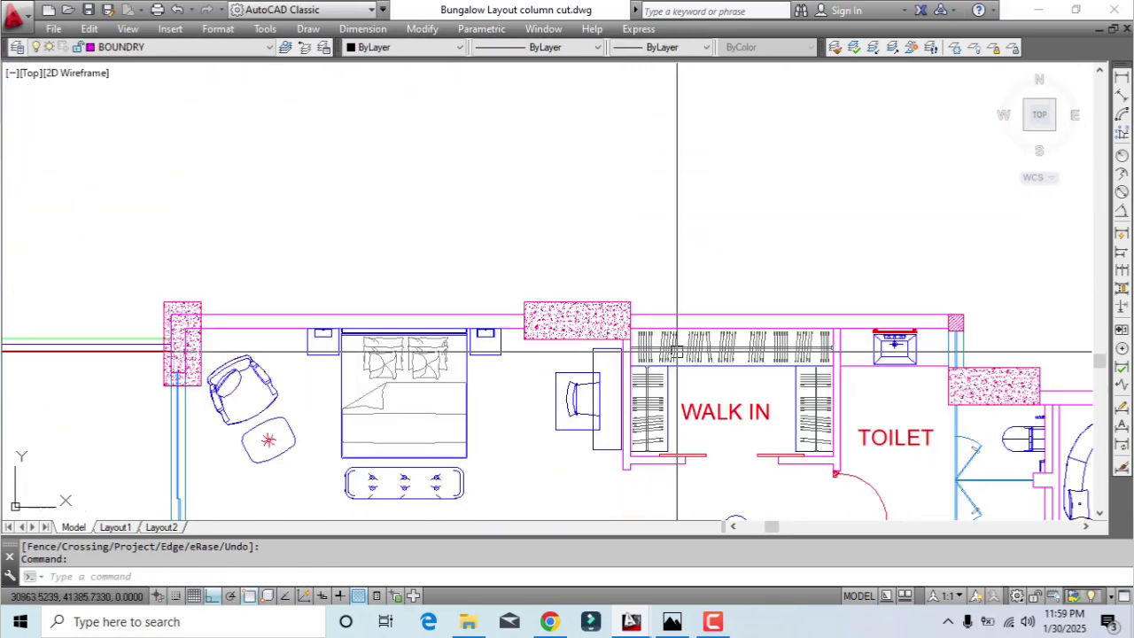
key("Escape")
key("Escape")
Trim the horizontal wall lines running into the concrete column at Bedroom-1's upper-left corner, cutting at the column's inner face
middle_click_drag(511, 423, 608, 362)
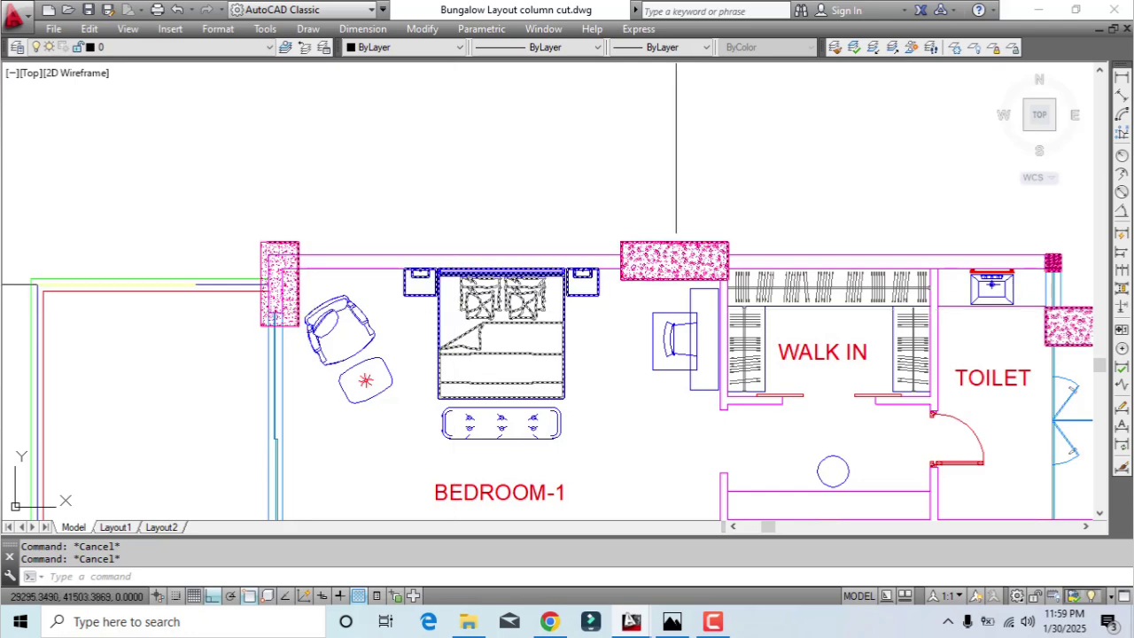
scroll(302, 284, "up", 6)
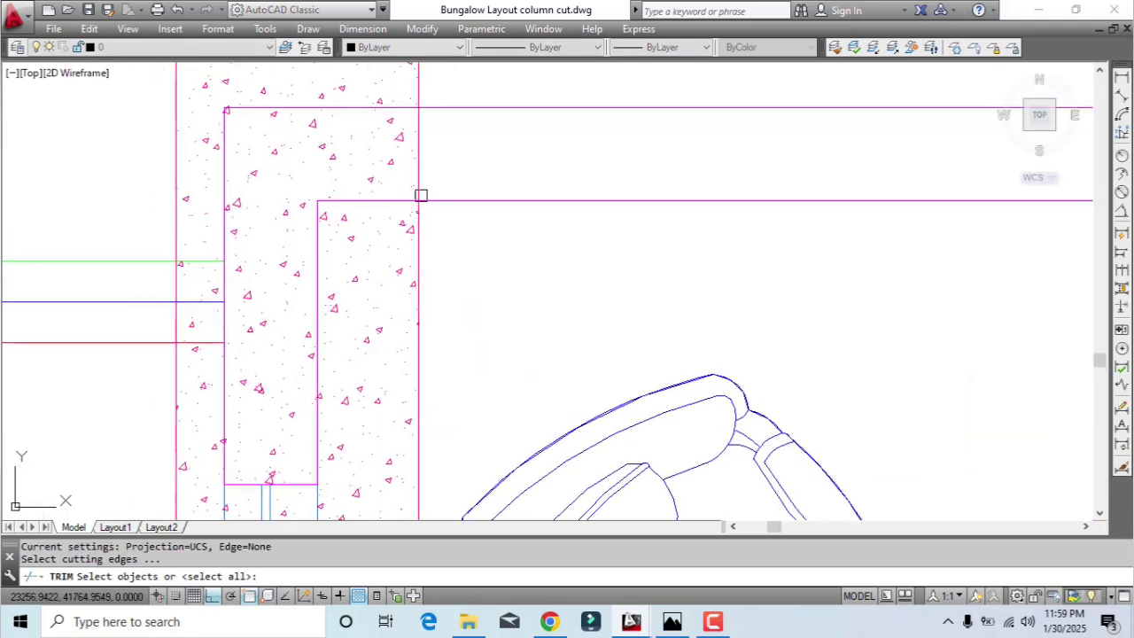
key("Return")
scroll(372, 200, "up", 2)
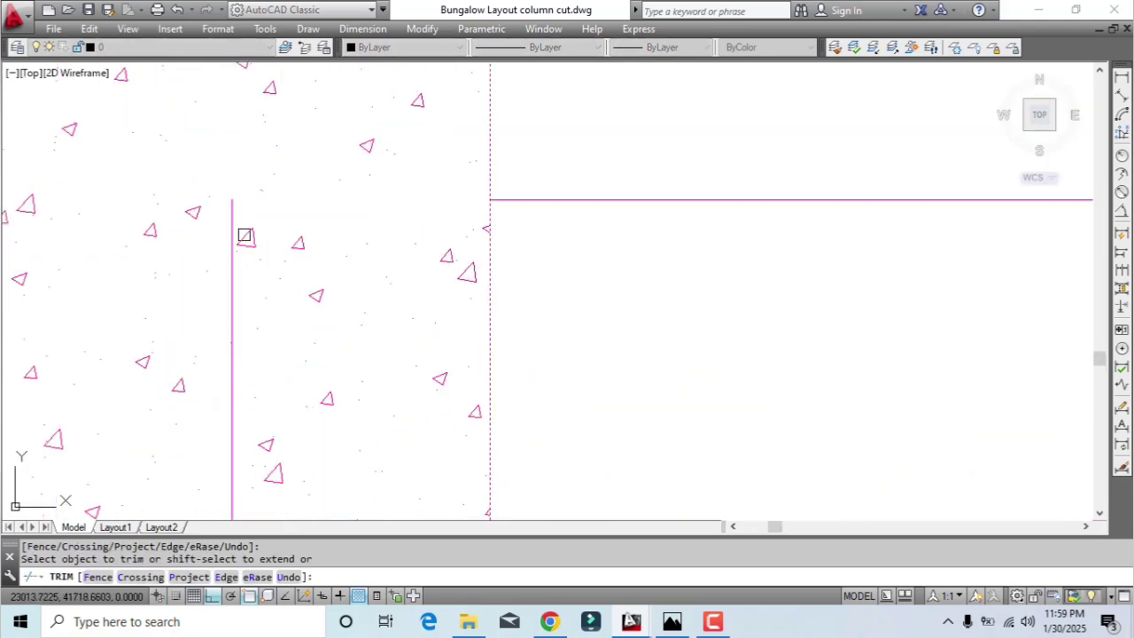
left_click(229, 223)
scroll(228, 217, "down", 3)
scroll(225, 195, "up", 4)
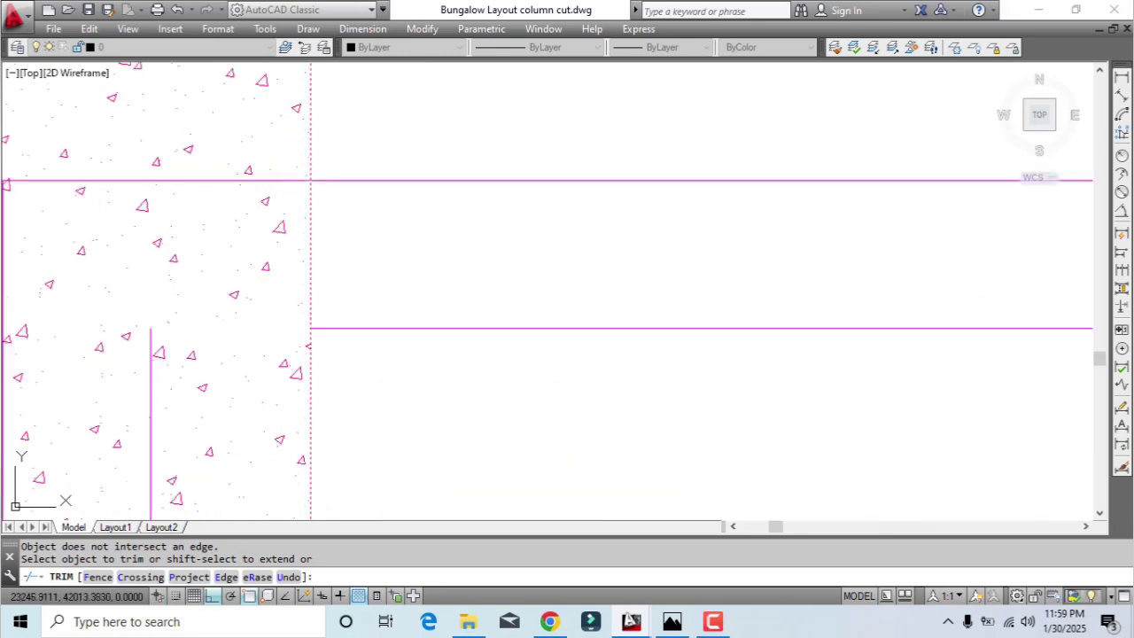
scroll(291, 179, "down", 2)
middle_click_drag(336, 248, 362, 131)
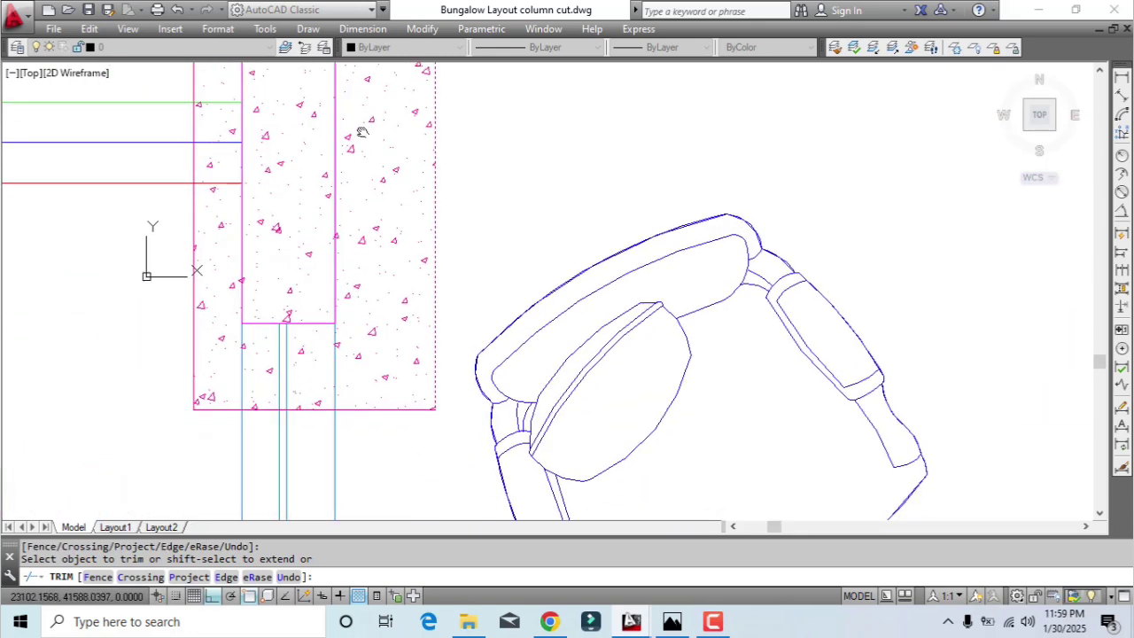
key("Return")
scroll(363, 439, "up", 2)
type("ts or")
key("Return")
left_click(357, 368)
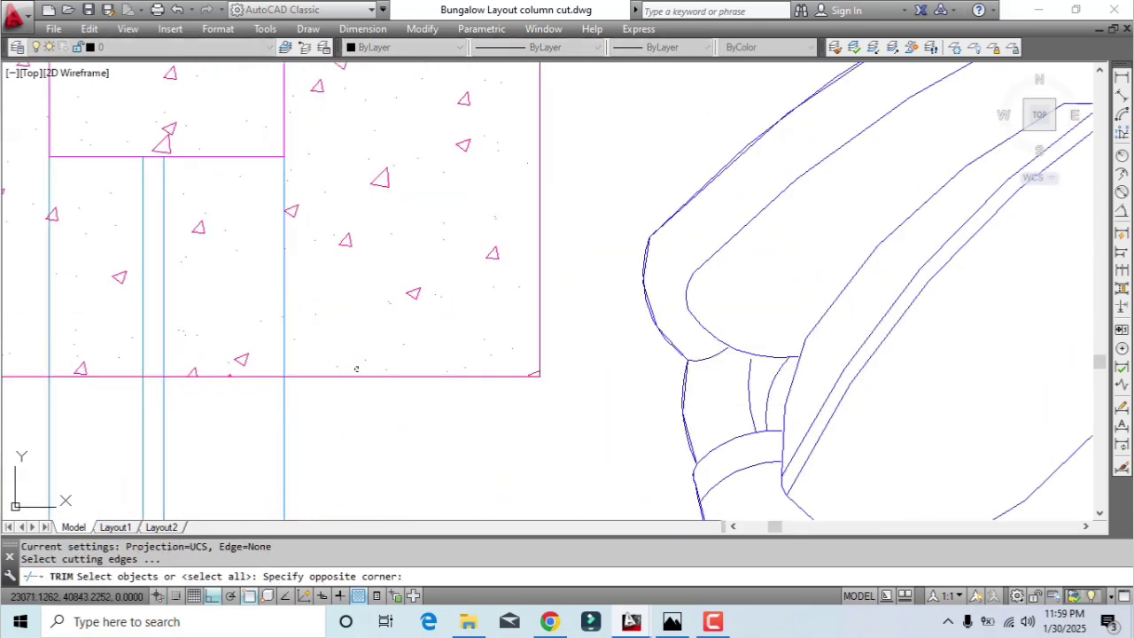
scroll(319, 361, "down", 2)
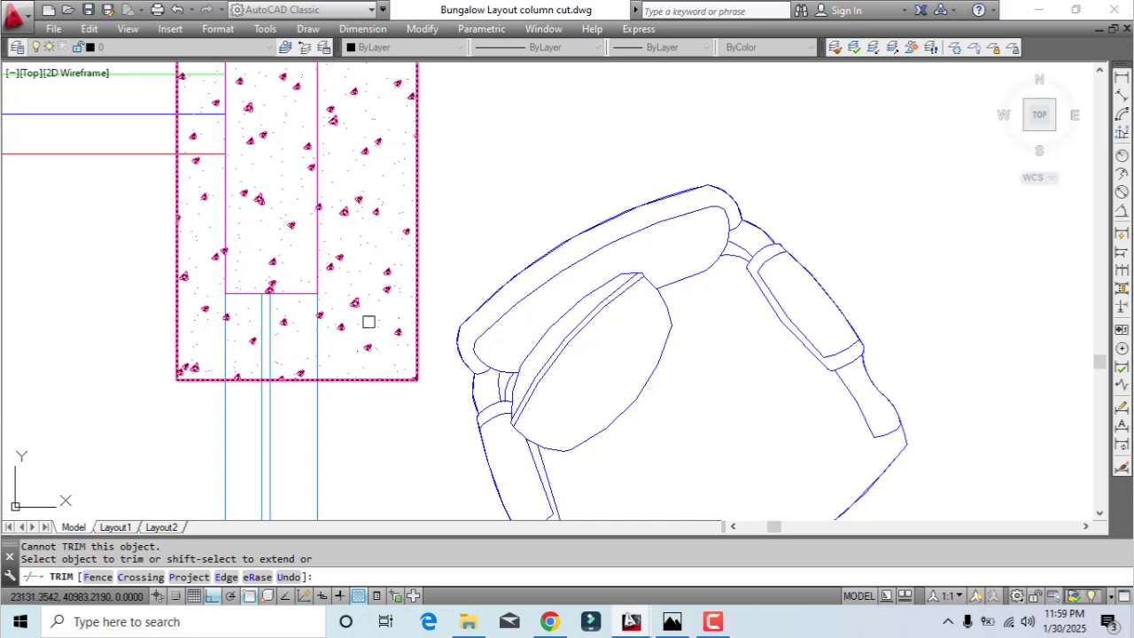
scroll(415, 372, "down", 2)
key("Escape")
Trim Bedroom-1's window lines at the lower edge of the upper-left column
scroll(394, 363, "up", 2)
type("tr")
key("Return")
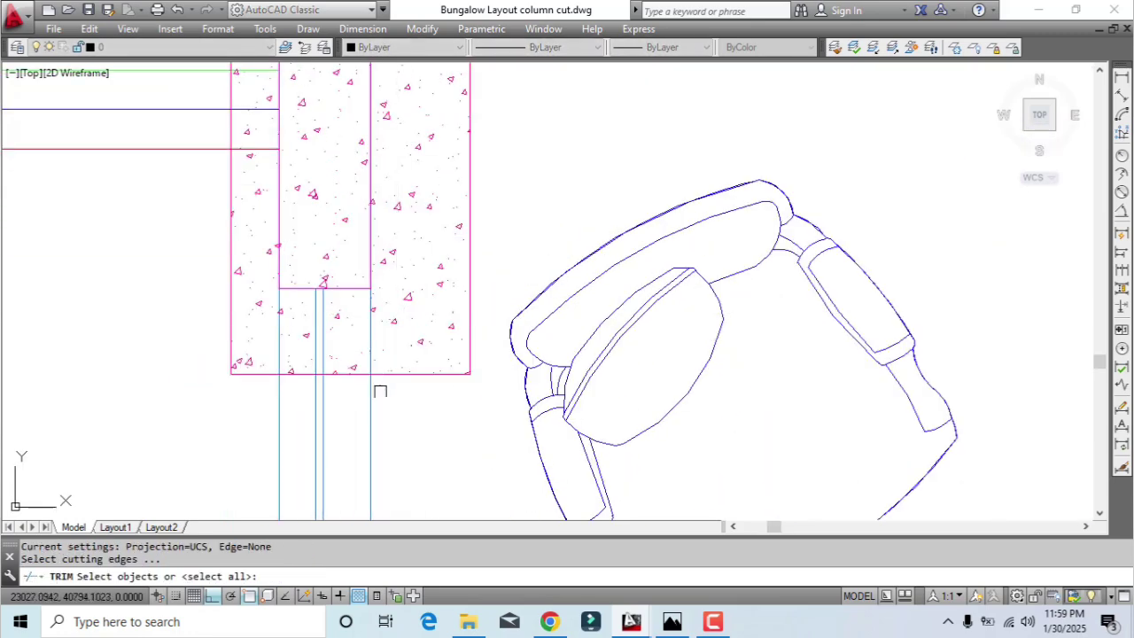
scroll(376, 384, "up", 4)
scroll(336, 378, "up", 3)
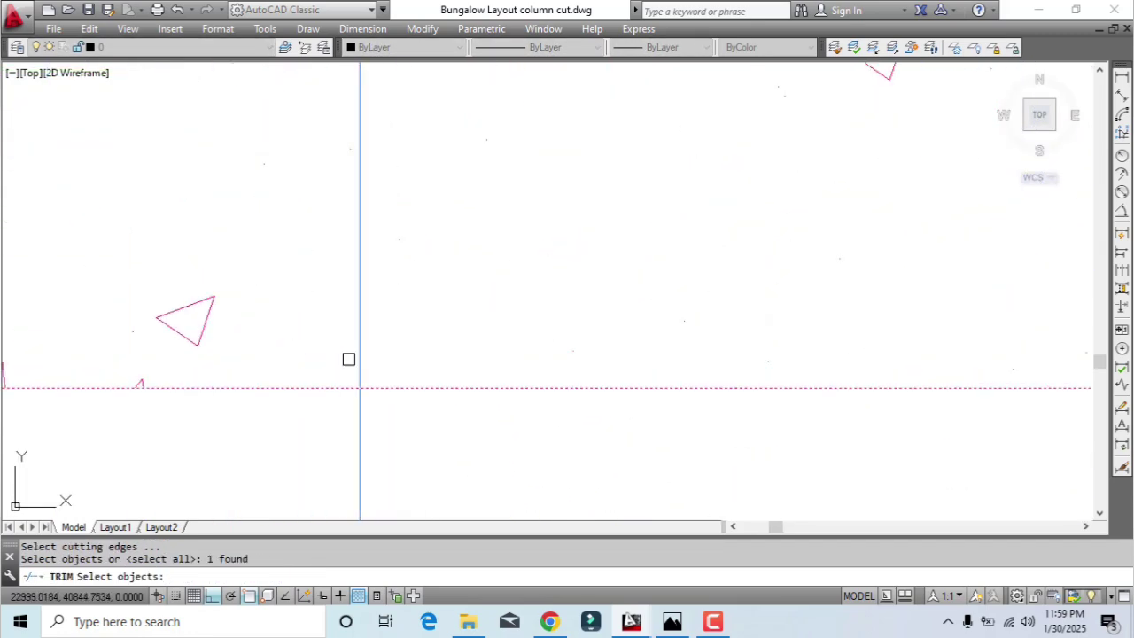
scroll(240, 349, "down", 3)
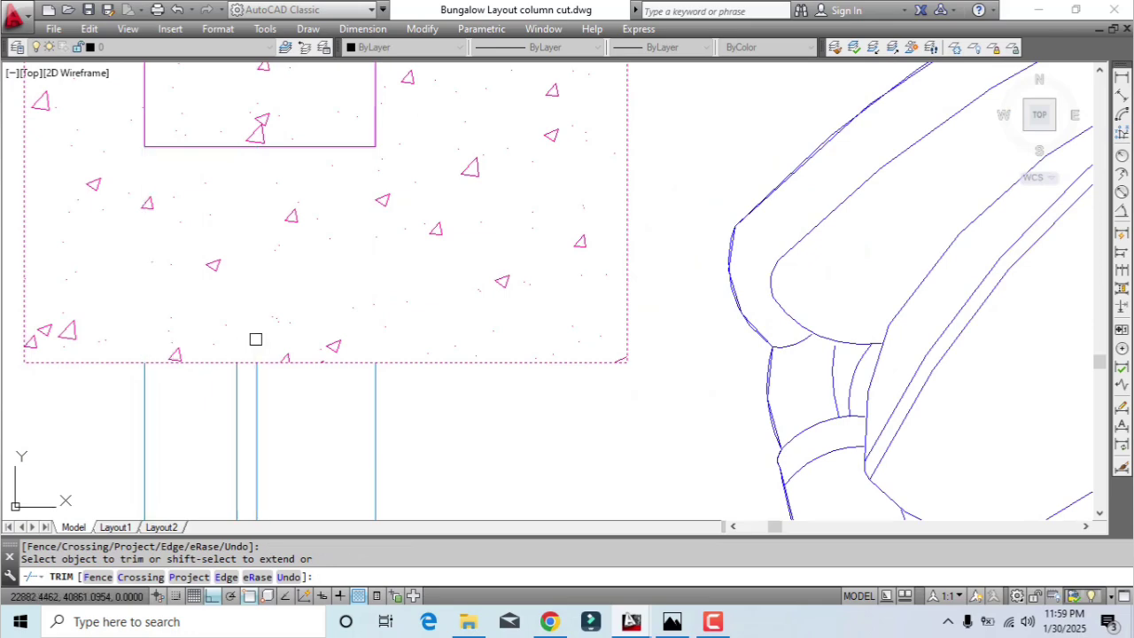
Trim the green, blue and red balcony lines at the outer face of Bedroom-1's upper-left column
middle_click_drag(255, 339, 264, 471)
scroll(316, 384, "down", 6)
scroll(284, 333, "up", 6)
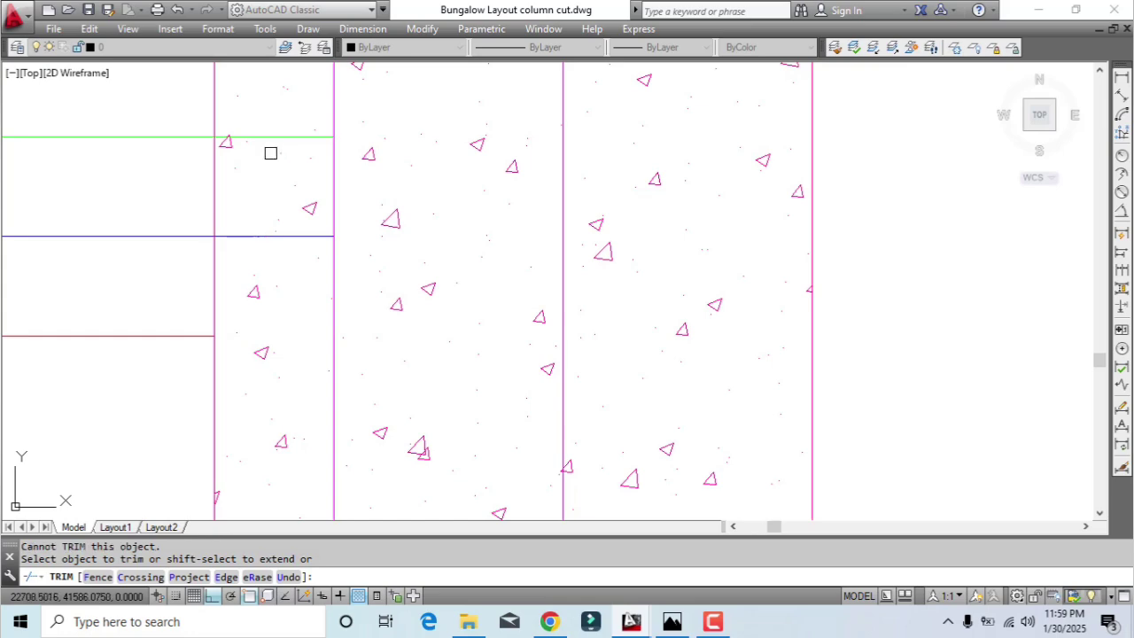
scroll(221, 231, "up", 2)
scroll(257, 206, "down", 3)
scroll(253, 177, "up", 3)
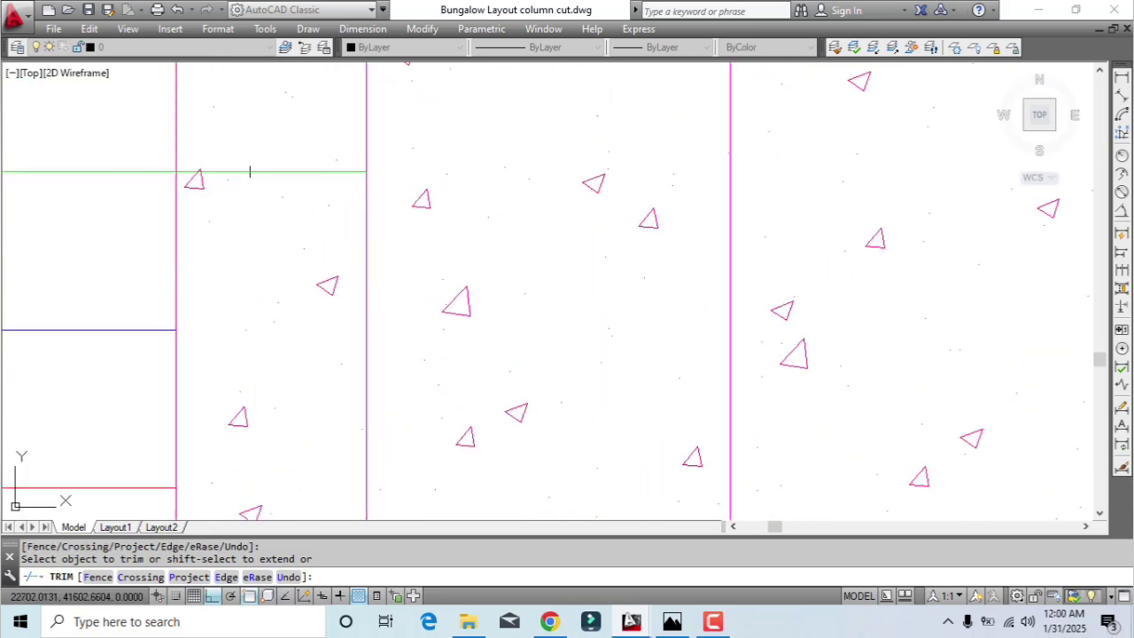
scroll(252, 177, "down", 3)
scroll(266, 204, "up", 3)
key("Escape")
Erase the leftover wall outline inside Bedroom-1's upper-left column
left_click(280, 82)
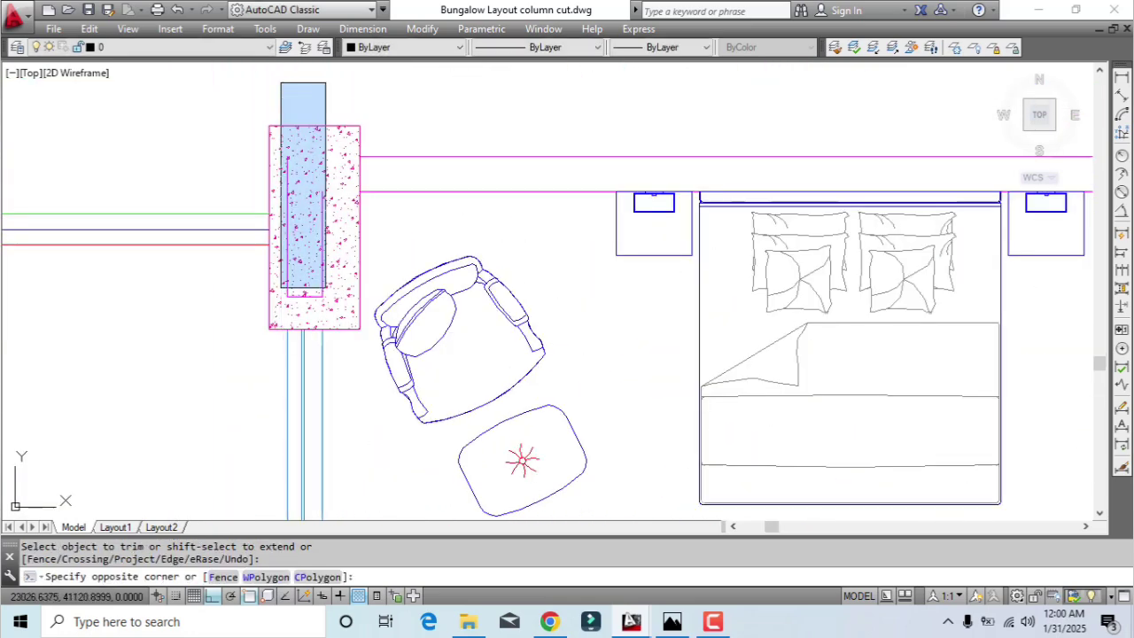
left_click(337, 306)
key("Delete")
scroll(341, 301, "down", 3)
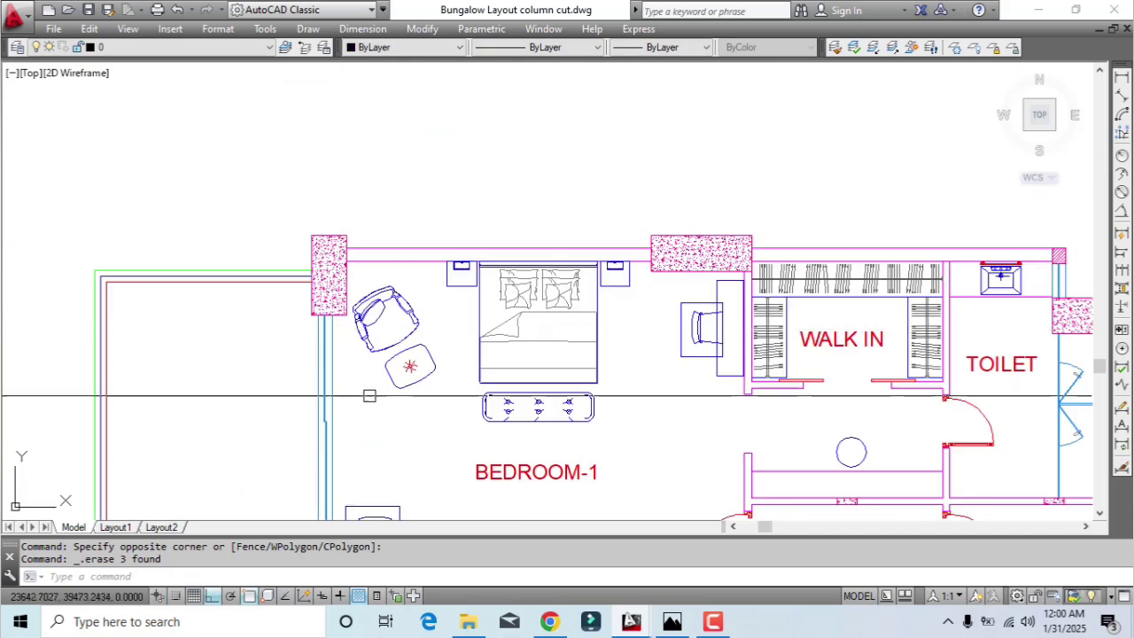
Move Bedroom-1's desk chair and the short table divider line to the right, clear of the lower-left column
middle_click_drag(391, 431, 384, 246)
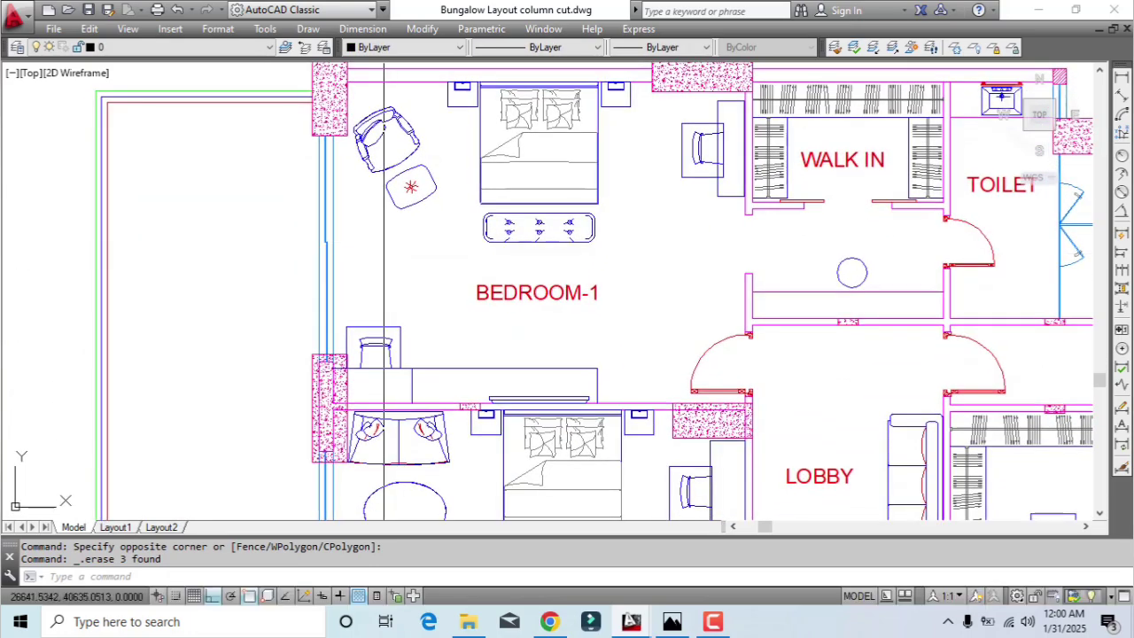
scroll(401, 403, "up", 2)
scroll(401, 403, "up", 2)
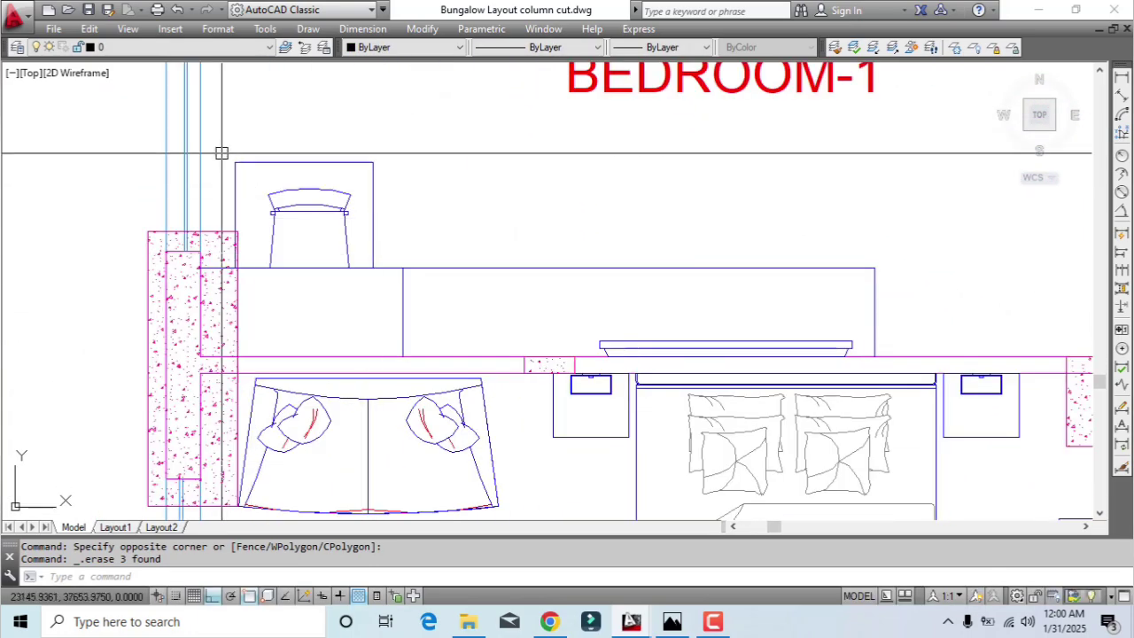
left_click(426, 210)
left_click(323, 142)
left_click(294, 107)
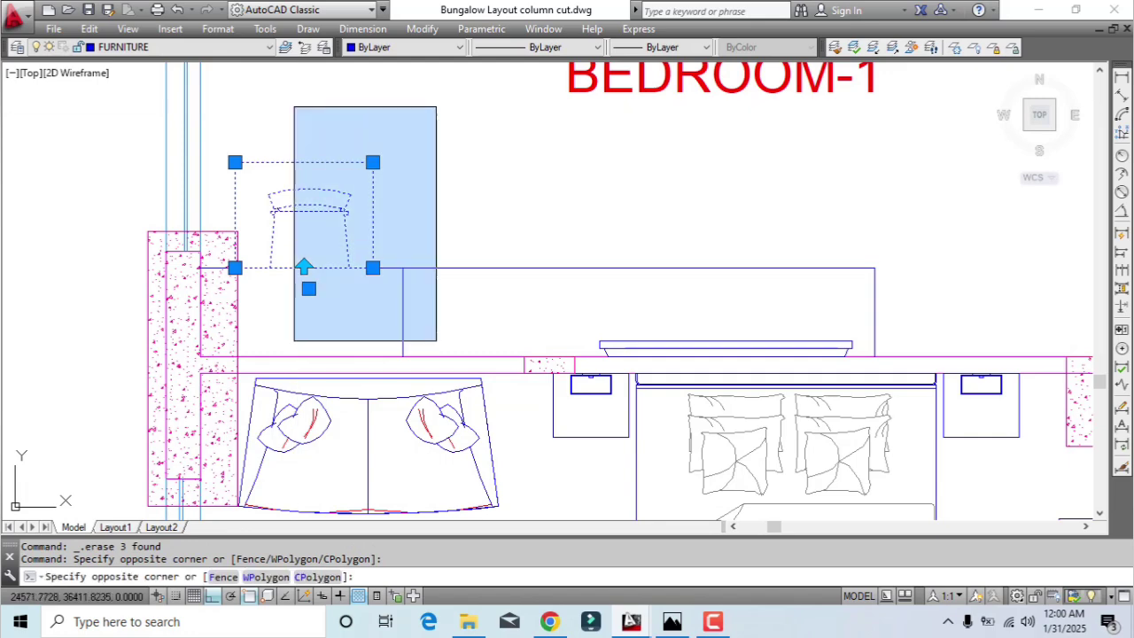
left_click(448, 363)
scroll(229, 269, "up", 3)
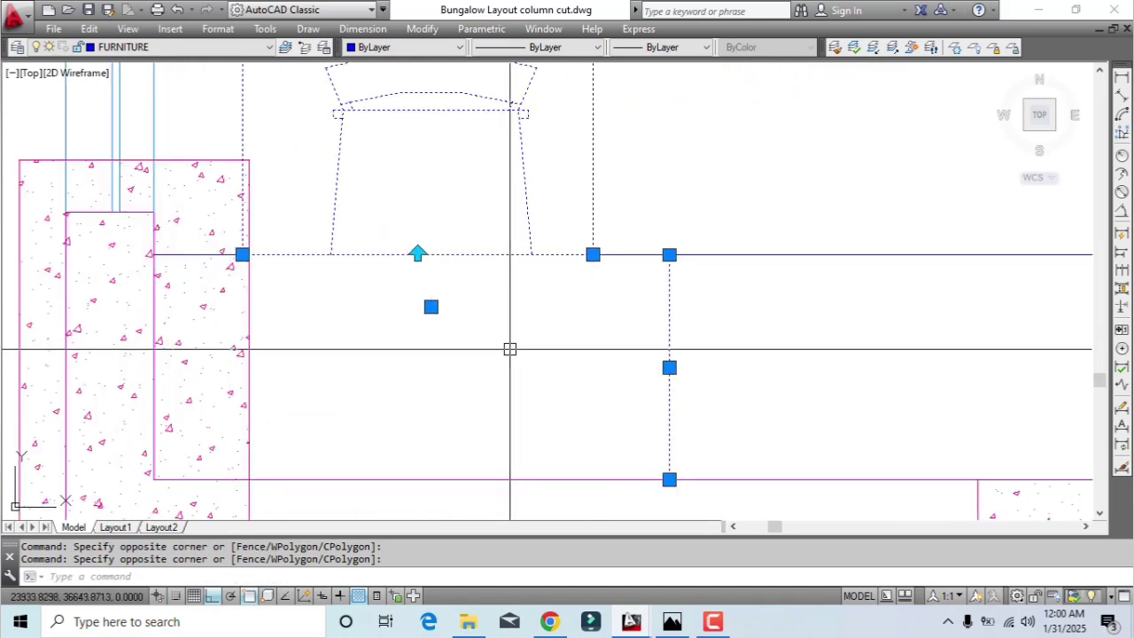
type("m")
key("Return")
left_click(152, 254)
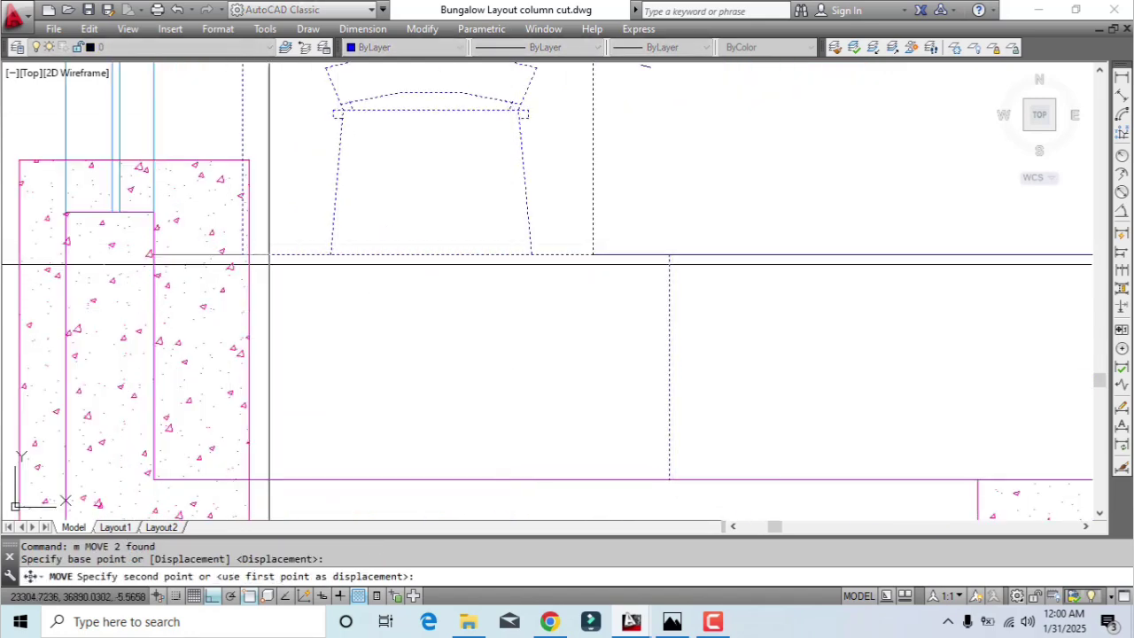
left_click(287, 274)
scroll(309, 299, "down", 4)
scroll(311, 299, "up", 3)
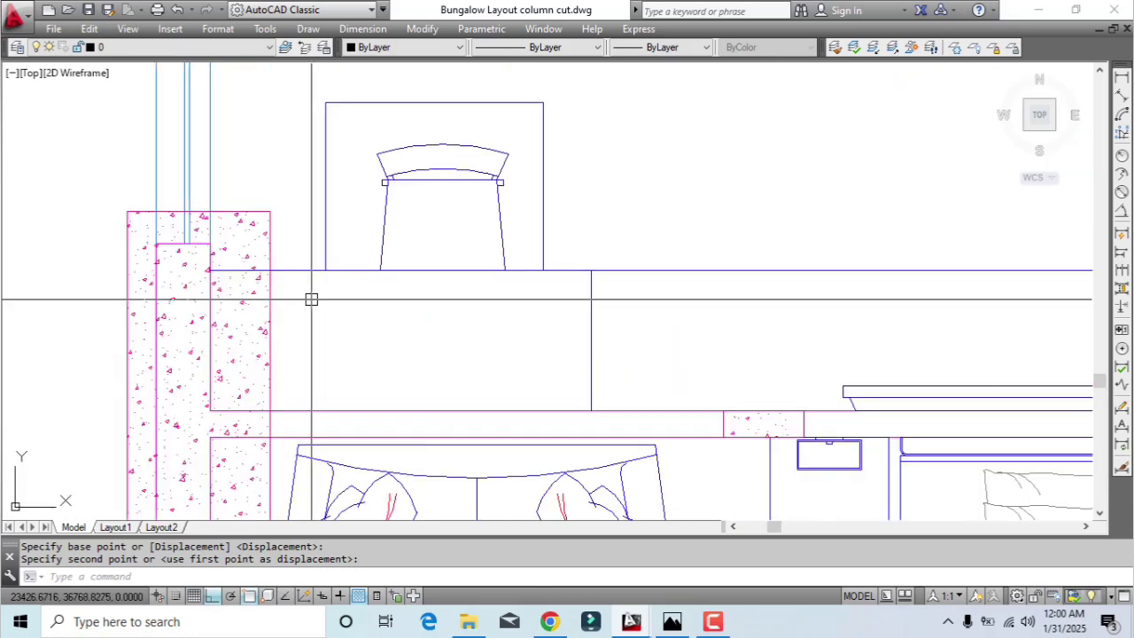
Trim the front edge line of Bedroom-1's table at the inner face of the lower-left column
type("r")
key("Return")
scroll(233, 248, "up", 4)
key("Escape")
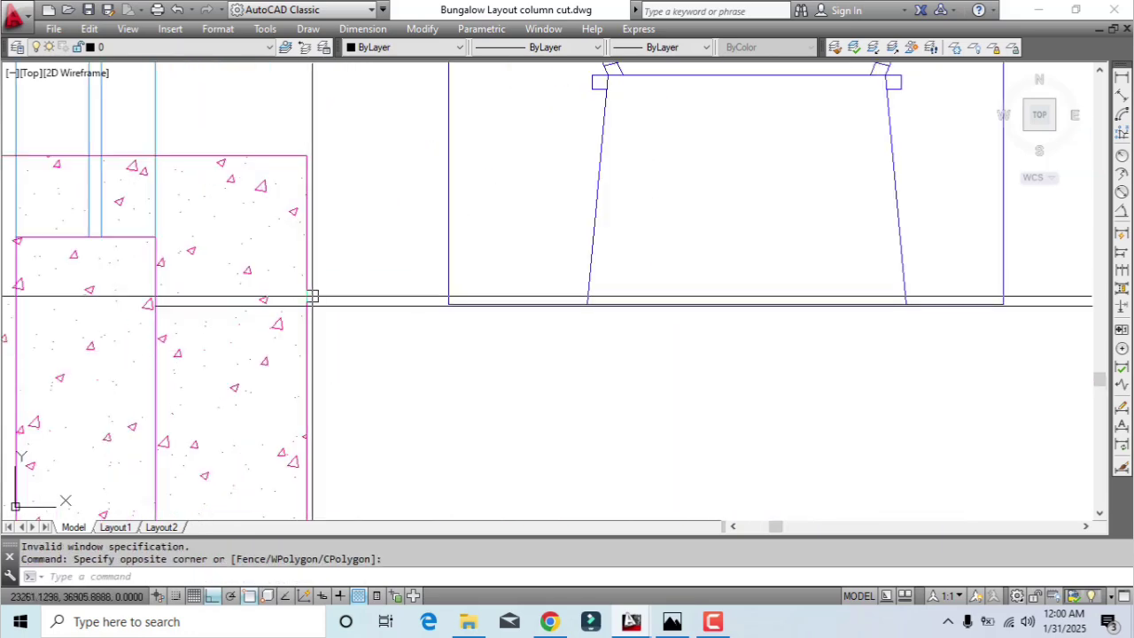
type("tr")
key("Return")
left_click(305, 271)
scroll(300, 293, "up", 3)
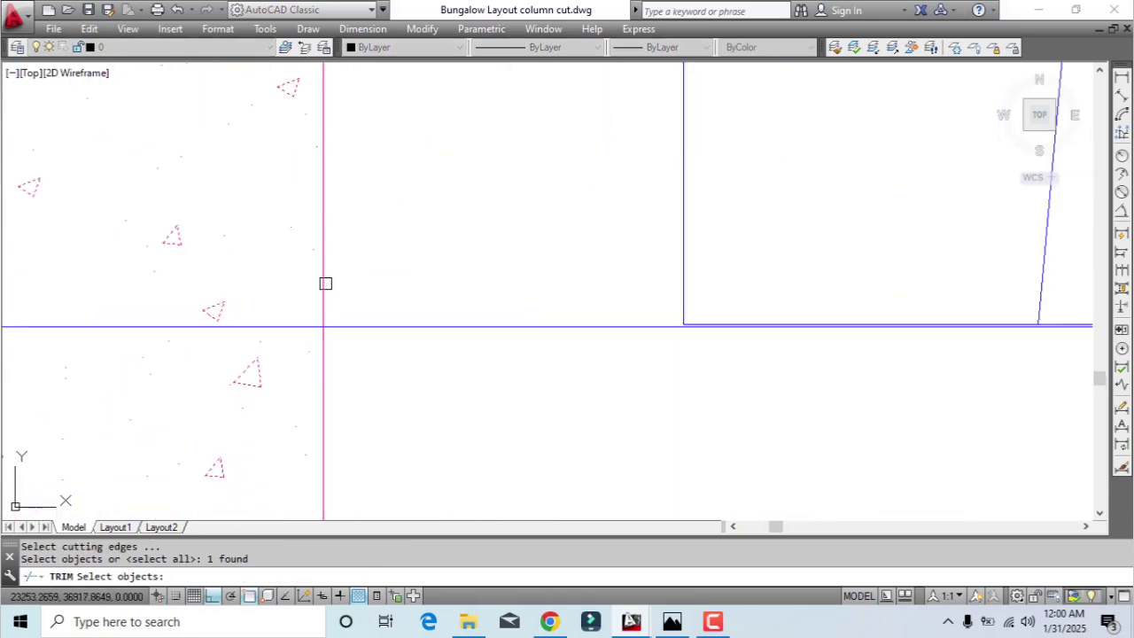
key("Return")
scroll(314, 324, "down", 3)
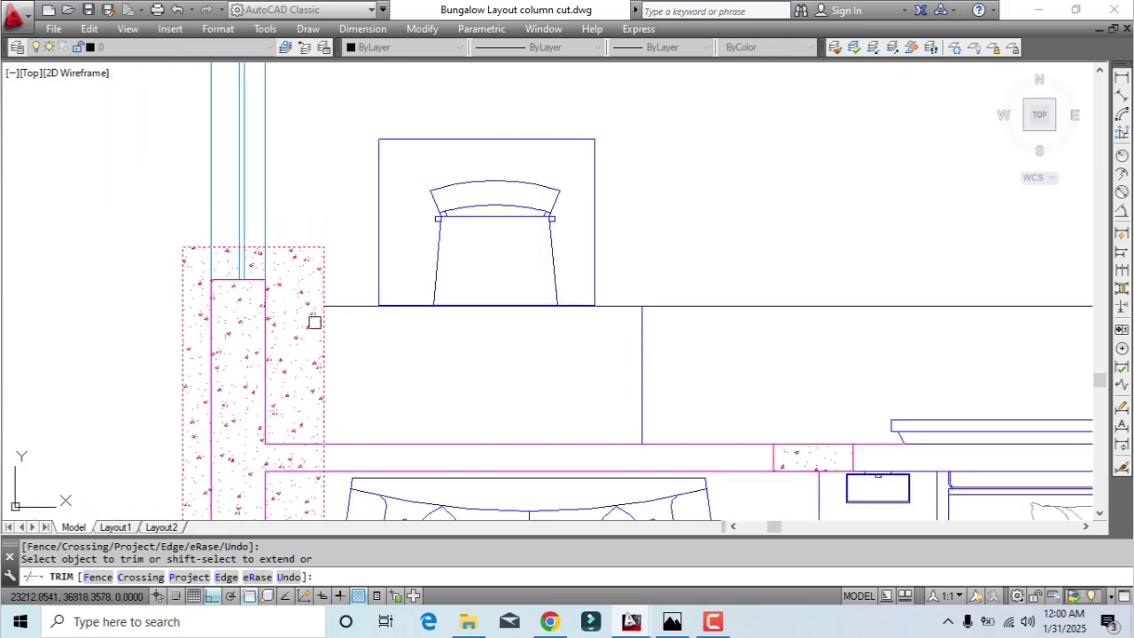
Trim Bedroom-1's window lines at the upper edge of the lower-left column
scroll(283, 310, "up", 2)
scroll(278, 212, "up", 2)
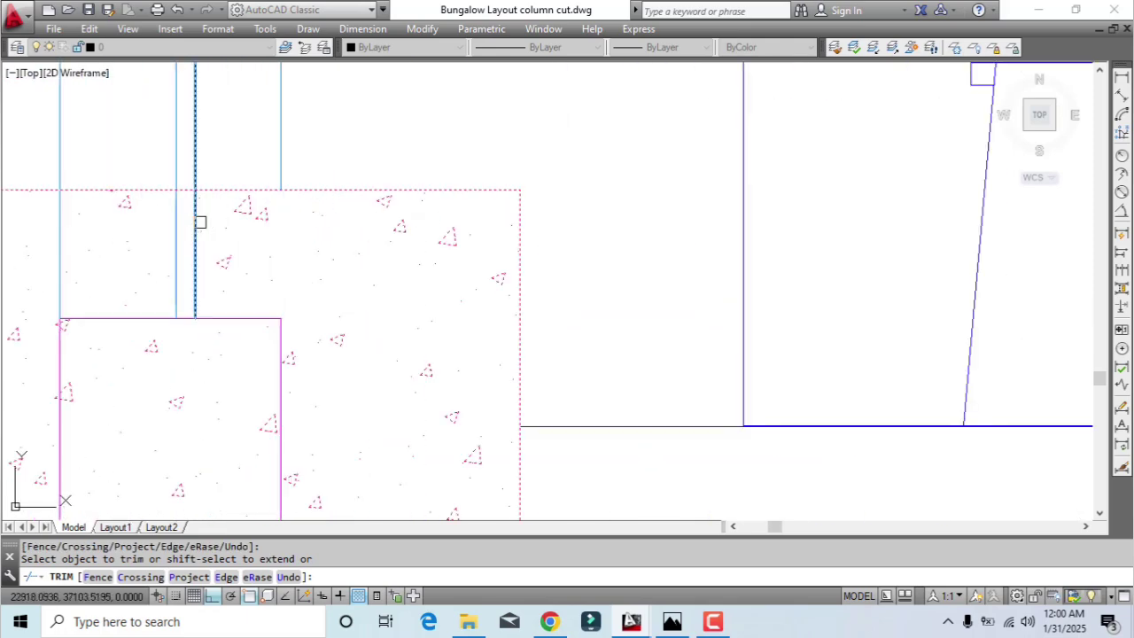
scroll(197, 213, "up", 4)
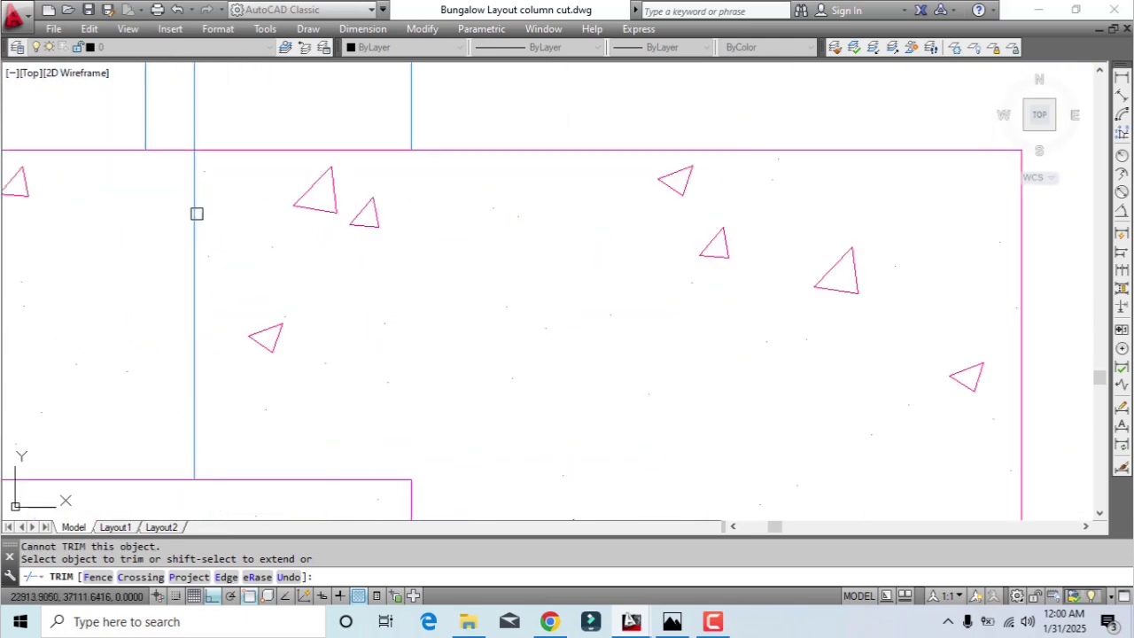
scroll(198, 212, "down", 4)
scroll(62, 200, "up", 2)
scroll(63, 204, "down", 2)
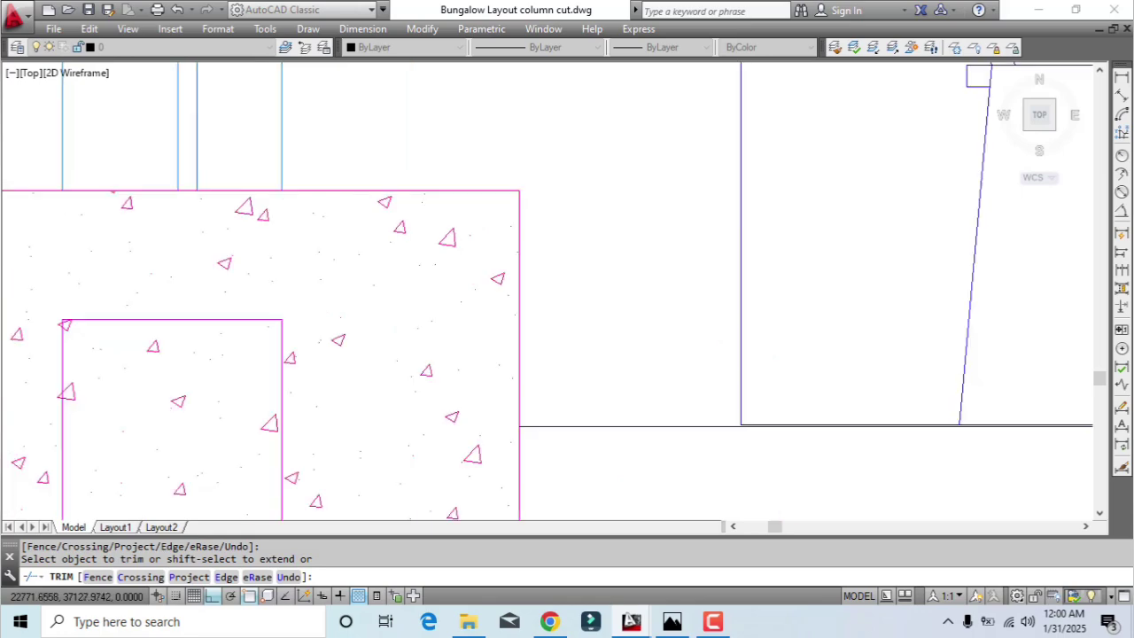
Trim the partition wall lines below Bedroom-1's table at the inner face of the lower-left column
scroll(81, 222, "down", 3)
scroll(169, 463, "up", 4)
scroll(298, 364, "up", 6)
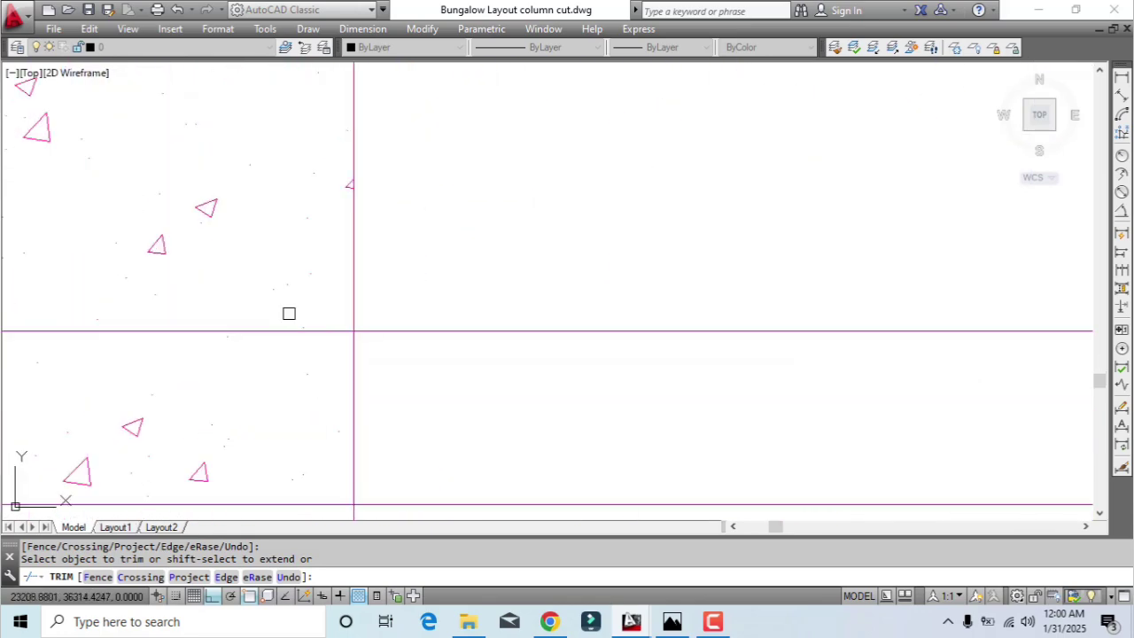
scroll(333, 333, "down", 3)
scroll(328, 398, "up", 4)
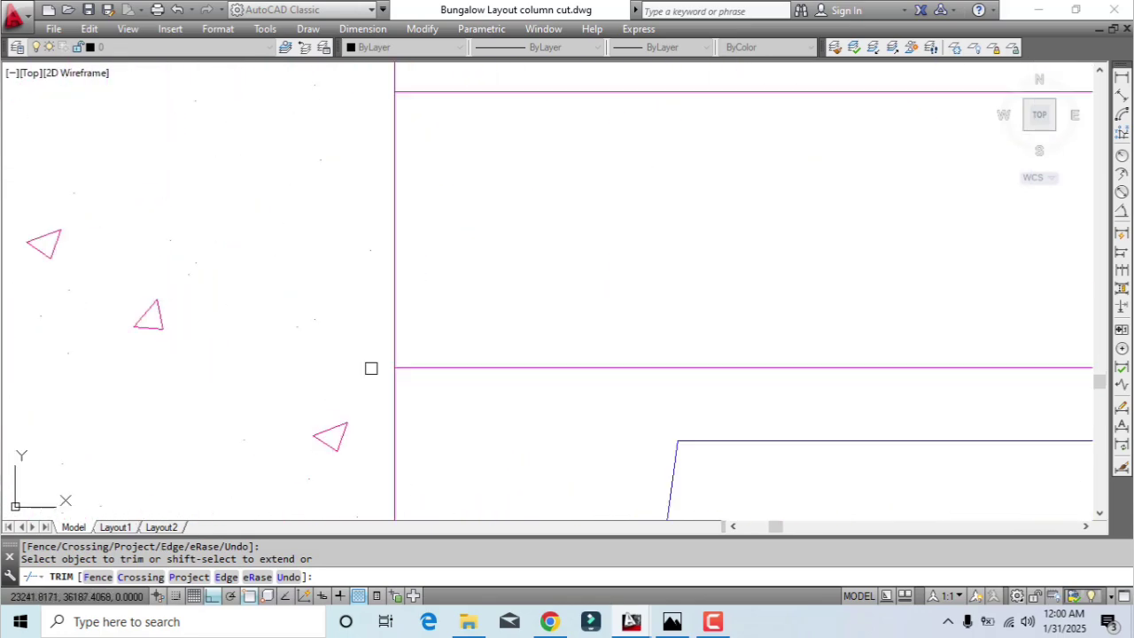
scroll(368, 367, "down", 4)
Trim the lower bedroom's window lines at the bottom edge of the column shared with Bedroom-1
middle_click_drag(331, 392, 467, 198)
middle_click_drag(293, 410, 364, 207)
middle_click_drag(316, 380, 361, 180)
middle_click_drag(345, 362, 328, 475)
scroll(323, 306, "down", 10)
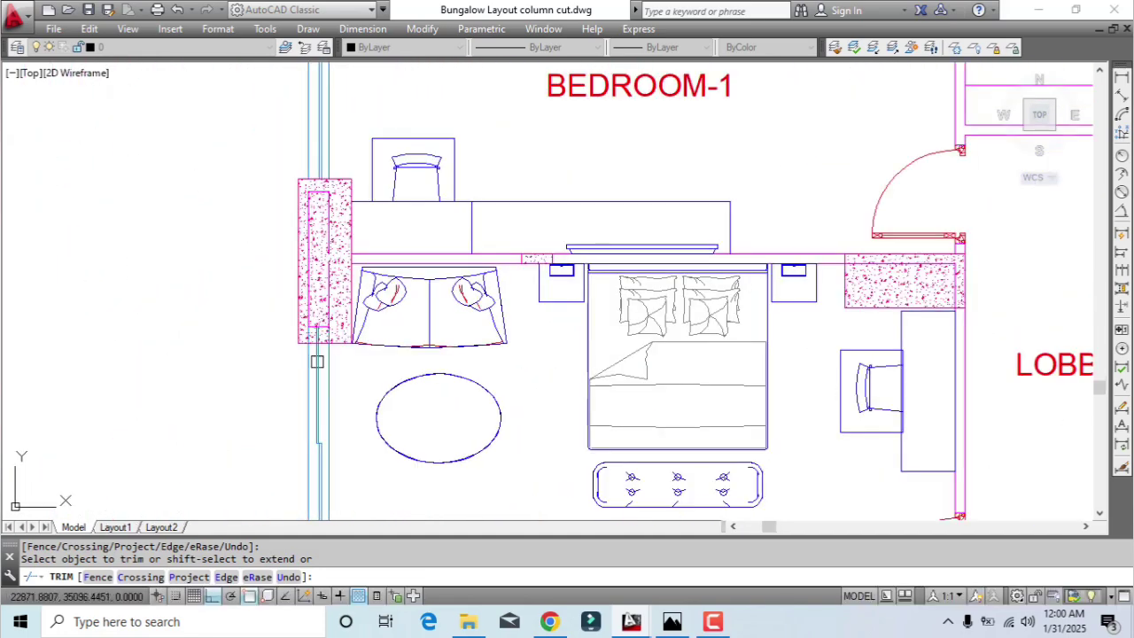
scroll(316, 361, "up", 8)
key("Escape")
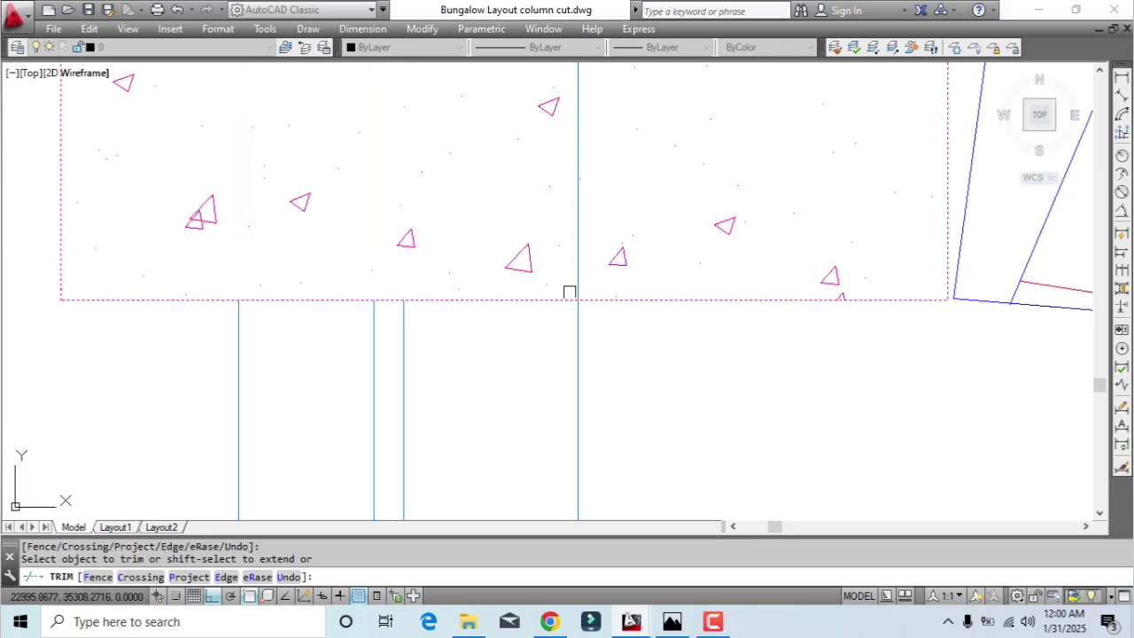
scroll(577, 289, "down", 12)
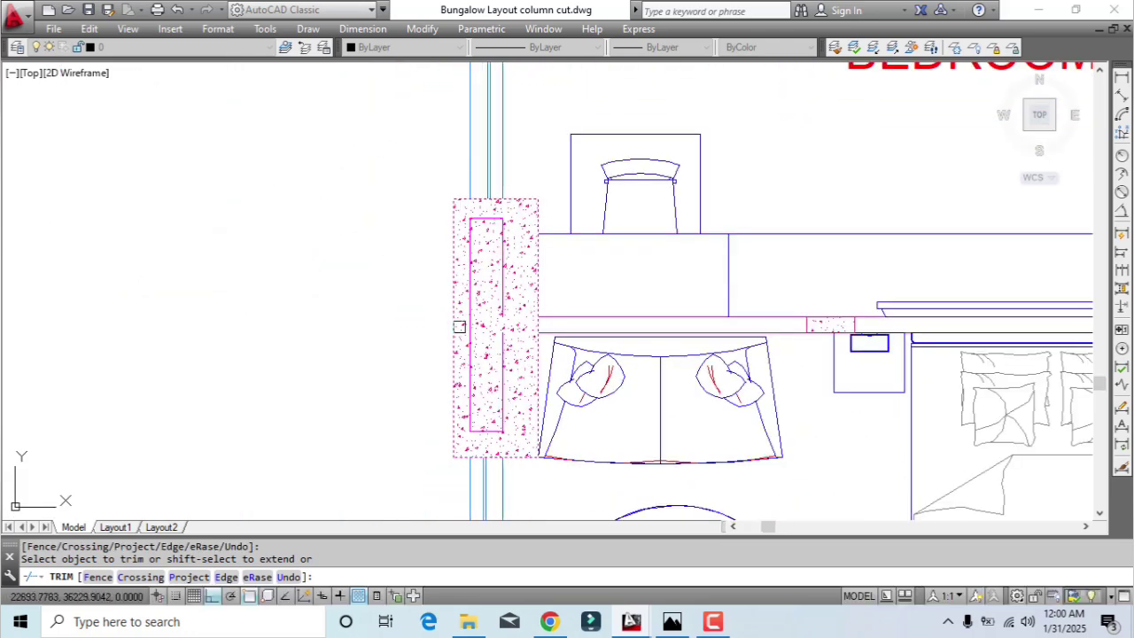
key("Escape")
Erase the leftover wall outline inside the column between Bedroom-1 and the lower bedroom
left_click(523, 443)
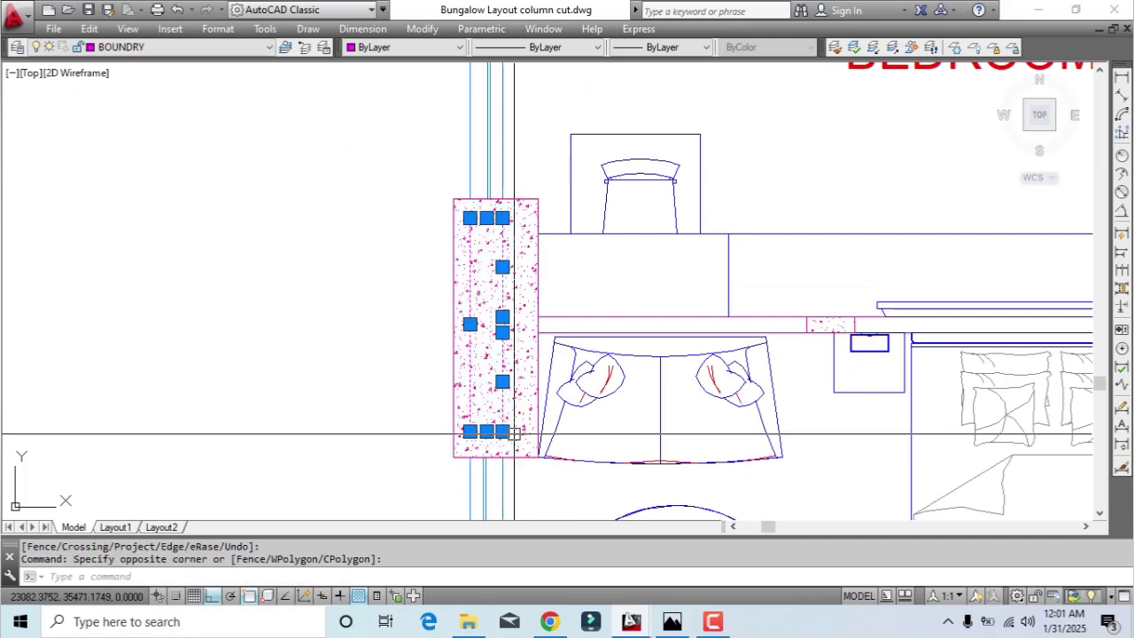
key("Delete")
scroll(388, 267, "down", 3)
Draw a line along the outer side of Bedroom-1's window, joining the outer corners of the columns above and below it
middle_click_drag(389, 266, 374, 482)
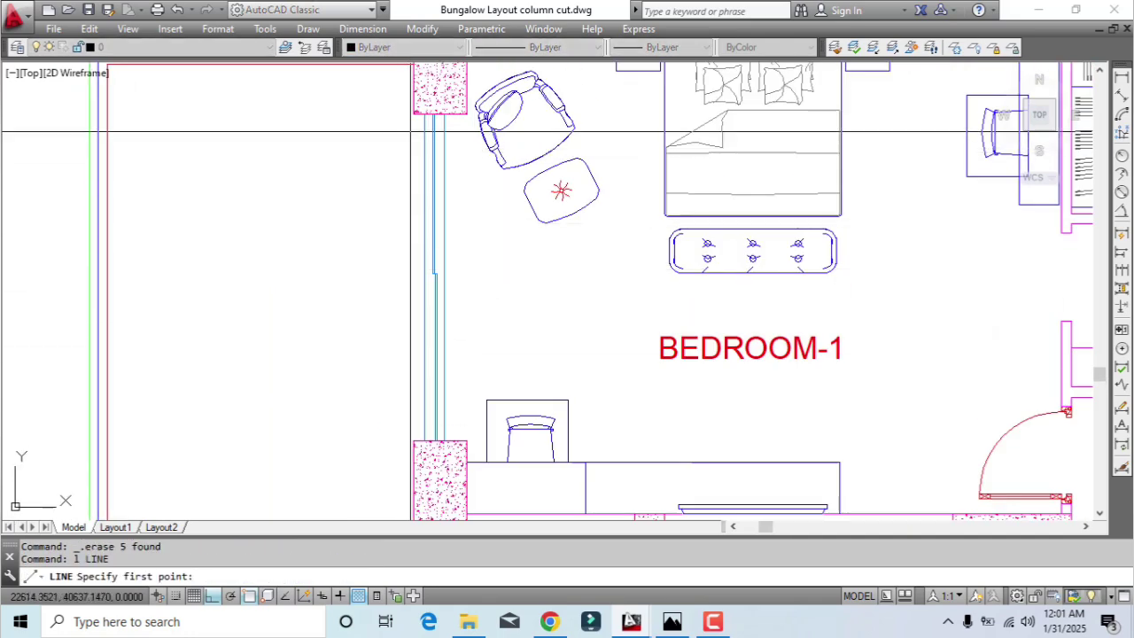
left_click(414, 346)
scroll(405, 453, "up", 2)
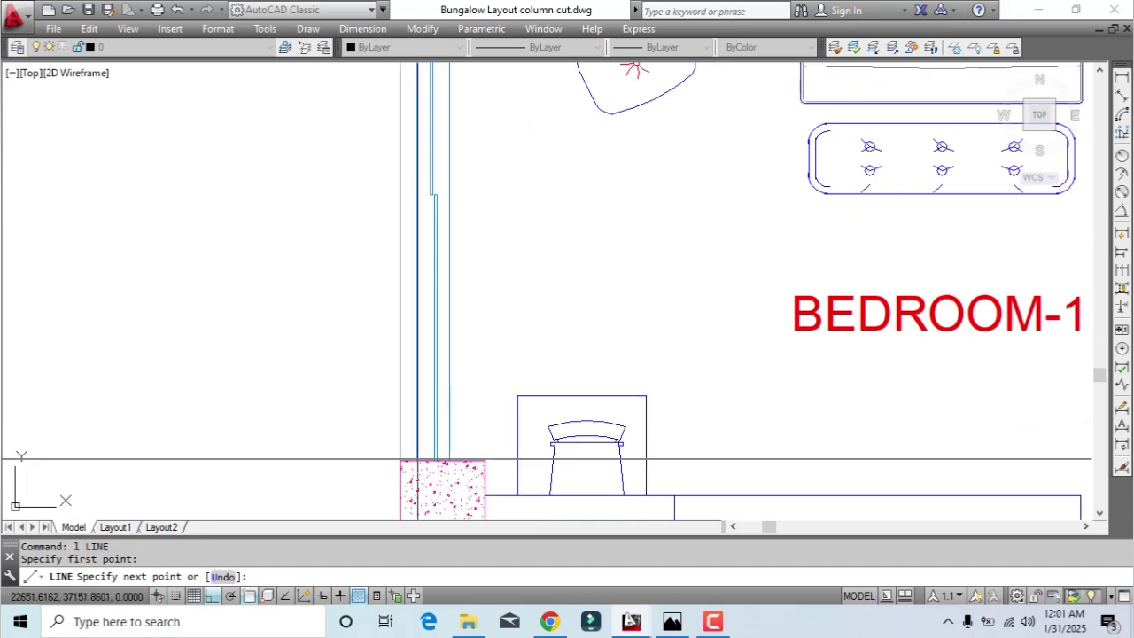
left_click(402, 460)
key("Escape")
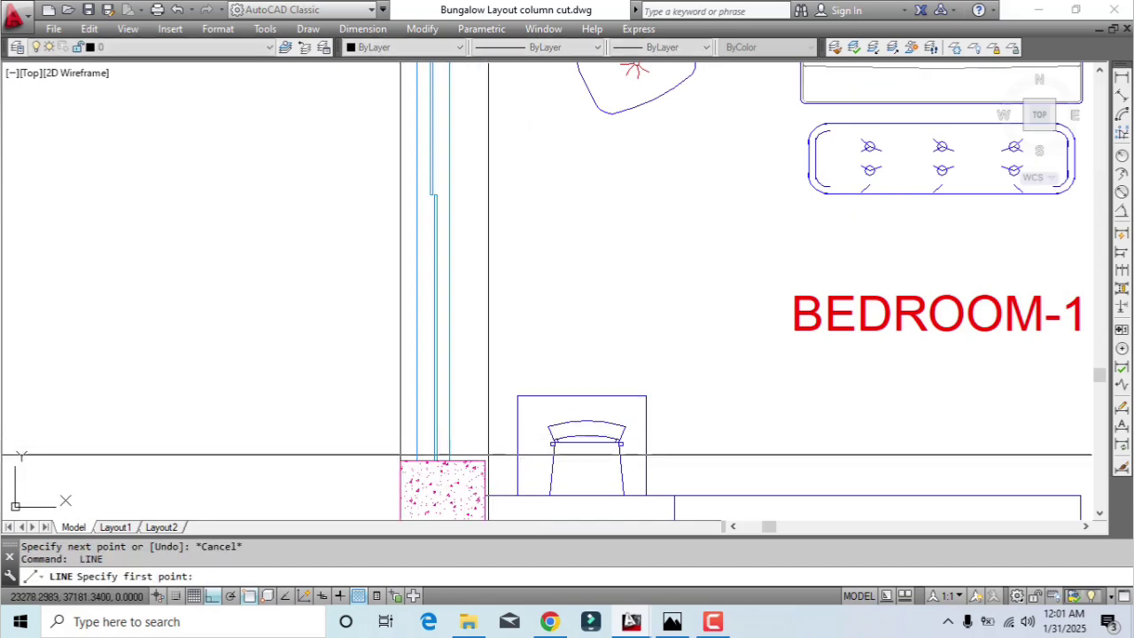
Draw a line along the inner side of Bedroom-1's window, joining the inner corners of the columns above and below it
left_click(486, 460)
middle_click_drag(496, 289, 484, 495)
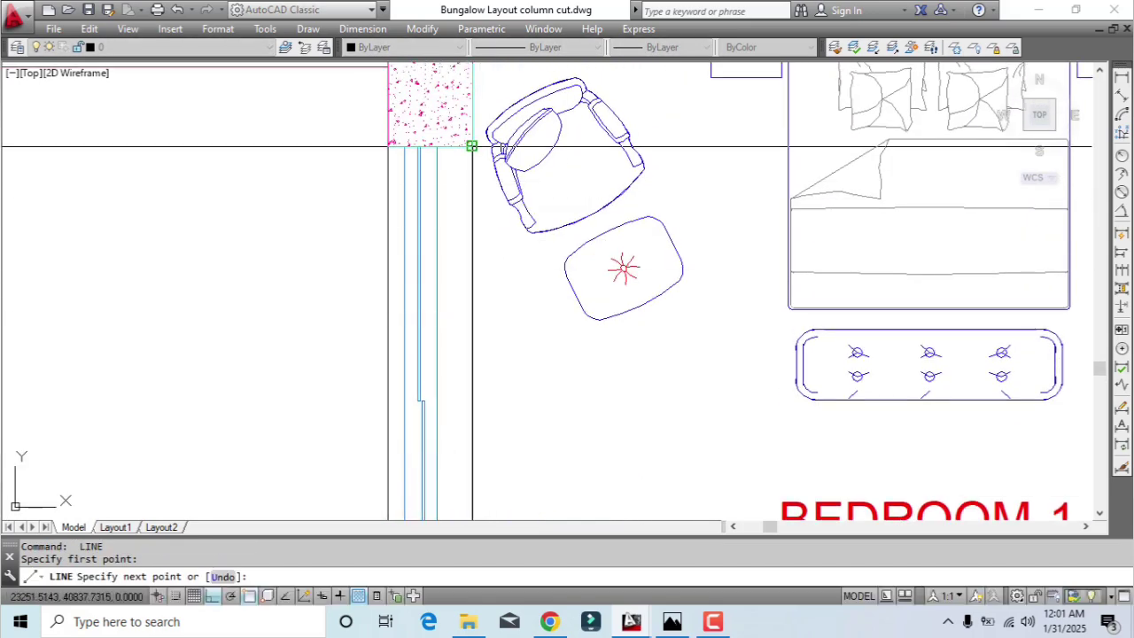
key("Escape")
scroll(498, 163, "down", 2)
middle_click_drag(514, 348, 518, 312)
left_click(490, 312)
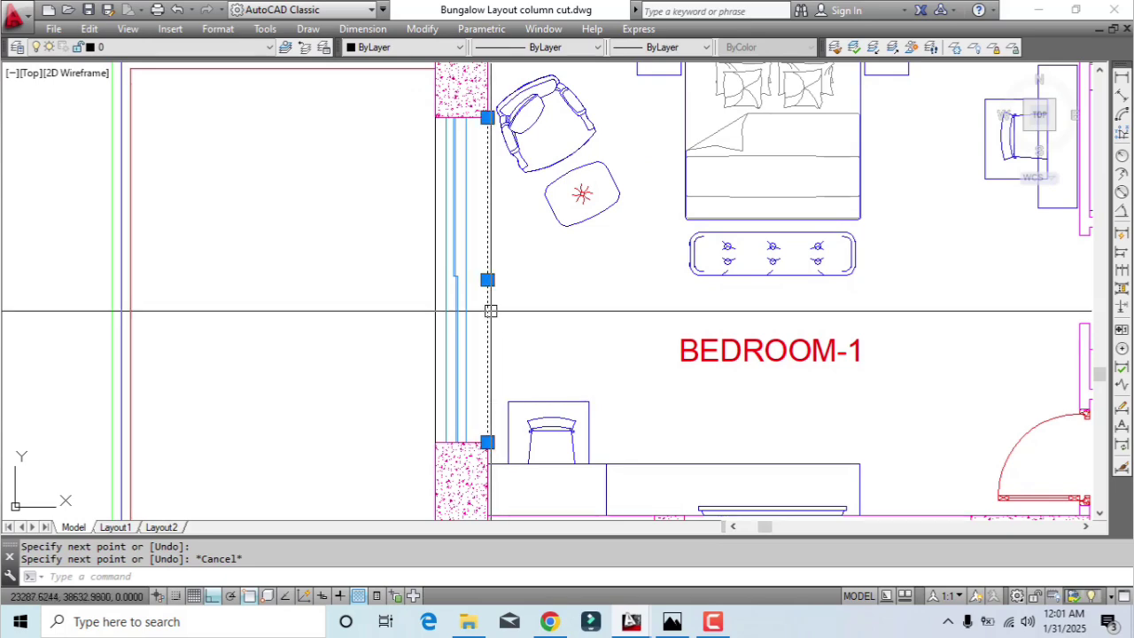
key("Escape")
scroll(558, 331, "down", 1)
key("Escape")
Match the properties of Bedroom-1's upper wall line onto the two lines drawn along the sides of its window
type("ma")
key("Return")
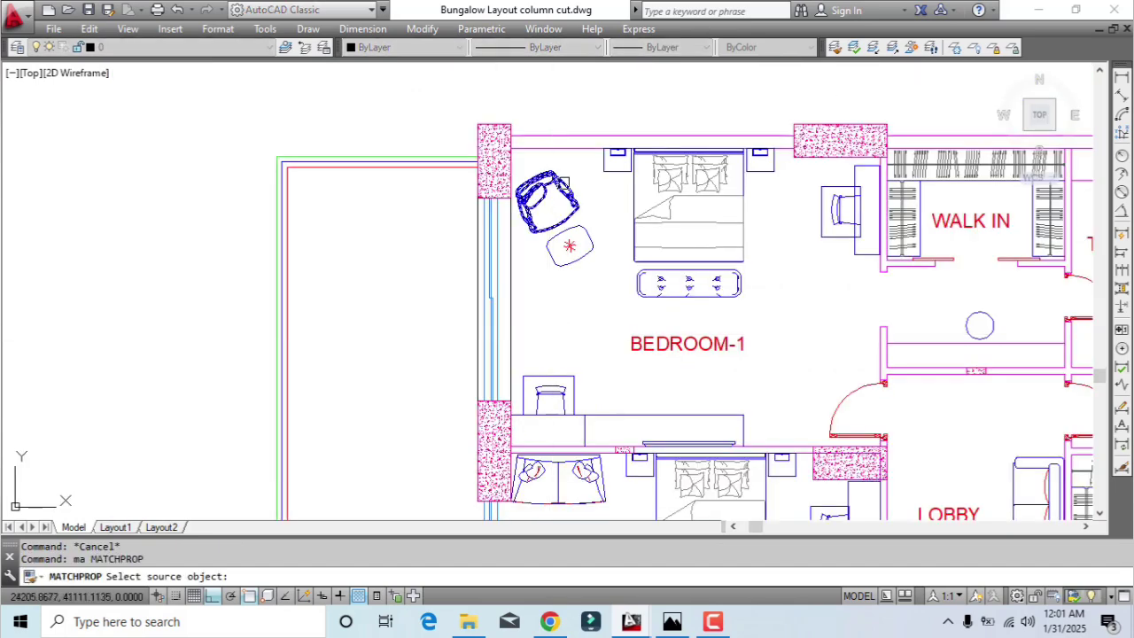
left_click(563, 152)
scroll(501, 257, "up", 2)
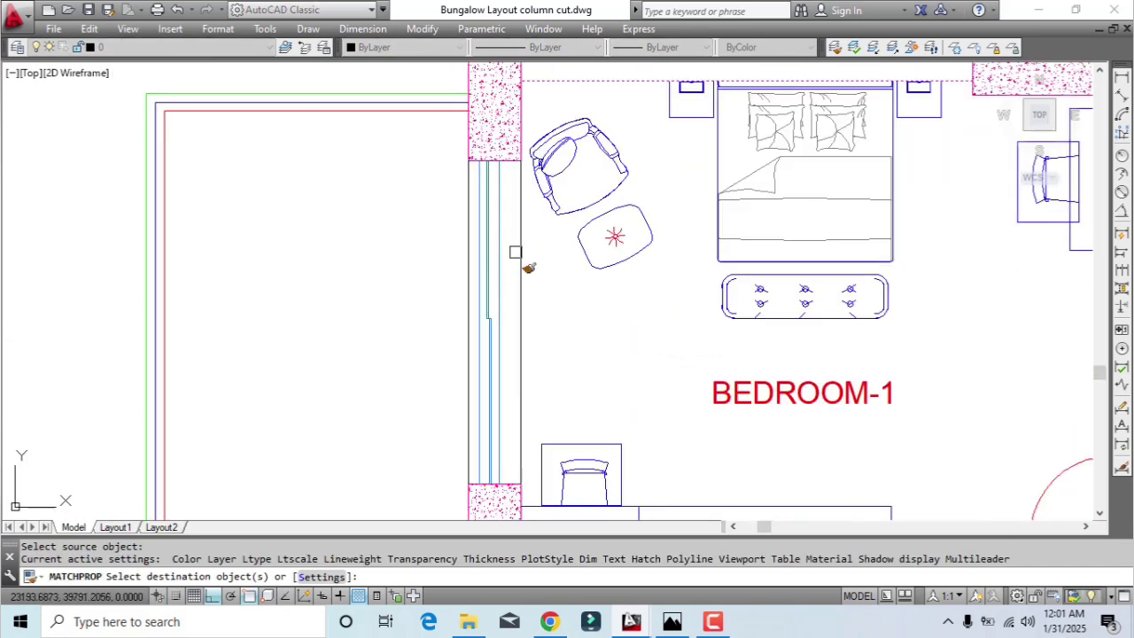
key("Escape")
Set the colour of both lines along Bedroom-1's window to Color 200
left_click(468, 264)
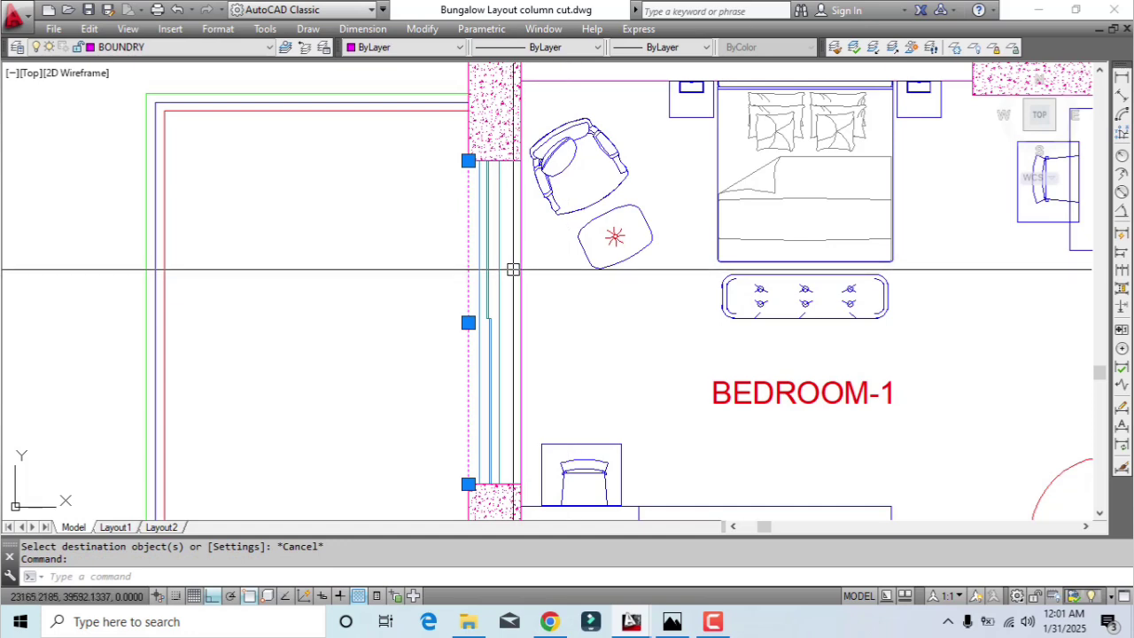
left_click(524, 258)
left_click(493, 223)
left_click(403, 47)
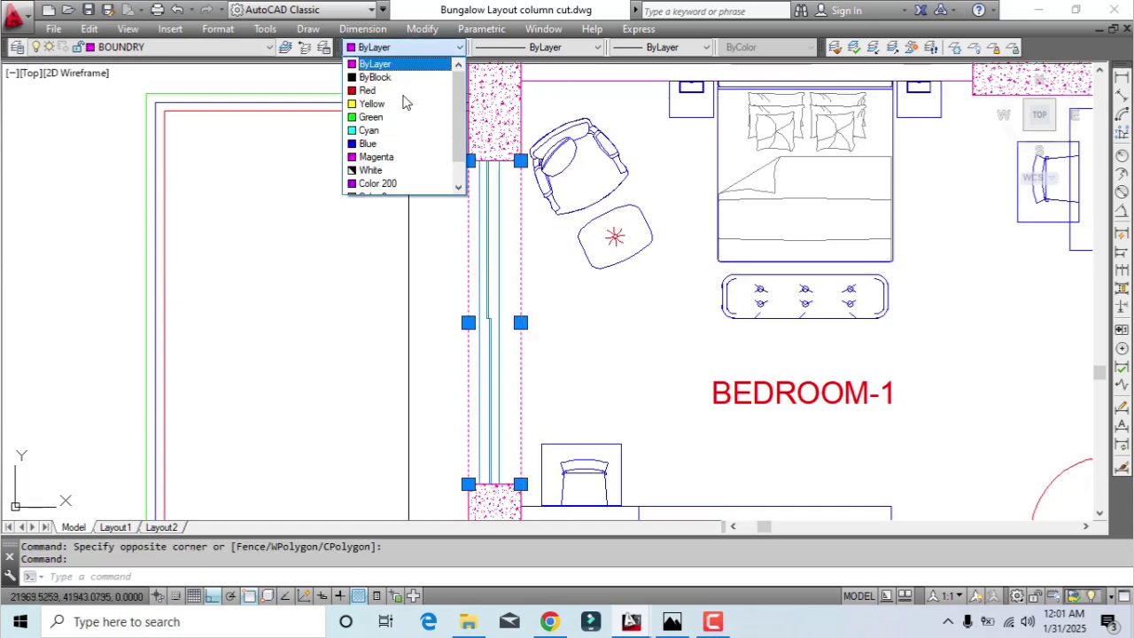
left_click(378, 184)
key("Escape")
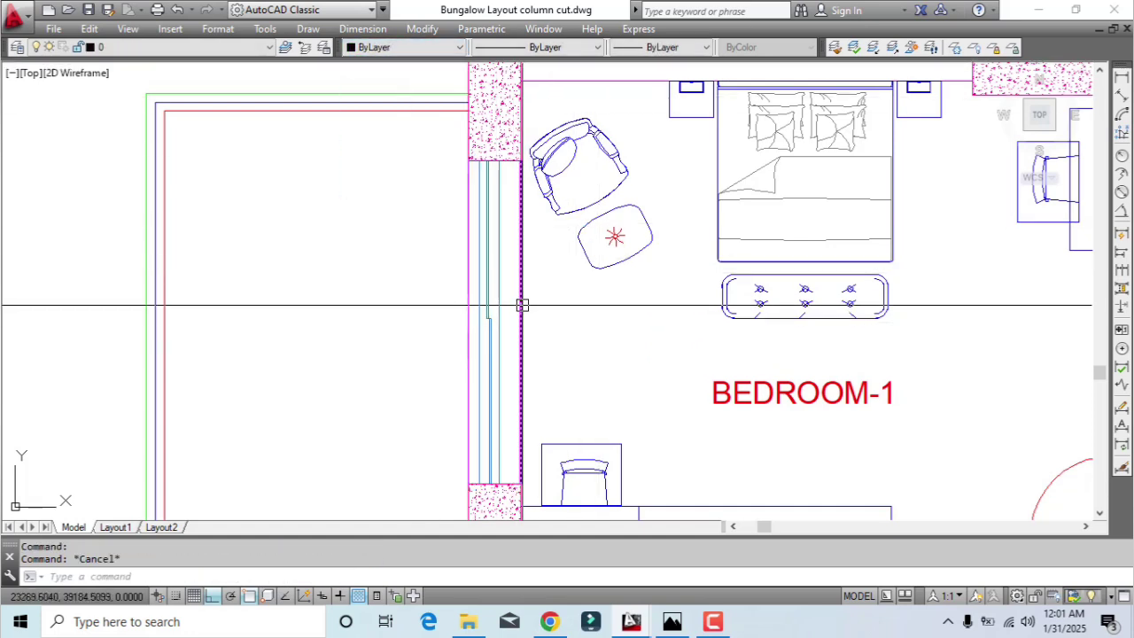
Set the colour of the two lines flanking Bedroom-1's window to Green and save the drawing
left_click(520, 304)
left_click(468, 225)
left_click(443, 47)
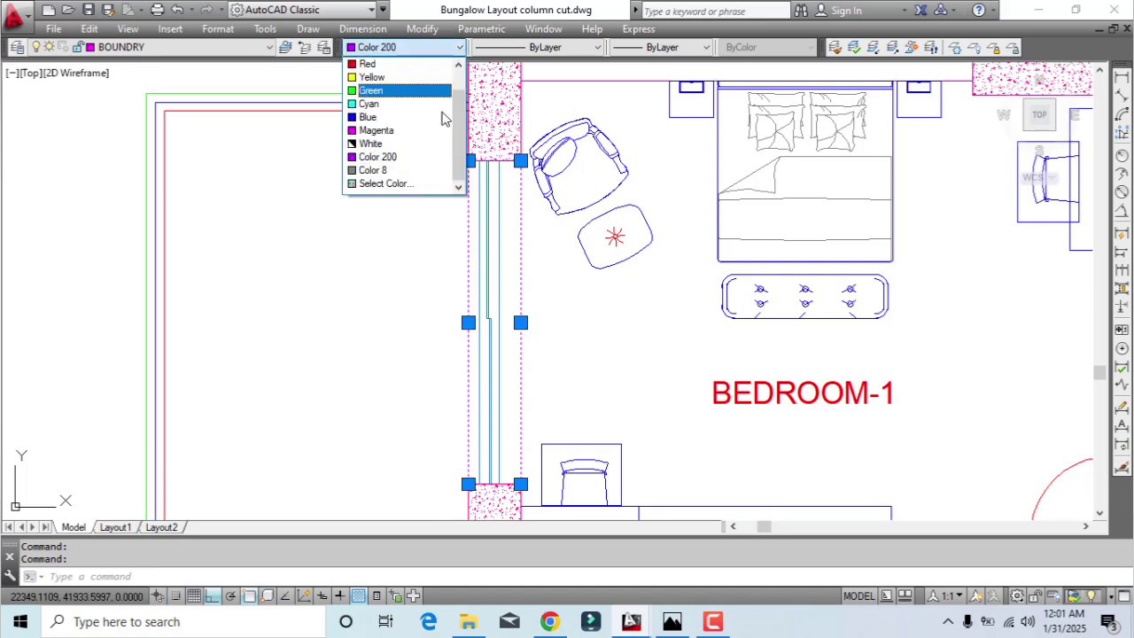
key("Escape")
scroll(559, 362, "down", 4)
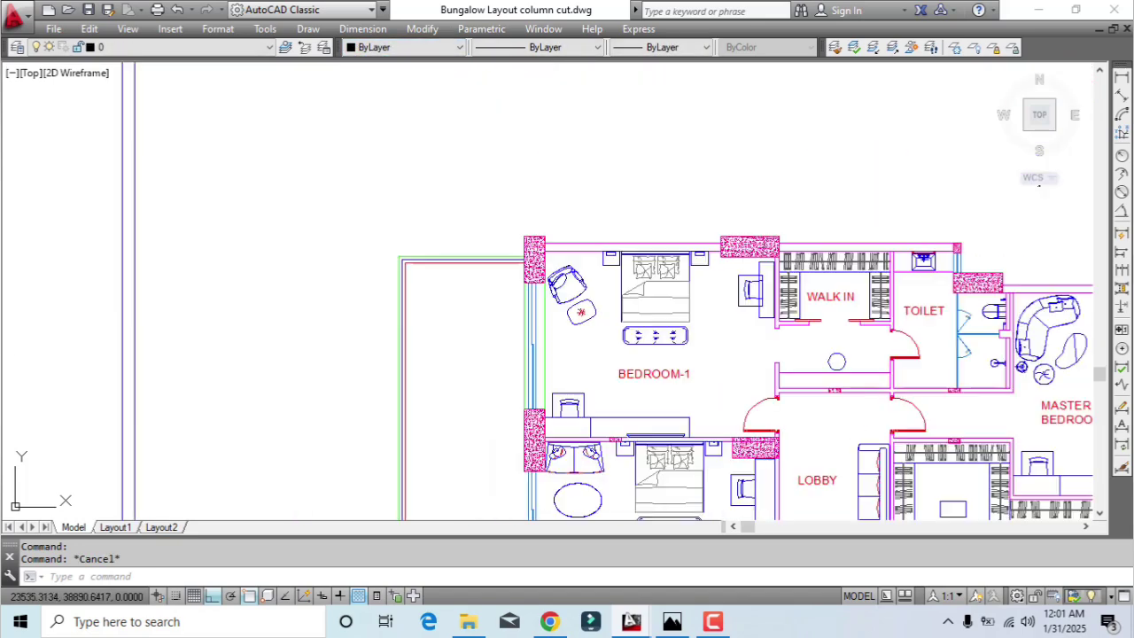
scroll(794, 438, "up", 2)
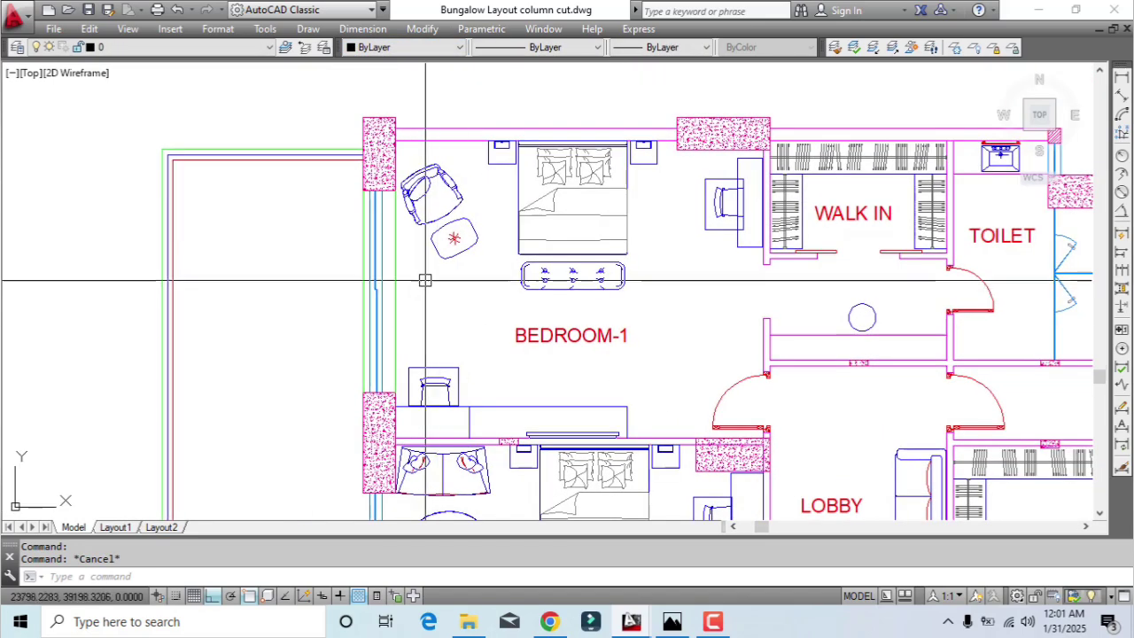
left_click(394, 254)
key("Escape")
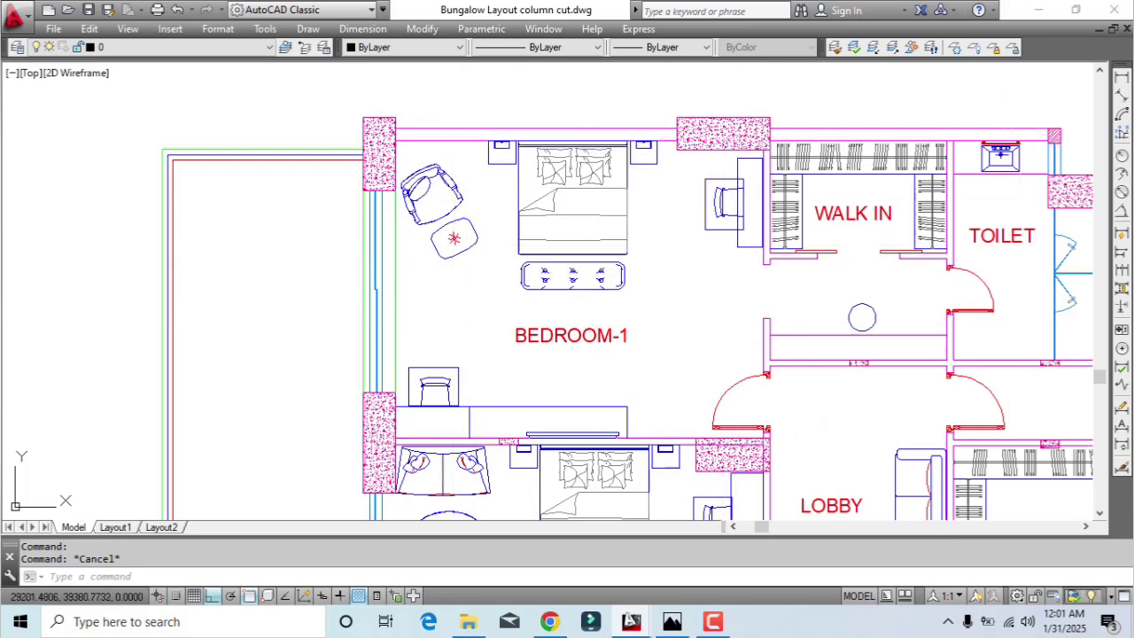
middle_click_drag(719, 270, 644, 242)
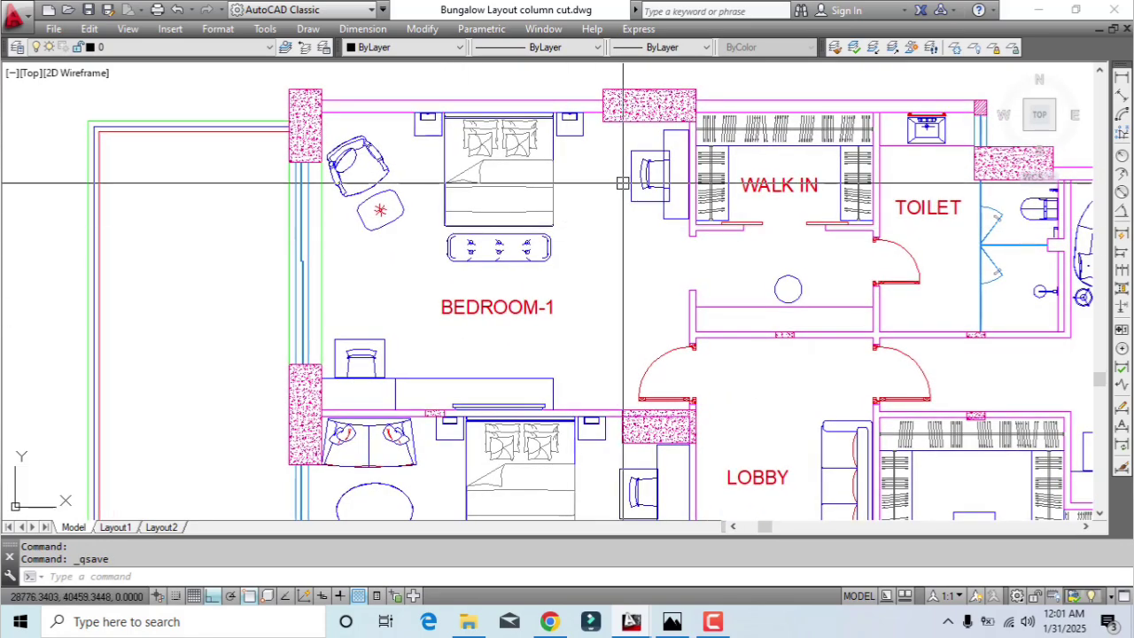
Trim the wall lines crossing the column between Bedroom-1 and Bedroom-2 beside the lobby, using the column outline as cutting edge
mouse_move(553, 346)
middle_mouse_down()
mouse_move(512, 292)
mouse_move(535, 207)
mouse_move(536, 120)
middle_mouse_up()
scroll(673, 170, "up", 6)
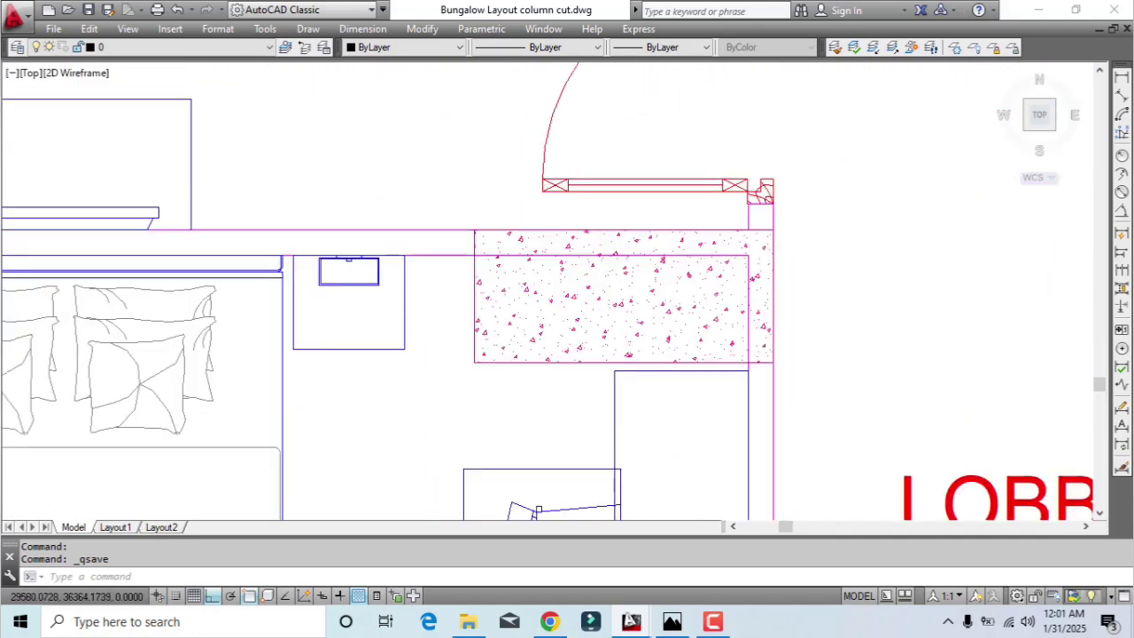
type("t")
scroll(354, 274, "up", 3)
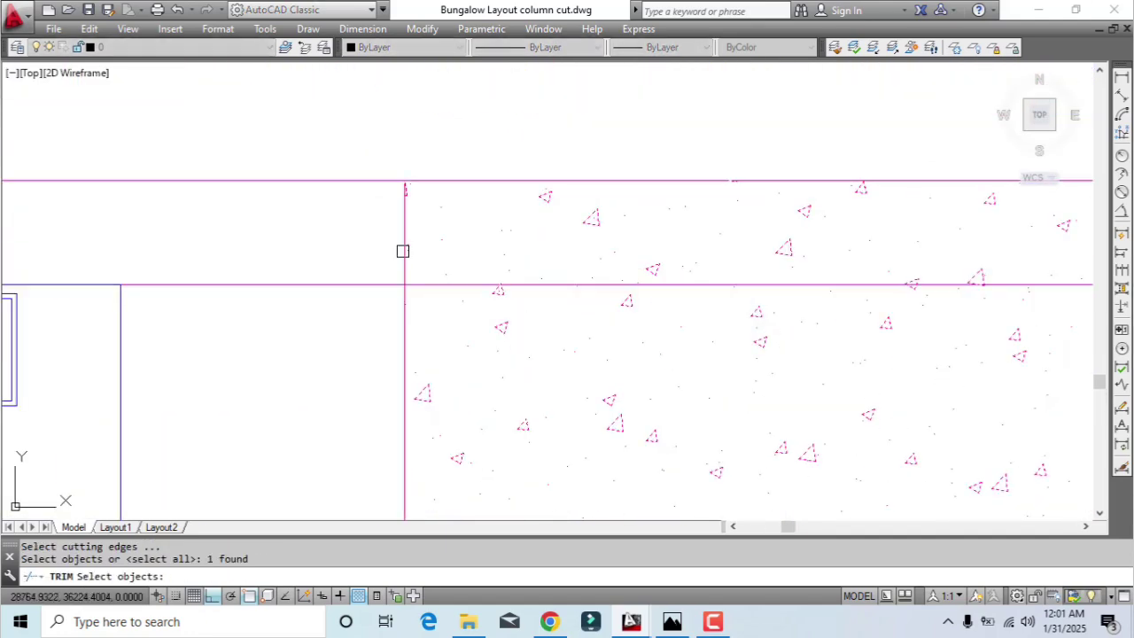
left_click(405, 270)
scroll(420, 297, "up", 2)
left_click(416, 280)
scroll(416, 281, "down", 4)
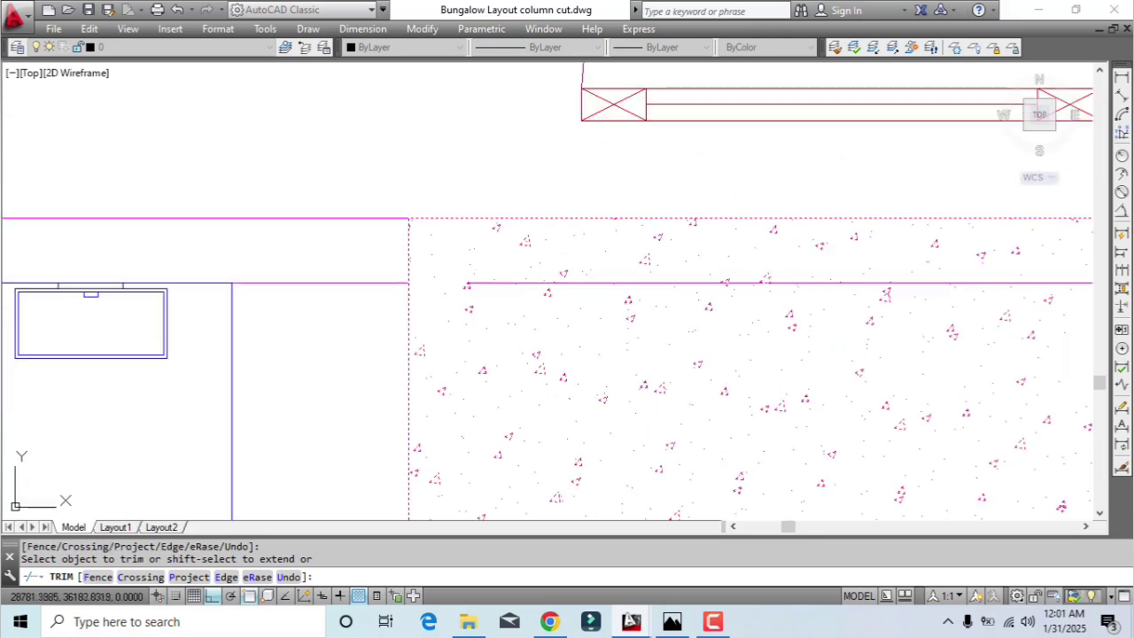
middle_click_drag(620, 300, 129, 196)
scroll(611, 442, "up", 6)
scroll(610, 436, "down", 5)
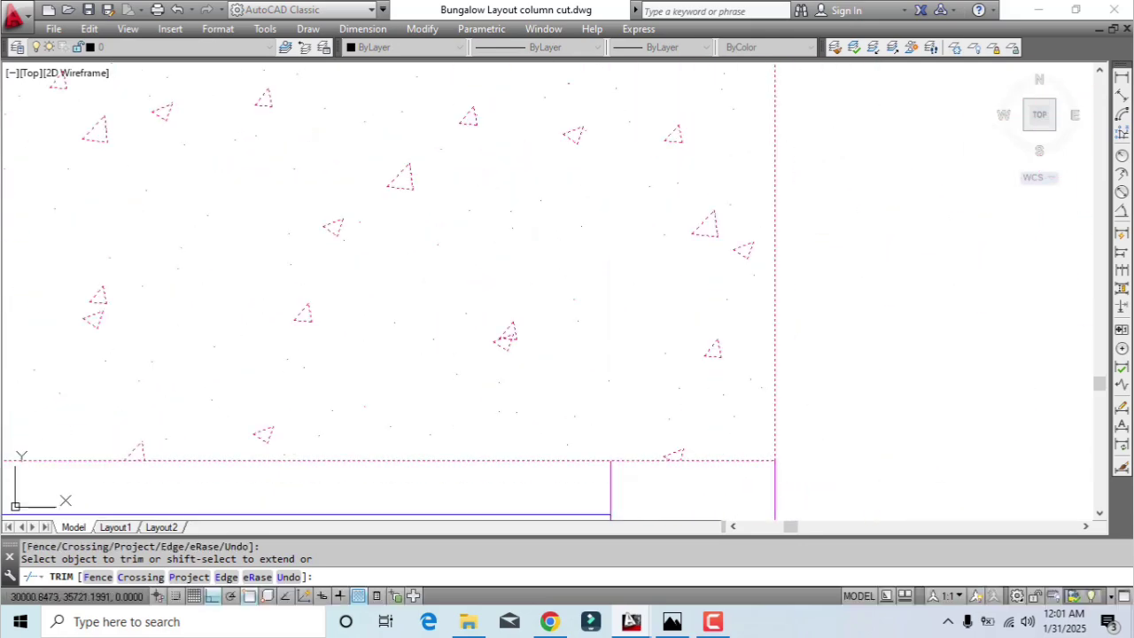
Erase the leftover horizontal wall line inside the column between Bedroom-1 and Bedroom-2 beside the lobby
key("Escape")
left_click(147, 192)
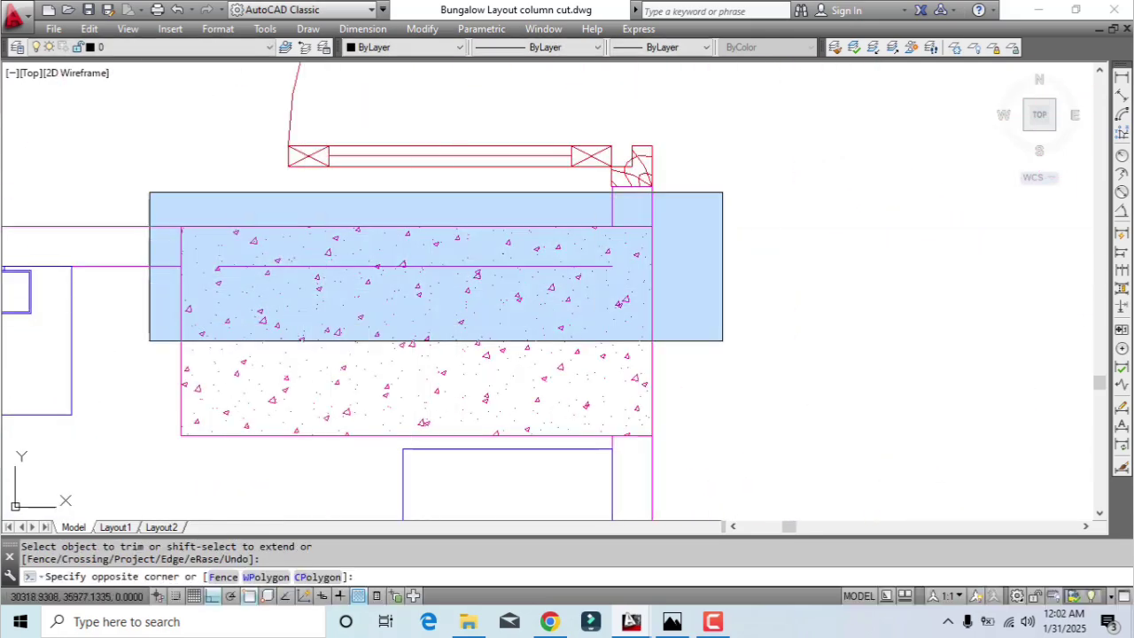
left_click(770, 344)
key("Delete")
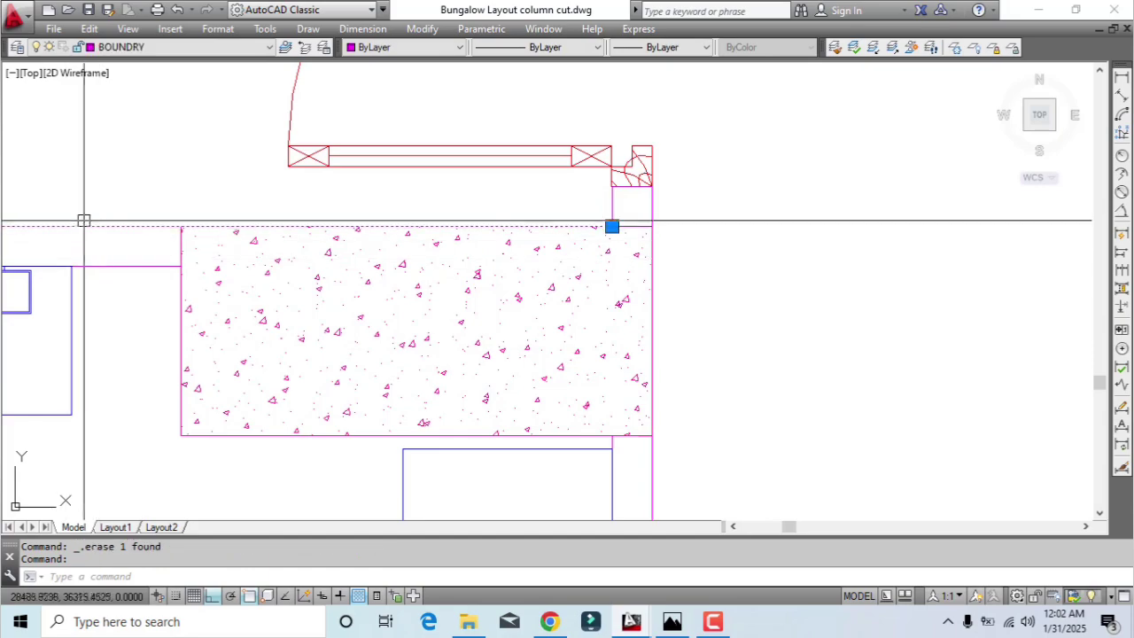
left_click(612, 226)
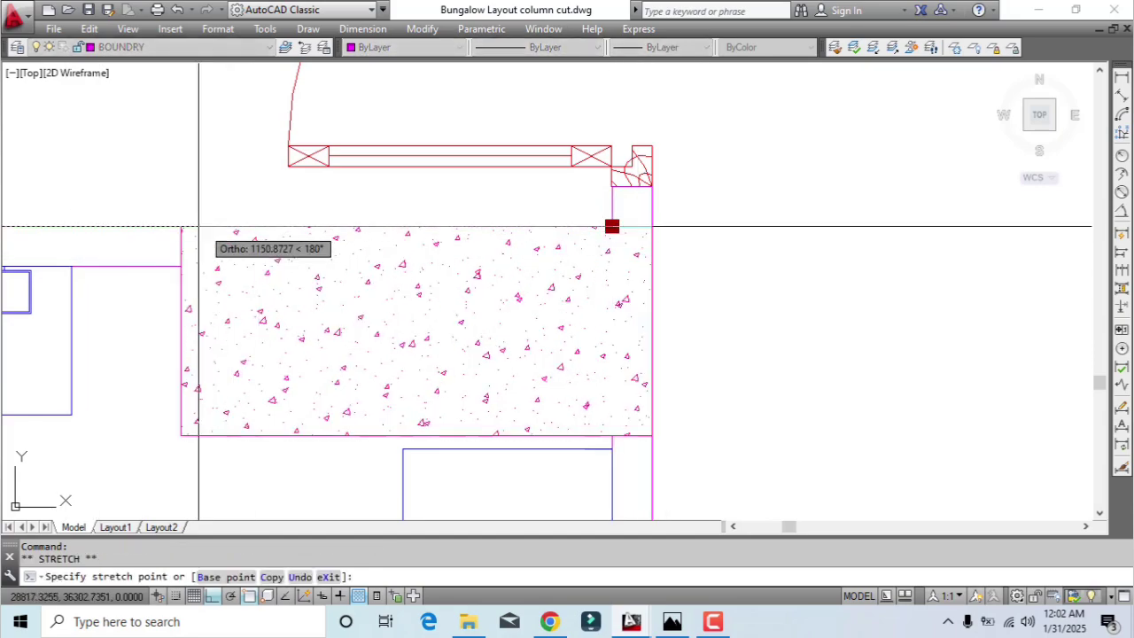
key("Escape")
scroll(494, 245, "down", 5)
scroll(396, 245, "up", 3)
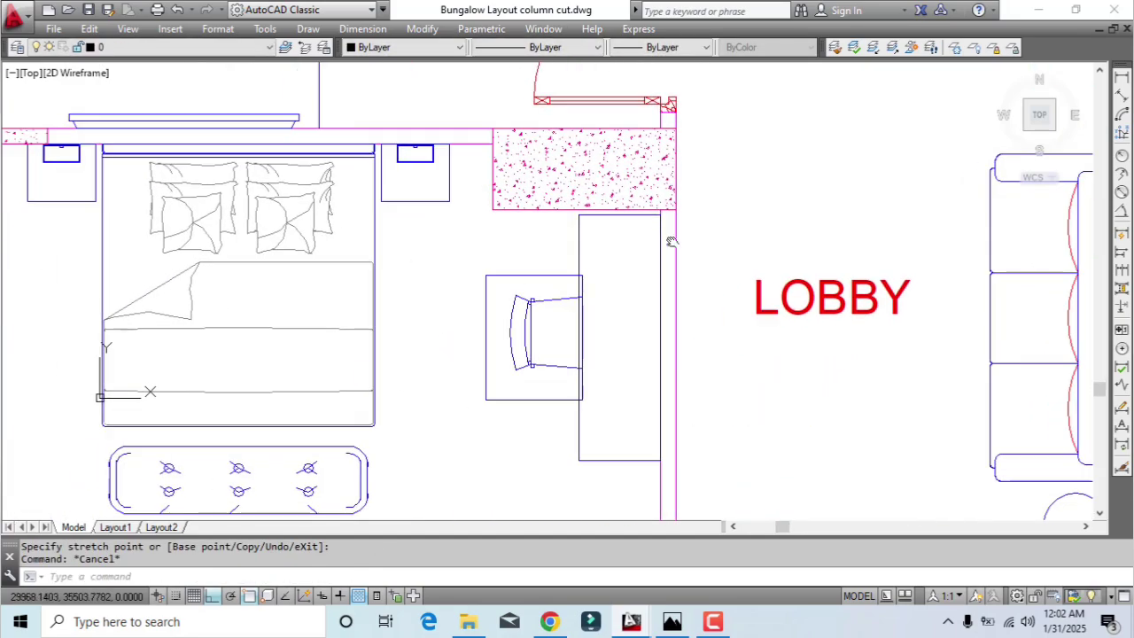
Trim Bedroom-2's vertical and lower wall lines where they cross the column above the toilet, using the column outline as cutting edge
scroll(567, 235, "down", 4)
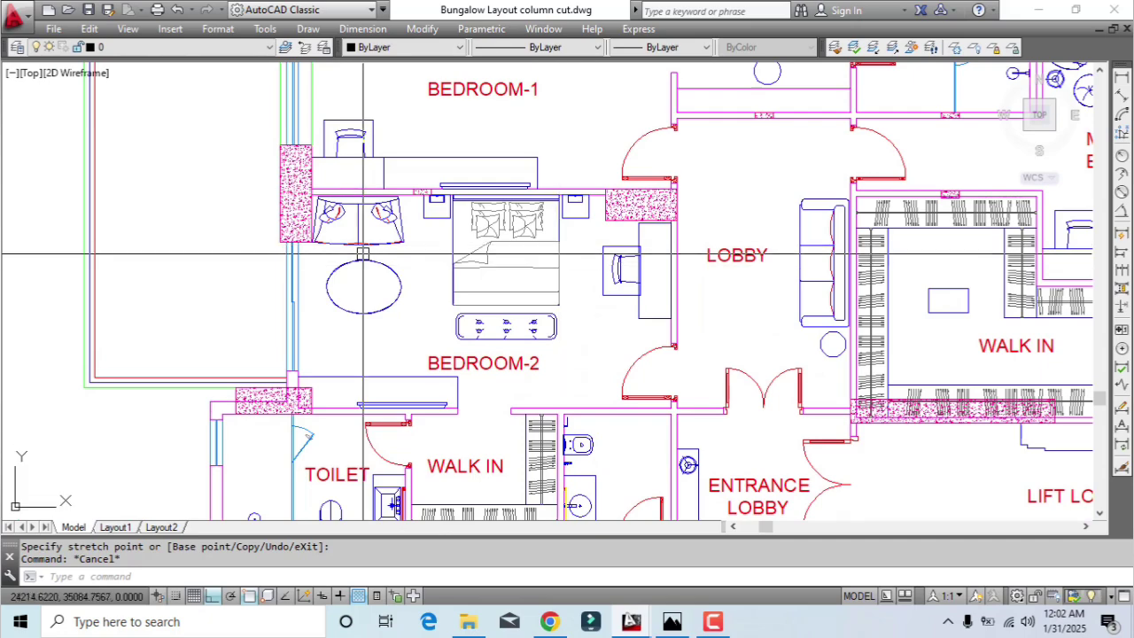
scroll(362, 254, "up", 2)
mouse_move(365, 282)
middle_mouse_down()
mouse_move(317, 175)
mouse_move(275, 175)
middle_mouse_up()
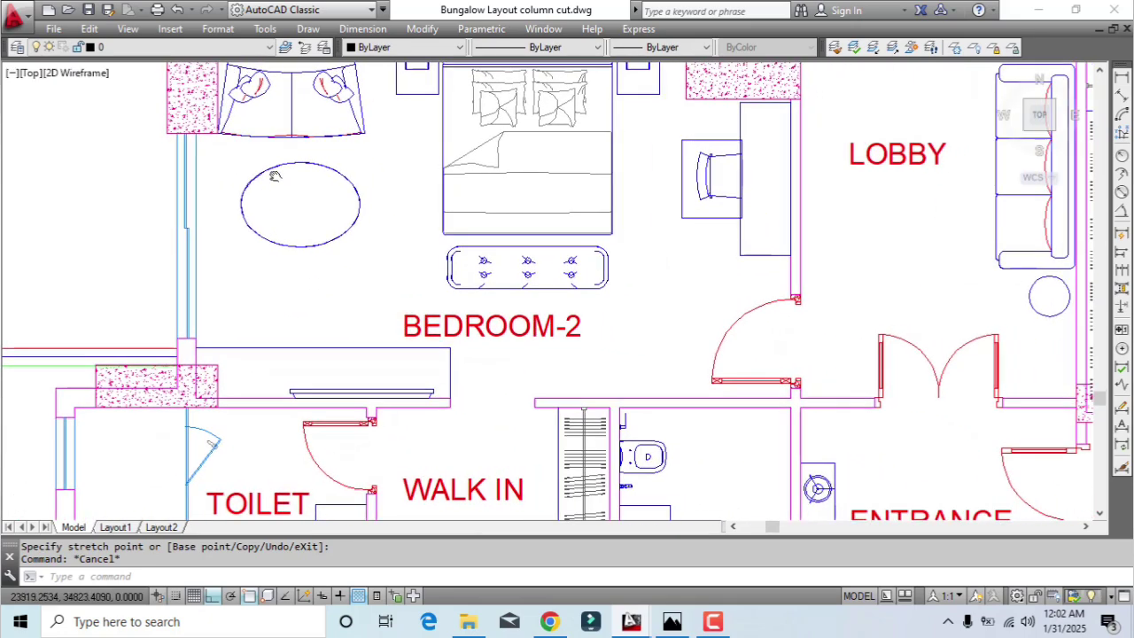
scroll(317, 233, "up", 4)
scroll(354, 265, "down", 2)
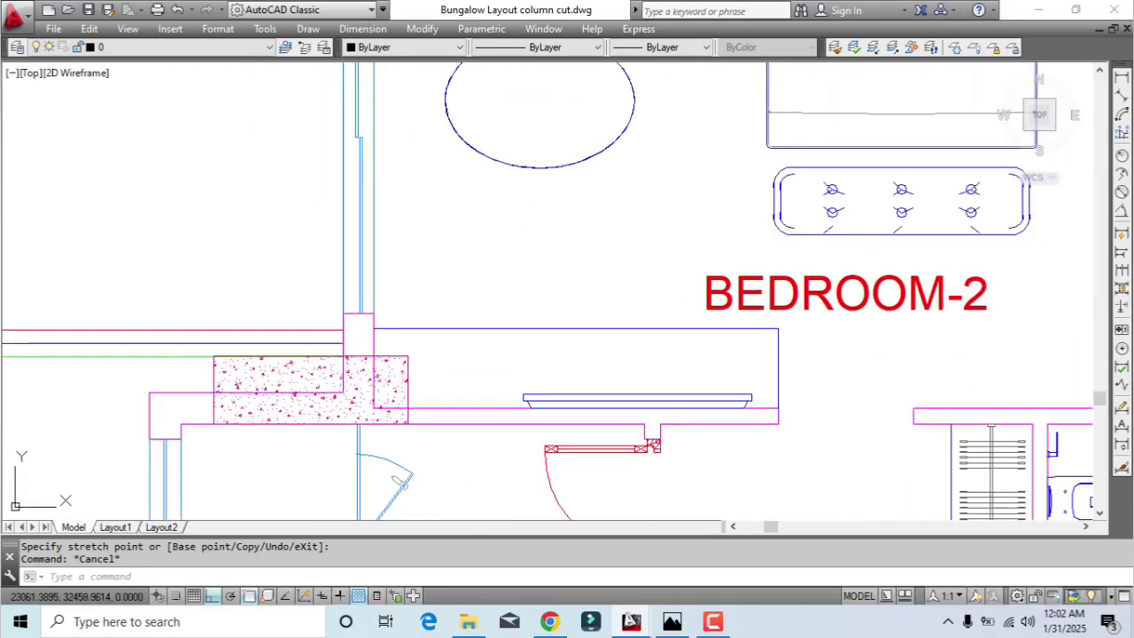
scroll(396, 384, "up", 6)
type("tr")
key("Return")
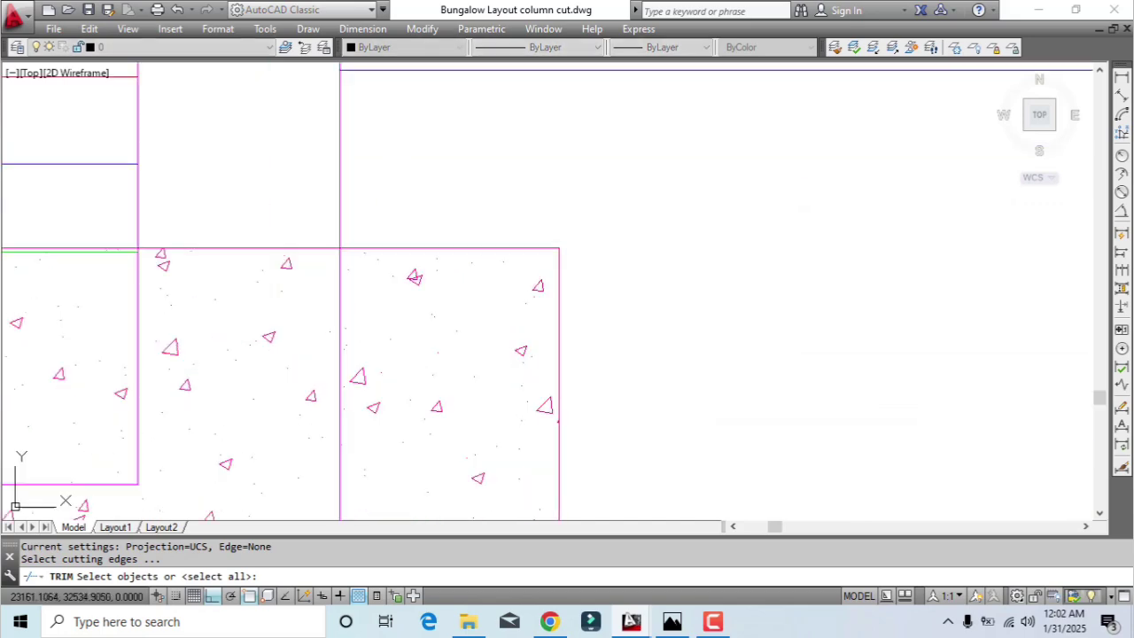
scroll(544, 248, "down", 3)
scroll(531, 406, "up", 3)
key("Return")
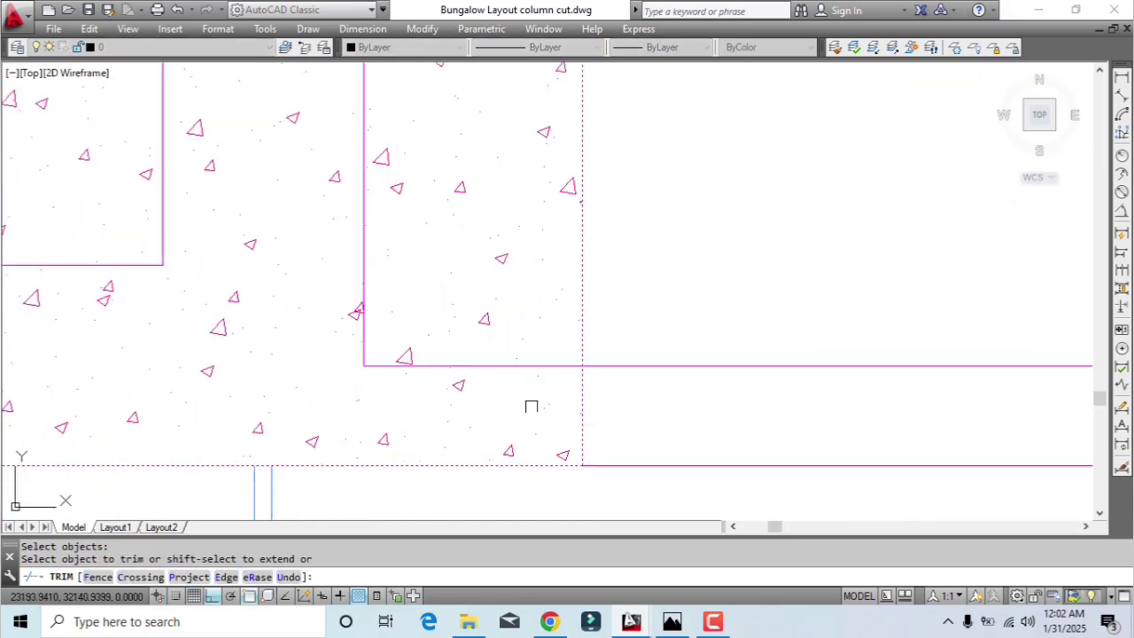
scroll(549, 364, "down", 3)
scroll(415, 251, "up", 5)
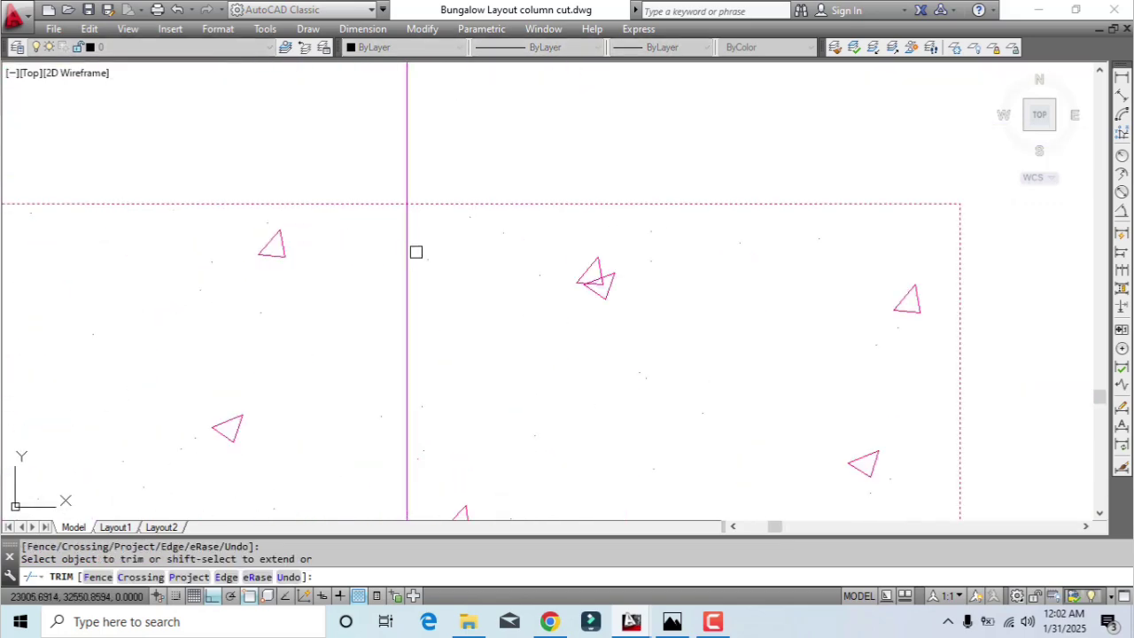
scroll(342, 261, "down", 2)
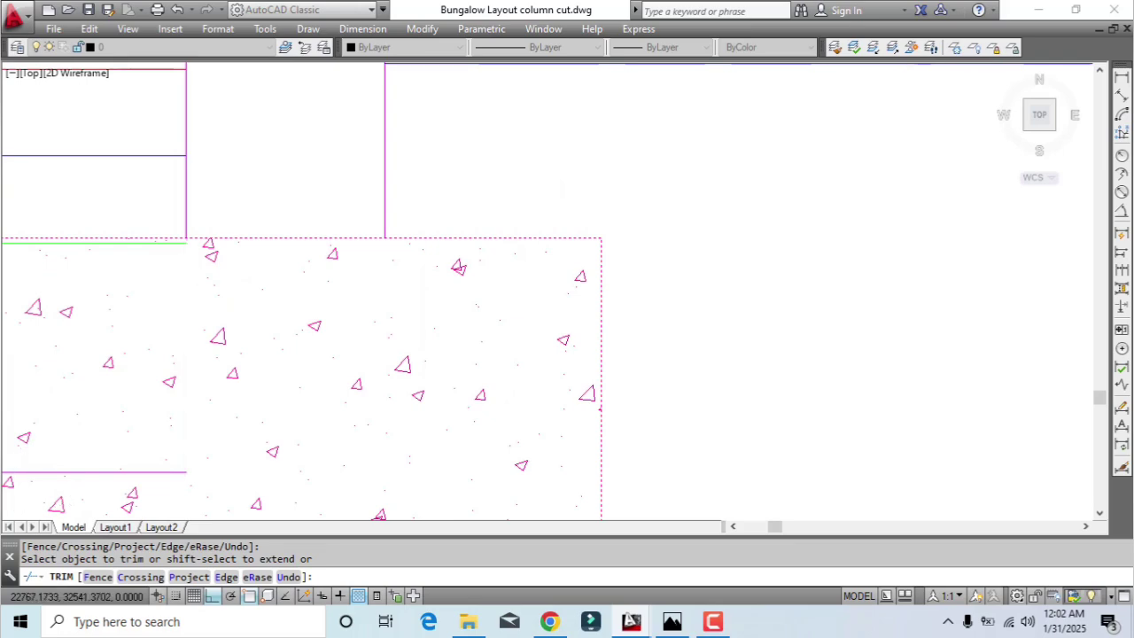
Trim the green boundary line and the remaining horizontal wall line inside the column above the toilet
scroll(406, 211, "up", 2)
scroll(424, 191, "down", 2)
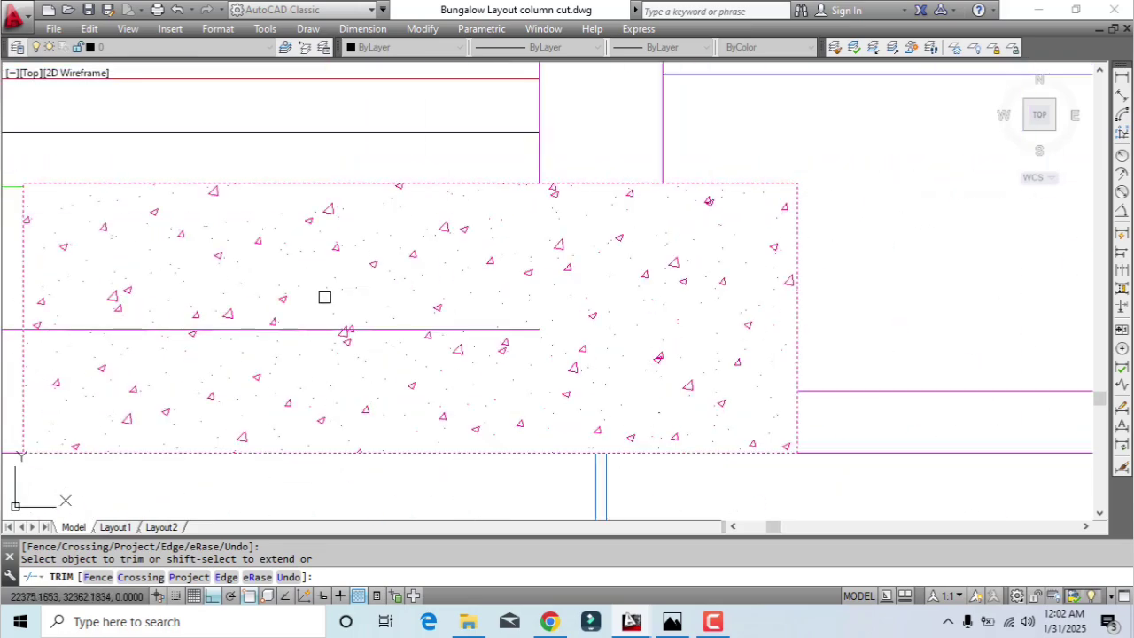
middle_click_drag(300, 294, 550, 293)
scroll(303, 331, "down", 6)
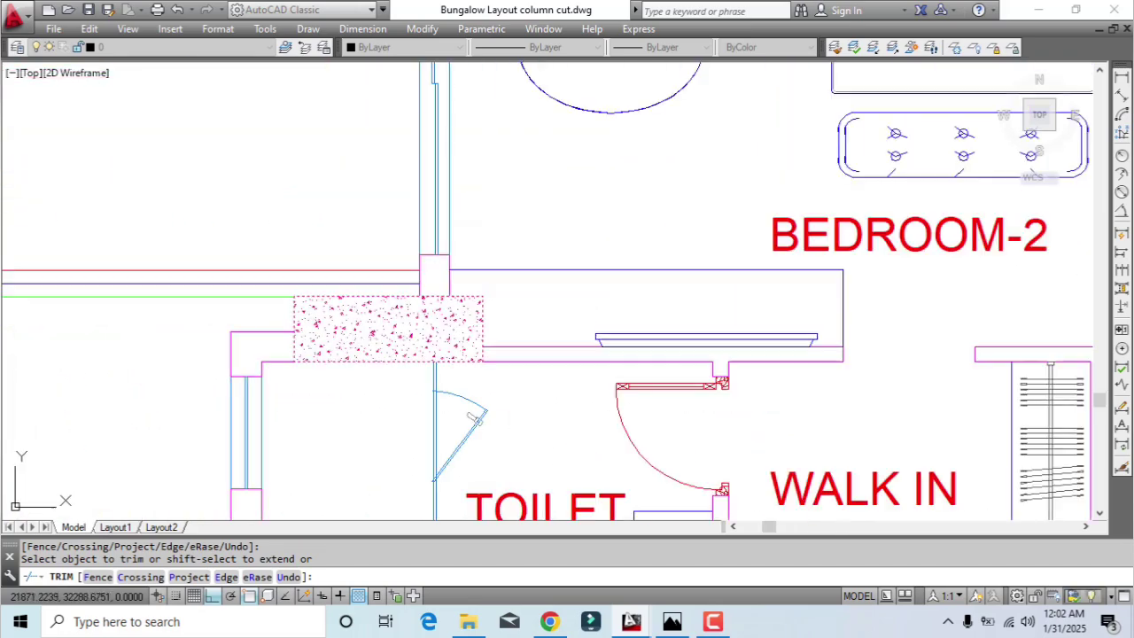
key("Return")
Draw a line along the inner side of Bedroom-2's window, joining the inner corners of the columns below and above it
middle_click_drag(520, 334, 423, 354)
left_click(453, 291)
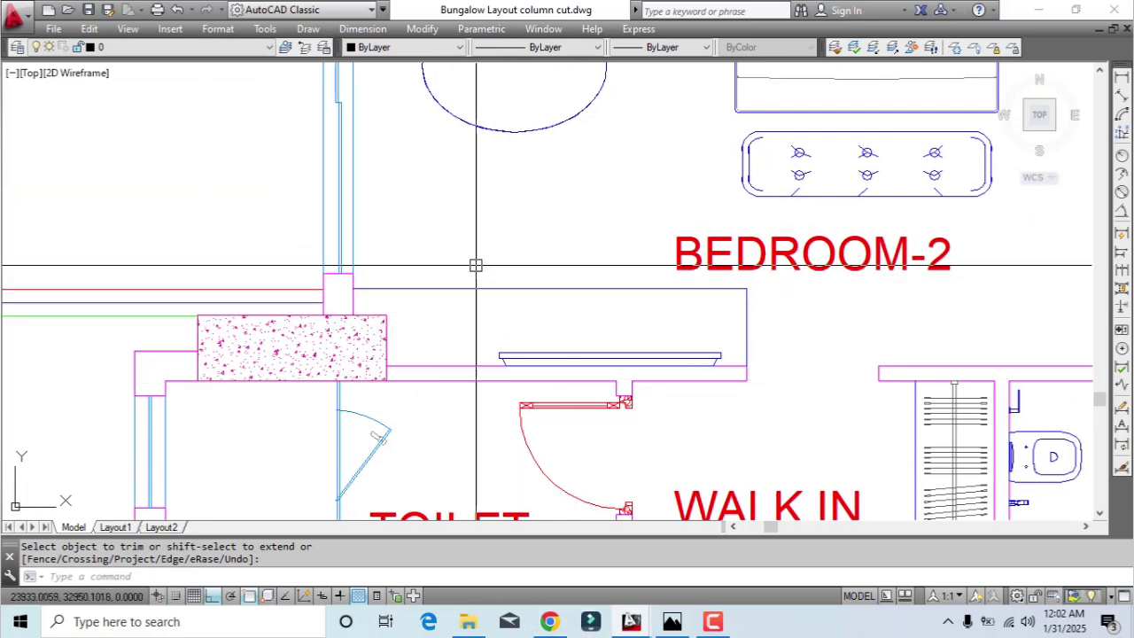
key("Return")
left_click(387, 314)
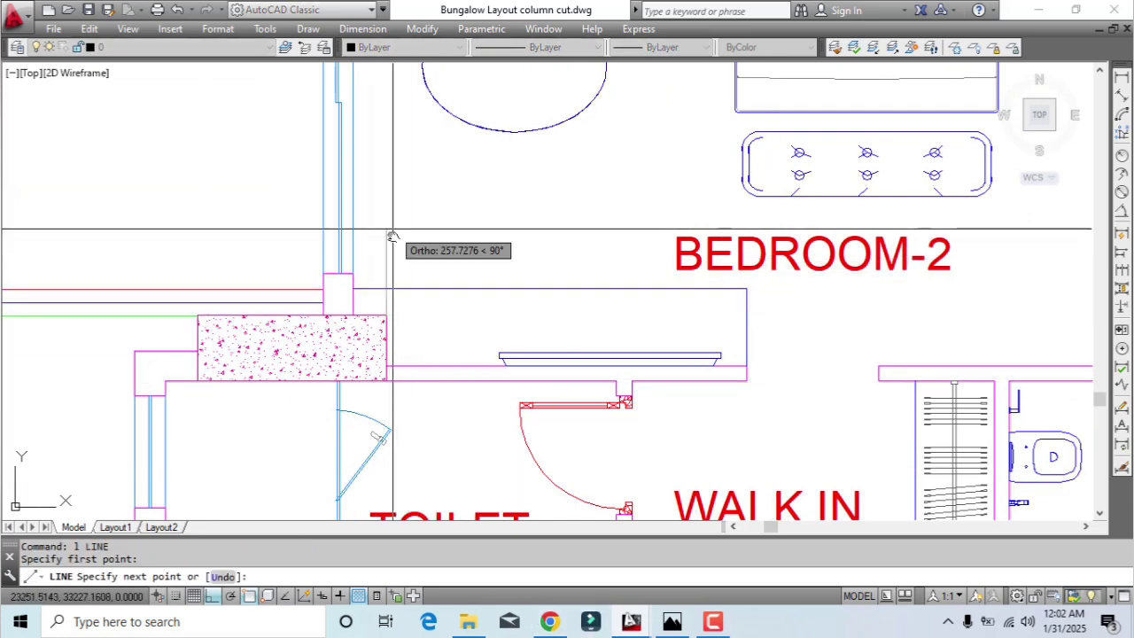
middle_click_drag(393, 230, 397, 469)
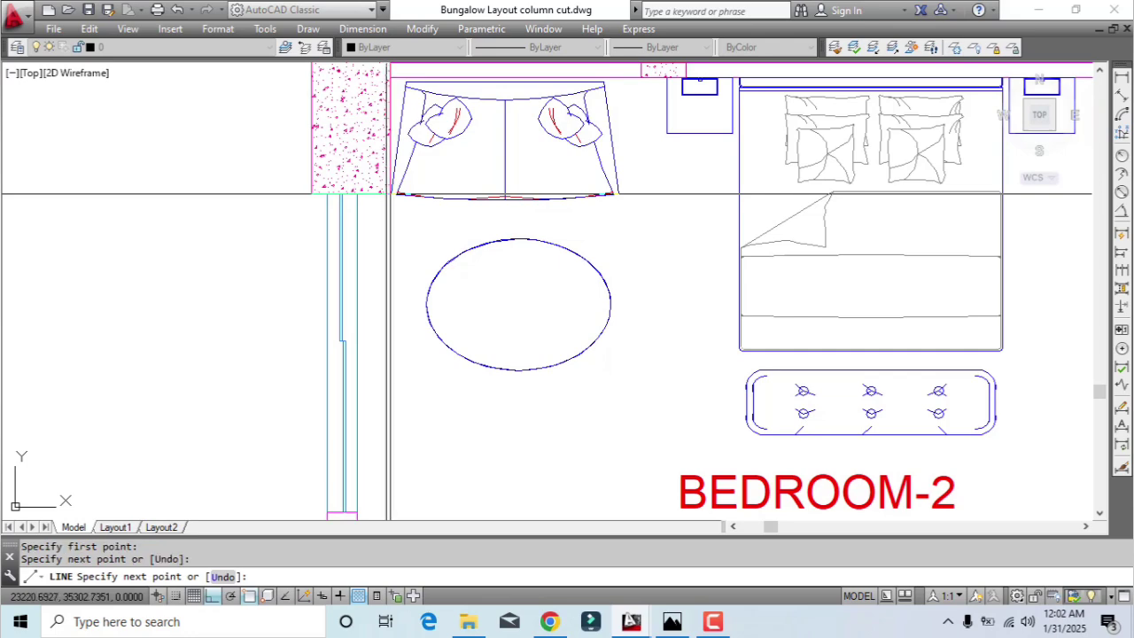
key("Escape")
Draw a line along the outer side of Bedroom-2's window from the upper column's outer corner down to the lower column's top edge
key("Return")
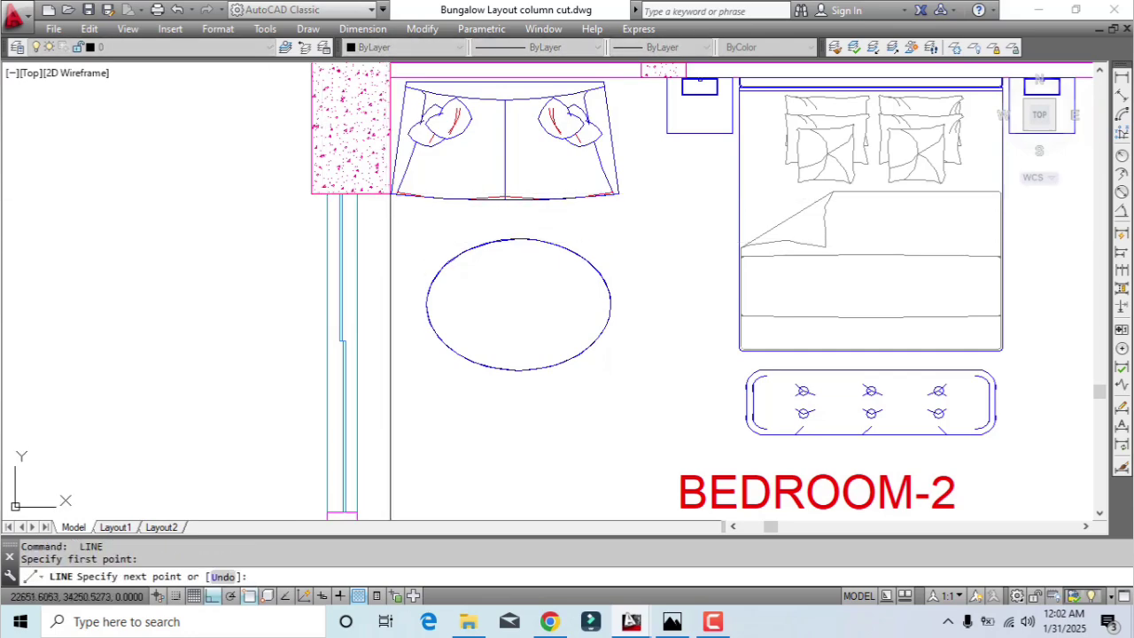
middle_click_drag(326, 363, 352, 115)
scroll(340, 312, "up", 2)
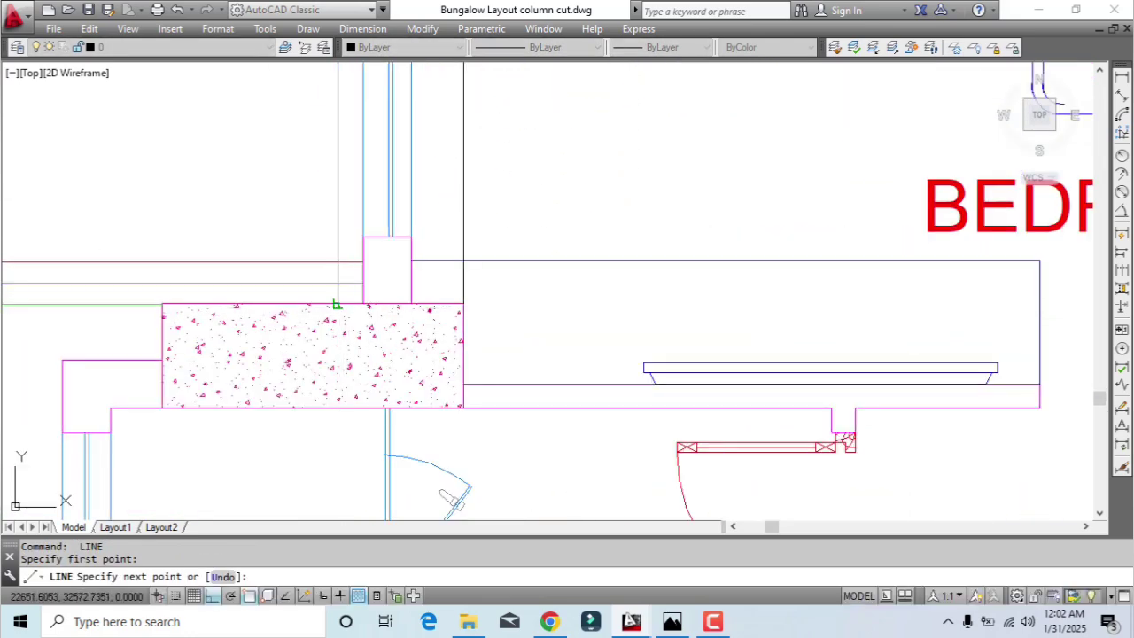
left_click(337, 304)
key("Escape")
Trim the horizontal boundary lines between Bedroom-2's outer window line and the window jamb, using the outer window line as cutting edge
scroll(470, 298, "down", 4)
scroll(423, 294, "up", 4)
type("tr")
key("Return")
left_click(415, 251)
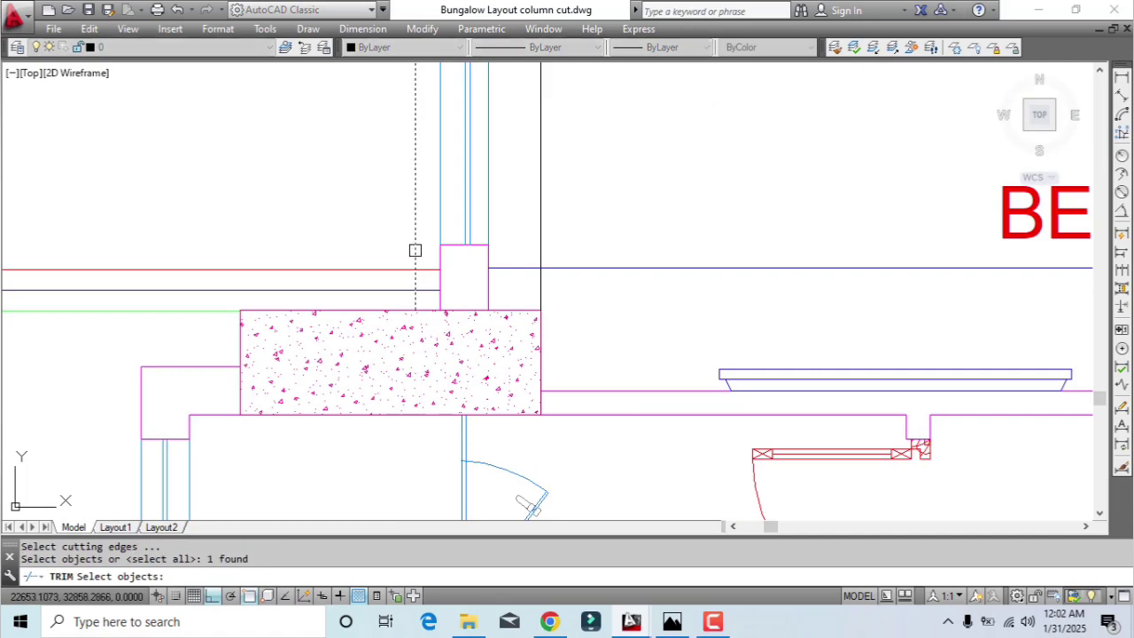
scroll(425, 287, "down", 5)
key("Return")
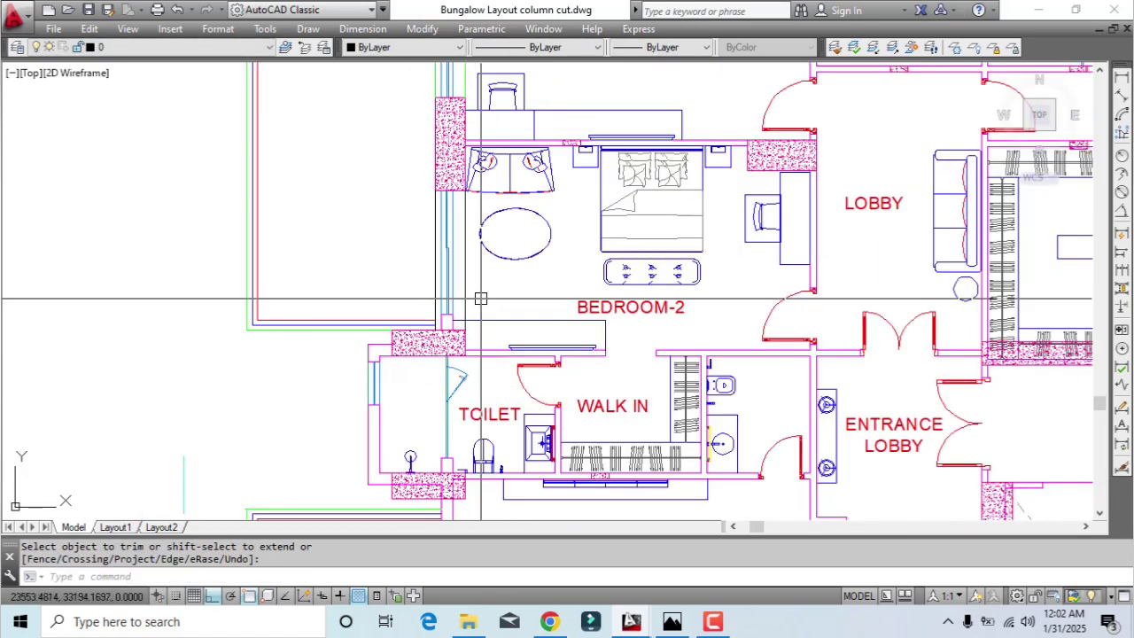
Match the properties of Bedroom-1's green window line onto Bedroom-2's new inner and outer window lines
scroll(480, 298, "up", 3)
type("ma")
key("Return")
middle_click_drag(460, 275, 449, 528)
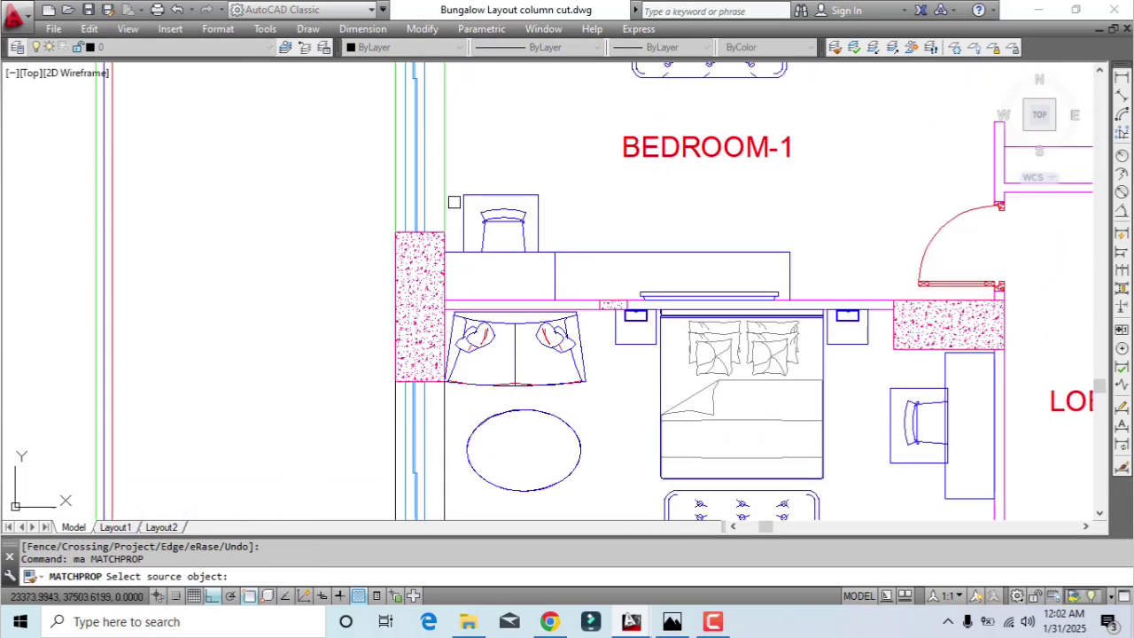
left_click(441, 199)
middle_click_drag(452, 448, 465, 265)
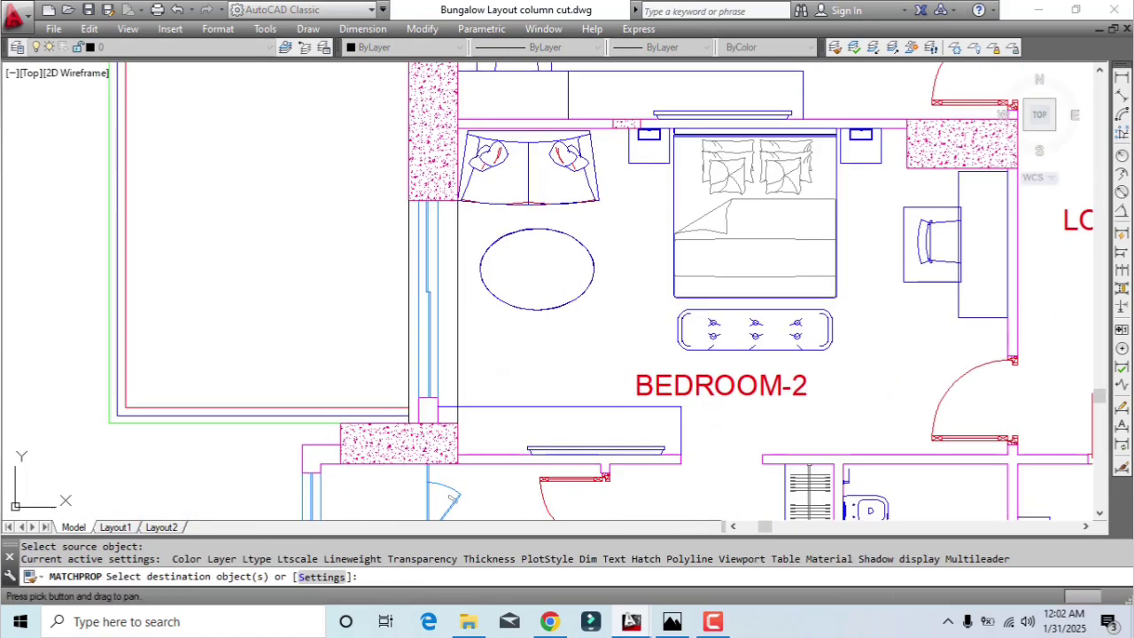
left_click(405, 280)
key("Escape")
Trim the top line of Bedroom-2's TV cabinet between the inner green window line and the window jamb
scroll(494, 439, "up", 6)
type("tr")
key("Return")
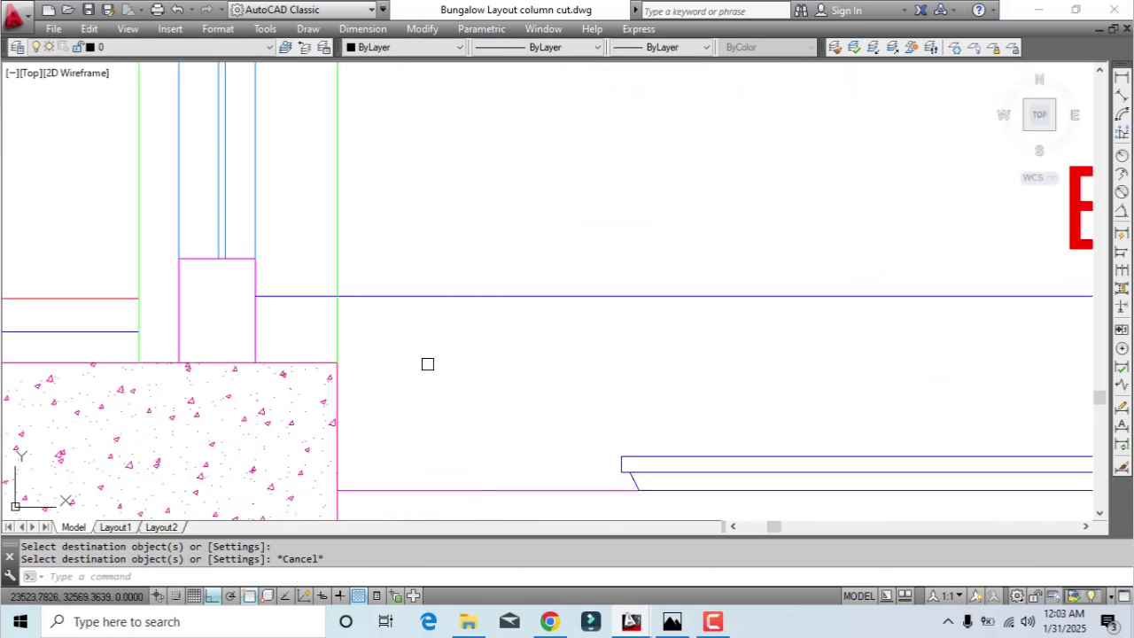
left_click(361, 245)
left_click(317, 297)
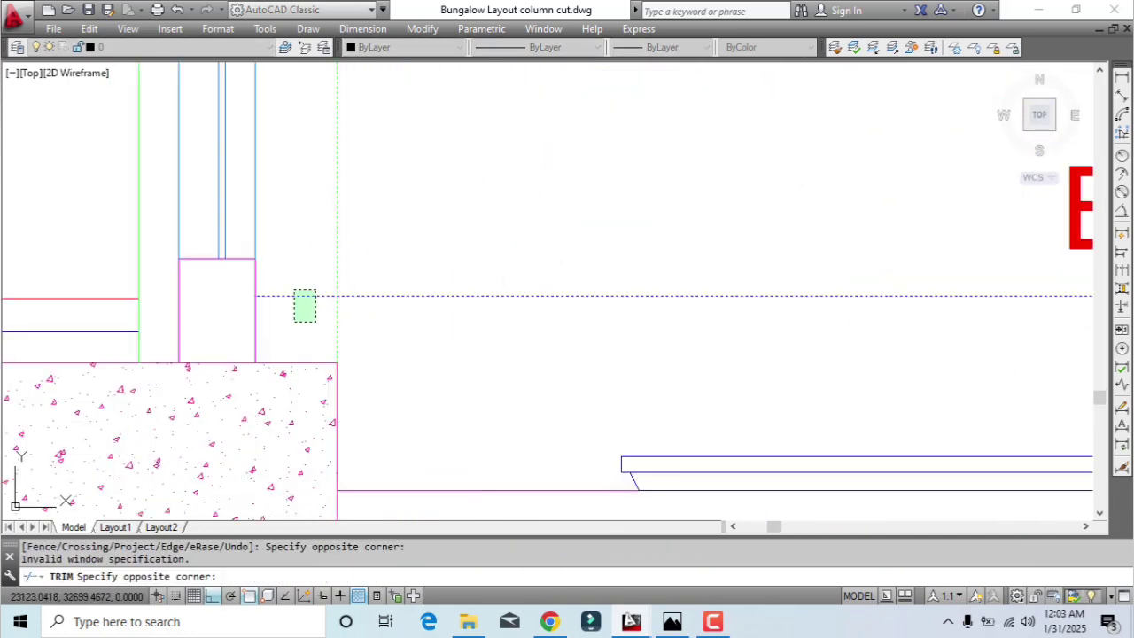
key("Escape")
Measure the length of Bedroom-2's TV cabinet from the green window line
scroll(301, 324, "down", 4)
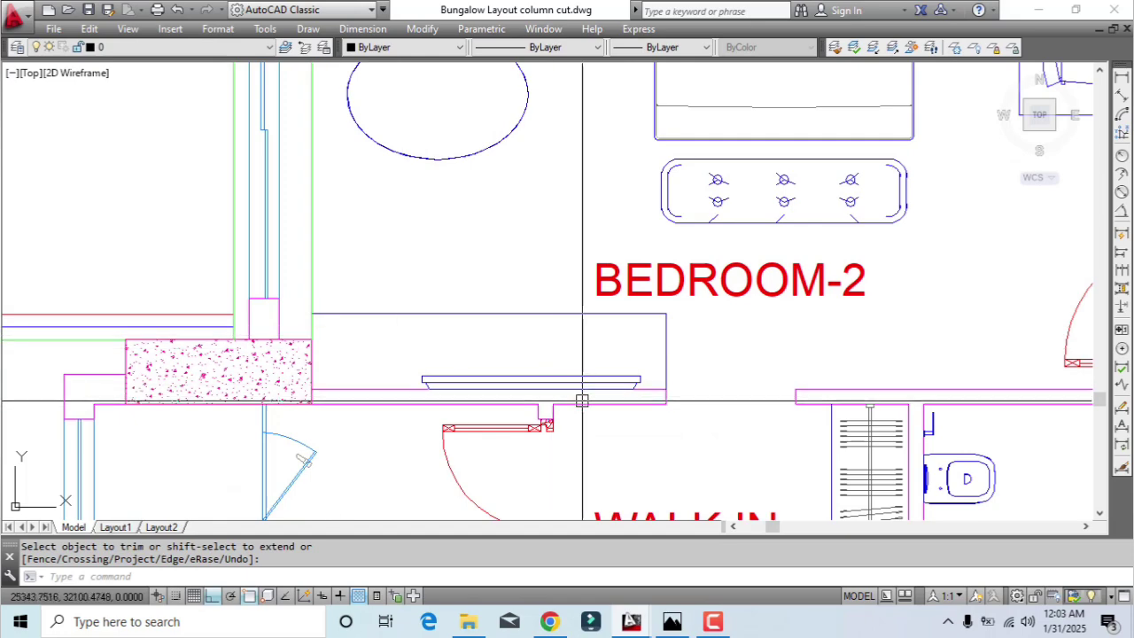
scroll(475, 367, "down", 2)
scroll(477, 359, "down", 2)
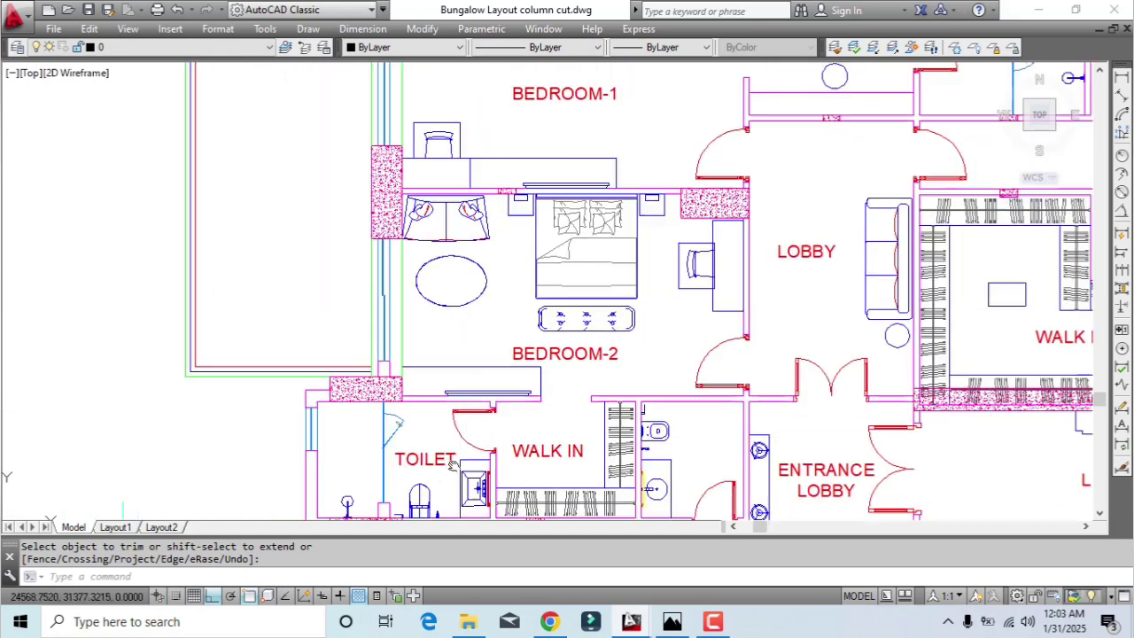
scroll(470, 403, "up", 4)
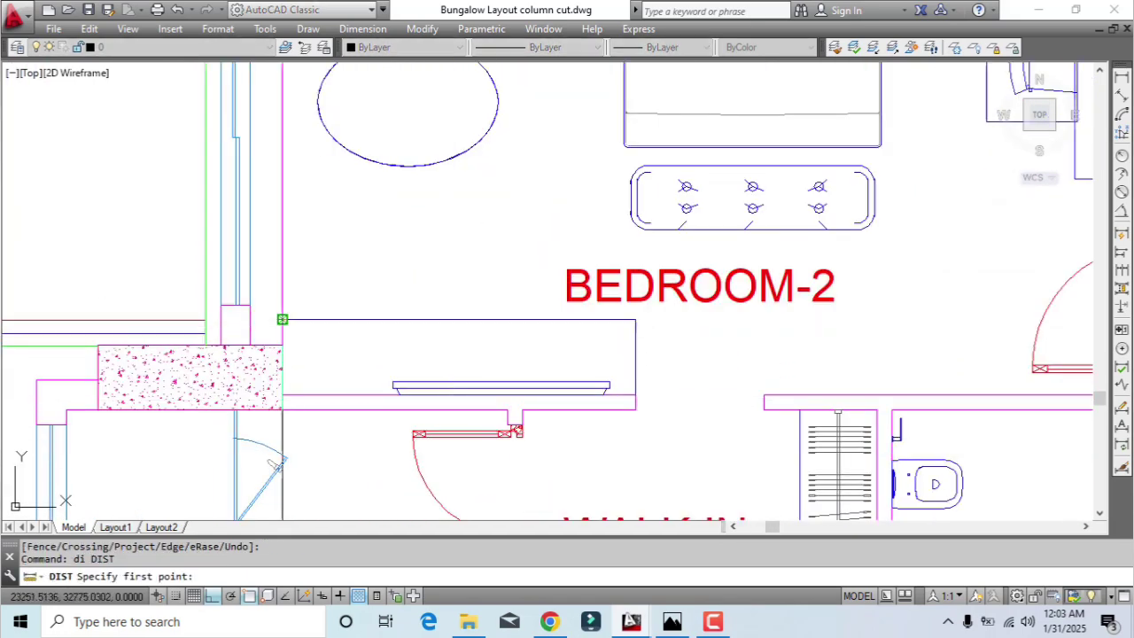
left_click(281, 317)
left_click(574, 368)
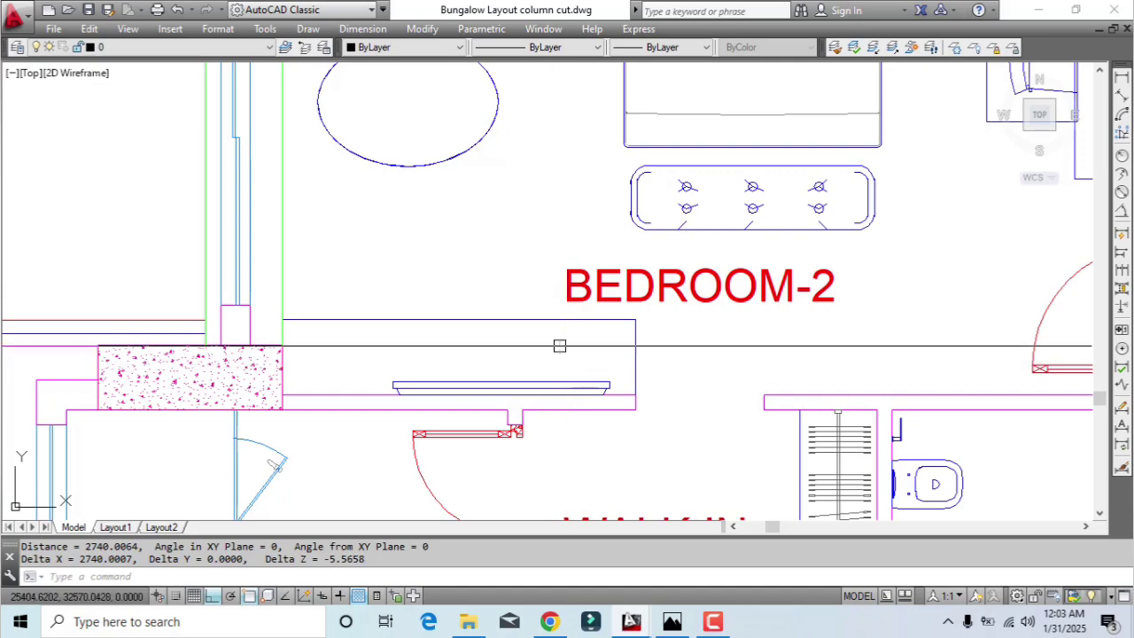
scroll(383, 243, "down", 2)
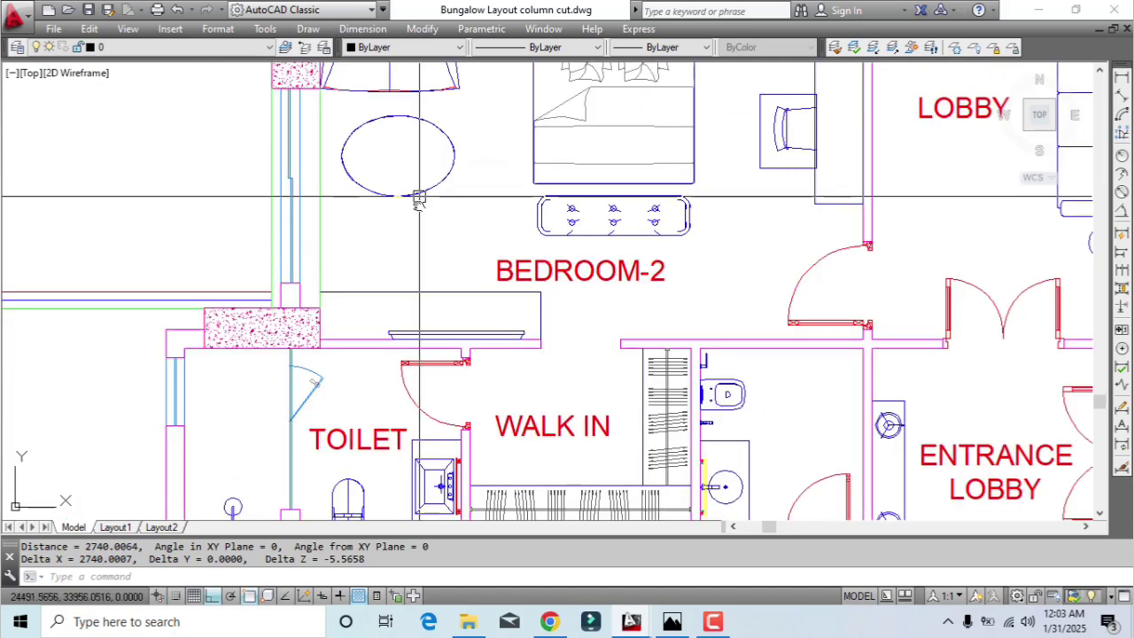
mouse_move(420, 200)
middle_mouse_down()
mouse_move(420, 349)
mouse_move(359, 197)
middle_mouse_up()
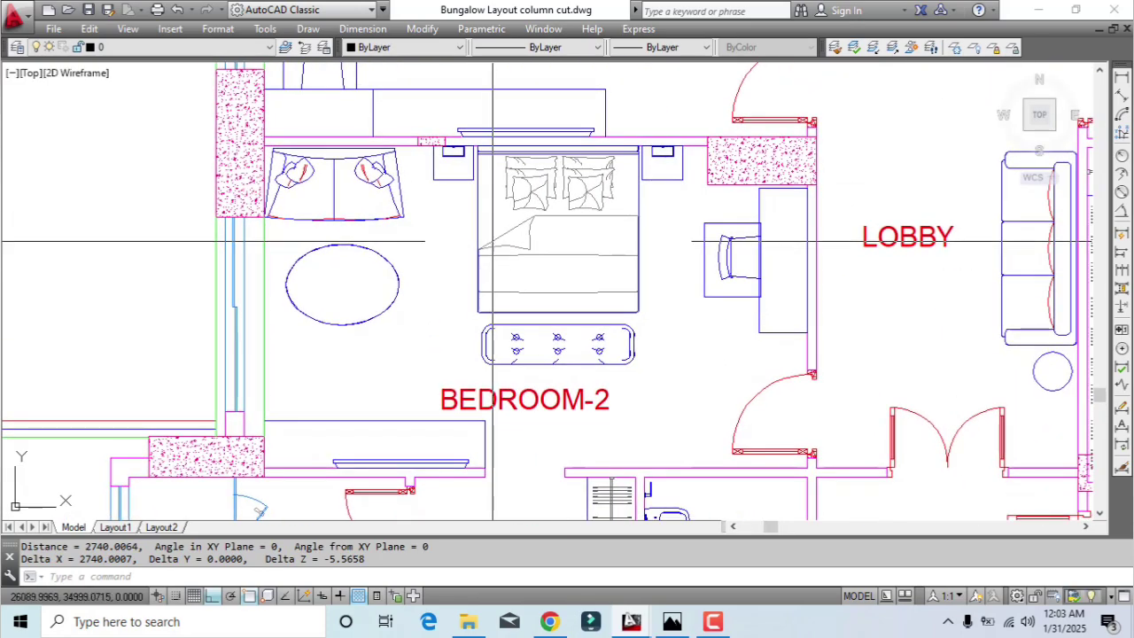
scroll(695, 186, "up", 2)
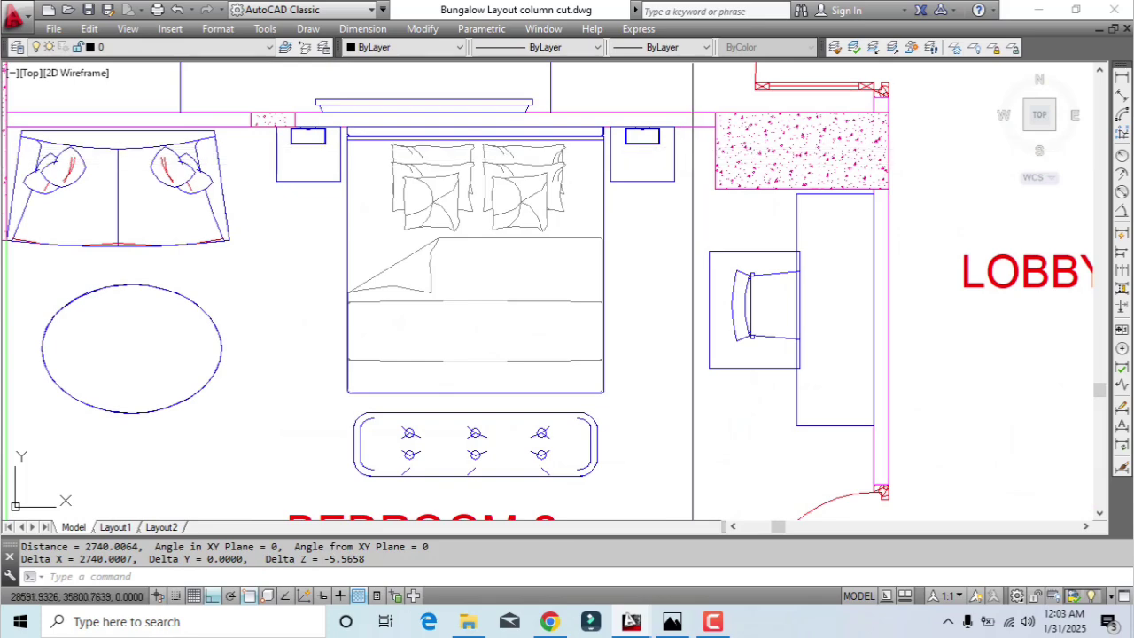
left_click(684, 157)
left_click(304, 217)
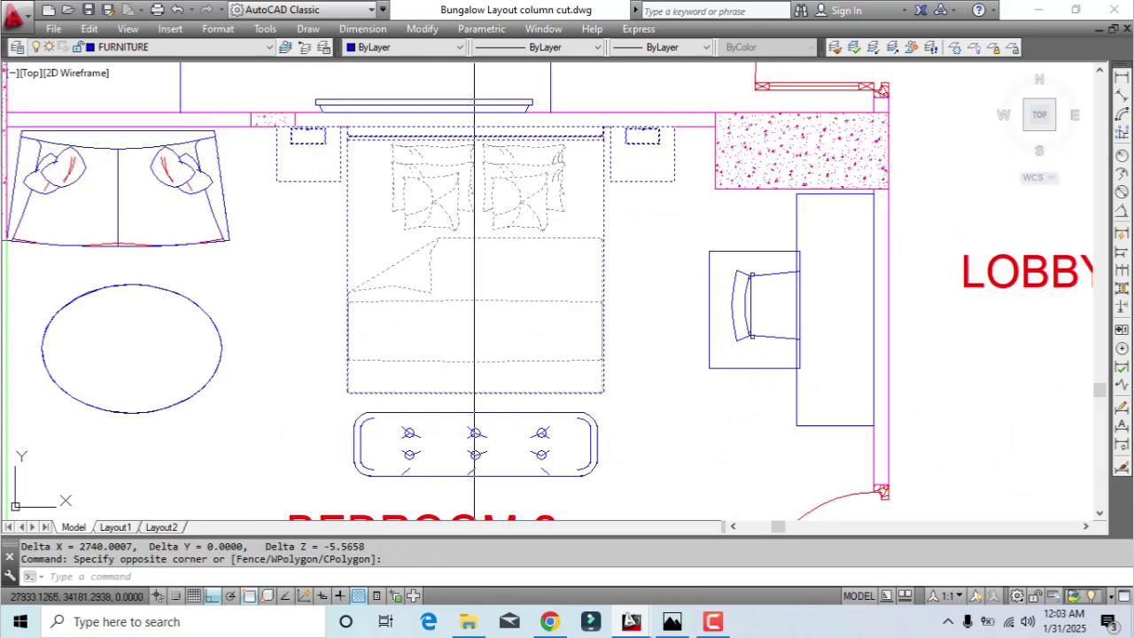
key("Escape")
scroll(634, 342, "down", 2)
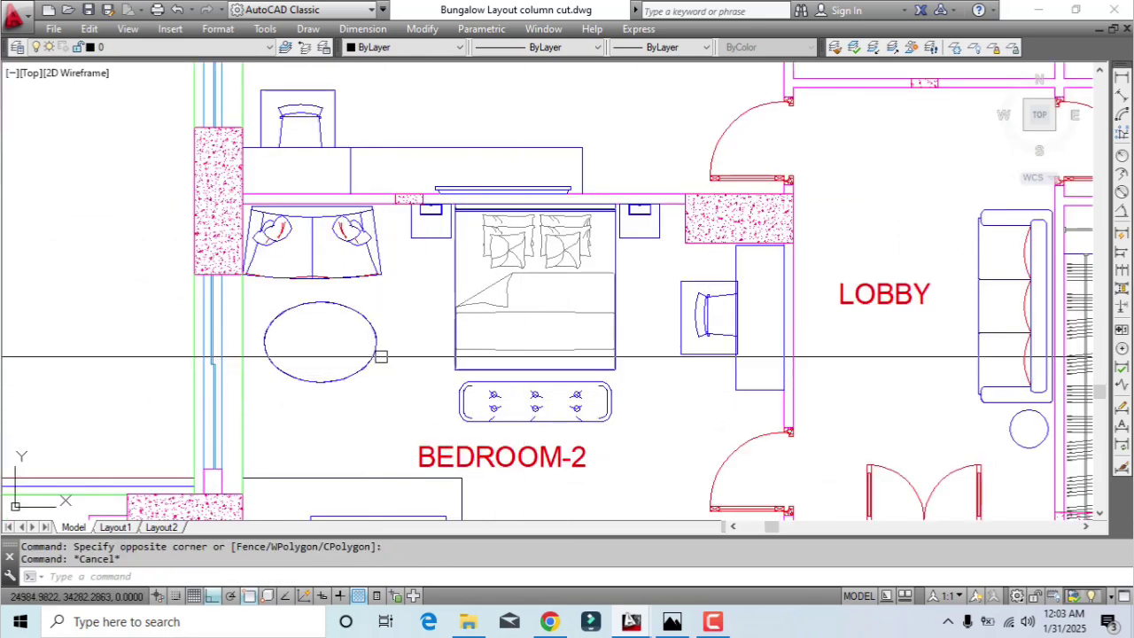
scroll(320, 342, "up", 2)
left_click(375, 413)
left_click(283, 184)
key("Escape")
scroll(293, 200, "down", 3)
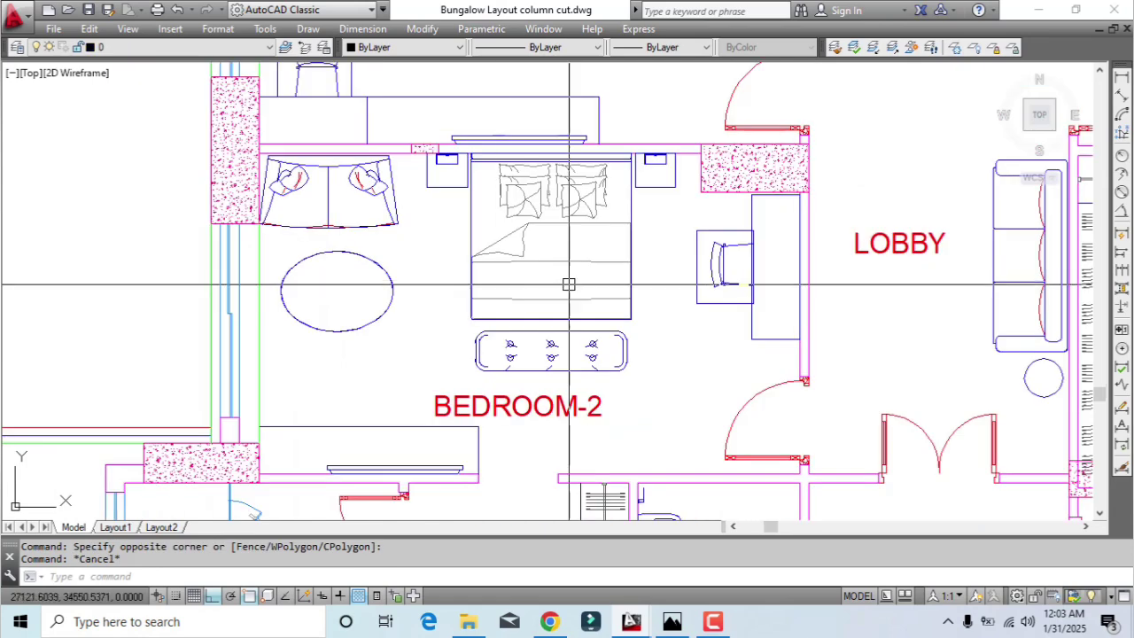
Measure the clearance between the side of Bedroom-2's bed and the edge of the study desk
scroll(477, 266, "up", 1)
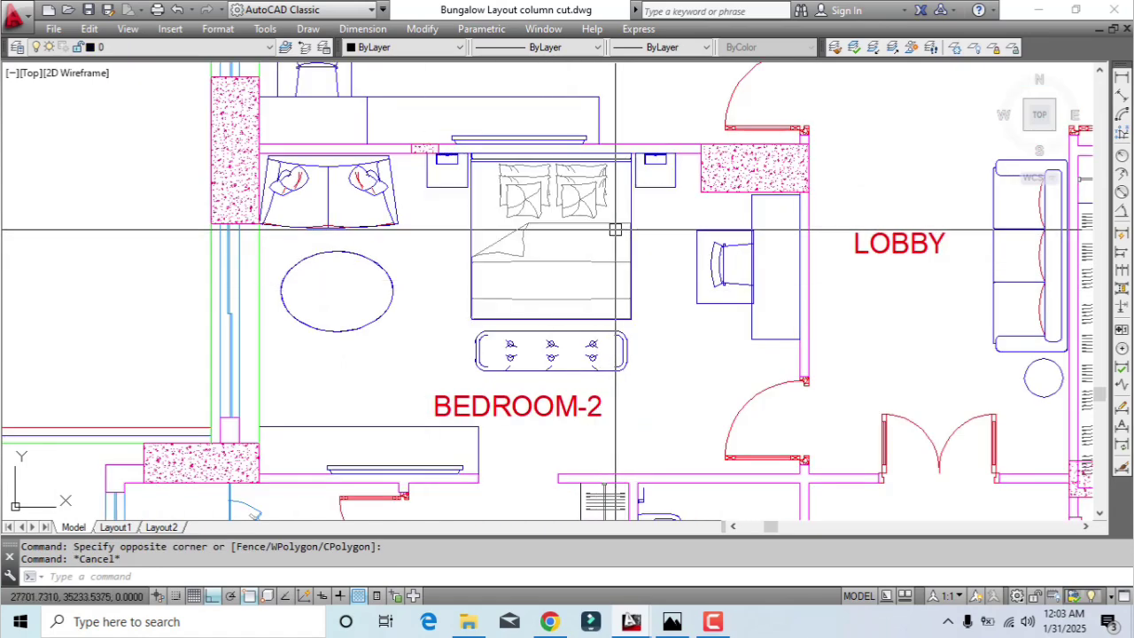
scroll(649, 256, "up", 2)
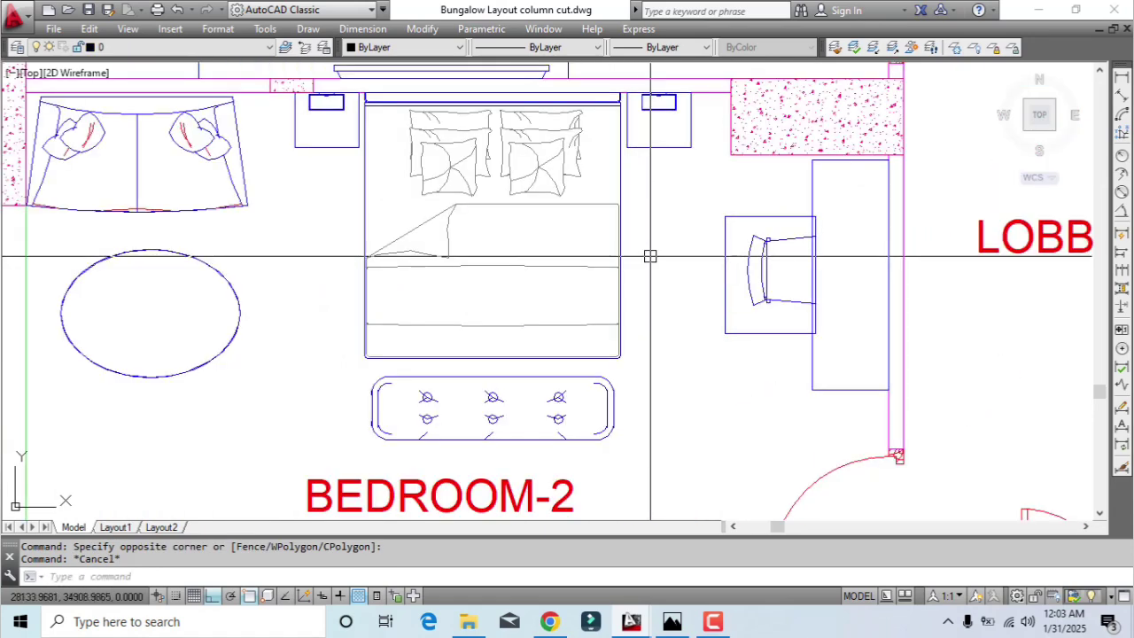
scroll(649, 256, "up", 2)
type("di")
key("Return")
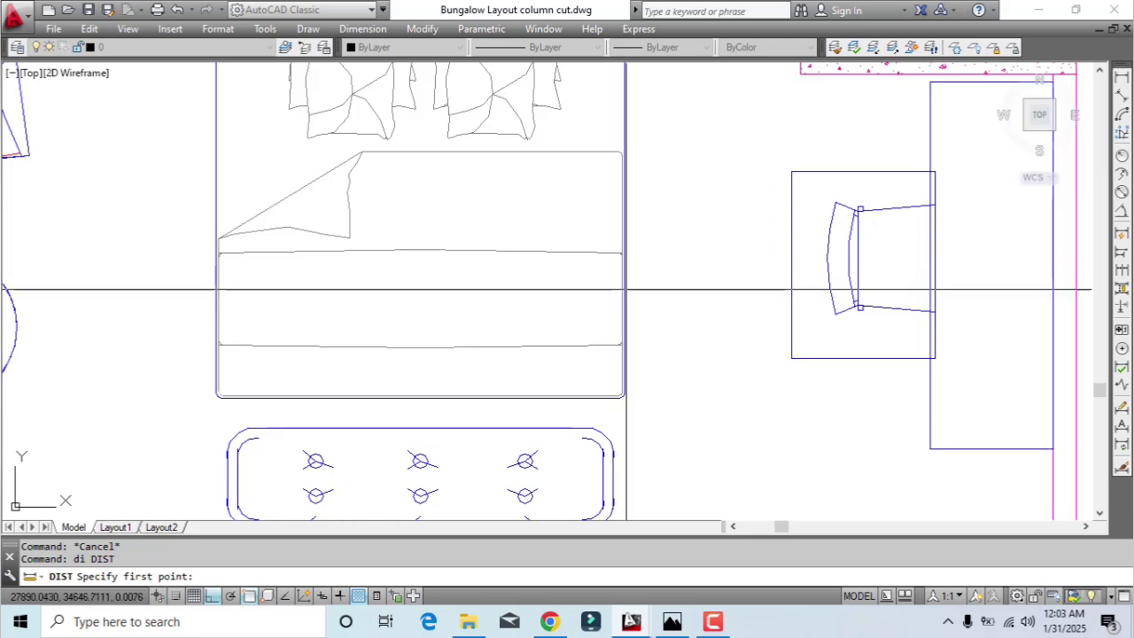
left_click(626, 290)
scroll(647, 301, "down", 3)
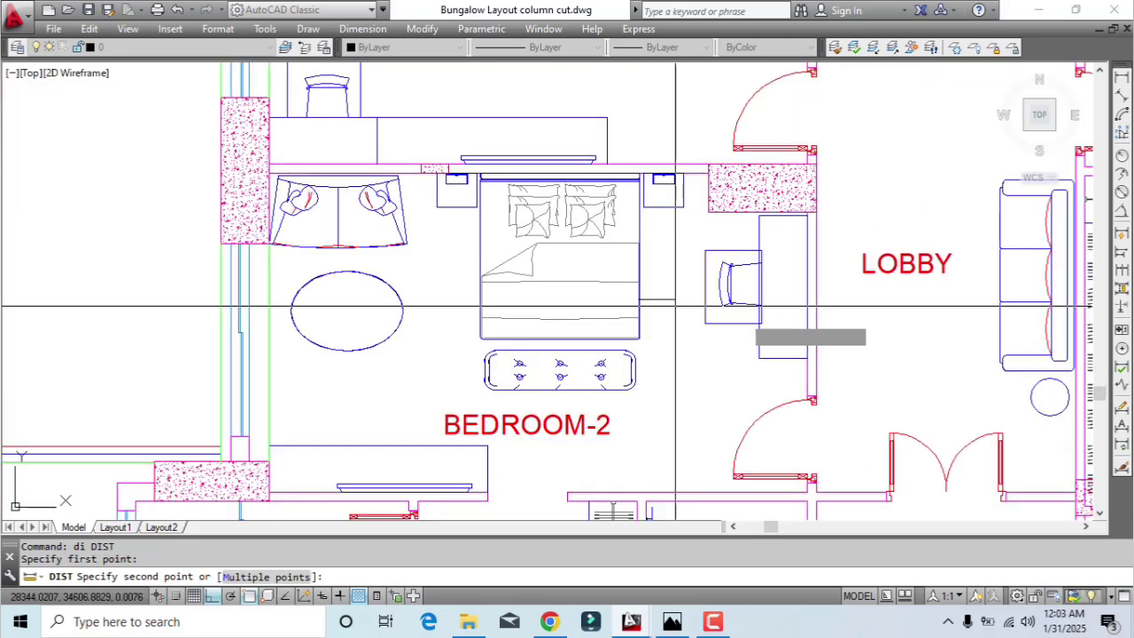
left_click(759, 302)
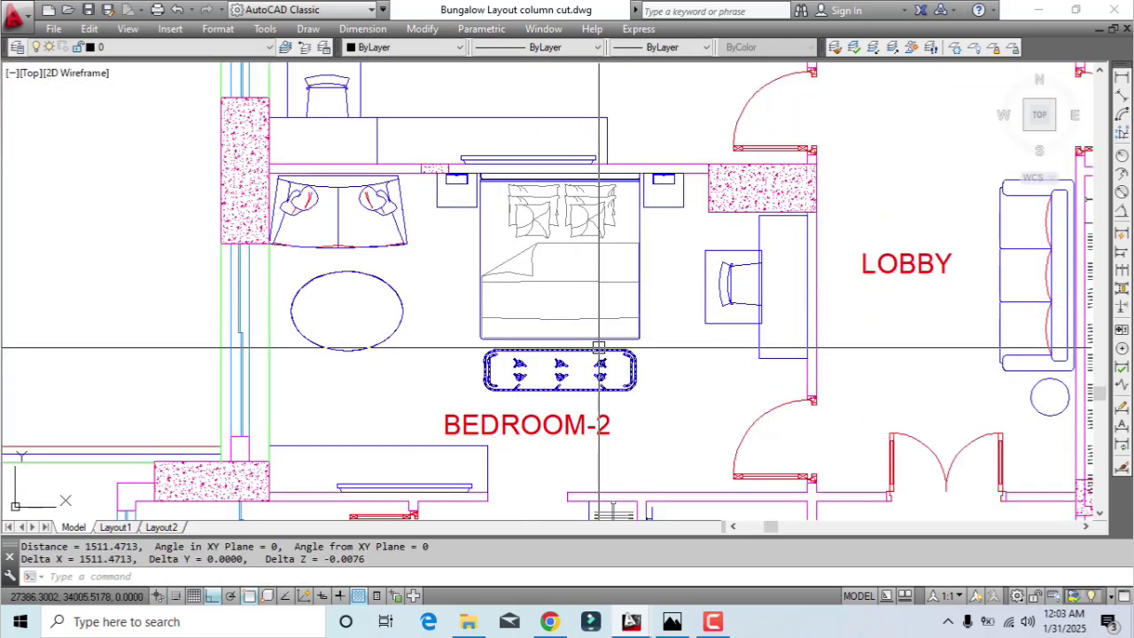
Move Bedroom-2's bed set and the bench at its foot horizontally until the bedside table touches the column beside the lobby wall
middle_click_drag(599, 347, 607, 333)
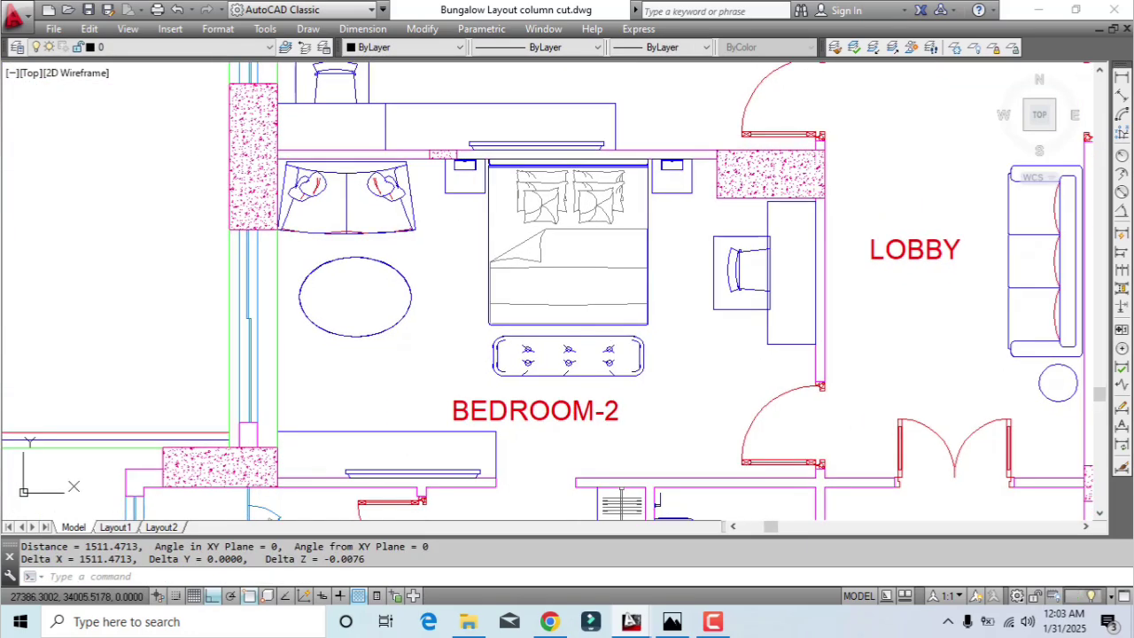
left_click(686, 362)
left_click(544, 248)
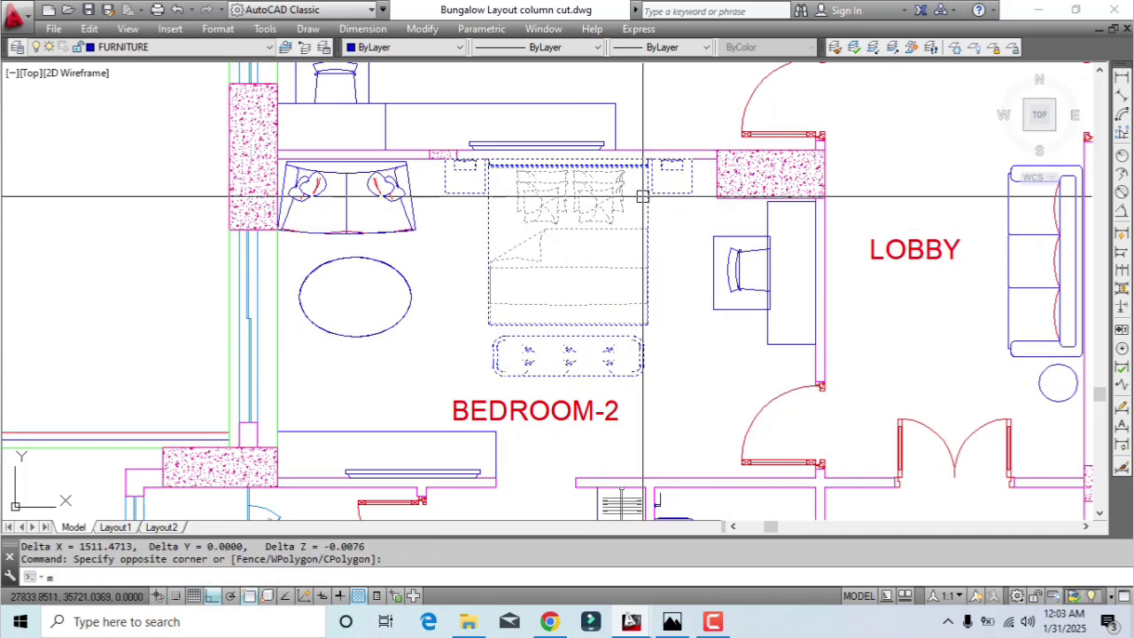
type("m")
key("Return")
scroll(686, 194, "up", 2)
left_click(690, 197)
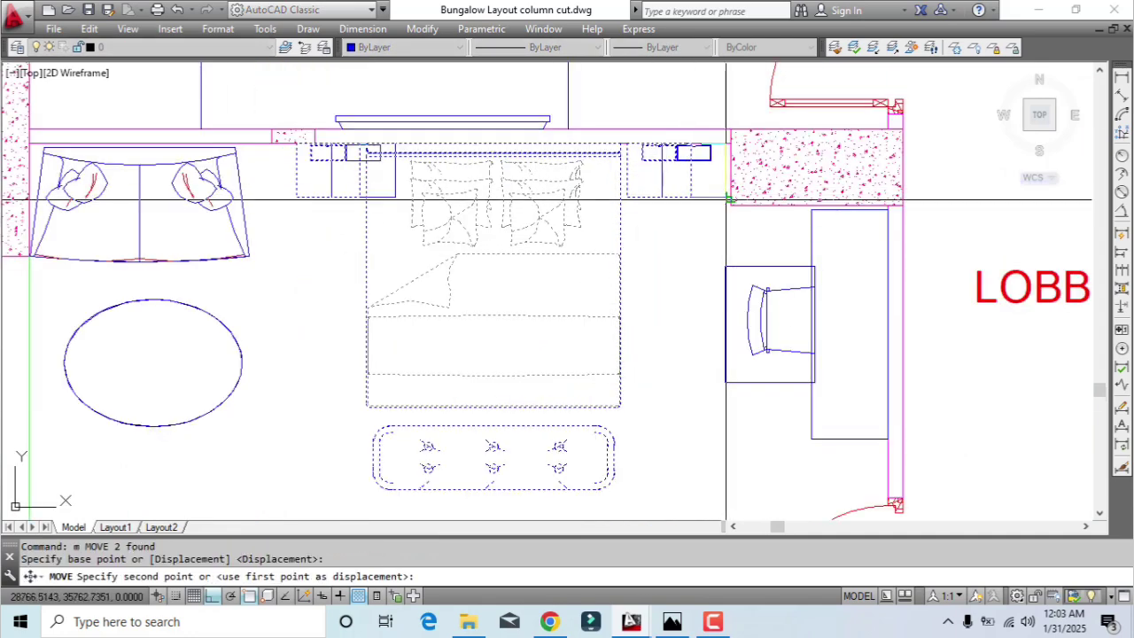
left_click(729, 199)
Measure the clearance from the moved bed's side to the study desk again
scroll(733, 367, "up", 2)
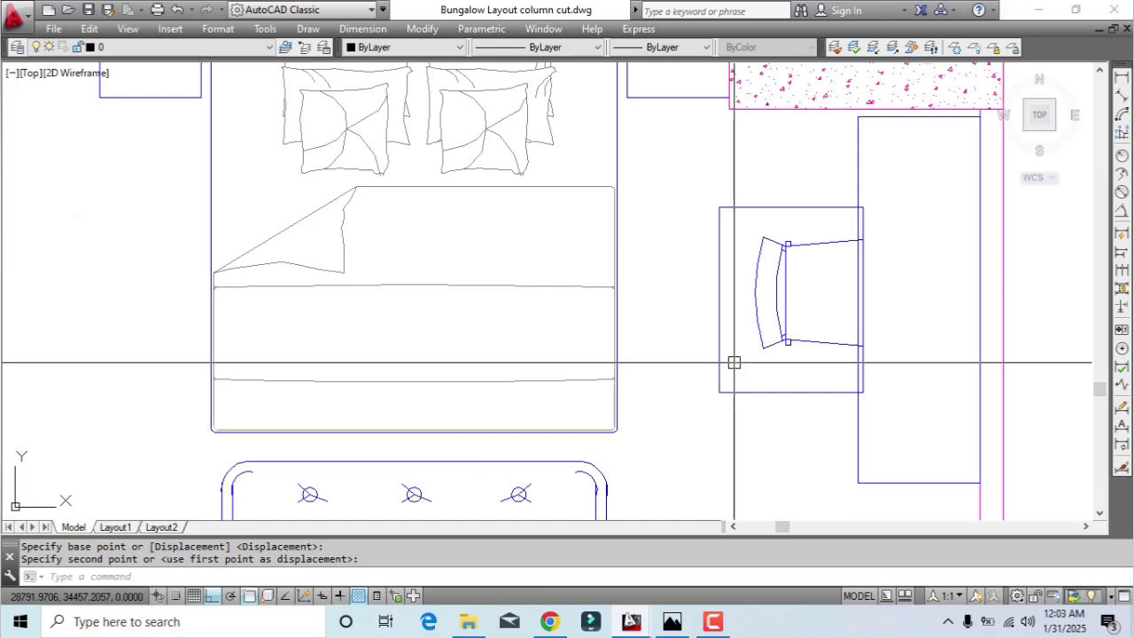
type("di")
key("Return")
left_click(616, 150)
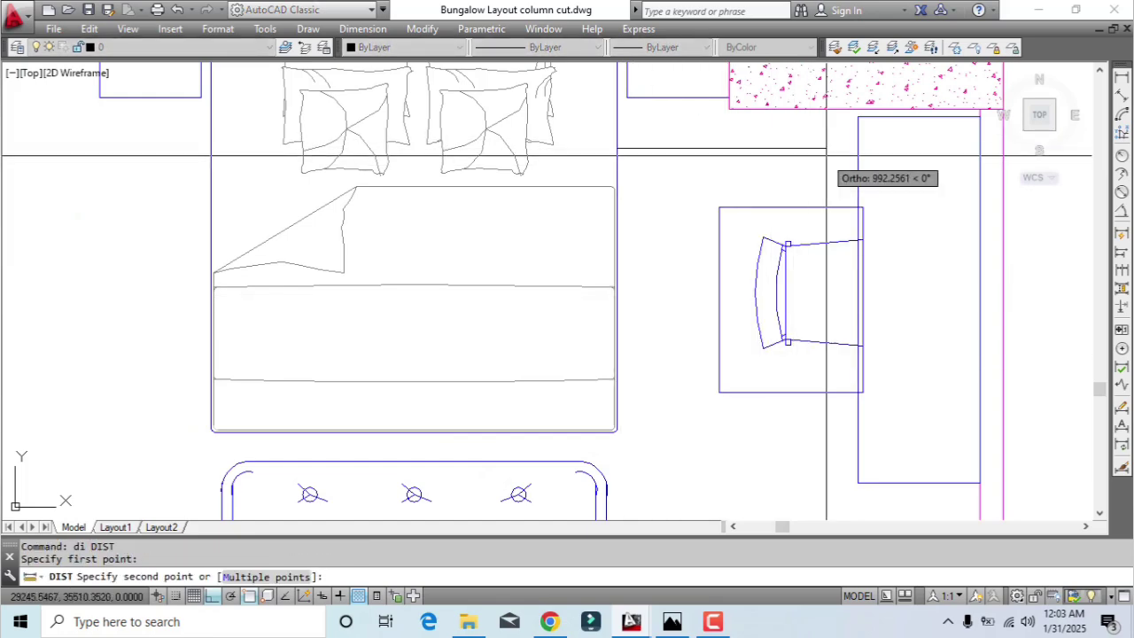
left_click(856, 150)
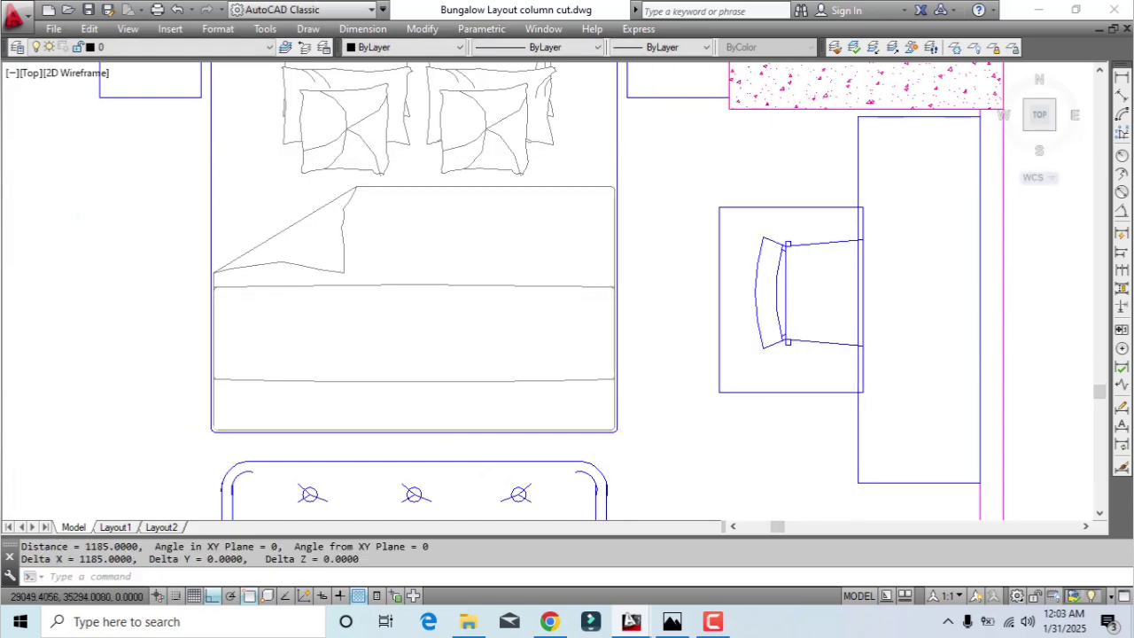
Move Bedroom-2's bed set and bench so the bed's side sits 1200 from the study desk's edge, using a From offset
scroll(721, 251, "down", 3)
left_click(650, 301)
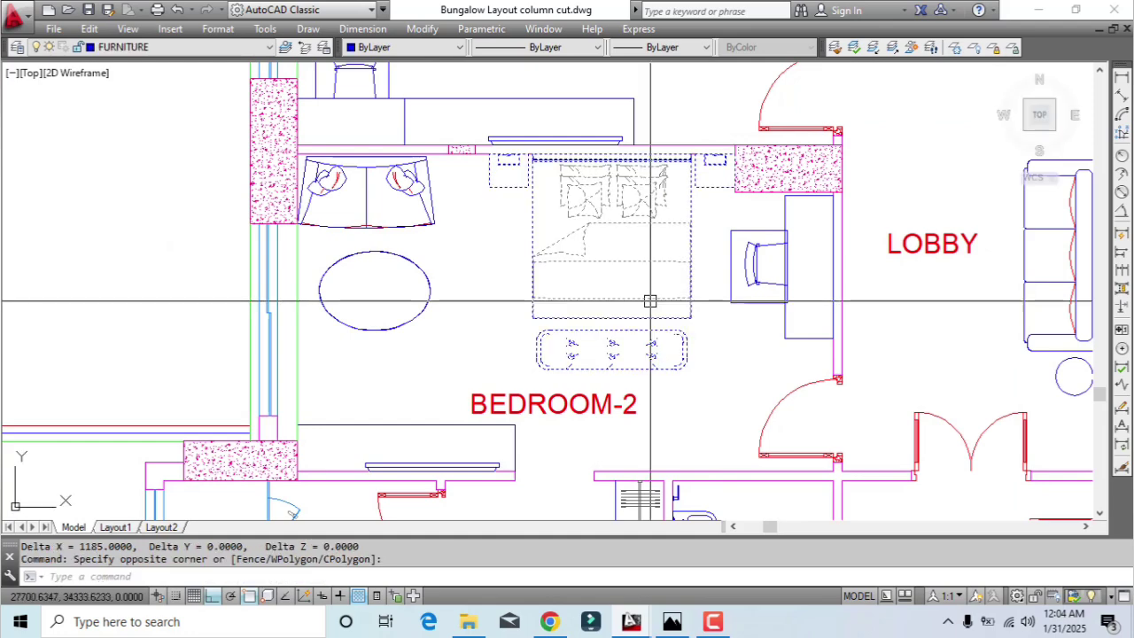
left_click(653, 274)
type("m")
key("Return")
scroll(666, 221, "up", 4)
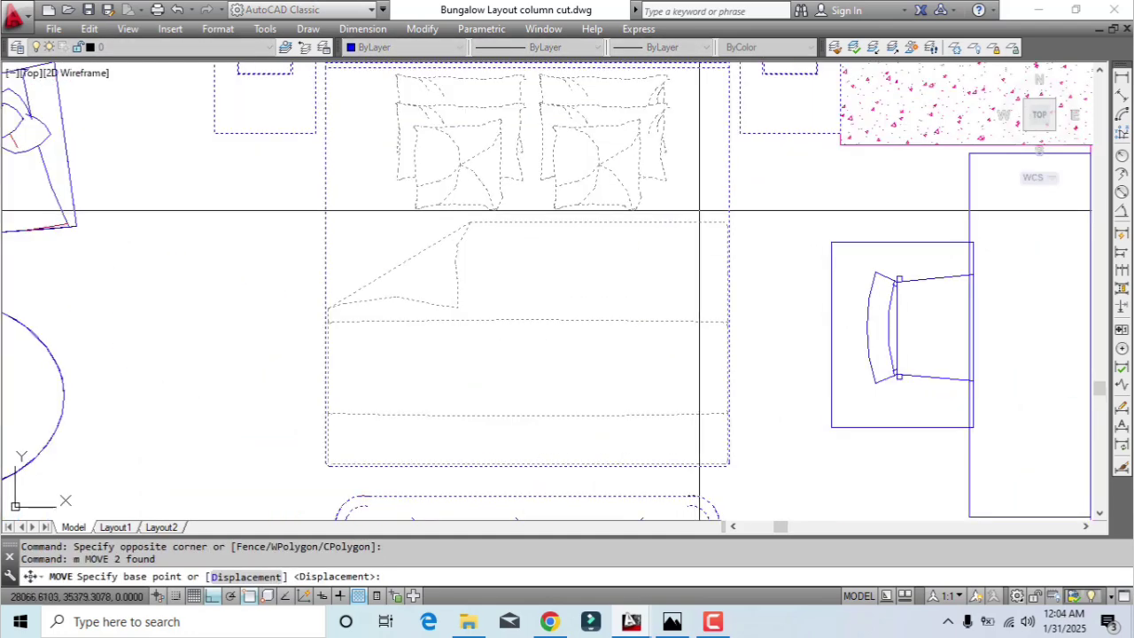
left_click(730, 184)
right_click(730, 184, "shift")
left_click(847, 217)
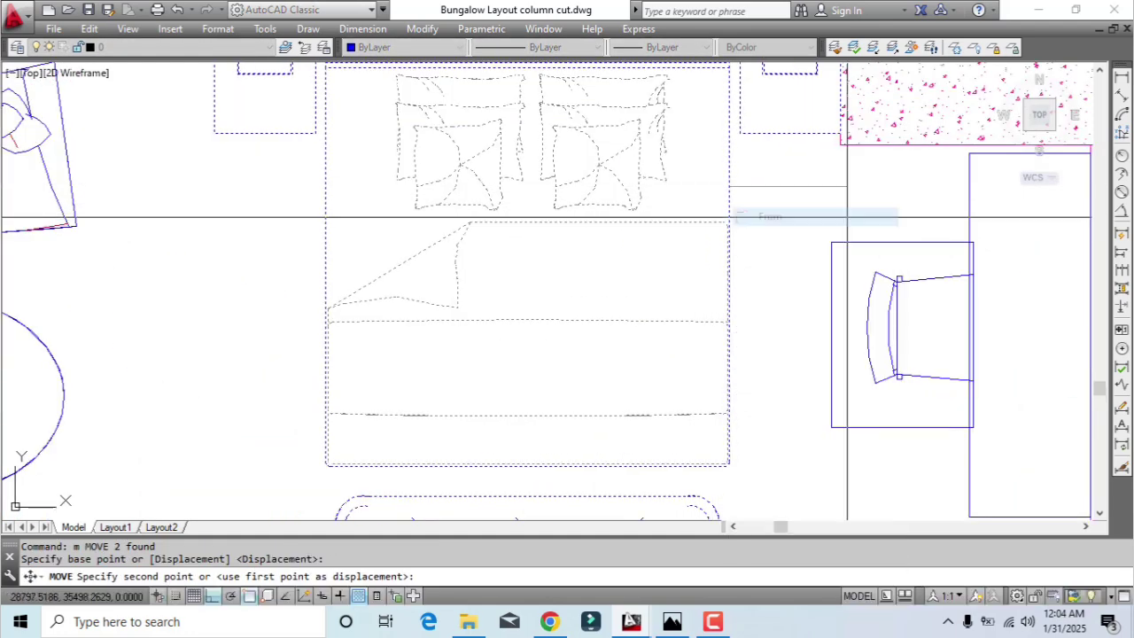
left_click(969, 185)
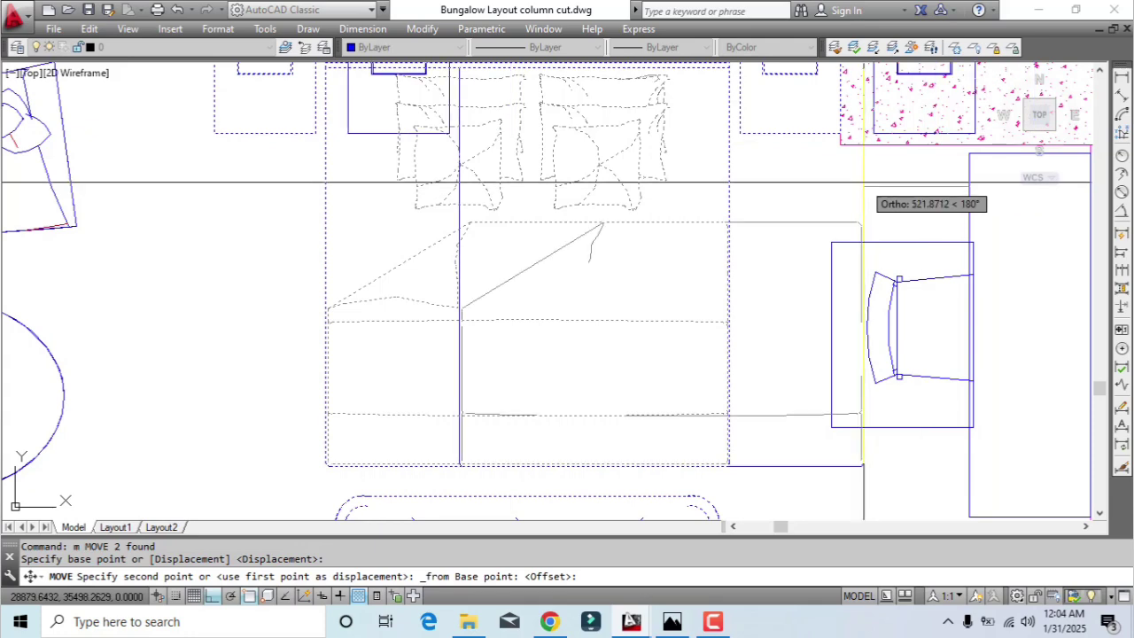
key("Return")
scroll(827, 207, "down", 3)
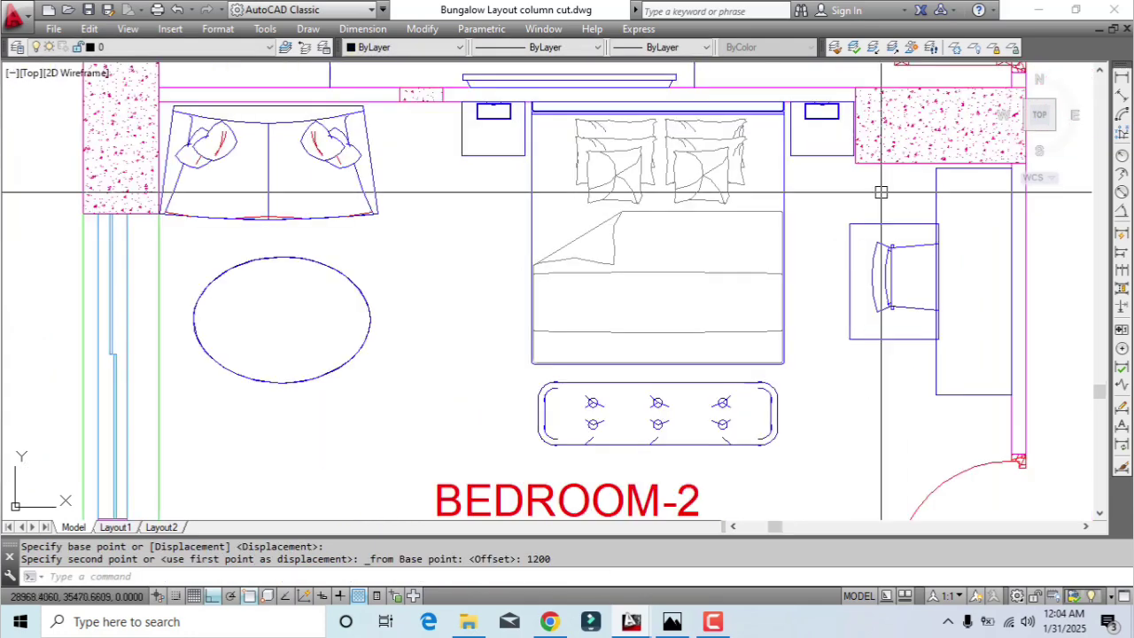
Move the previous selection of bed set and bench 150 horizontally towards the window, away from the column
type("m")
key("Return")
type("p 2 found")
key("Return")
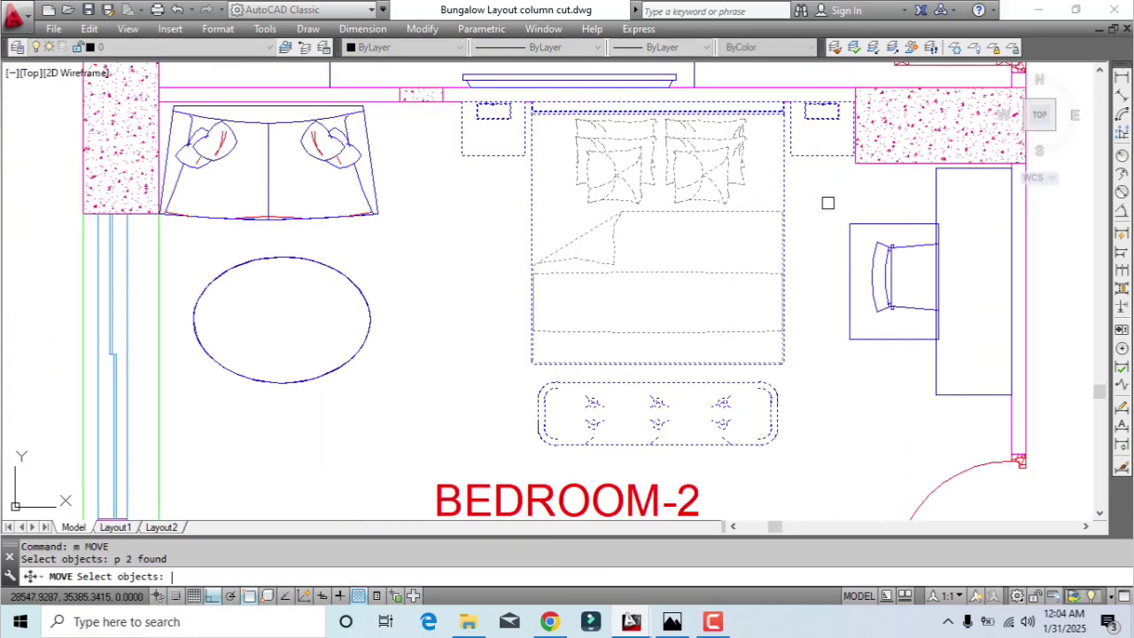
left_click(853, 182)
type("15")
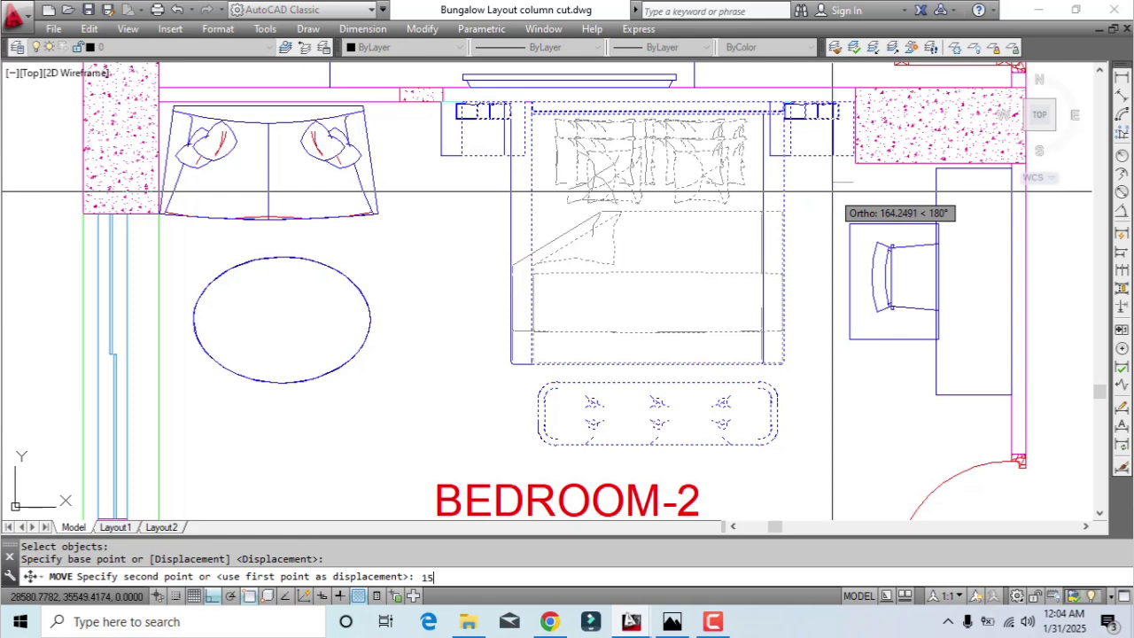
type("0")
key("Return")
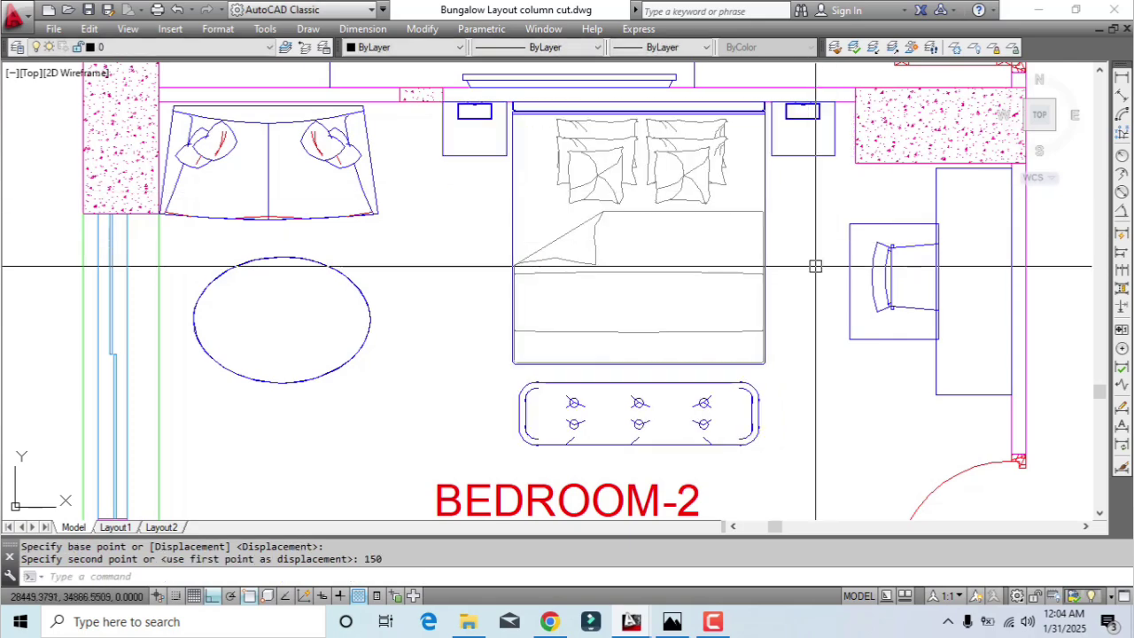
Measure the clearance from the side of Bedroom-2's bed to the near edge of the study desk
type("di")
key("Return")
left_click(764, 192)
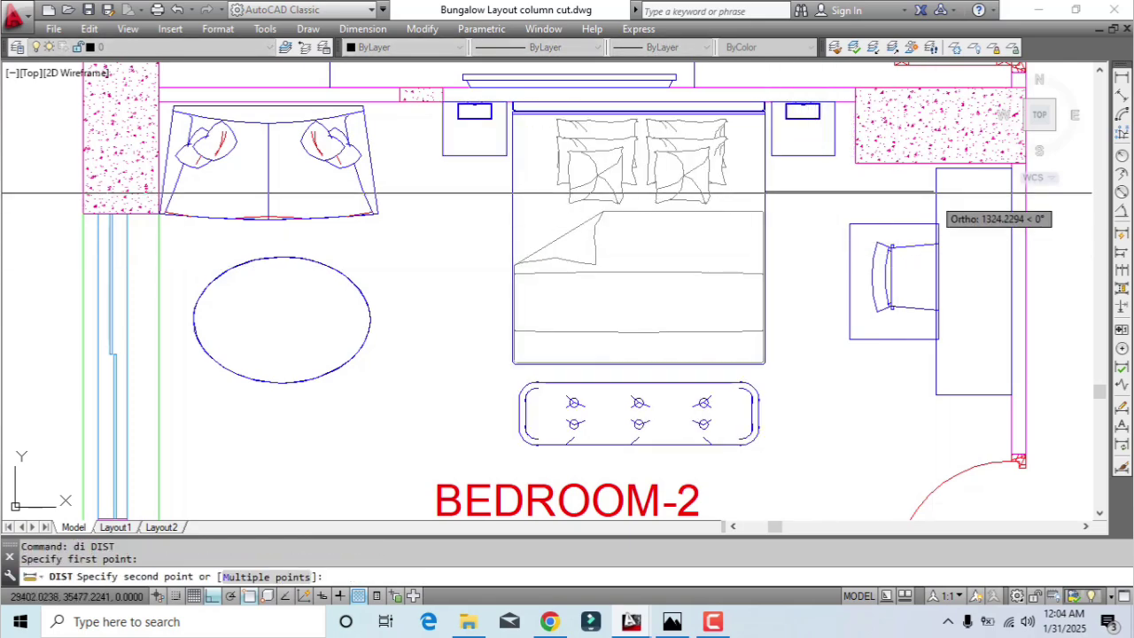
left_click(936, 190)
scroll(883, 217, "down", 2)
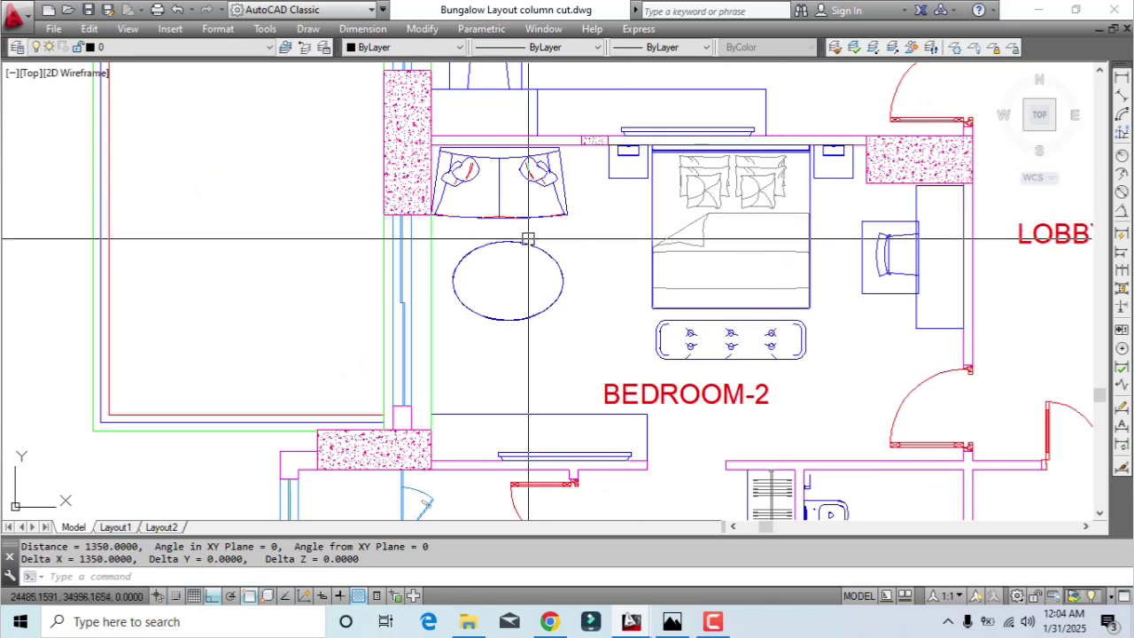
Measure the horizontal distance from the window wall's inner face to the near side of Bedroom-2's bed
scroll(543, 229, "up", 4)
key("Return")
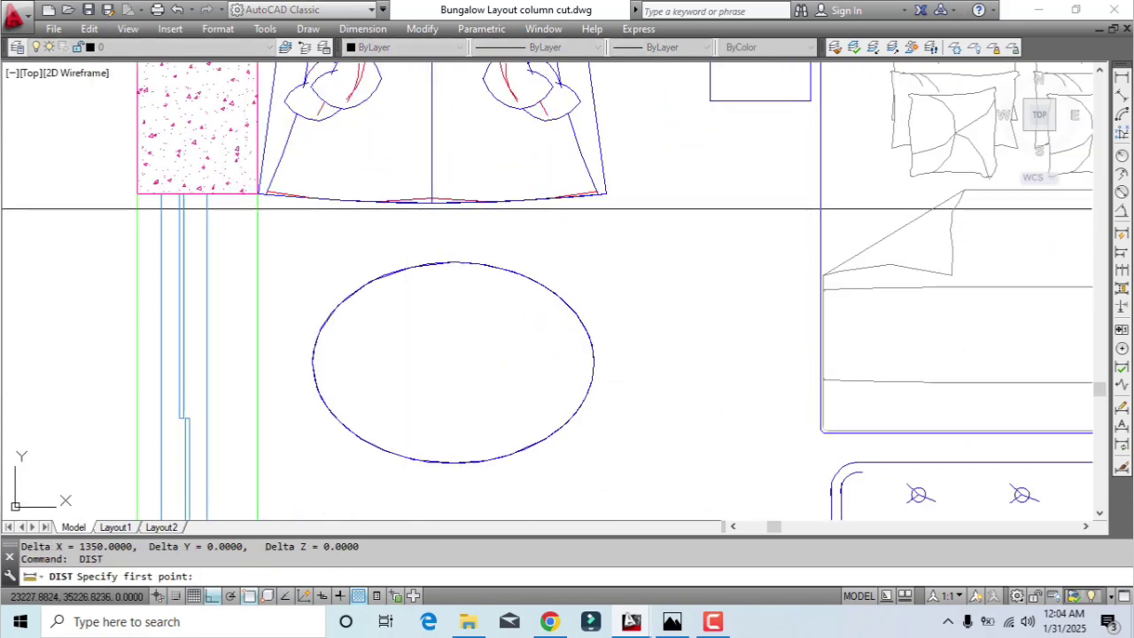
left_click(258, 209)
left_click(819, 210)
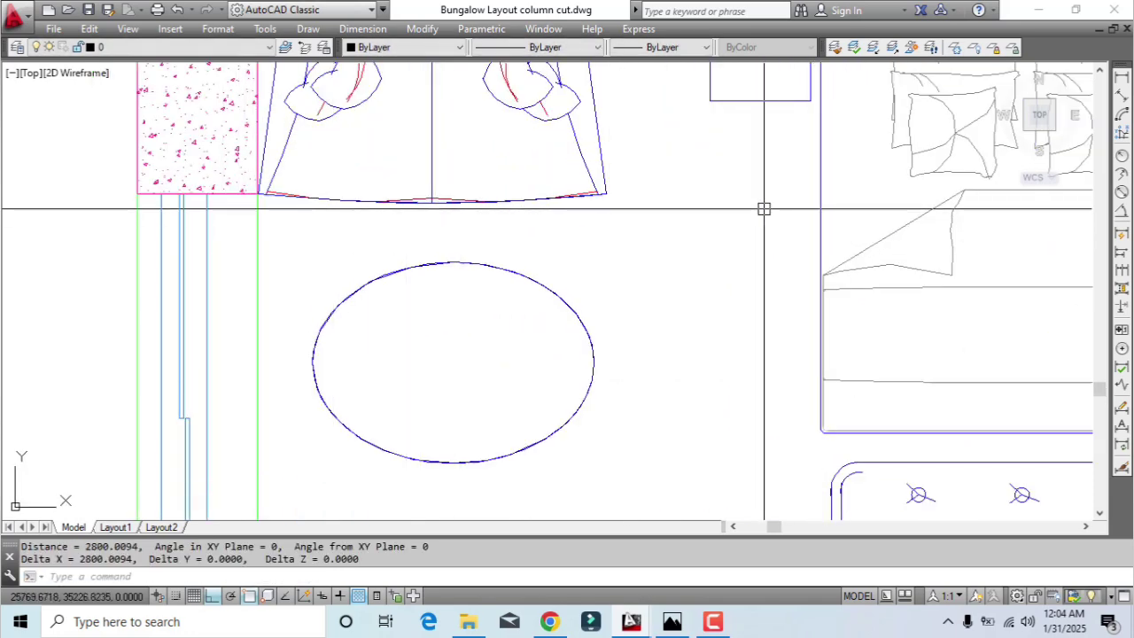
scroll(540, 198, "down", 4)
Move Bedroom-2's sofa and oval table together horizontally away from the window wall, towards the bed
left_click(568, 342)
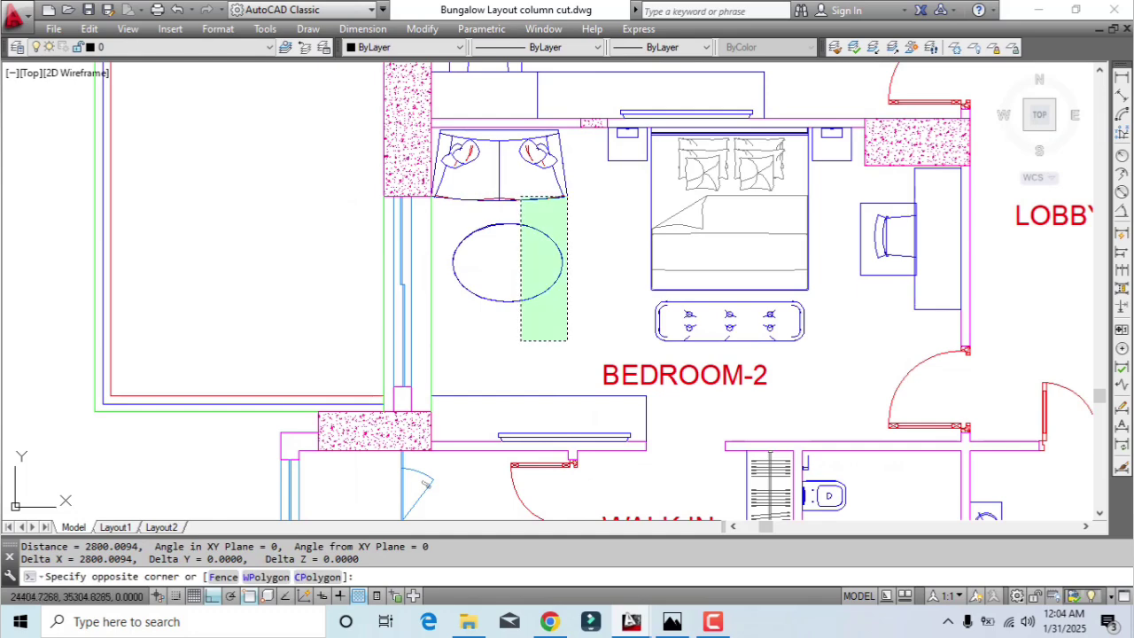
left_click(520, 193)
type("m")
key("Return")
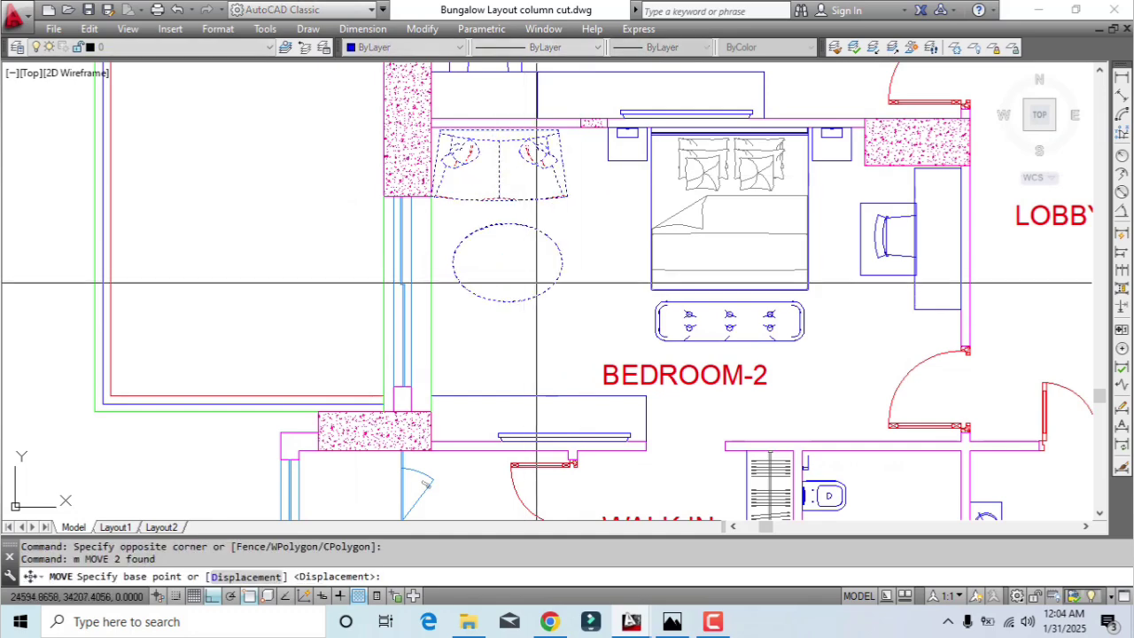
left_click(584, 225)
left_click(614, 226)
Shift the sofa and oval table slightly back towards the window, keeping the sofa clear of both the column and the bedside table
scroll(609, 269, "up", 3)
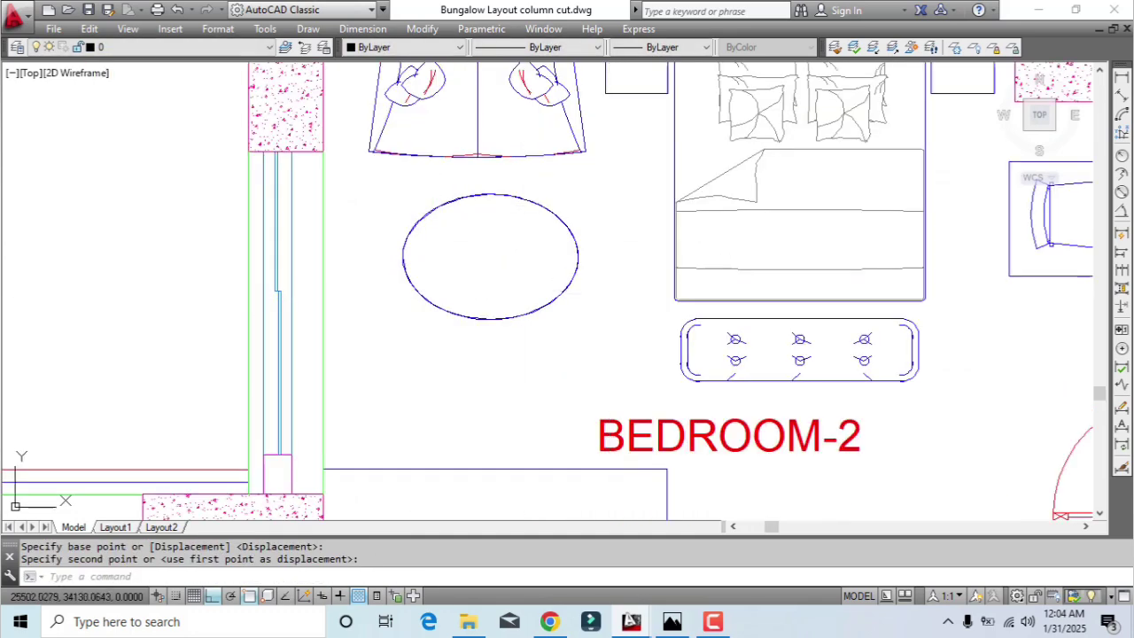
left_click(606, 301)
left_click(519, 144)
middle_click_drag(612, 235, 641, 308)
type("m")
key("Return")
left_click(636, 256)
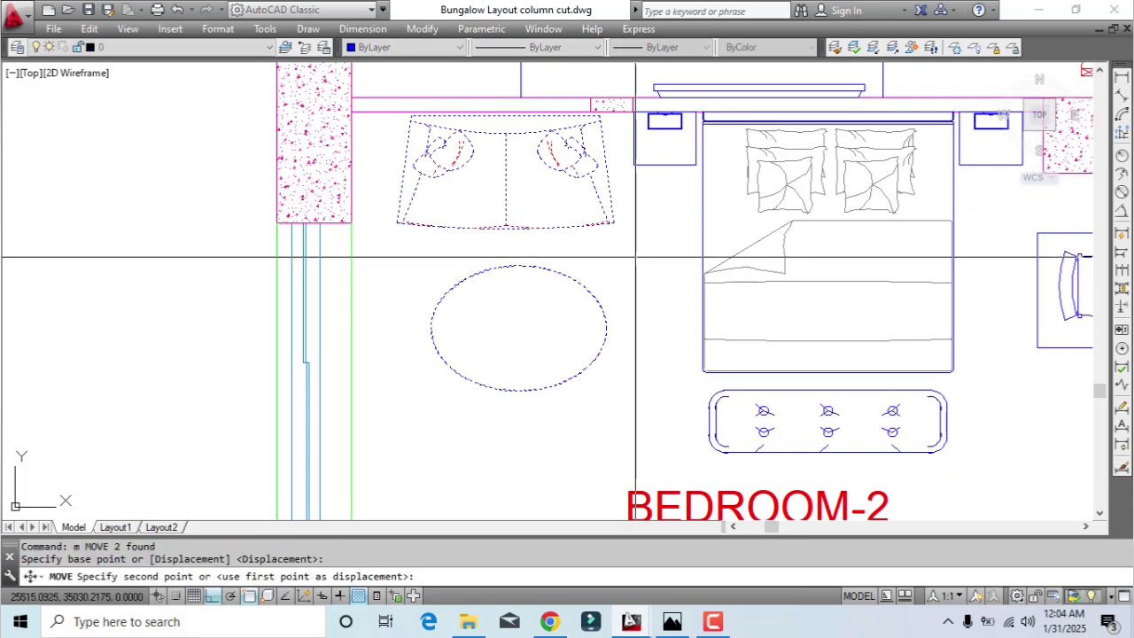
left_click(630, 257)
scroll(627, 256, "down", 4)
scroll(718, 314, "up", 2)
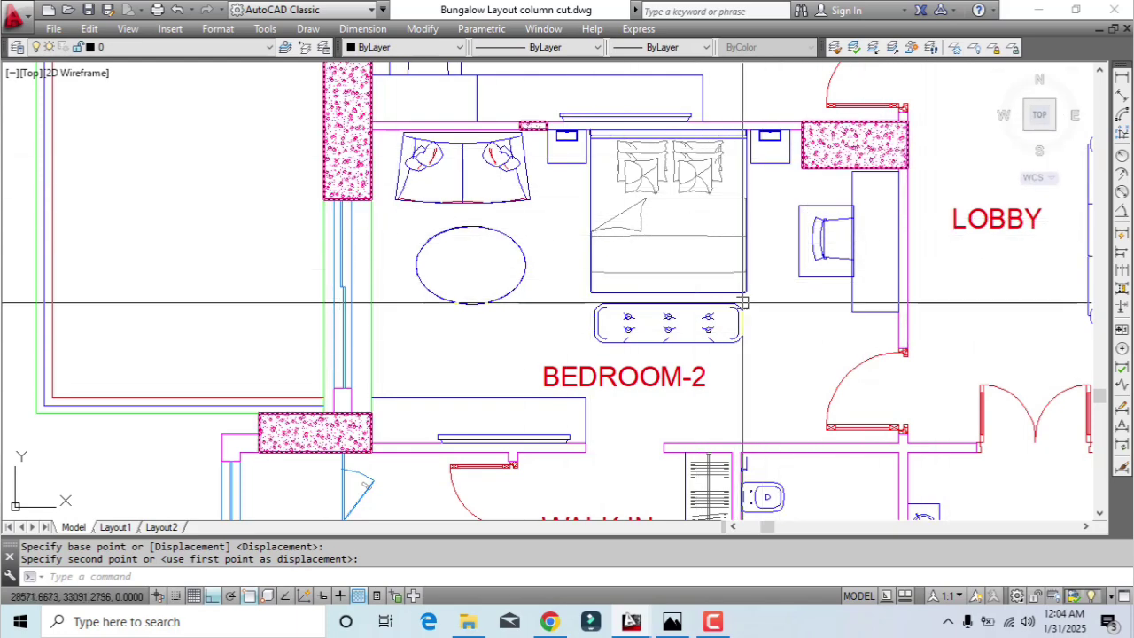
Move Bedroom-2's bed set and the bench at its foot 50 horizontally towards the window
mouse_move(791, 367)
middle_mouse_down()
mouse_move(761, 360)
mouse_move(769, 373)
middle_mouse_up()
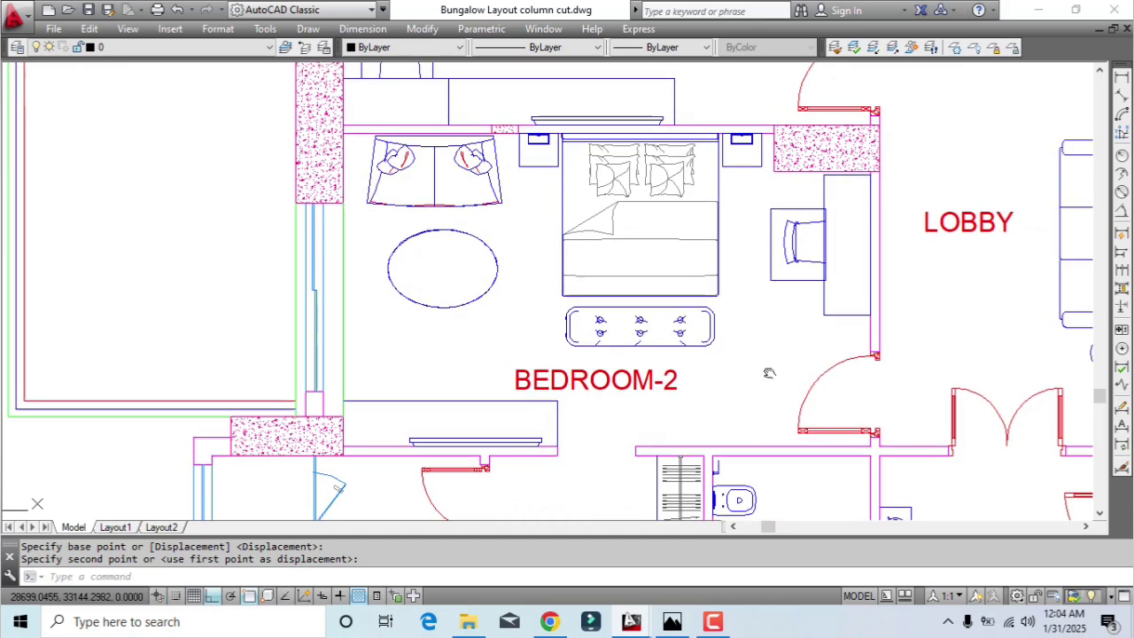
left_click(752, 203)
left_click(631, 319)
scroll(760, 374, "up", 2)
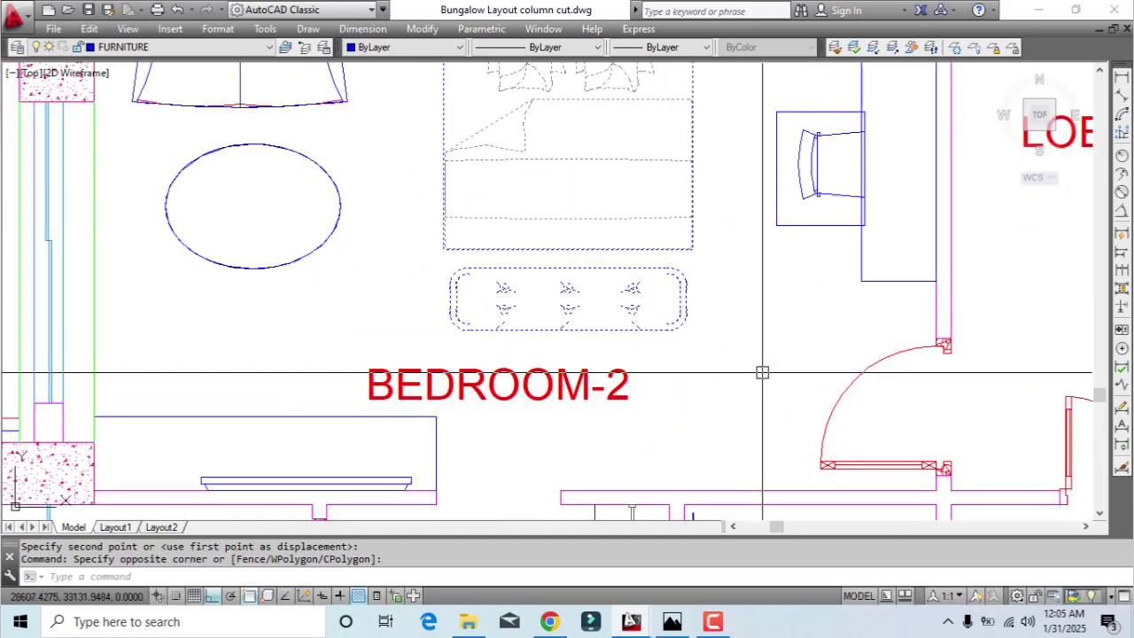
type("m")
key("Return")
left_click(776, 316)
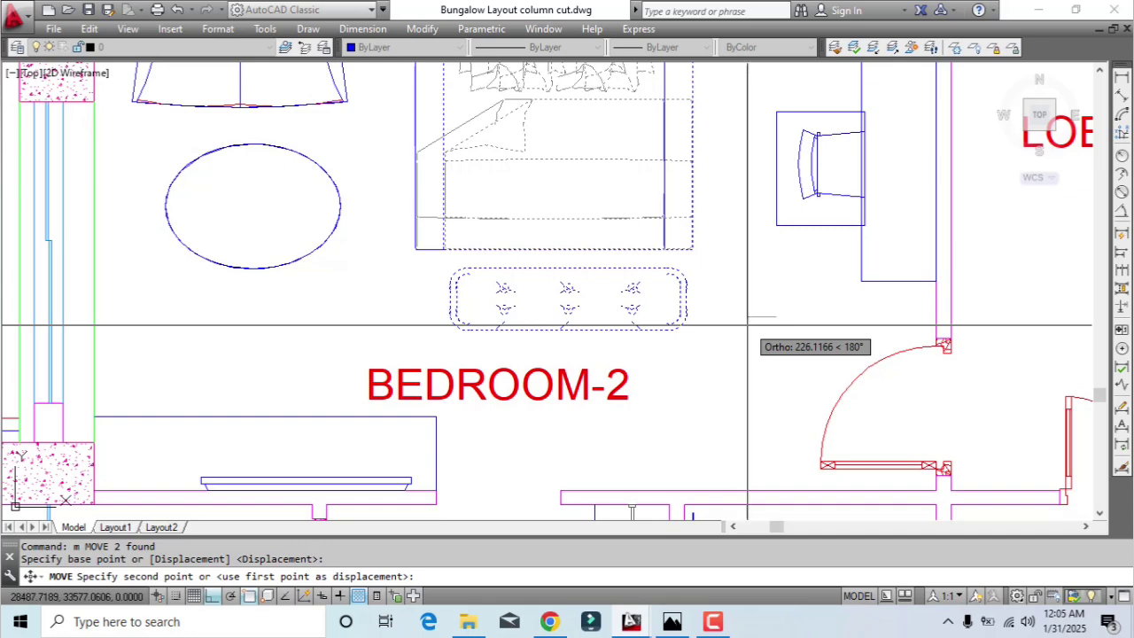
type("50")
key("Return")
scroll(747, 324, "down", 3)
scroll(767, 258, "up", 2)
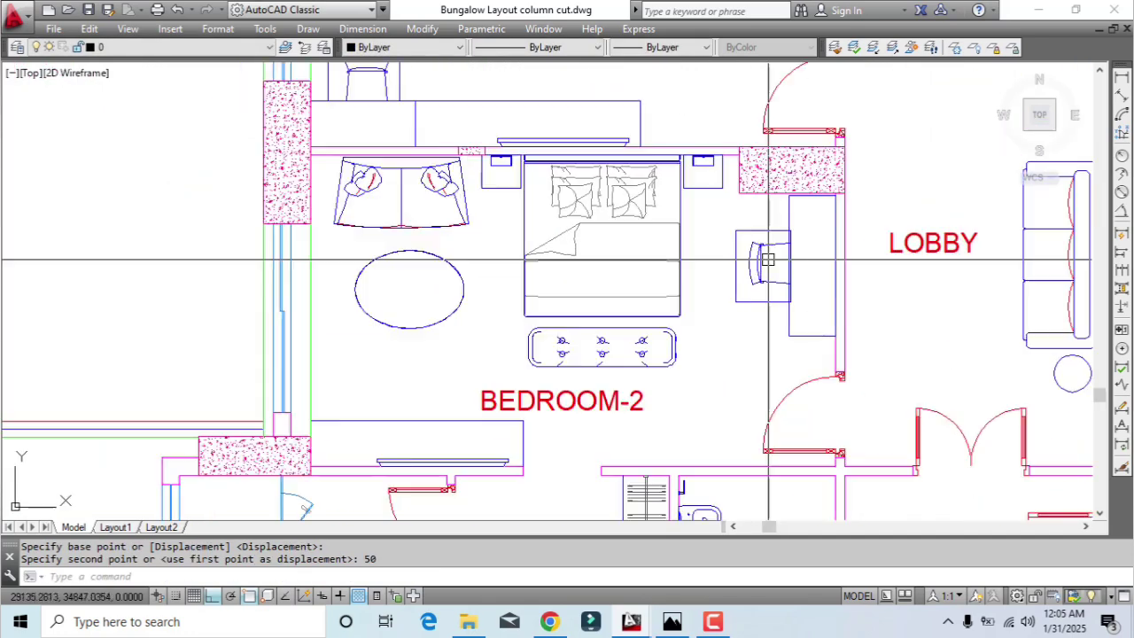
Measure from the bed's side to the lobby wall side of the study desk, and again to the desk's near edge
type("di")
key("Return")
scroll(735, 164, "up", 2)
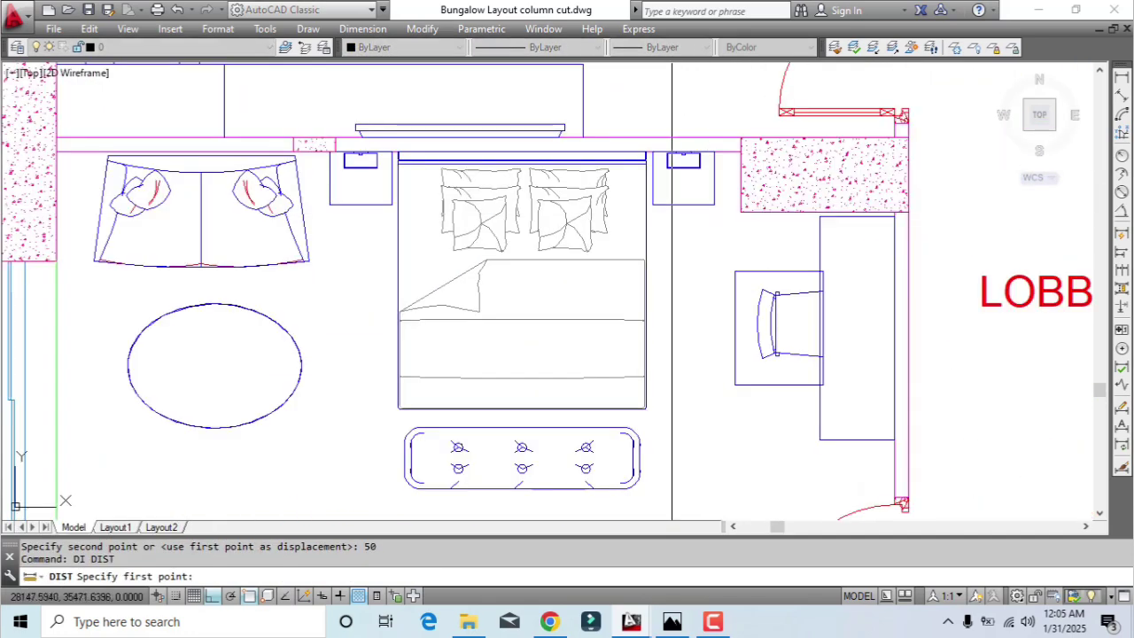
left_click(646, 236)
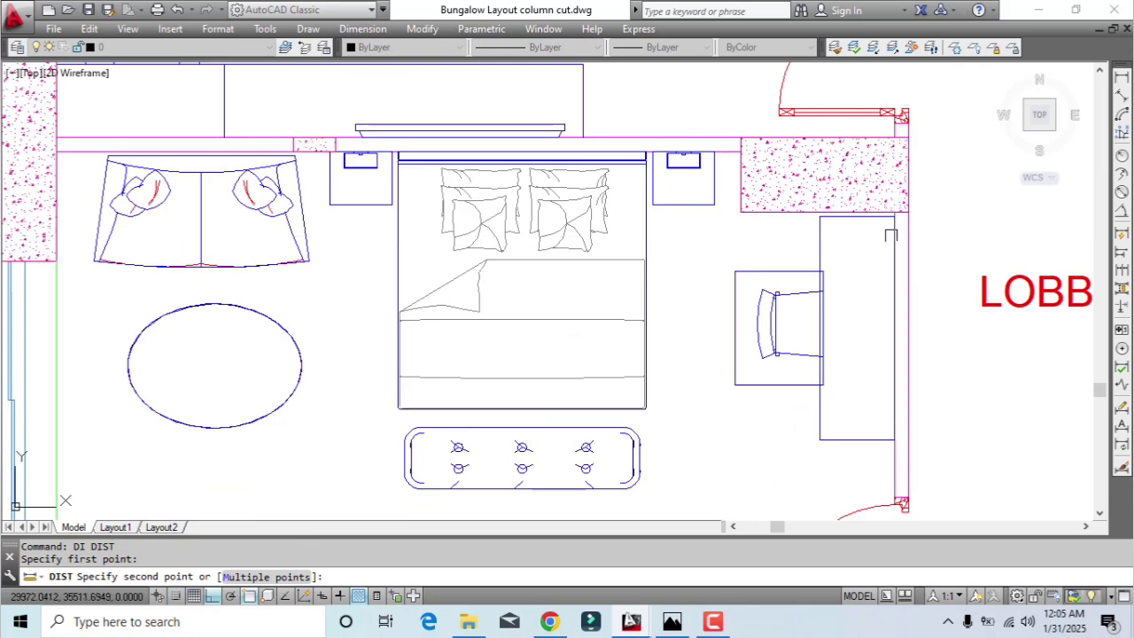
left_click(874, 238)
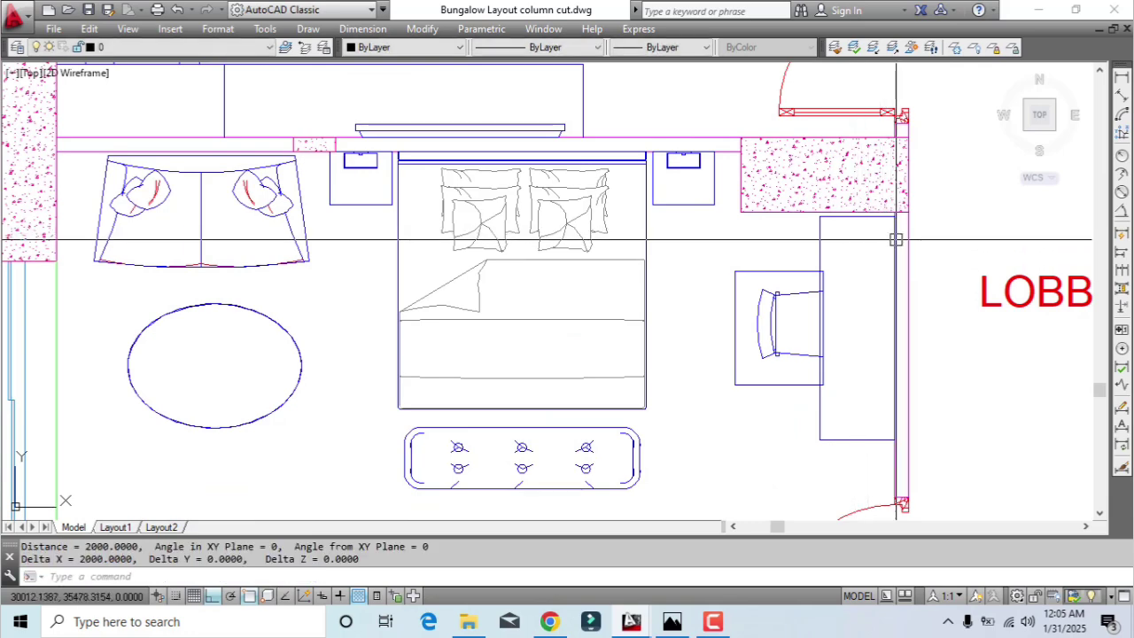
key("Return")
left_click(646, 226)
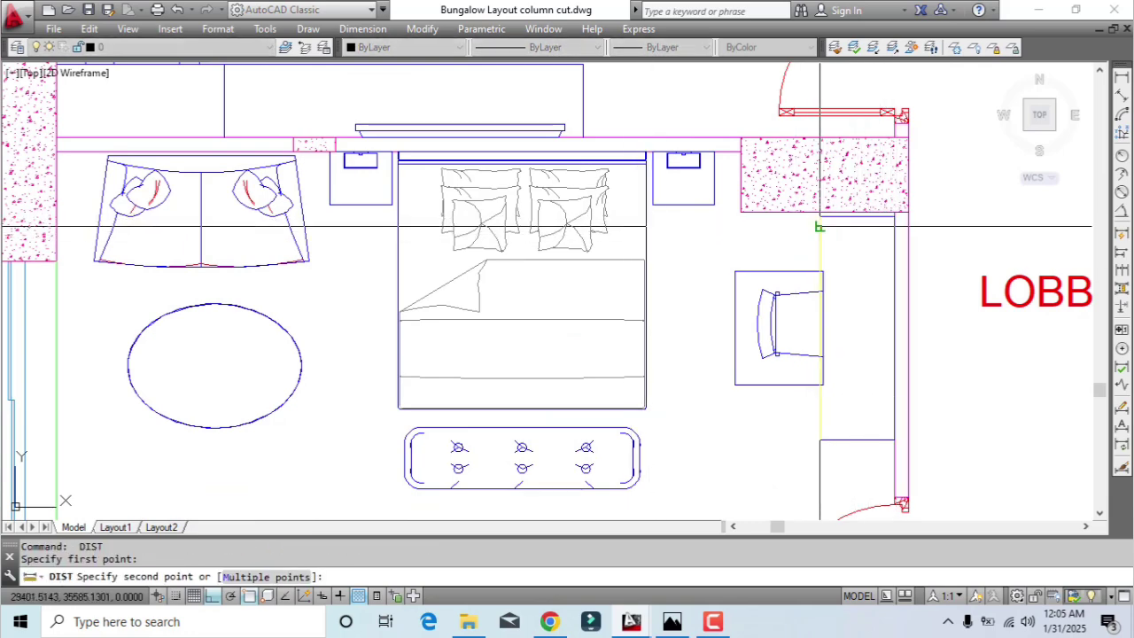
left_click(820, 228)
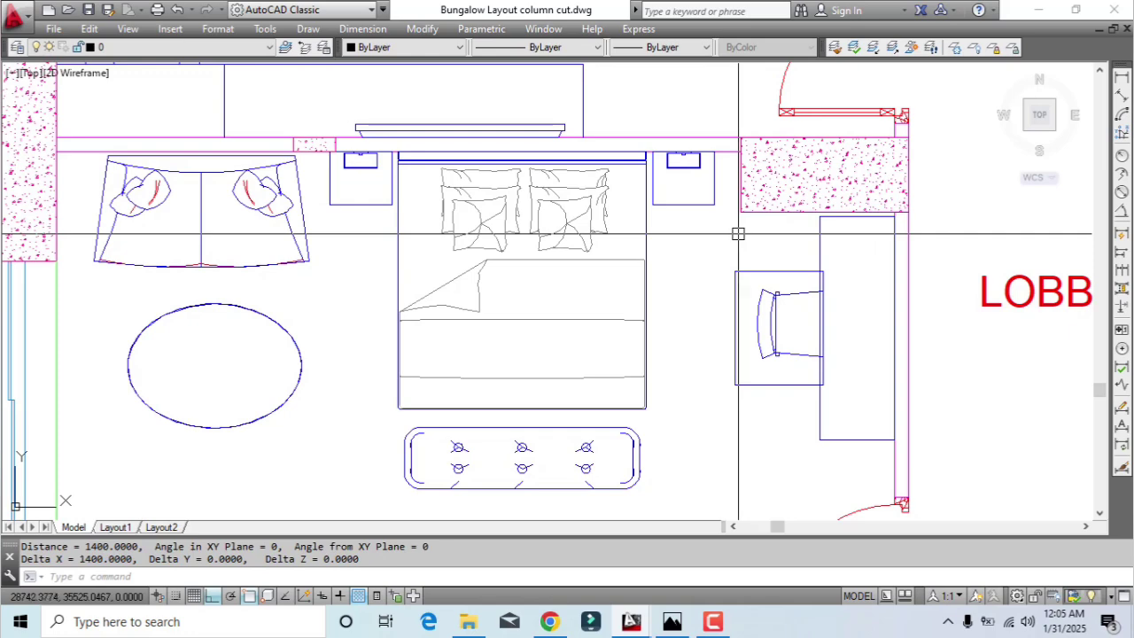
Measure the distance between the window wall's inner face and the repositioned bed again
scroll(738, 233, "down", 1)
key("Return")
scroll(336, 281, "up", 1)
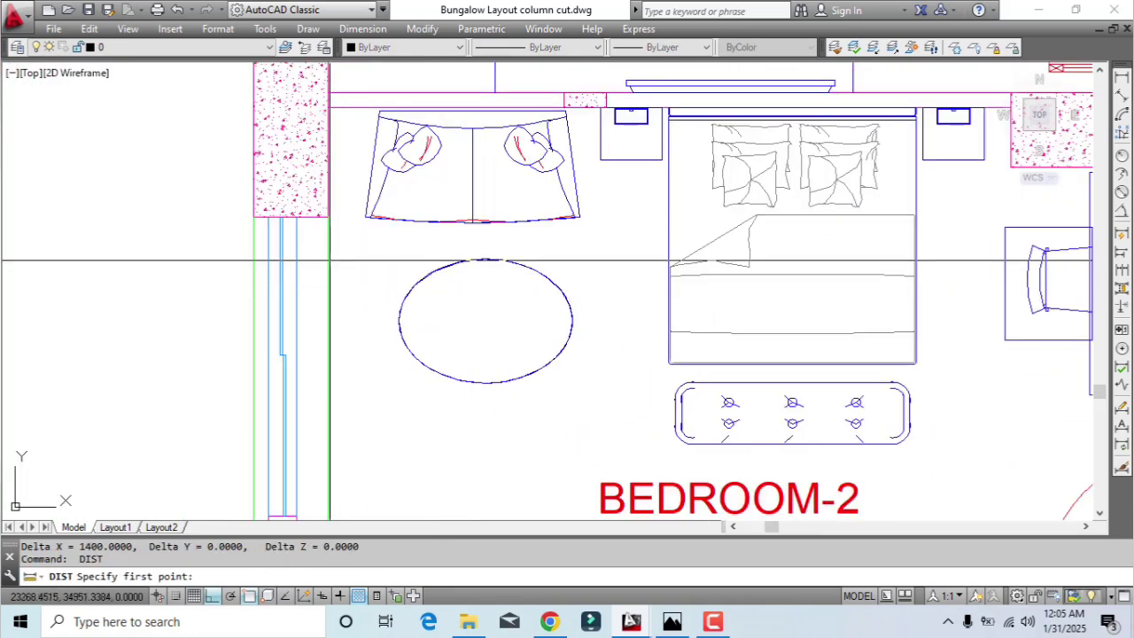
left_click(328, 256)
left_click(668, 256)
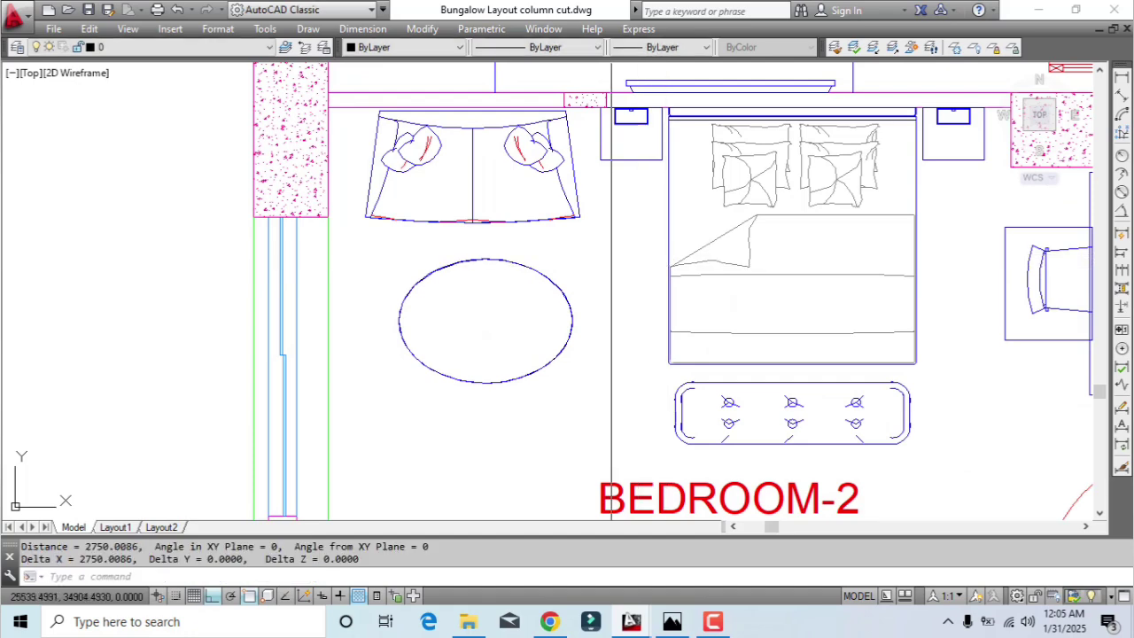
Trim the wall lines running through the column below Bedroom-2's toilet, using the column outline as the cutting edge
scroll(459, 244, "down", 4)
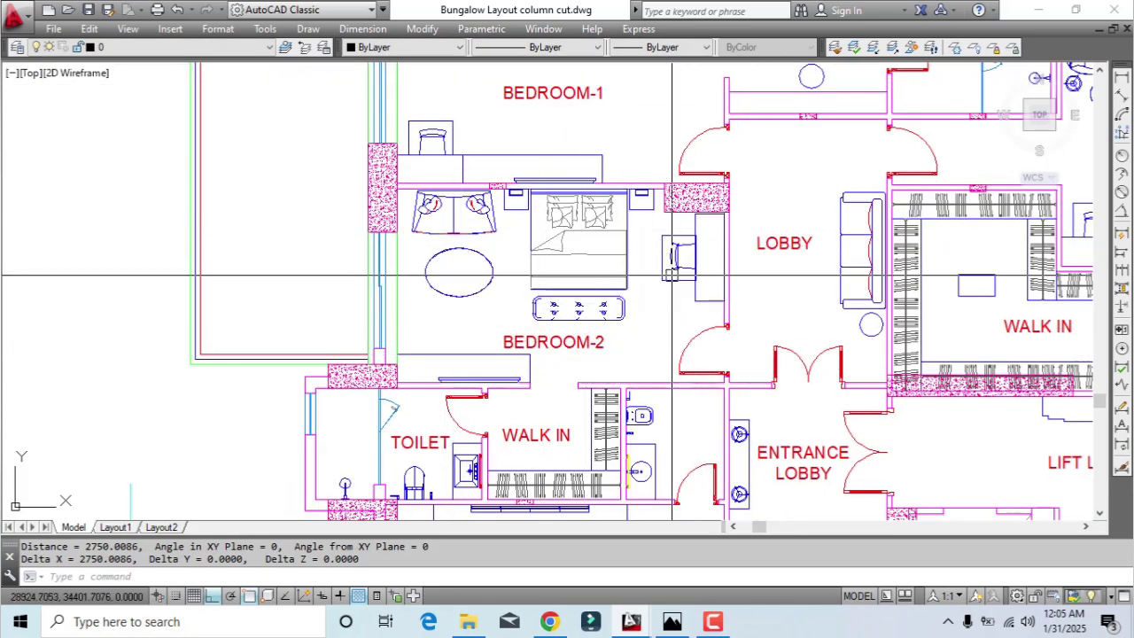
scroll(682, 248, "up", 3)
middle_click_drag(325, 440, 325, 319)
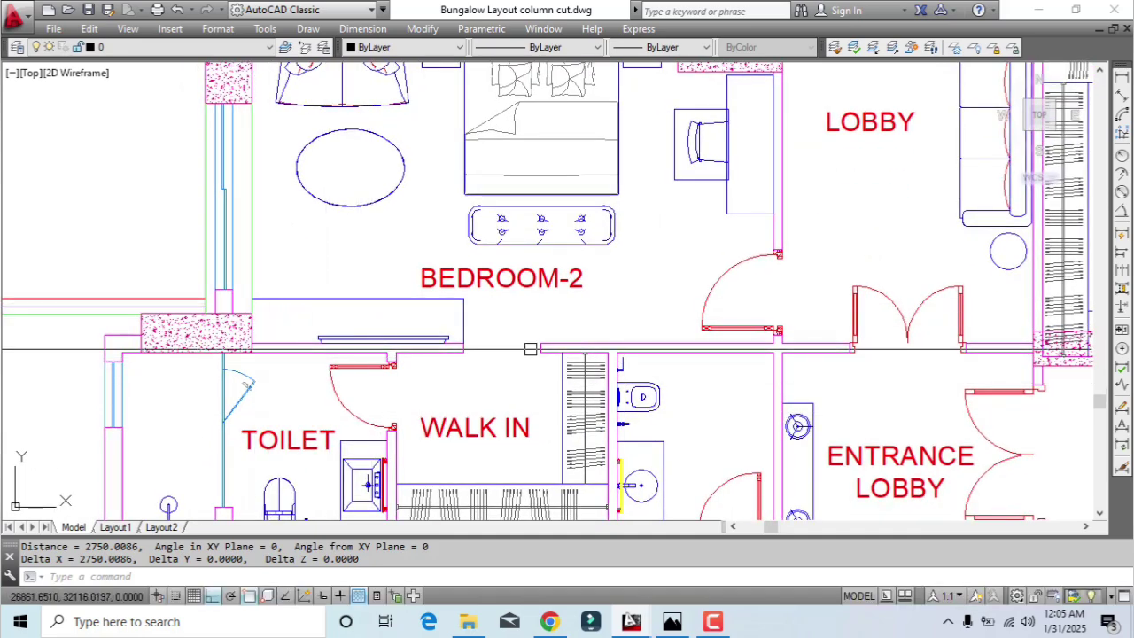
mouse_move(534, 396)
middle_mouse_down()
mouse_move(526, 359)
mouse_move(597, 331)
middle_mouse_up()
mouse_move(705, 412)
middle_mouse_down()
mouse_move(708, 362)
mouse_move(725, 337)
middle_mouse_up()
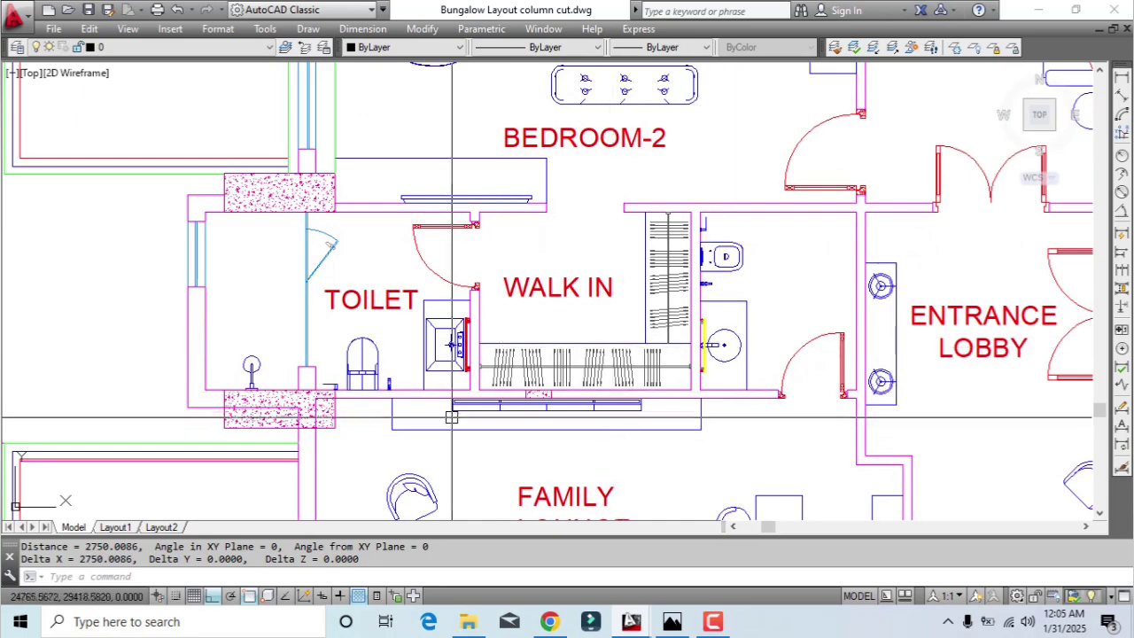
scroll(320, 381, "up", 3)
scroll(357, 368, "down", 3)
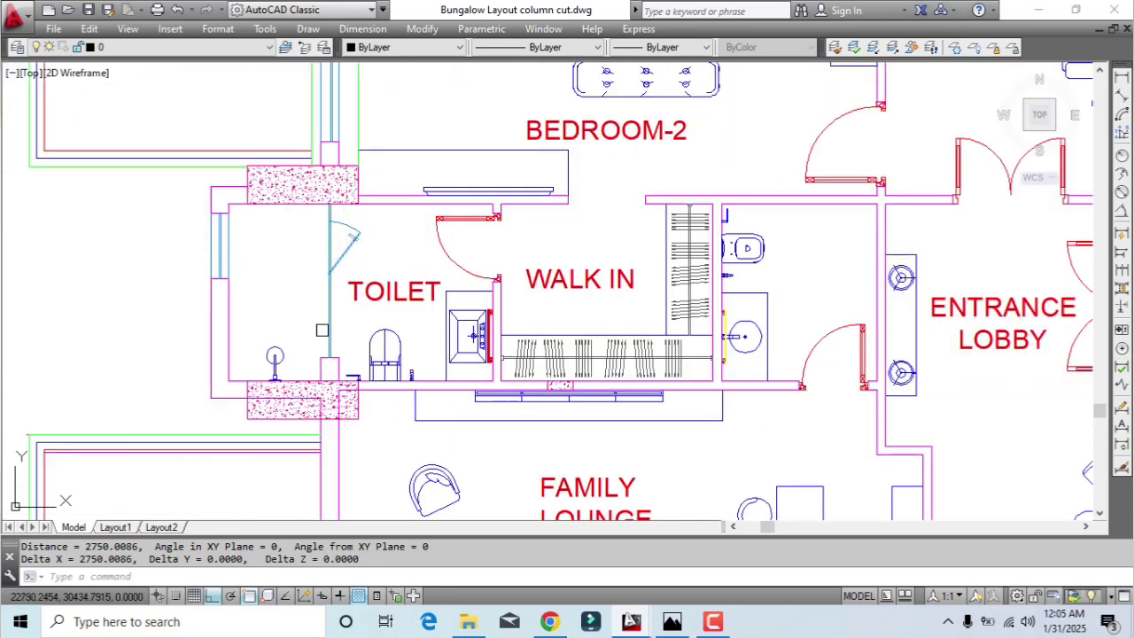
scroll(321, 329, "up", 6)
type("tr")
key("Return")
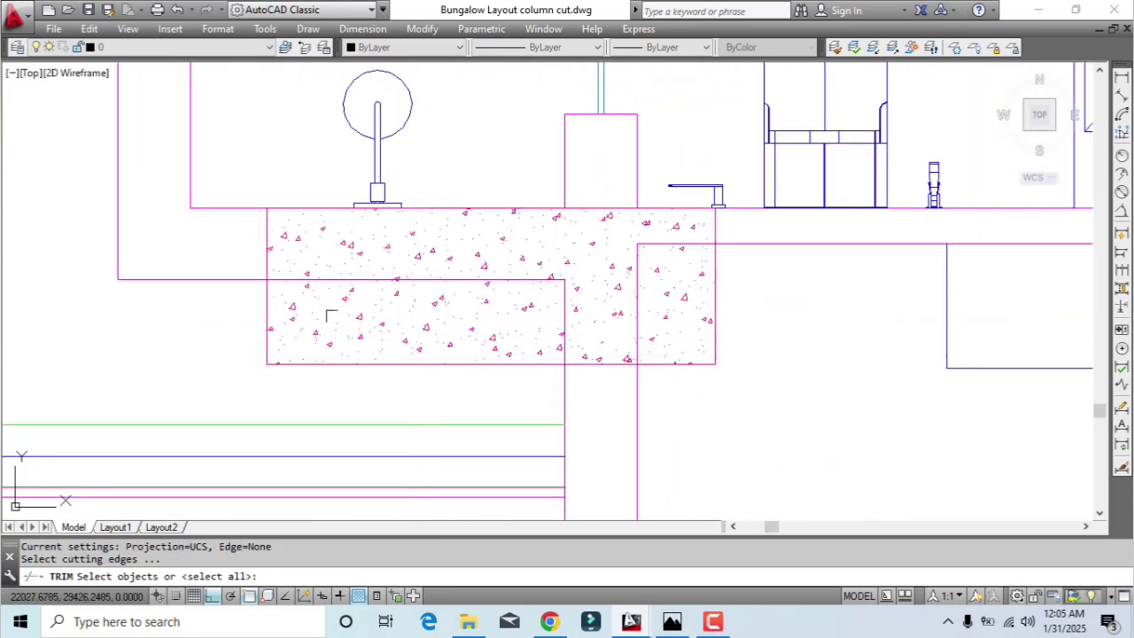
scroll(259, 302, "up", 3)
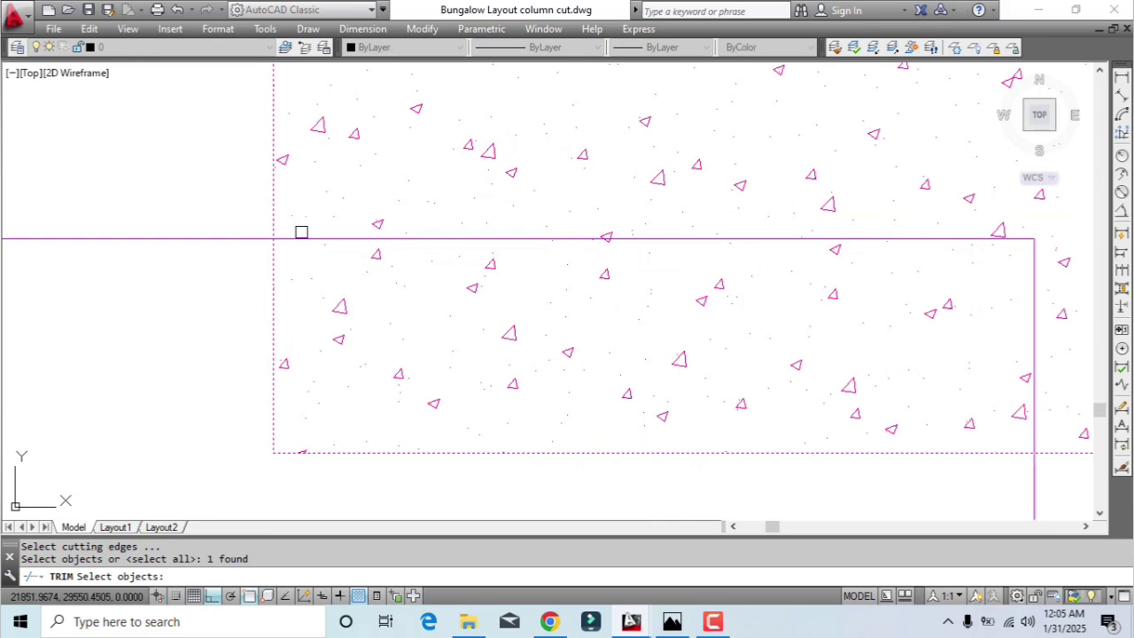
left_click(300, 239)
scroll(300, 242, "down", 2)
scroll(716, 226, "up", 3)
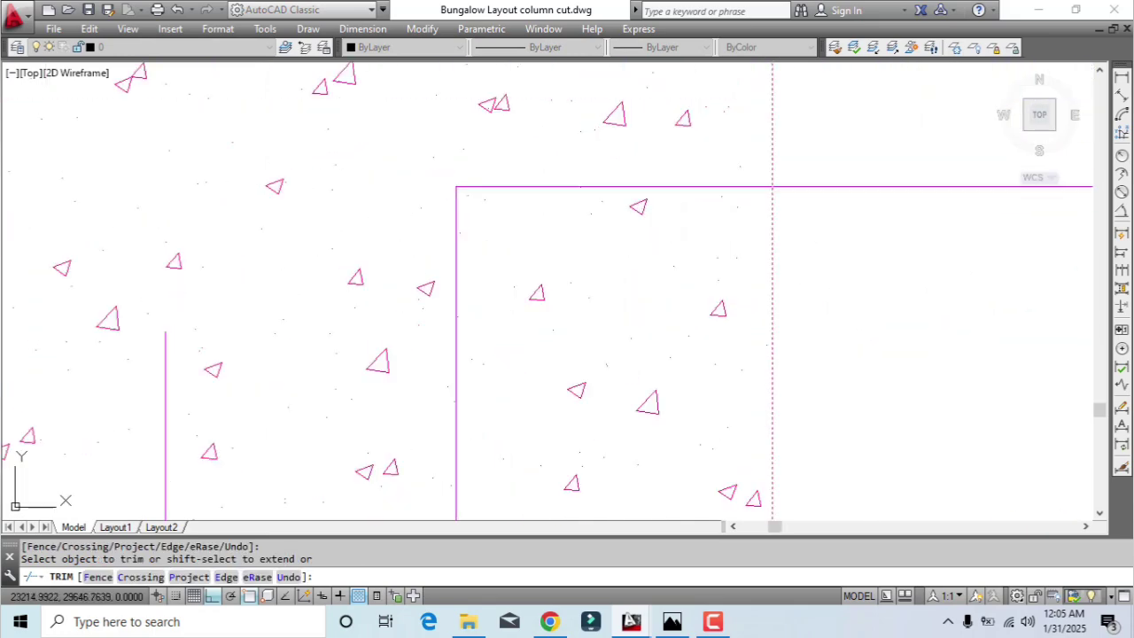
scroll(611, 377, "down", 2)
scroll(602, 375, "up", 3)
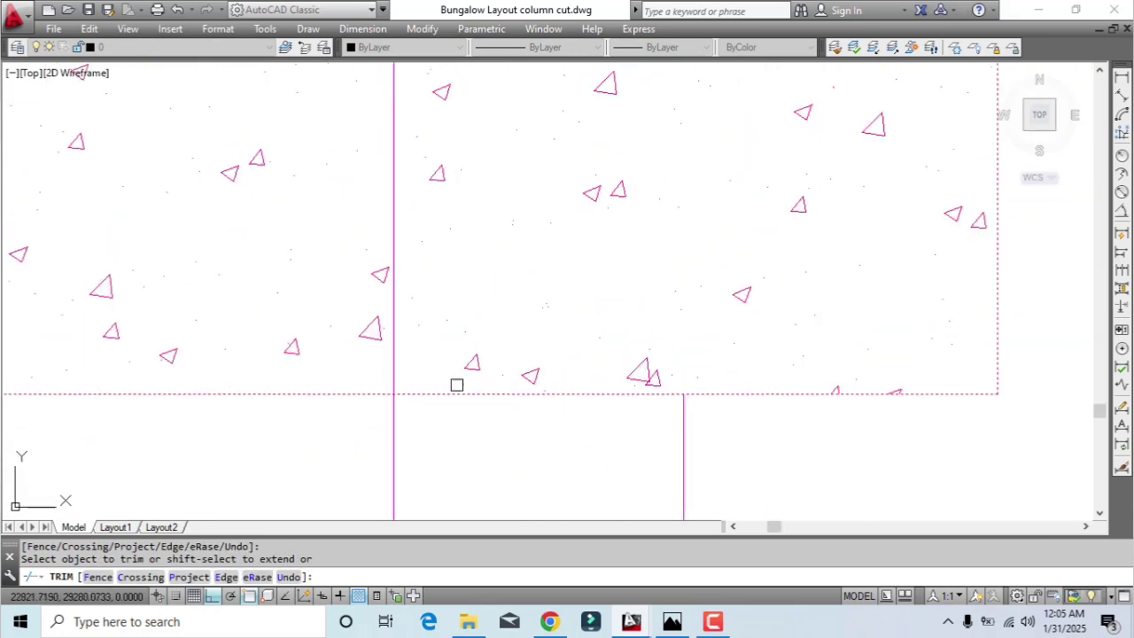
left_click(393, 379)
scroll(392, 379, "down", 2)
scroll(443, 350, "up", 4)
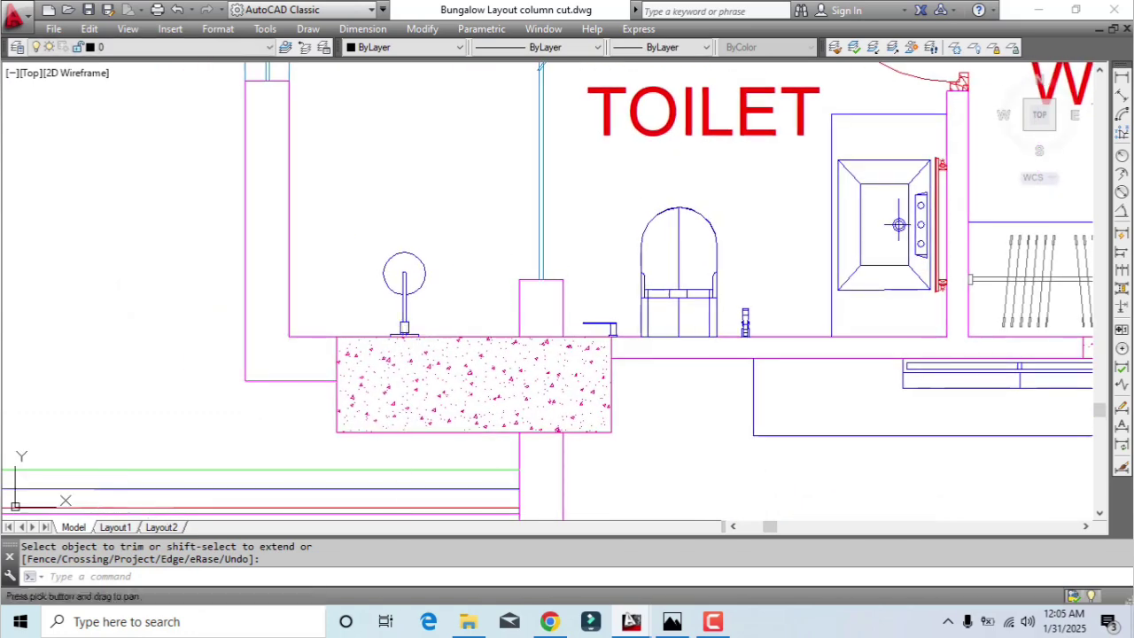
scroll(442, 350, "down", 2)
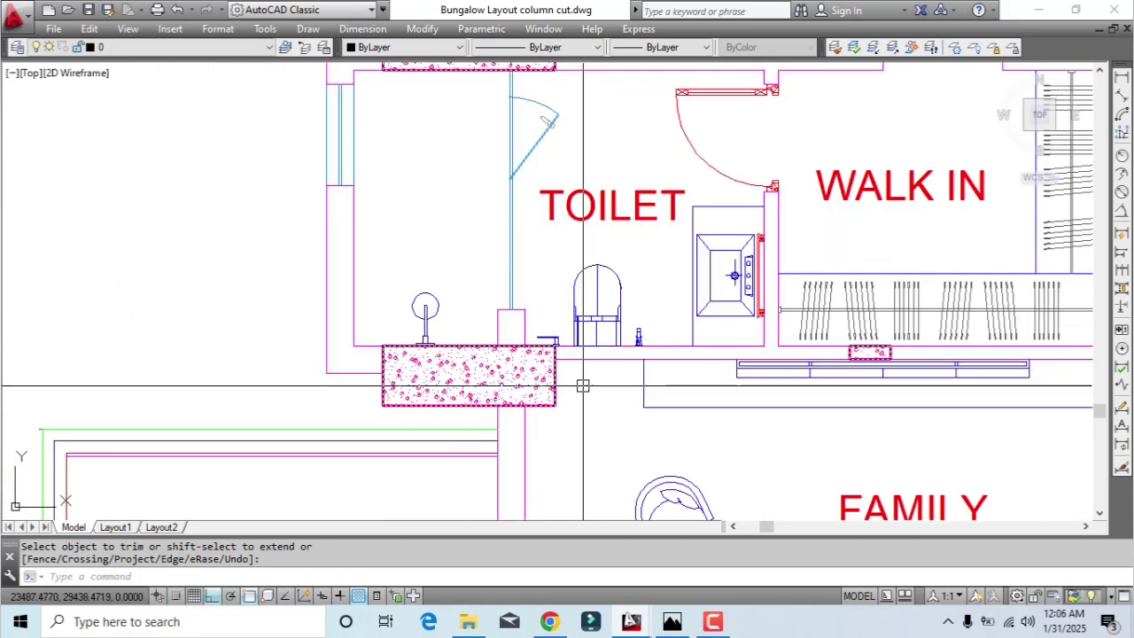
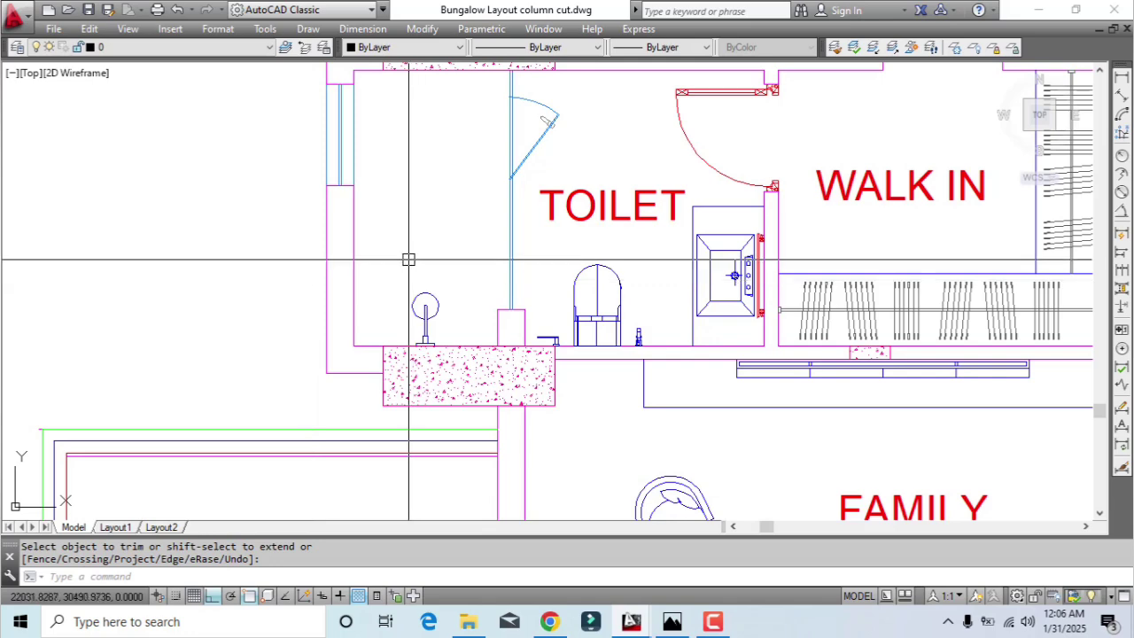
Draw a horizontal construction line along the toilet wall's inner face, level with the column's upper edge
scroll(416, 297, "up", 2)
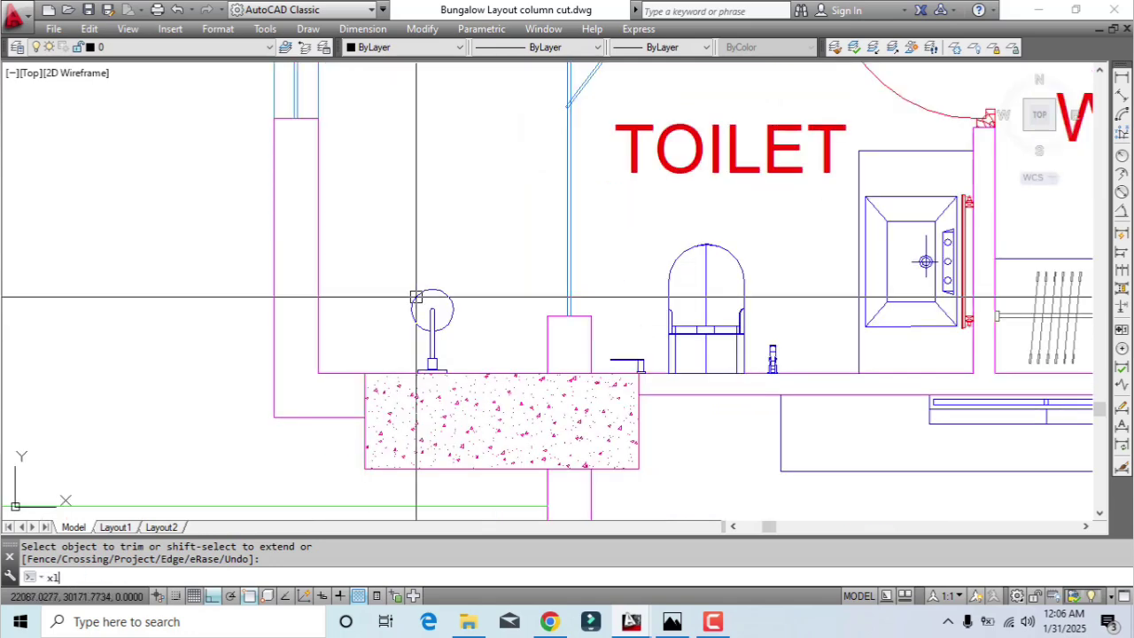
key("Return")
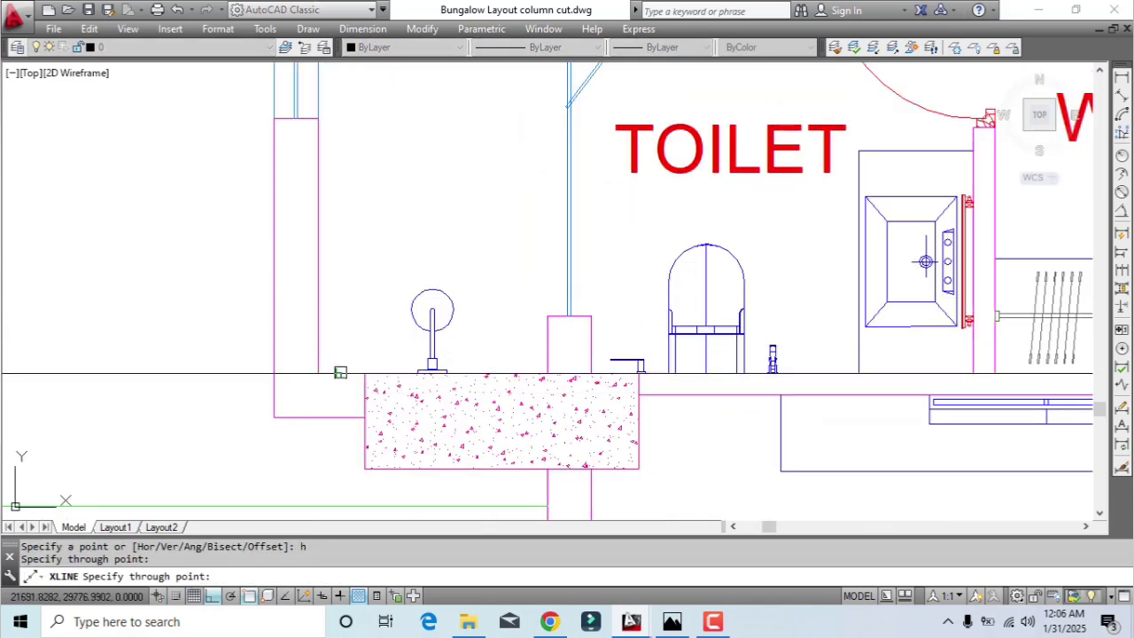
left_click(340, 372)
key("Return")
Offset the horizontal construction line 115 into the toilet, above the column
type("o")
key("Return")
type("115")
key("Return")
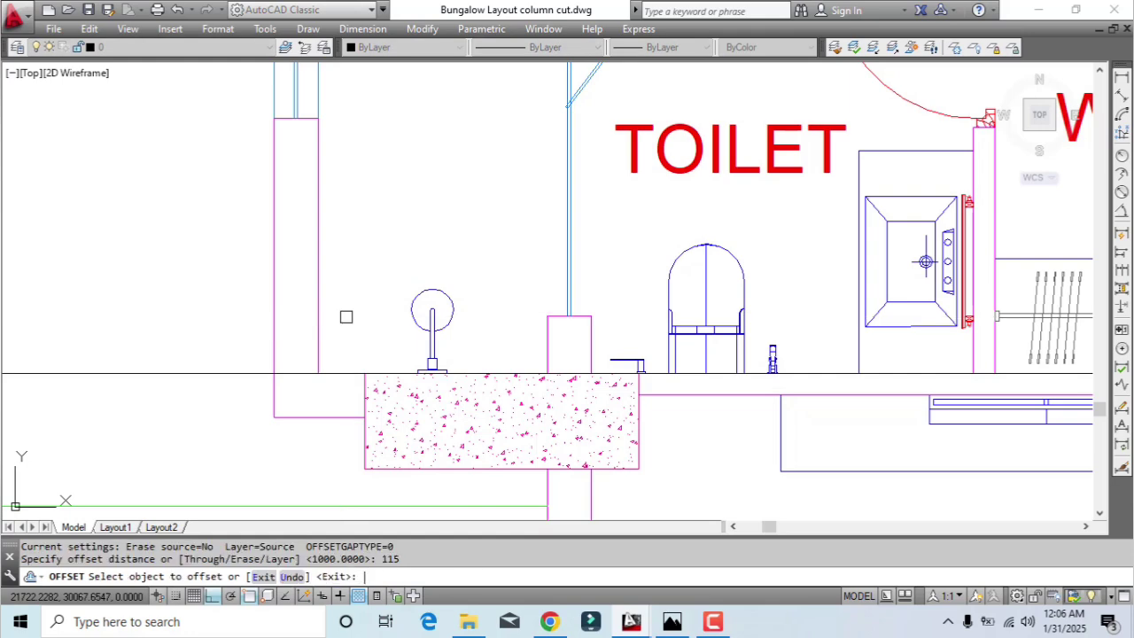
left_click(236, 373)
left_click(361, 347)
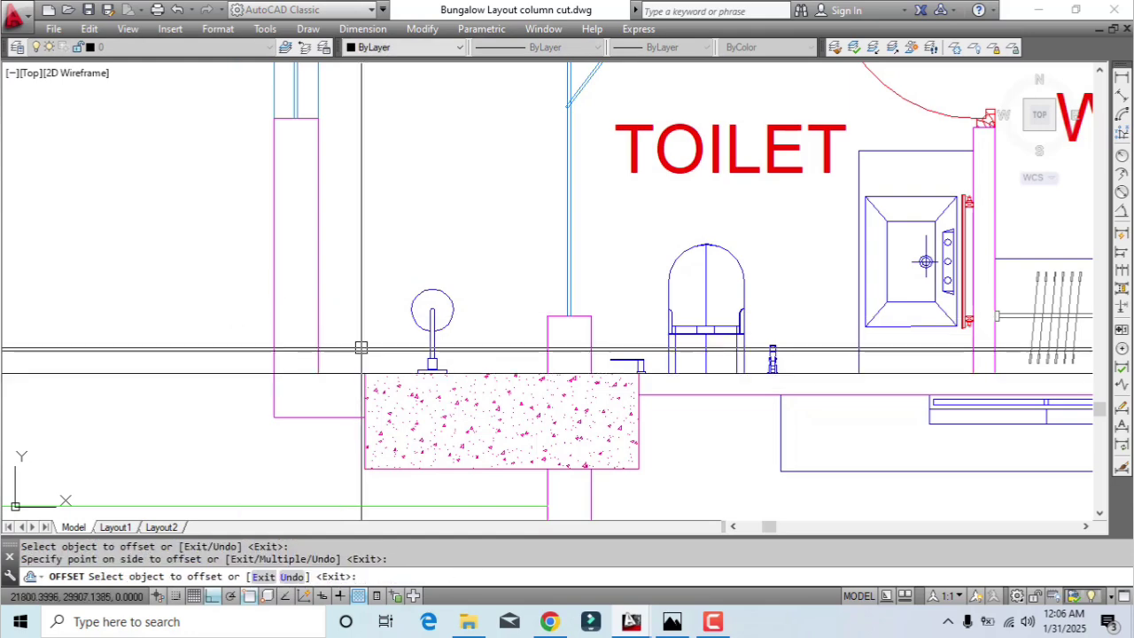
Trim the offset line so it spans only between the shower area's outer wall and the pier at the glass partition
scroll(364, 369, "up", 2)
type("tr")
key("Return")
left_click(335, 308)
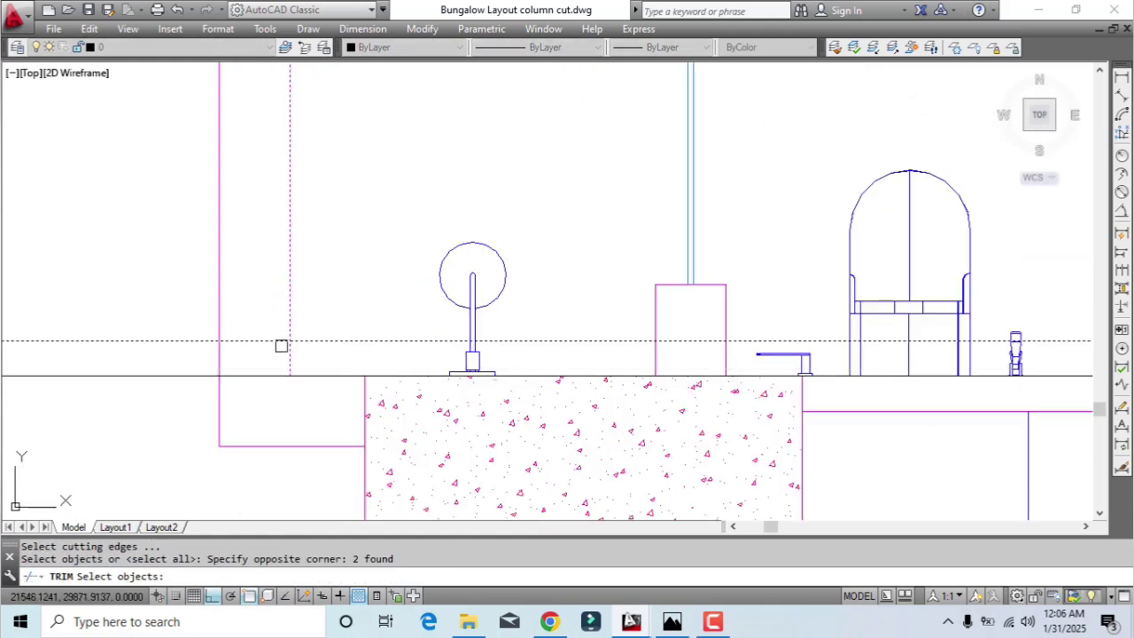
key("Return")
left_click(642, 342)
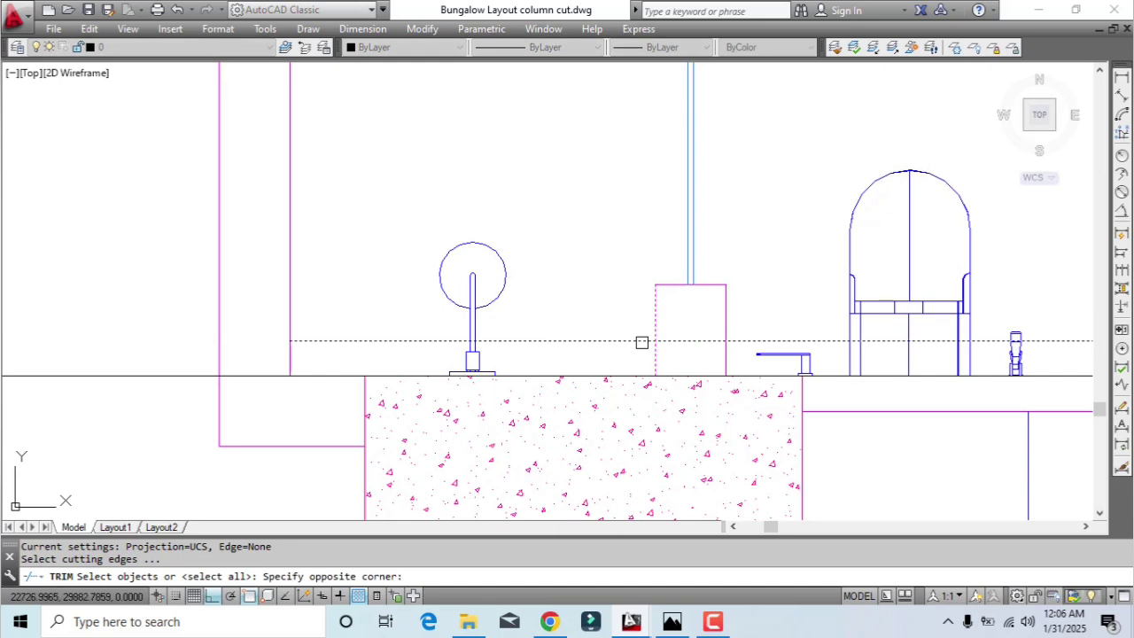
left_click(677, 353)
key("Return")
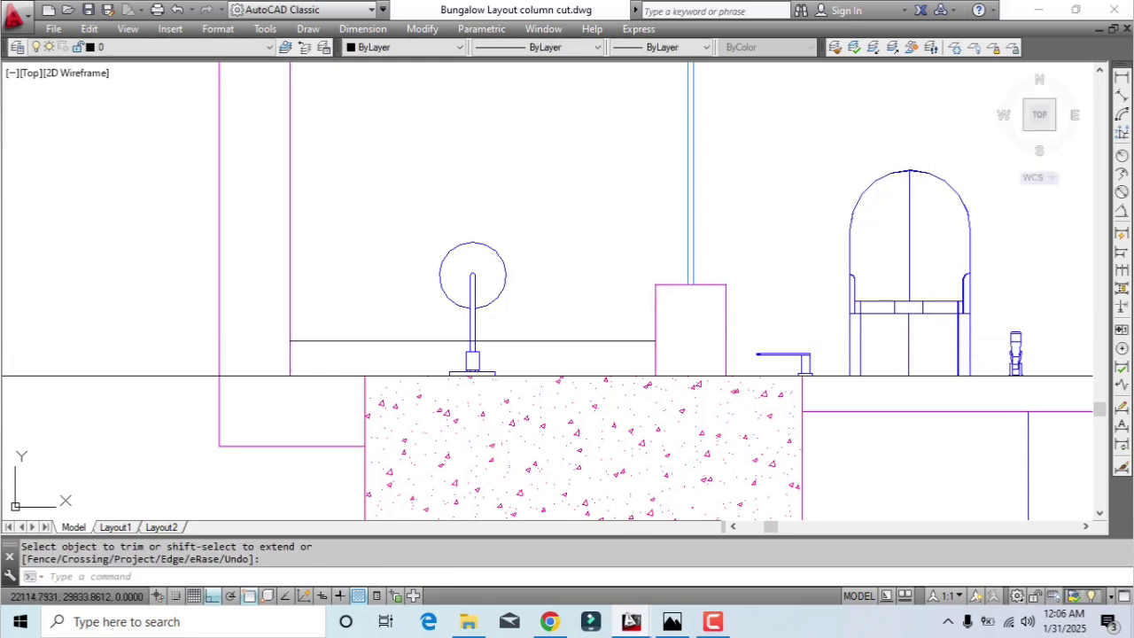
Erase the original horizontal construction line and match the new wall line's properties to the magenta wall line
middle_click_drag(246, 430, 314, 374)
left_click(406, 344)
left_click(383, 301)
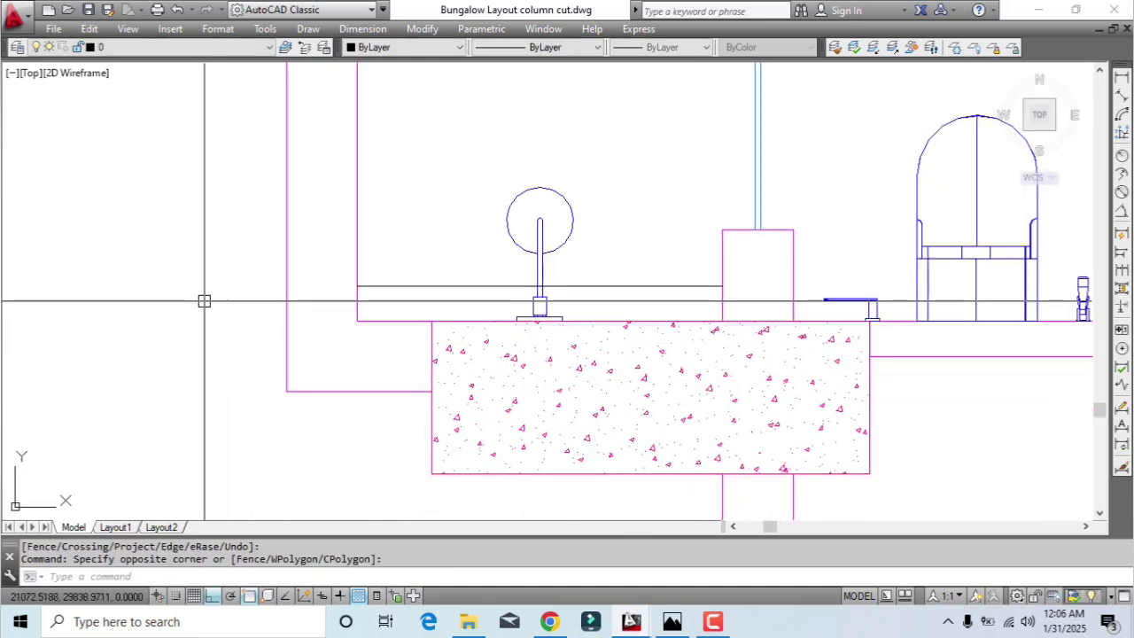
type("ma")
key("Return")
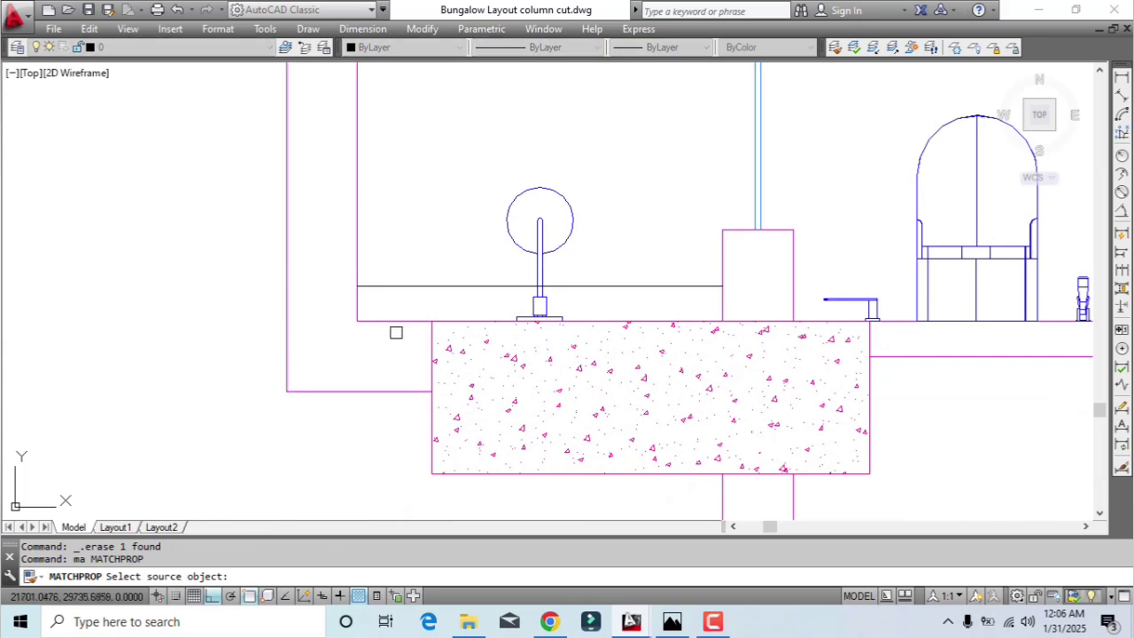
left_click(405, 317)
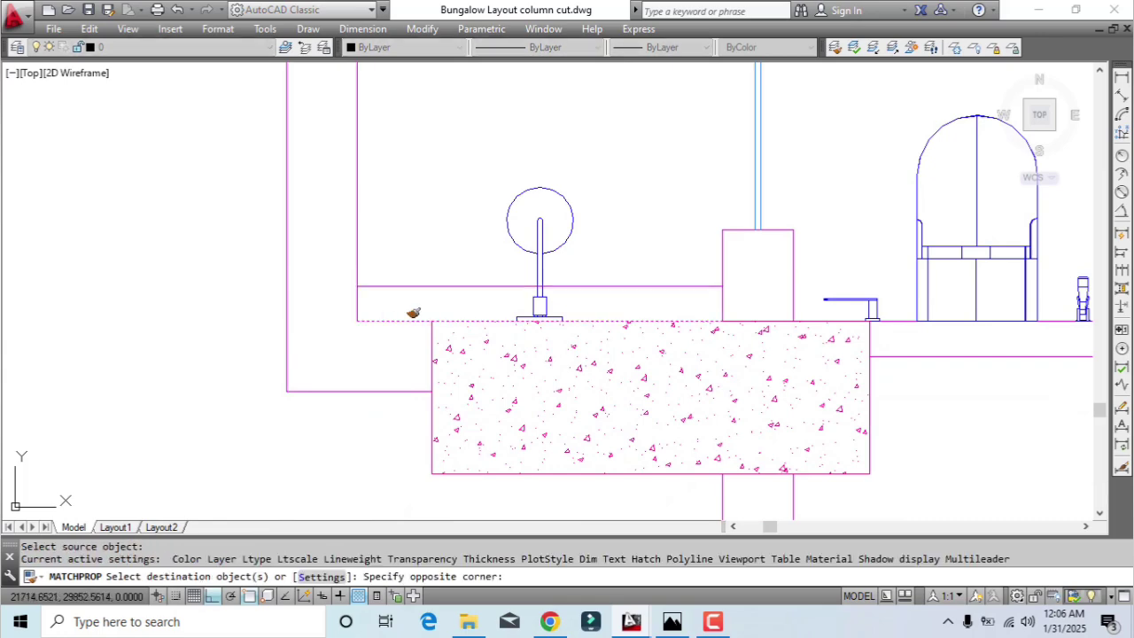
key("Return")
Move the shower fixture up so its base sits on the new wall line
left_click(597, 190)
left_click(546, 218)
scroll(538, 300, "up", 4)
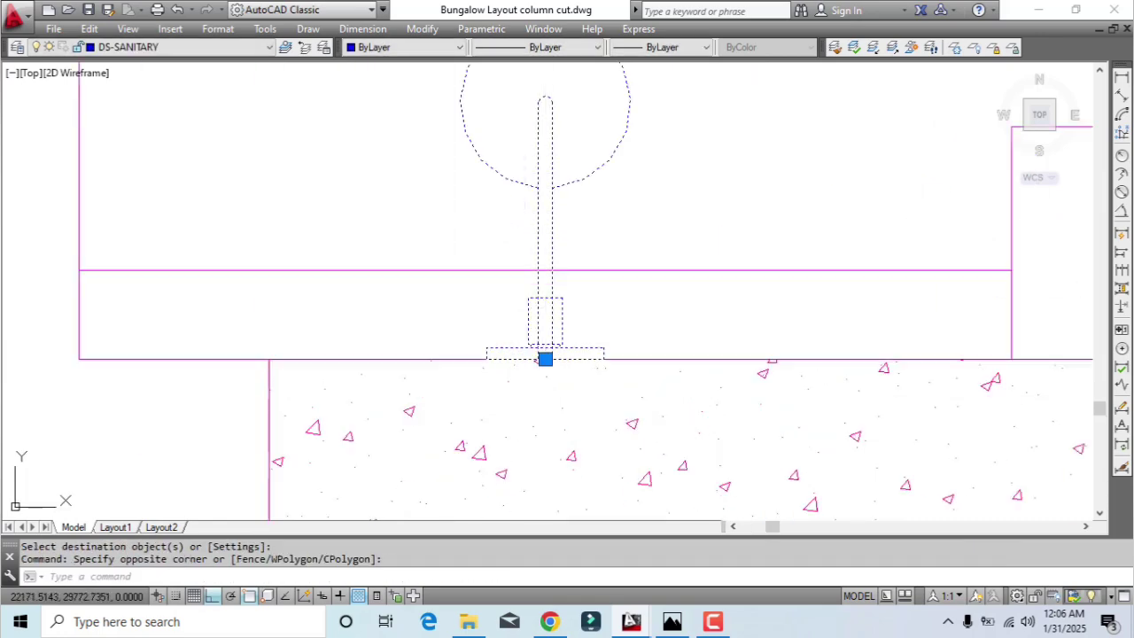
left_click(545, 358)
scroll(499, 265, "down", 4)
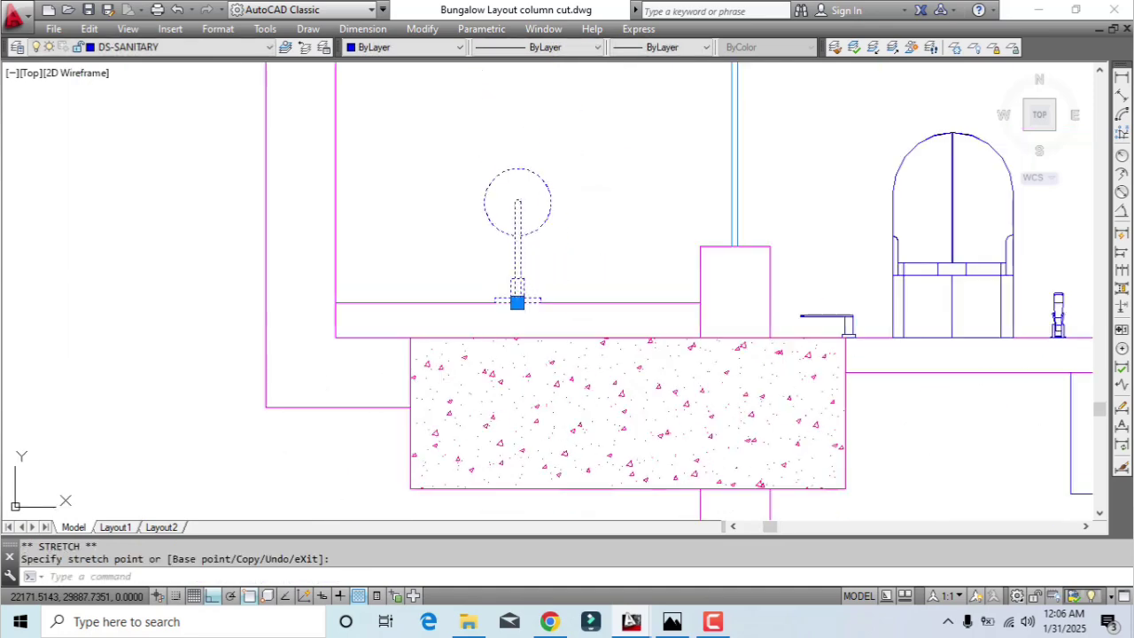
key("Escape")
key("Escape")
Shorten the pier's shower-side edge so it ends at the new wall line
scroll(441, 320, "down", 5)
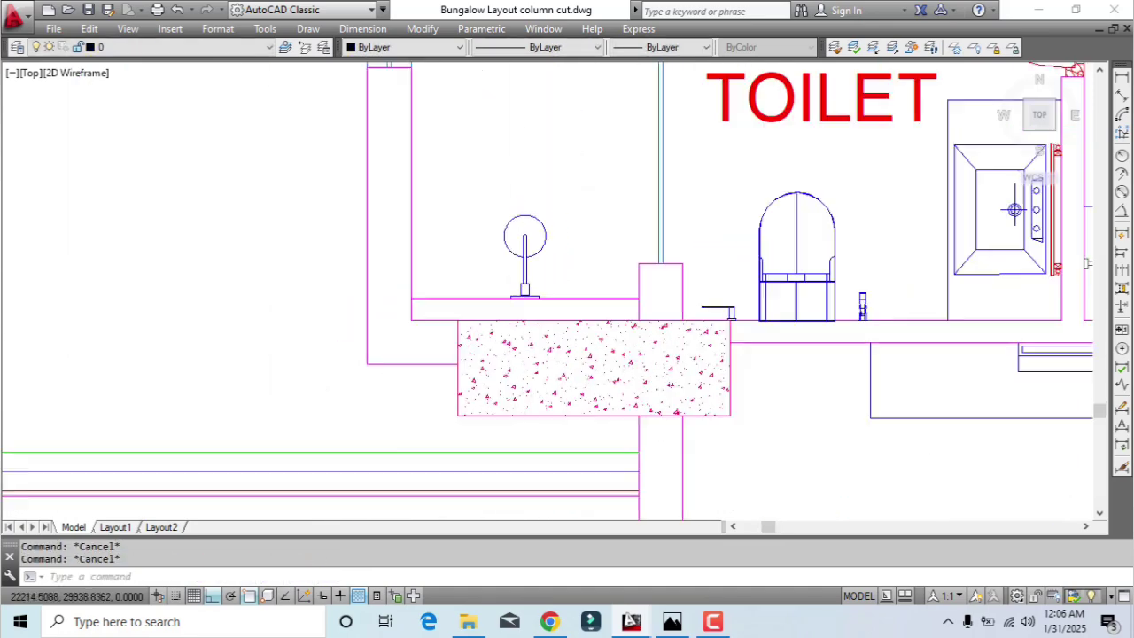
scroll(473, 379, "up", 6)
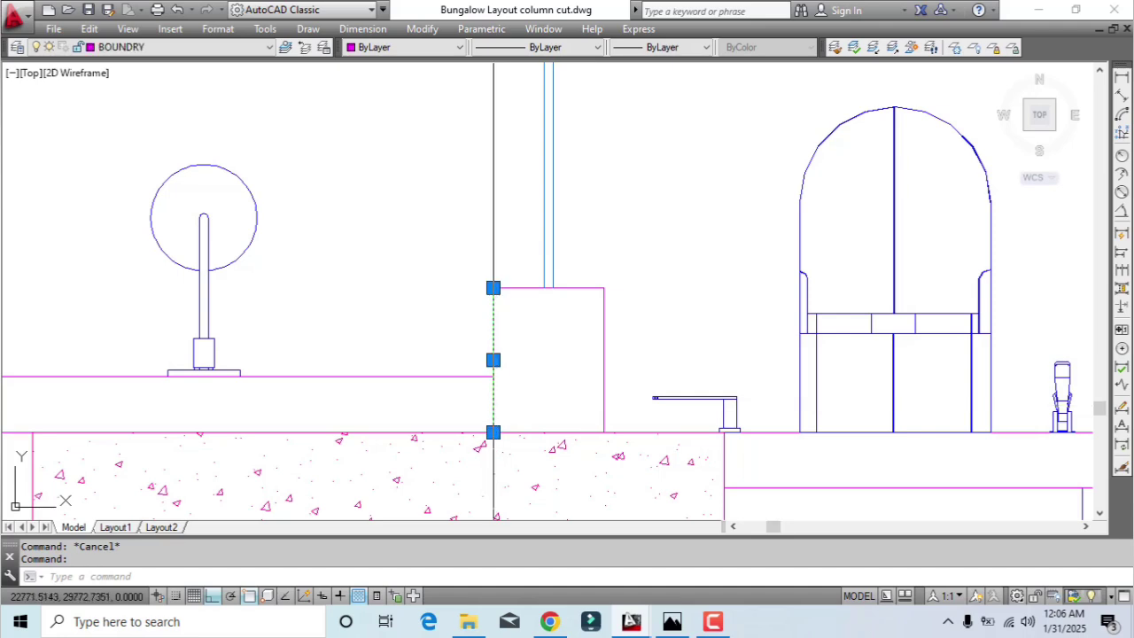
key("Escape")
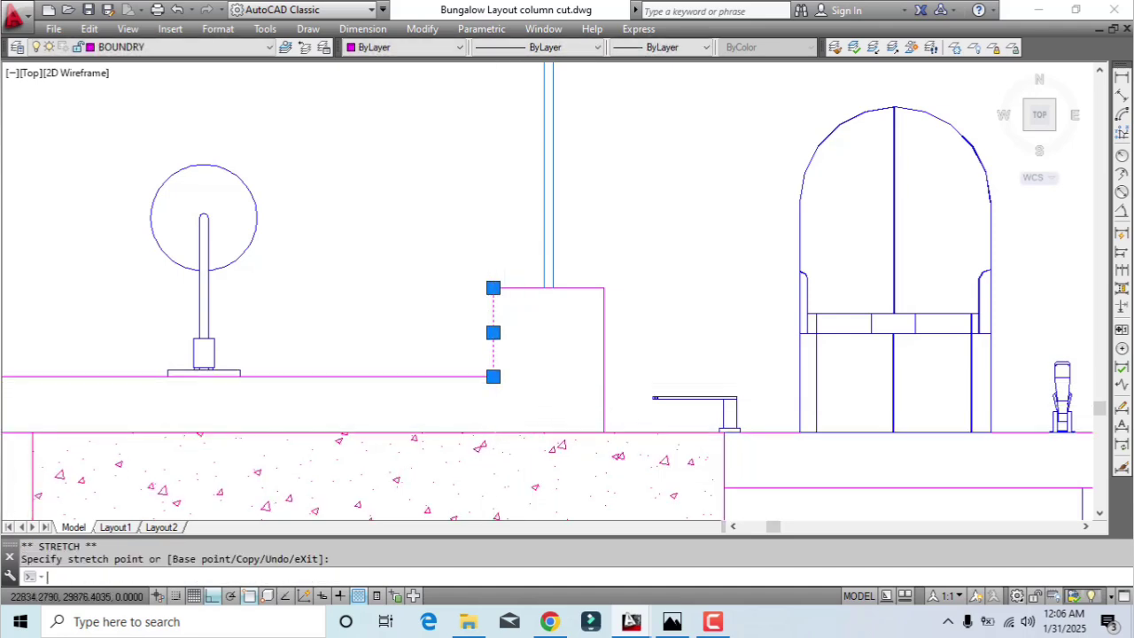
scroll(522, 384, "down", 2)
key("Escape")
scroll(534, 398, "down", 2)
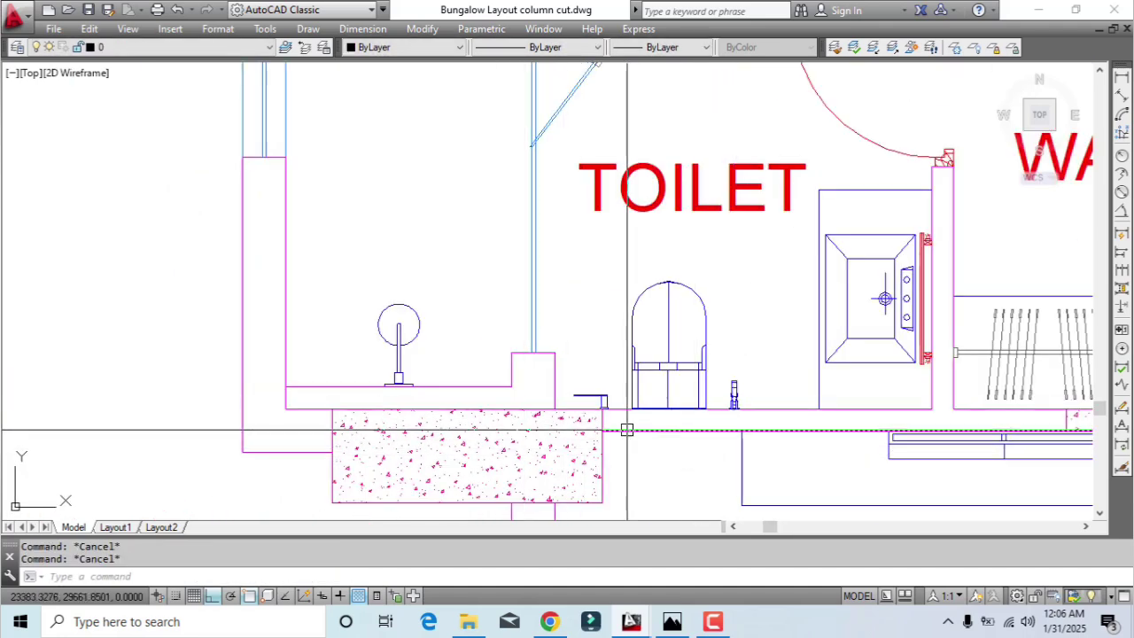
Measure the thickness of the wall behind the WC, beside the column
middle_click_drag(626, 431, 595, 414)
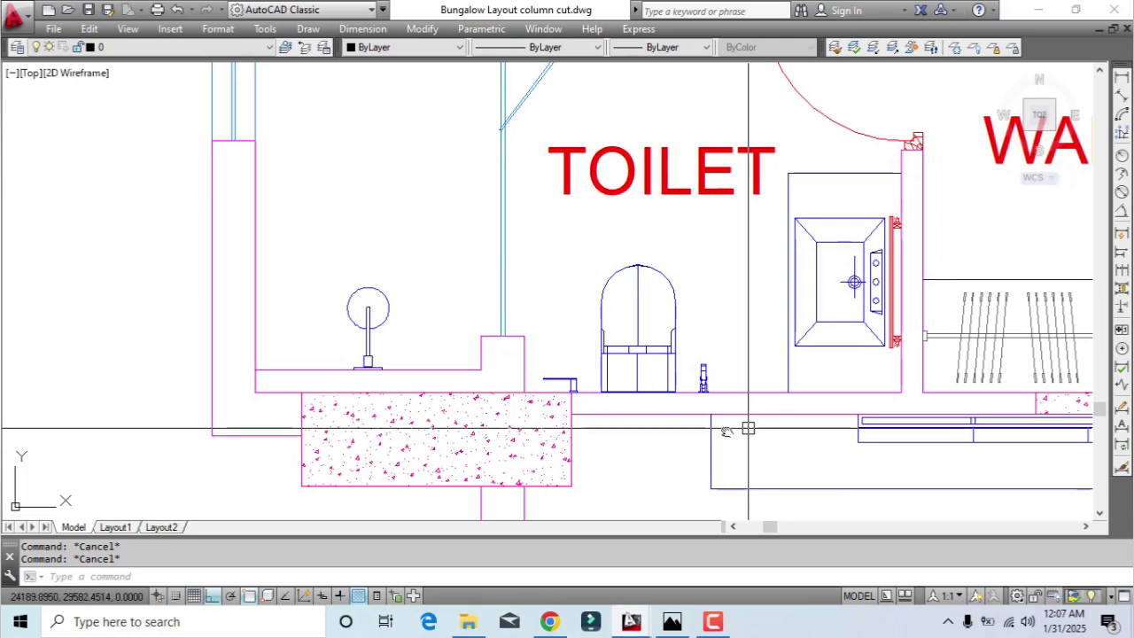
scroll(748, 434, "up", 2)
type("di")
key("Return")
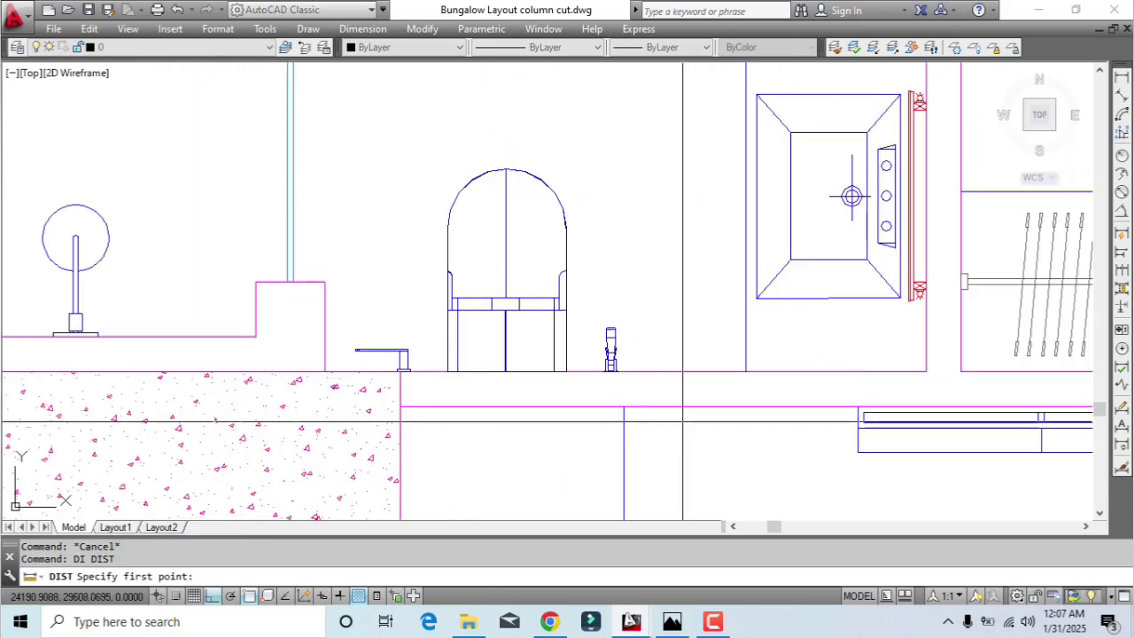
left_click(692, 409)
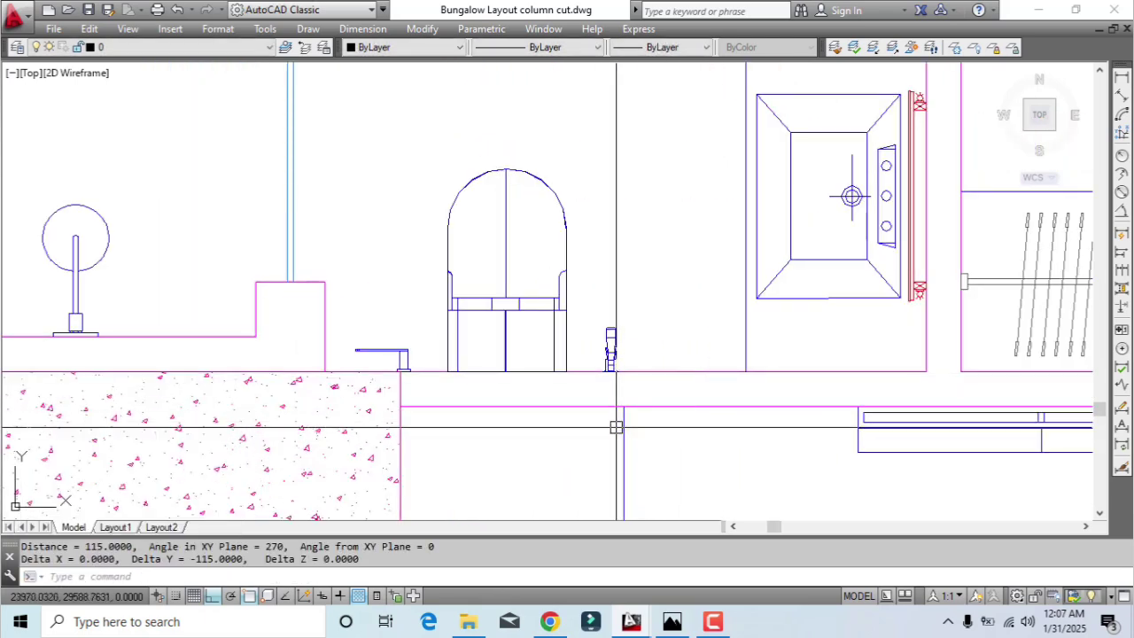
Copy the inner wall line behind the WC 115 upward into the toilet
scroll(700, 390, "down", 2)
middle_click_drag(708, 362, 698, 383)
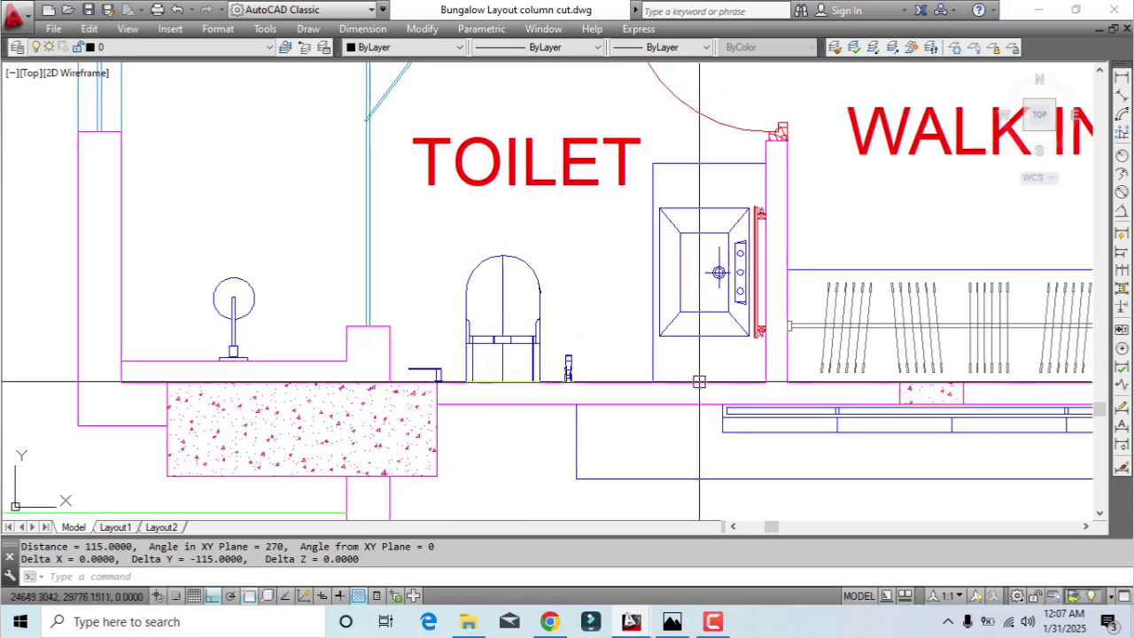
scroll(700, 382, "up", 2)
left_click(604, 363)
scroll(589, 314, "up", 2)
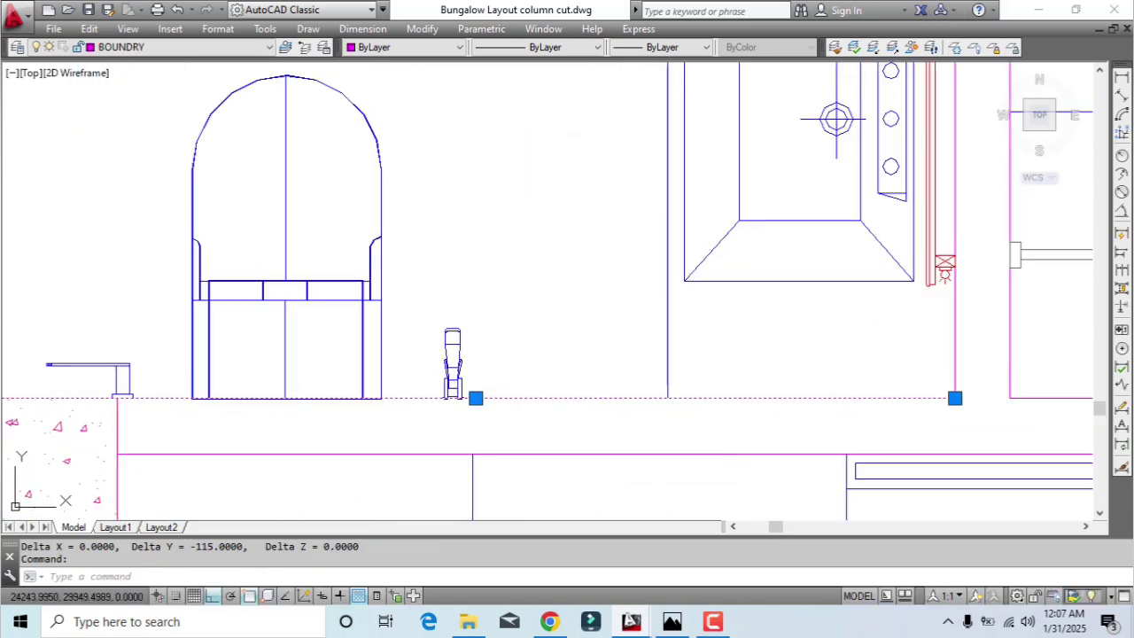
type("o")
key("Return")
scroll(765, 416, "down", 2)
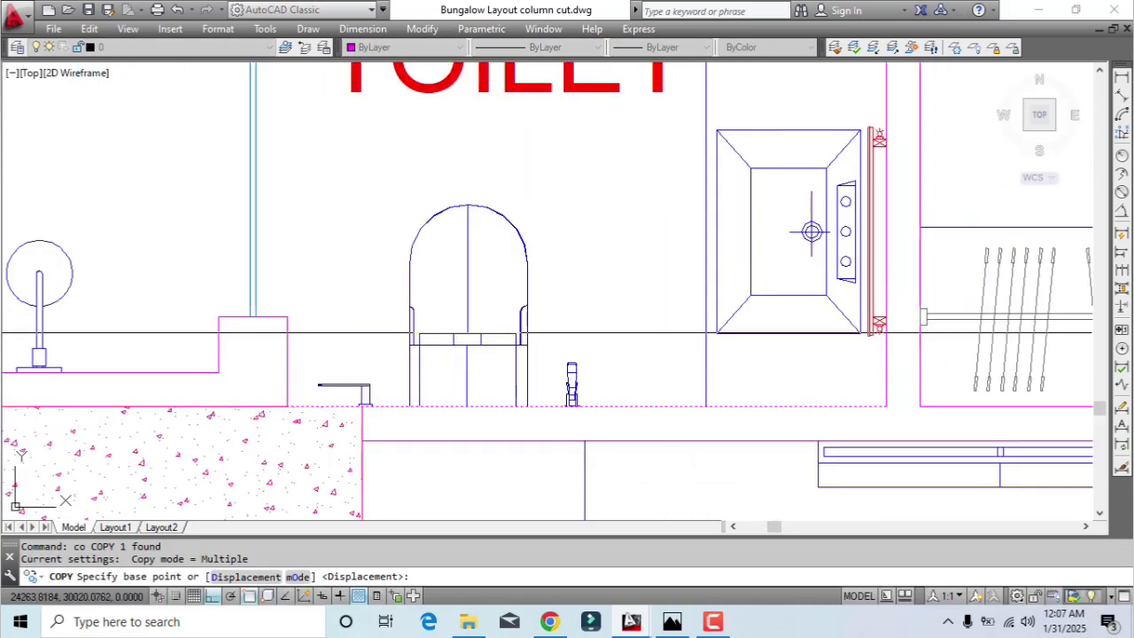
left_click(660, 333)
type("115")
key("Return")
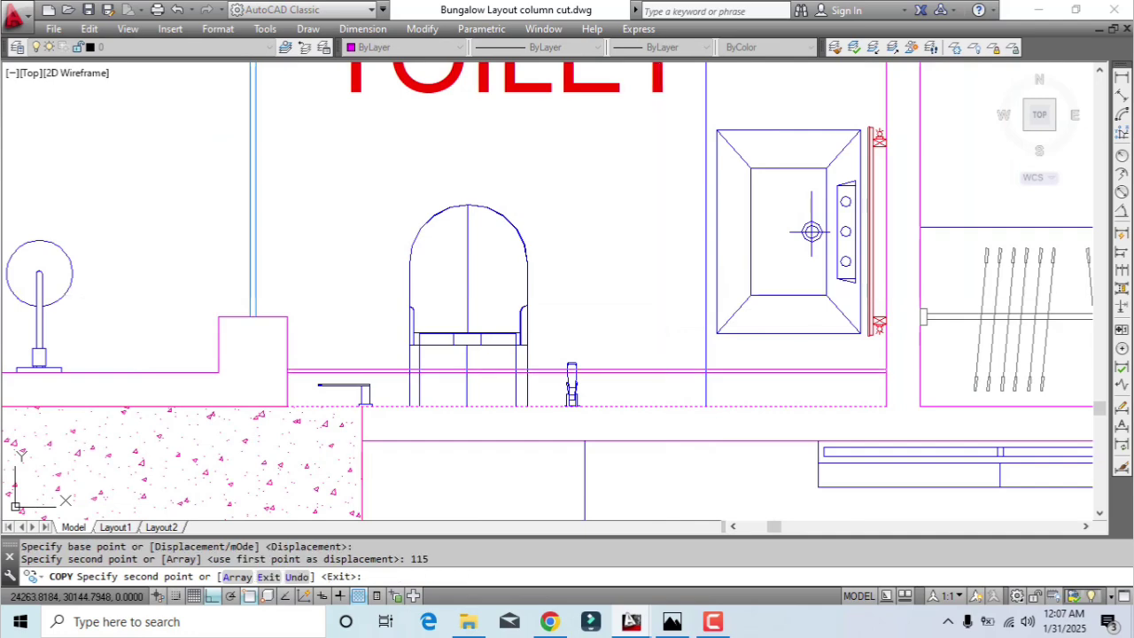
key("Escape")
Fillet the copied wall line with the pier's WC-side edge at zero radius to form a clean corner
scroll(302, 375, "up", 4)
type("f")
key("Return")
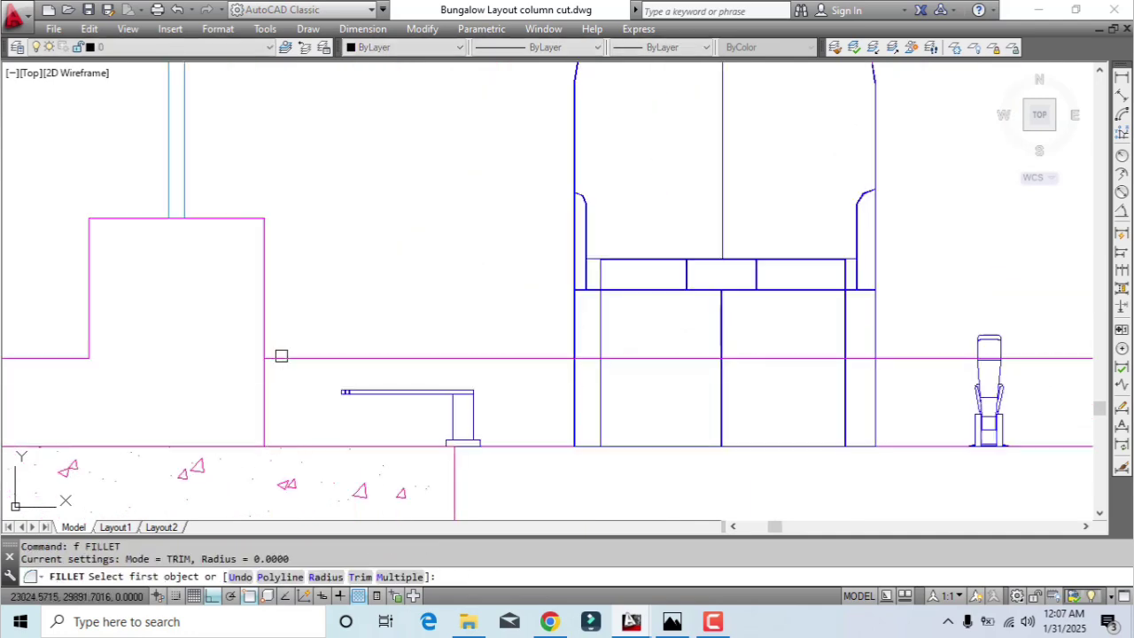
left_click(276, 358)
left_click(262, 333)
scroll(245, 337, "down", 4)
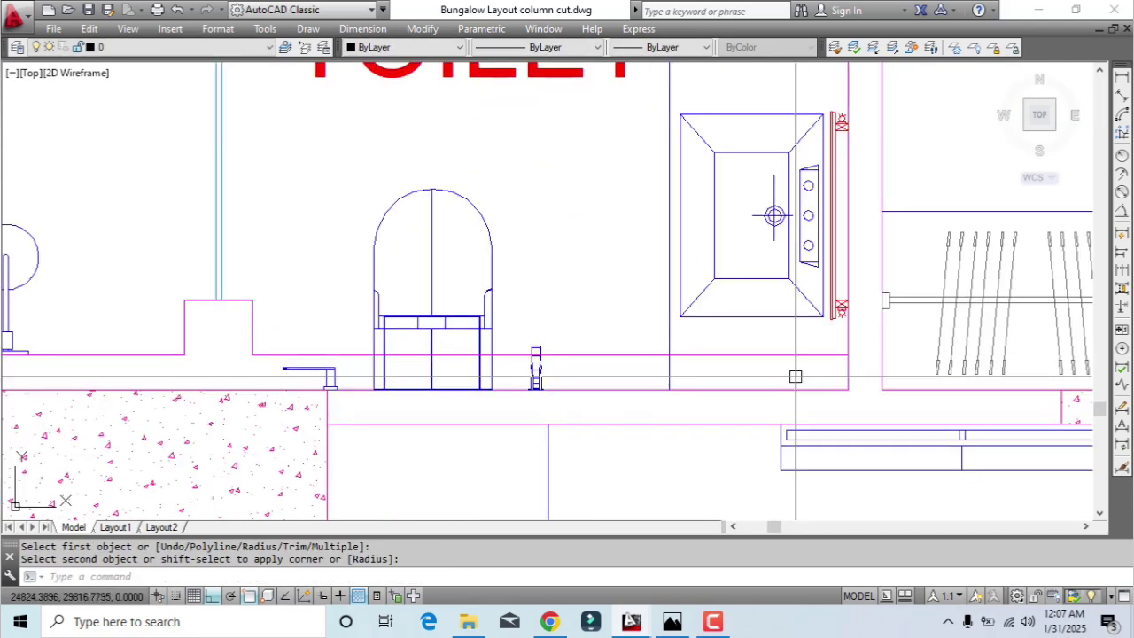
Trim the washbasin counter's front edge below the new wall line
scroll(793, 373, "down", 2)
scroll(793, 372, "up", 2)
left_click(671, 379)
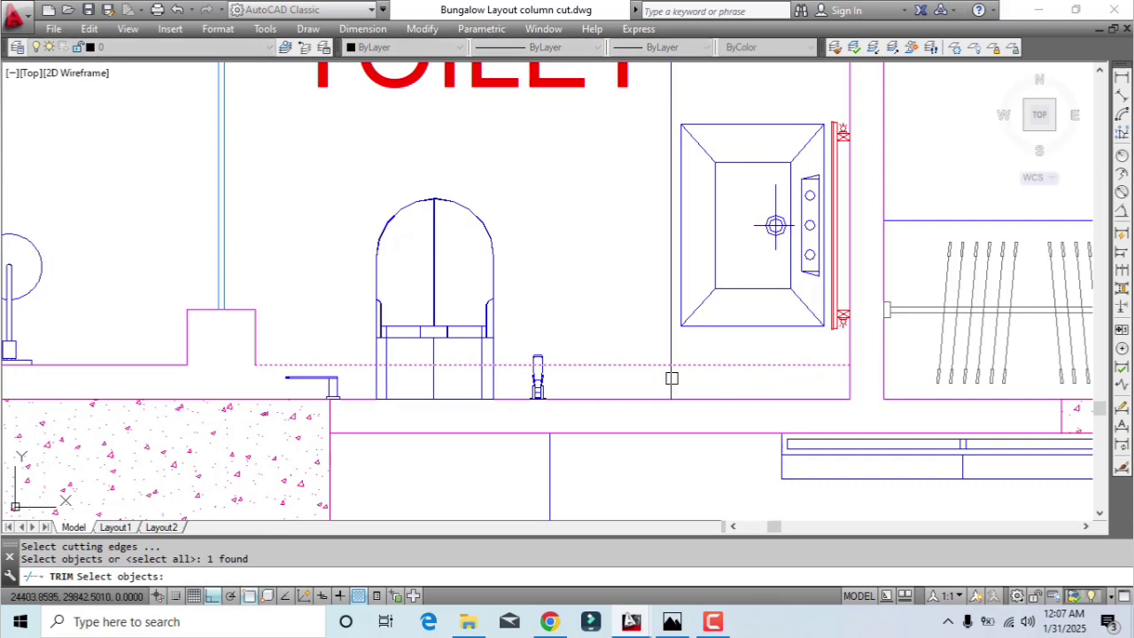
key("Return")
scroll(817, 416, "down", 2)
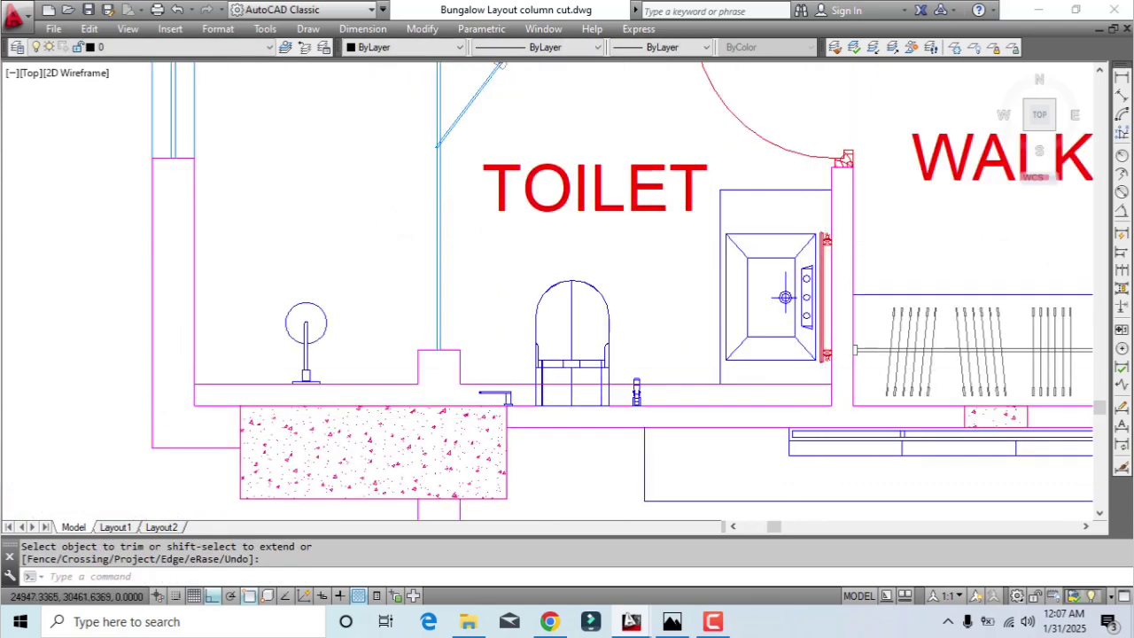
Draw a horizontal guide line from the midpoint of the washbasin counter's front edge across the counter
scroll(822, 305, "up", 2)
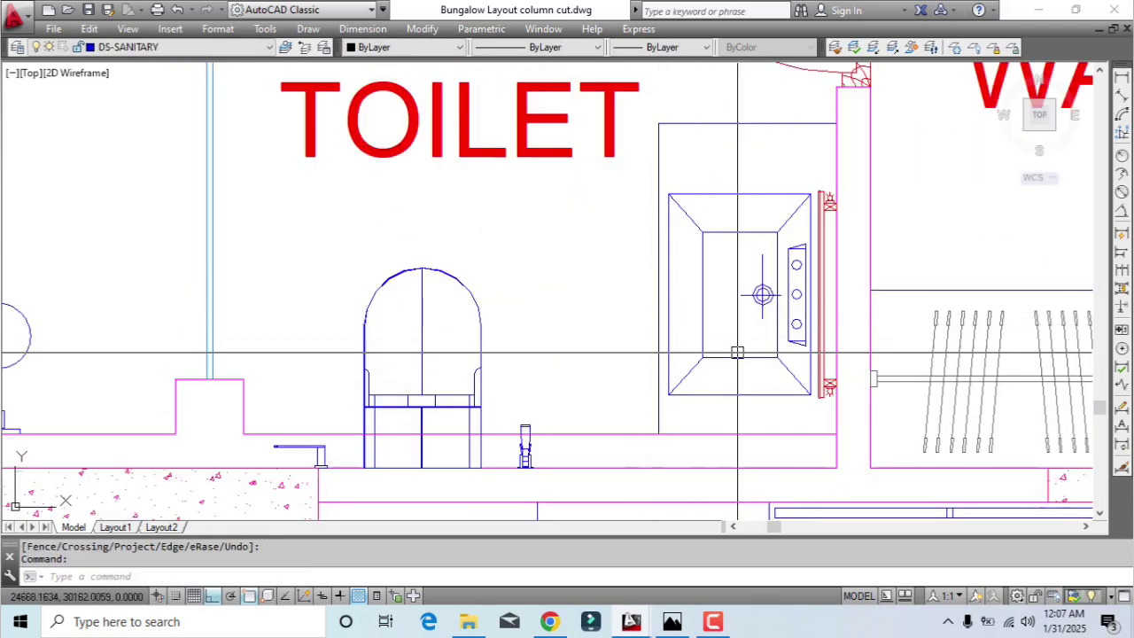
key("Escape")
type("l")
key("Return")
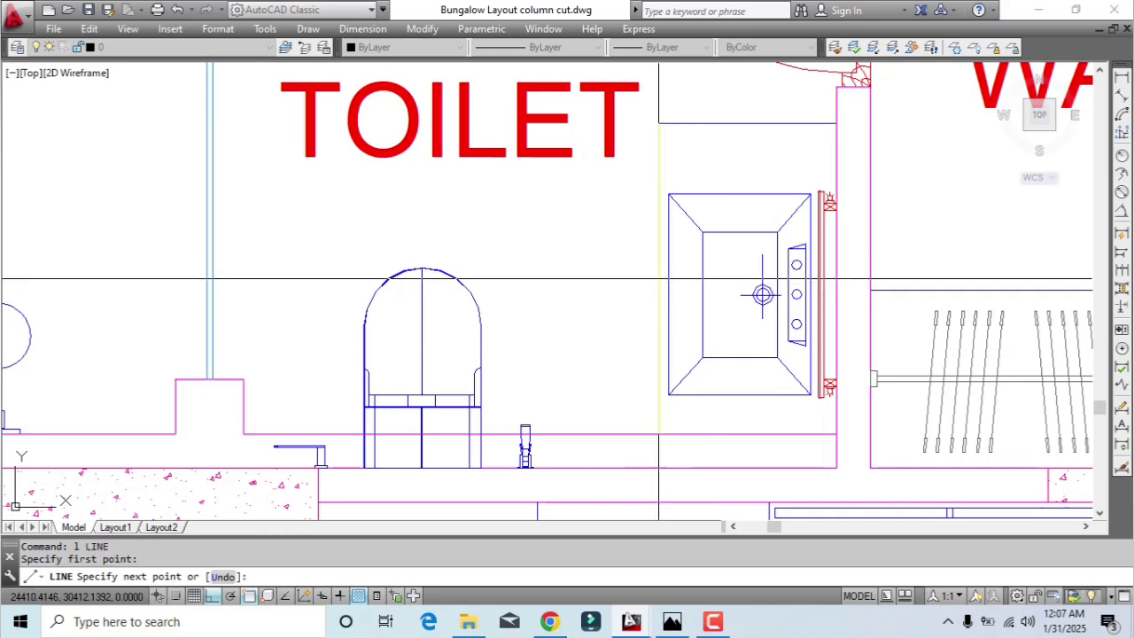
left_click(971, 279)
key("Escape")
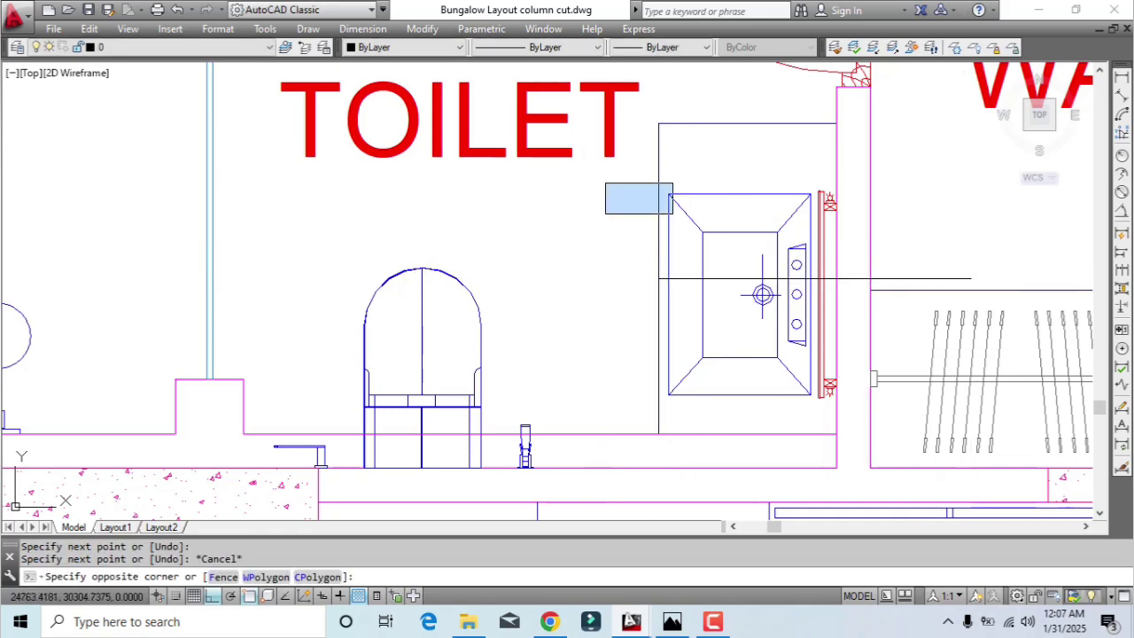
Move the washbasin and its mirror unit to centre them on the guide line, and erase the guide line
left_click(854, 429)
type("m")
key("Return")
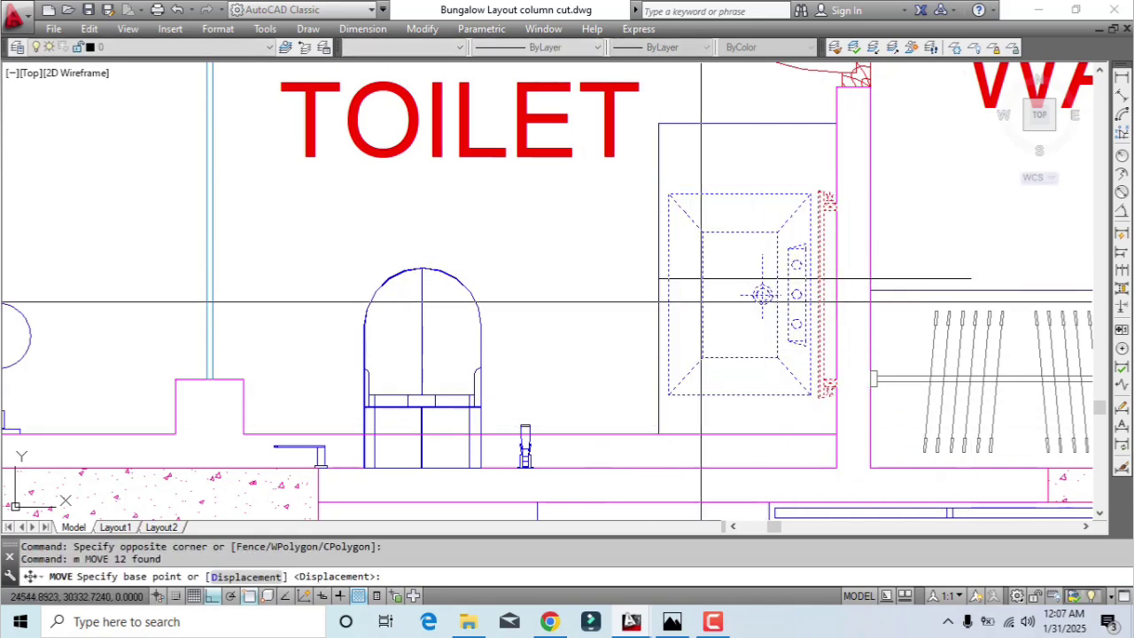
left_click(668, 295)
left_click(668, 280)
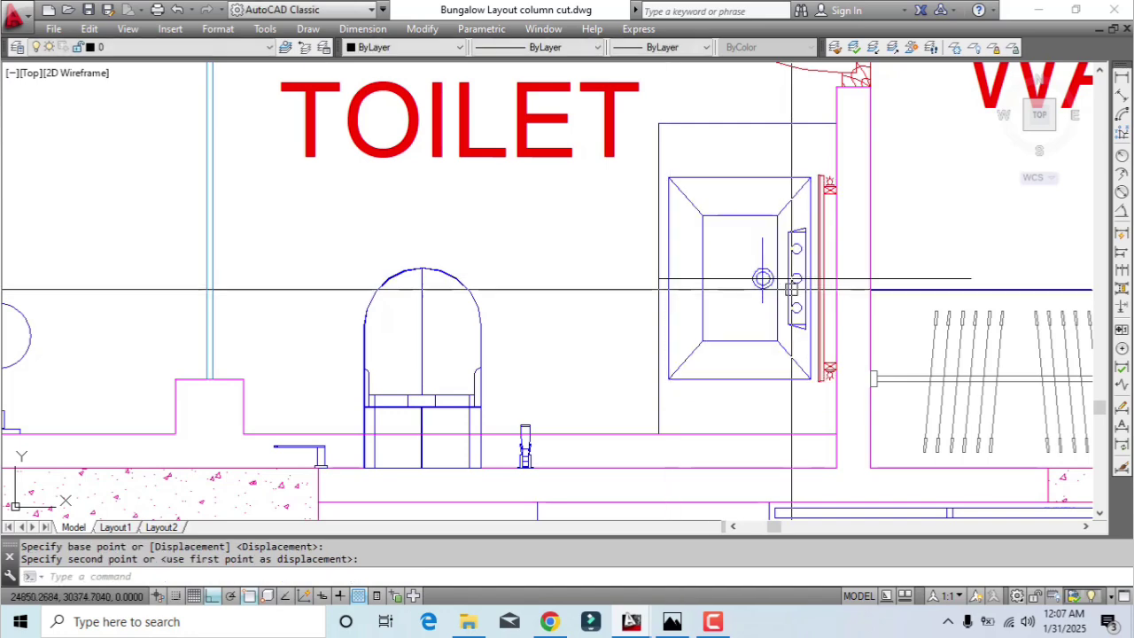
left_click(668, 308)
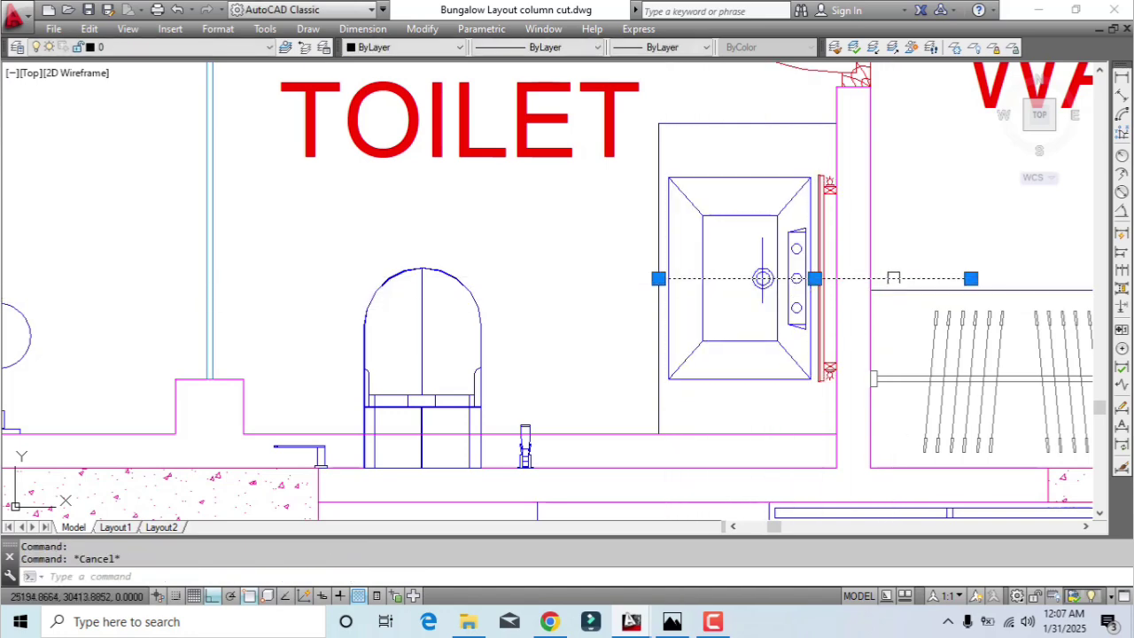
scroll(850, 318, "down", 3)
key("Delete")
Move the WC and the two small fixtures beside it up from the old wall line onto the new wall line
middle_click_drag(717, 411, 723, 383)
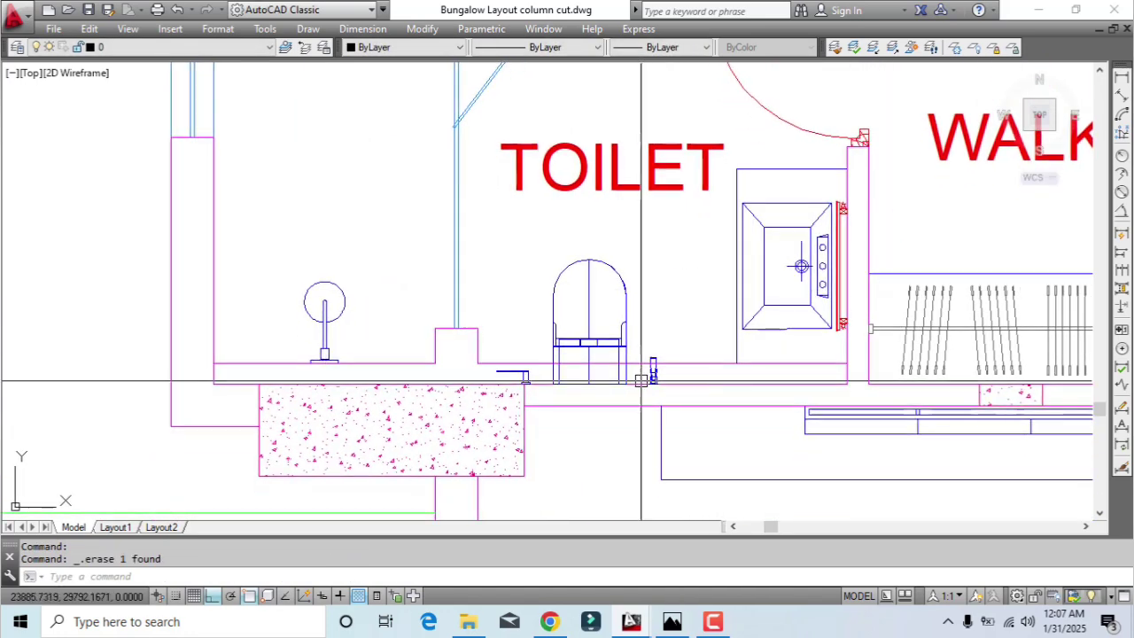
scroll(623, 381, "up", 2)
left_click(695, 201)
left_click(514, 302)
scroll(433, 375, "up", 2)
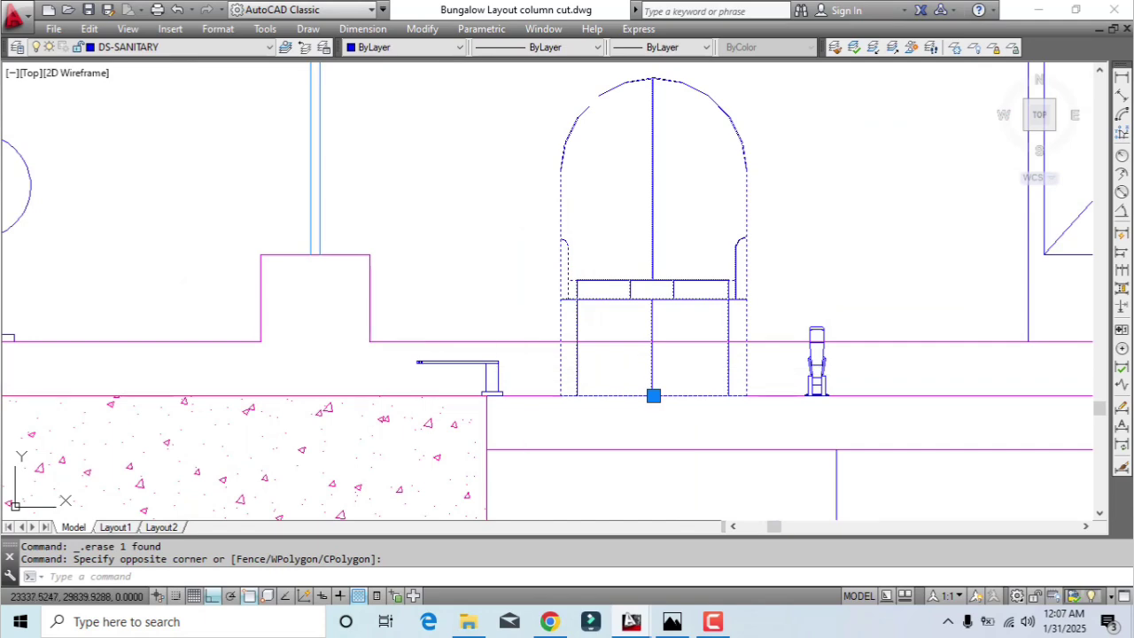
left_click(402, 347)
left_click(524, 412)
left_click(785, 299)
left_click(850, 421)
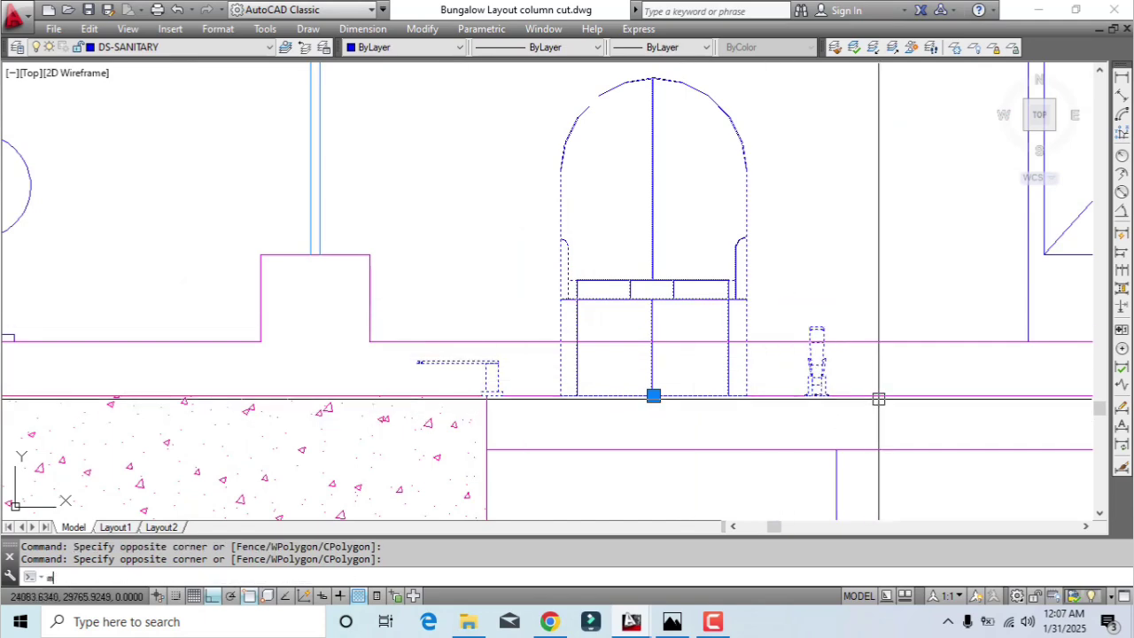
key("Return")
left_click(878, 396)
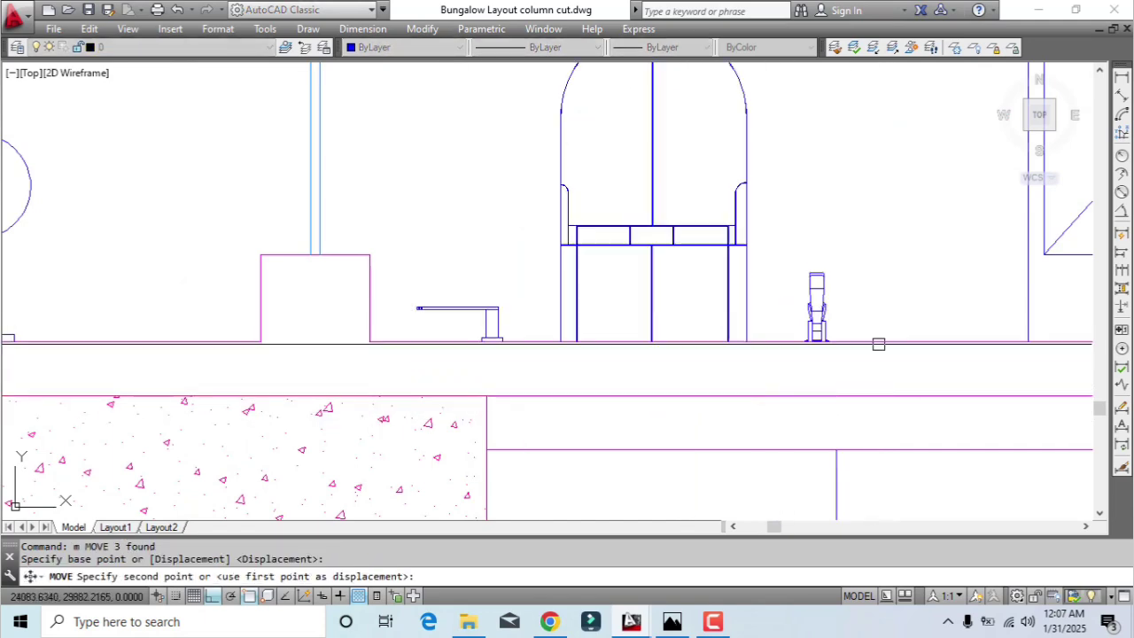
left_click(879, 341)
Review the reworked toilet layout, including its fixtures, partition and the columns above and below it
scroll(585, 341, "down", 6)
middle_click_drag(576, 346, 559, 372)
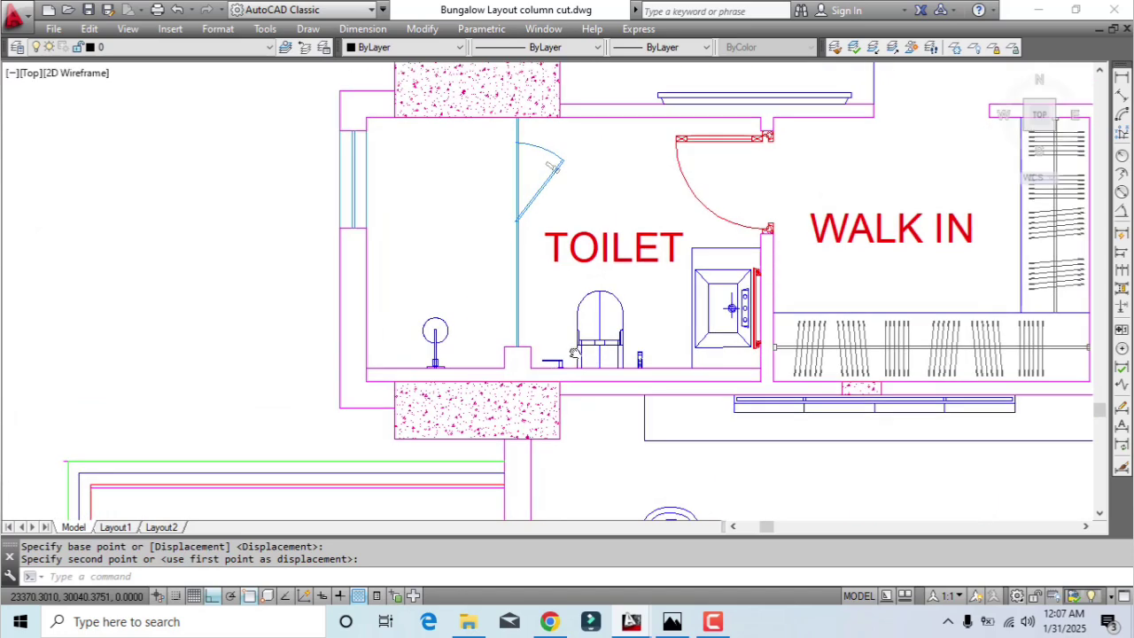
middle_click_drag(558, 251, 523, 322)
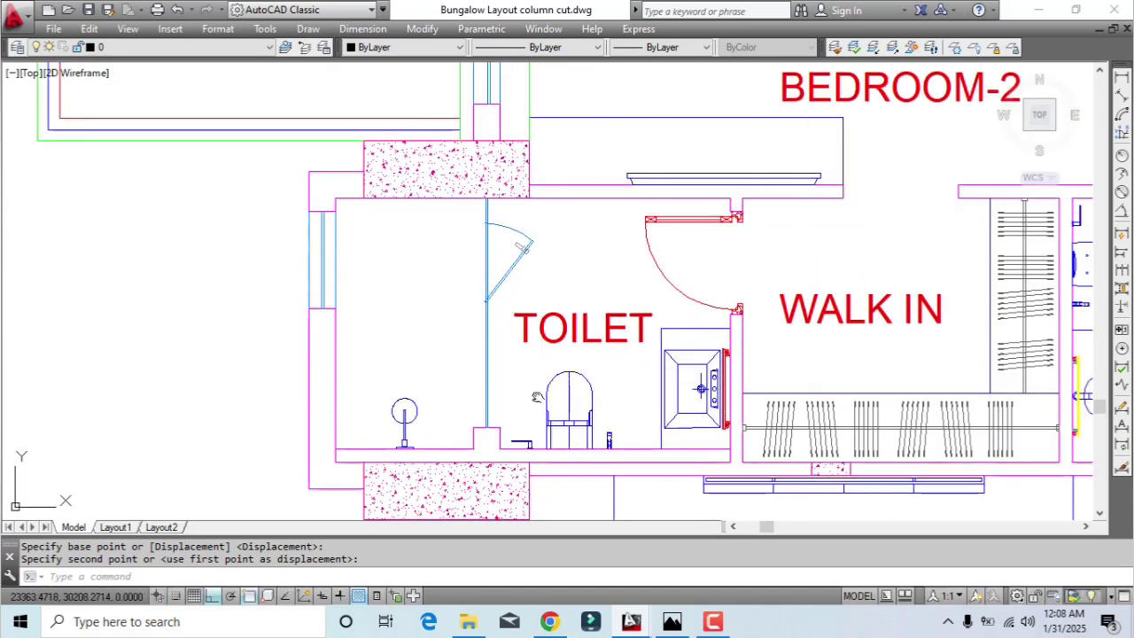
middle_click_drag(556, 367, 547, 336)
scroll(511, 286, "up", 2)
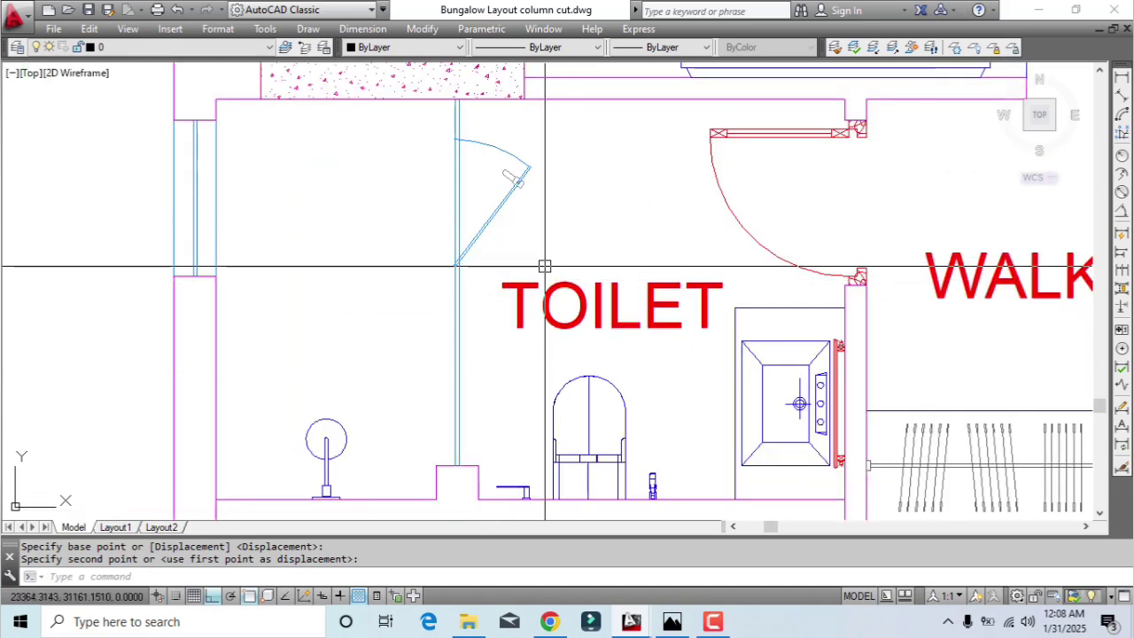
scroll(524, 226, "down", 2)
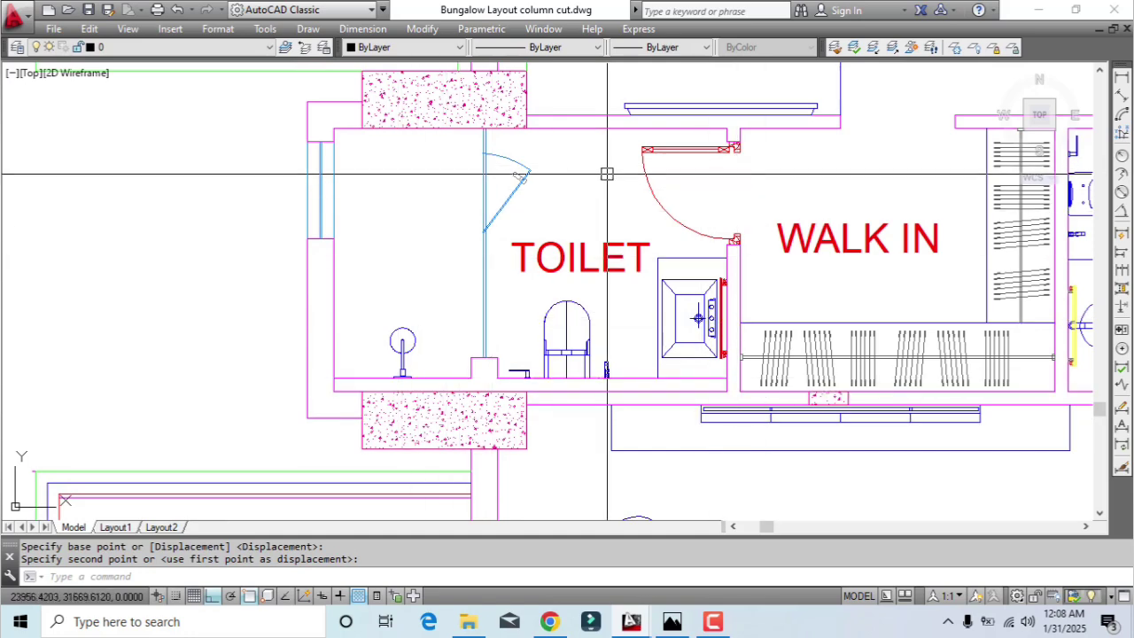
middle_click_drag(509, 419, 511, 411)
scroll(405, 376, "down", 2)
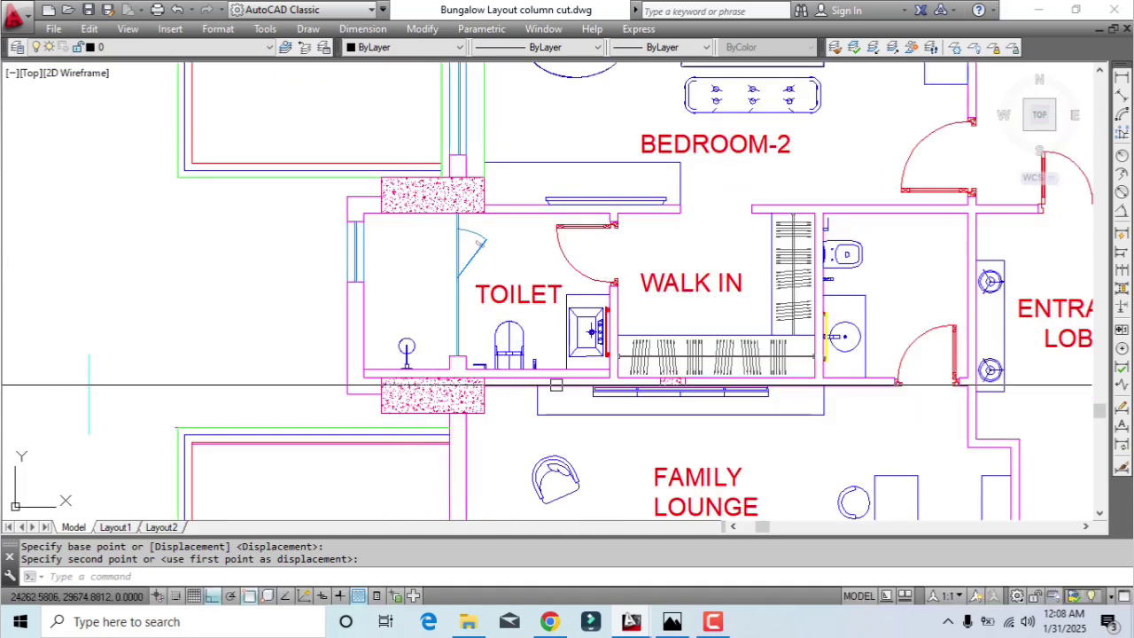
Examine the walls and columns around the walk-in, entrance lobby and family lounge
middle_click_drag(909, 379, 672, 296)
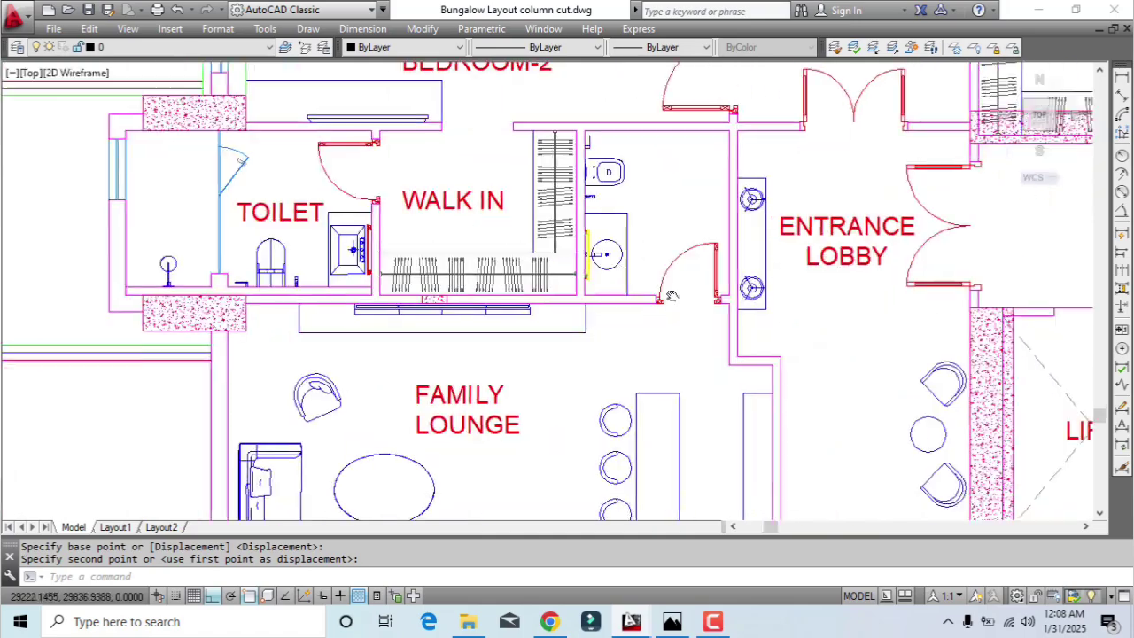
scroll(635, 367, "down", 2)
middle_click_drag(635, 367, 645, 236)
scroll(474, 267, "up", 2)
mouse_move(474, 267)
middle_mouse_down()
mouse_move(504, 257)
mouse_move(505, 175)
middle_mouse_up()
scroll(406, 399, "up", 2)
middle_click_drag(405, 398, 501, 574)
scroll(479, 394, "down", 4)
mouse_move(506, 258)
middle_mouse_down()
mouse_move(497, 300)
mouse_move(524, 217)
middle_mouse_up()
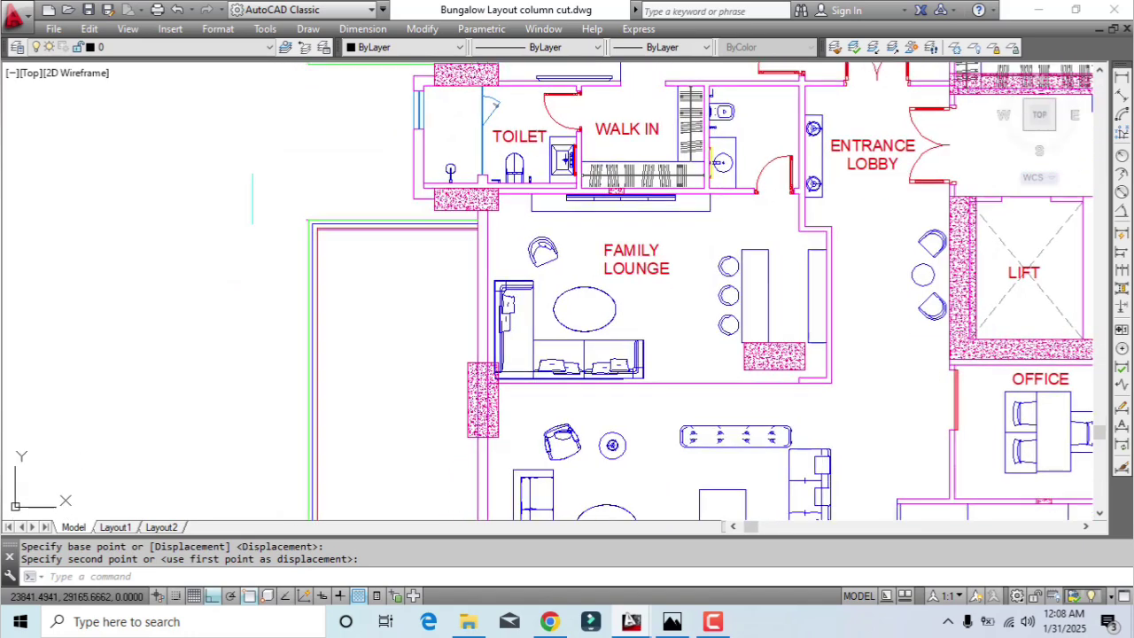
Trim away the two vertical wall lines crossing the hatched column at the Family Lounge's lower-left corner
scroll(494, 426, "up", 4)
scroll(494, 426, "up", 2)
key("Return")
scroll(497, 425, "up", 6)
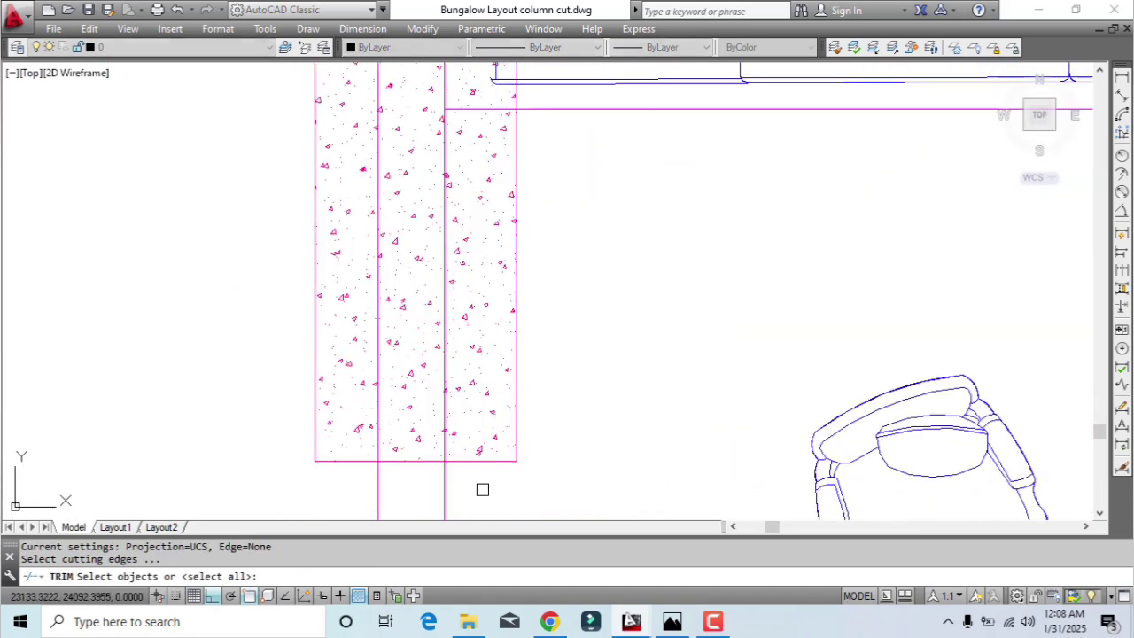
left_click(483, 435)
scroll(412, 430, "down", 2)
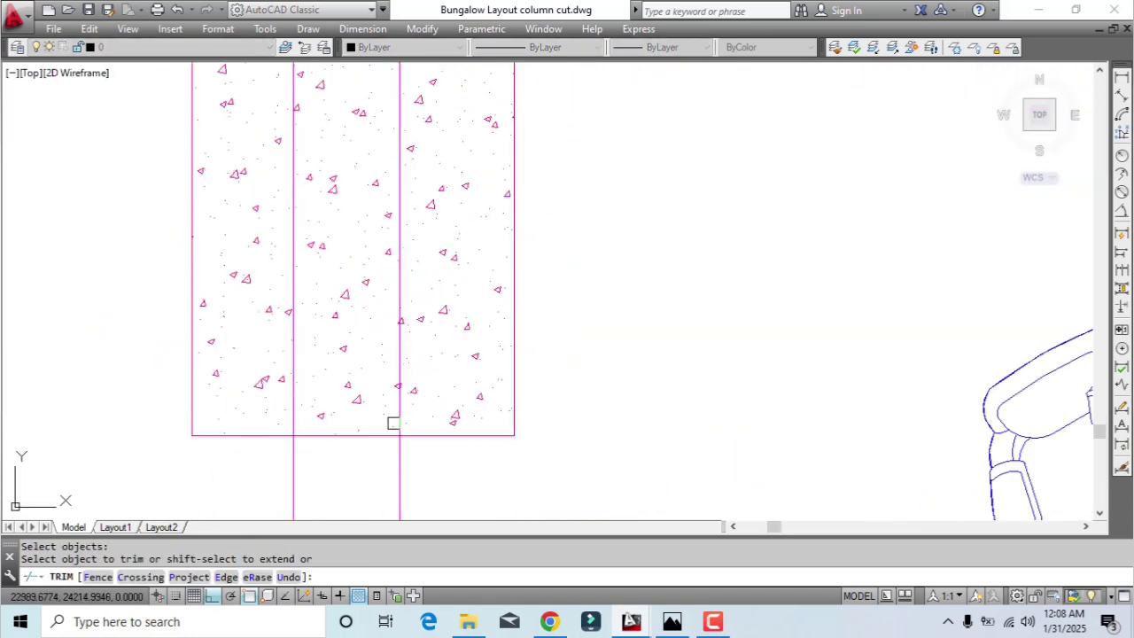
scroll(381, 417, "up", 4)
scroll(469, 404, "down", 4)
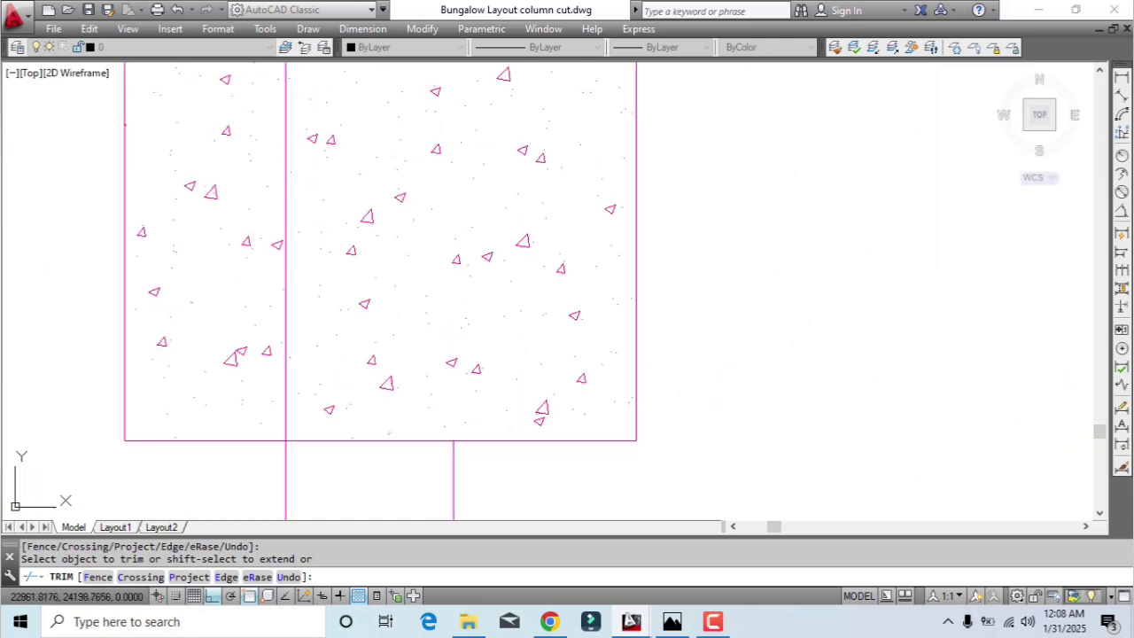
scroll(289, 422, "up", 4)
scroll(290, 419, "down", 7)
middle_click_drag(425, 205, 405, 431)
scroll(390, 313, "up", 5)
key("Return")
Trim the Family Lounge's horizontal bottom wall line where it runs inside the column, using the column's right edge as cutting edge
key("Return")
left_click(498, 274)
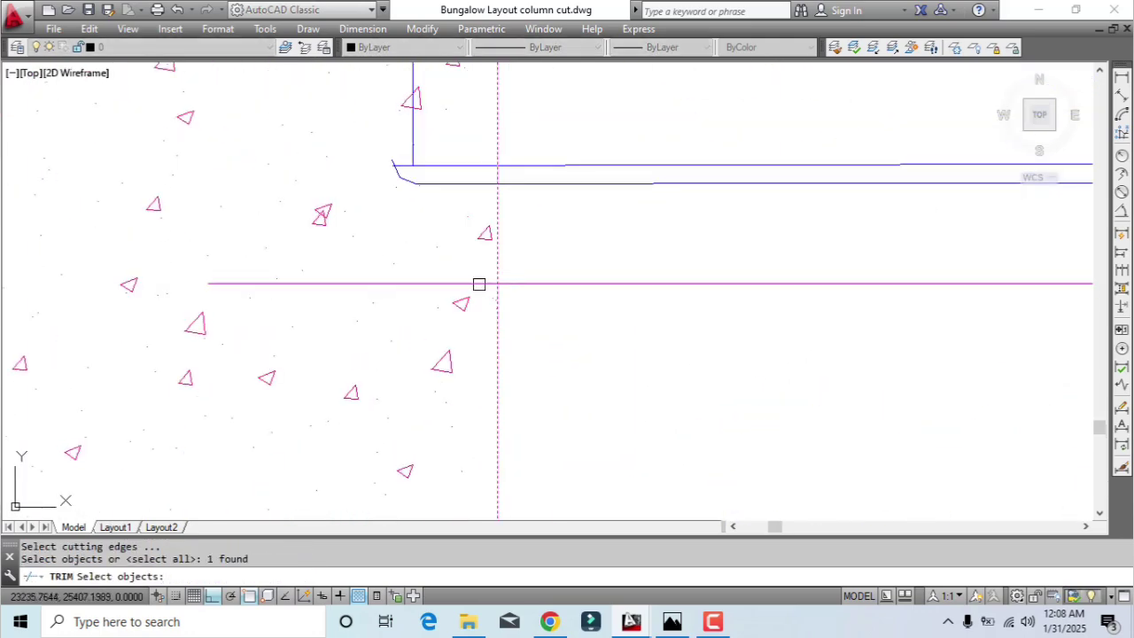
scroll(478, 286, "down", 8)
key("Return")
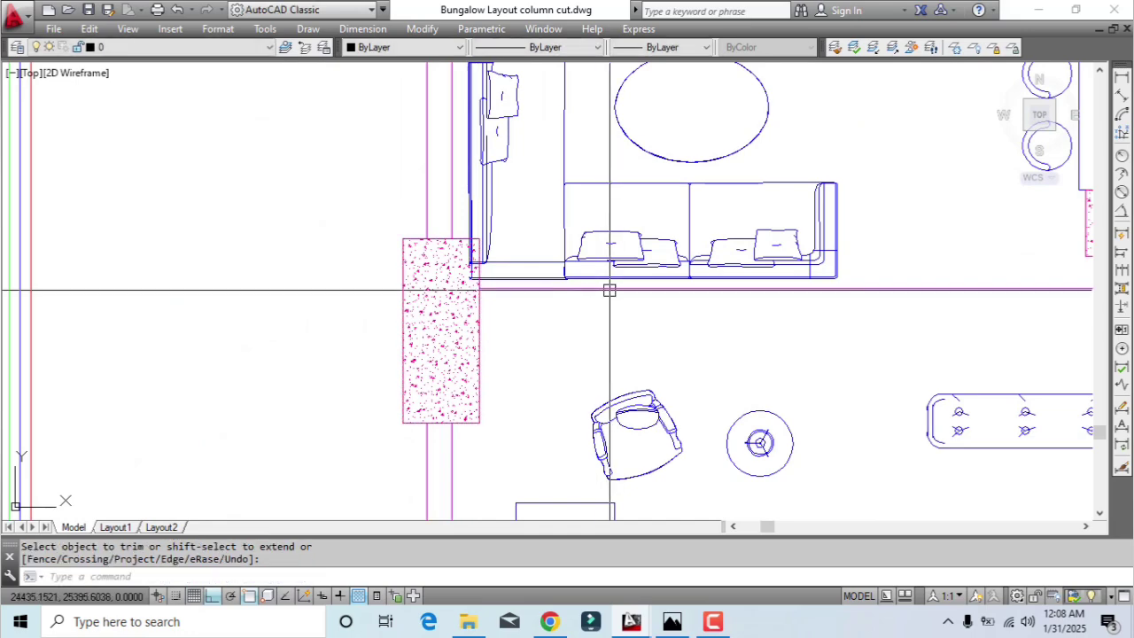
Move the Family Lounge's L-shaped sofa, oval table and armchair horizontally to the right, clear of the column
middle_click_drag(608, 286, 470, 367)
scroll(476, 370, "down", 2)
left_click(611, 250)
left_click(471, 182)
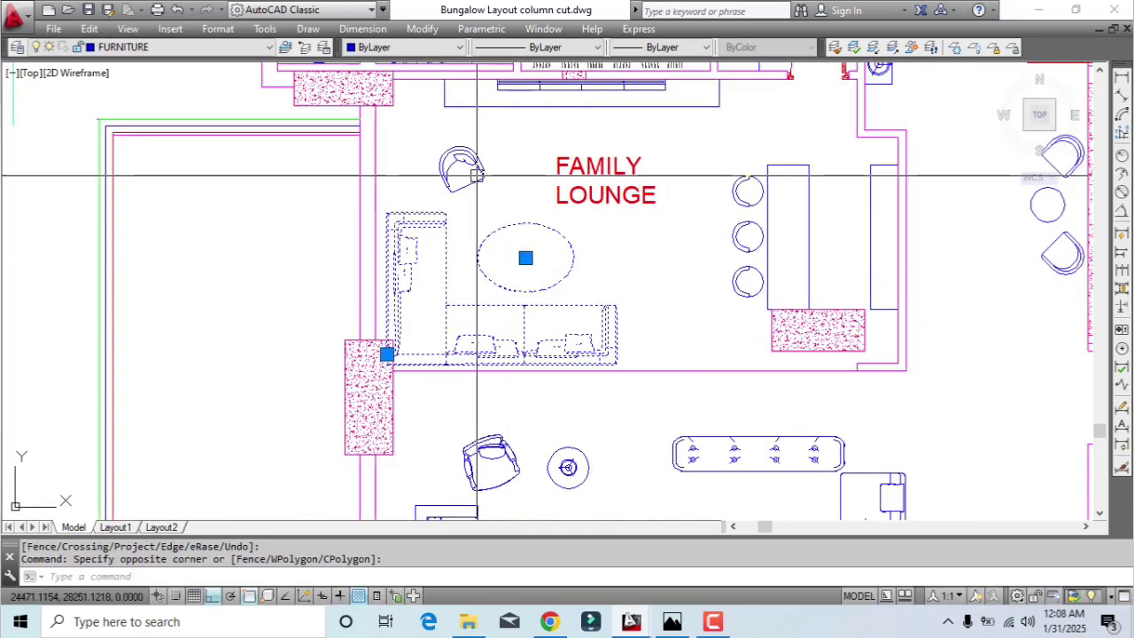
key("Return")
left_click(270, 266)
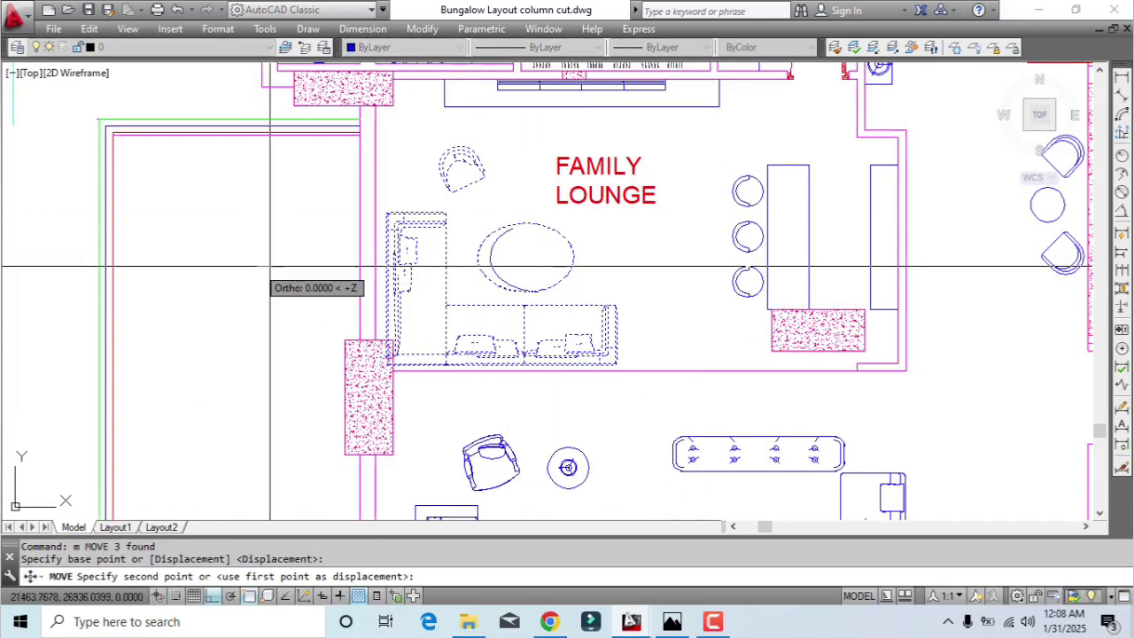
left_click(302, 265)
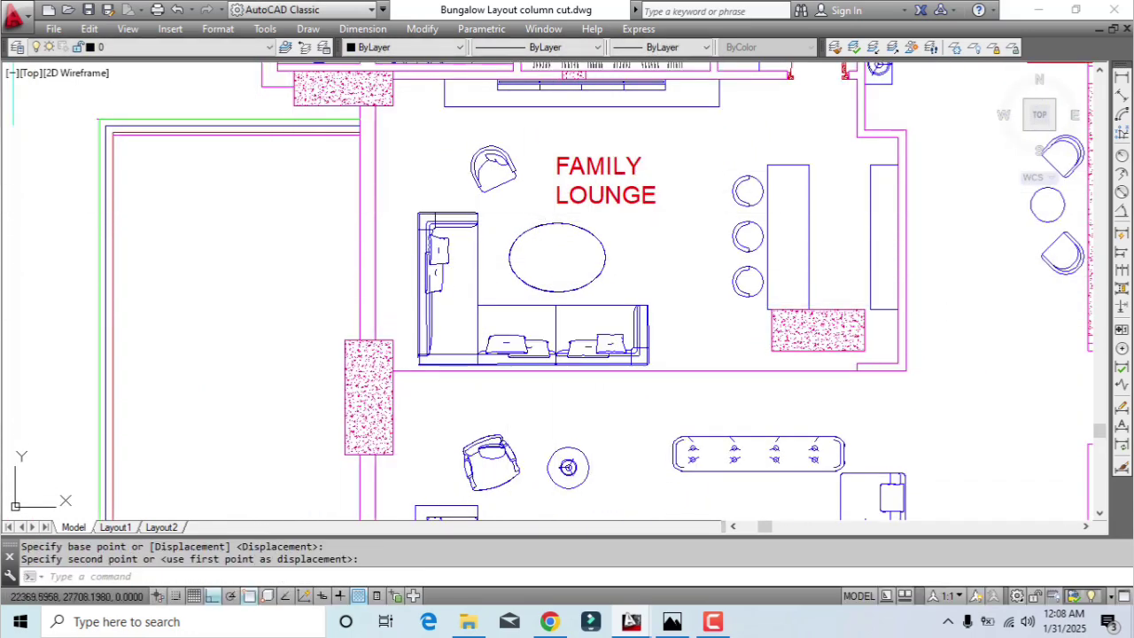
Draw a vertical line on the lounge side from the upper column's bottom-right corner down to the lower column
key("Return")
left_click(392, 105)
scroll(401, 339, "up", 4)
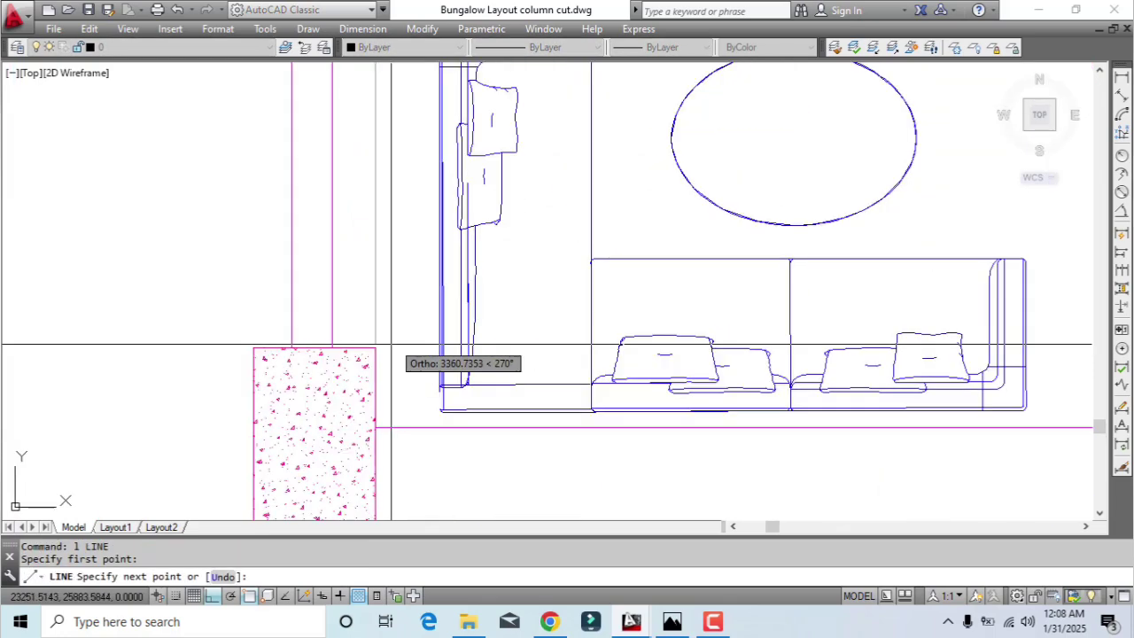
scroll(399, 341, "down", 4)
scroll(402, 342, "down", 2)
key("Escape")
Draw a vertical line on the balcony side from the lower column's top-left corner up to the upper column's bottom edge
scroll(362, 343, "up", 4)
type("l")
key("Return")
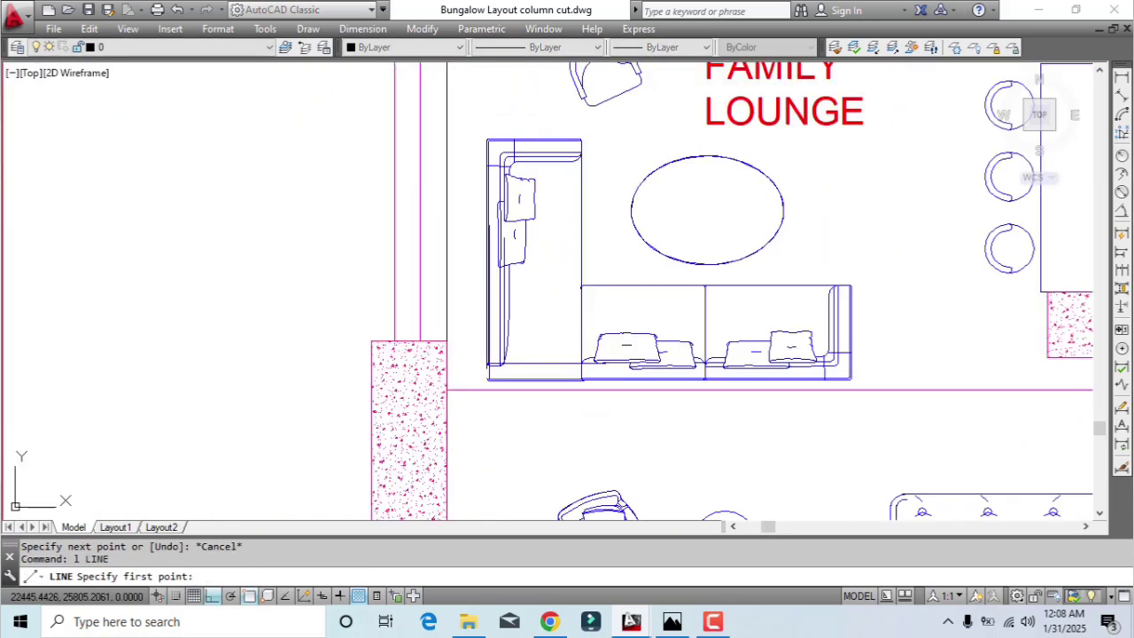
left_click(370, 340)
mouse_move(413, 357)
middle_mouse_down()
mouse_move(417, 440)
mouse_move(455, 602)
middle_mouse_up()
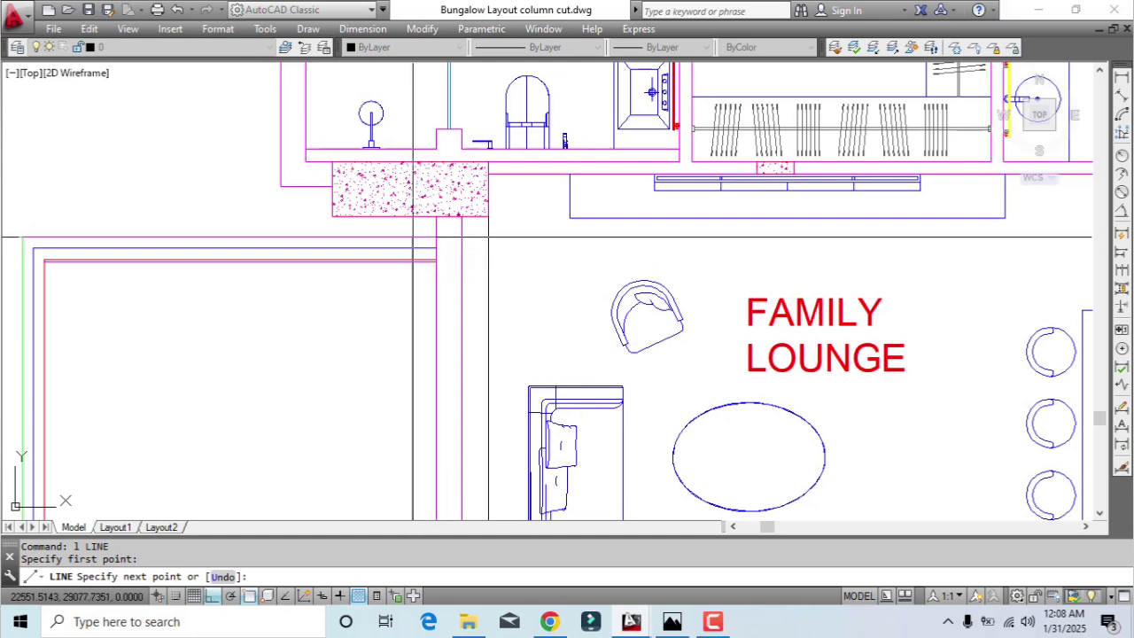
scroll(410, 216, "up", 4)
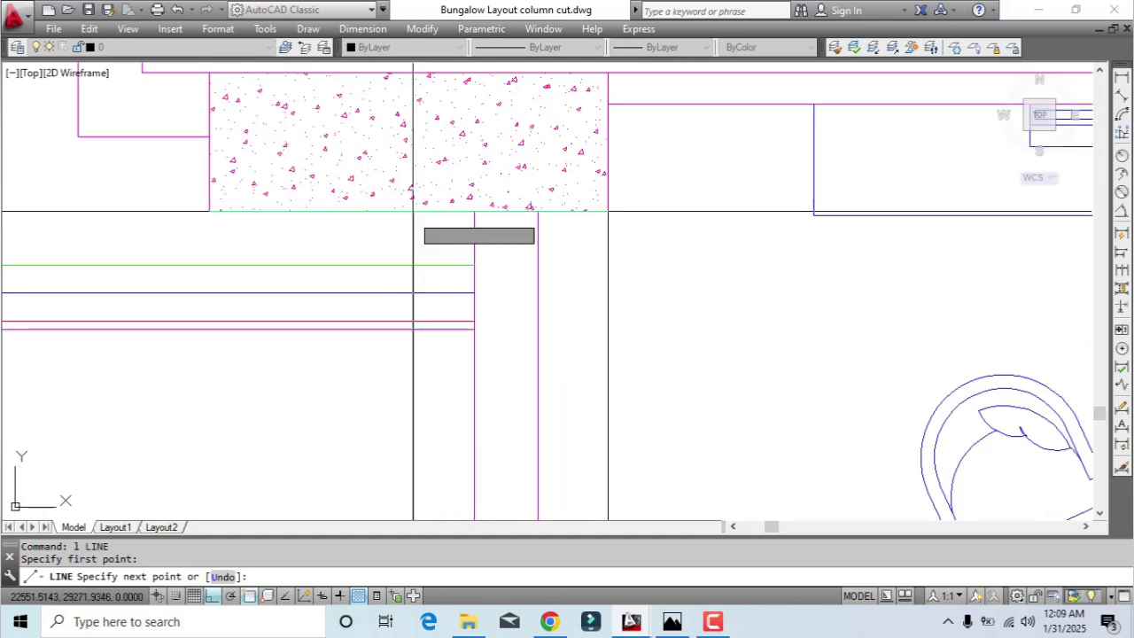
left_click(413, 212)
key("Escape")
Trim the balcony's horizontal lines back to the new outer vertical line beside the Family Lounge wall
scroll(426, 325, "up", 2)
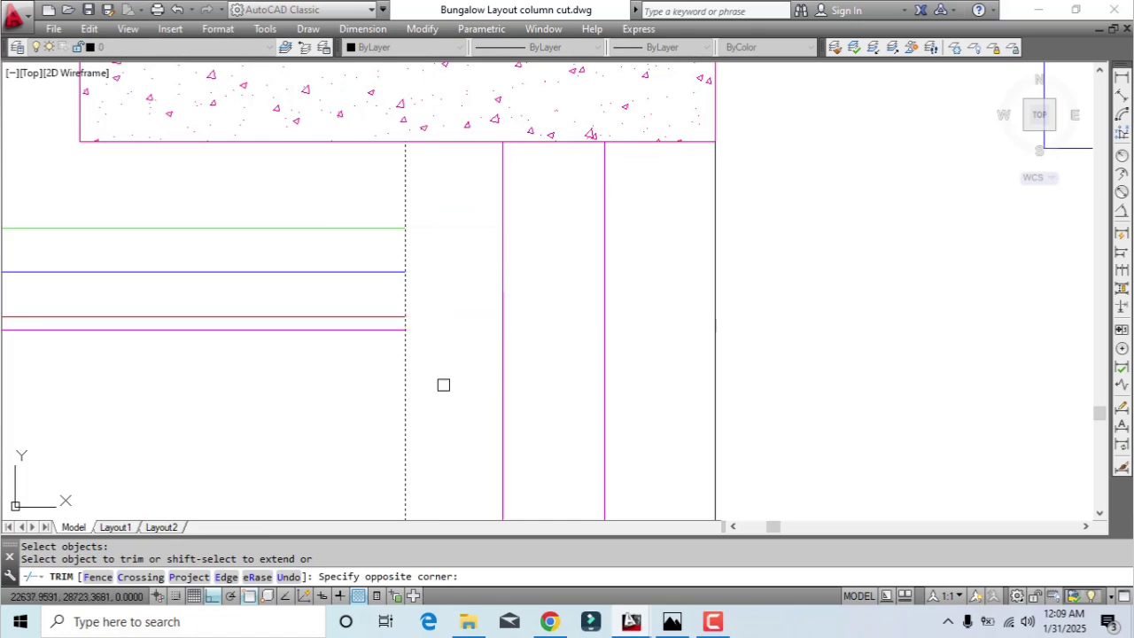
scroll(445, 381, "down", 8)
key("Return")
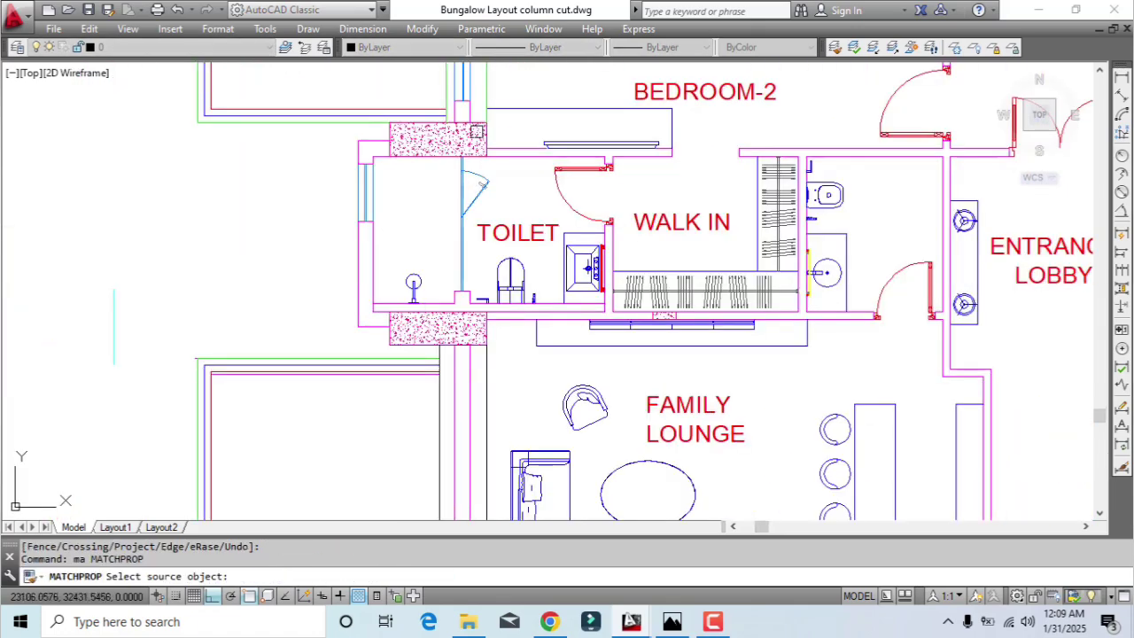
Match the two new vertical lines beside the Family Lounge wall to the properties of Bedroom-2's green line
left_click(487, 89)
scroll(467, 329, "up", 2)
left_click(523, 396)
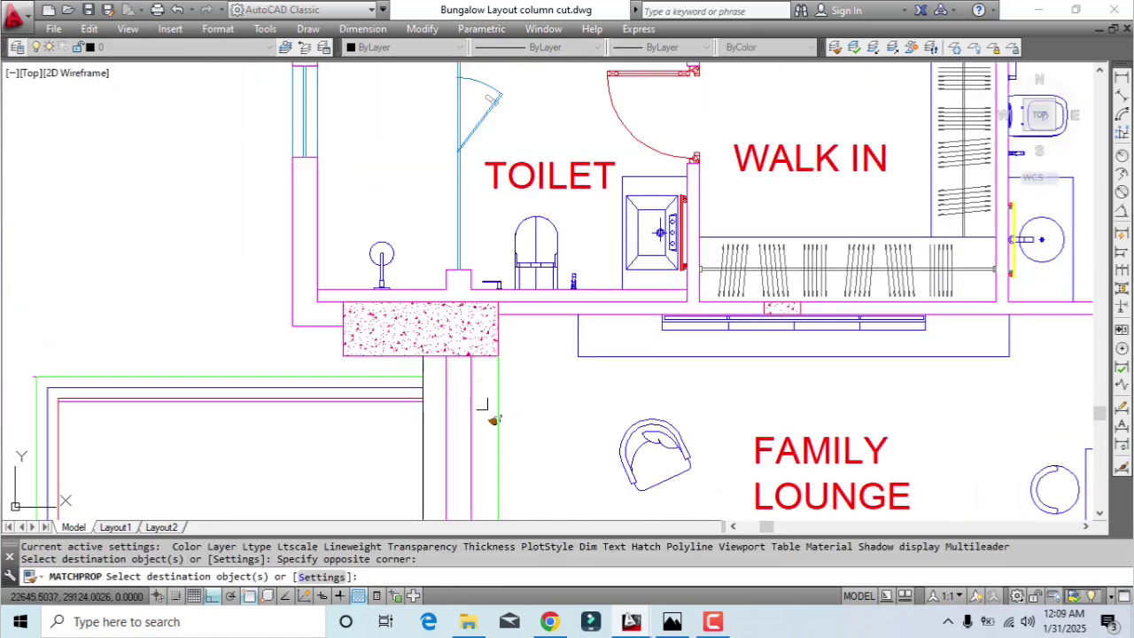
key("Escape")
Copy Bedroom-2's four glass window lines down into the Family Lounge opening, placing their lower end on the lower column's top edge
middle_click_drag(476, 259, 465, 575)
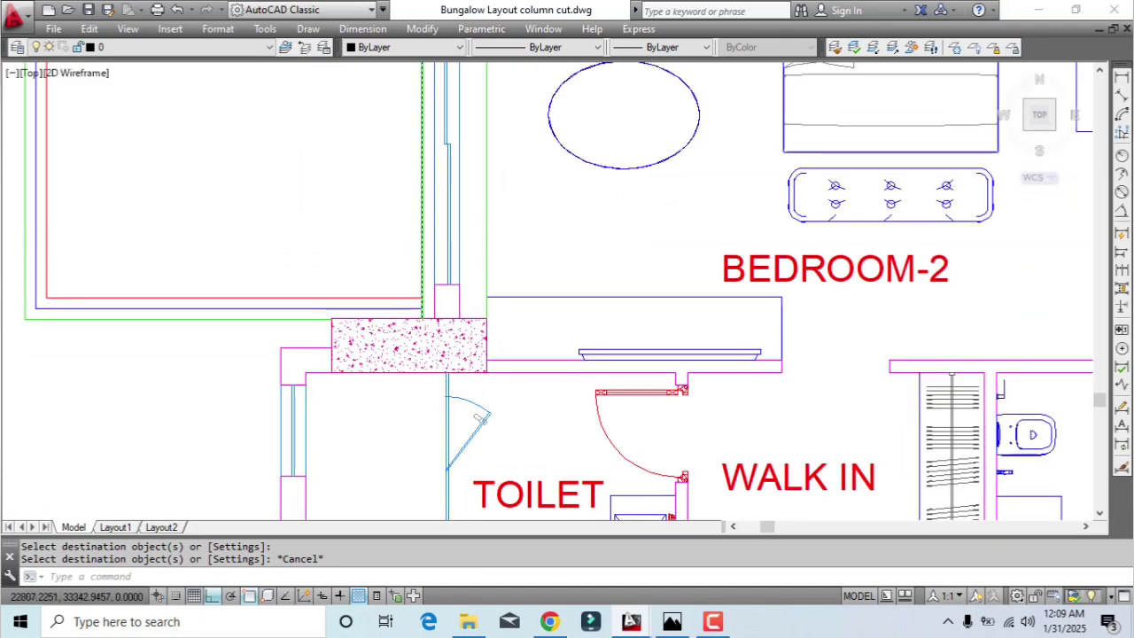
scroll(444, 235, "up", 4)
left_click(494, 250)
left_click(407, 280)
scroll(443, 301, "down", 6)
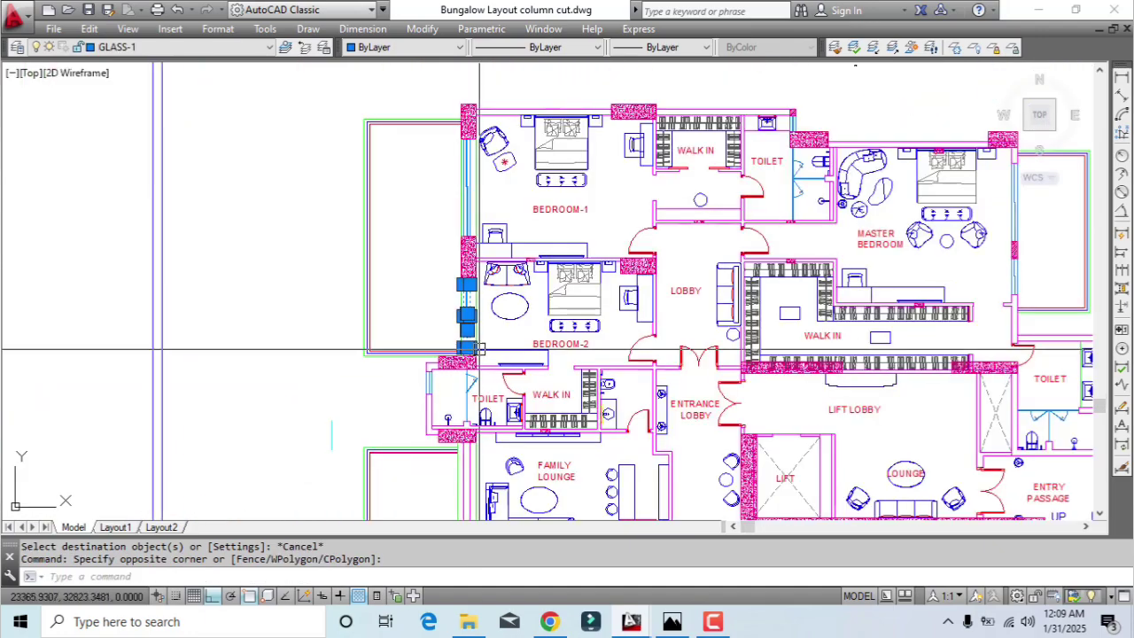
scroll(475, 335, "up", 4)
type("co")
key("Return")
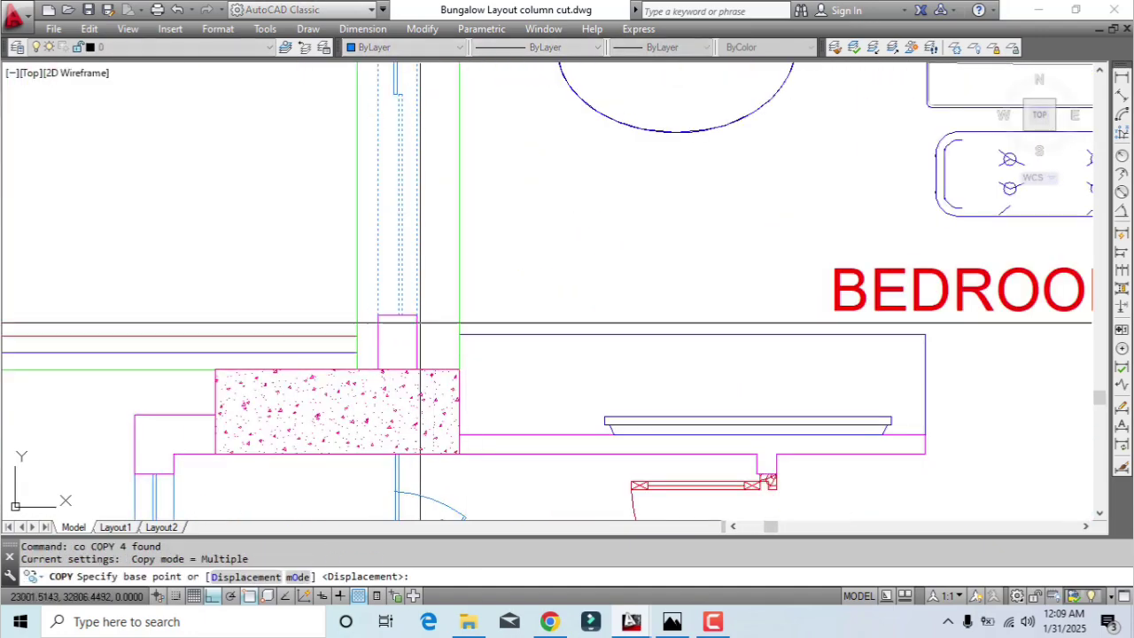
left_click(417, 315)
scroll(428, 244, "down", 2)
mouse_move(428, 244)
middle_mouse_down()
mouse_move(441, 63)
mouse_move(433, 7)
middle_mouse_up()
mouse_move(464, 372)
middle_mouse_down()
mouse_move(476, 127)
mouse_move(468, 269)
mouse_move(465, 247)
middle_mouse_up()
scroll(442, 383, "up", 4)
scroll(417, 416, "up", 4)
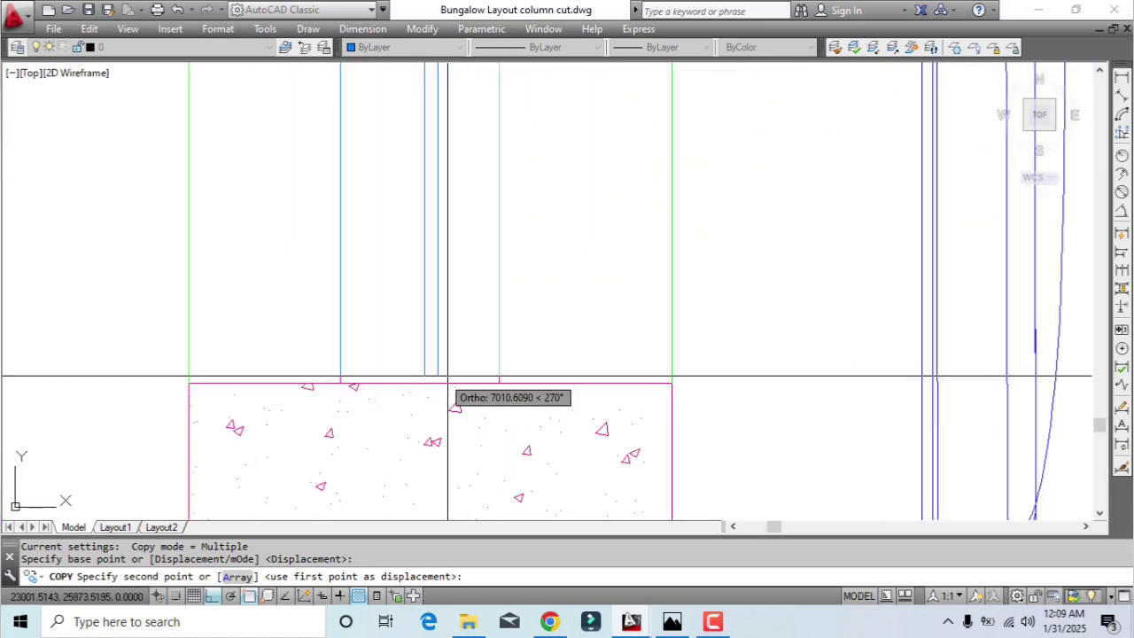
left_click(496, 384)
scroll(505, 390, "down", 10)
key("Escape")
Erase the two old magenta wall lines in the Family Lounge's window opening
scroll(519, 279, "up", 2)
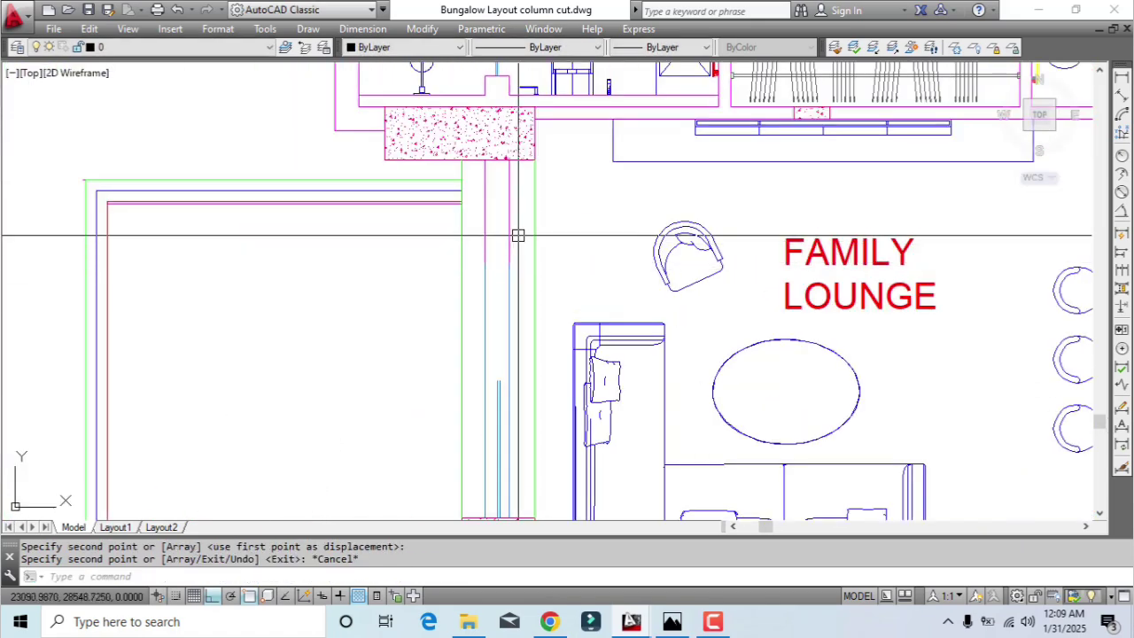
left_click(509, 235)
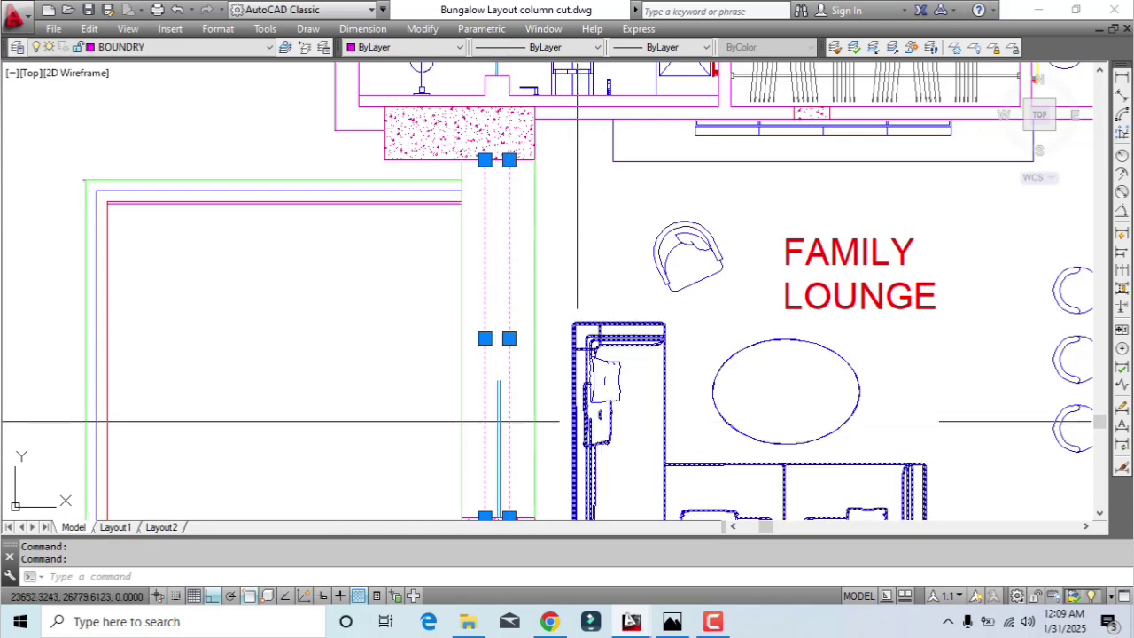
key("Delete")
Extend the two outer glass lines of the Family Lounge window up to the upper column's bottom edge
type("e")
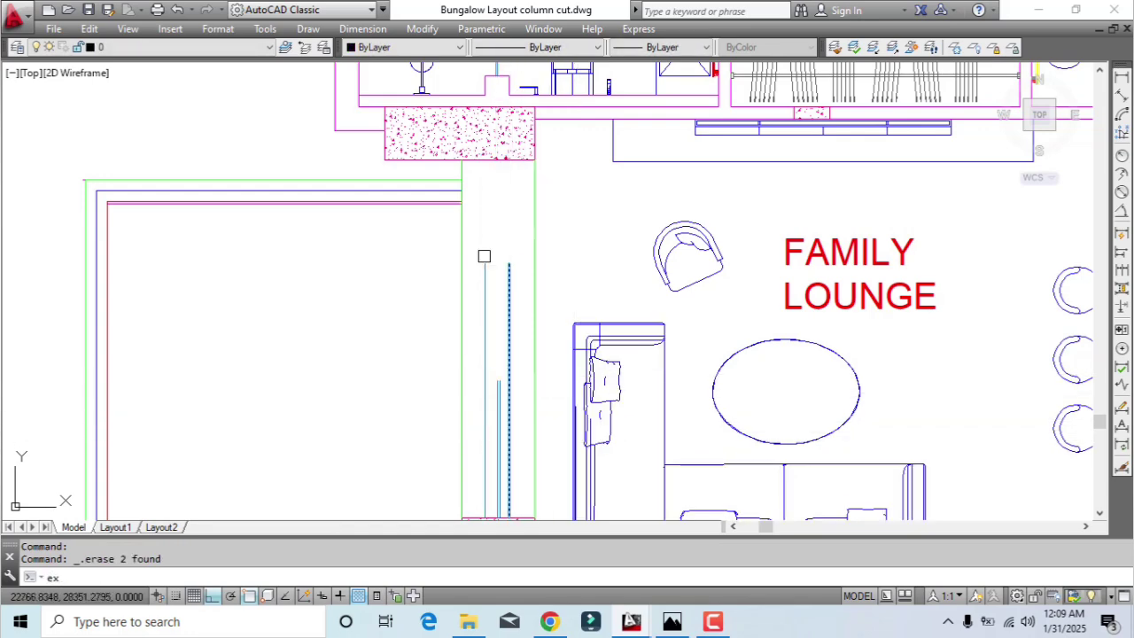
type("x")
key("Return")
scroll(468, 173, "up", 4)
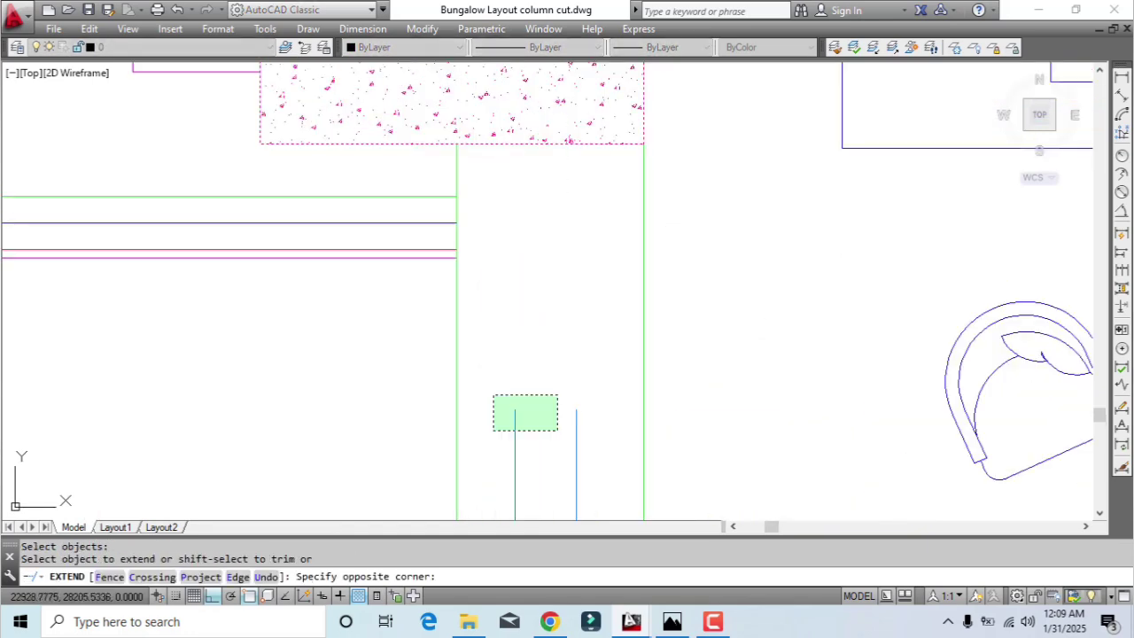
left_click(613, 448)
scroll(546, 393, "down", 6)
key("Return")
Draw a horizontal line leftward across the Family Lounge window from the midpoint of its right glass line
middle_click_drag(543, 507, 541, 426)
scroll(541, 421, "up", 4)
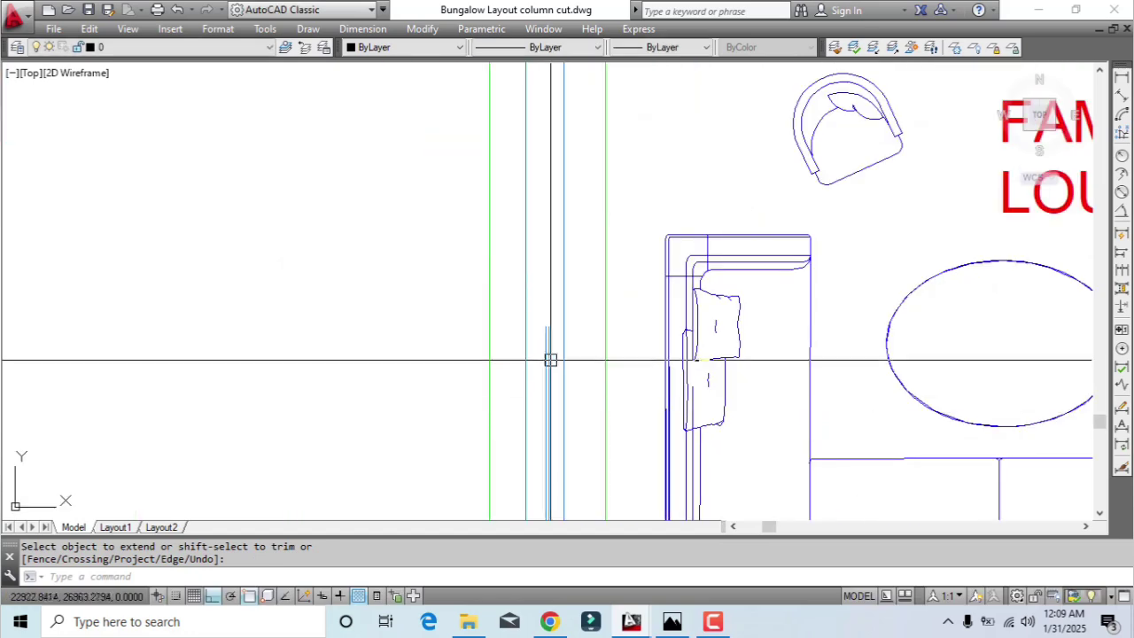
scroll(550, 359, "down", 2)
type("l")
key("Return")
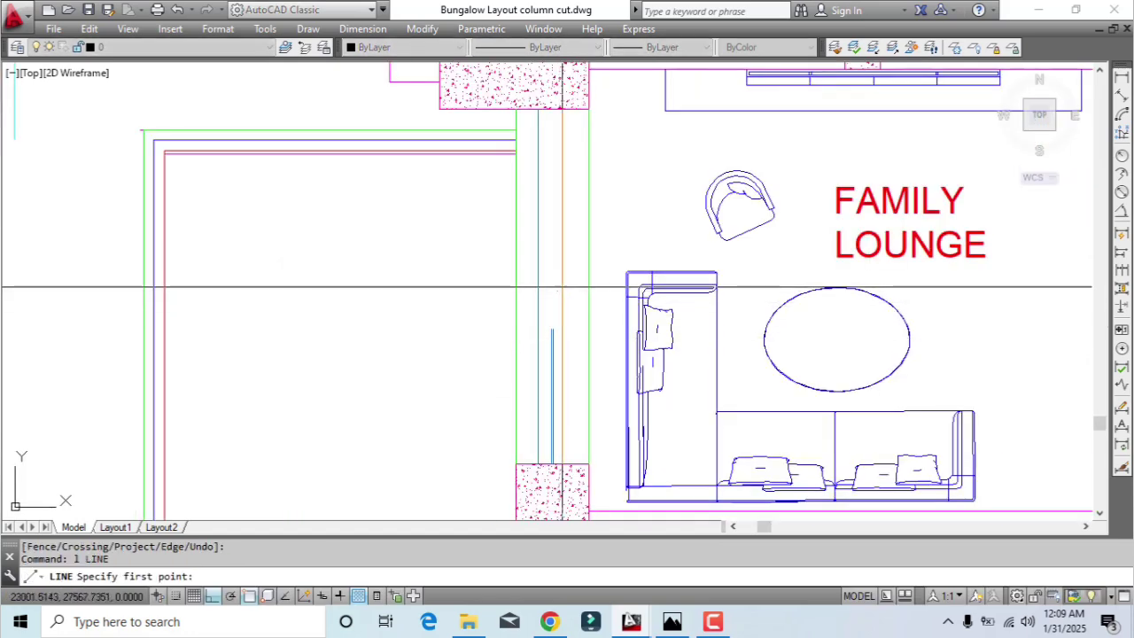
left_click(557, 292)
scroll(531, 310, "up", 4)
key("Escape")
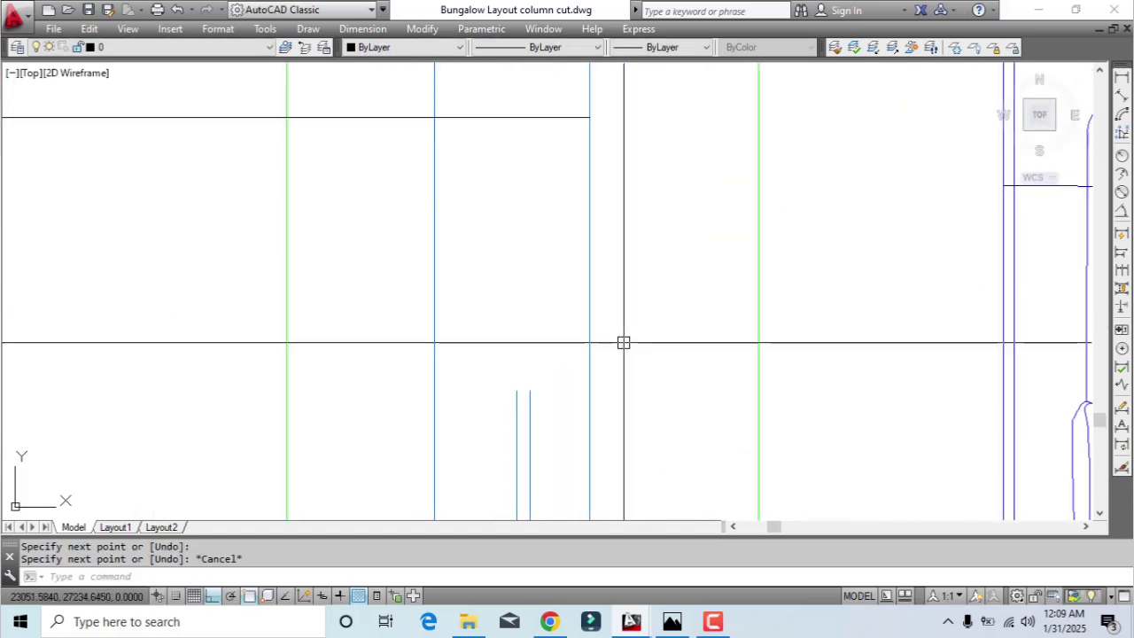
Extend the two inner sliding-panel lines of the Family Lounge window up to the horizontal midpoint line
left_click(546, 151)
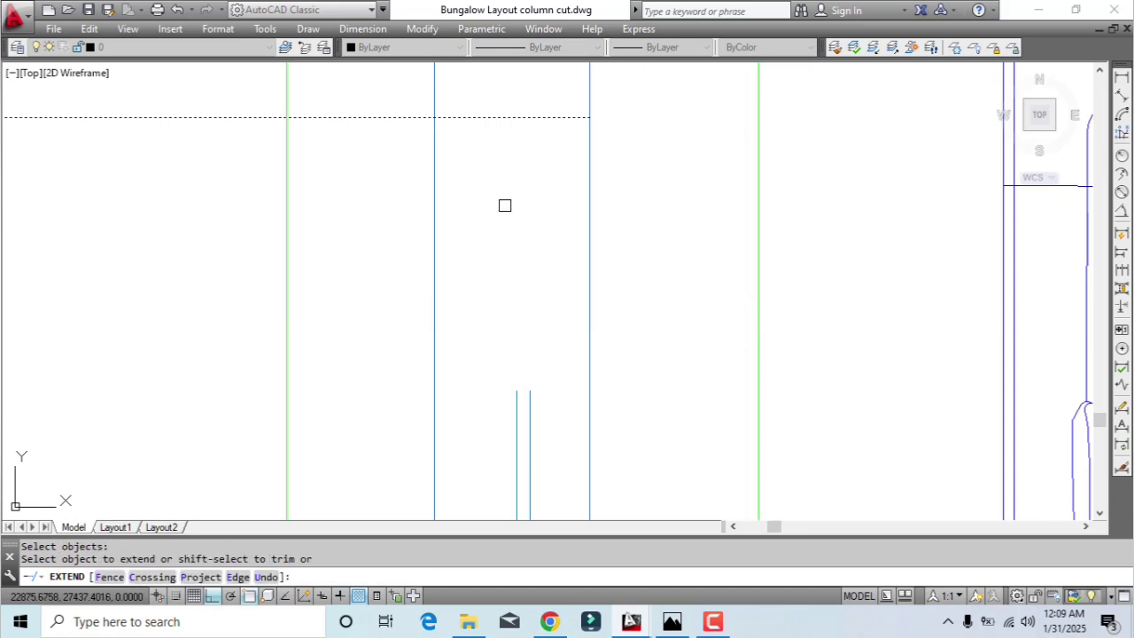
key("Return")
middle_click_drag(541, 200, 535, 255)
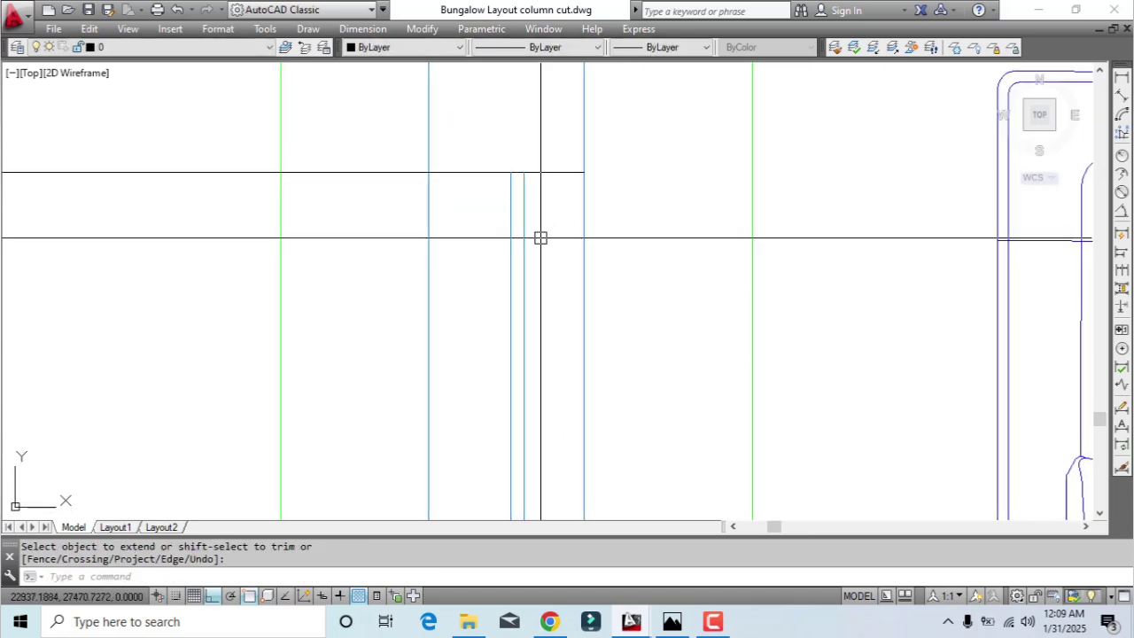
Trim the horizontal midpoint line to a cap between the two inner panel lines and match it to the glass line properties
left_click(527, 144)
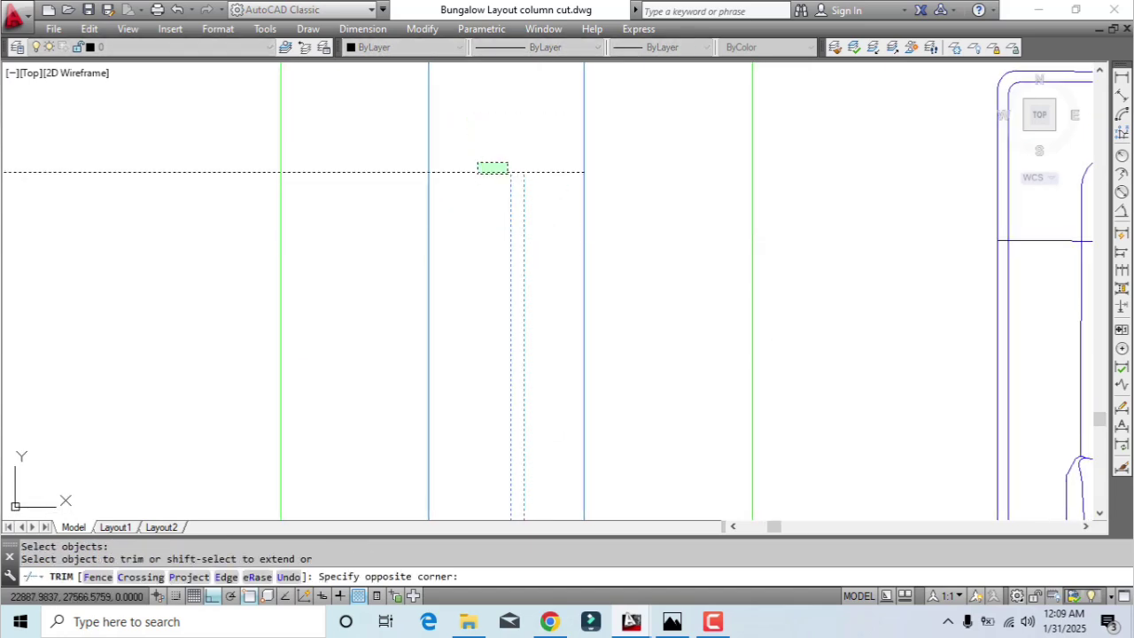
scroll(540, 217, "down", 2)
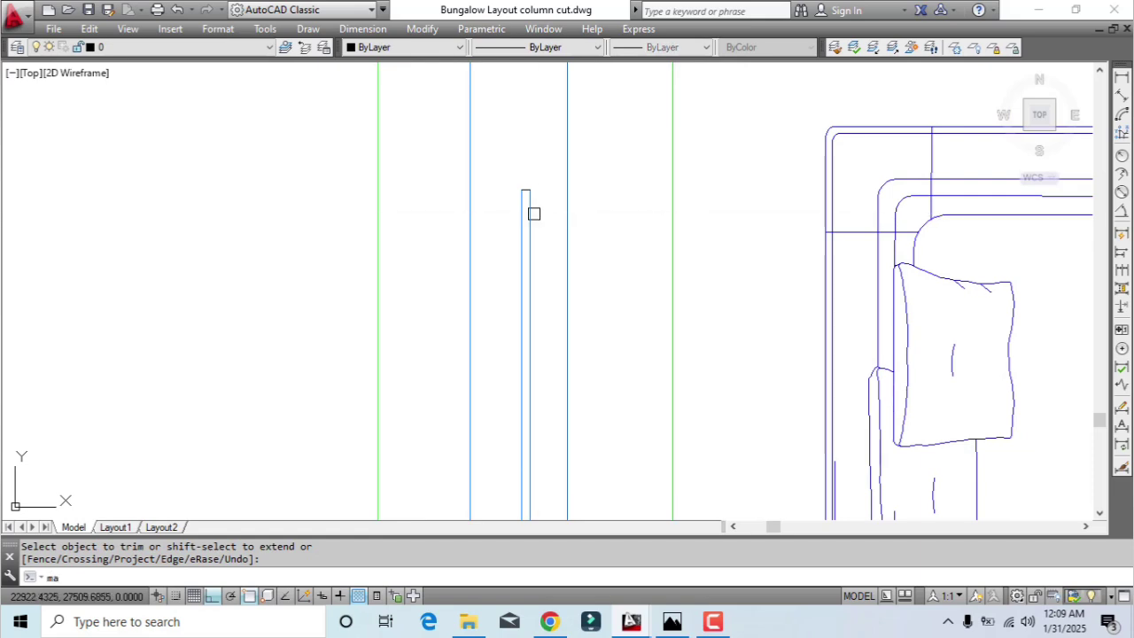
key("Return")
left_click(533, 214)
key("Escape")
left_click_drag(507, 220, 539, 174)
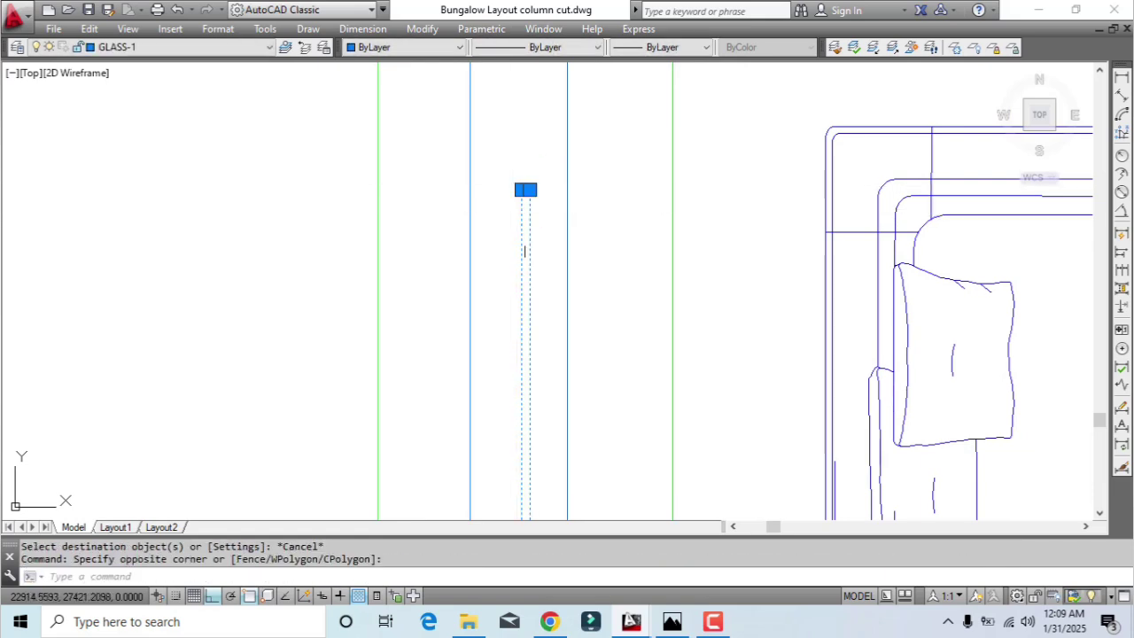
scroll(567, 303, "down", 3)
type("mi")
key("Return")
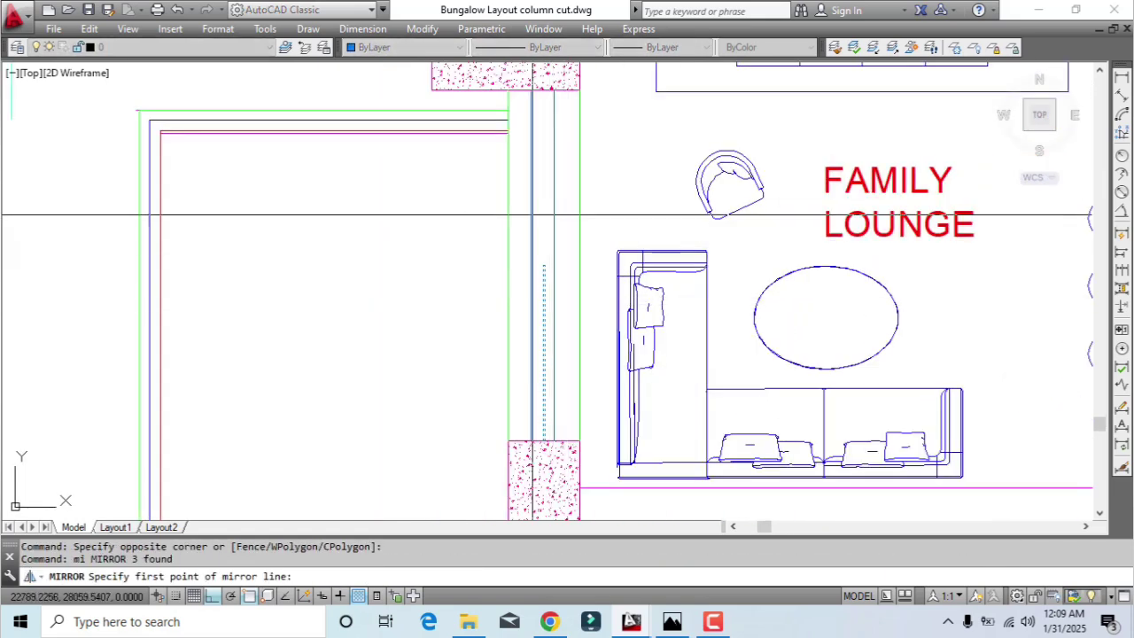
left_click(532, 276)
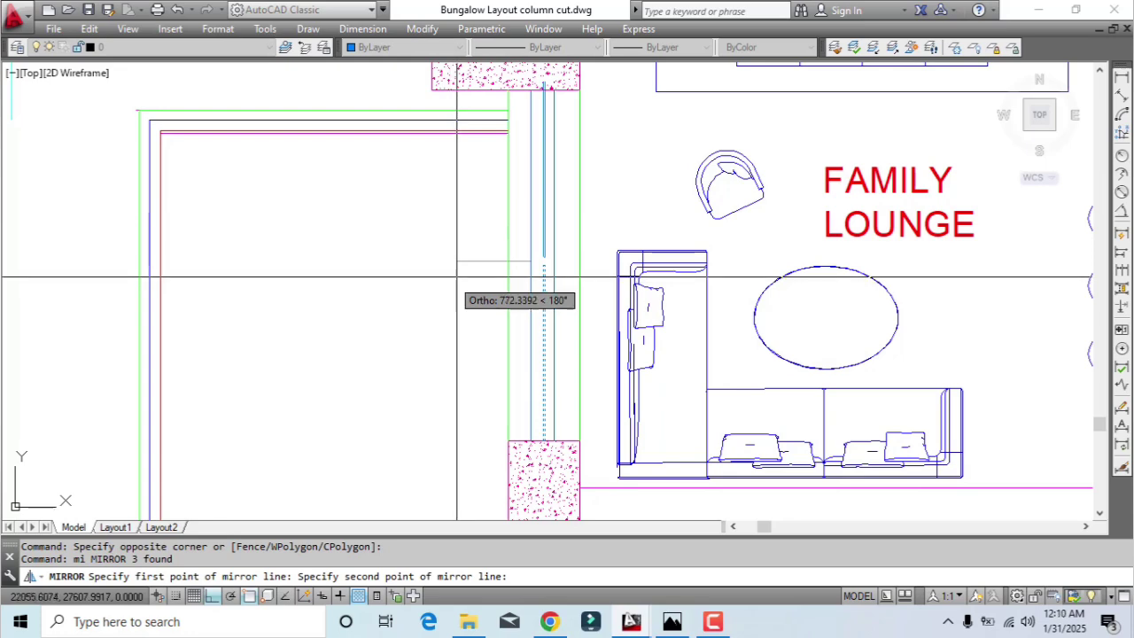
scroll(550, 274, "up", 3)
key("Escape")
Mirror the Family Lounge window's inner panel lines and cap about the horizontal axis through the glass line's midpoint, keeping the originals
left_click(544, 243)
left_click(531, 309)
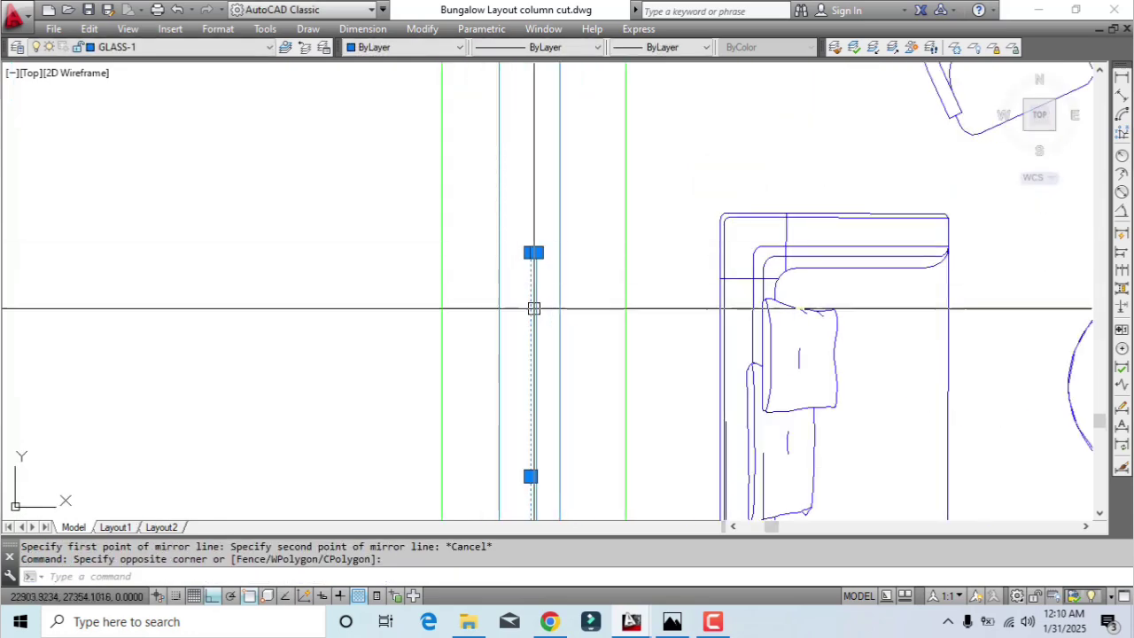
scroll(561, 314, "down", 2)
scroll(558, 325, "down", 3)
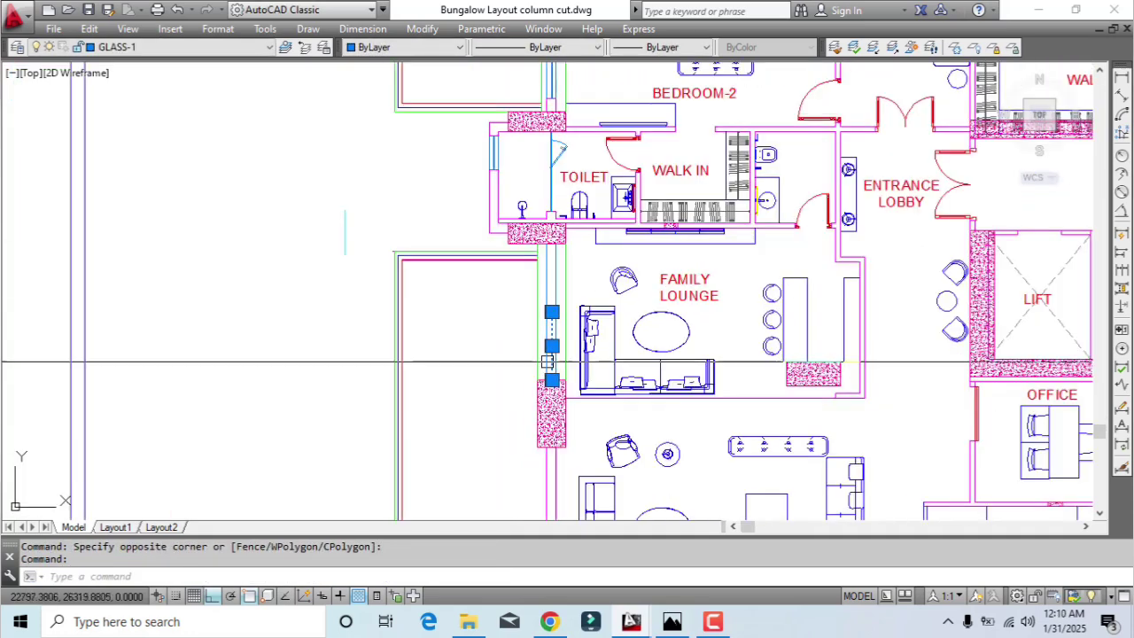
scroll(558, 325, "up", 3)
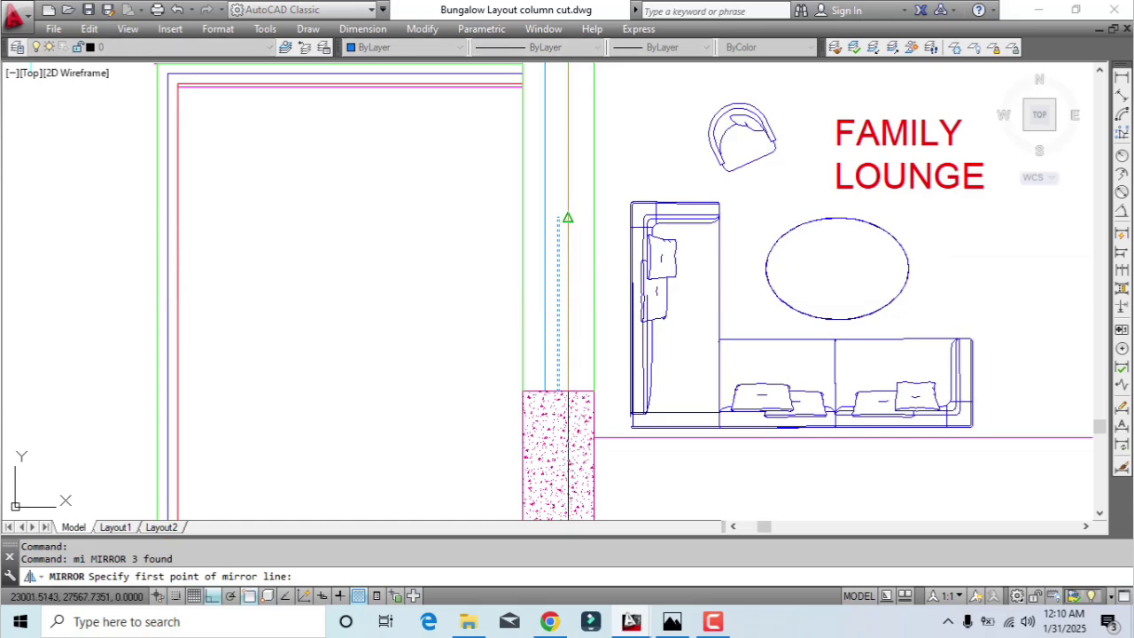
left_click(468, 242)
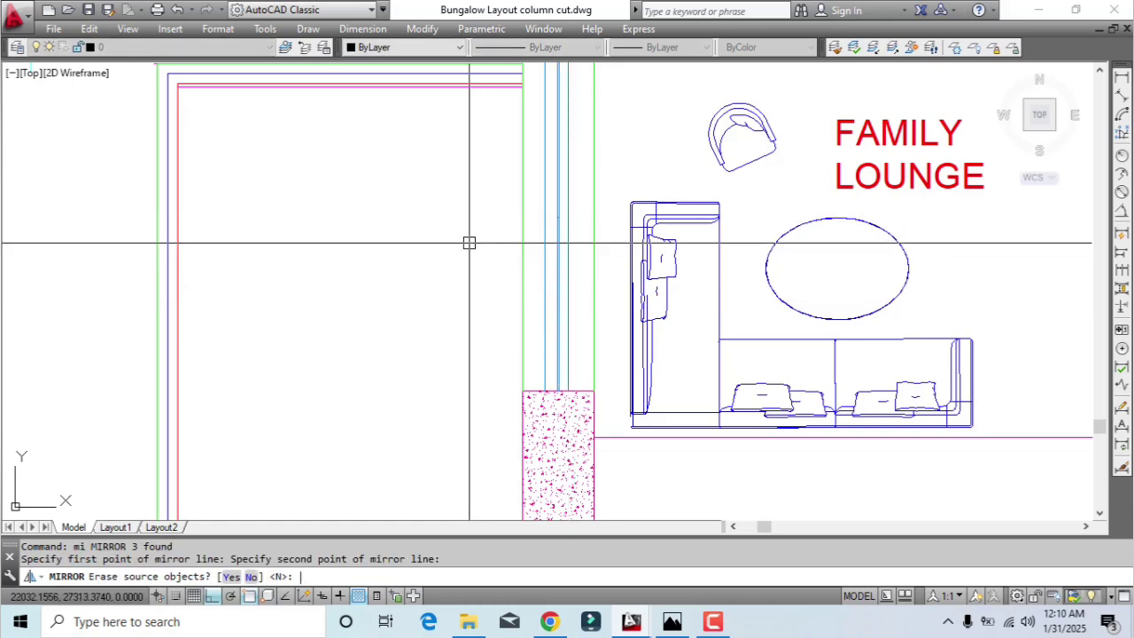
key("Return")
scroll(600, 243, "down", 3)
scroll(599, 243, "up", 2)
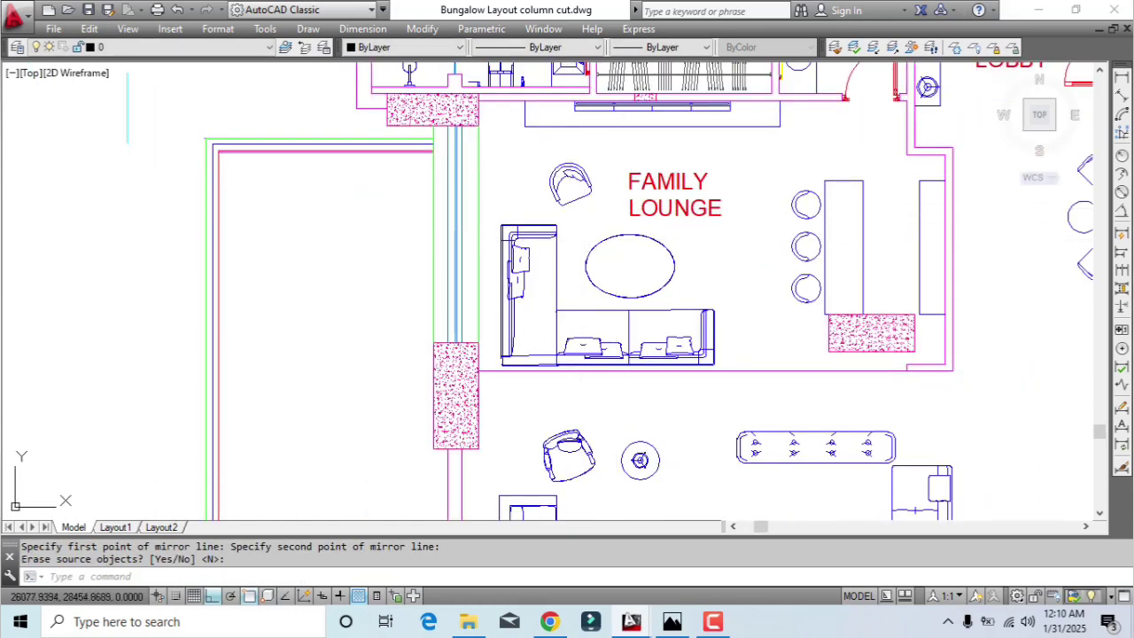
scroll(483, 281, "down", 2)
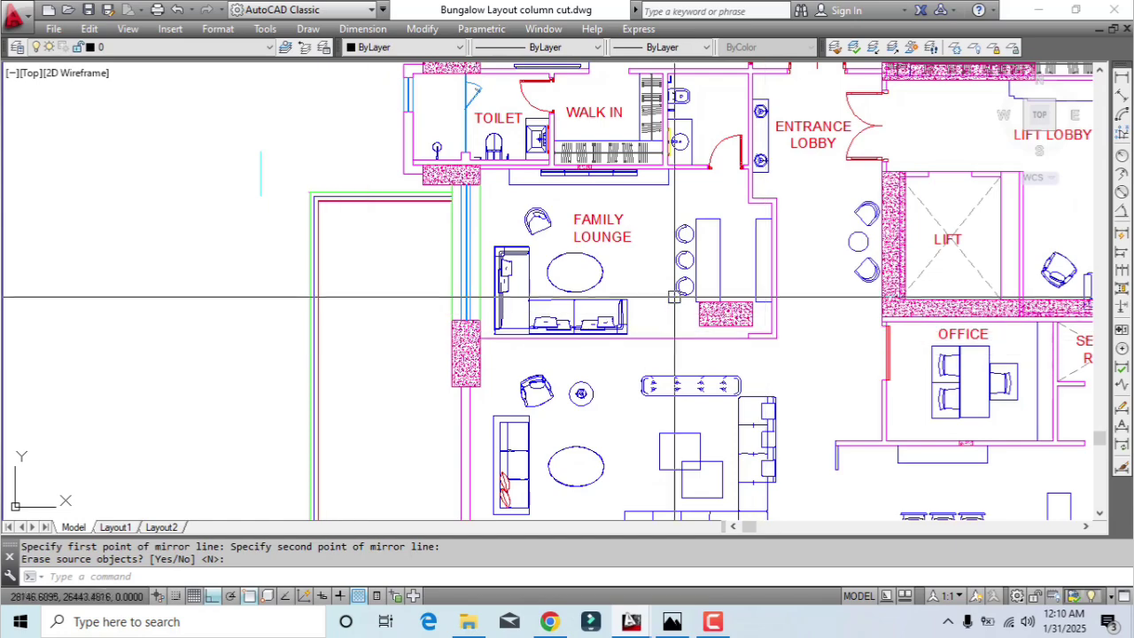
Move the L-shaped sofa in the Family Lounge slightly left, closer to the window wall
scroll(655, 310, "up", 2)
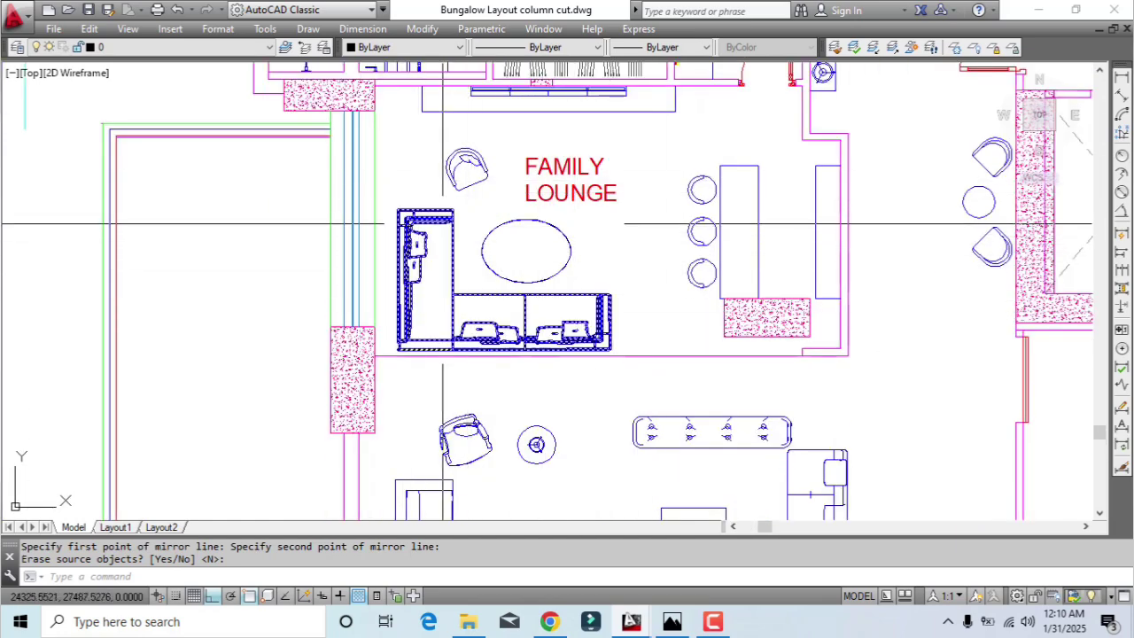
key("Return")
left_click(401, 330)
type("m")
key("Return")
scroll(388, 241, "up", 2)
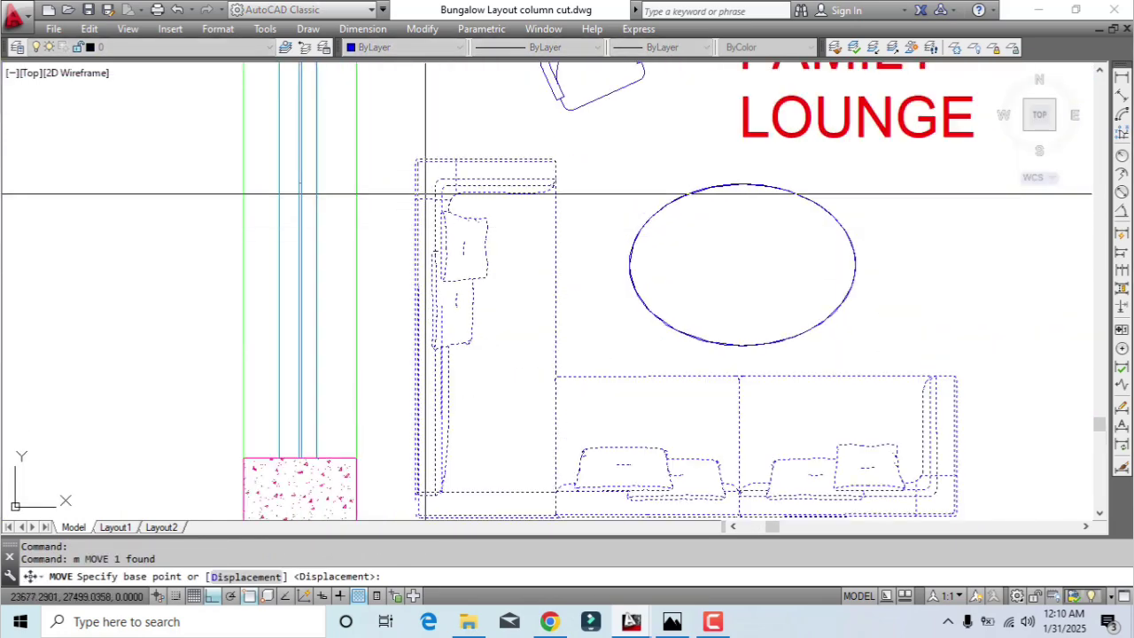
left_click(458, 99)
left_click(438, 101)
scroll(454, 184, "down", 3)
middle_click_drag(548, 223, 532, 270)
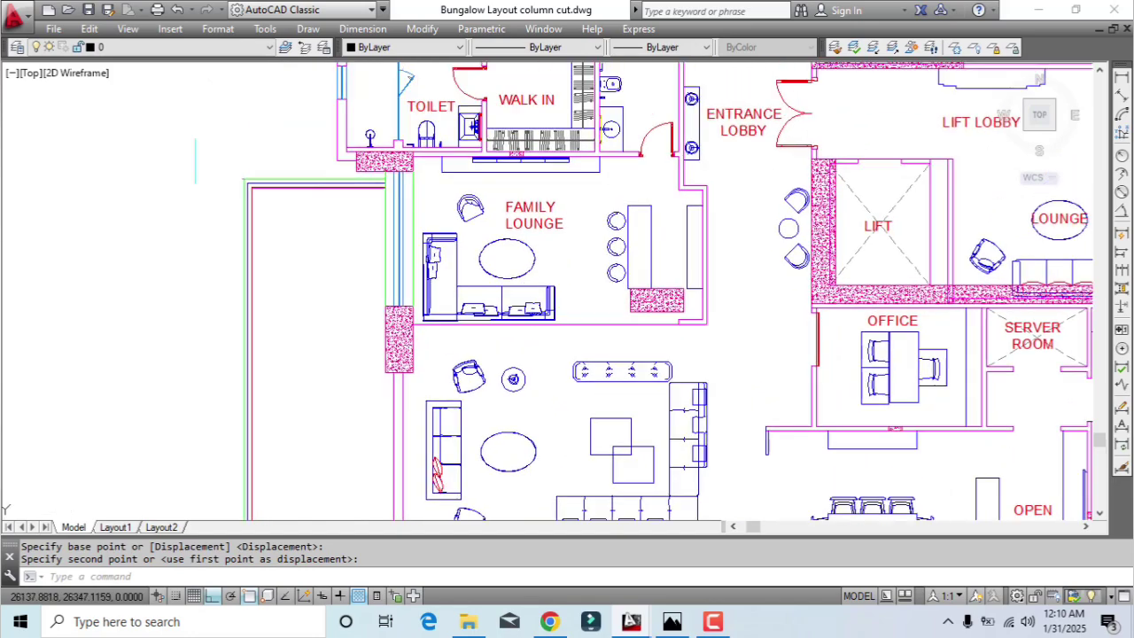
Move the oval coffee table in the Family Lounge slightly left toward the sofa
scroll(532, 270, "up", 2)
scroll(559, 240, "up", 2)
type("m")
key("Return")
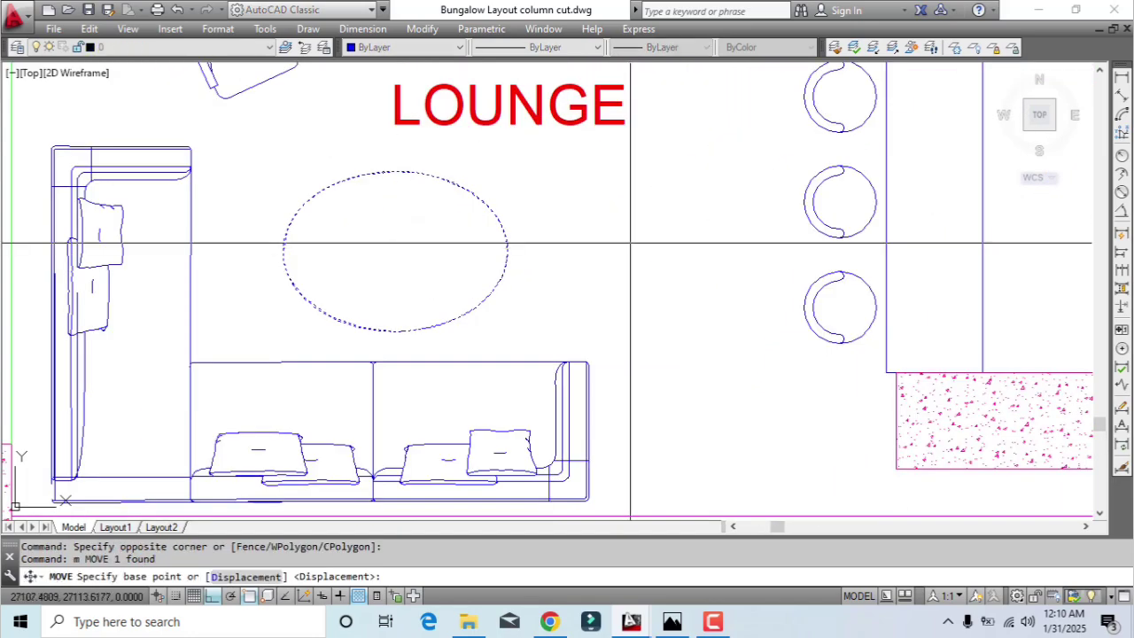
left_click(630, 246)
left_click(610, 240)
scroll(549, 236, "down", 1)
scroll(545, 237, "down", 2)
Shift the Family Lounge's oval coffee table slightly upward, away from the sofa's lower section
left_click(545, 238)
left_click(461, 249)
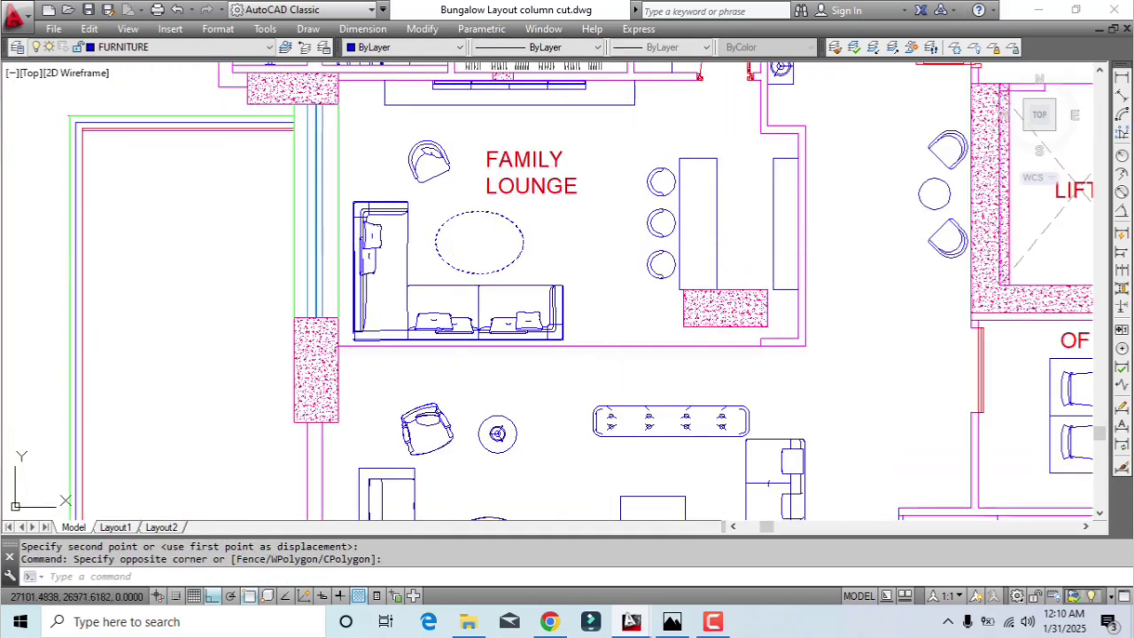
type("m")
key("Return")
left_click(579, 248)
left_click(578, 242)
scroll(578, 242, "down", 2)
scroll(514, 212, "up", 4)
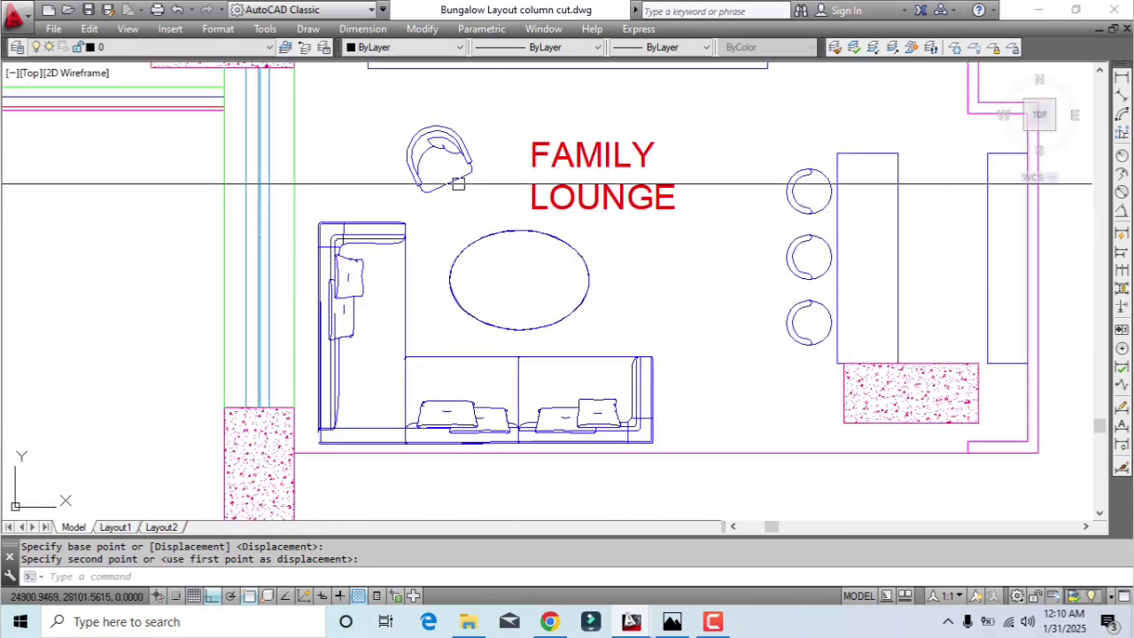
Move the armchair above the L-shaped sofa slightly left toward the window
left_click(451, 181)
type("m")
key("Return")
left_click(668, 284)
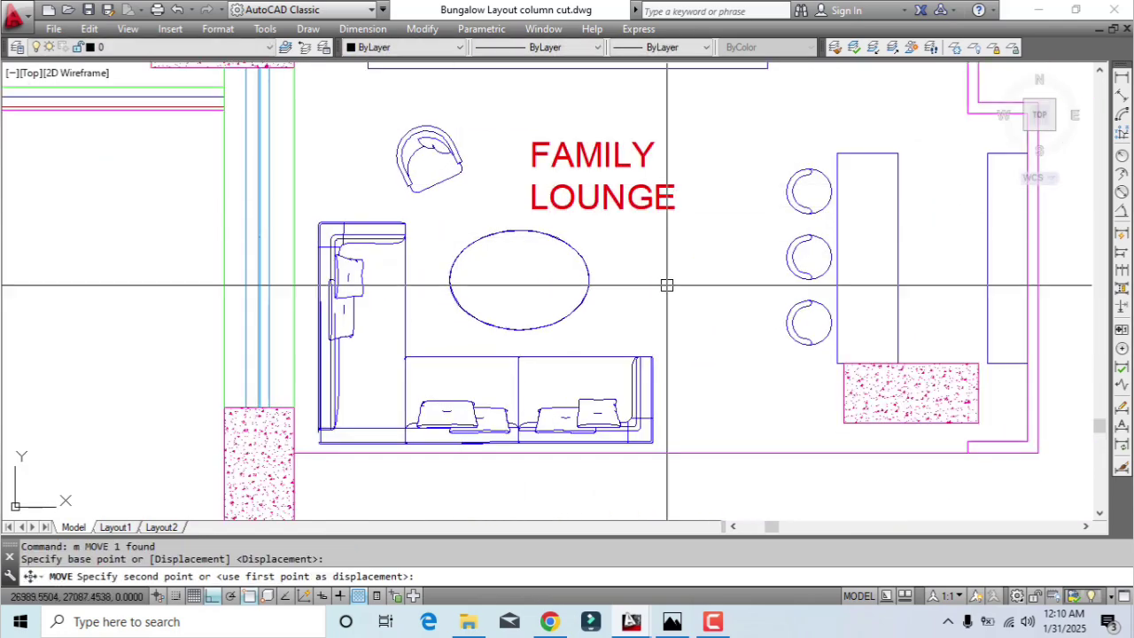
scroll(666, 284, "down", 2)
middle_click_drag(626, 206, 530, 275)
middle_click_drag(587, 359, 549, 321)
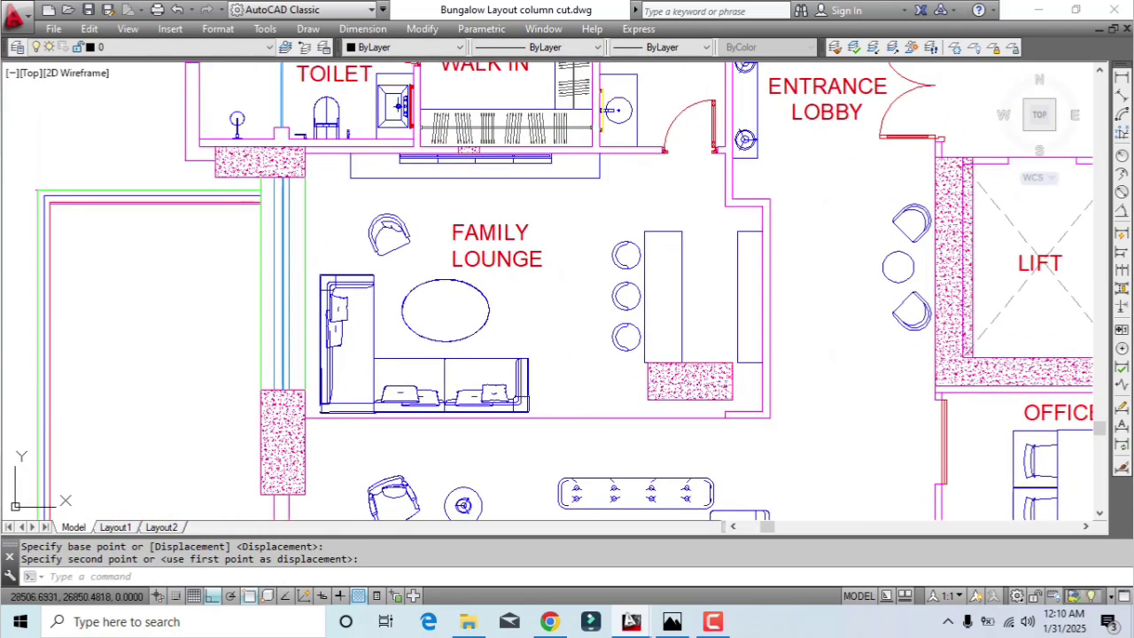
Save the drawing
scroll(715, 375, "up", 2)
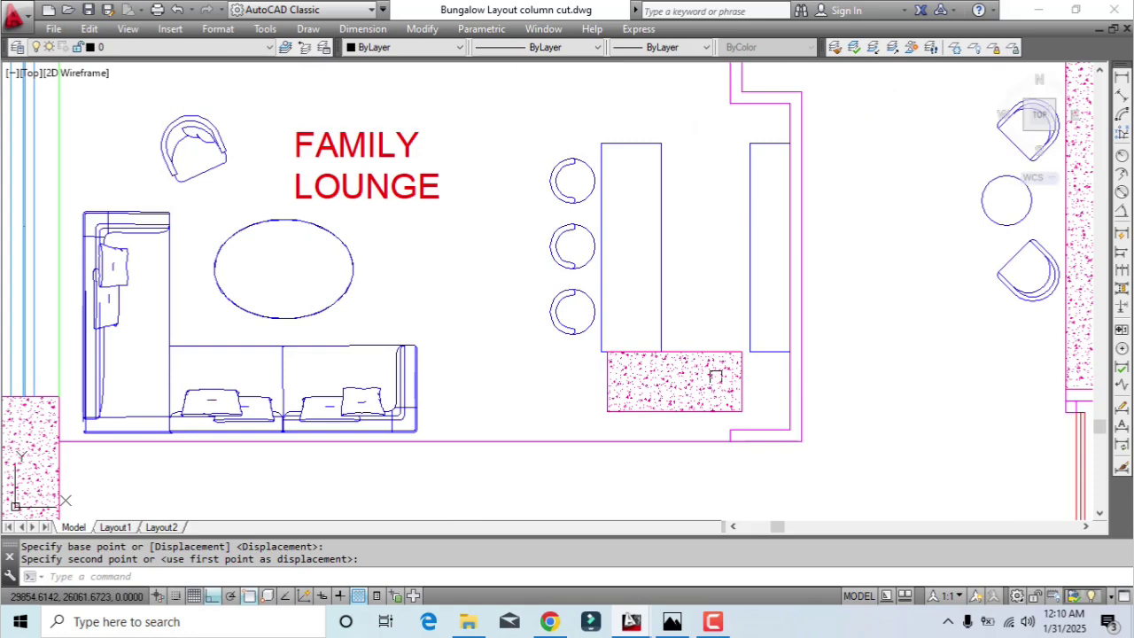
key("Escape")
key("ctrl+s")
middle_click_drag(636, 403, 587, 357)
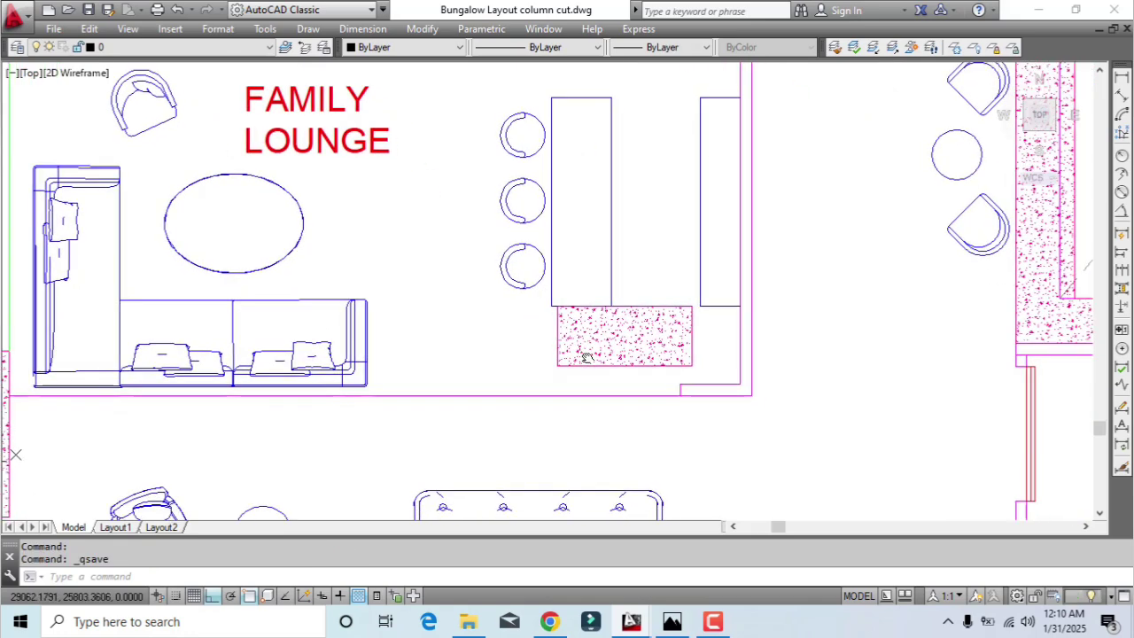
scroll(558, 345, "up", 2)
scroll(544, 336, "down", 2)
left_click(628, 89)
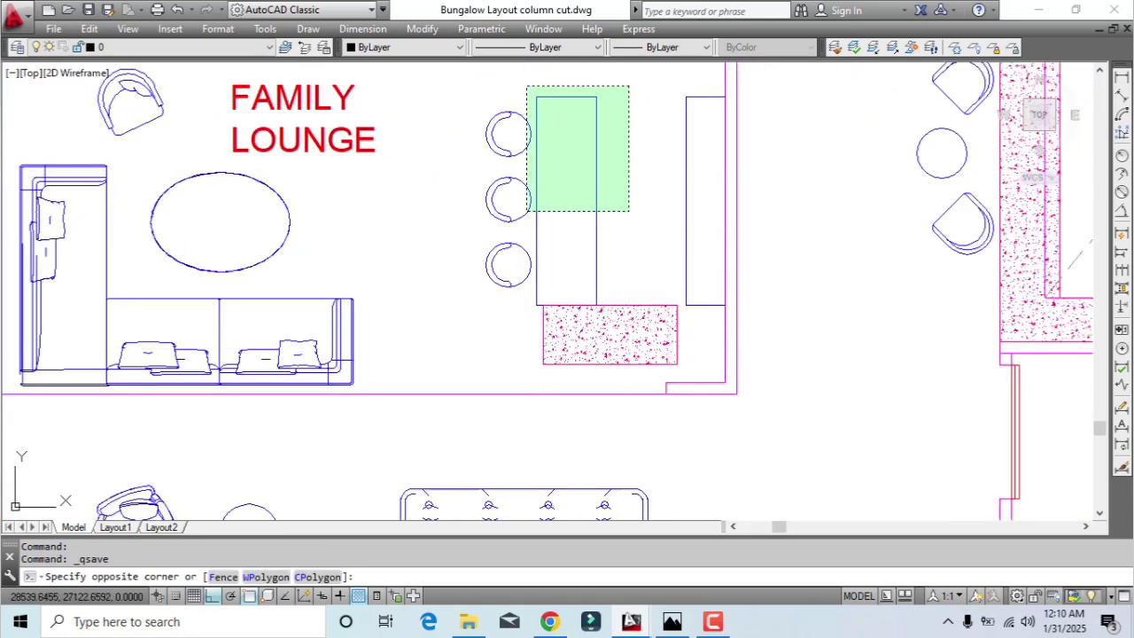
left_click(475, 273)
scroll(513, 280, "up", 6)
type("m")
key("Return")
scroll(635, 408, "up", 2)
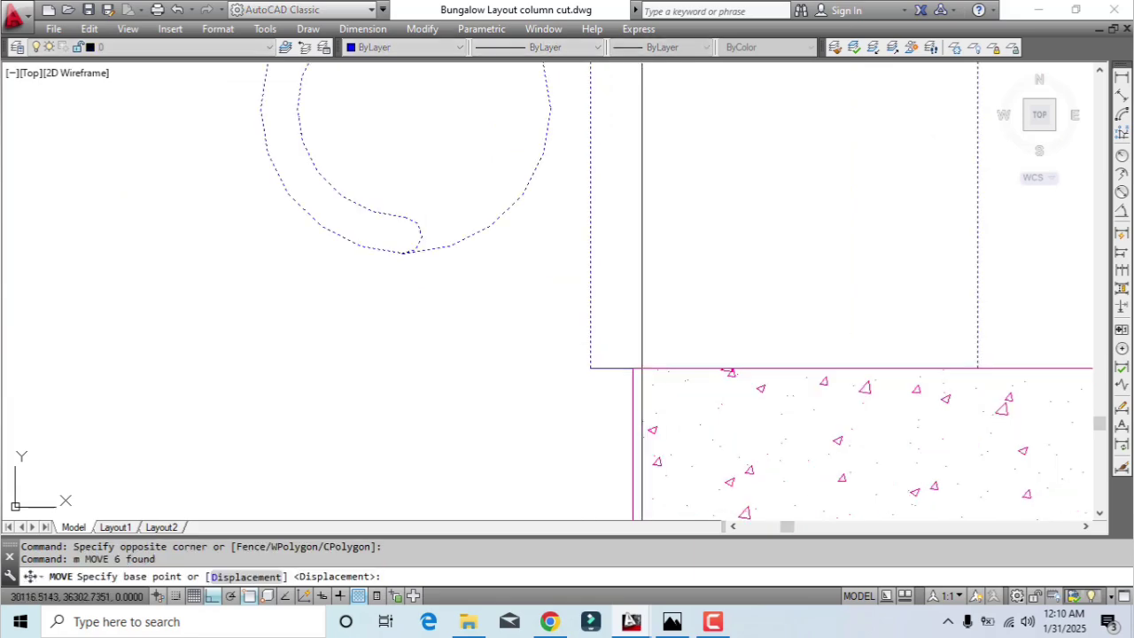
scroll(605, 381, "down", 5)
key("Escape")
Measure the horizontal gap between the bar counter and the wall-side counter in the Family Lounge
type("di")
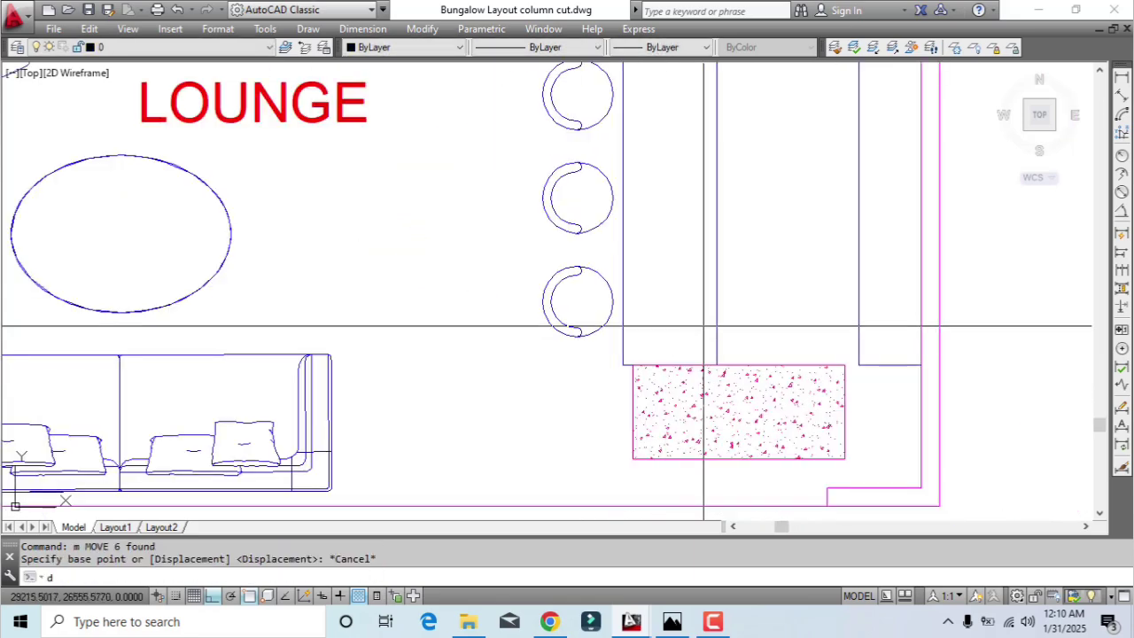
key("Return")
left_click(716, 304)
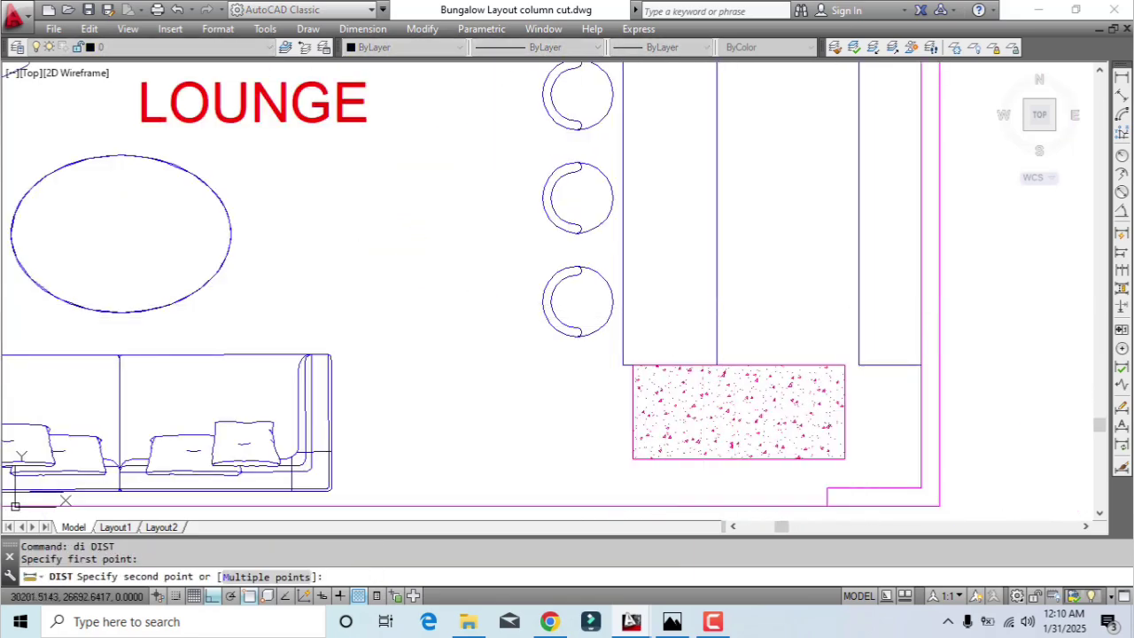
left_click(859, 304)
Move the bar counter and its three stools right so the counter's lower-left corner meets the column's upper-left corner
scroll(663, 406, "down", 4)
left_click(691, 236)
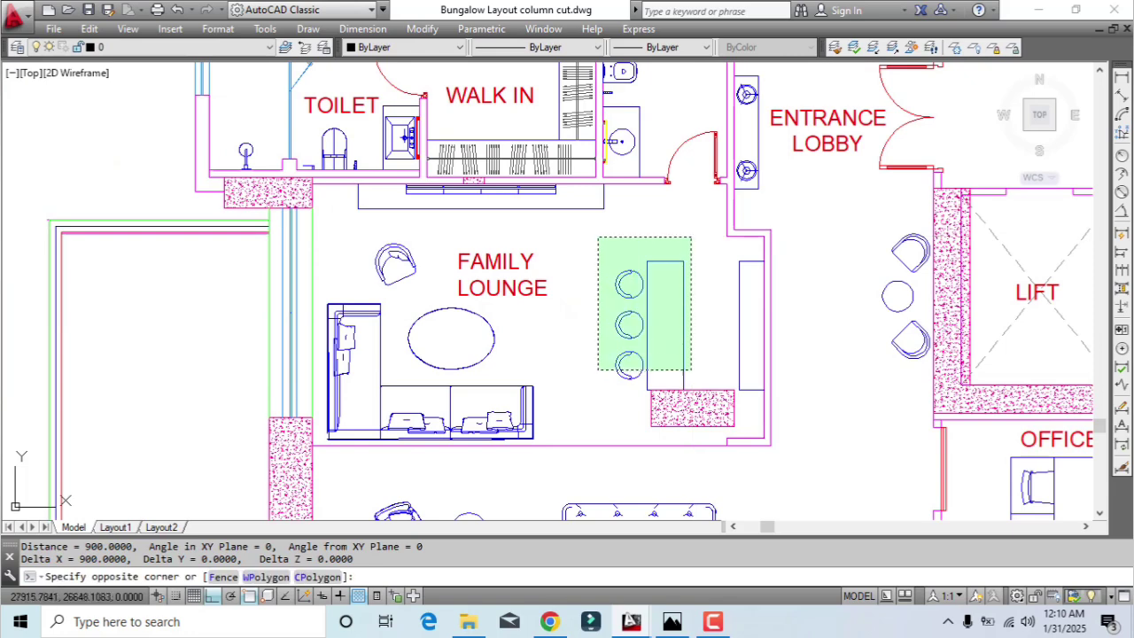
left_click(597, 379)
scroll(646, 407, "up", 4)
scroll(669, 377, "up", 4)
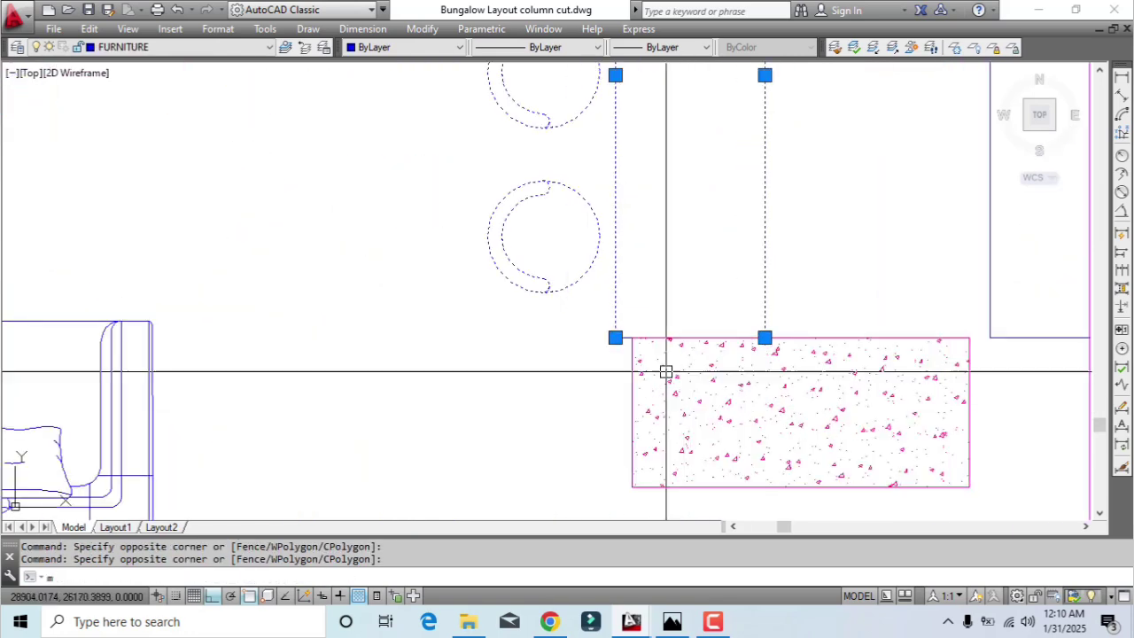
type("m")
key("Return")
left_click(601, 332)
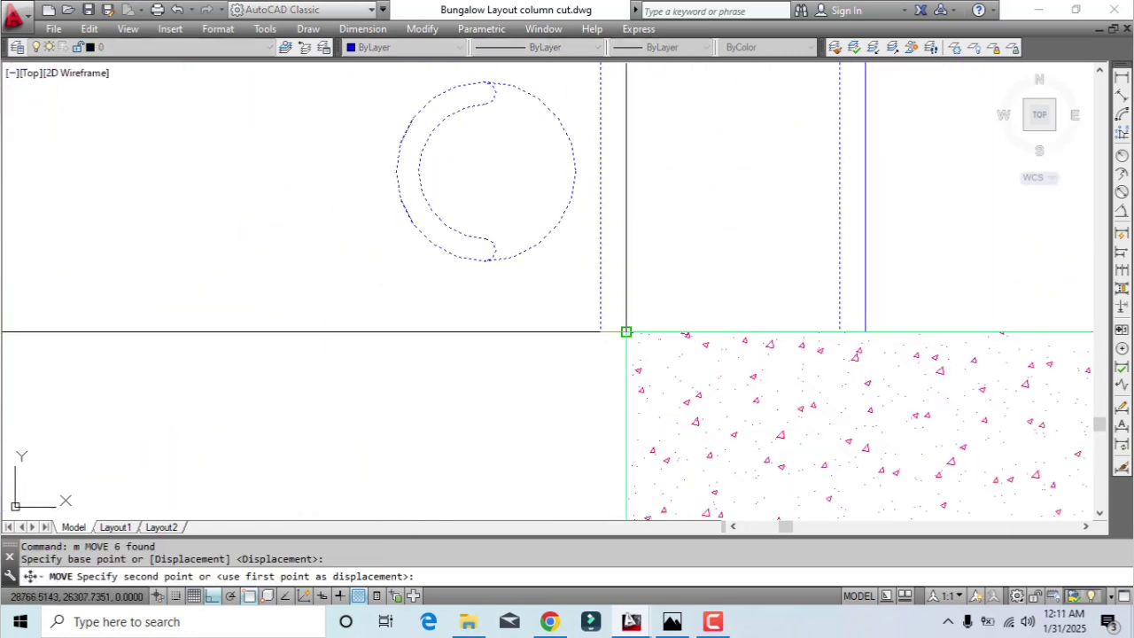
scroll(603, 341, "down", 2)
Stretch the left end of the bar counter's leftover bottom line to the column's upper-left corner
left_click(570, 388)
scroll(570, 388, "down", 2)
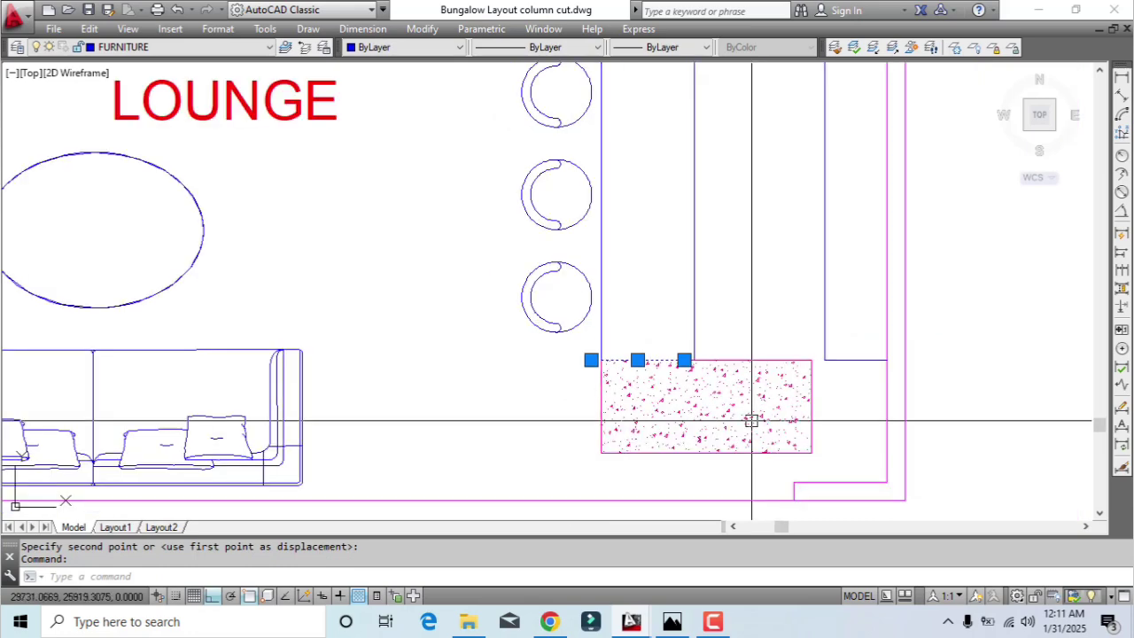
scroll(630, 372, "up", 4)
left_click(533, 348)
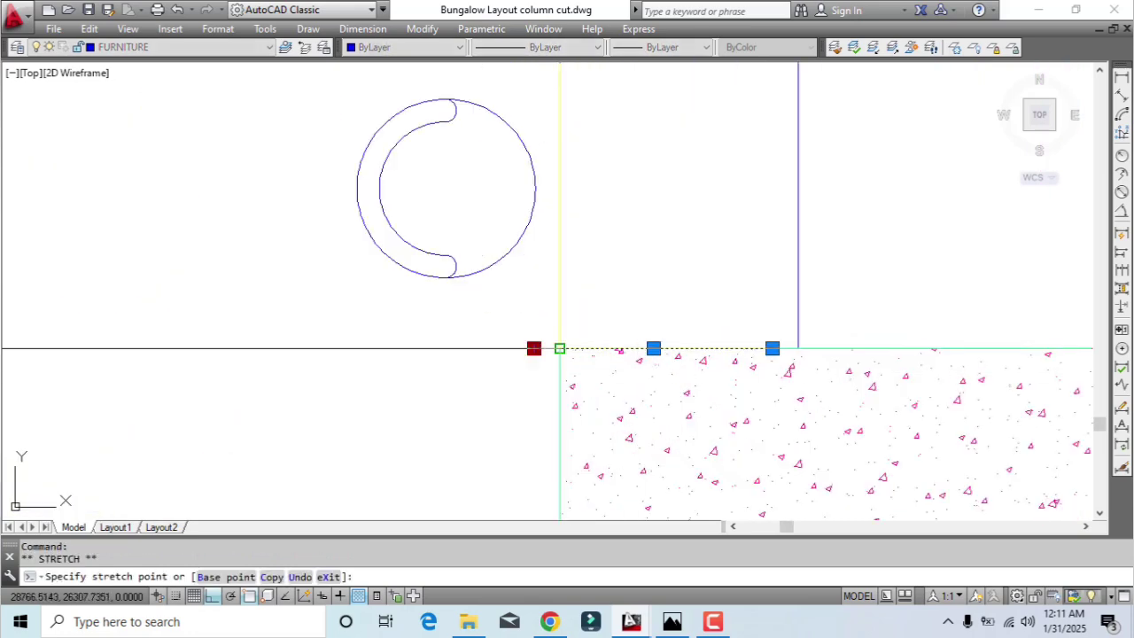
left_click(559, 348)
scroll(545, 368, "down", 6)
key("Escape")
Re-measure the horizontal gap between the relocated bar counter and the wall-side counter
type("d")
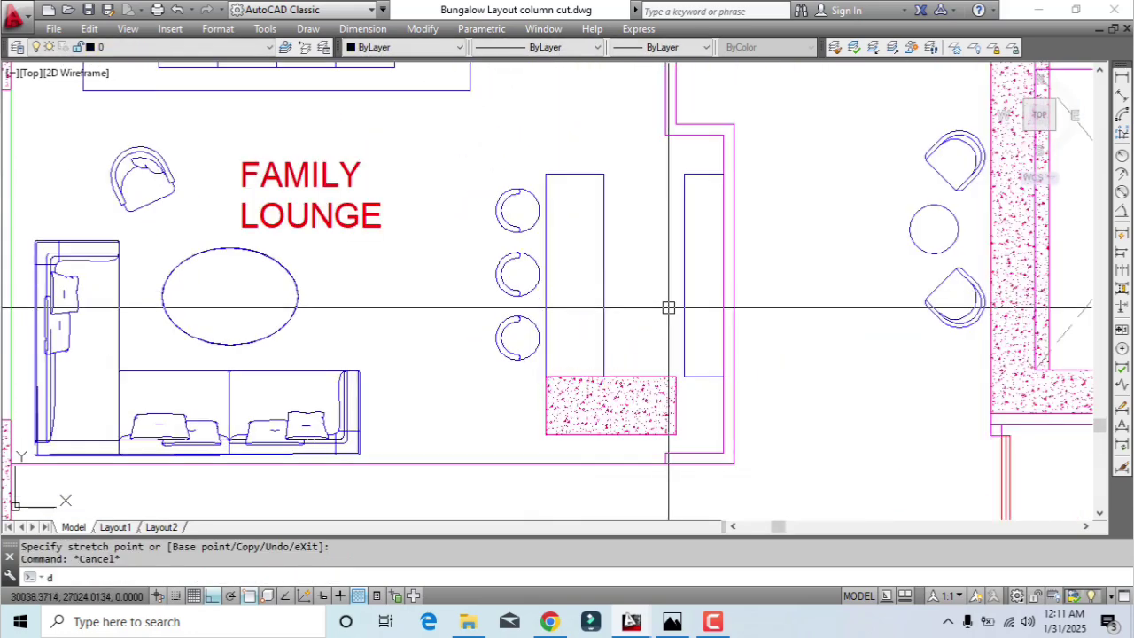
type("i")
key("Return")
left_click(604, 291)
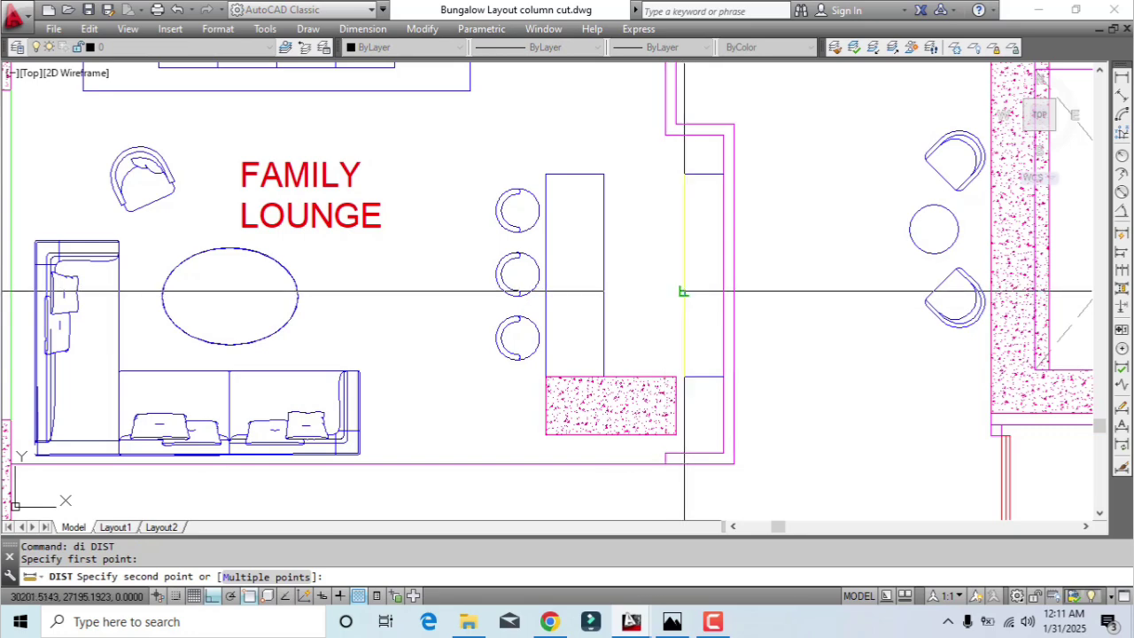
left_click(683, 292)
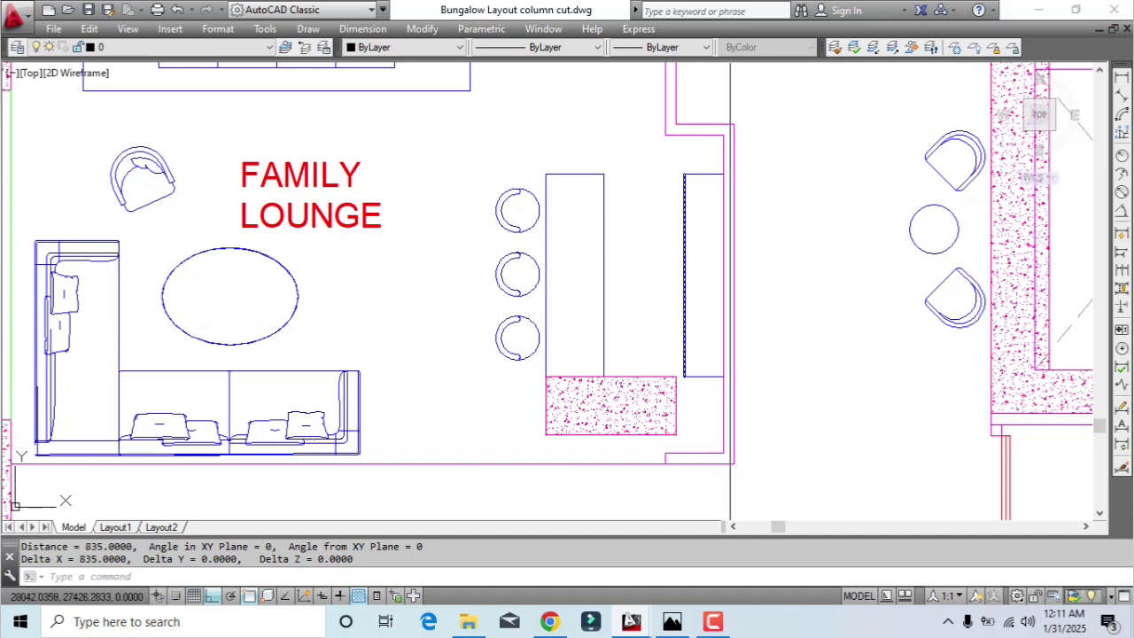
middle_click_drag(636, 295, 564, 253)
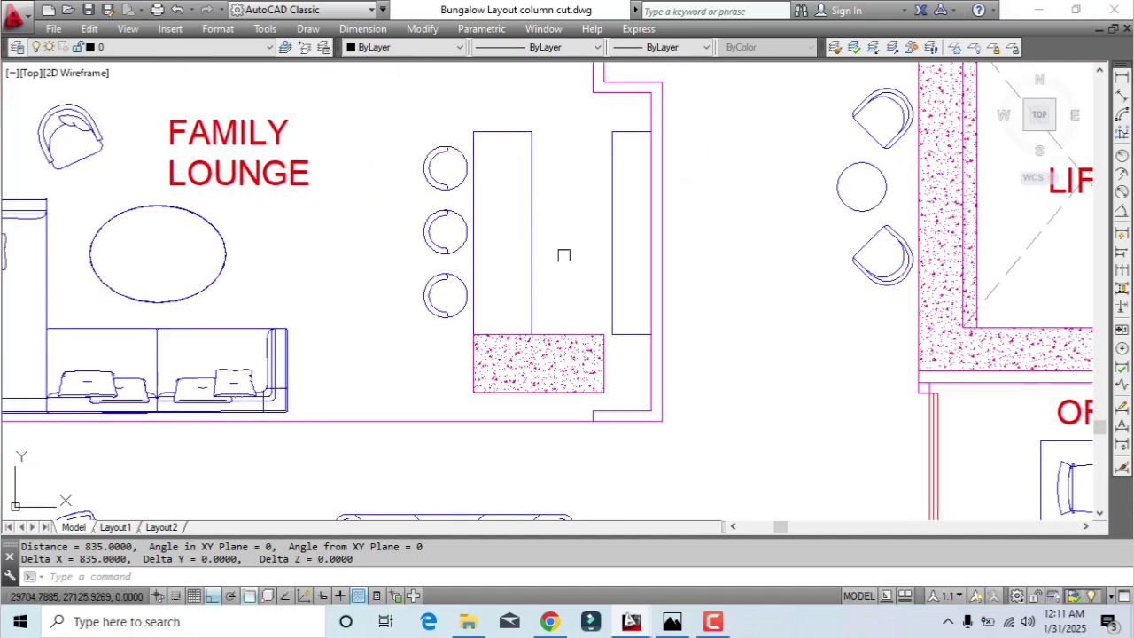
middle_click_drag(638, 335, 684, 293)
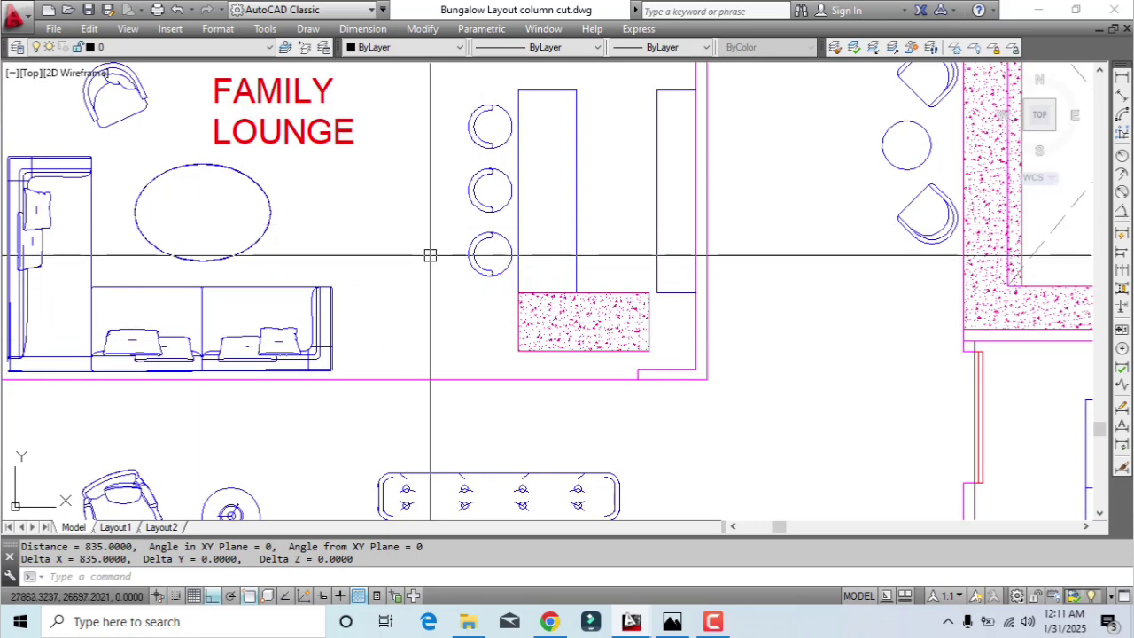
scroll(608, 377, "up", 2)
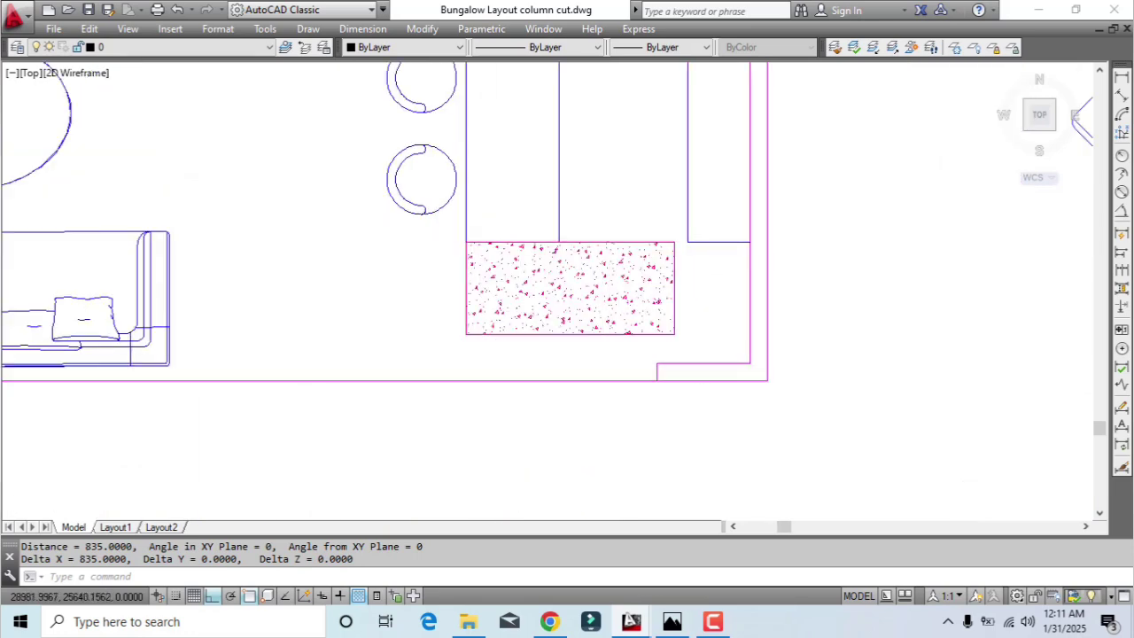
scroll(633, 372, "down", 2)
scroll(673, 396, "down", 2)
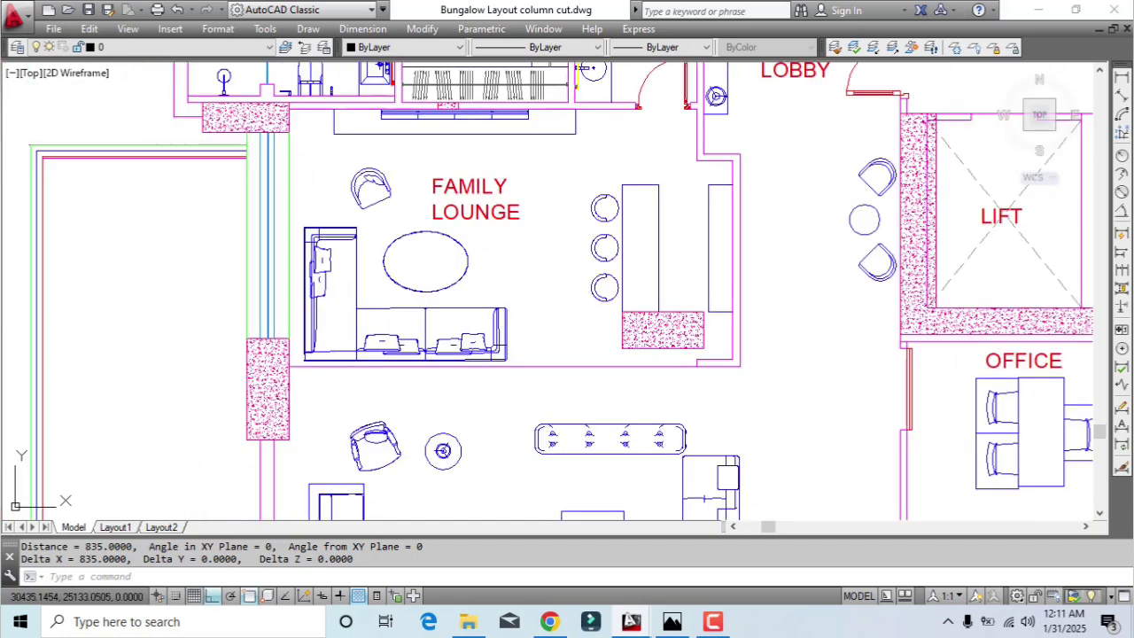
mouse_move(747, 393)
middle_mouse_down()
mouse_move(759, 416)
mouse_move(745, 451)
middle_mouse_up()
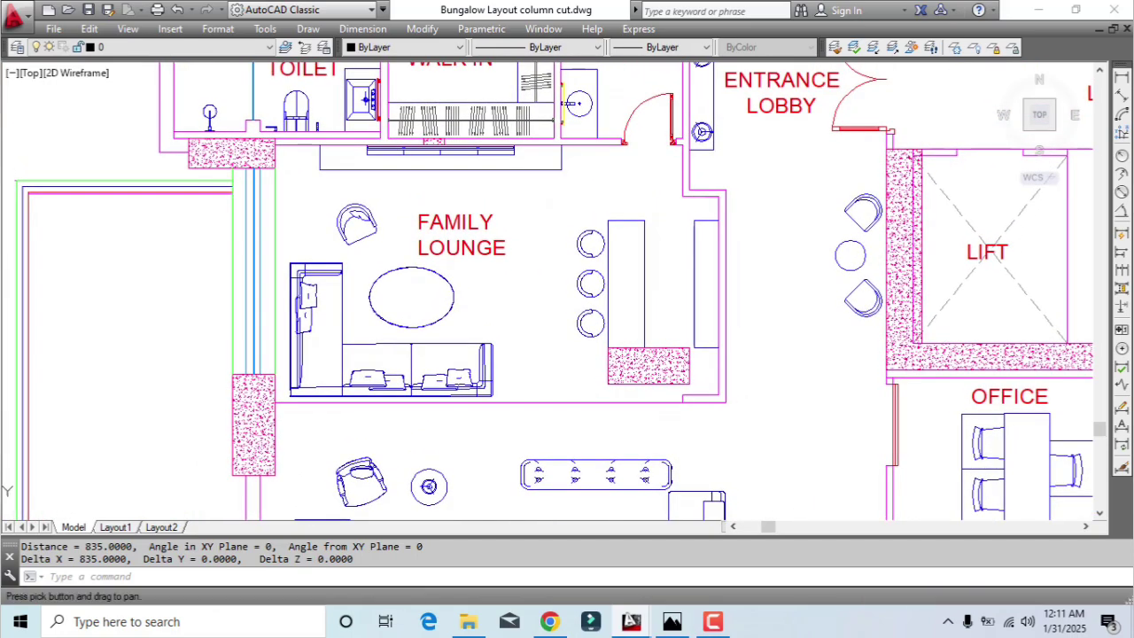
Draw a horizontal construction line through the lower edge of the column below the bar counter
scroll(775, 416, "up", 2)
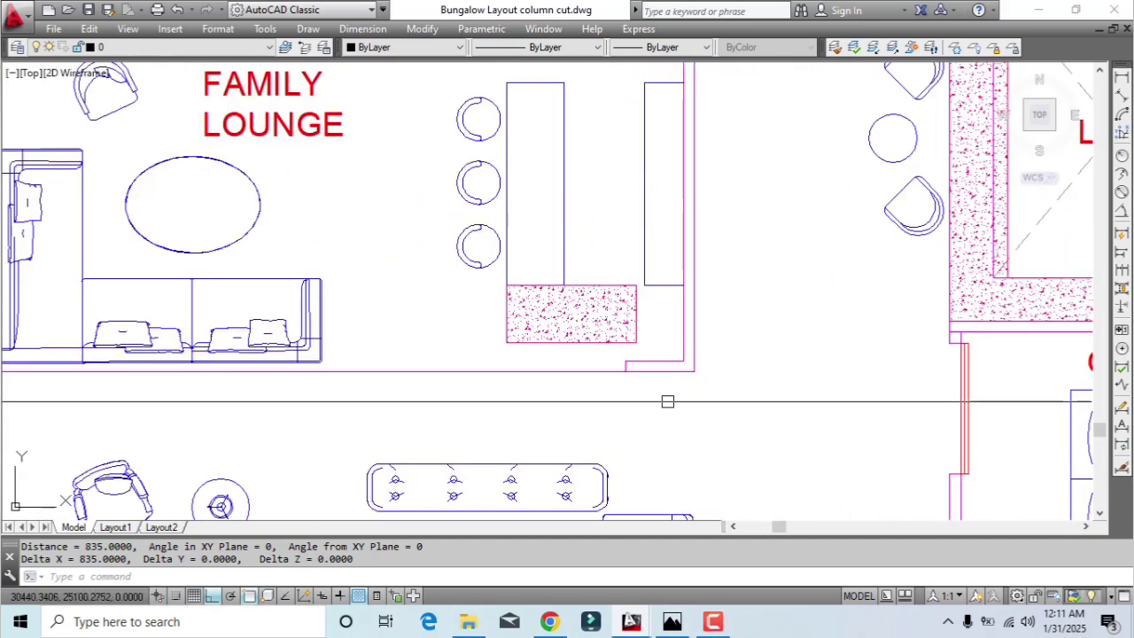
type("l")
key("Return")
type("h")
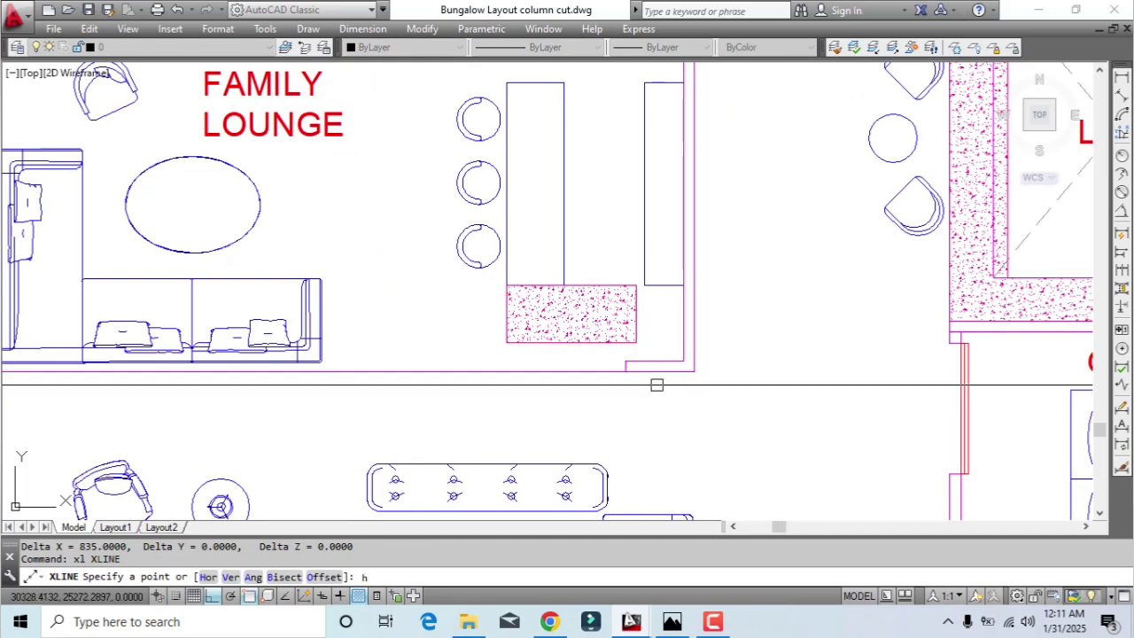
key("Return")
scroll(632, 328, "up", 3)
left_click(624, 422)
scroll(656, 278, "down", 5)
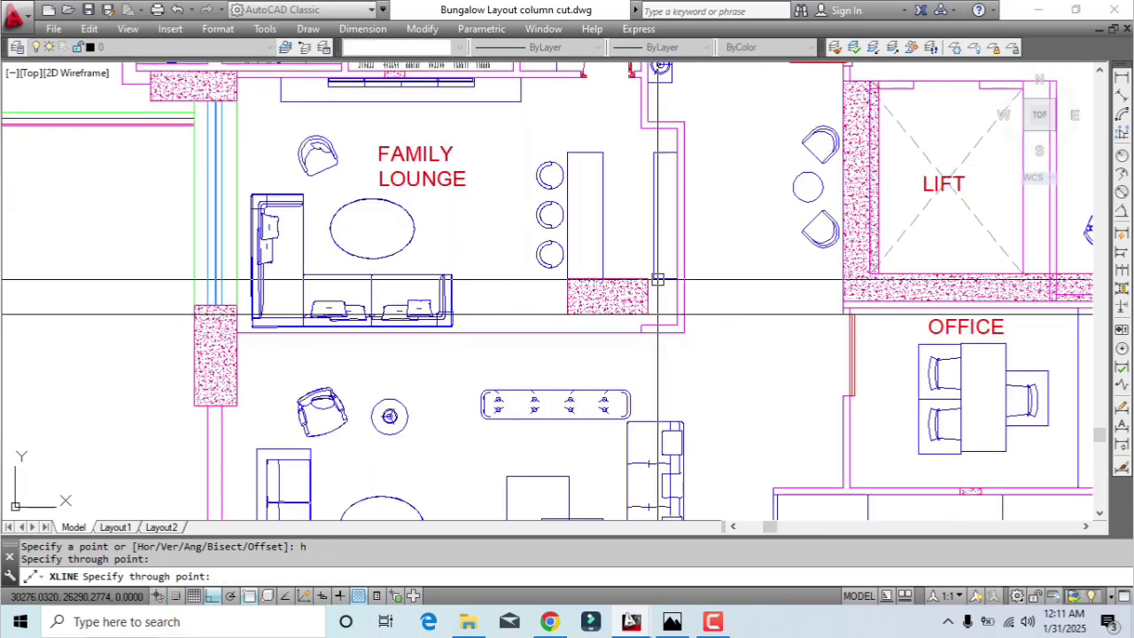
left_click(653, 279)
key("Return")
Offset the horizontal construction line downward by 300, then offset the resulting line another 300 downward
type("o")
key("Return")
type("300")
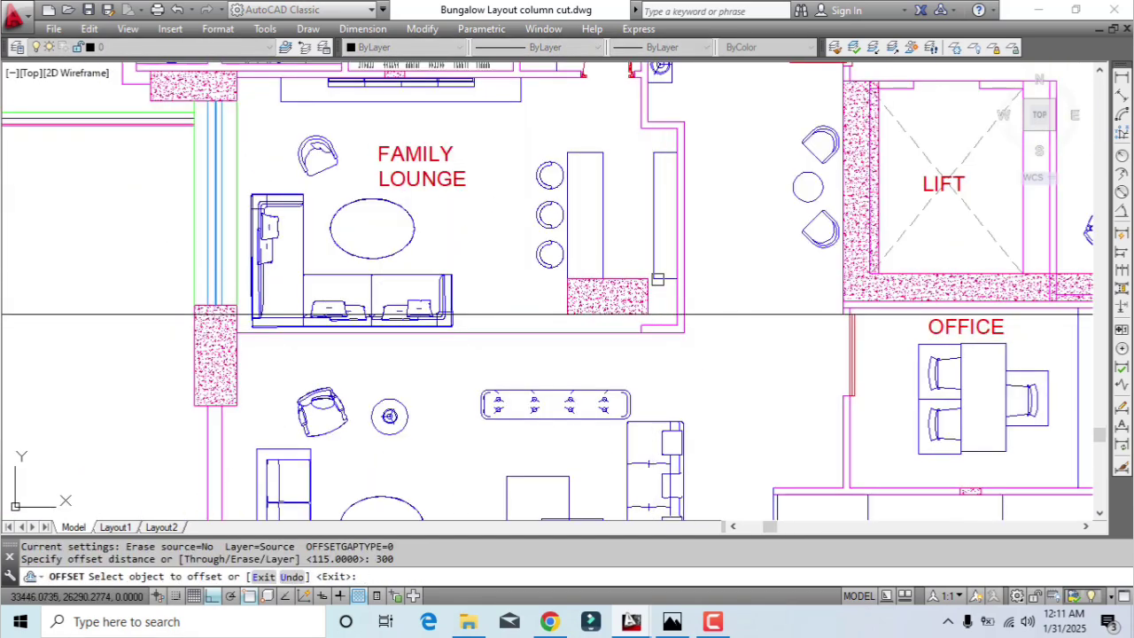
scroll(658, 279, "down", 2)
left_click(744, 285)
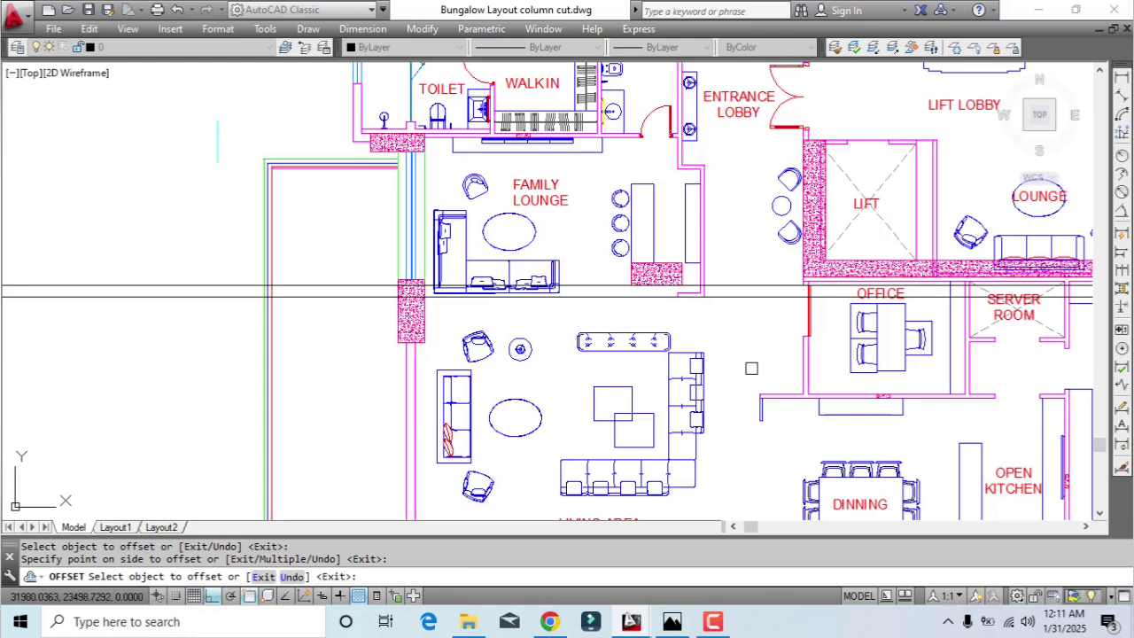
scroll(729, 314, "up", 2)
left_click(732, 355)
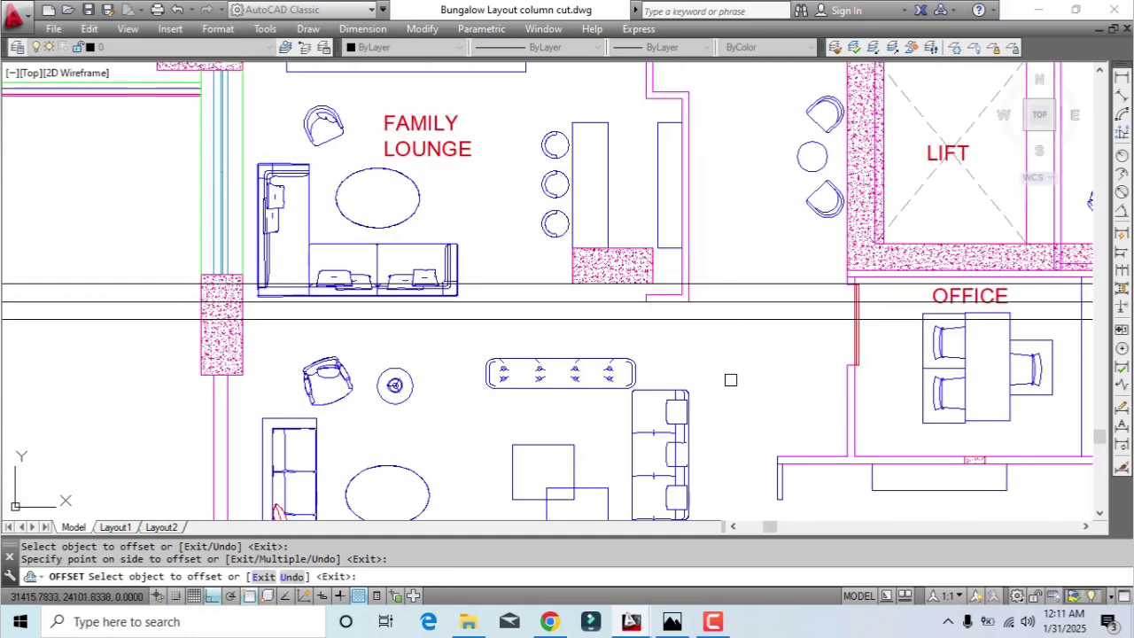
key("Return")
Move the three lines of the short wall return down from the middle construction line to the lowest one
scroll(529, 304, "up", 3)
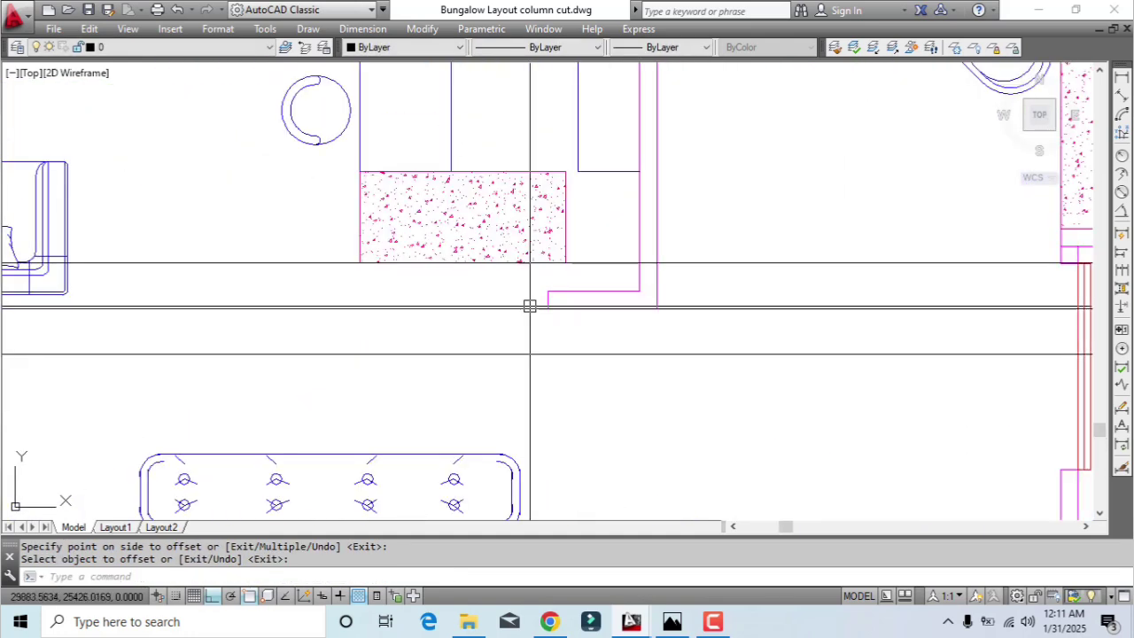
left_click(611, 307)
left_click(717, 332)
type("m")
key("Return")
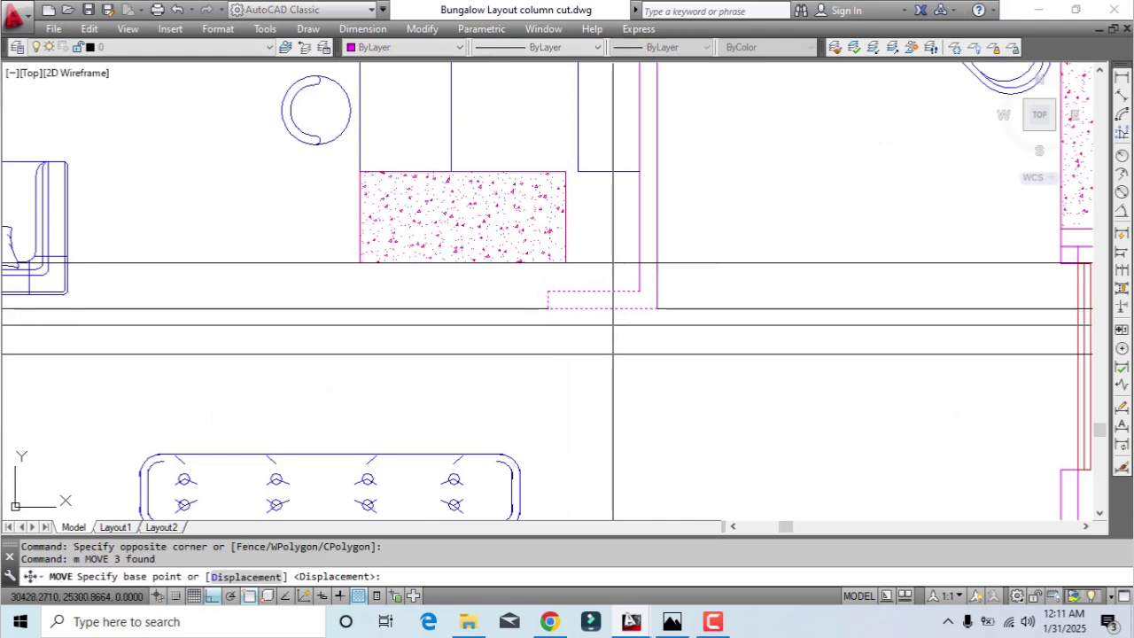
left_click(718, 309)
Delete the three horizontal construction lines below the column
left_click(866, 408)
left_click(823, 235)
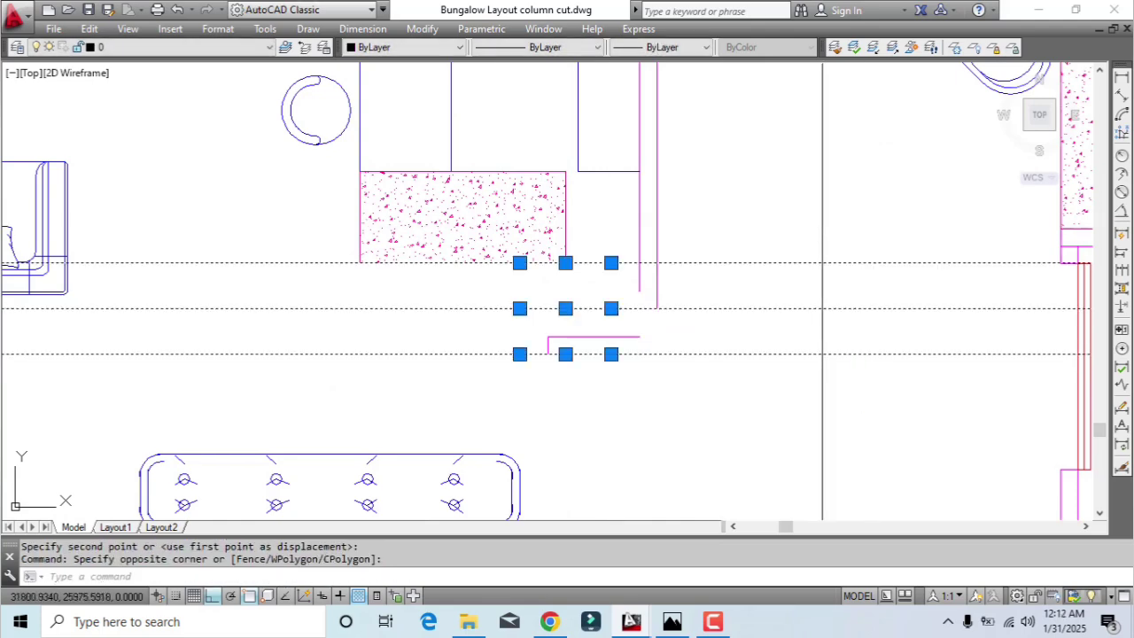
key("Delete")
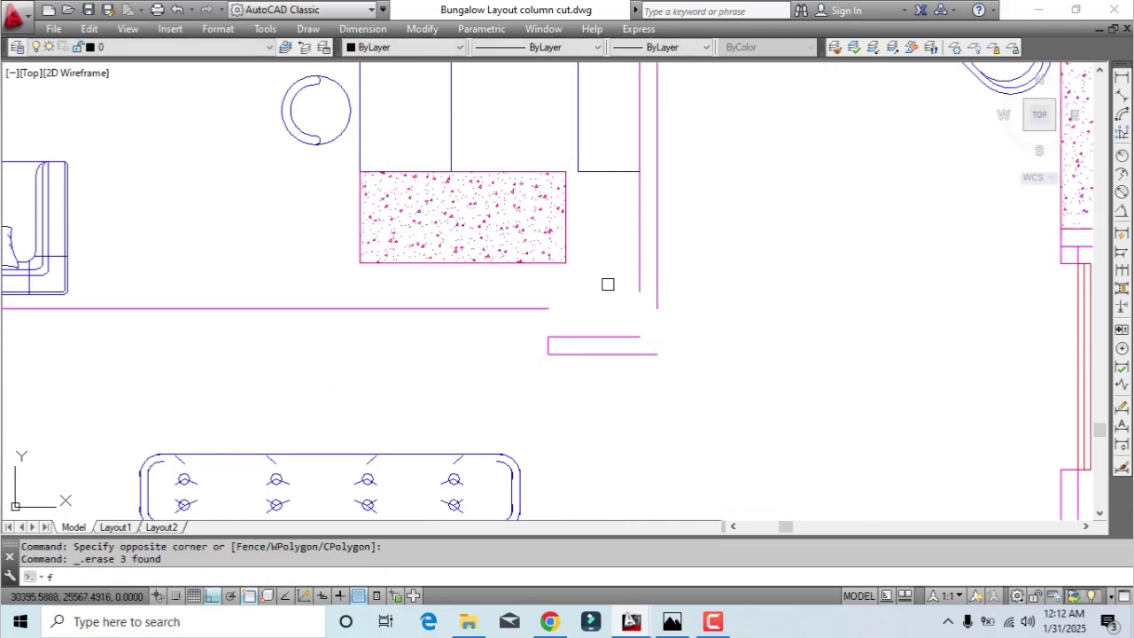
Fillet the inner and outer lines of the lounge's right wall with the wall return's lines to close both corners
type("f")
key("Return")
left_click(640, 282)
left_click(636, 342)
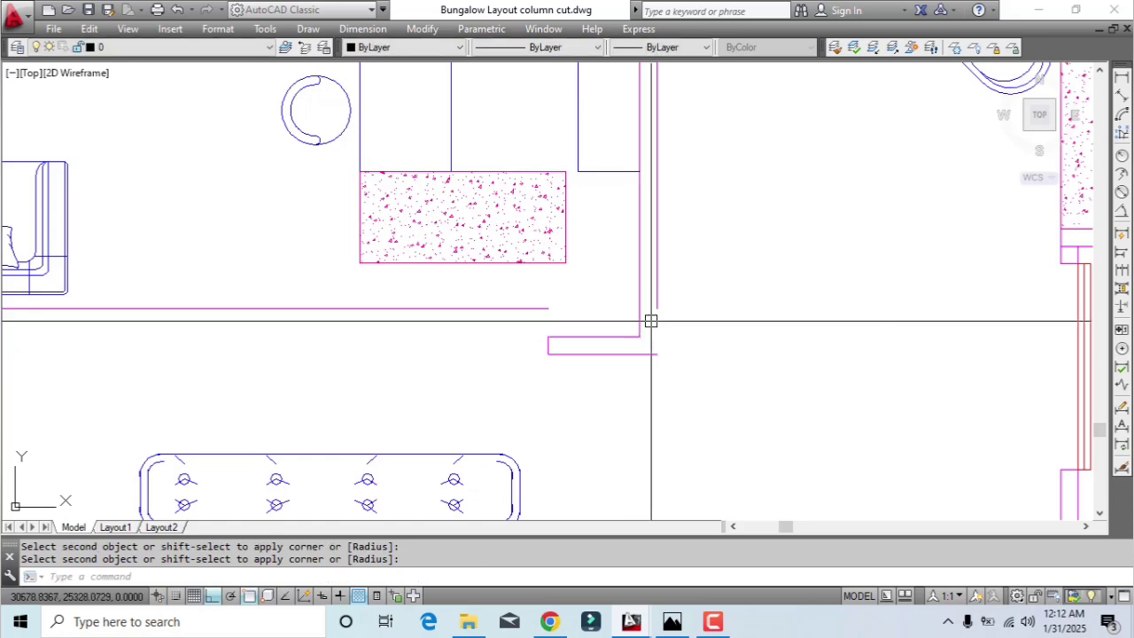
key("Return")
left_click(657, 300)
left_click(627, 355)
scroll(639, 356, "down", 4)
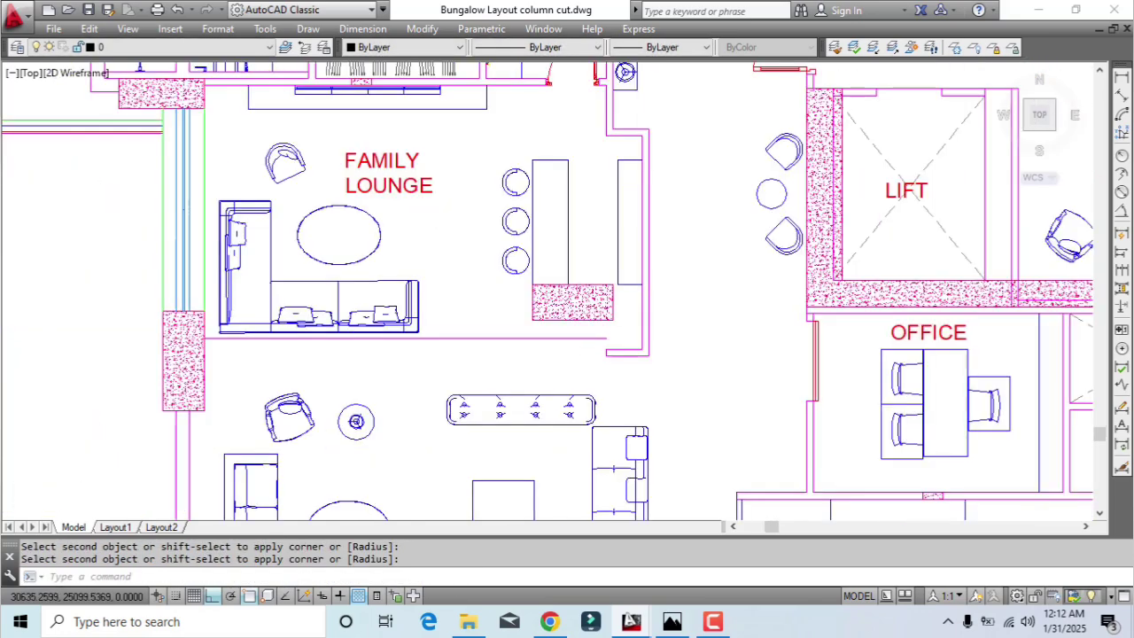
Move the long horizontal line below the lounge sofa down to the upper-left corner of the wall return
middle_click_drag(633, 355, 675, 347)
scroll(554, 341, "up", 2)
left_click(567, 322)
scroll(655, 371, "up", 4)
type("m")
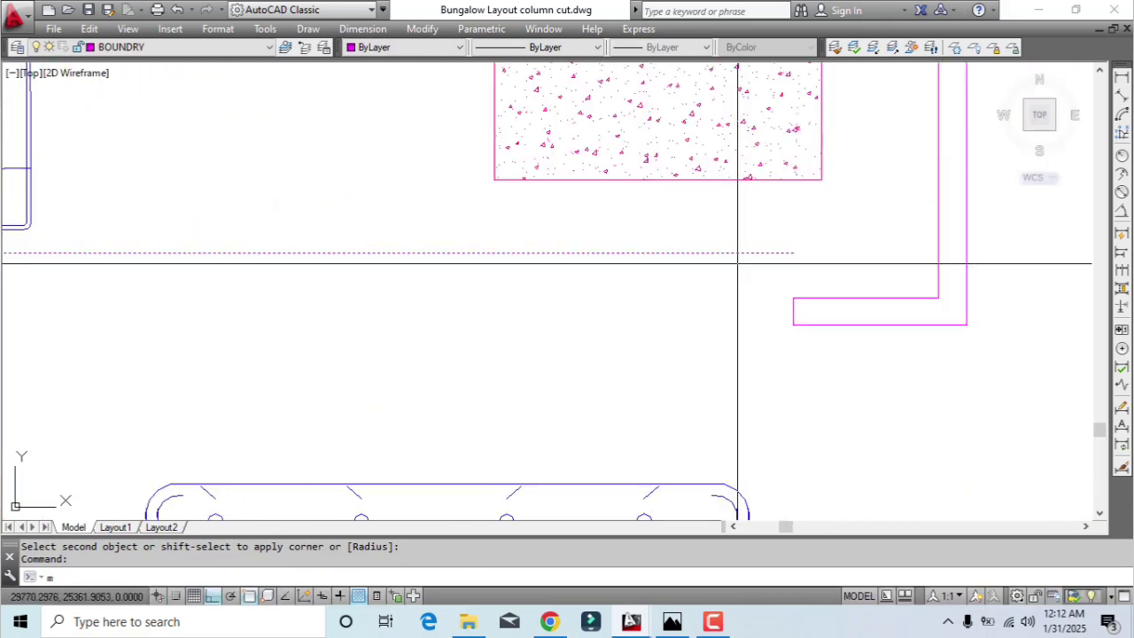
key("Return")
left_click(793, 253)
left_click(793, 294)
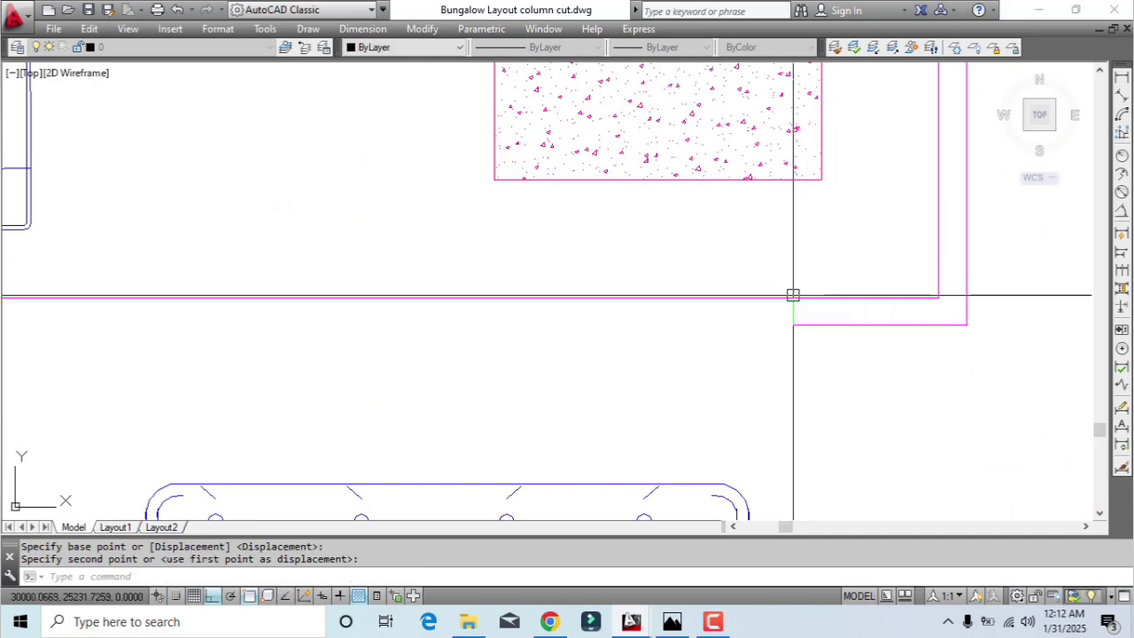
scroll(718, 293, "down", 5)
scroll(744, 278, "up", 2)
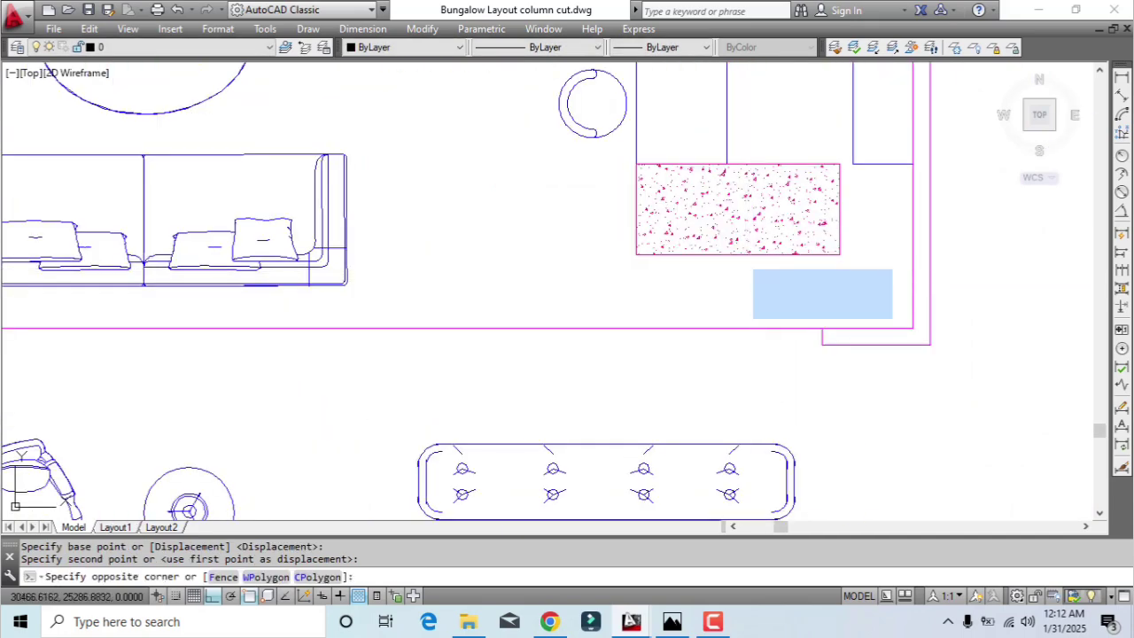
Delete the long horizontal wall line between the left column and the wall return
left_click(892, 319)
scroll(842, 324, "down", 4)
left_click(797, 328)
left_click(779, 317)
left_click(837, 392)
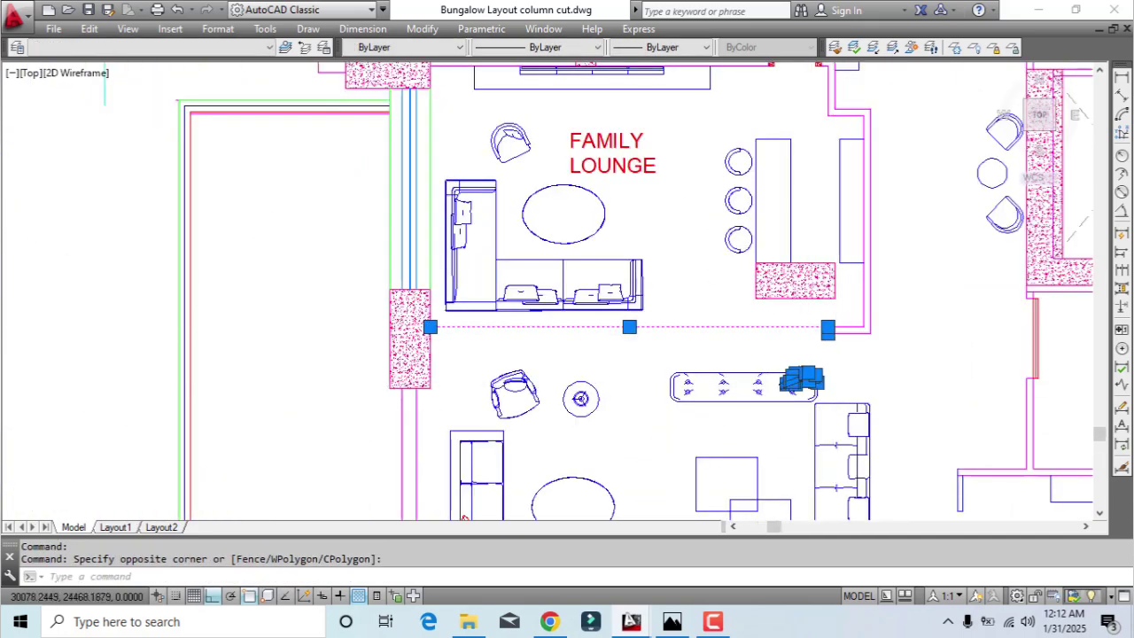
scroll(830, 370, "up", 2)
key("Escape")
scroll(757, 349, "up", 2)
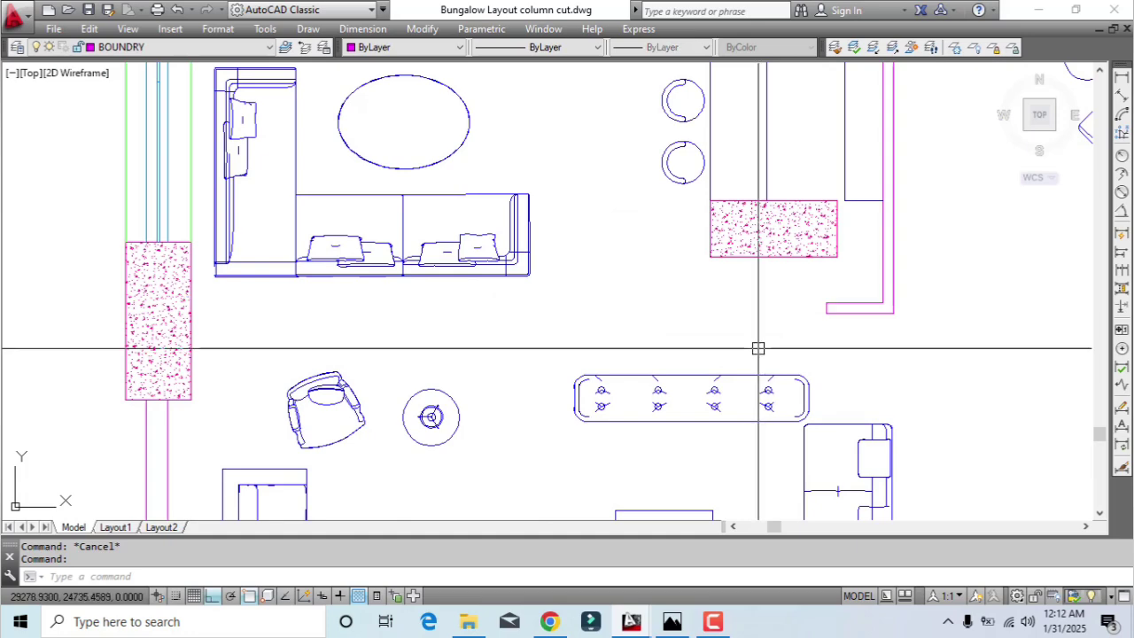
key("Delete")
Draw a vertical guide line from the column's lower-left corner down past the level of the wall return
scroll(824, 284, "up", 2)
type("l")
key("Return")
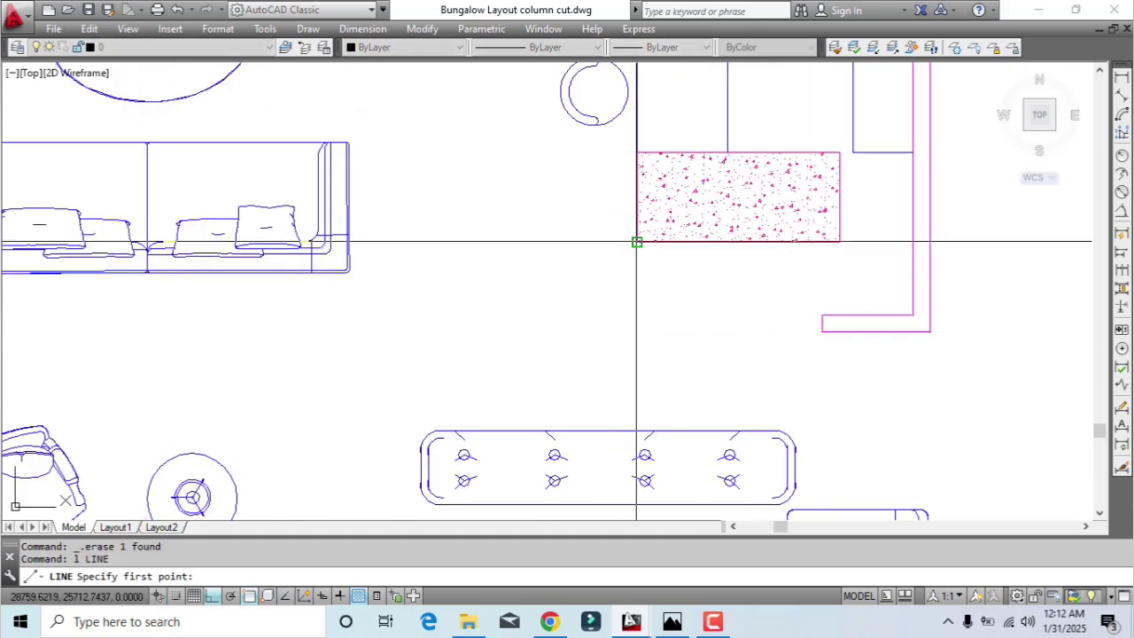
left_click(637, 241)
left_click(636, 352)
key("Escape")
scroll(750, 353, "up", 2)
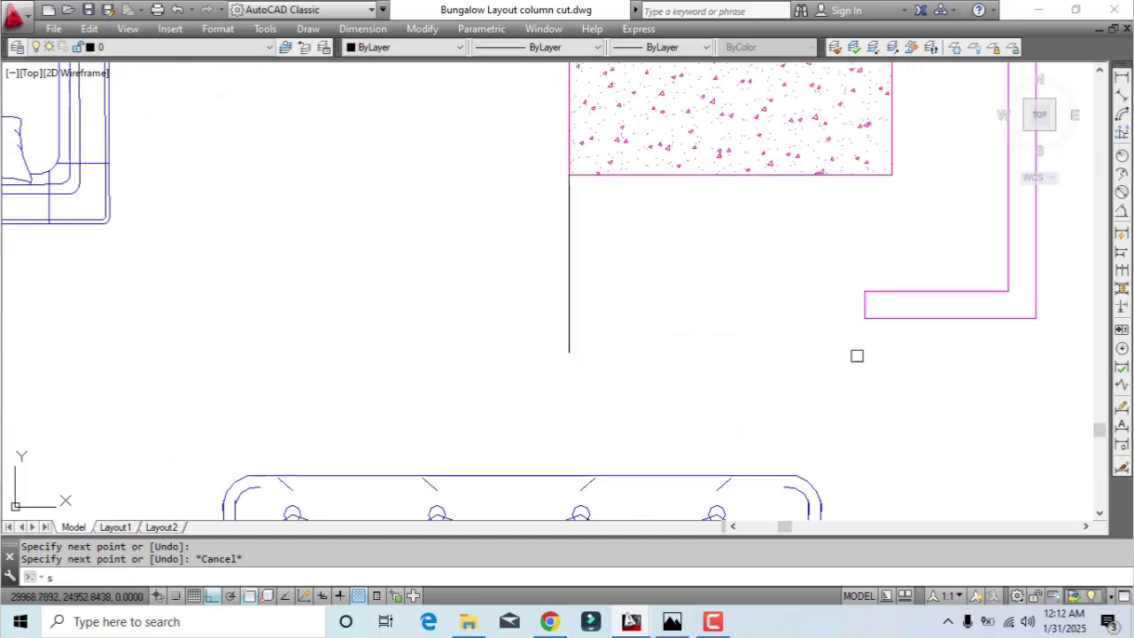
Delete the vertical guide line below the column's lower-left corner
key("Return")
scroll(536, 292, "down", 4)
key("Escape")
left_click(549, 298)
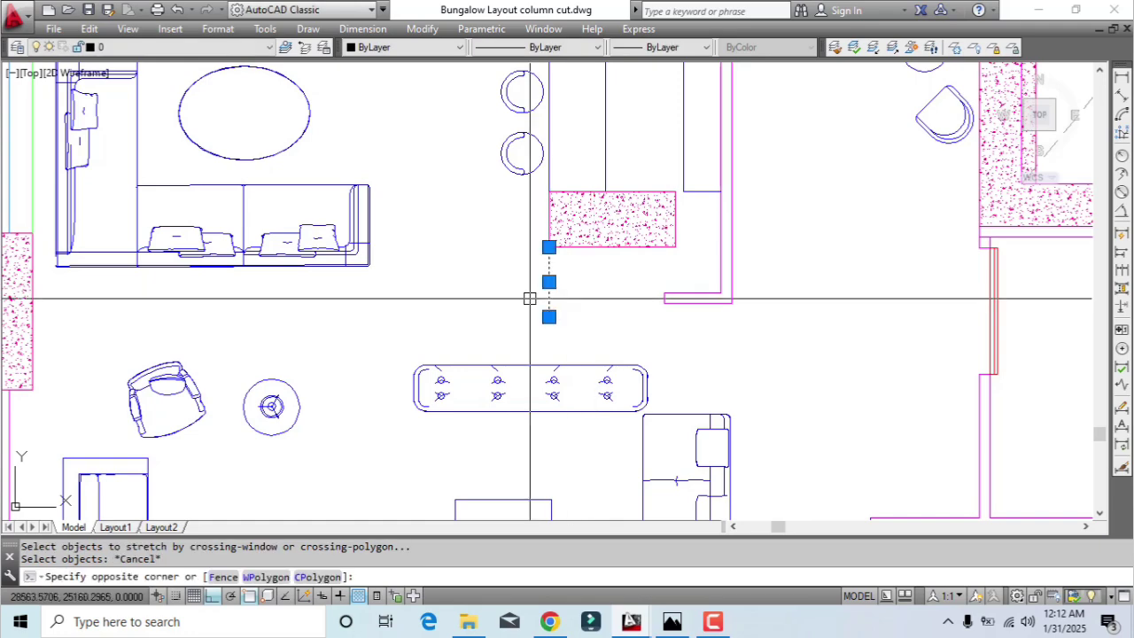
key("Delete")
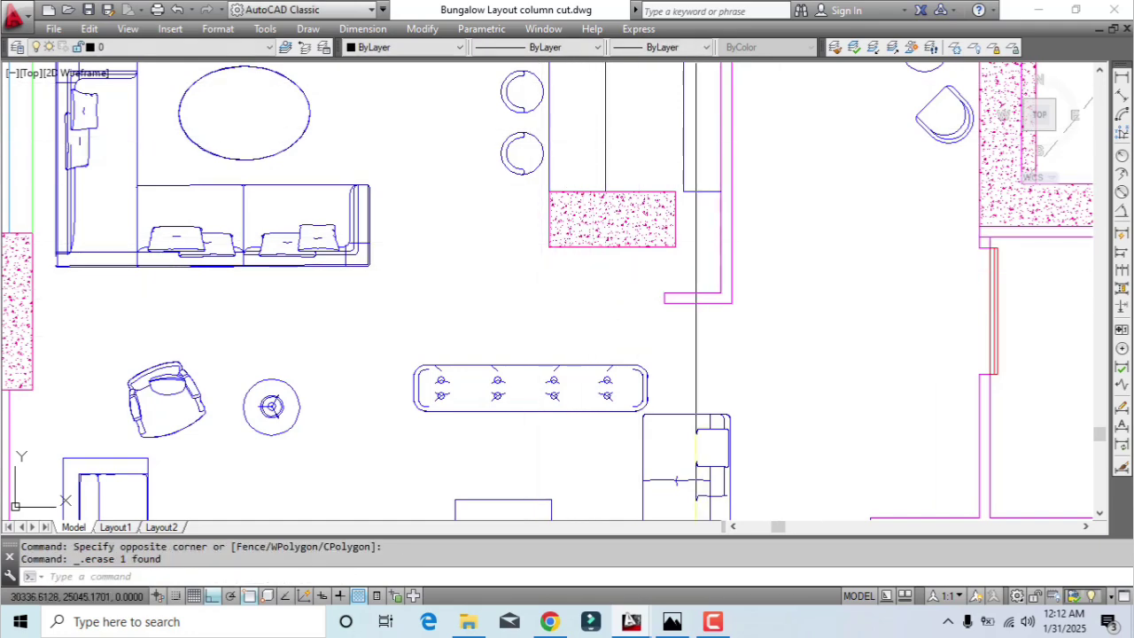
Redraw the vertical guide line downward from the column's lower-left corner to below the wall return
scroll(616, 303, "up", 2)
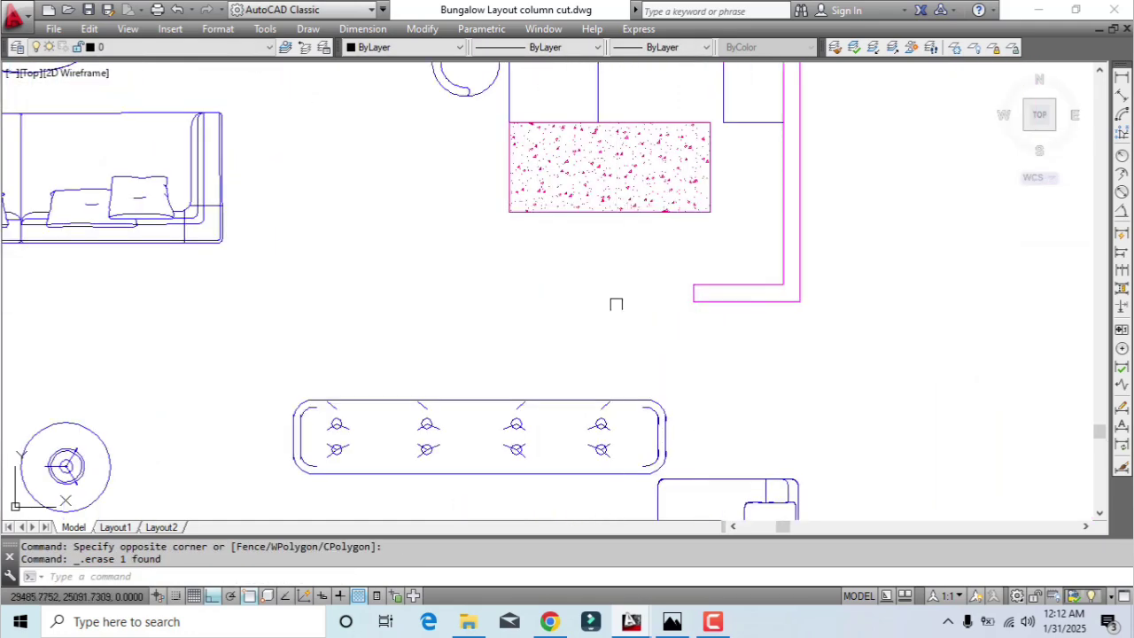
type("l")
key("Return")
left_click(509, 211)
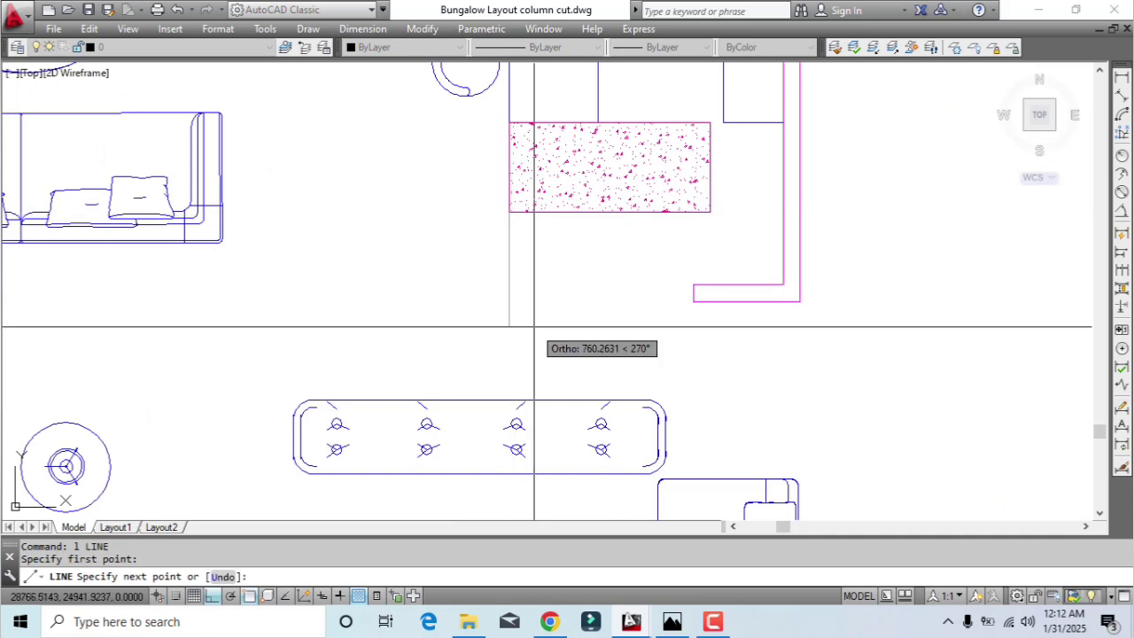
key("Escape")
Stretch the wall return's left end to the vertical guide line so it aligns with the column's left edge
type("s")
key("Return")
left_click(744, 246)
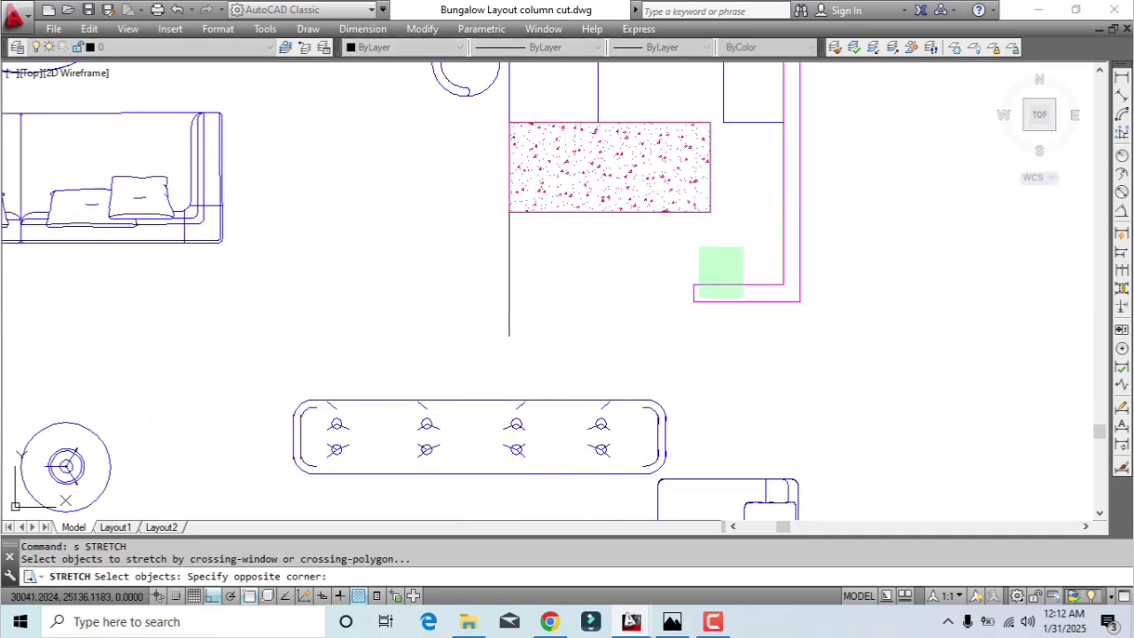
left_click(674, 324)
key("Return")
left_click(693, 284)
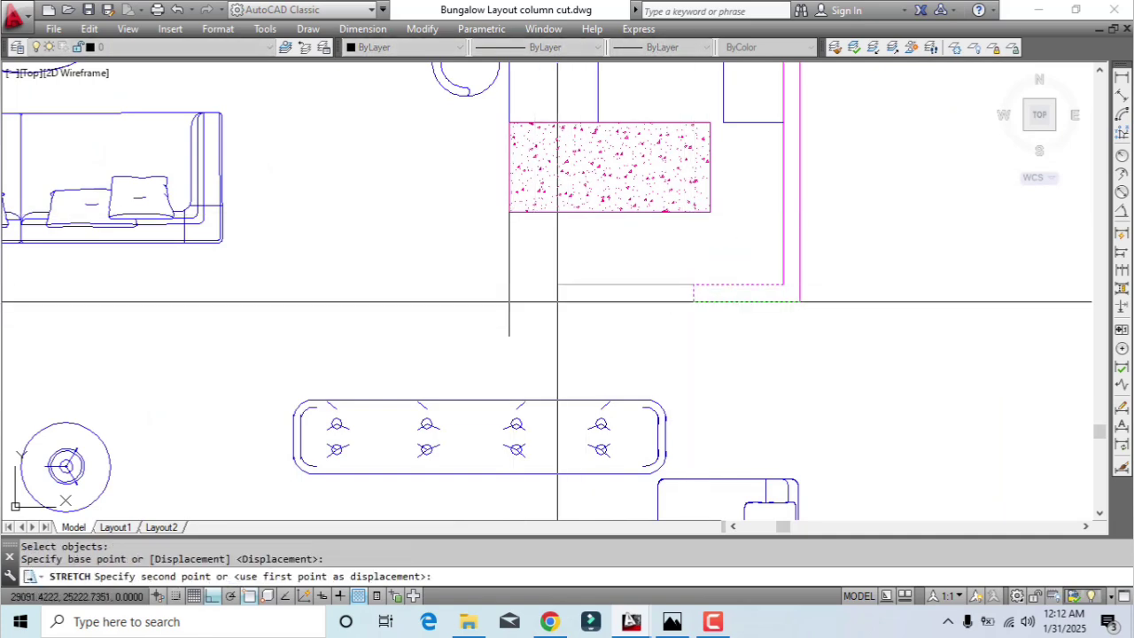
left_click(509, 285)
Delete the guide line used to align the stretched wall return
left_click(498, 350)
scroll(499, 350, "down", 2)
key("Delete")
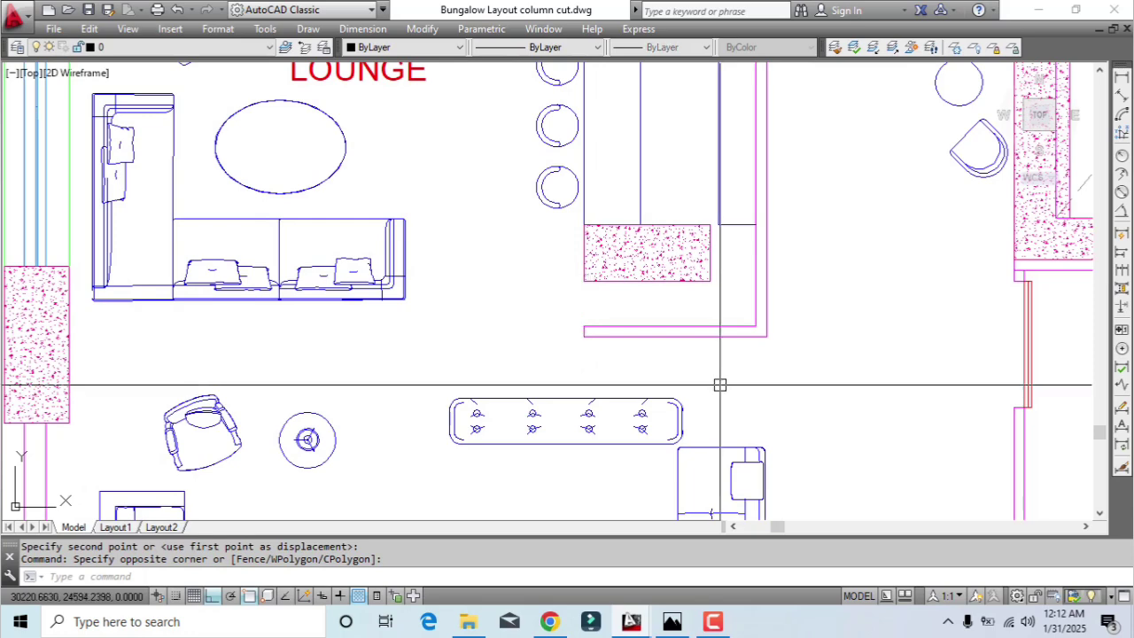
scroll(700, 274, "up", 2)
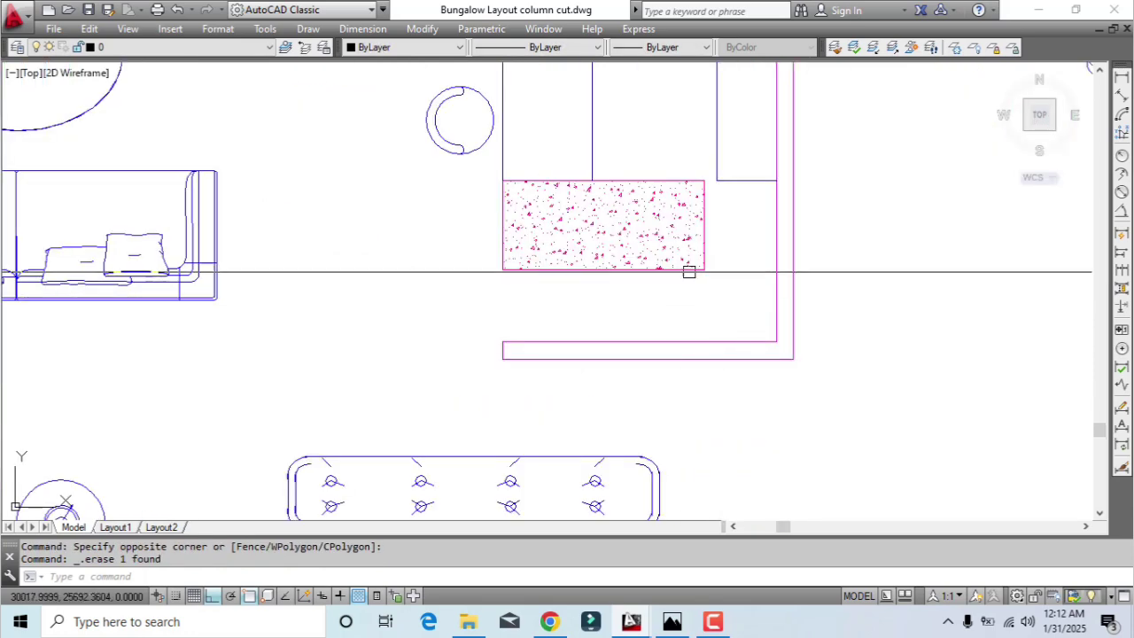
type("l")
key("Return")
middle_click_drag(710, 276, 617, 341)
scroll(658, 249, "up", 2)
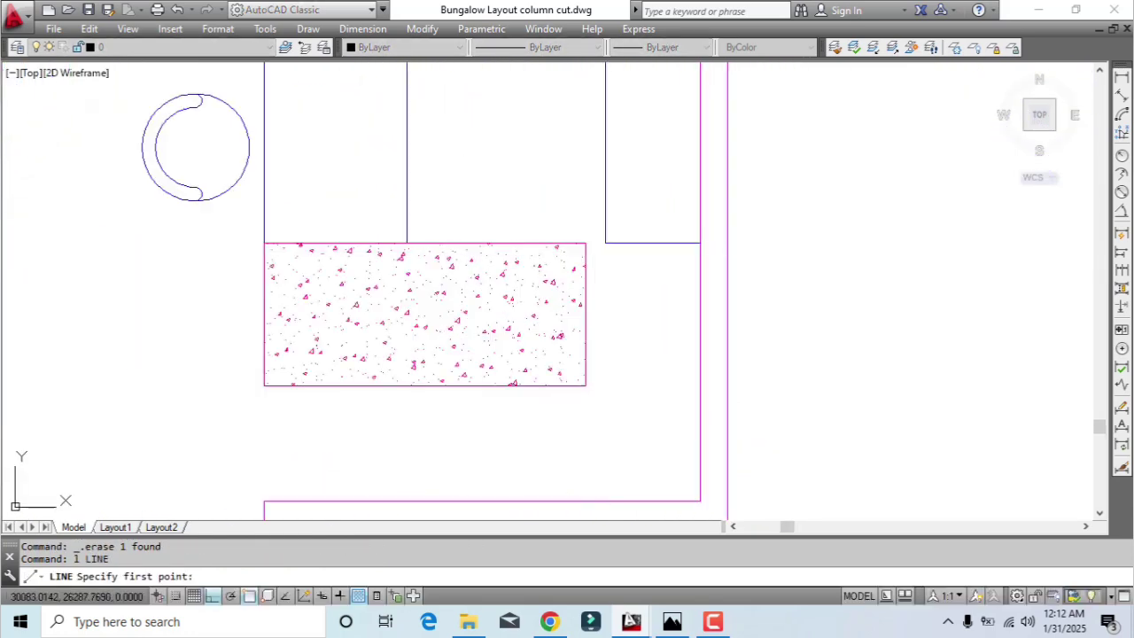
left_click(683, 251)
scroll(684, 251, "down", 6)
key("Escape")
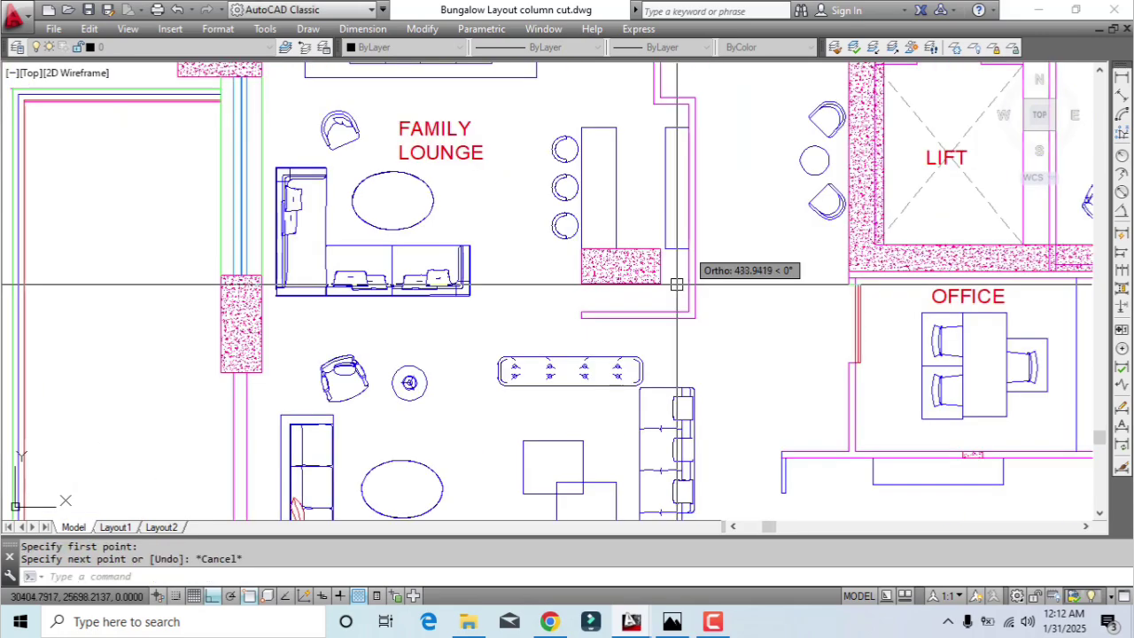
Draw a vertical line from the column's lower-right corner down to the inner line of the lower wall
scroll(605, 297, "up", 2)
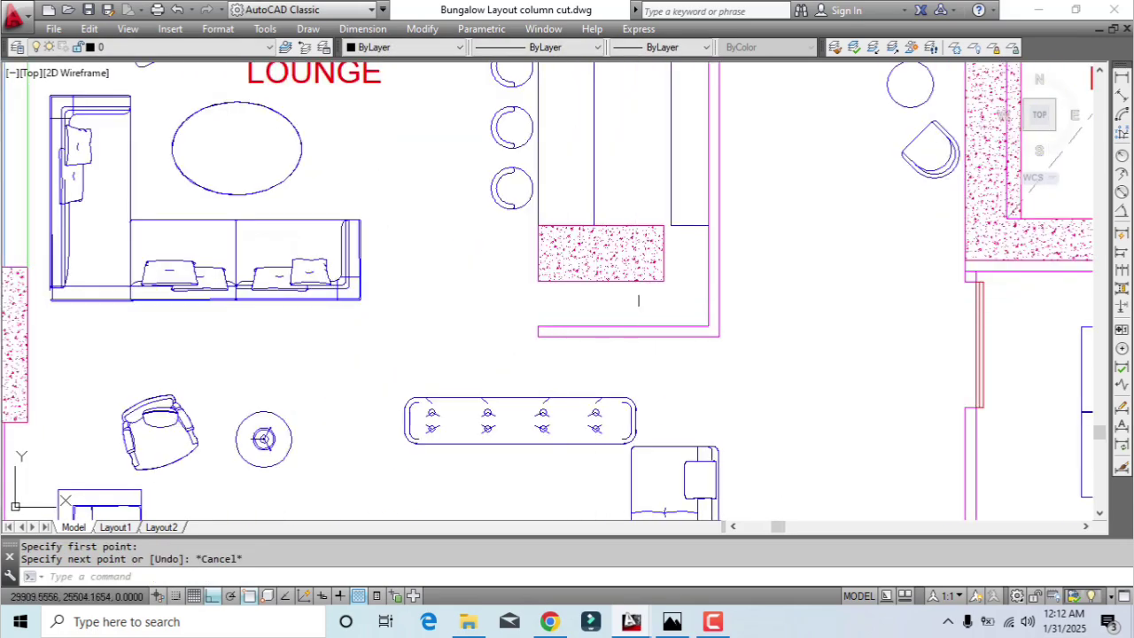
scroll(733, 273, "up", 3)
middle_click_drag(731, 276, 676, 298)
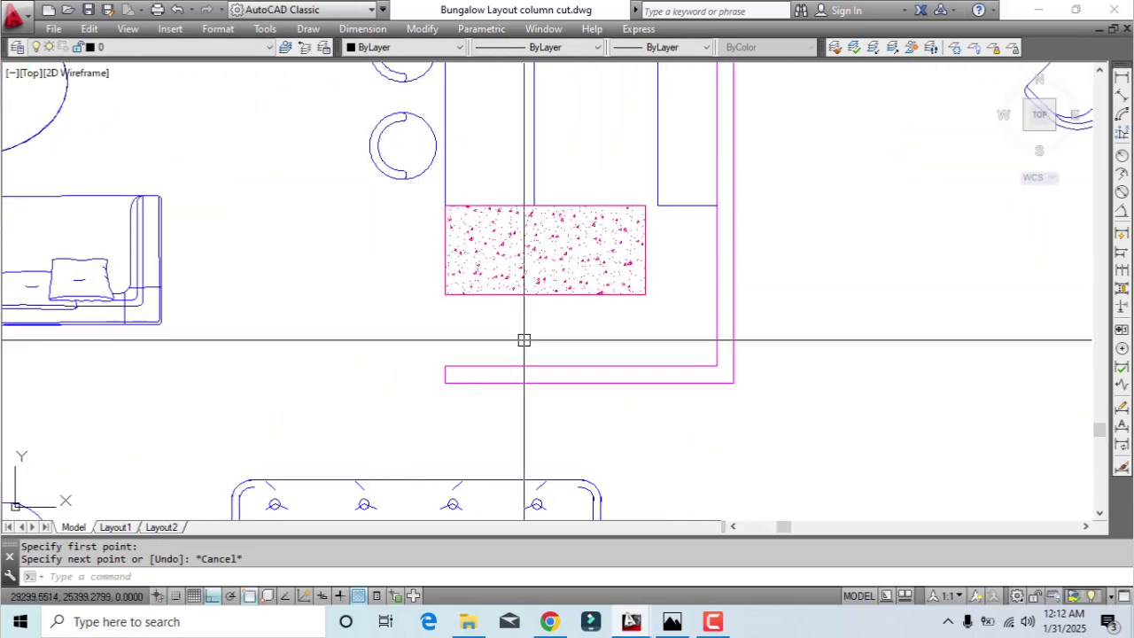
scroll(613, 342, "up", 2)
key("Return")
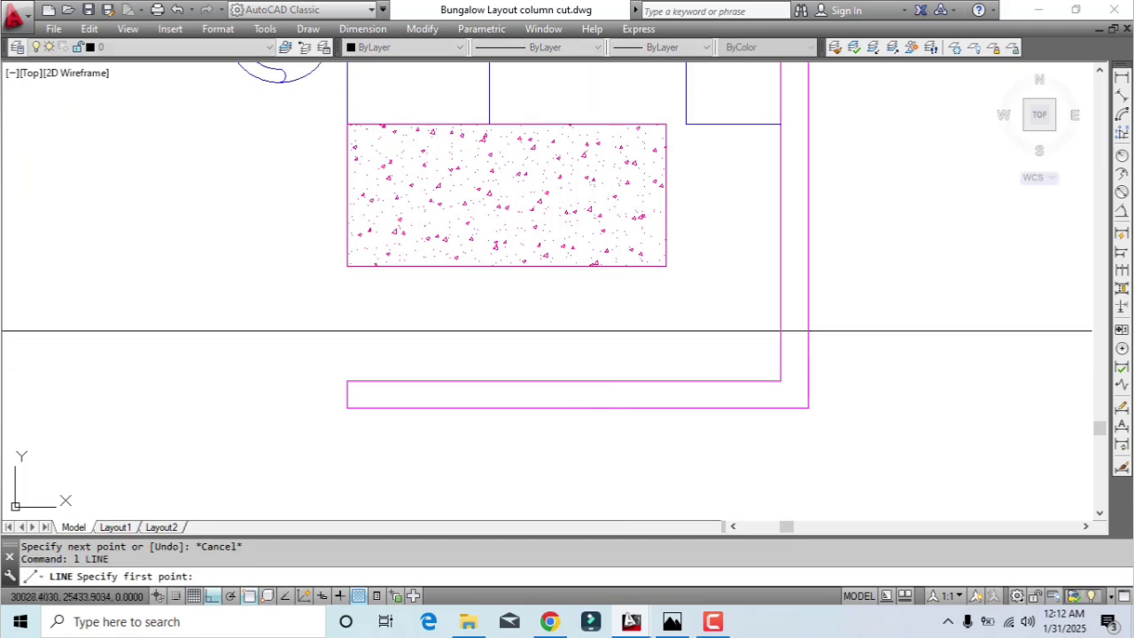
left_click(666, 266)
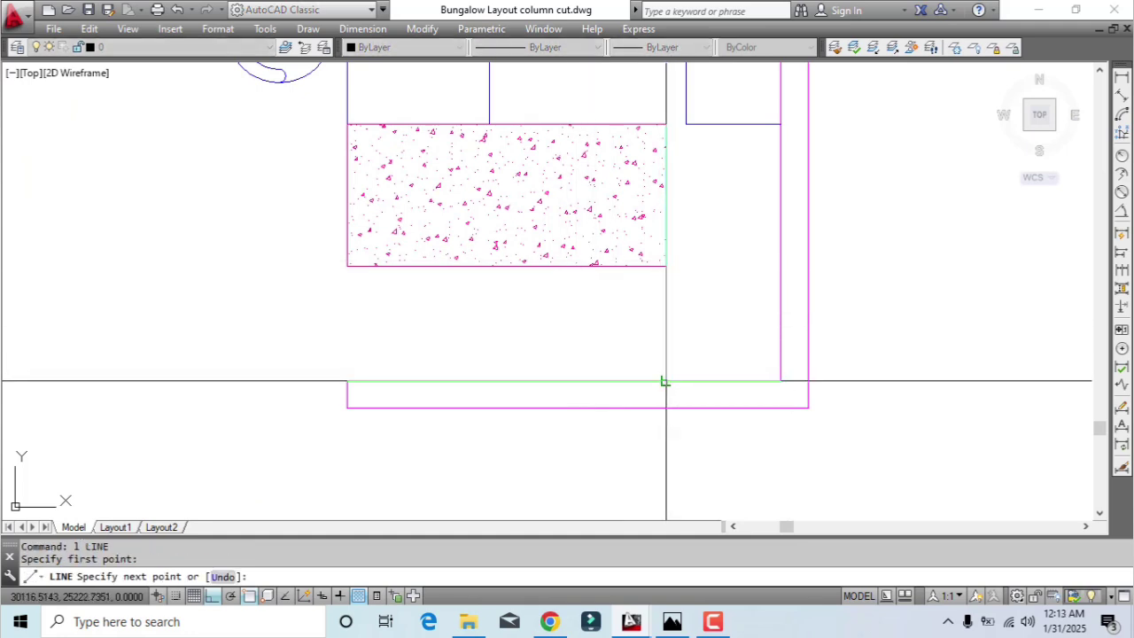
left_click(666, 380)
key("Return")
Offset the vertical line below the column 25 to the left
type("o")
key("Return")
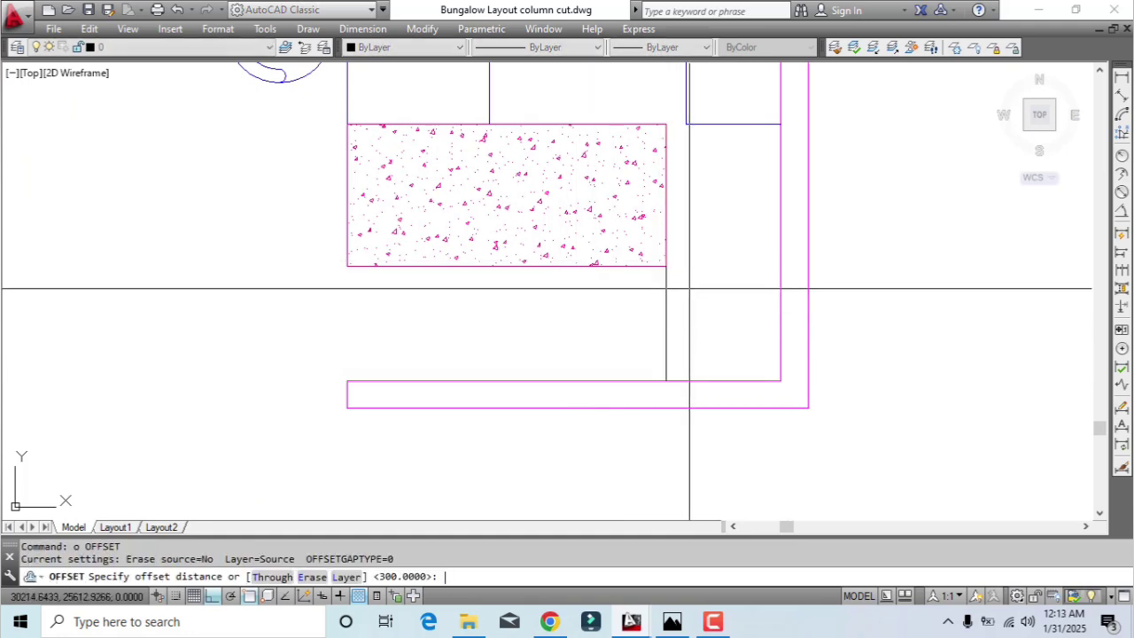
type("1")
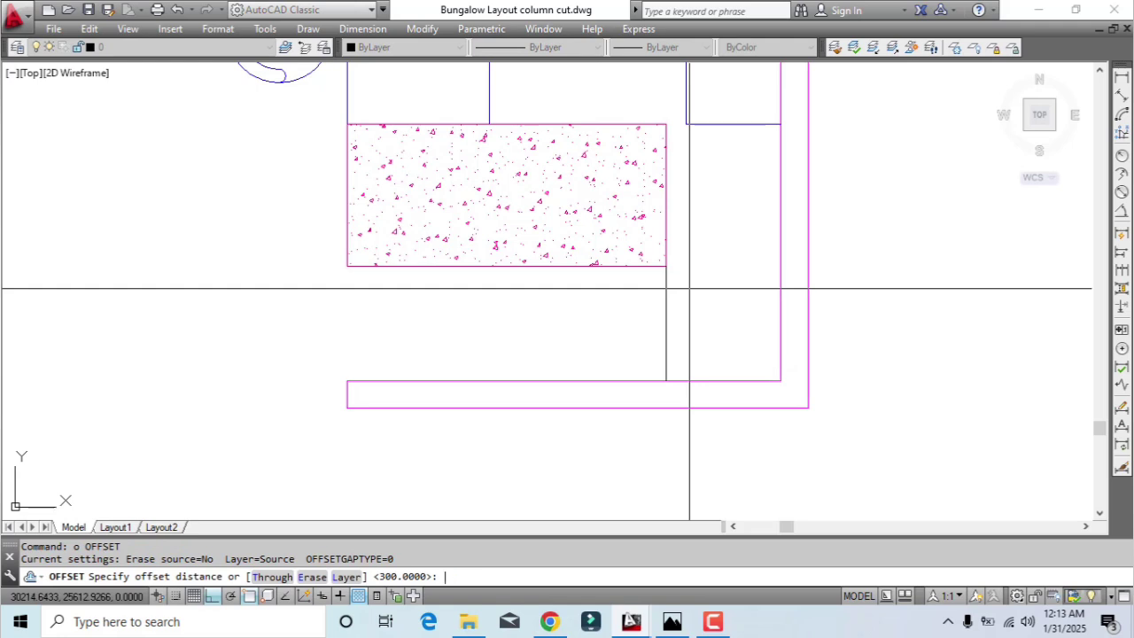
type("5")
key("Return")
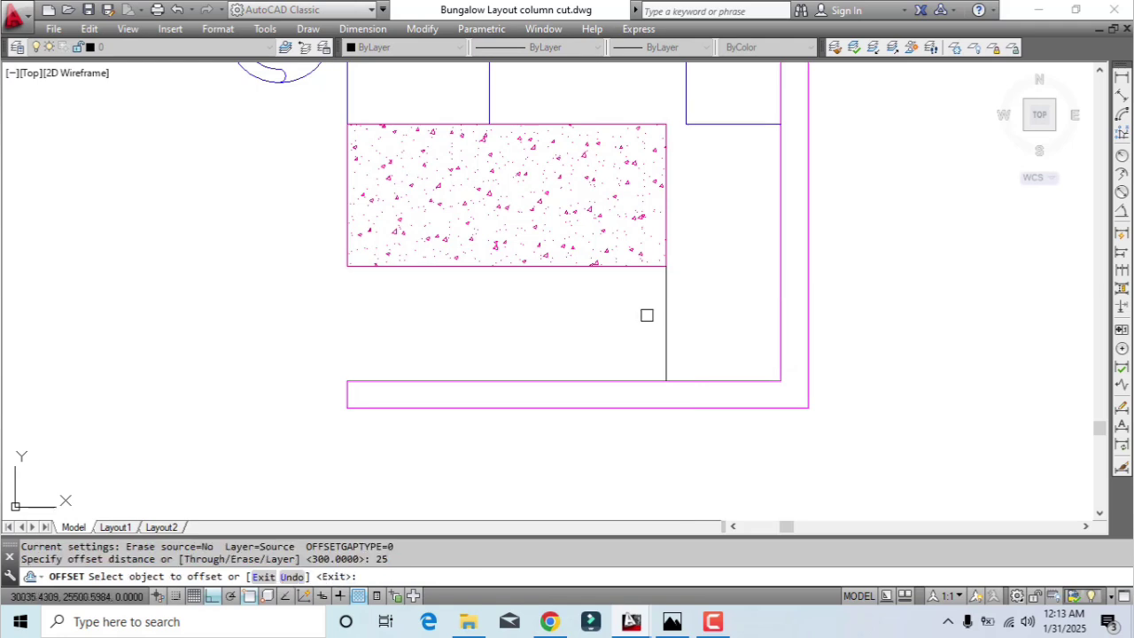
left_click(664, 307)
left_click(597, 329)
key("Return")
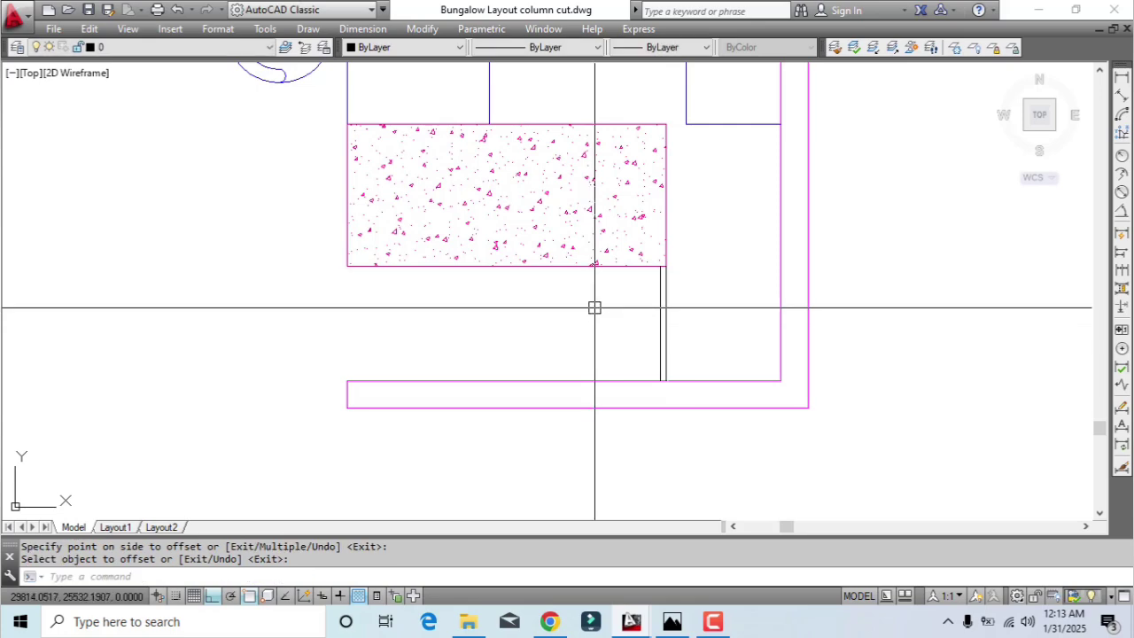
Match the two vertical lines below the column to the properties of the lower wall's inner line
type("ma")
key("Return")
left_click(599, 380)
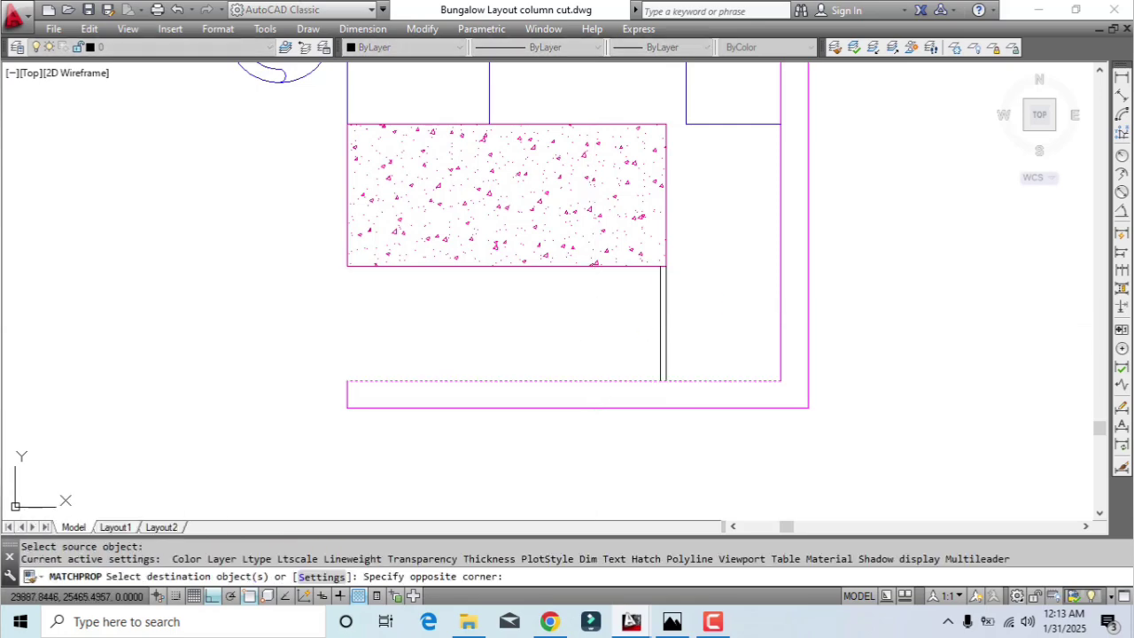
scroll(506, 249, "down", 4)
key("Escape")
scroll(377, 348, "up", 4)
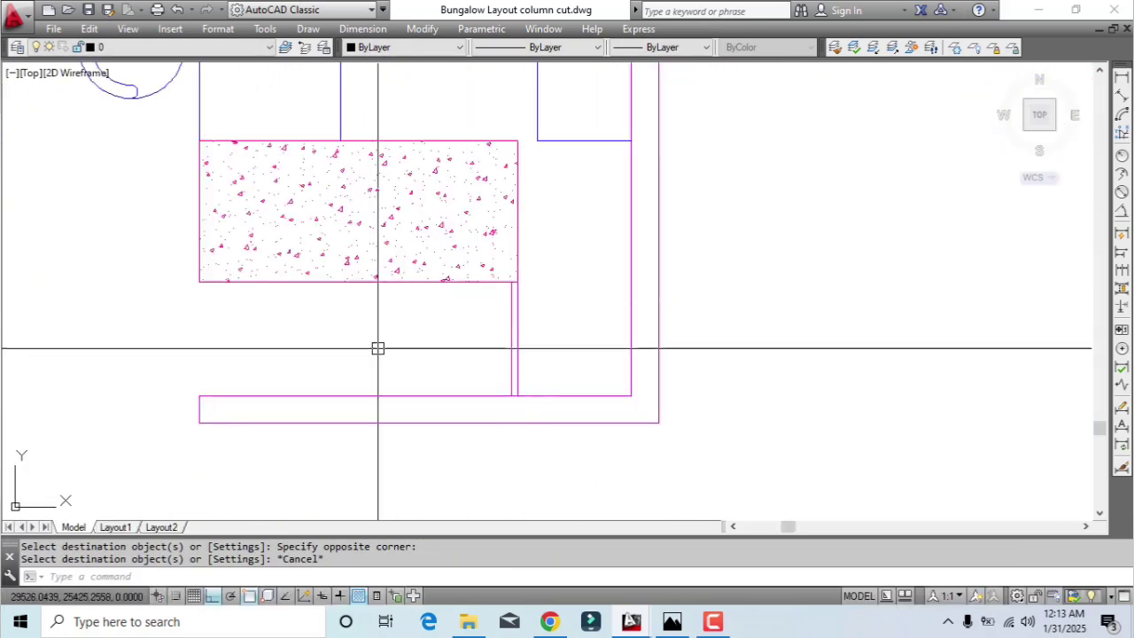
Draw a horizontal line from the column's upper-right corner to the outer line of the wall on its right
middle_click_drag(558, 182, 592, 271)
scroll(597, 271, "up", 2)
type("l")
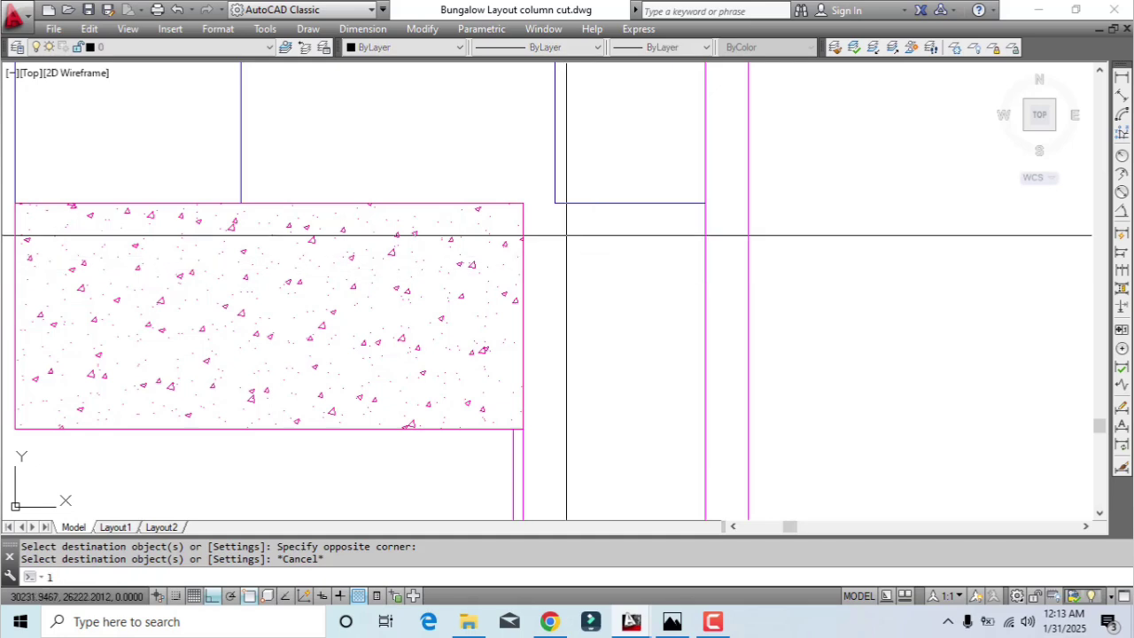
key("Return")
left_click(705, 204)
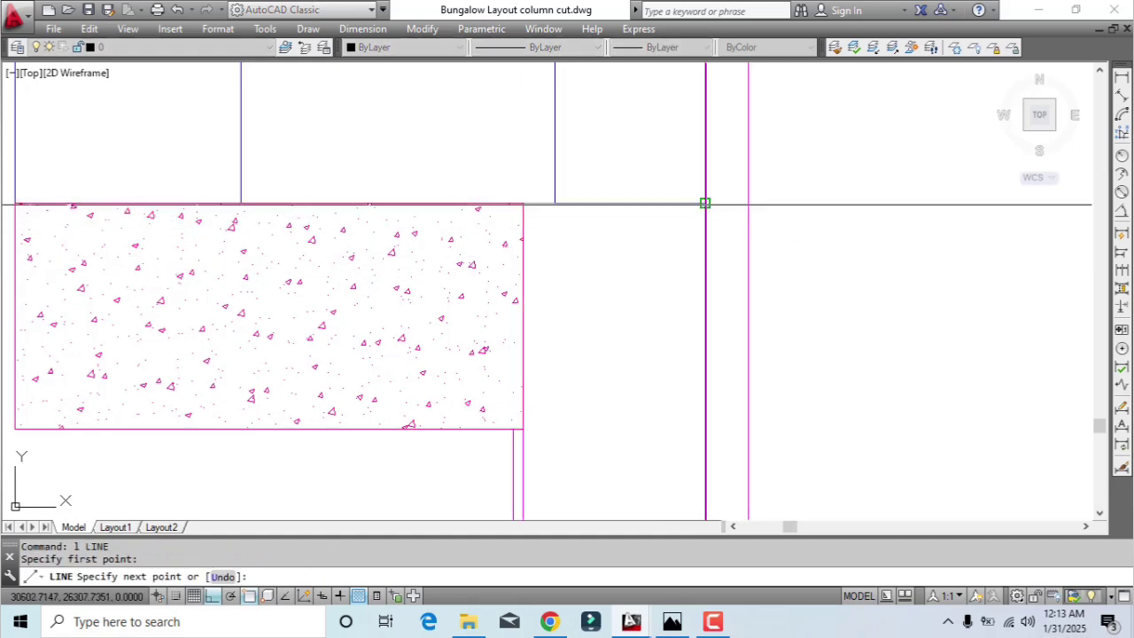
left_click(750, 203)
key("Escape")
Offset the horizontal line beside the column 25 downward
type("o")
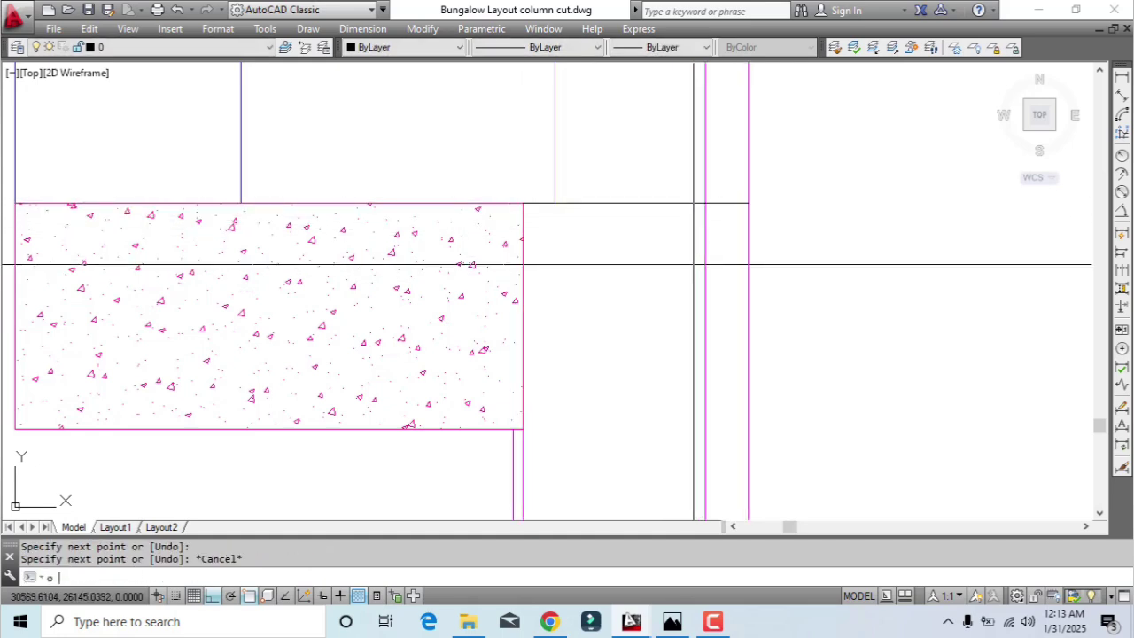
key("Return")
type("25")
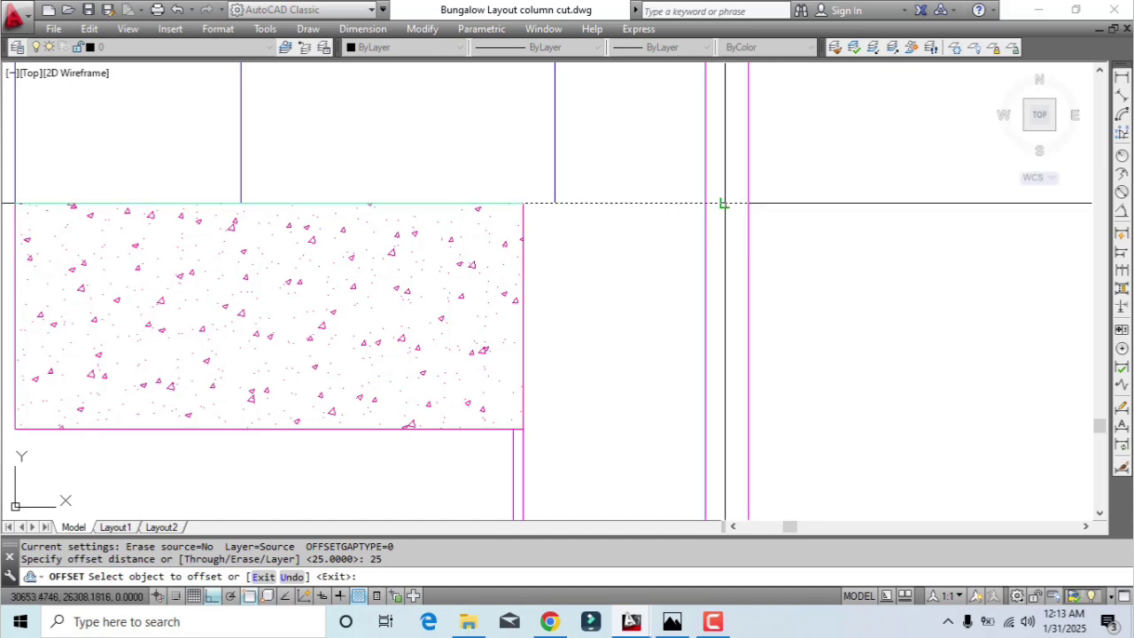
left_click(722, 204)
scroll(723, 265, "down", 4)
left_click(696, 268)
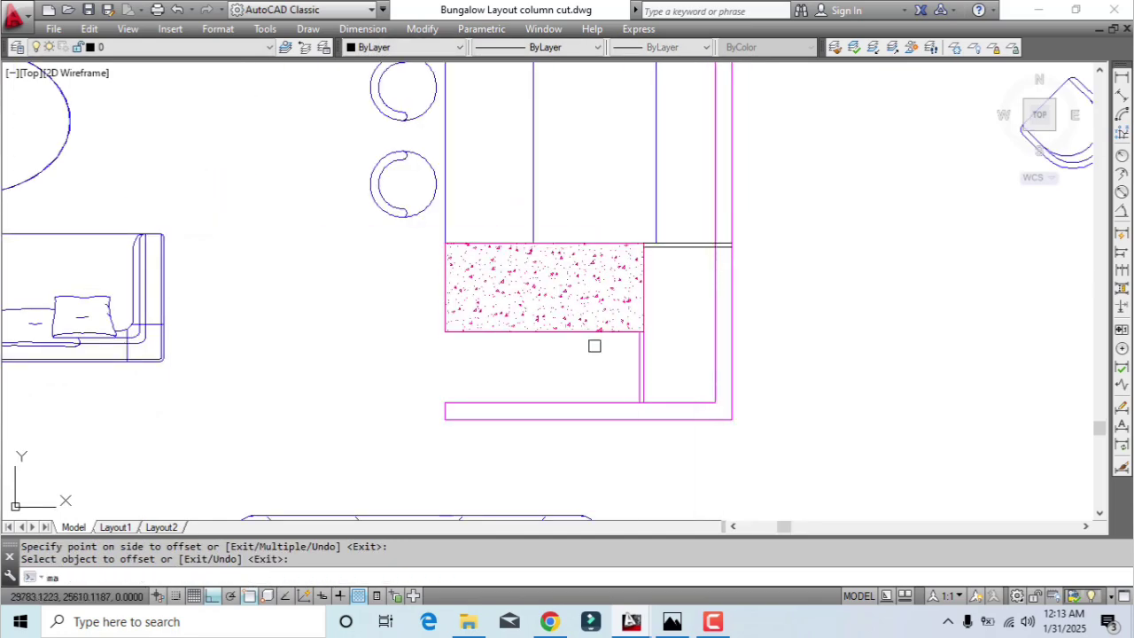
Match the two horizontal lines beside the column to the properties of the vertical line below the column
key("Return")
left_click(644, 357)
scroll(686, 248, "up", 4)
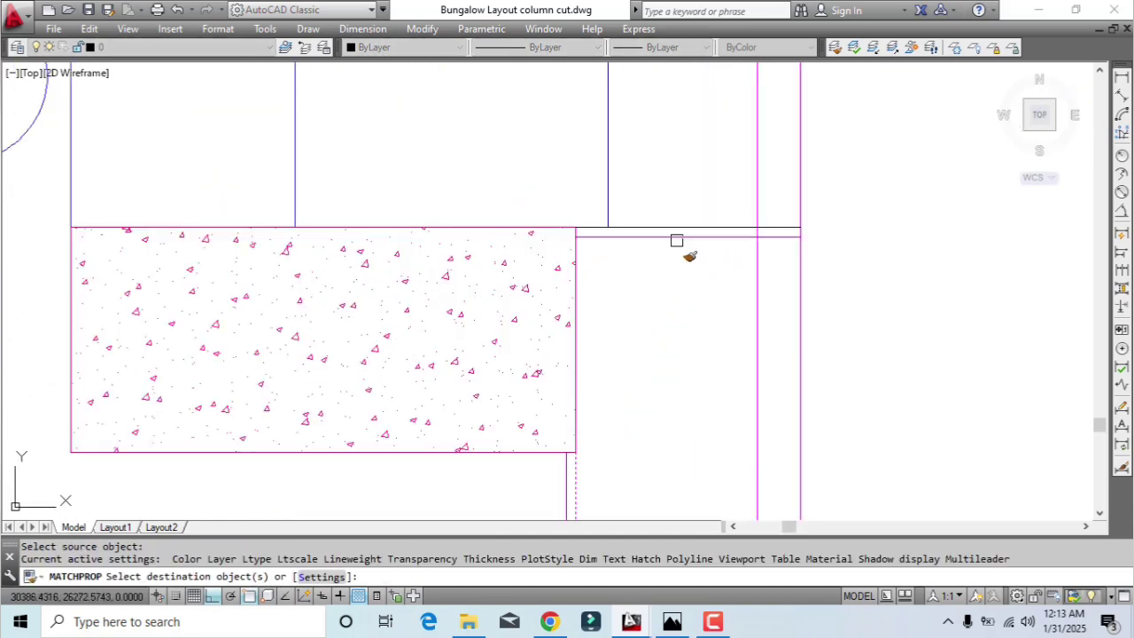
left_click(677, 238)
key("Escape")
Change the colour of the two horizontal and two vertical lines around the column to green
left_click(601, 253)
left_click(590, 218)
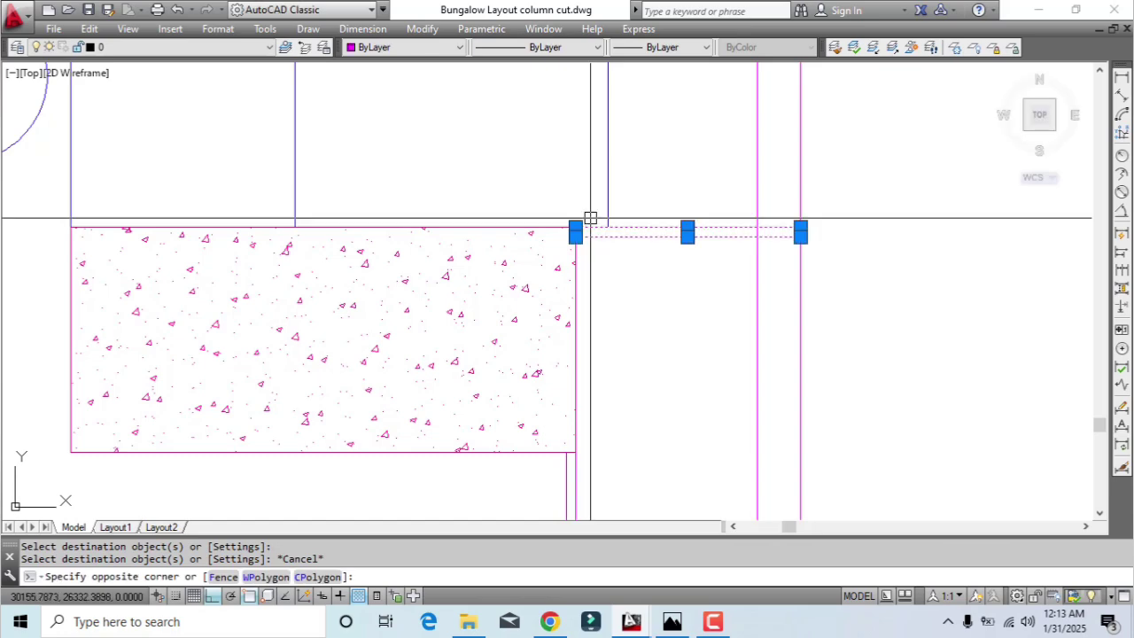
scroll(598, 263, "down", 3)
left_click(609, 388)
left_click(535, 374)
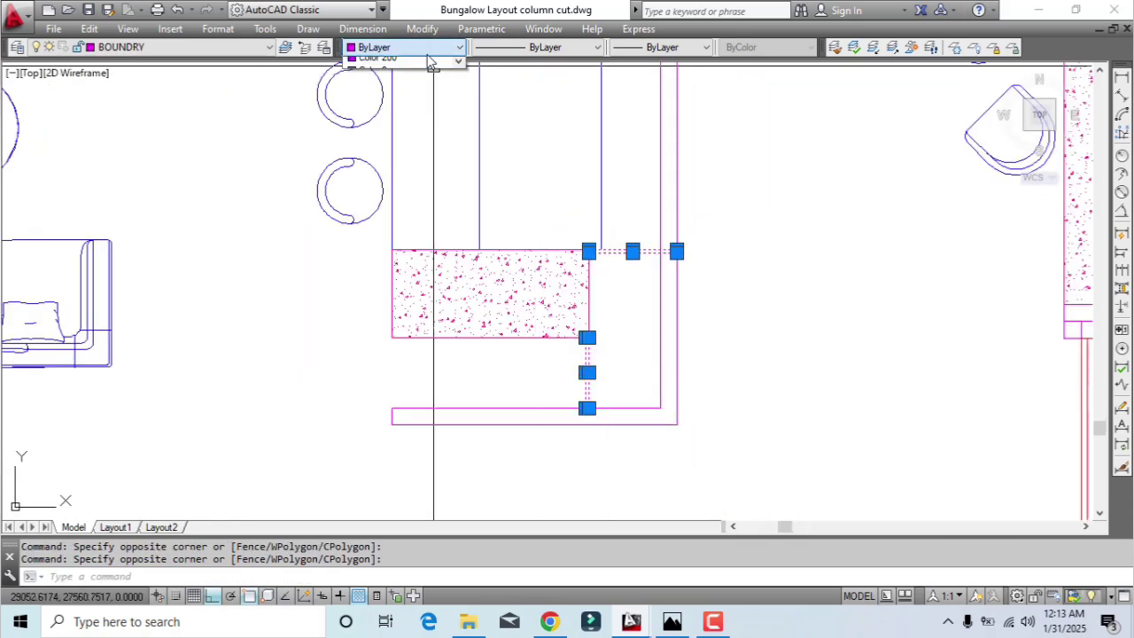
left_click(393, 114)
key("Escape")
Measure the vertical gap between the column's lower-left corner and the inner line of the wall return
scroll(681, 302, "up", 3)
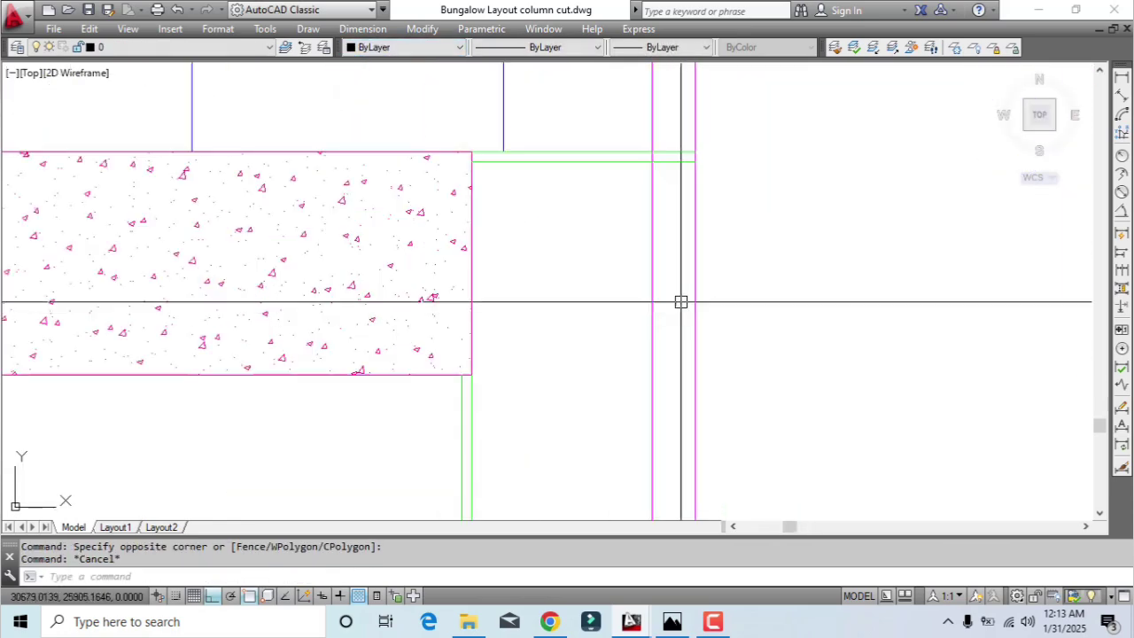
scroll(680, 302, "down", 4)
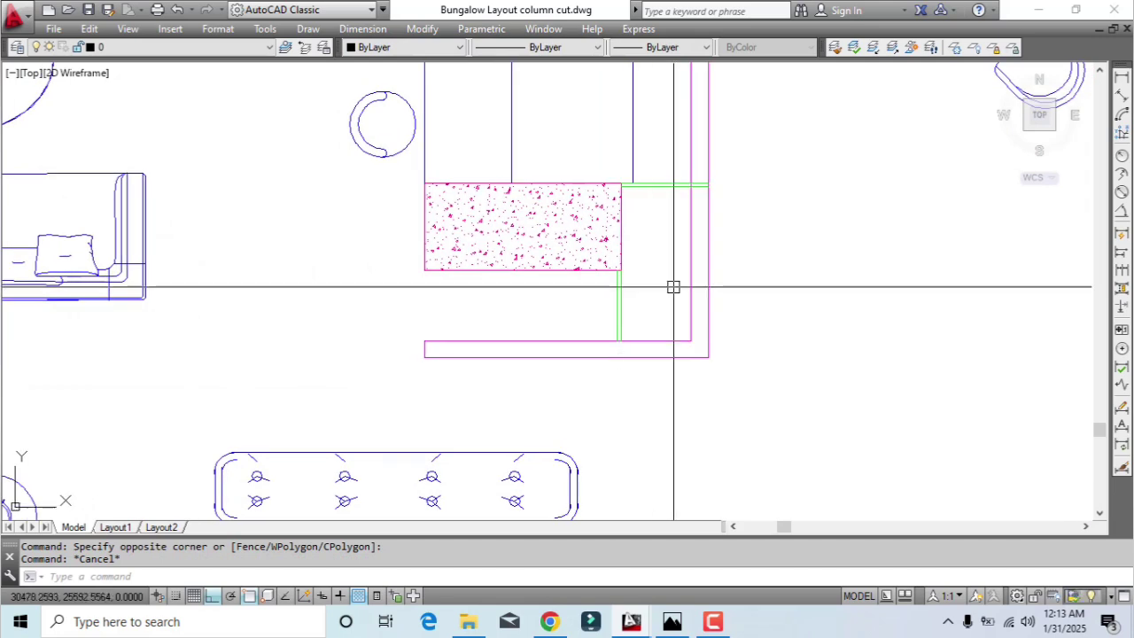
scroll(394, 301, "up", 2)
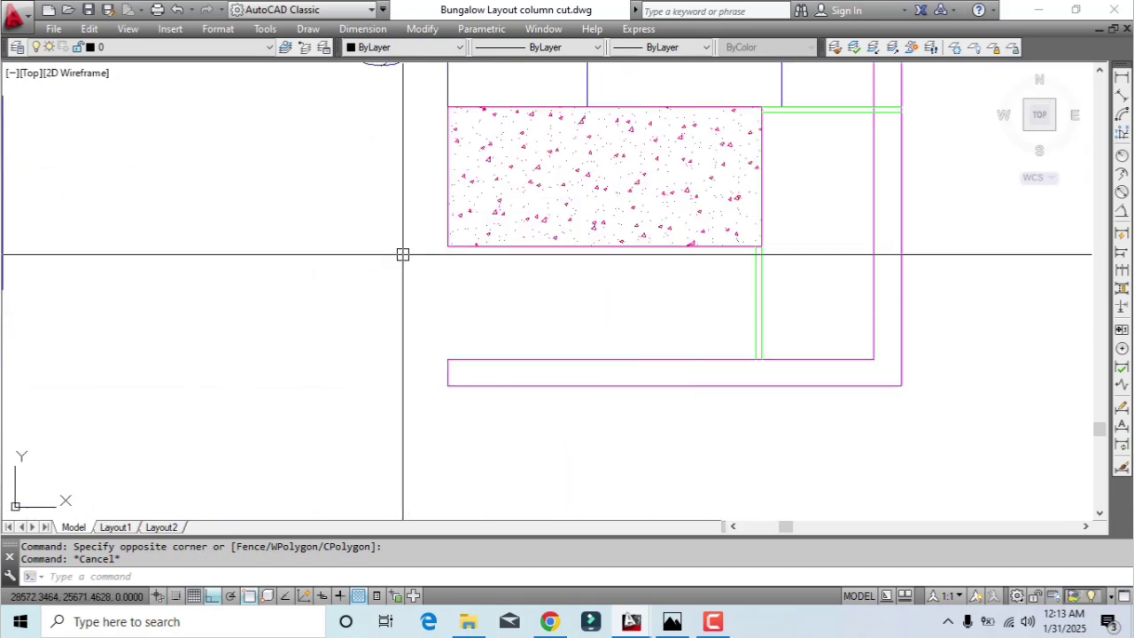
left_click(447, 265)
left_click(732, 334)
scroll(508, 337, "down", 2)
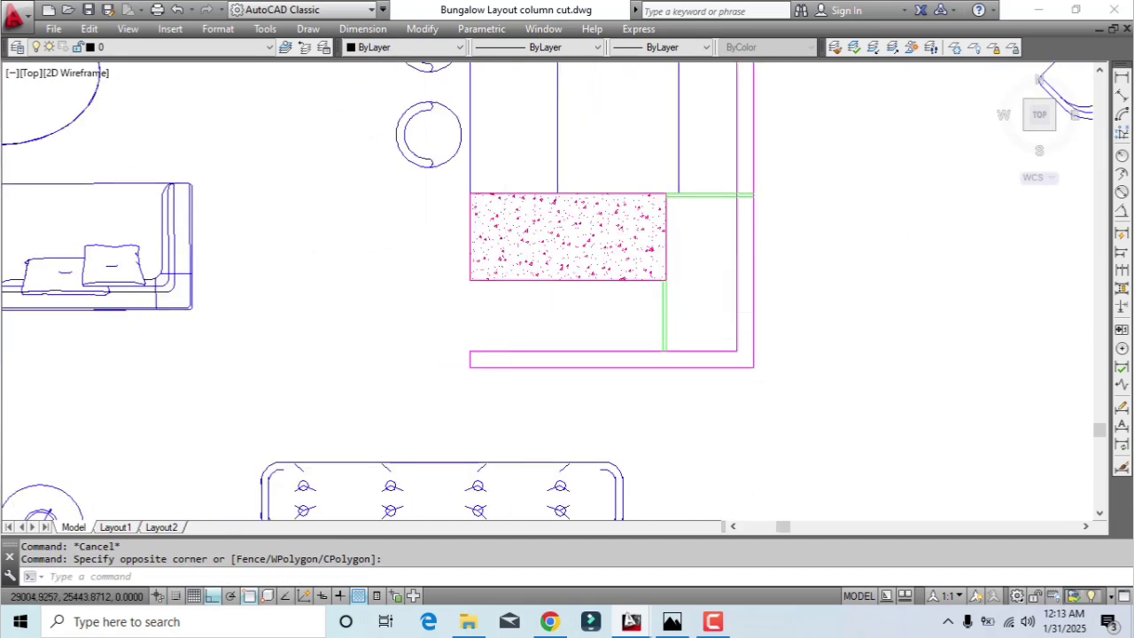
scroll(502, 315, "up", 2)
key("Return")
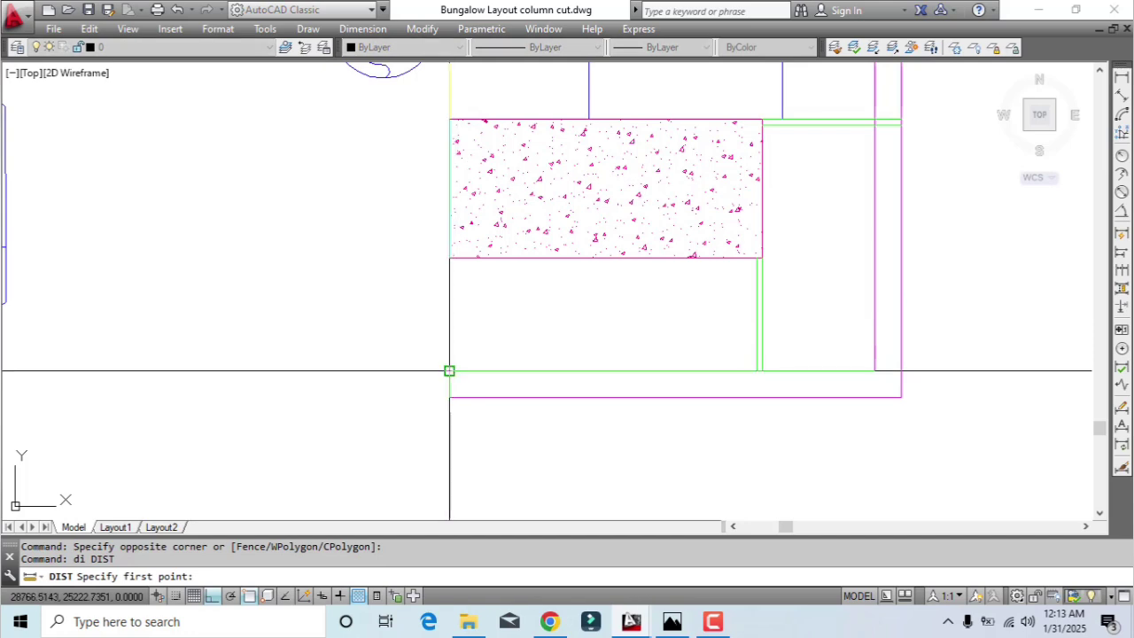
left_click(447, 372)
left_click(447, 258)
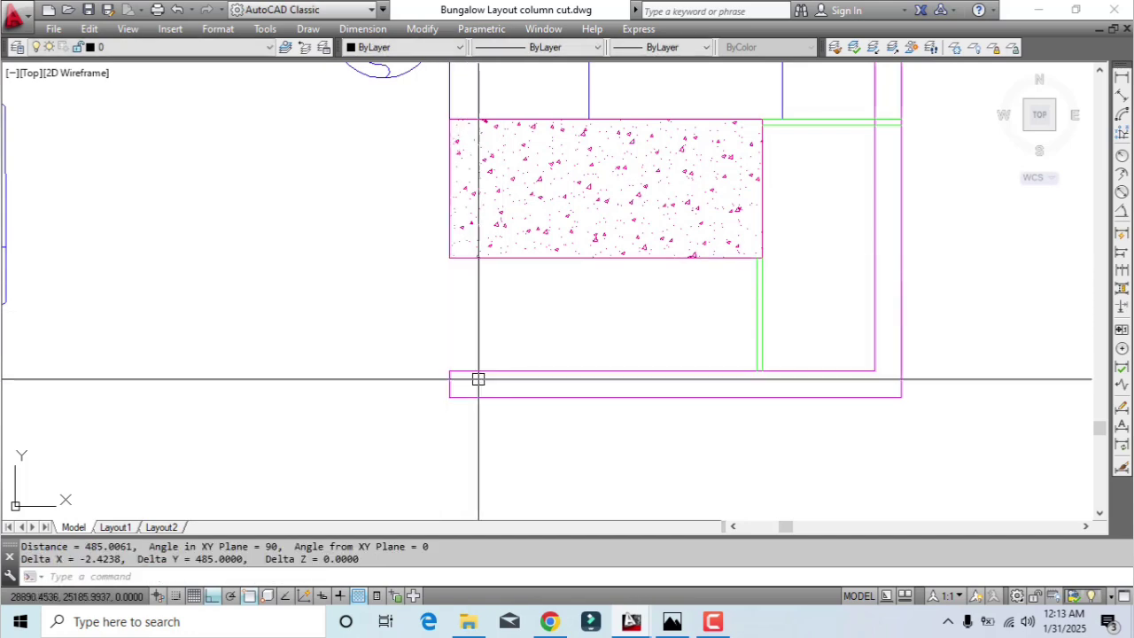
scroll(481, 372, "up", 2)
type("di")
key("Return")
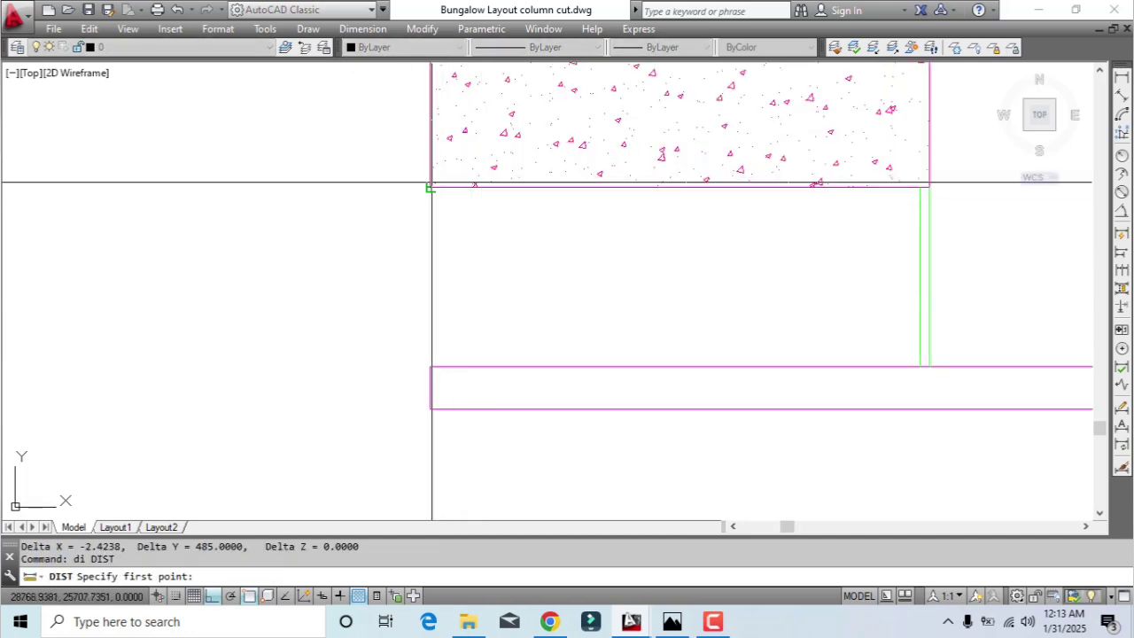
left_click(432, 367)
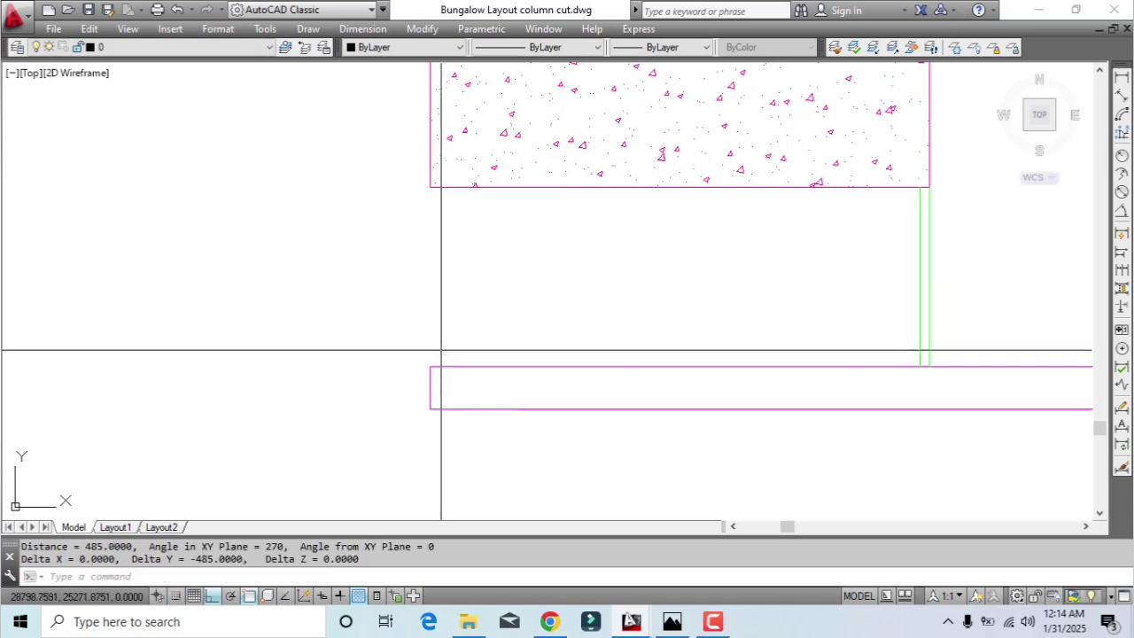
left_click(532, 293)
scroll(532, 293, "down", 2)
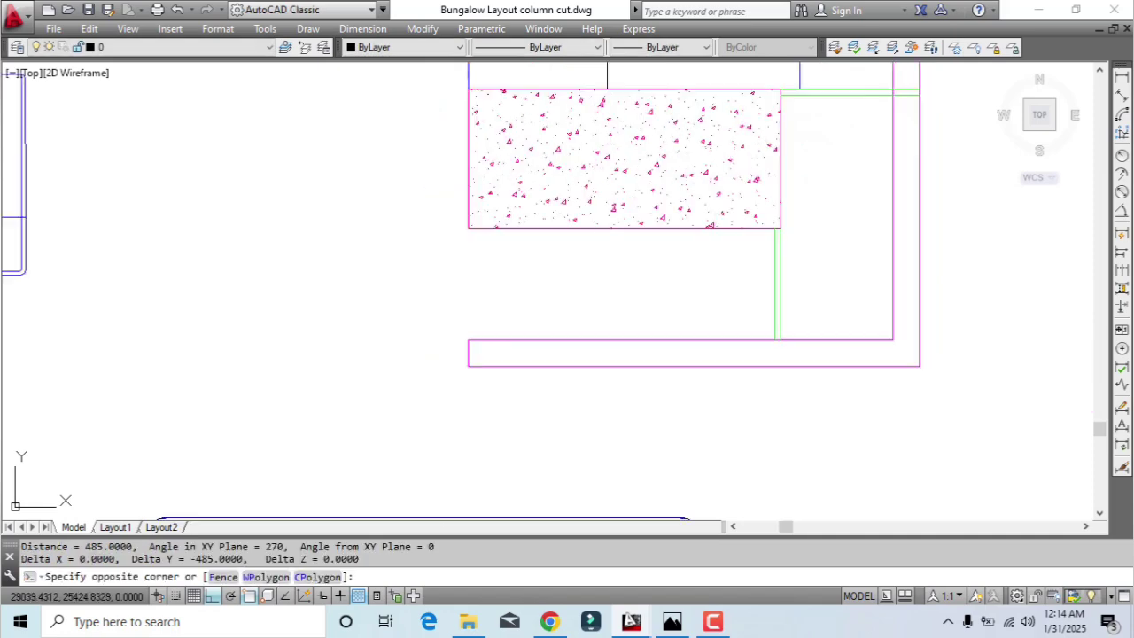
left_click(493, 317)
Stretch the lower wall return downward so its inner line lies 600 below the column's lower-left corner
scroll(605, 352, "down", 4)
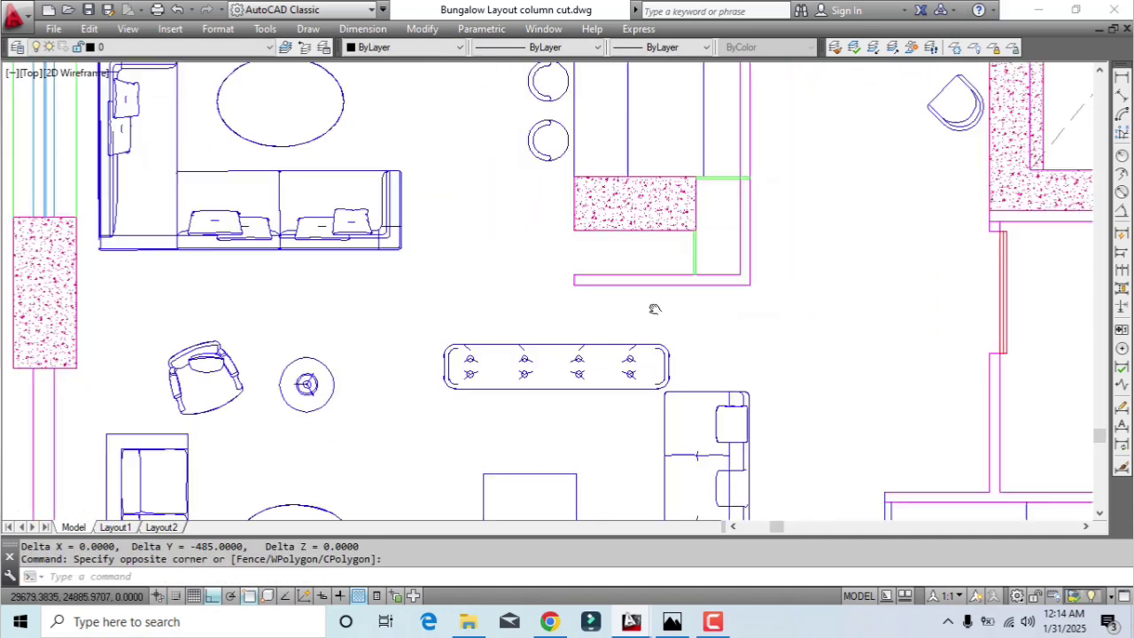
scroll(657, 366, "up", 4)
type("s")
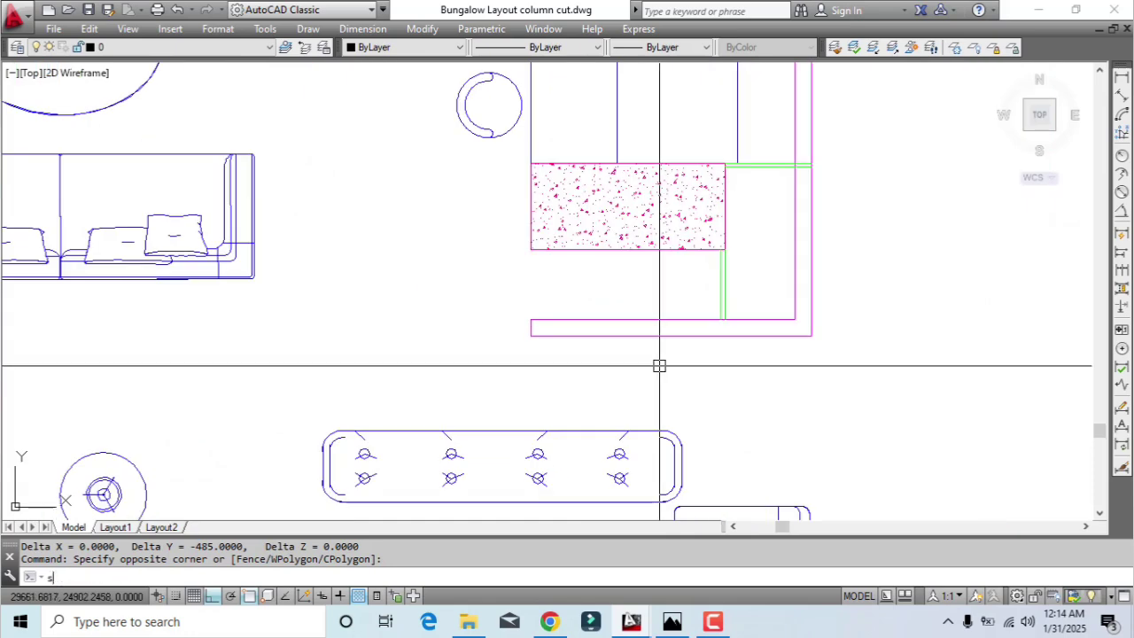
left_click(846, 276)
left_click(502, 379)
key("Return")
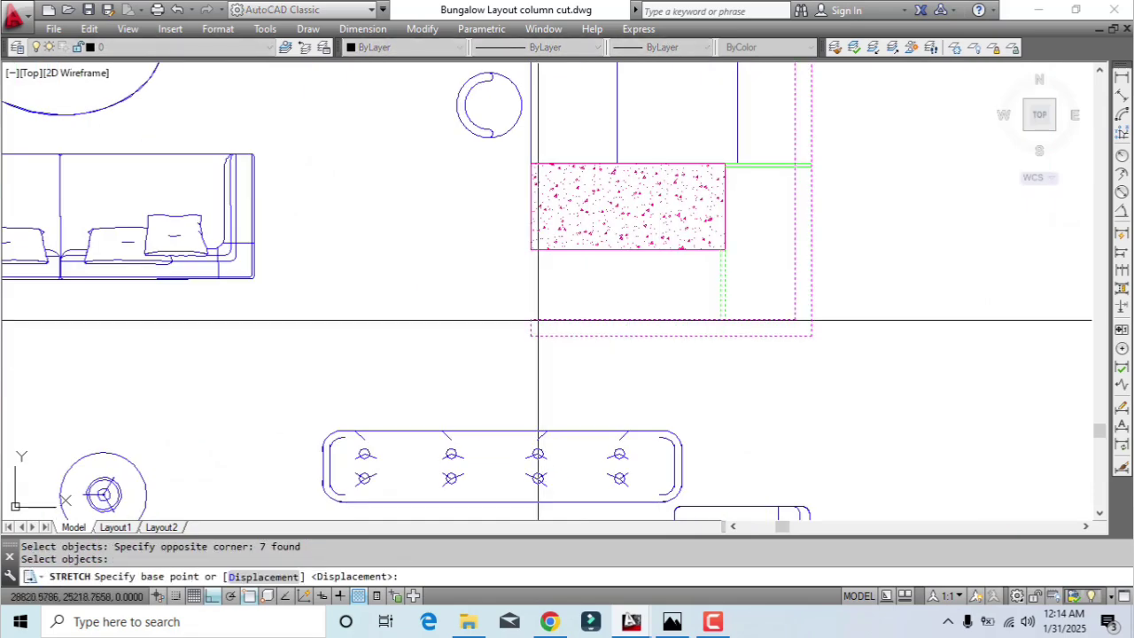
left_click(529, 319)
right_click(530, 213, "shift")
left_click(554, 238)
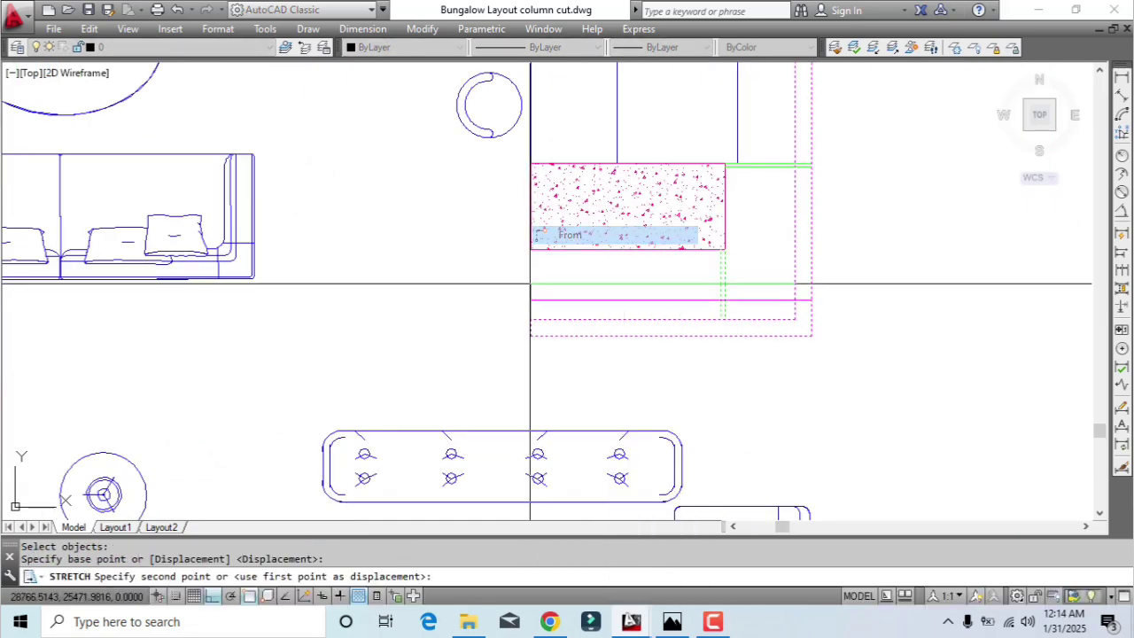
left_click(532, 248)
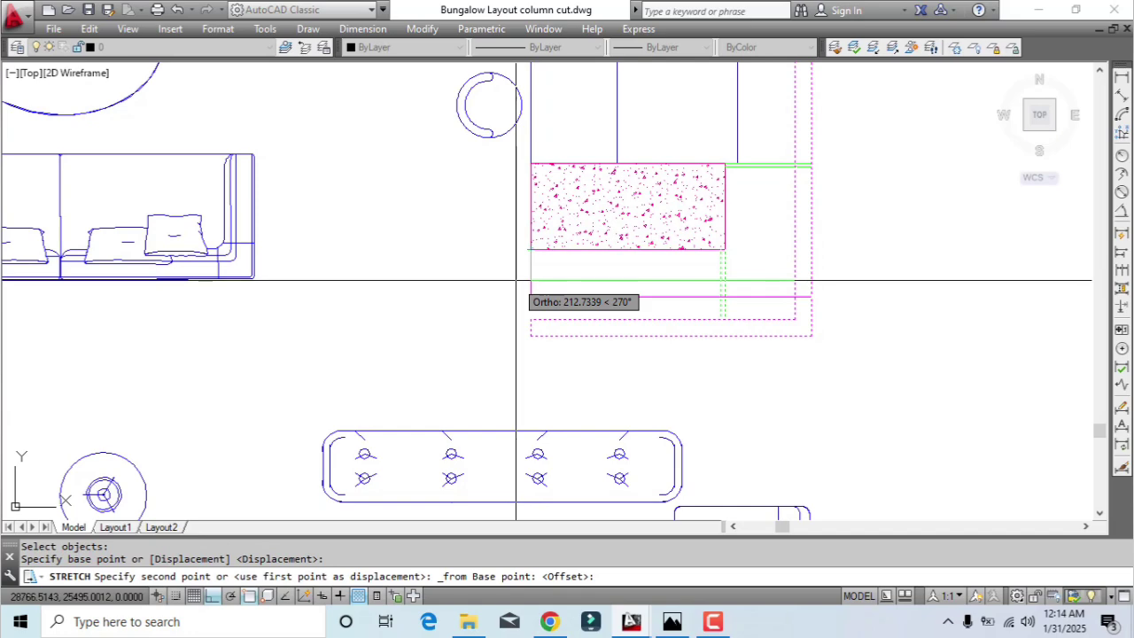
key("Return")
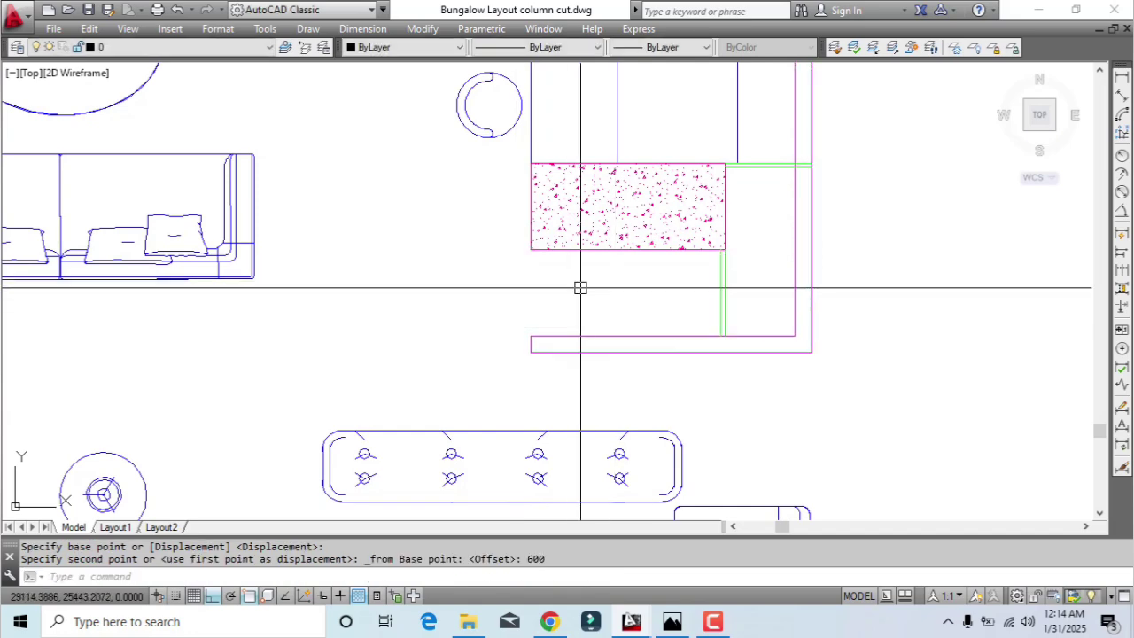
Draw a horizontal polyline from the midpoint of the wall return's left end to the face of the opposite left column
scroll(818, 233, "down", 2)
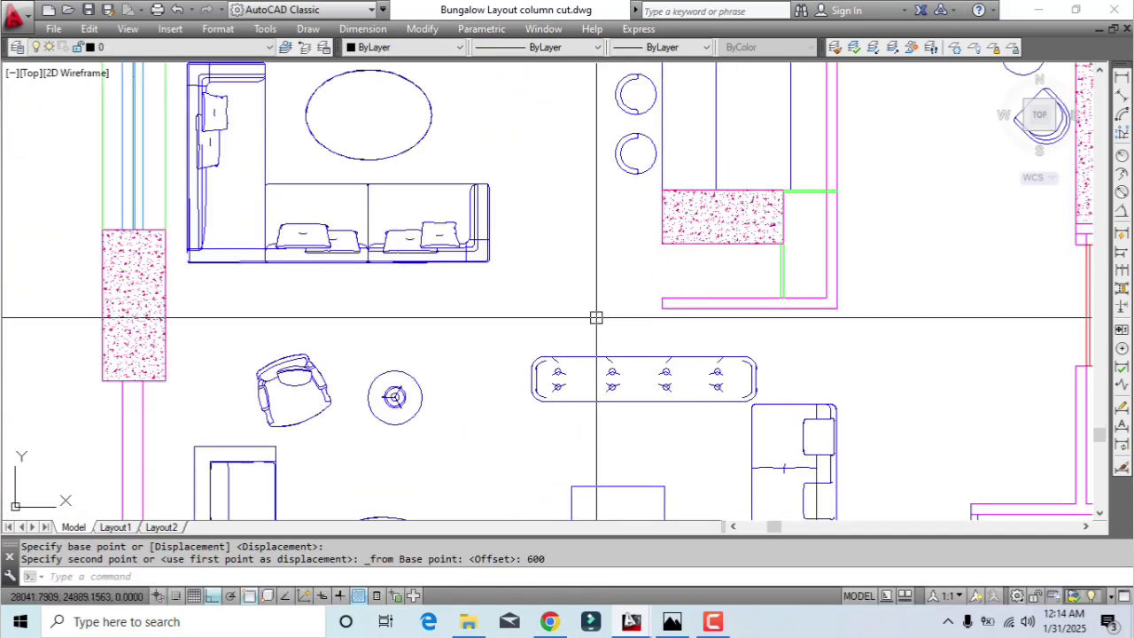
type("pl")
key("Return")
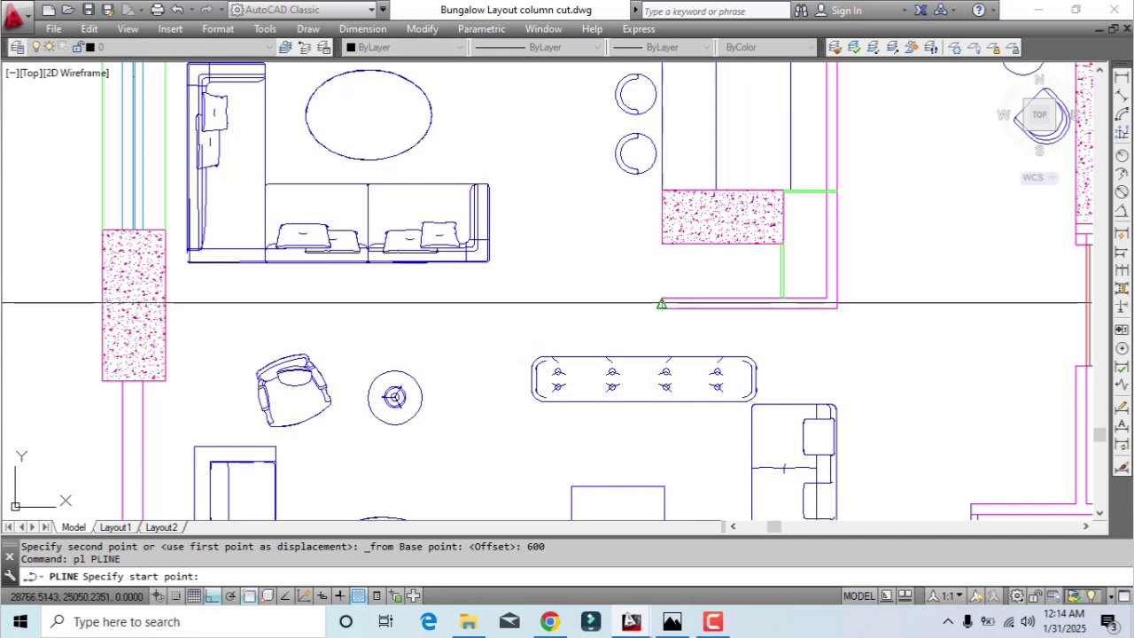
left_click(660, 319)
scroll(212, 340, "up", 4)
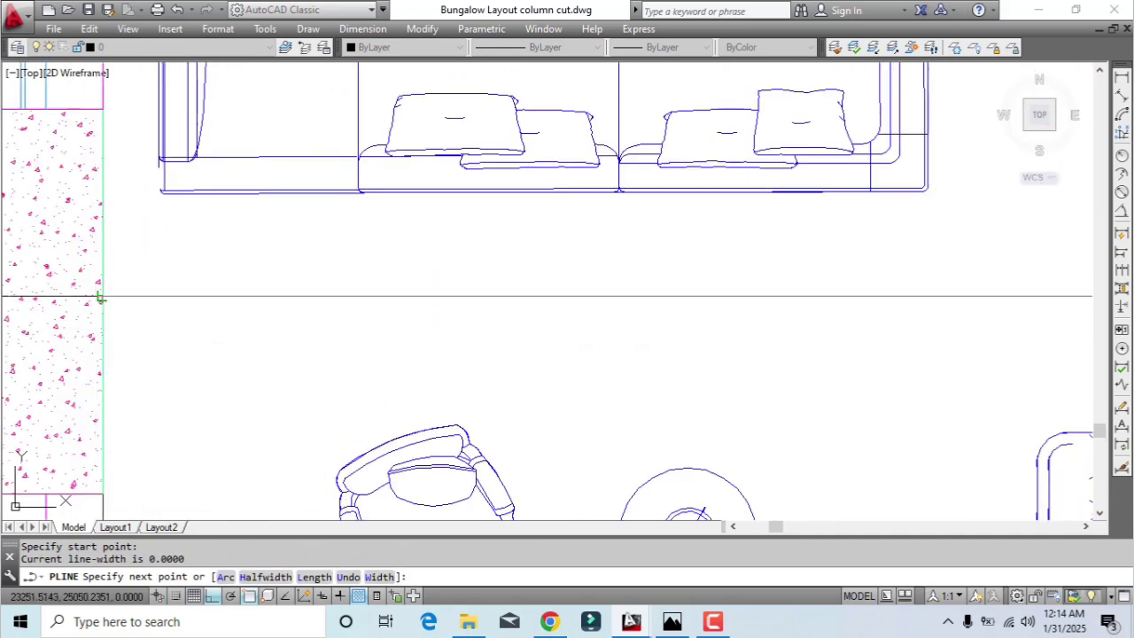
key("Escape")
scroll(100, 295, "down", 2)
scroll(266, 327, "down", 3)
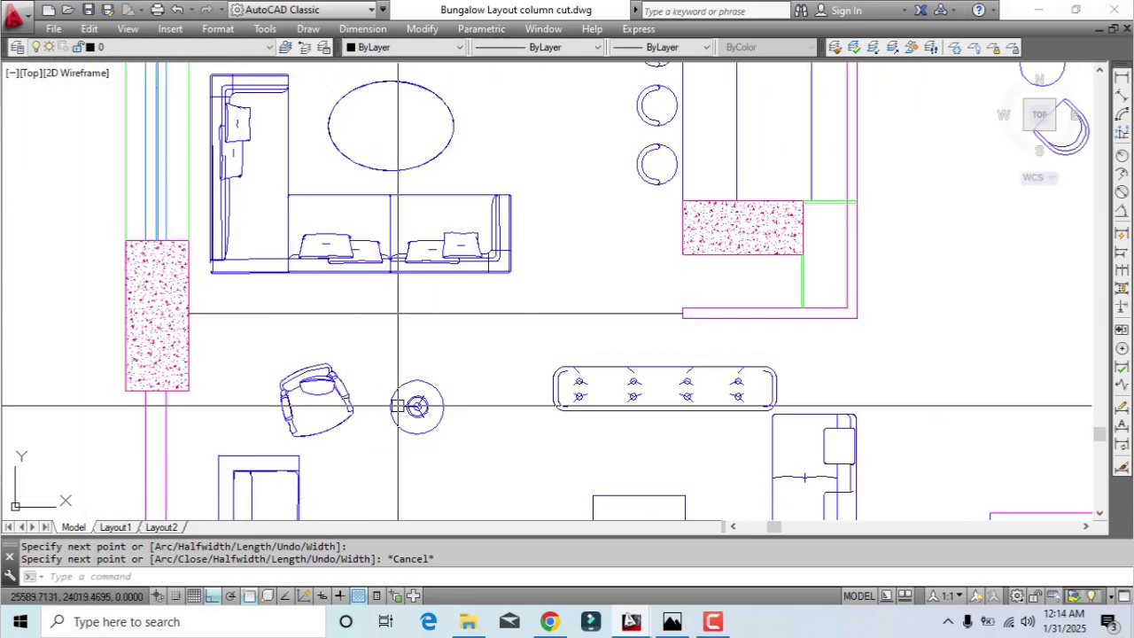
Put the horizontal polyline between the left column and the wall return on the ROOM TEXT layer
scroll(307, 379, "up", 2)
key("Escape")
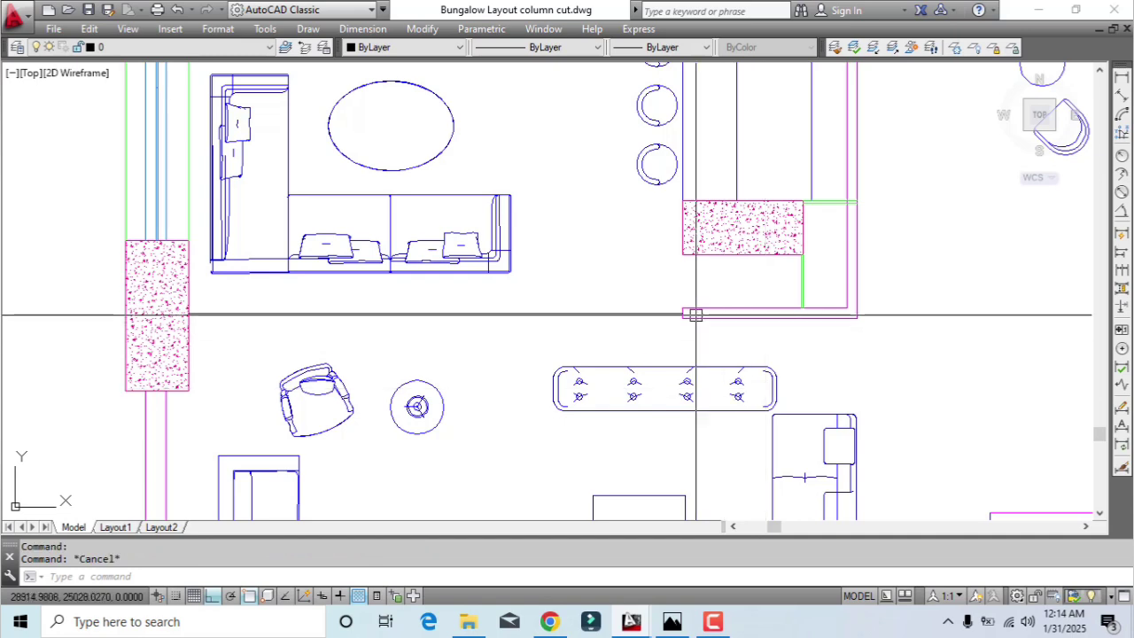
key("Escape")
left_click(607, 311)
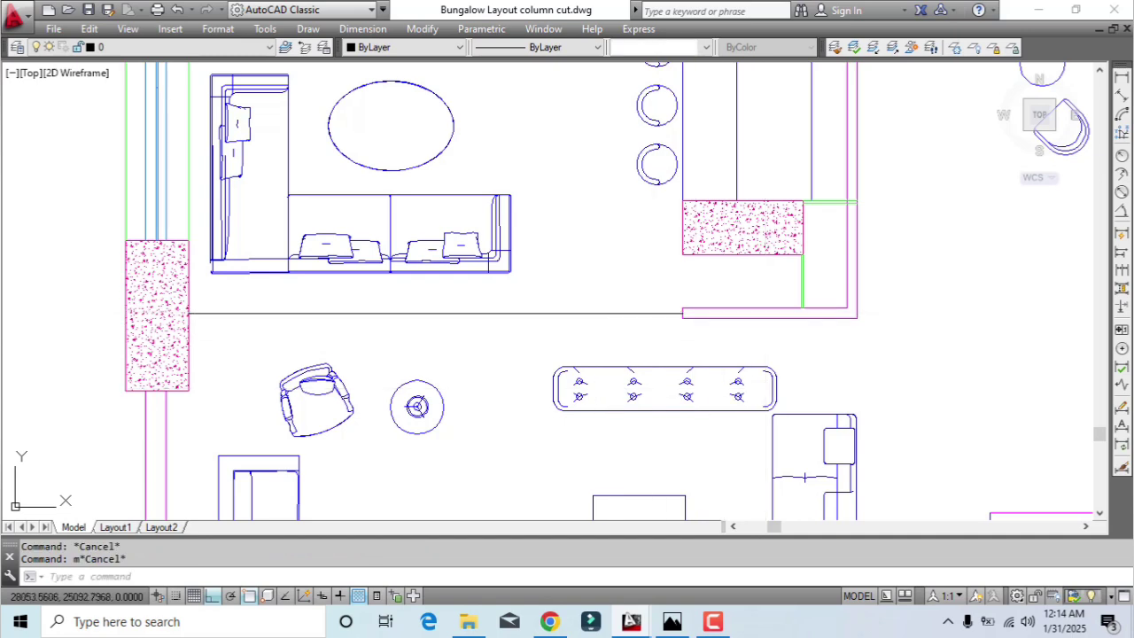
left_click(248, 127)
left_click(182, 47)
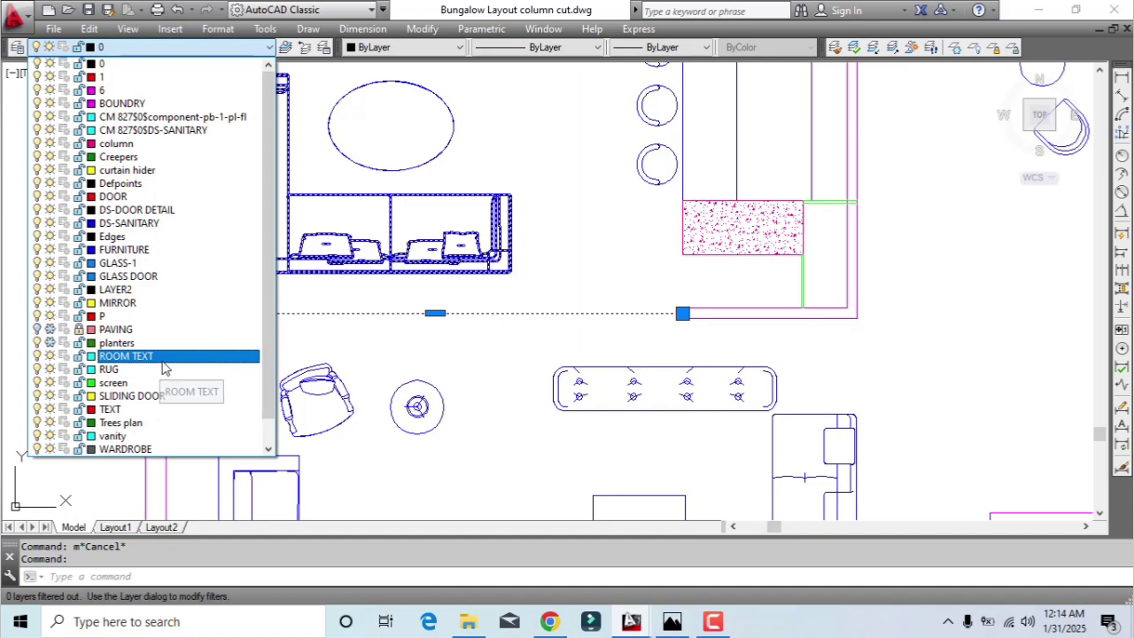
left_click(203, 344)
type("B")
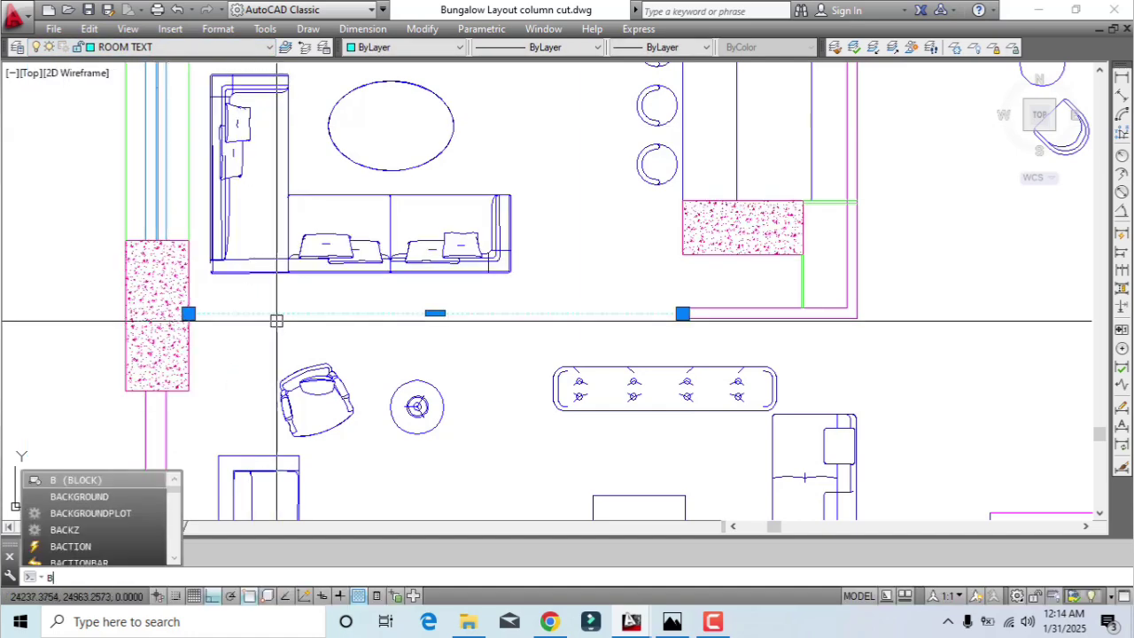
key("Escape")
key("Escape")
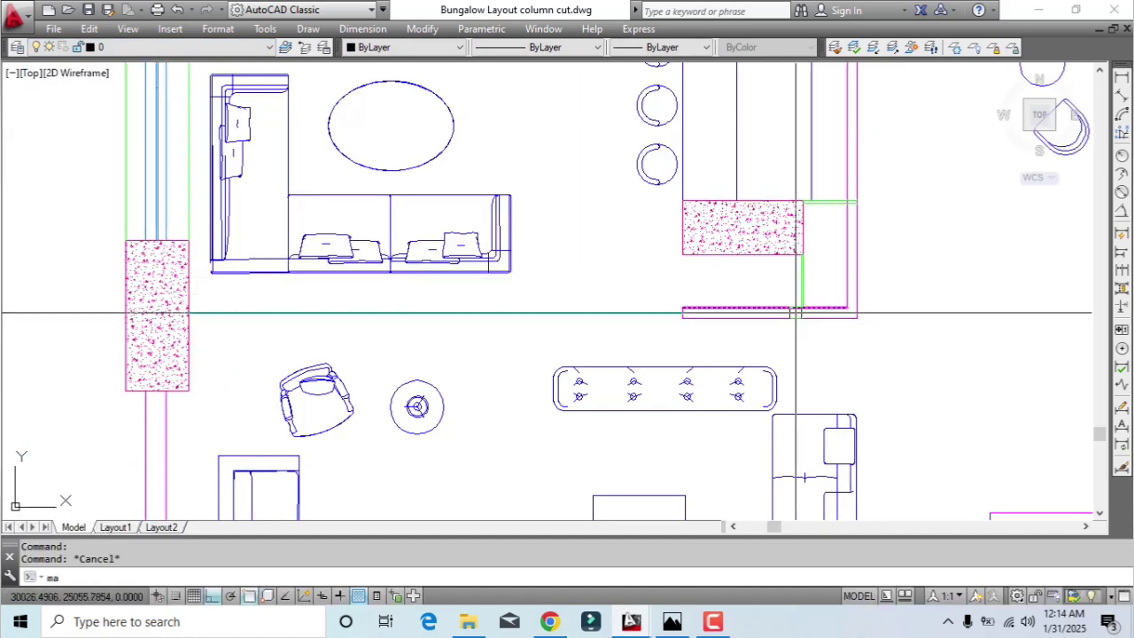
Match the horizontal polyline's properties to the wall return's inner line
type("ma")
key("Return")
left_click(784, 314)
left_click(613, 312)
key("Escape")
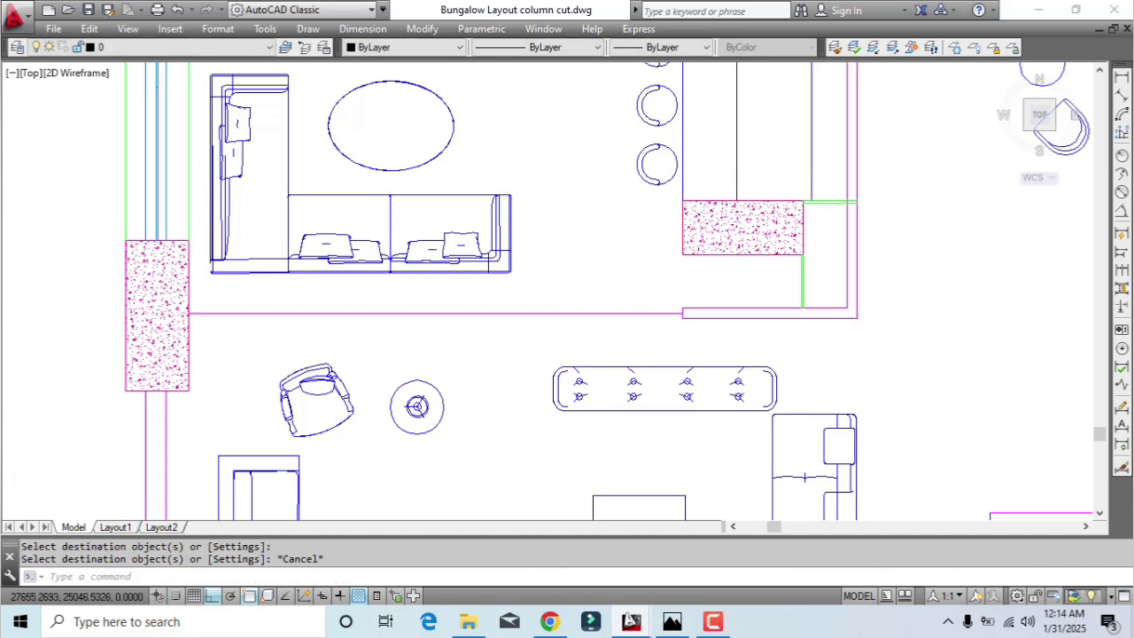
Change the colour of the horizontal polyline between the left column and the wall return to green
left_click(613, 313)
left_click(384, 50)
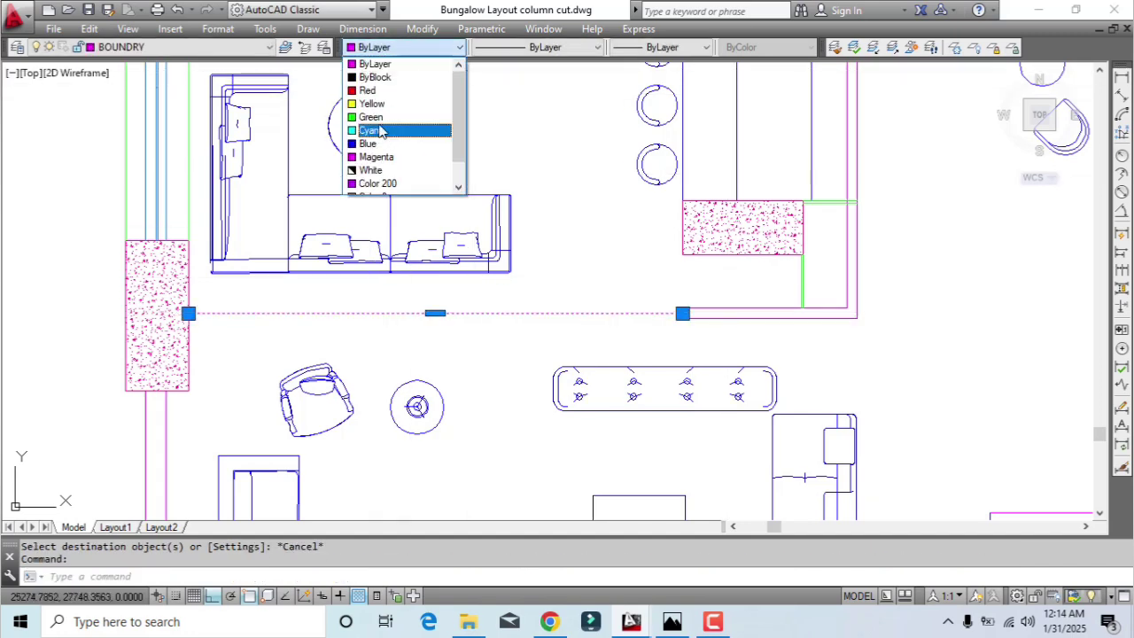
left_click(376, 121)
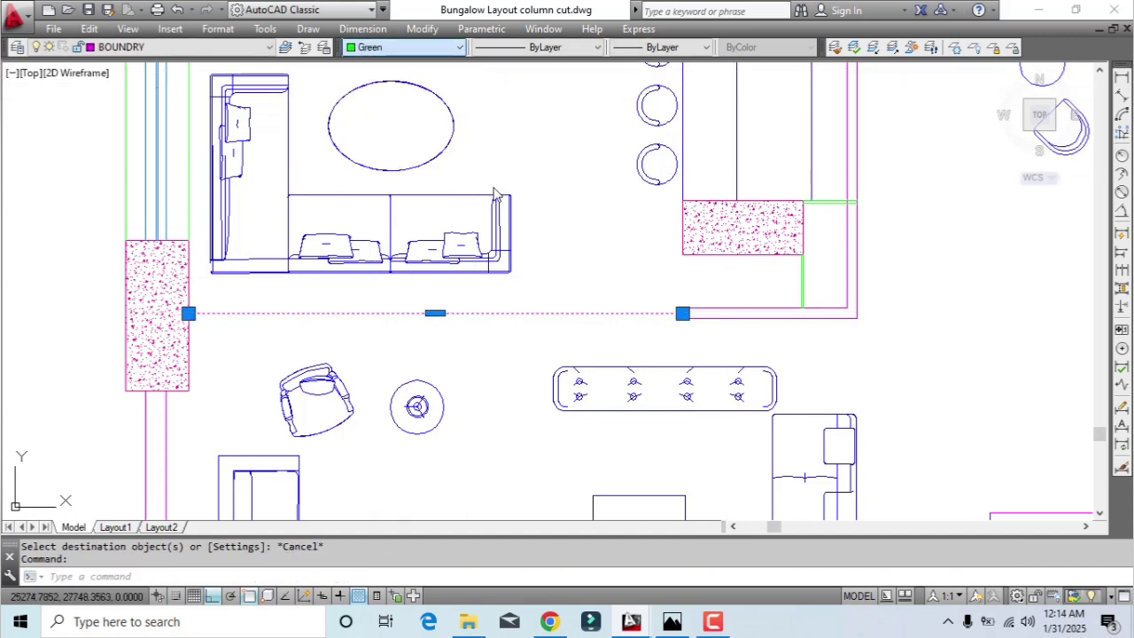
Load the ZIGZAG linetype from acad.lin into the drawing
left_click(506, 50)
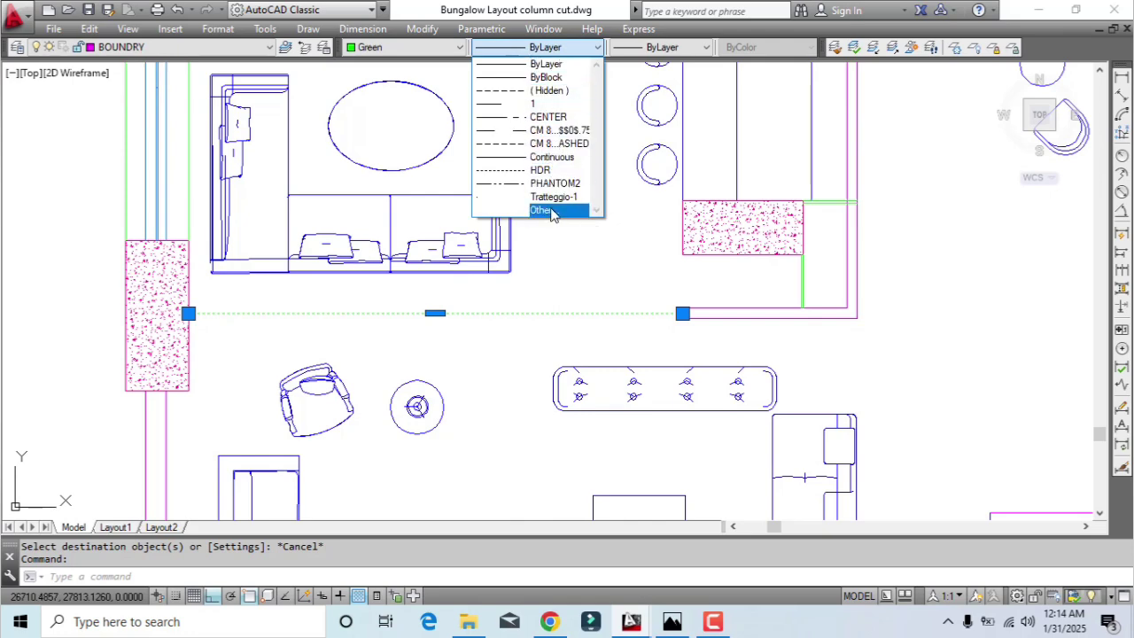
left_click(547, 211)
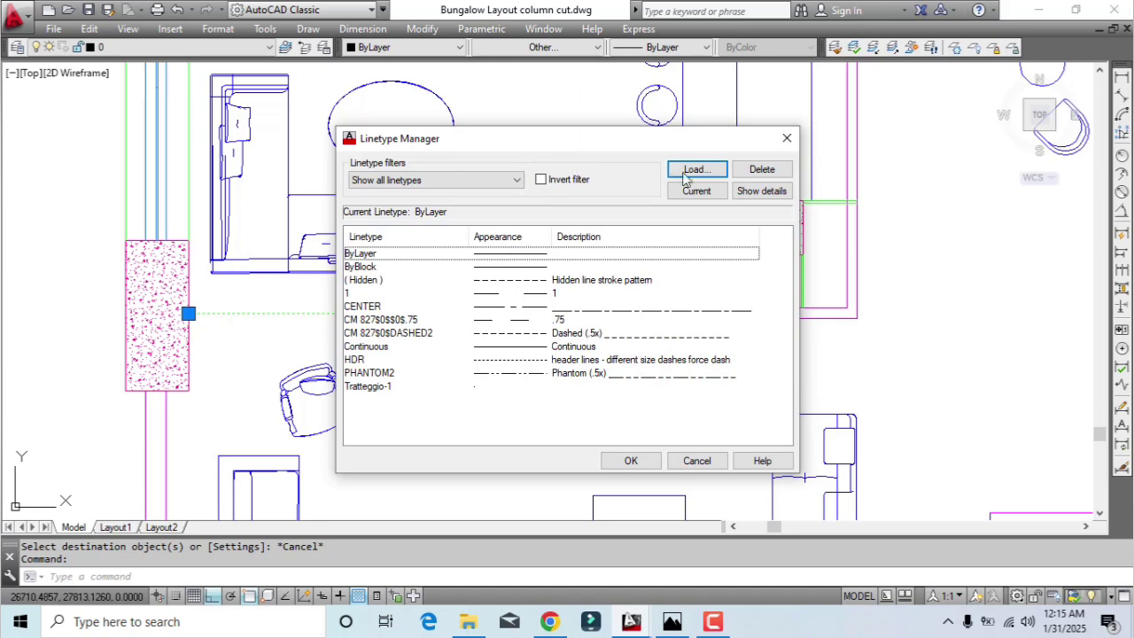
left_click(694, 173)
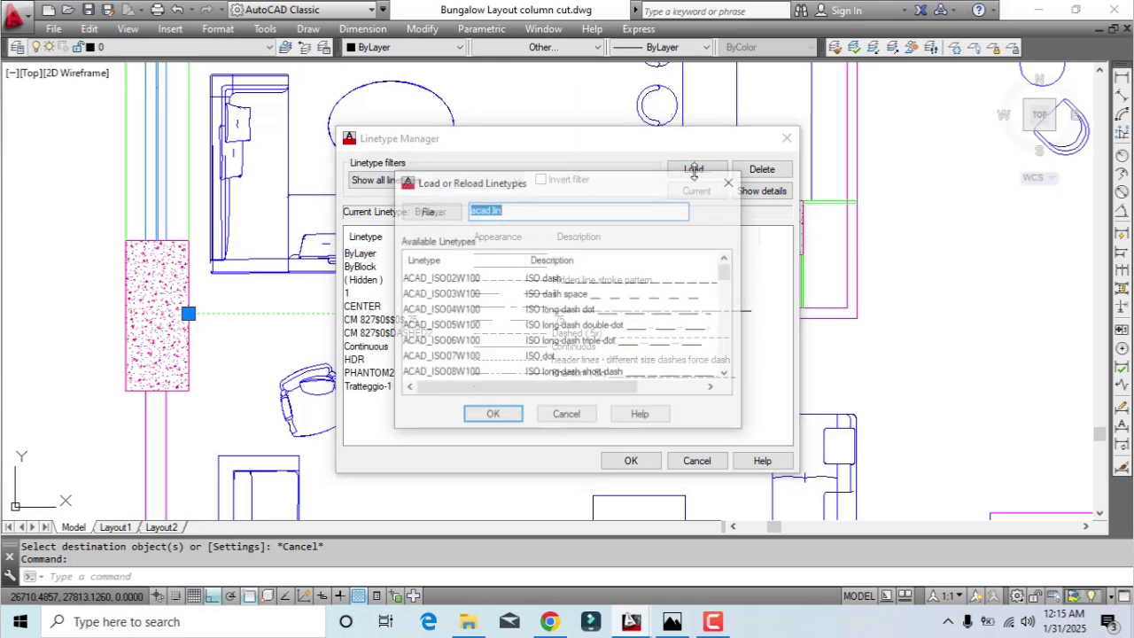
left_click(724, 301)
left_click_drag(725, 297, 718, 387)
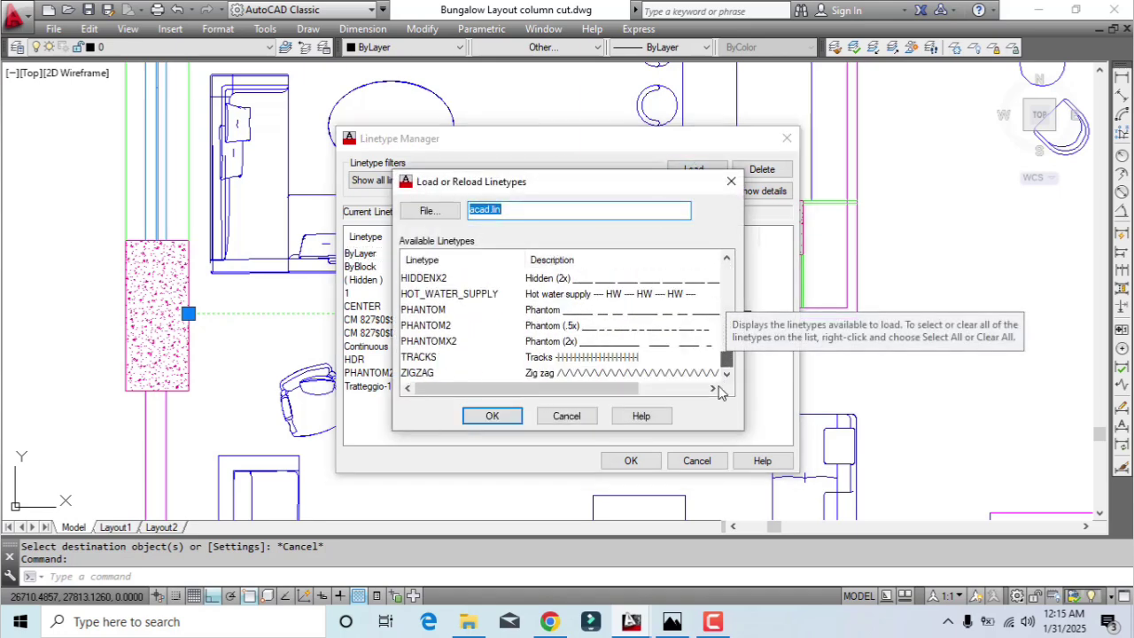
left_click(416, 373)
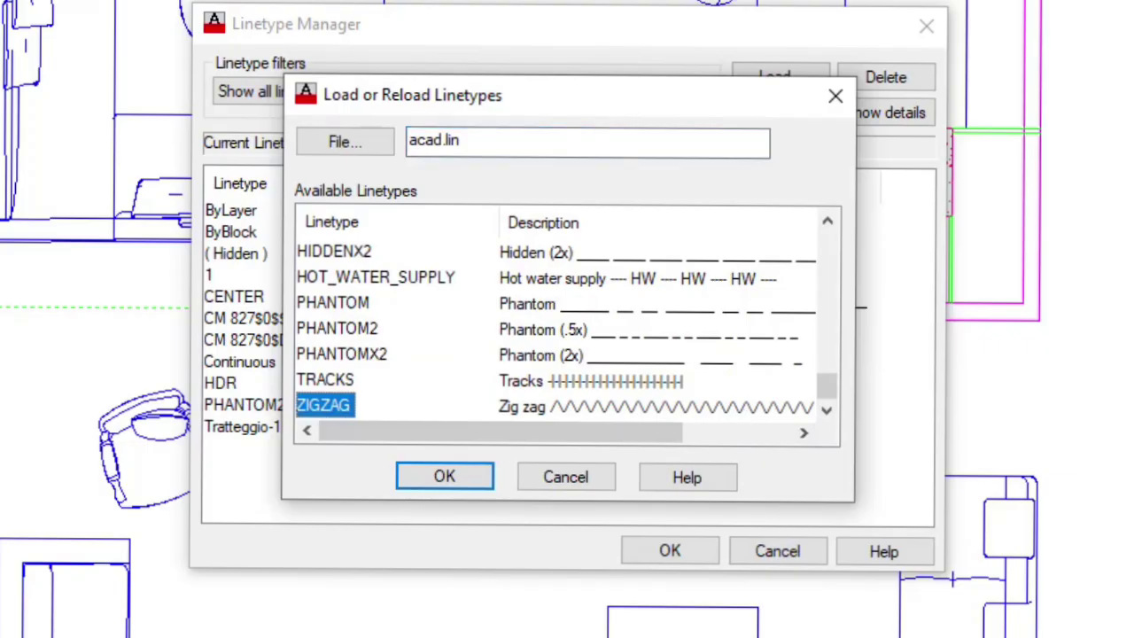
left_click(445, 476)
left_click(669, 551)
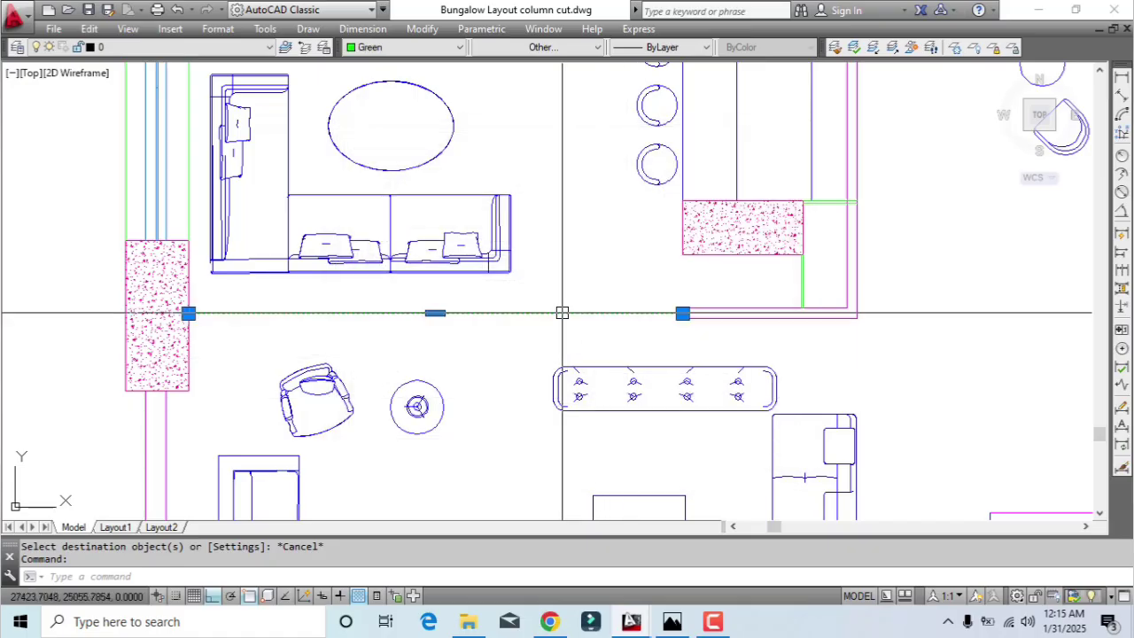
Assign the ZIGZAG linetype to the green polyline and set its linetype scale to 500
left_click(562, 57)
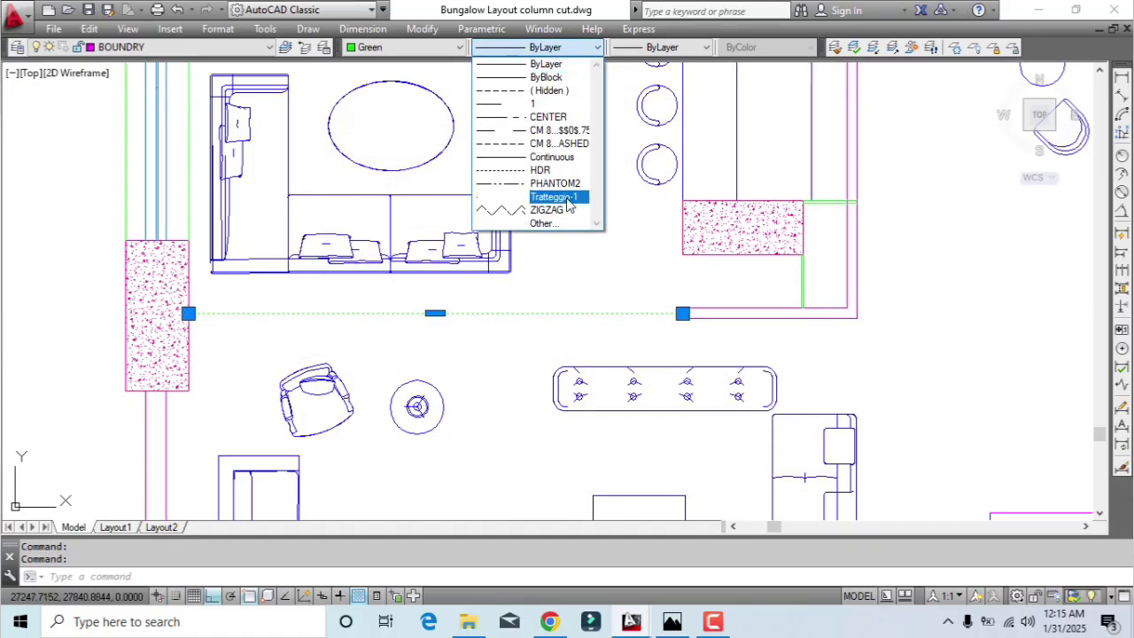
left_click(558, 219)
type("ch")
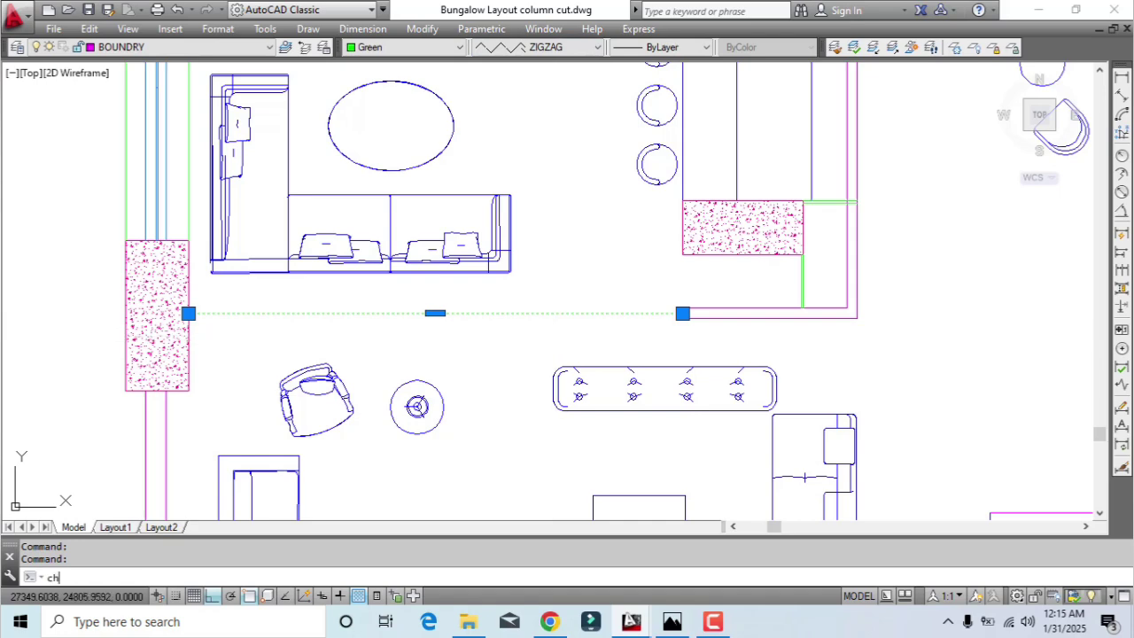
key("Return")
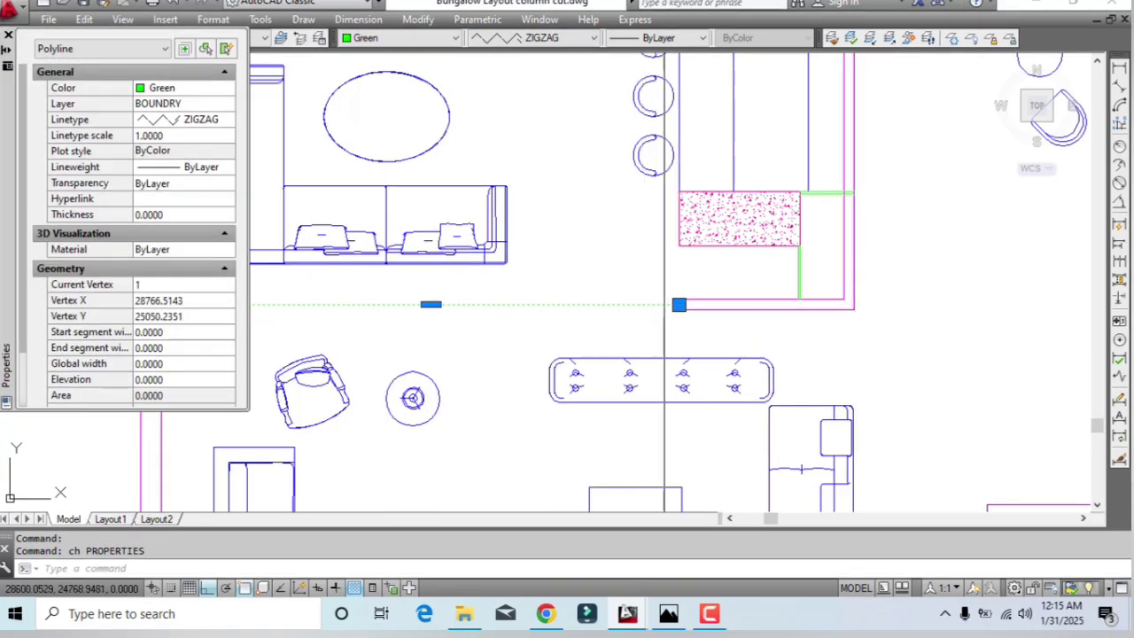
scroll(435, 313, "down", 5)
scroll(380, 311, "up", 7)
scroll(531, 345, "down", 2)
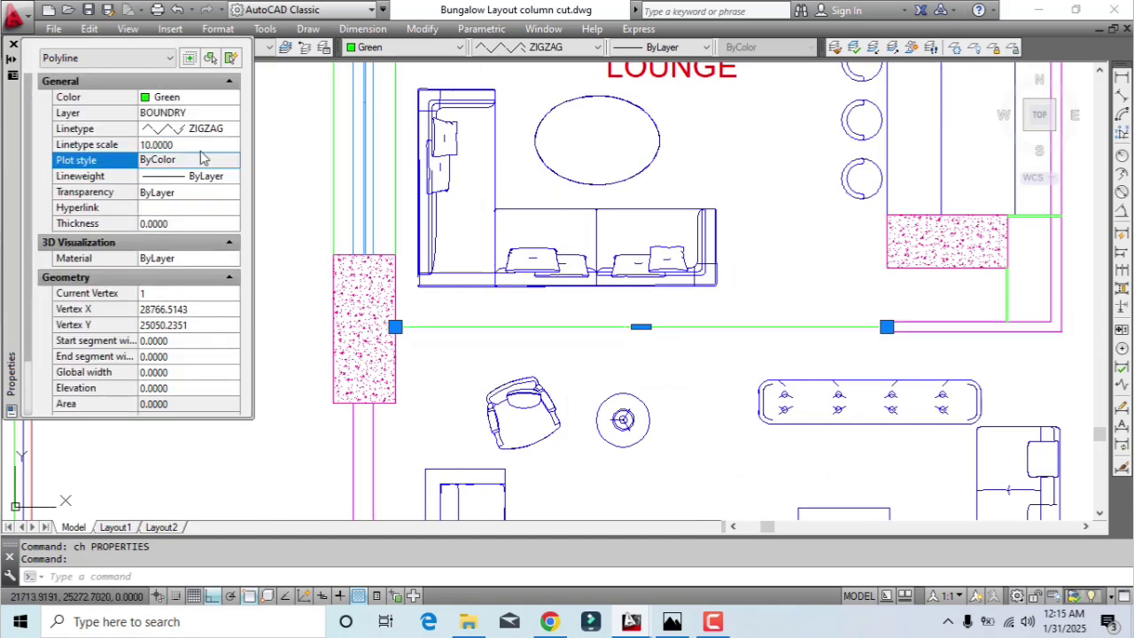
left_click(196, 146)
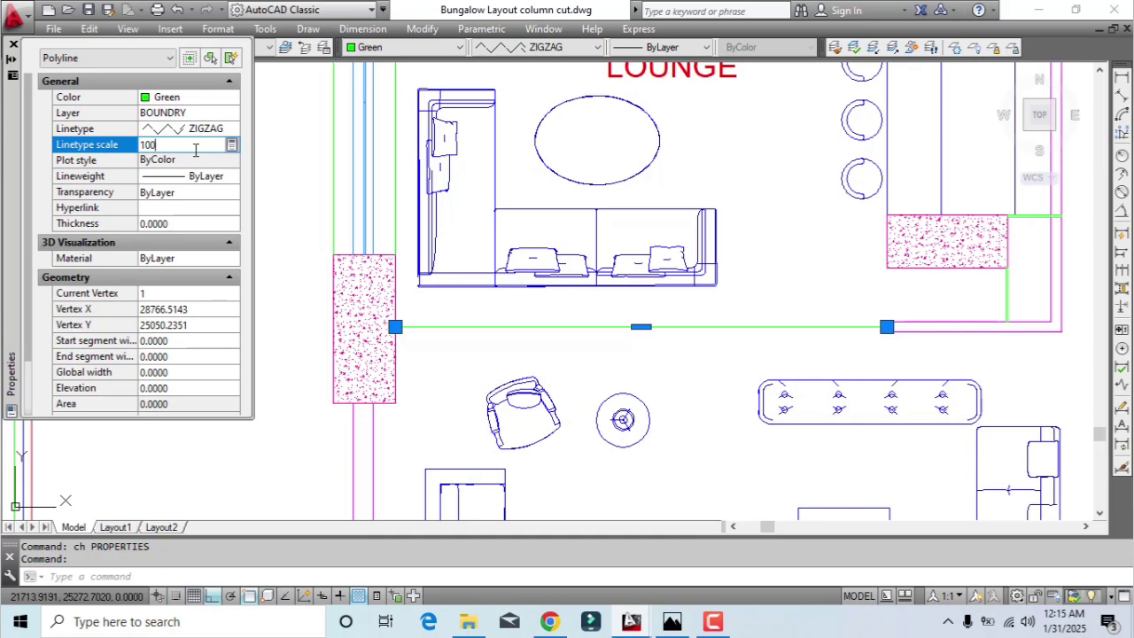
left_click(196, 145)
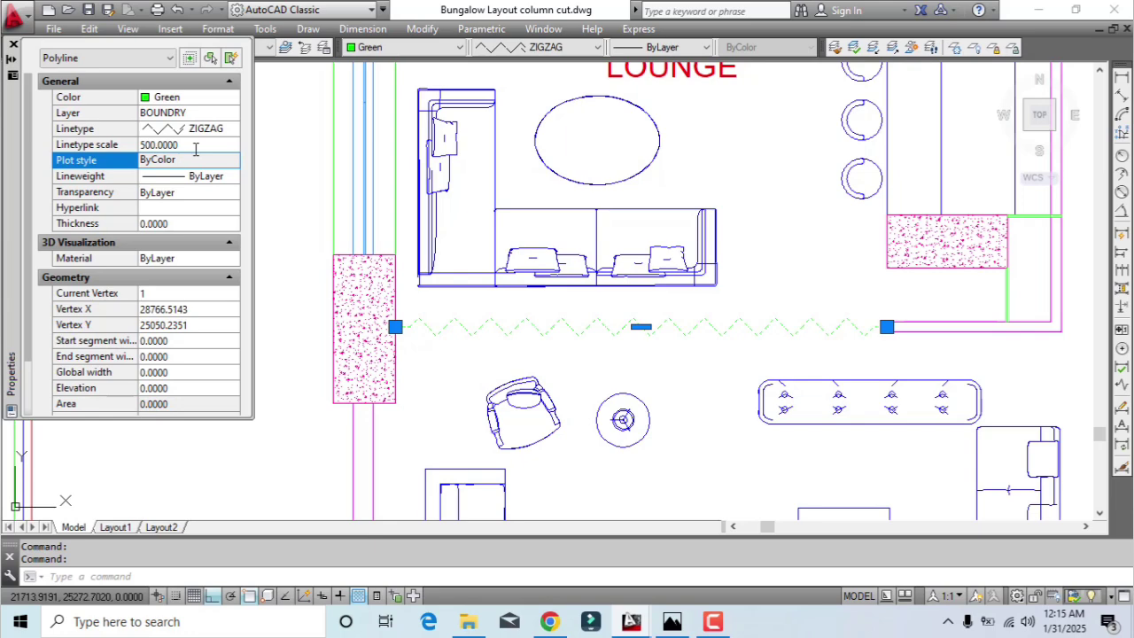
left_click(196, 145)
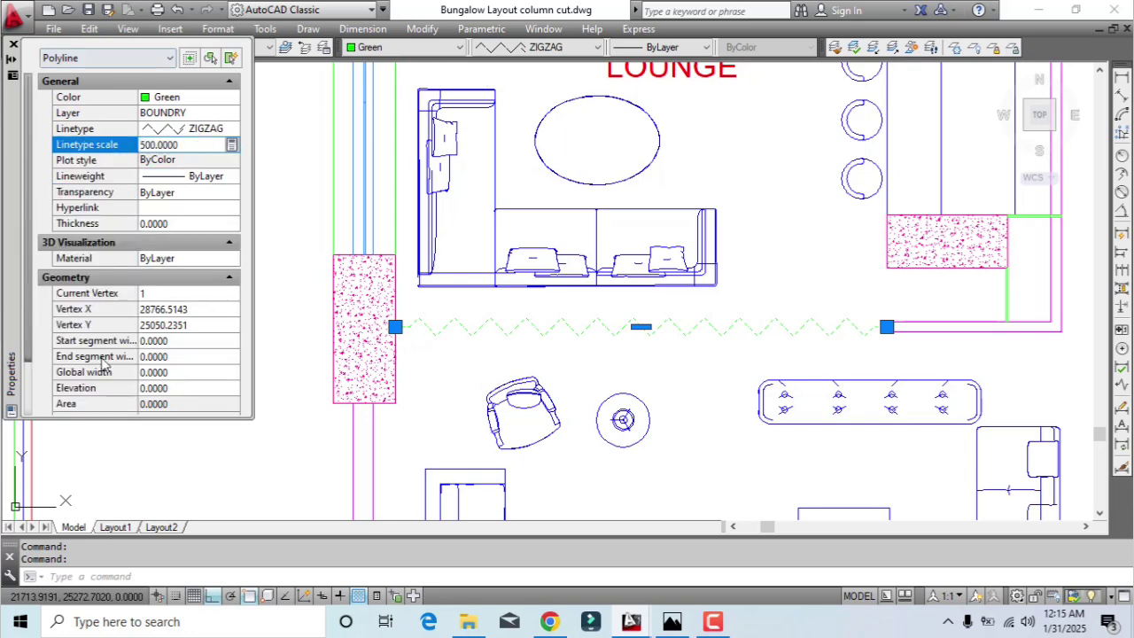
Set the zigzag polyline's global width to 100
scroll(32, 279, "down", 3)
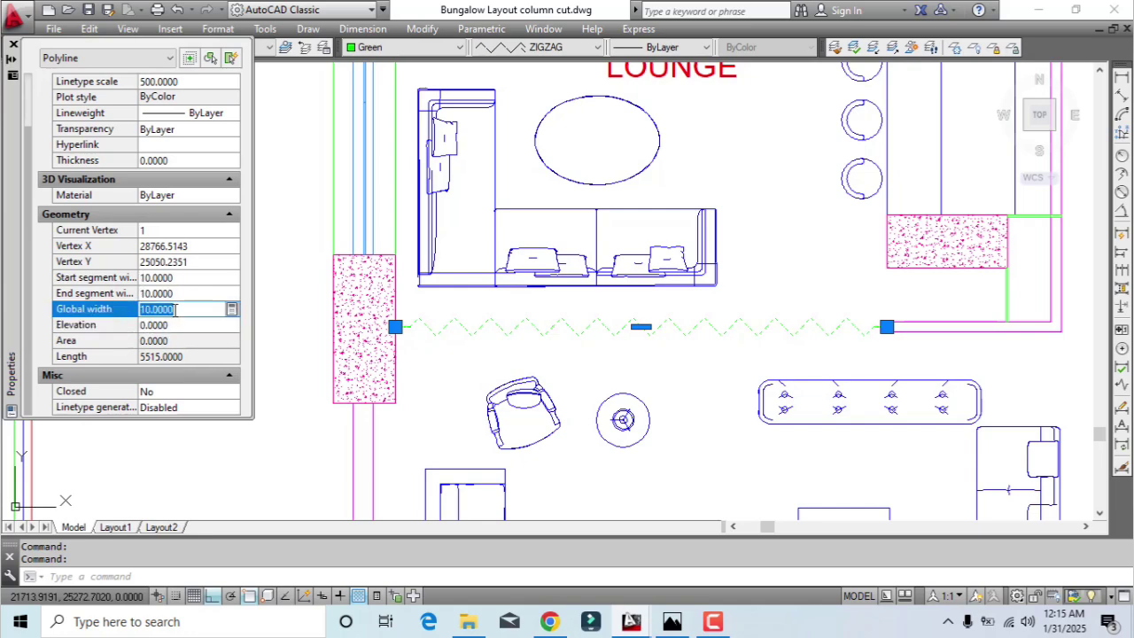
key("Return")
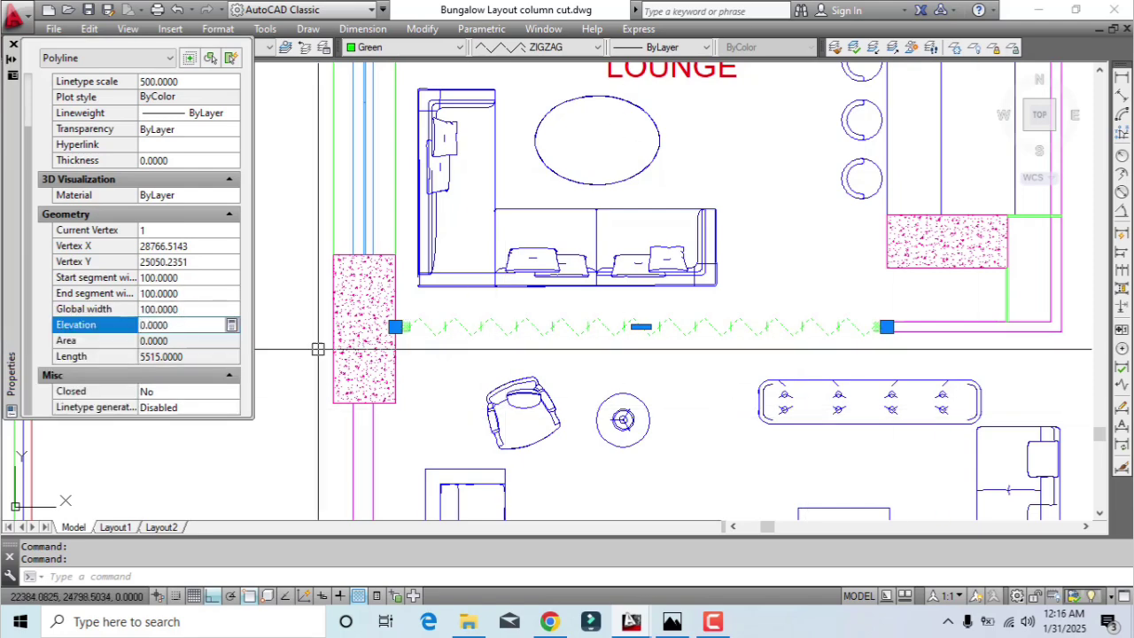
left_click(193, 309)
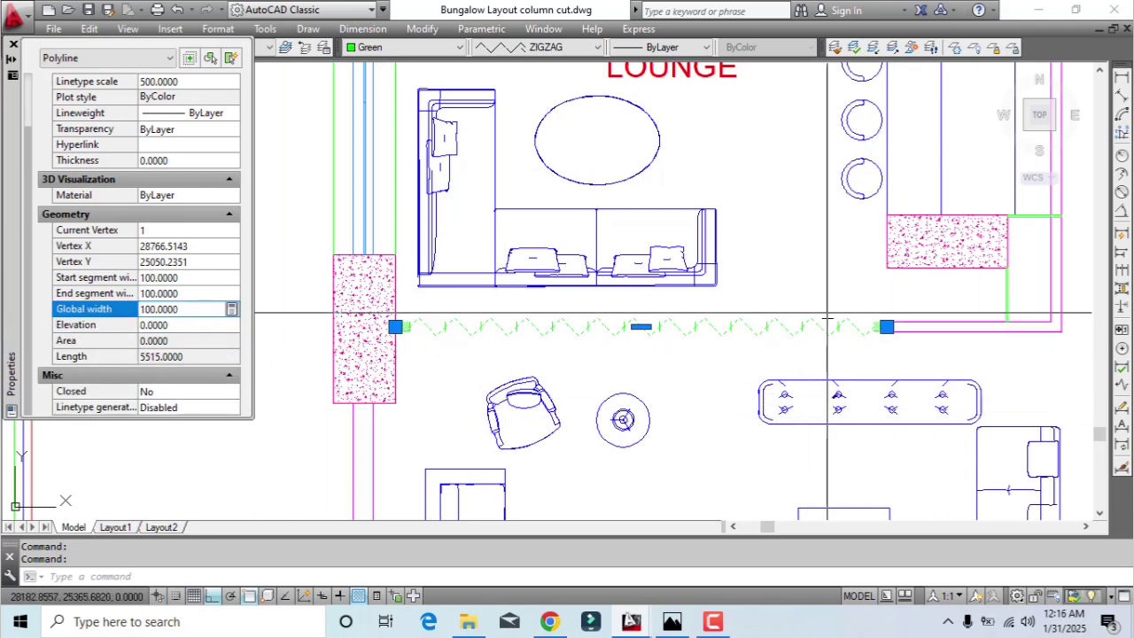
scroll(831, 313, "up", 3)
key("Escape")
scroll(845, 324, "down", 2)
key("Escape")
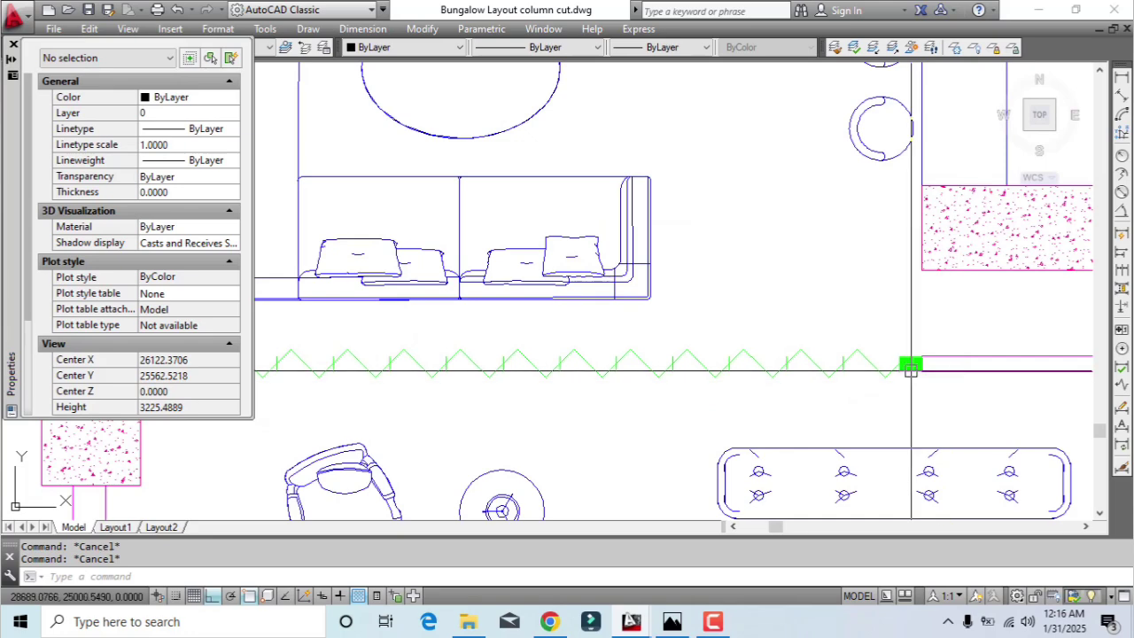
Examine the zigzag polyline's ends at the wall return and left column together with its width properties, and close the Properties palette
left_click(910, 369)
scroll(664, 403, "down", 2)
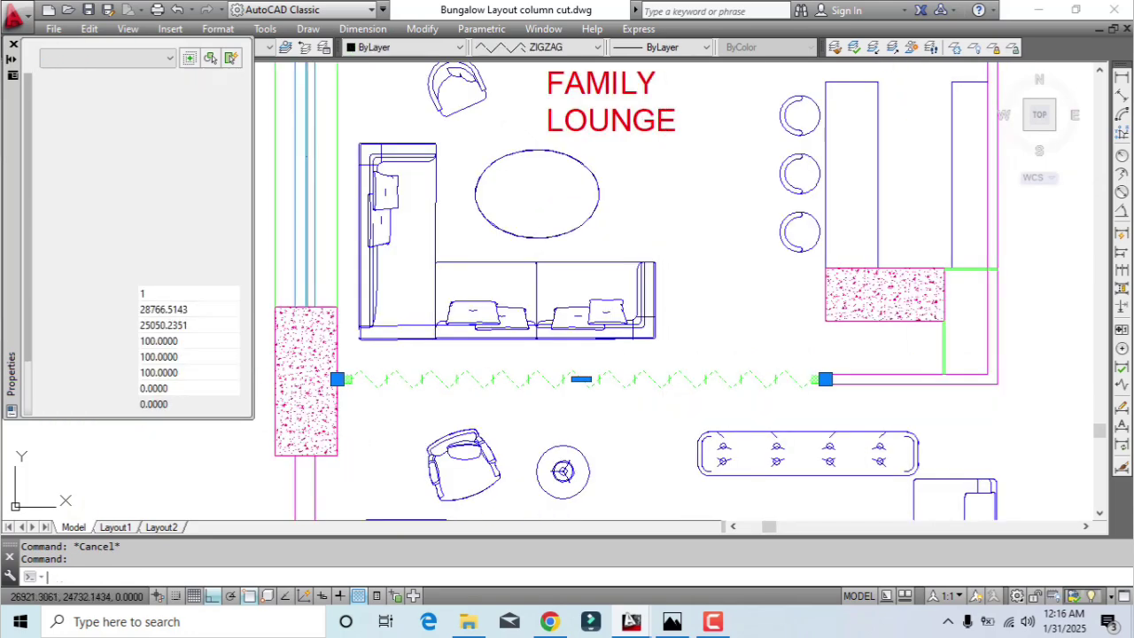
key("Escape")
left_click(452, 381)
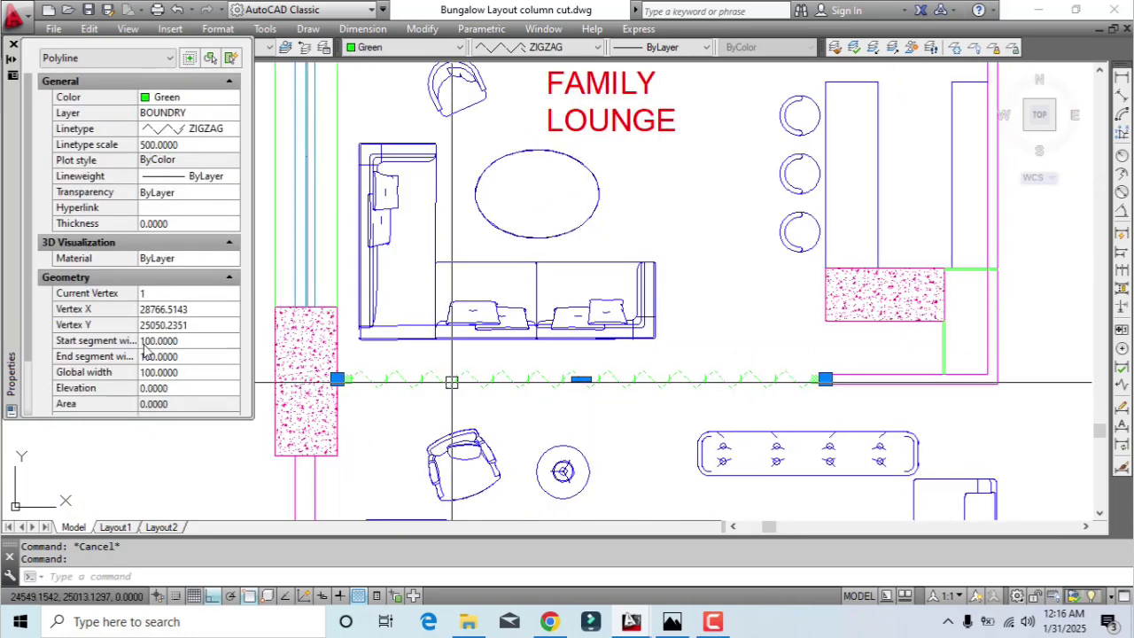
scroll(24, 275, "down", 2)
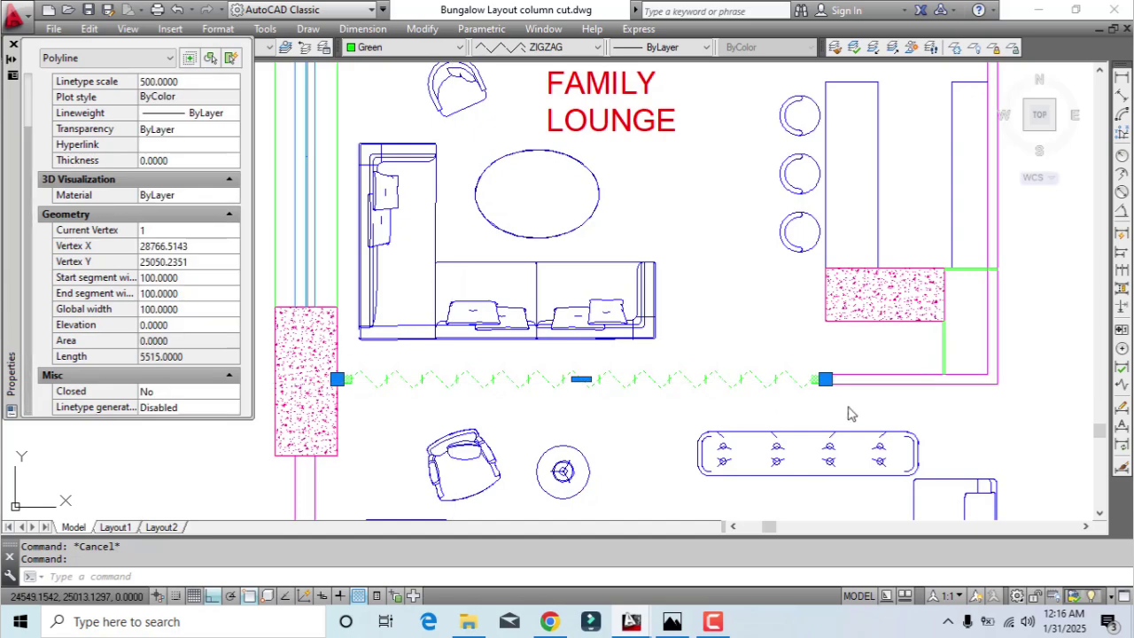
key("Escape")
scroll(840, 404, "up", 2)
scroll(839, 402, "up", 2)
left_click(790, 339)
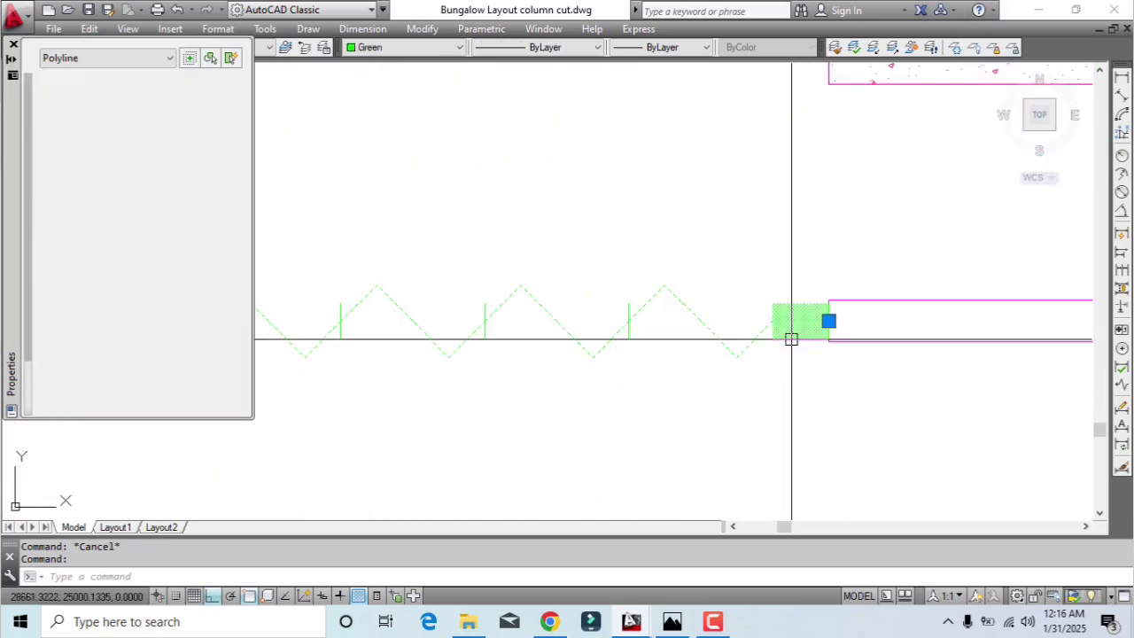
scroll(815, 386, "down", 3)
scroll(265, 419, "up", 1)
middle_click_drag(266, 420, 482, 406)
key("Escape")
scroll(528, 332, "down", 2)
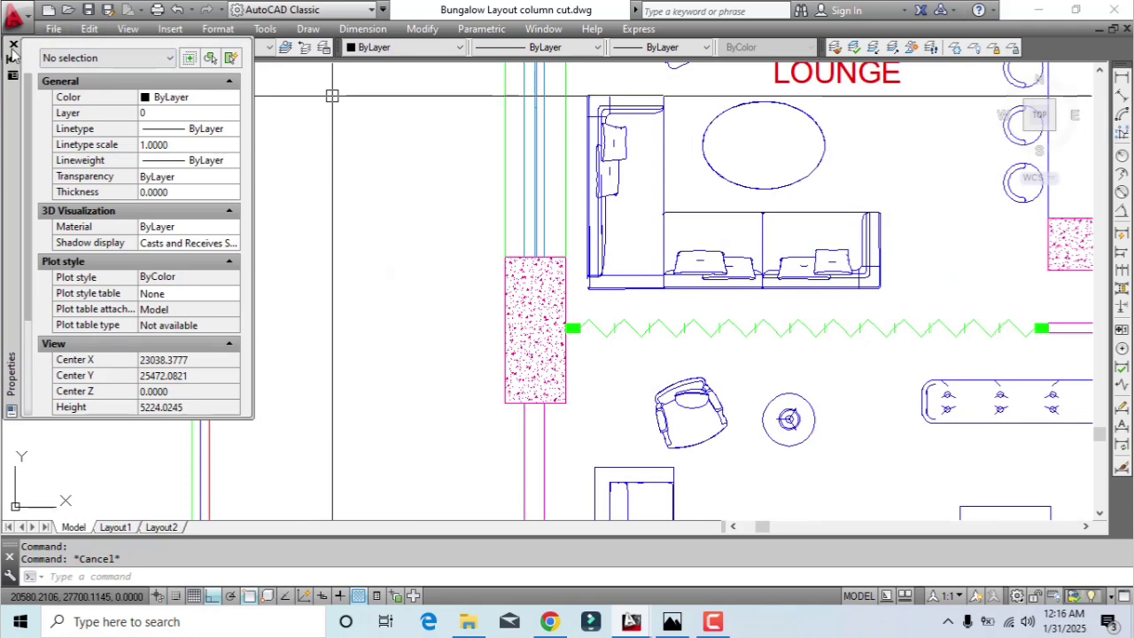
left_click(13, 45)
Measure the vertical gap between the bar-side column's lower-left corner and the wall return with a linear dimension, and erase the dimension
scroll(248, 115, "down", 3)
scroll(442, 264, "up", 2)
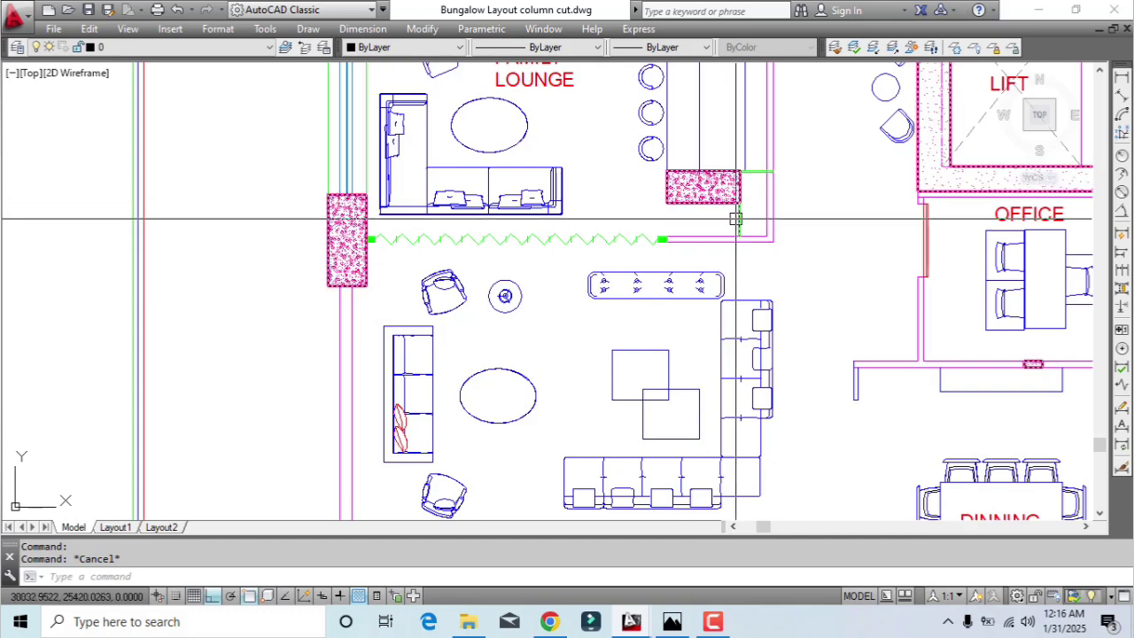
scroll(735, 215, "up", 2)
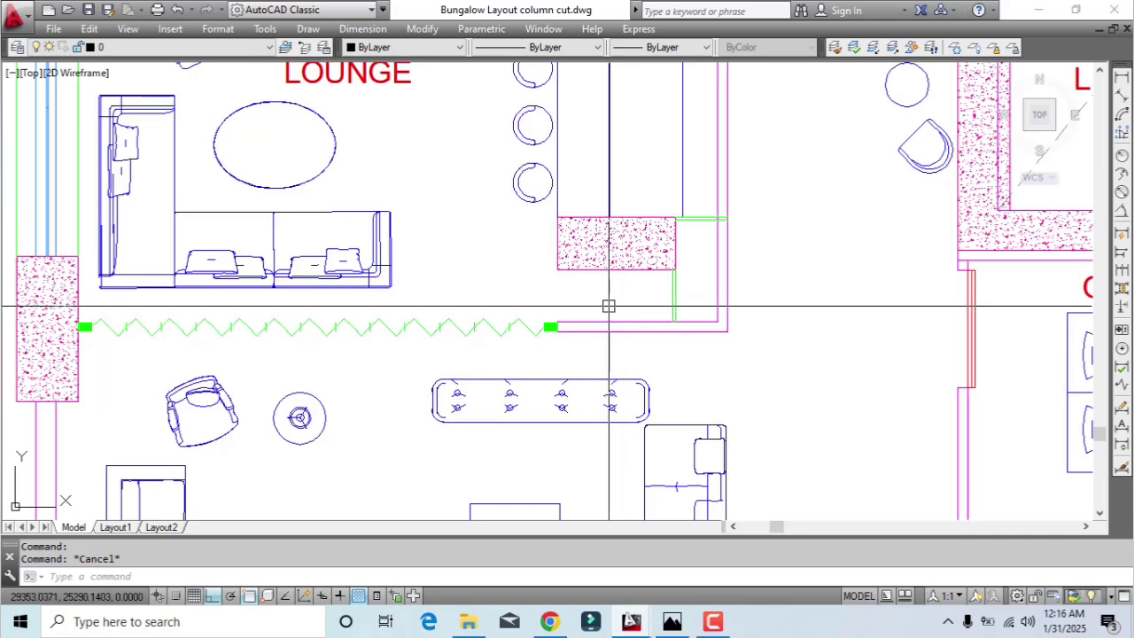
scroll(602, 316, "up", 2)
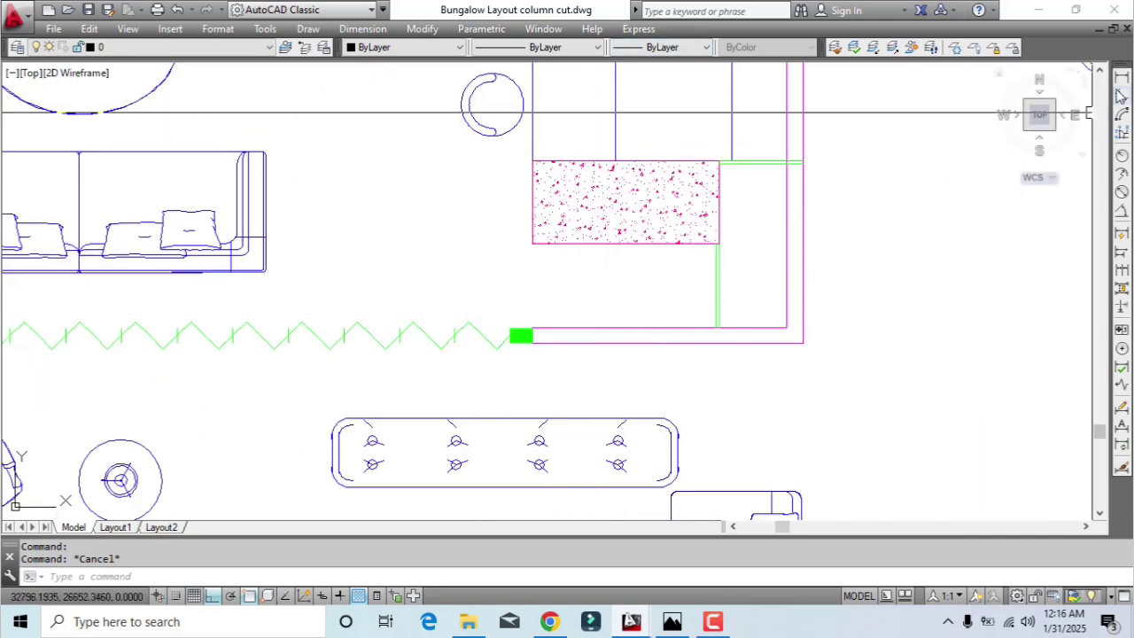
left_click(1122, 79)
scroll(575, 274, "up", 1)
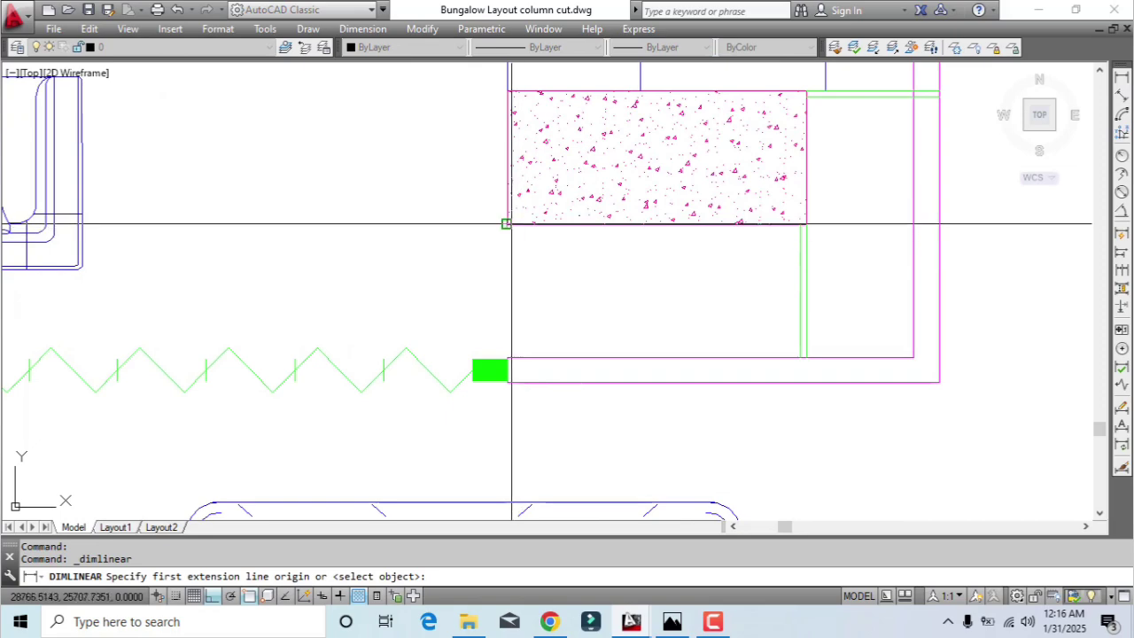
left_click(507, 223)
left_click(508, 358)
left_click(490, 298)
left_click(522, 303)
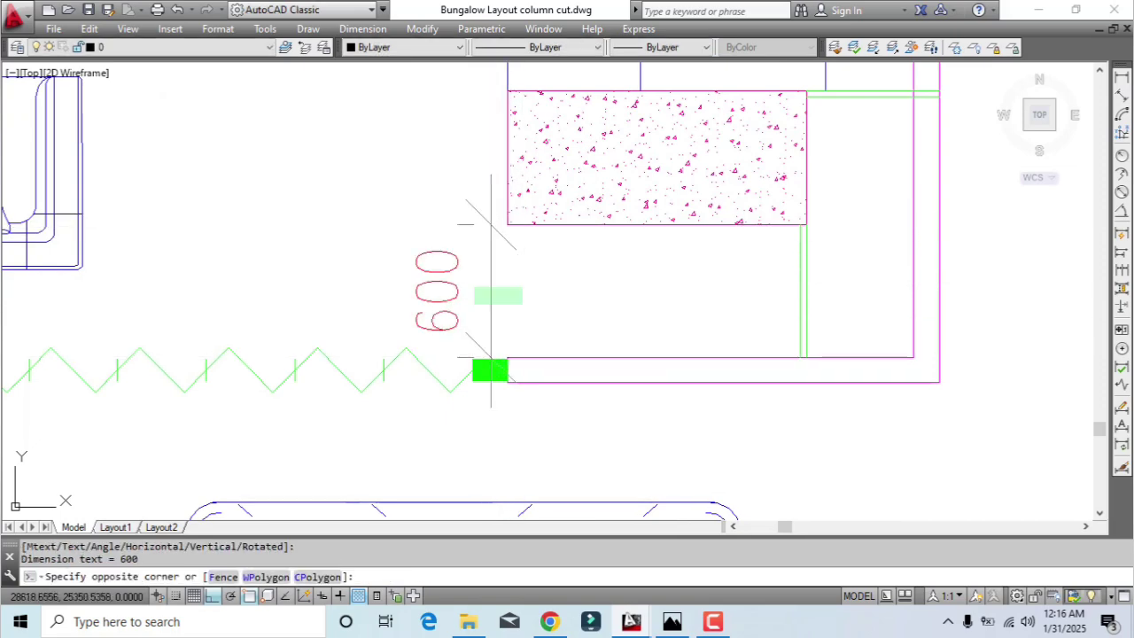
left_click(465, 297)
scroll(465, 297, "down", 4)
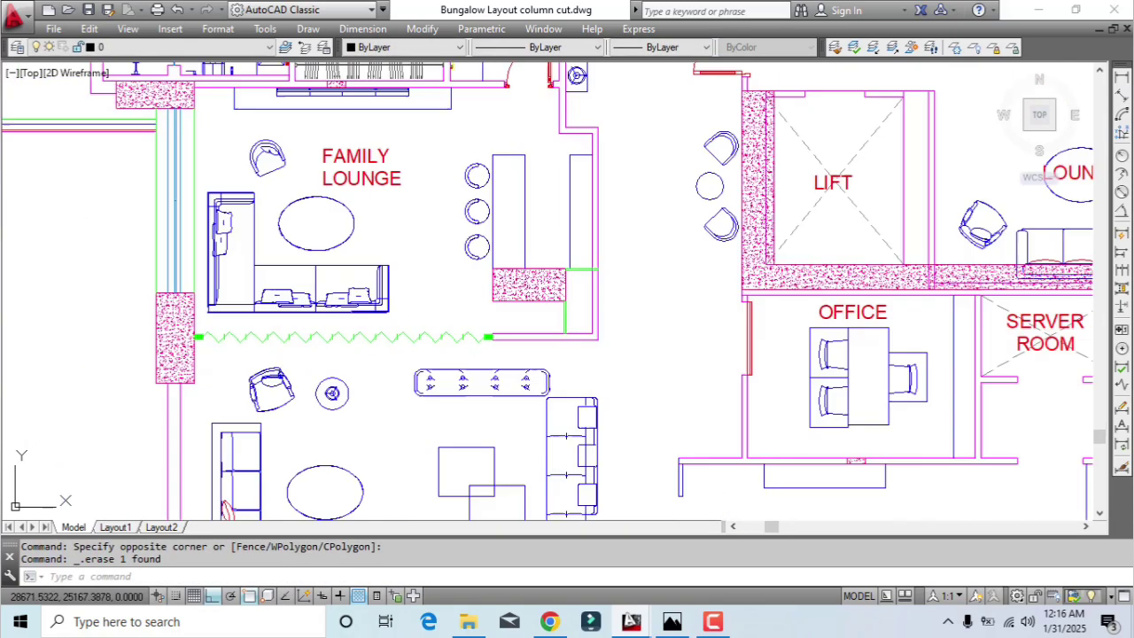
Draw a short line across the lower wall in line with the outer green line below the column
scroll(569, 331, "up", 6)
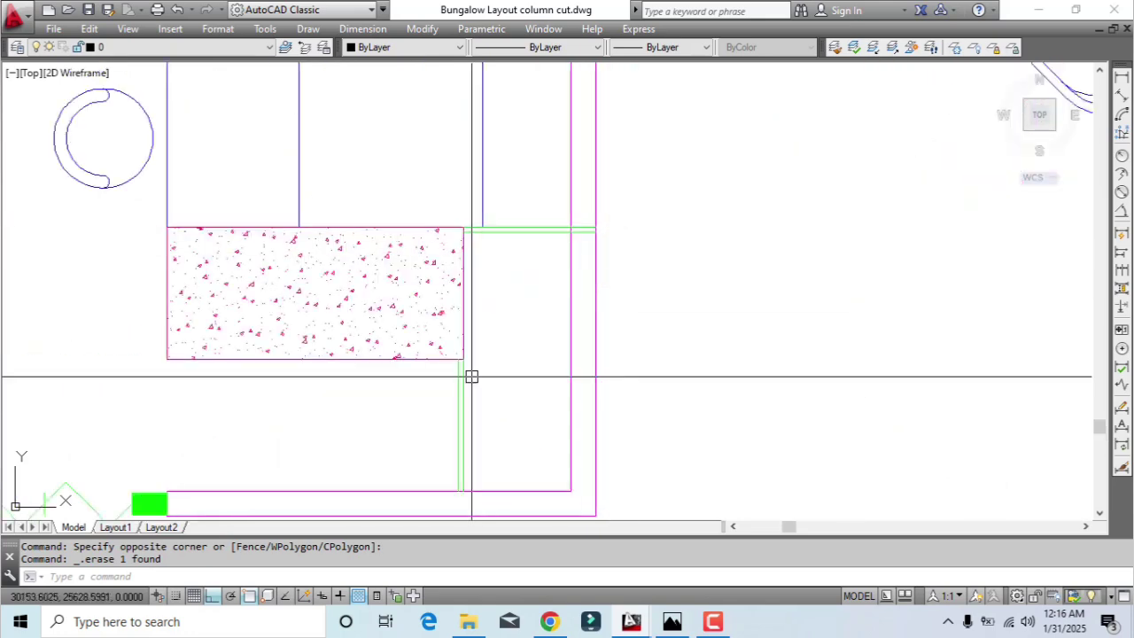
mouse_move(471, 374)
middle_mouse_down()
mouse_move(516, 300)
mouse_move(516, 229)
middle_mouse_up()
scroll(471, 380, "up", 2)
middle_click_drag(489, 409, 522, 395)
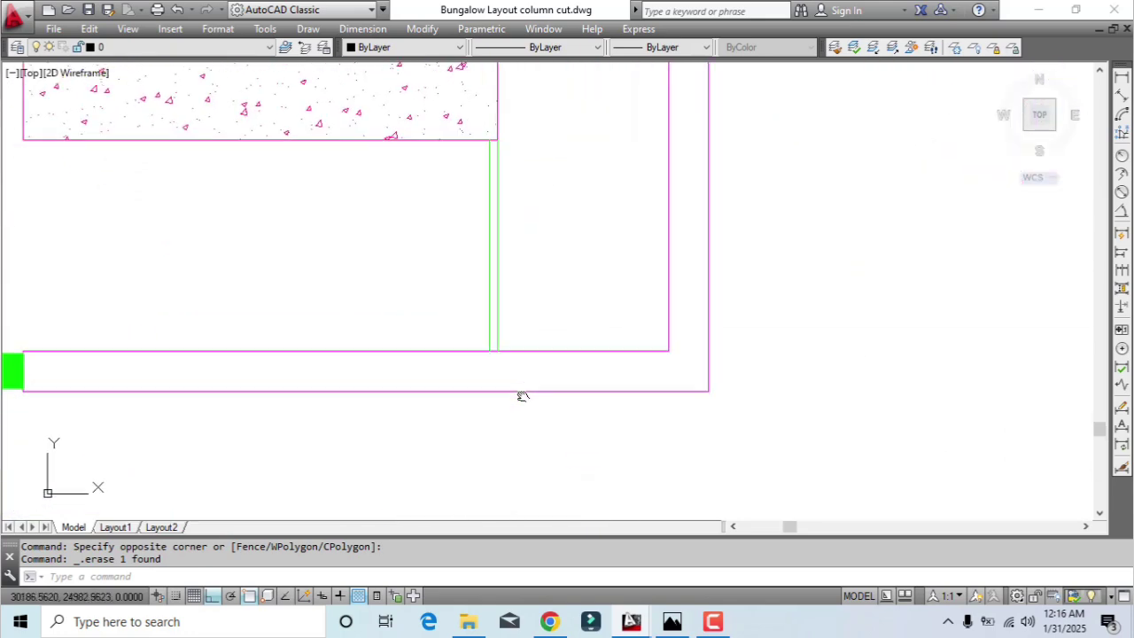
scroll(526, 395, "up", 2)
key("Return")
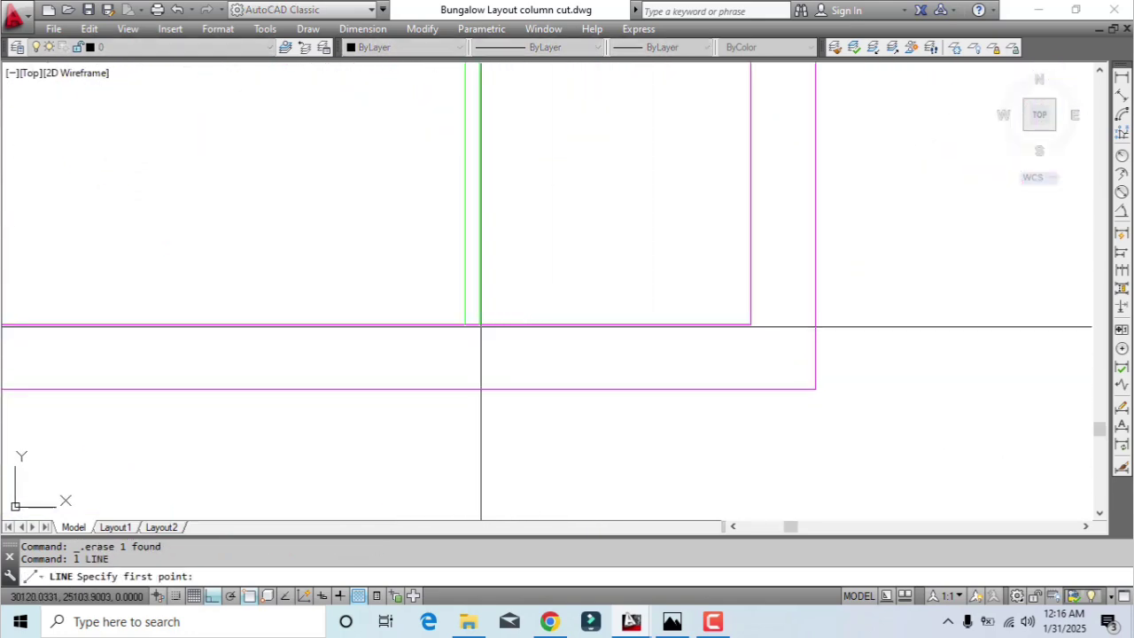
left_click(479, 324)
left_click(479, 389)
key("Escape")
scroll(601, 416, "down", 2)
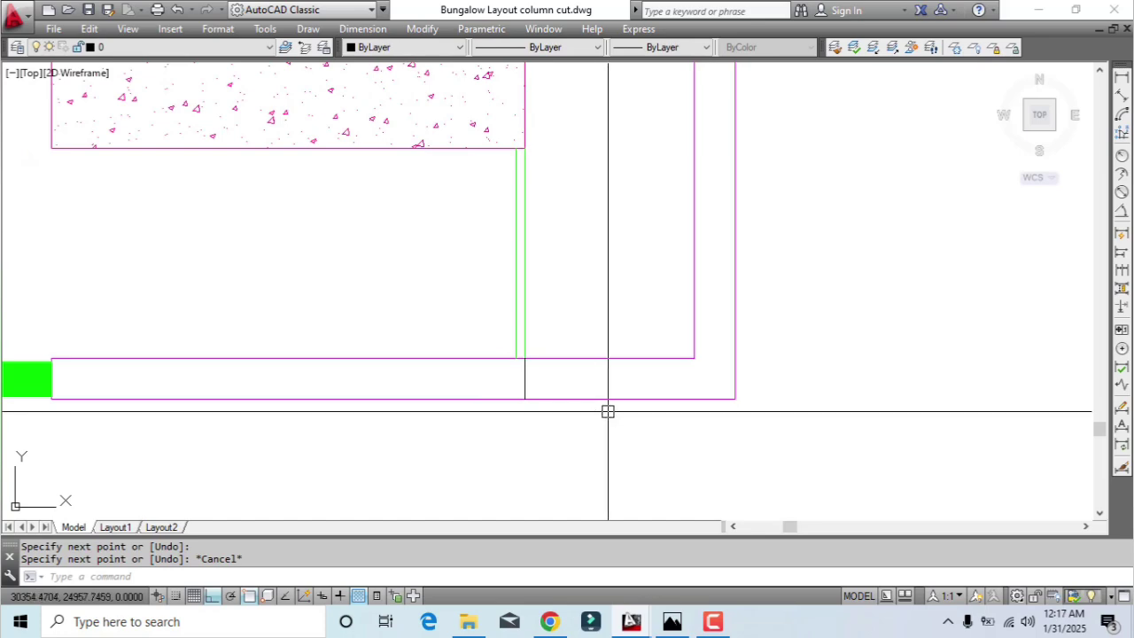
scroll(608, 410, "down", 4)
scroll(602, 411, "up", 4)
scroll(585, 417, "down", 4)
scroll(615, 228, "up", 6)
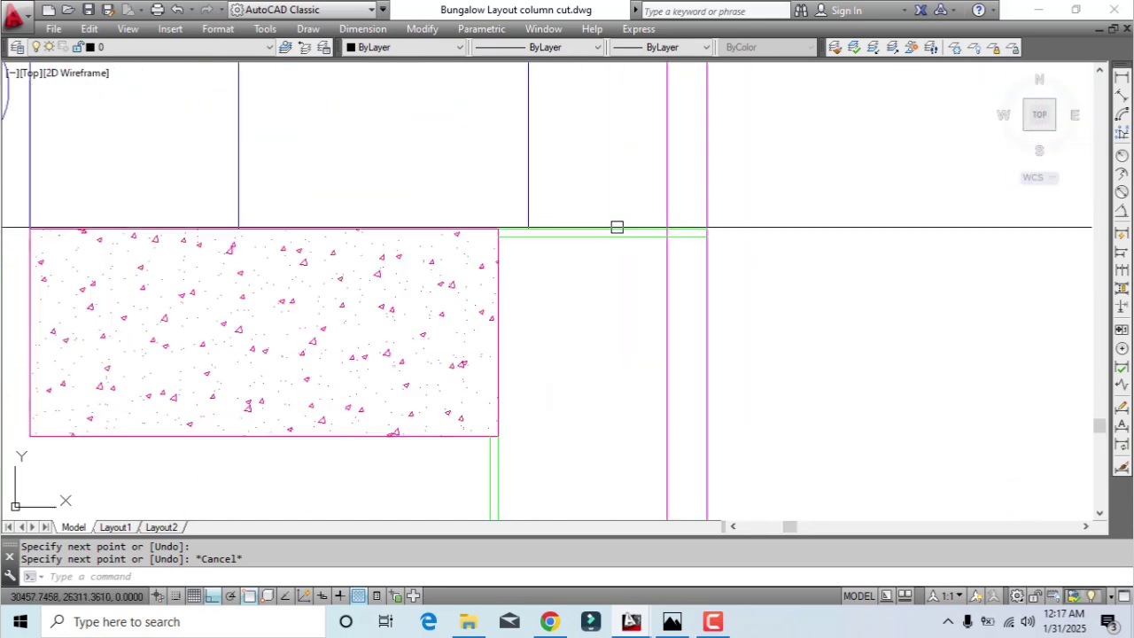
key("Return")
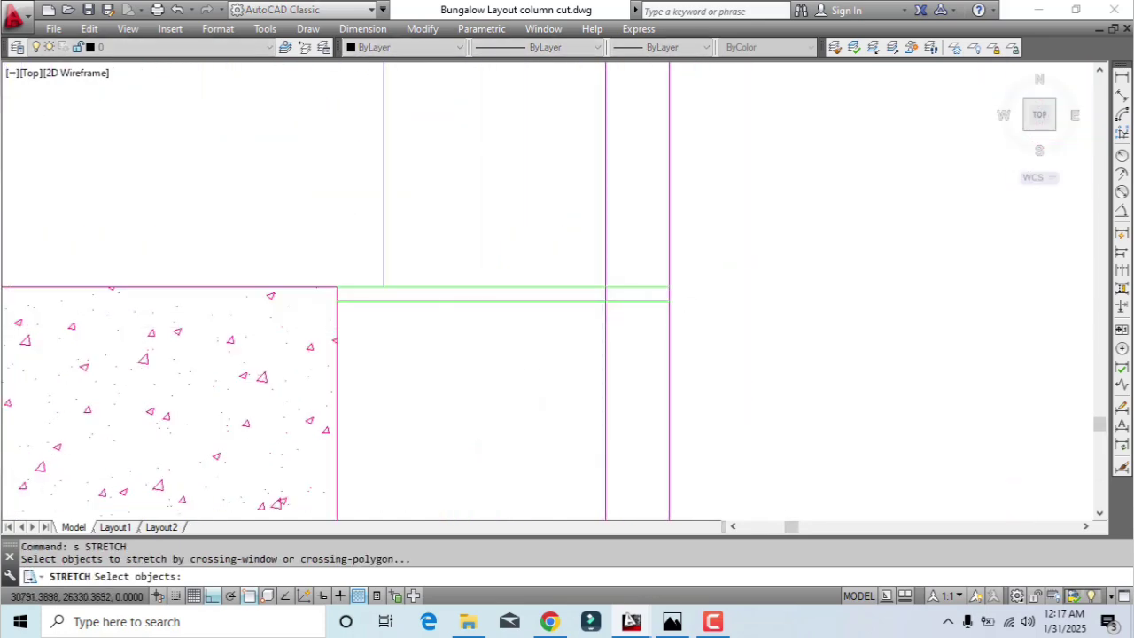
scroll(708, 275, "down", 1)
key("Escape")
Draw a short line across the vertical wall in line with the upper green line beside the column
scroll(665, 270, "up", 2)
type("l")
key("Return")
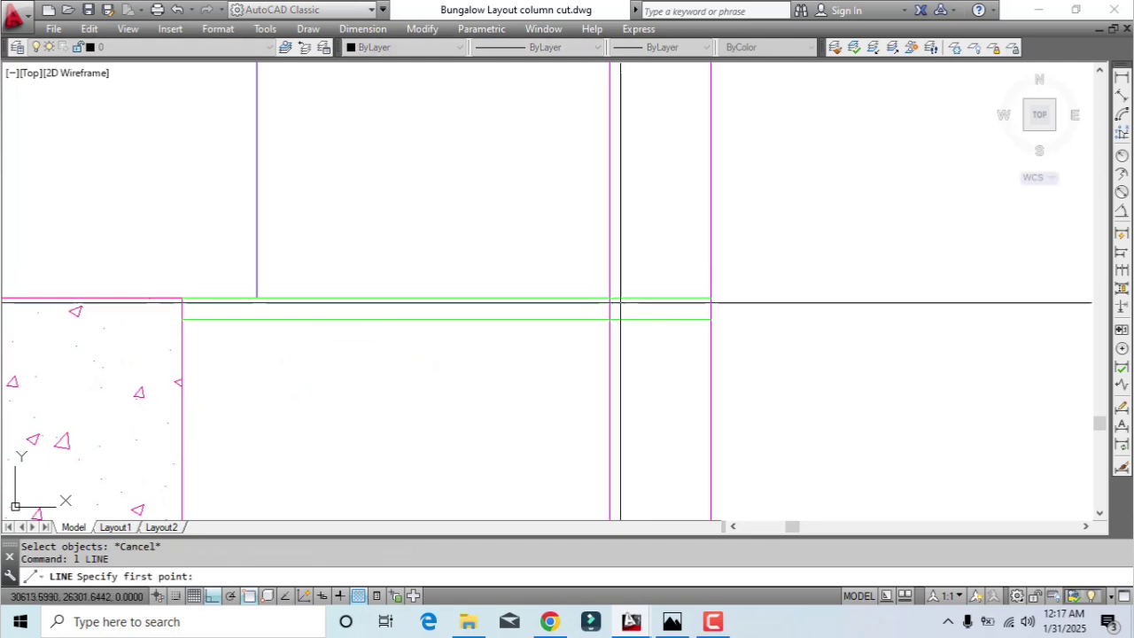
left_click(679, 304)
scroll(714, 328, "down", 5)
key("Escape")
scroll(707, 384, "up", 2)
middle_click_drag(705, 382, 676, 216)
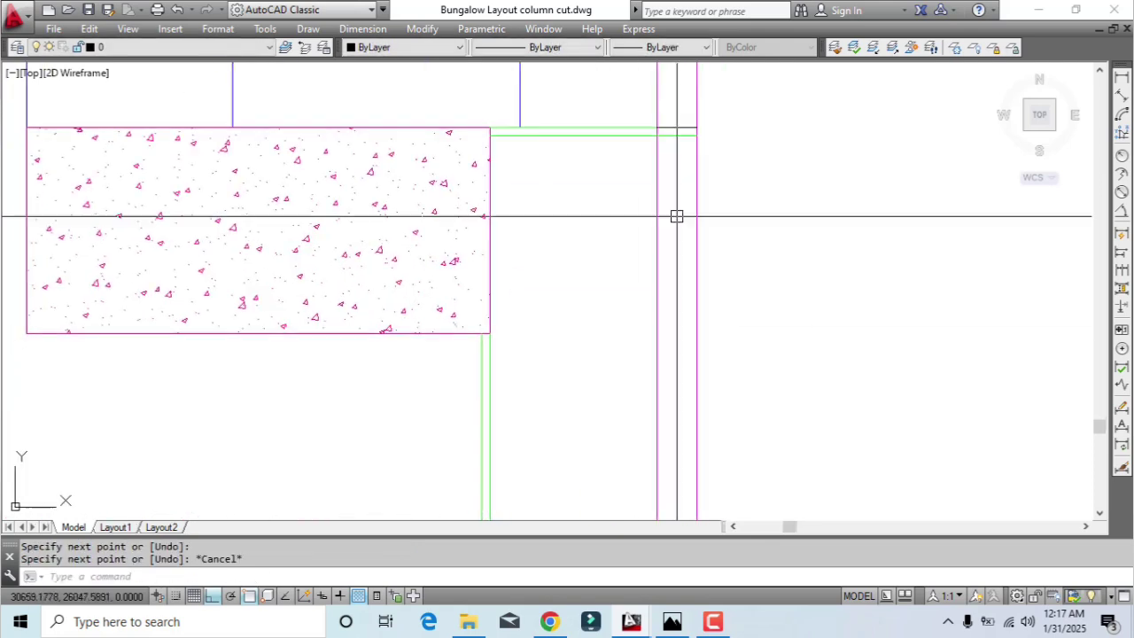
Erase the short line across the lower wall and extend both vertical green lines to the wall's outer face
middle_click_drag(511, 416, 564, 220)
left_click(543, 362)
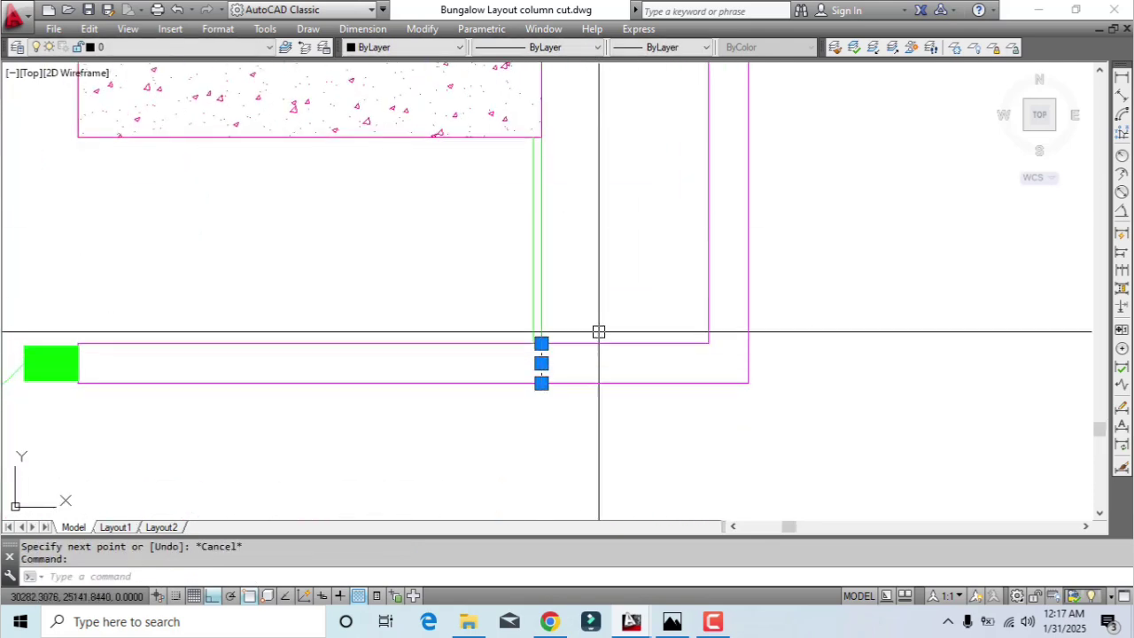
key("Return")
left_click(566, 430)
left_click(524, 341)
key("Return")
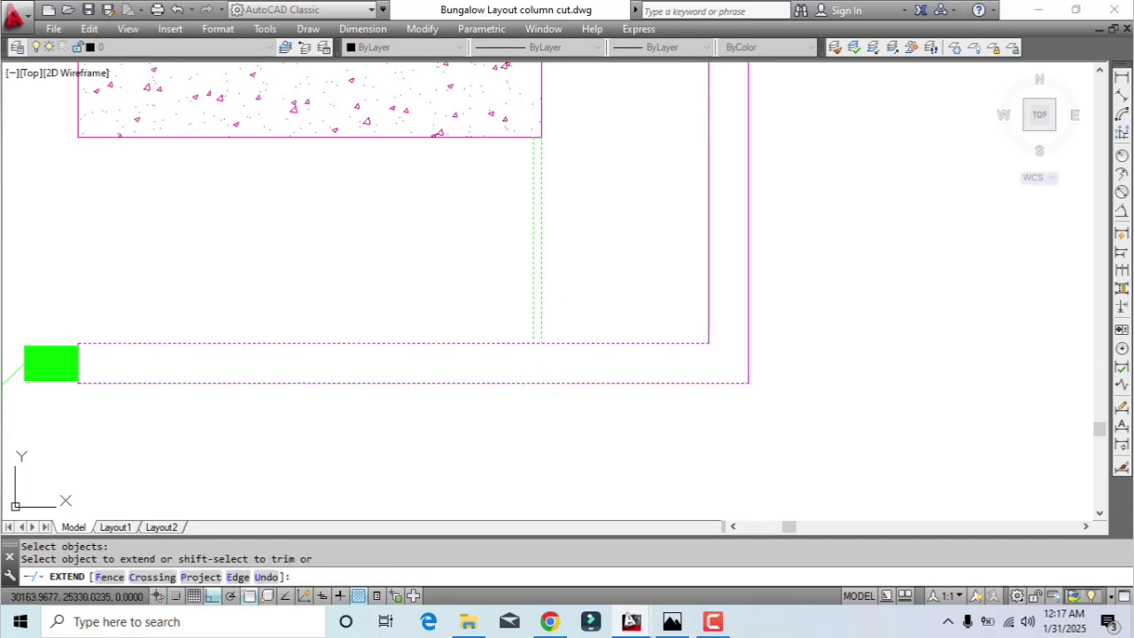
left_click(558, 331)
left_click(512, 324)
key("Return")
Draw a short line across the lower wall along the inner vertical green line
scroll(548, 391, "up", 2)
type("l")
key("Return")
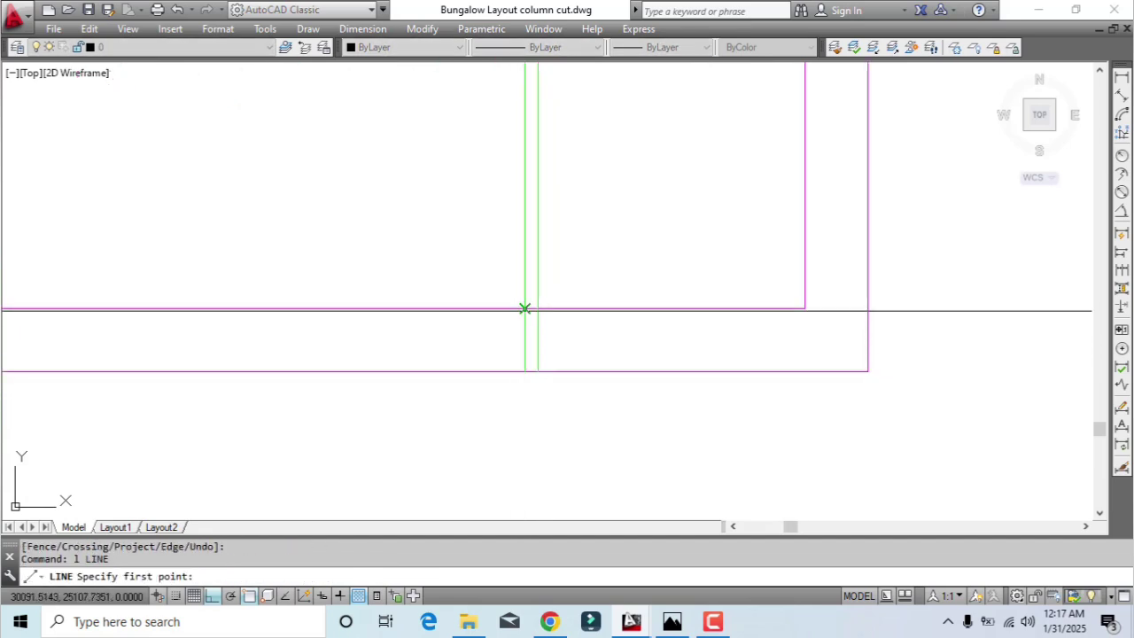
left_click(525, 309)
left_click(525, 370)
key("Escape")
scroll(611, 431, "down", 4)
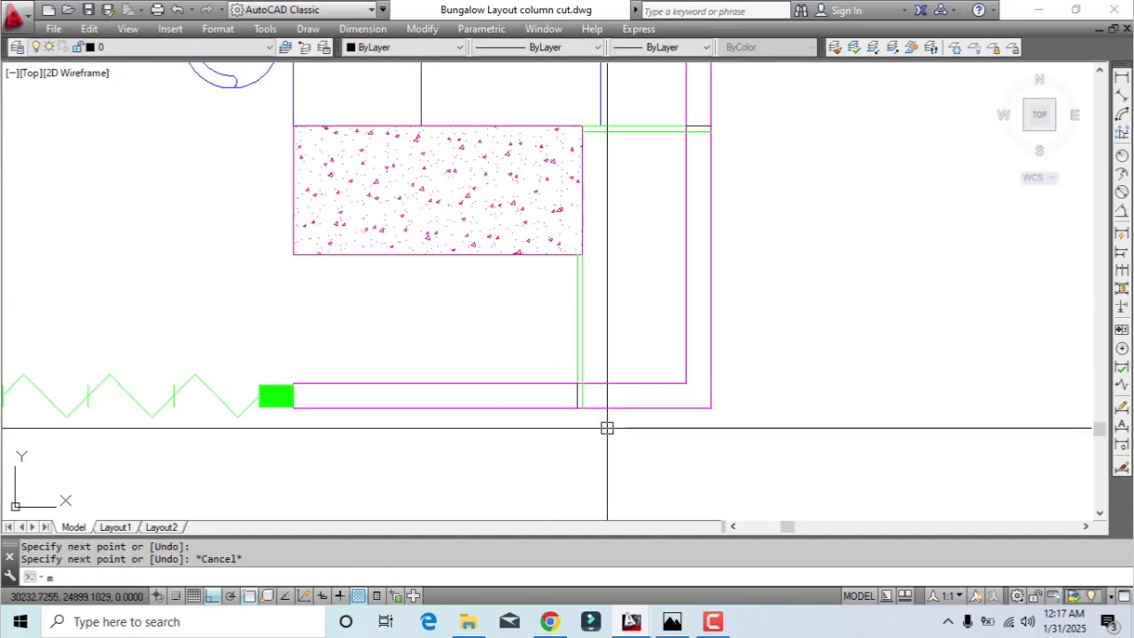
Match the magenta wall line's properties onto the two short lines closing the walls
type("ma")
key("Return")
left_click(608, 406)
left_click(534, 342)
left_click(620, 435)
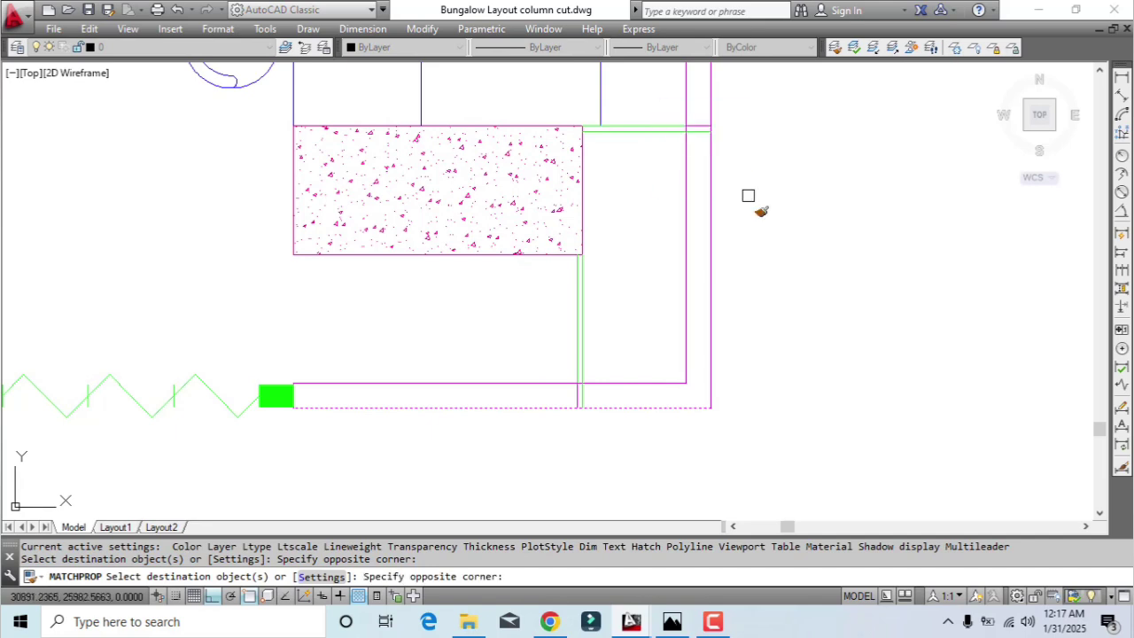
key("Escape")
Trim away the wall corner between the two short closing lines, using them as cutting edges
scroll(685, 281, "down", 2)
key("Return")
left_click(584, 311)
left_click(679, 382)
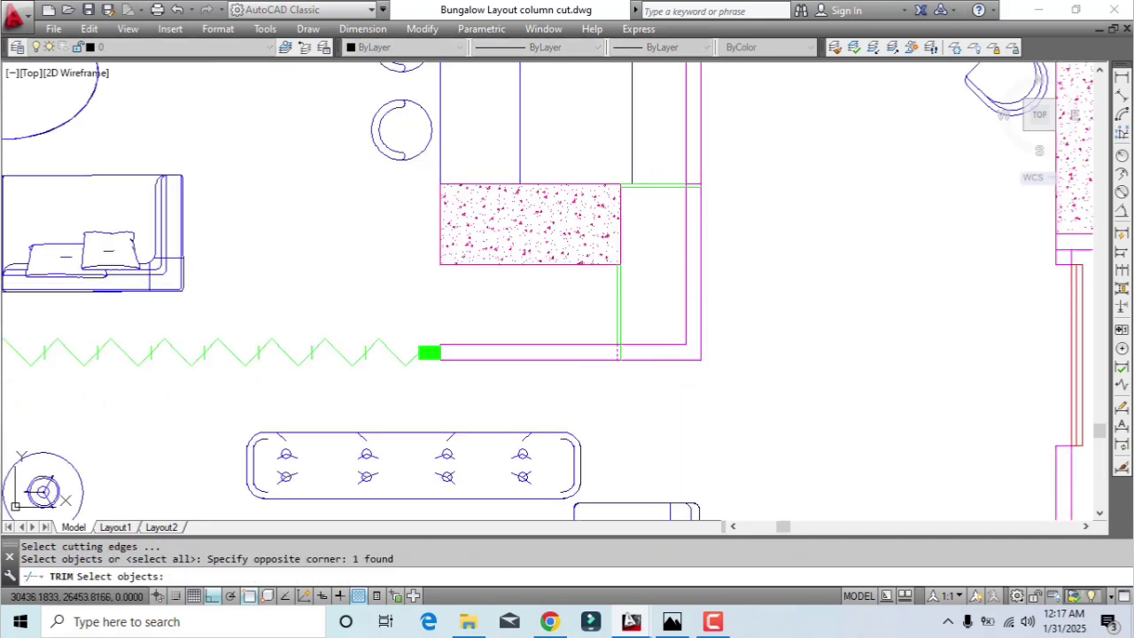
left_click(664, 161)
left_click(724, 241)
key("Return")
left_click(749, 260)
left_click(657, 381)
key("Return")
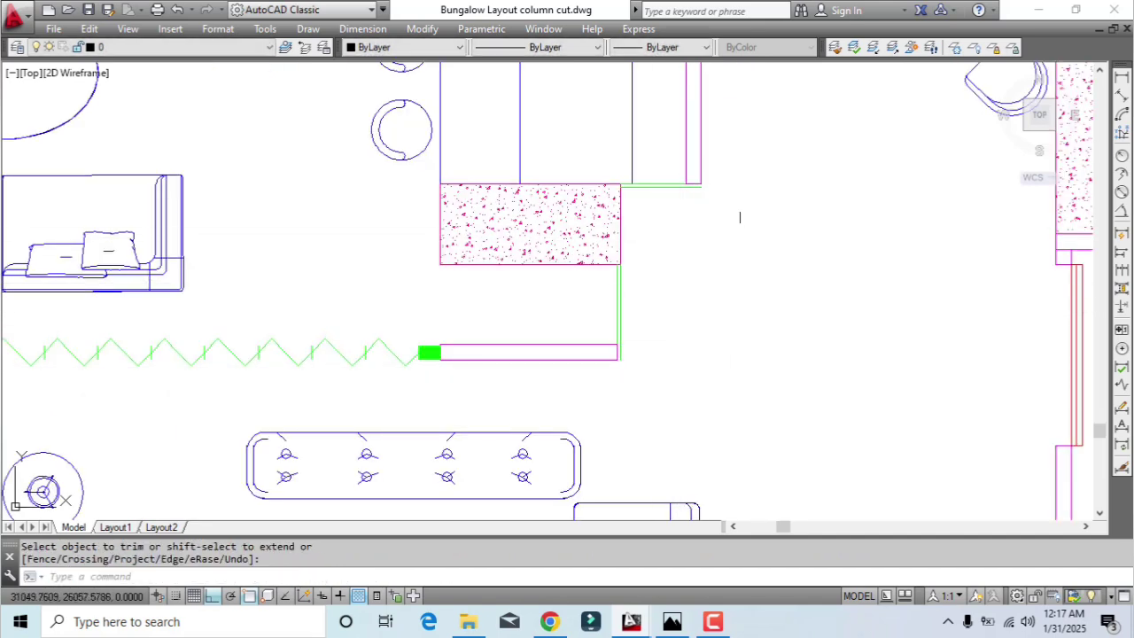
Draw a horizontal line from the trimmed lower wall's bottom-right corner past the vertical wall's outer face
scroll(740, 217, "up", 2)
middle_click_drag(598, 404, 572, 387)
scroll(535, 413, "up", 2)
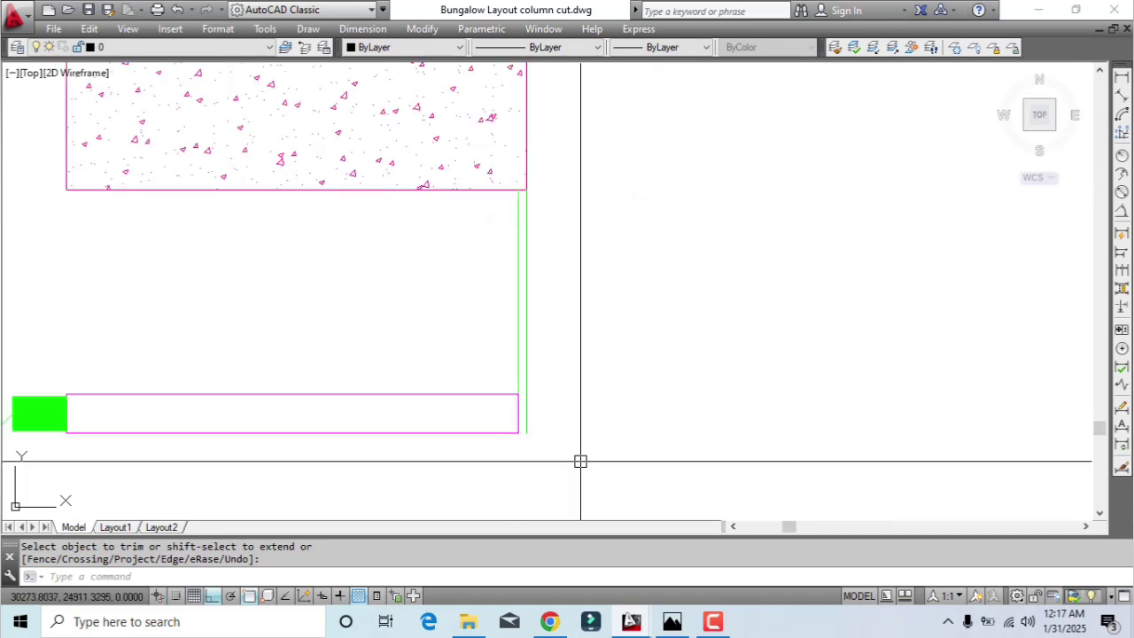
scroll(579, 458, "down", 2)
scroll(570, 452, "up", 4)
type("l")
key("Return")
left_click(506, 431)
scroll(535, 432, "down", 4)
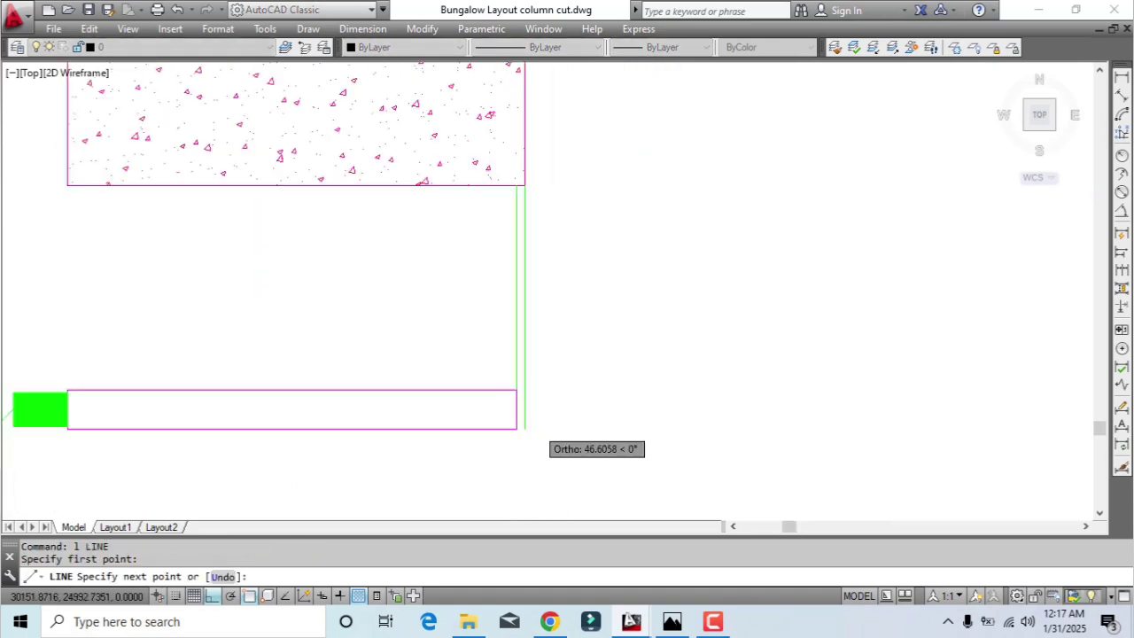
left_click(761, 440)
key("Escape")
scroll(523, 418, "up", 2)
Offset the new horizontal line 25 upward
type("o")
key("Return")
type("2")
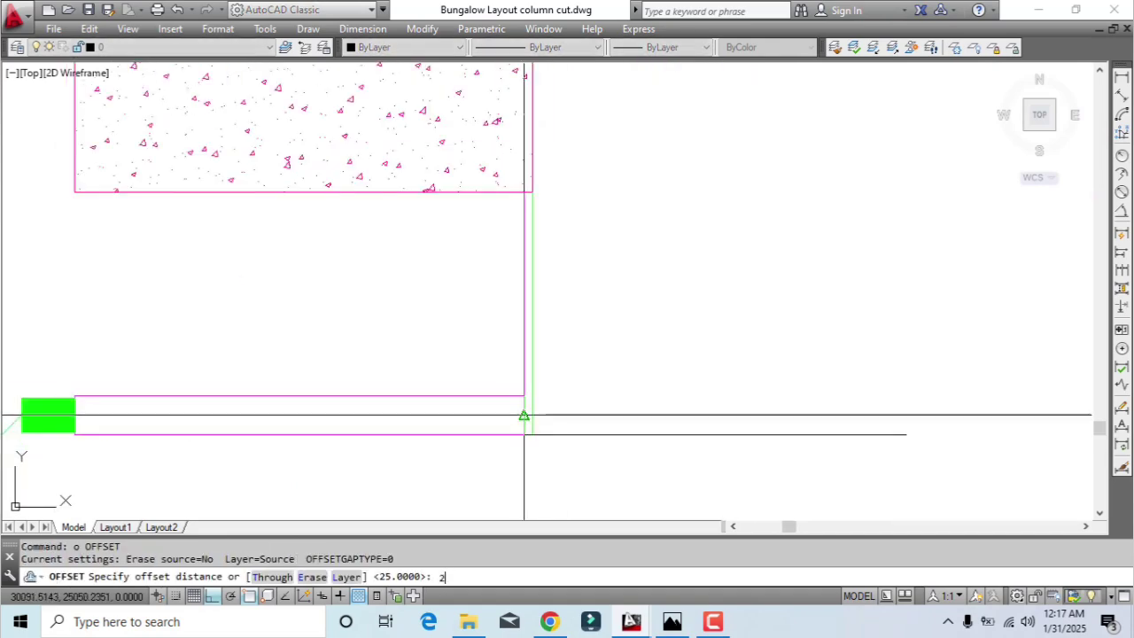
left_click(589, 436)
left_click(590, 352)
key("Return")
Match the vertical green line's properties onto the two new horizontal lines
scroll(591, 353, "up", 4)
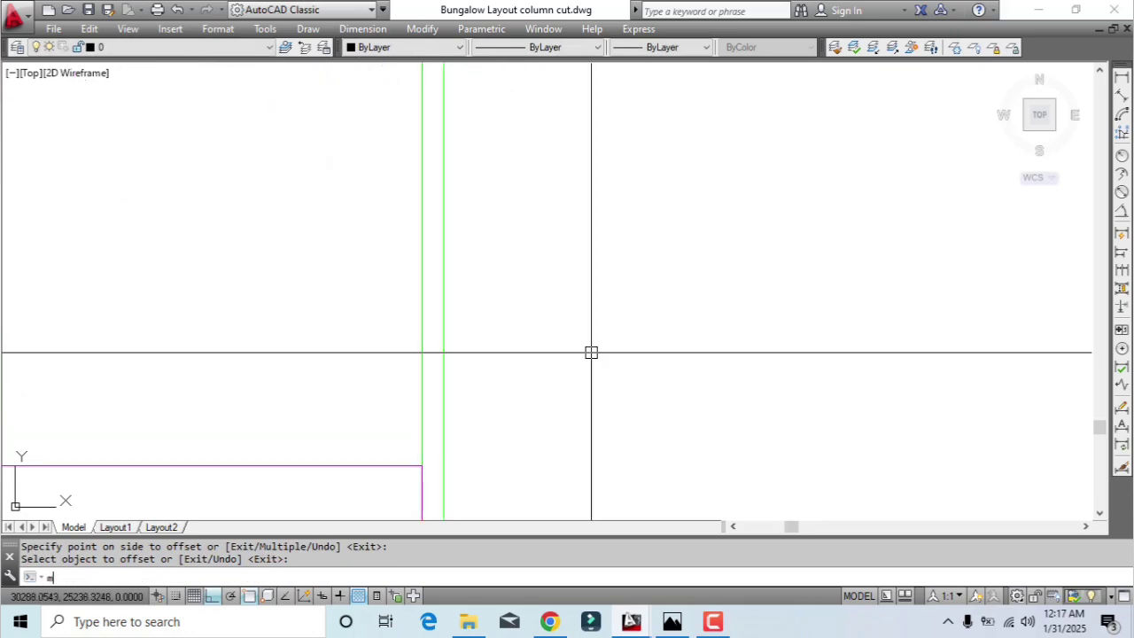
key("Return")
left_click(447, 359)
middle_click_drag(529, 403, 487, 177)
left_click(556, 283)
left_click(501, 392)
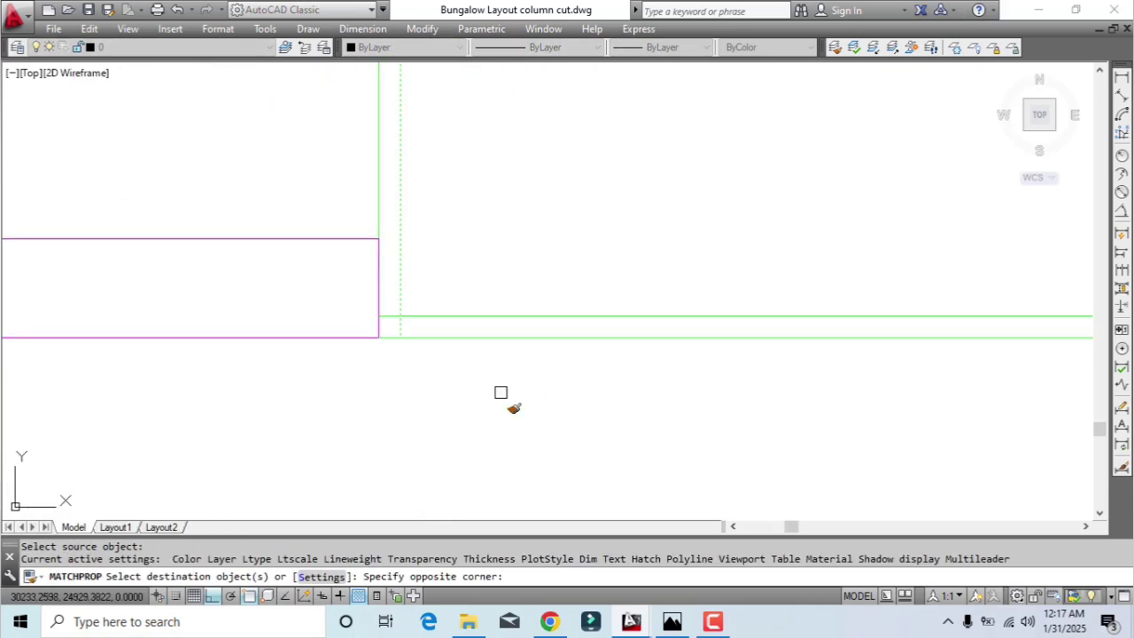
key("Escape")
Fillet the outer vertical green line with the upper horizontal green line into a sharp corner
scroll(378, 318, "up", 2)
type("f")
key("Return")
left_click(413, 306)
scroll(446, 363, "down", 7)
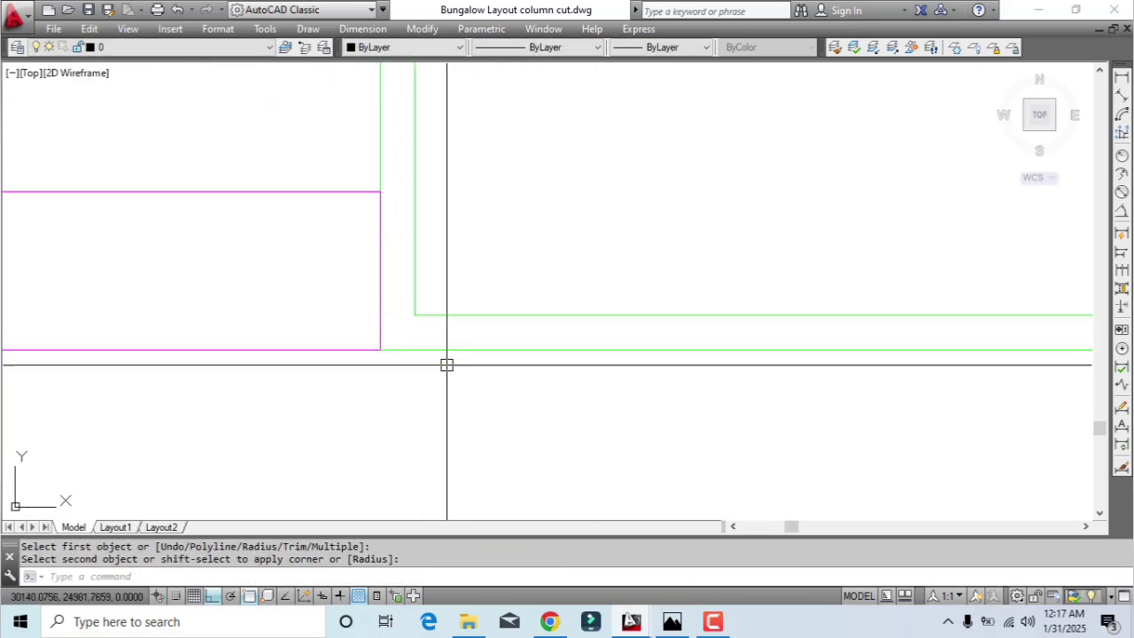
Draw a short line closing the outer ends of the two green lines below the vertical wall
middle_click_drag(446, 362, 521, 429)
scroll(521, 430, "down", 4)
middle_click_drag(551, 362, 562, 316)
scroll(563, 316, "up", 2)
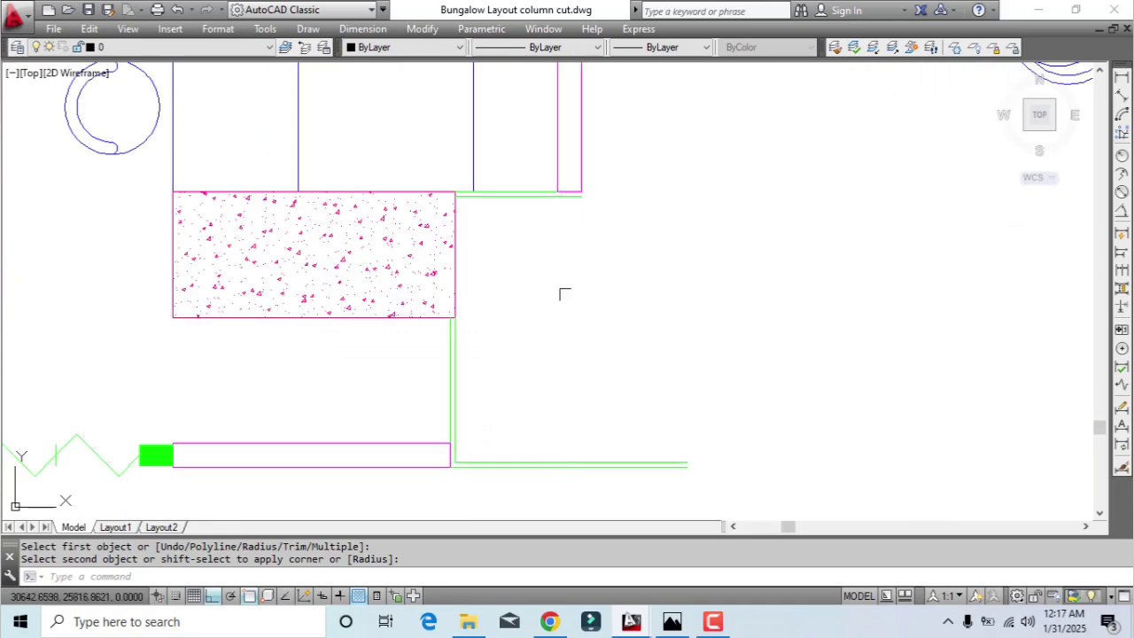
scroll(571, 206, "up", 2)
type("l")
key("Return")
left_click(587, 181)
left_click(586, 189)
key("Escape")
scroll(626, 256, "down", 4)
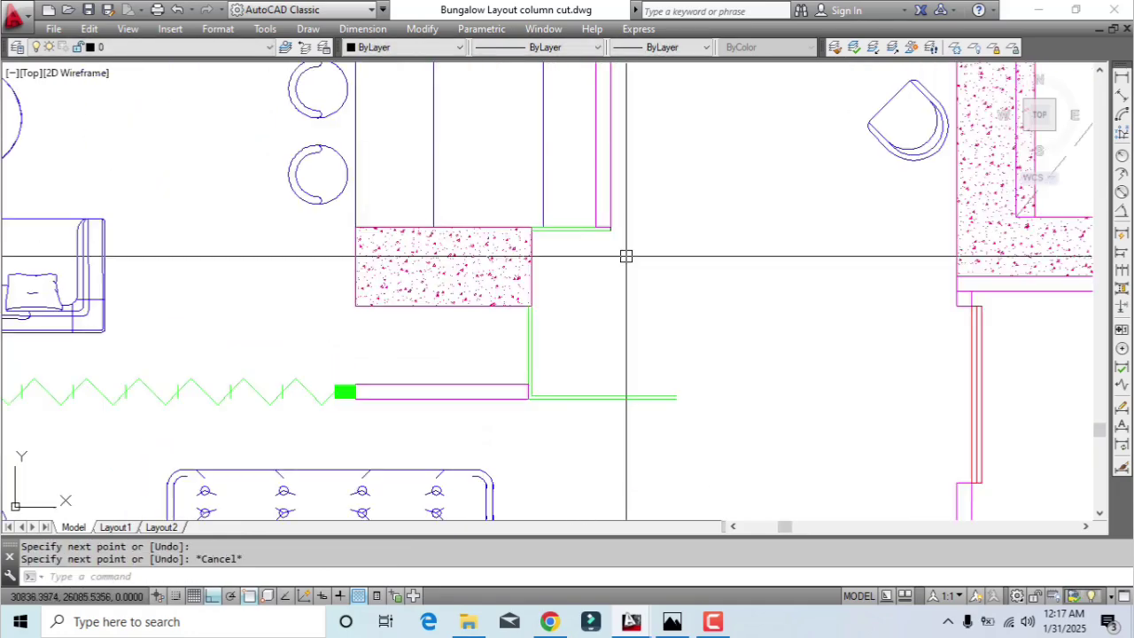
Match the lower green line's properties onto the linework at the end of the green pair beside the column
scroll(613, 236, "up", 2)
type("ma")
key("Return")
left_click(612, 230)
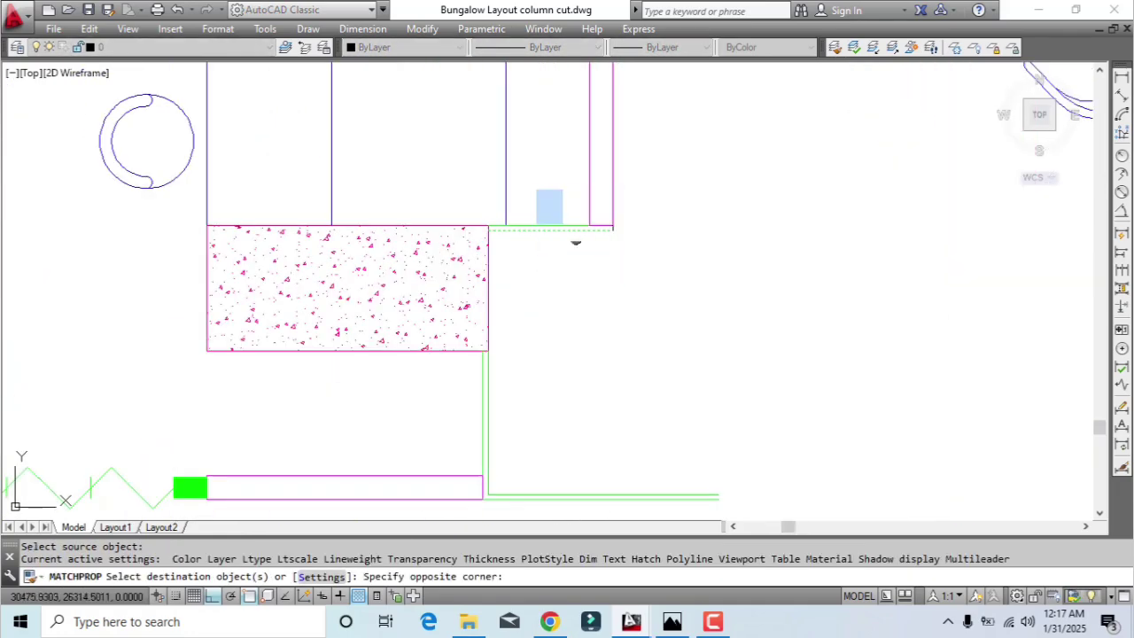
left_click(563, 225)
scroll(602, 217, "up", 3)
key("Escape")
Draw a vertical line from the upper green pair's outer end down to the lower green pair
scroll(673, 336, "down", 4)
scroll(582, 266, "up", 2)
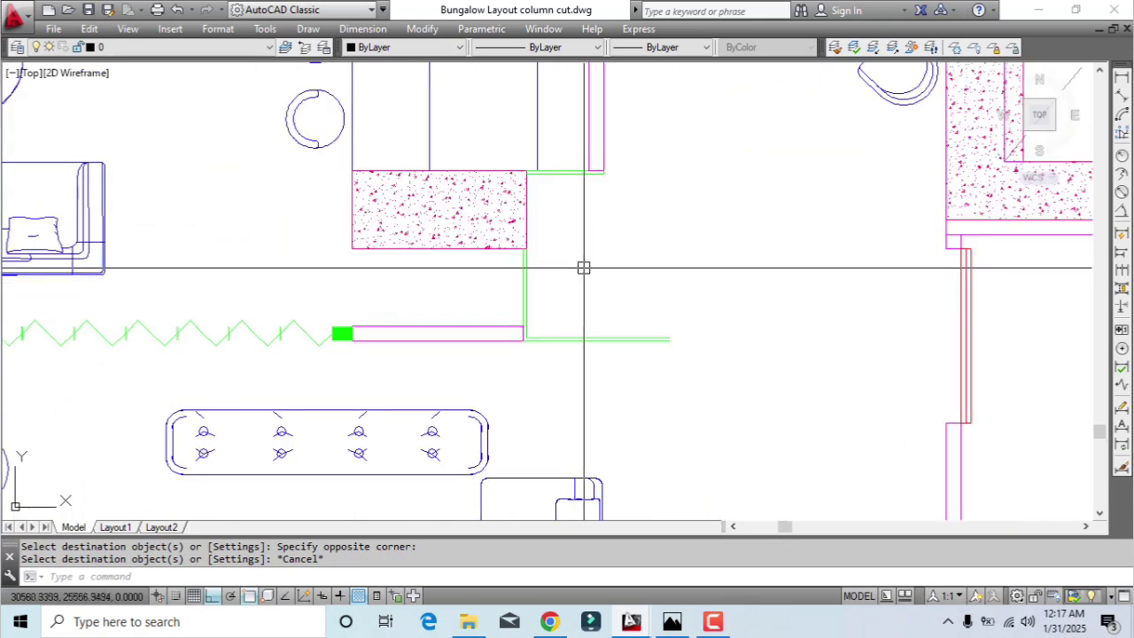
type("l")
key("Return")
left_click(603, 174)
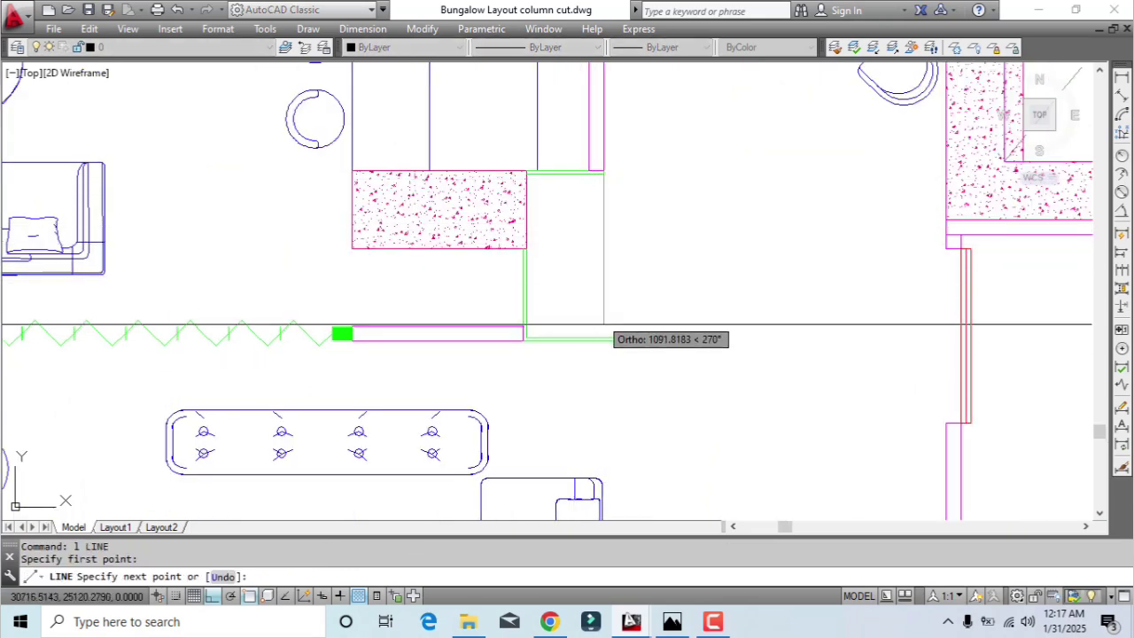
left_click(603, 339)
key("Escape")
scroll(640, 319, "up", 2)
scroll(585, 266, "down", 2)
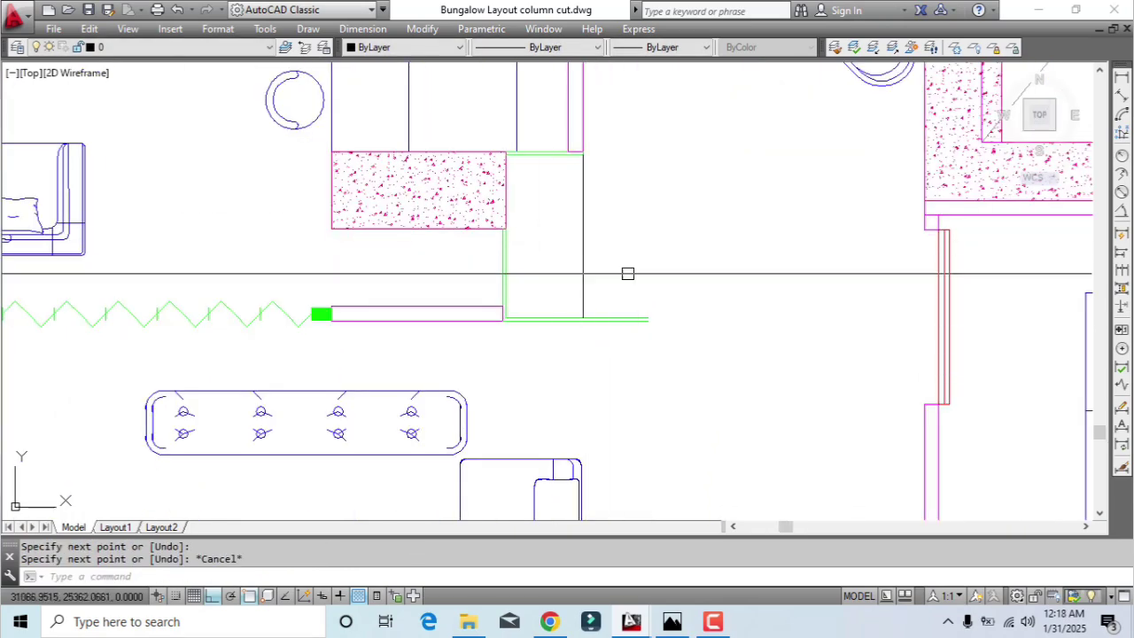
Stretch the free ends of the lower green pair back to the new vertical line
scroll(638, 331, "up", 2)
scroll(637, 330, "up", 2)
type("s")
key("Return")
left_click(718, 332)
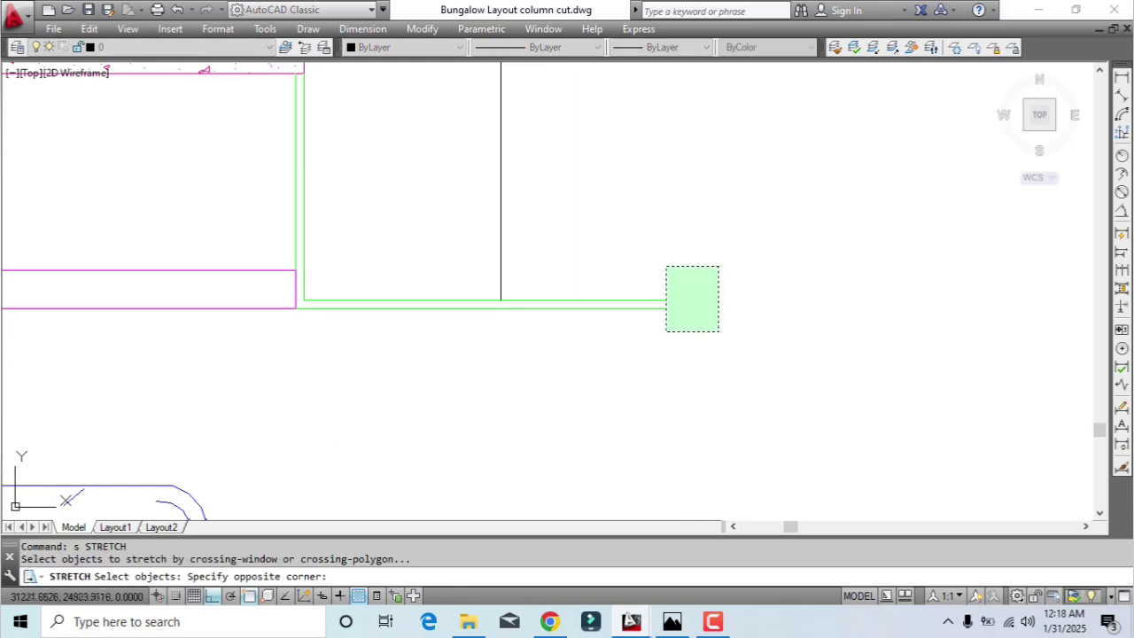
left_click(654, 267)
key("Return")
left_click(667, 300)
left_click(501, 299)
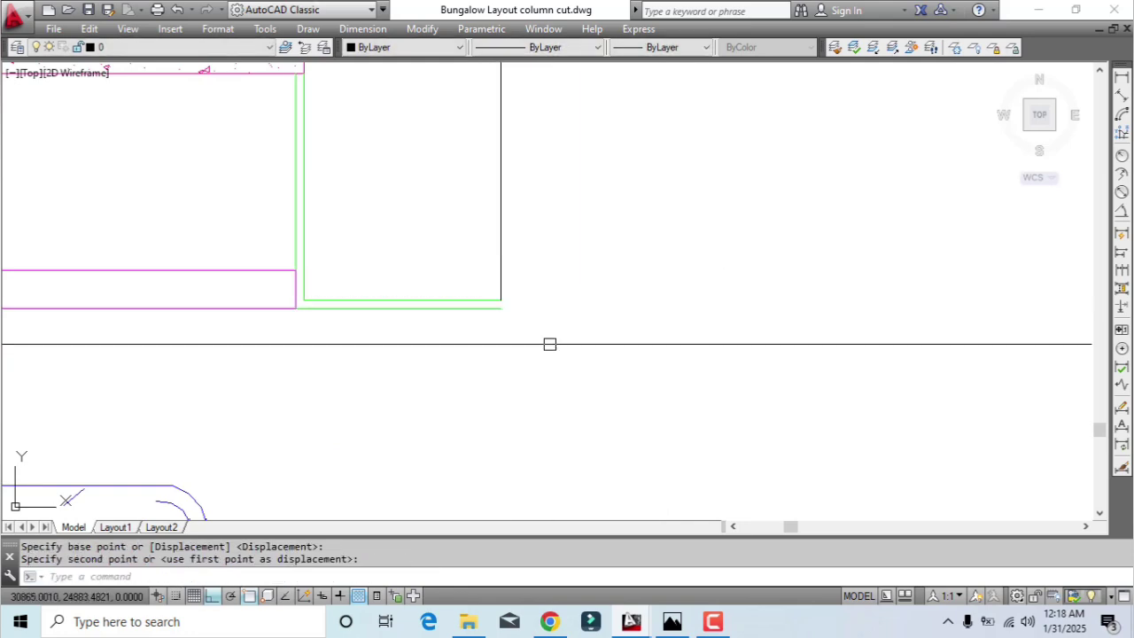
Draw a short line closing the gap between the lower green pair's free outer ends
scroll(506, 304, "up", 3)
type("l")
key("Return")
left_click(491, 299)
scroll(491, 305, "down", 3)
key("Escape")
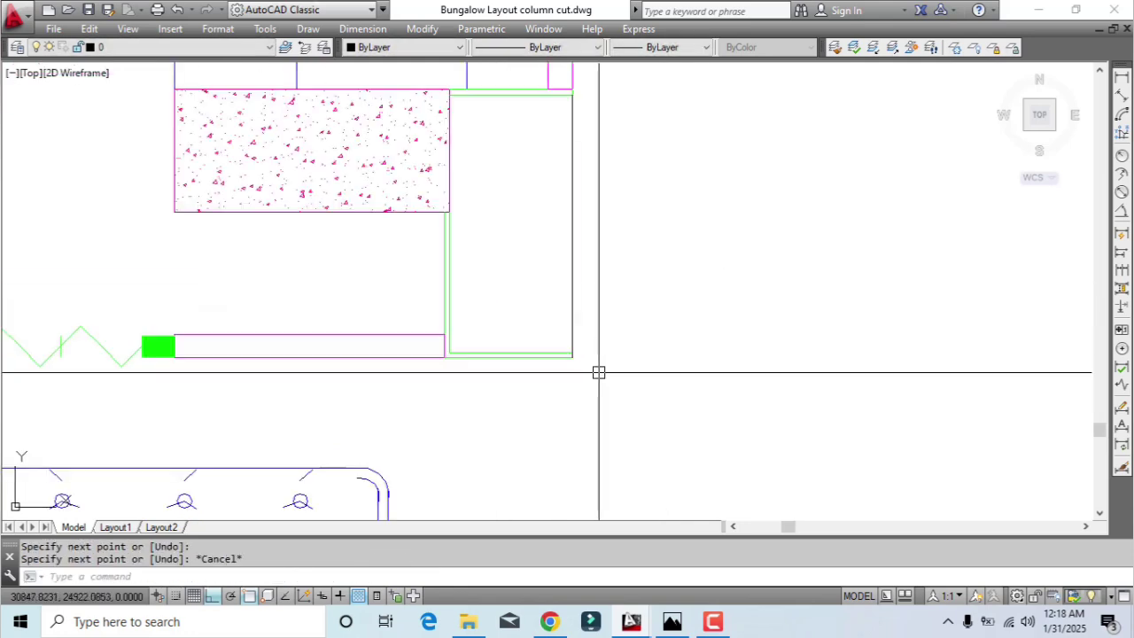
Match the lower green line's properties onto the new short closing line
type("ma")
key("Return")
left_click(542, 355)
left_click(529, 319)
left_click(623, 387)
key("Escape")
scroll(622, 388, "down", 3)
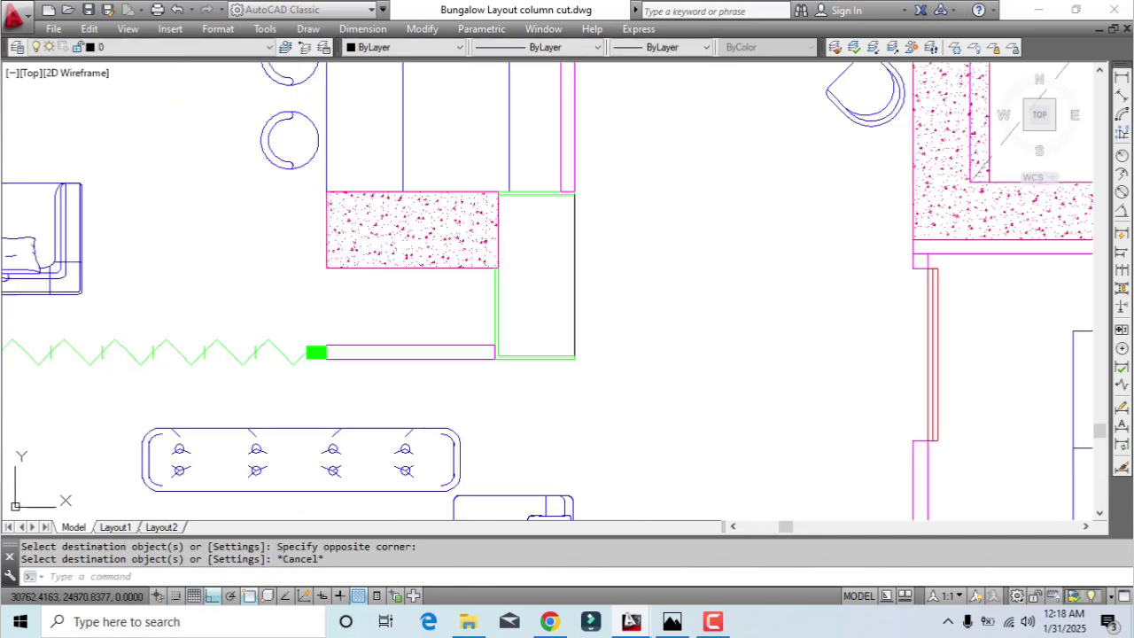
Match the green line's properties onto the black vertical line on the enclosure's outer side
scroll(584, 283, "up", 3)
scroll(584, 293, "up", 3)
scroll(536, 218, "down", 3)
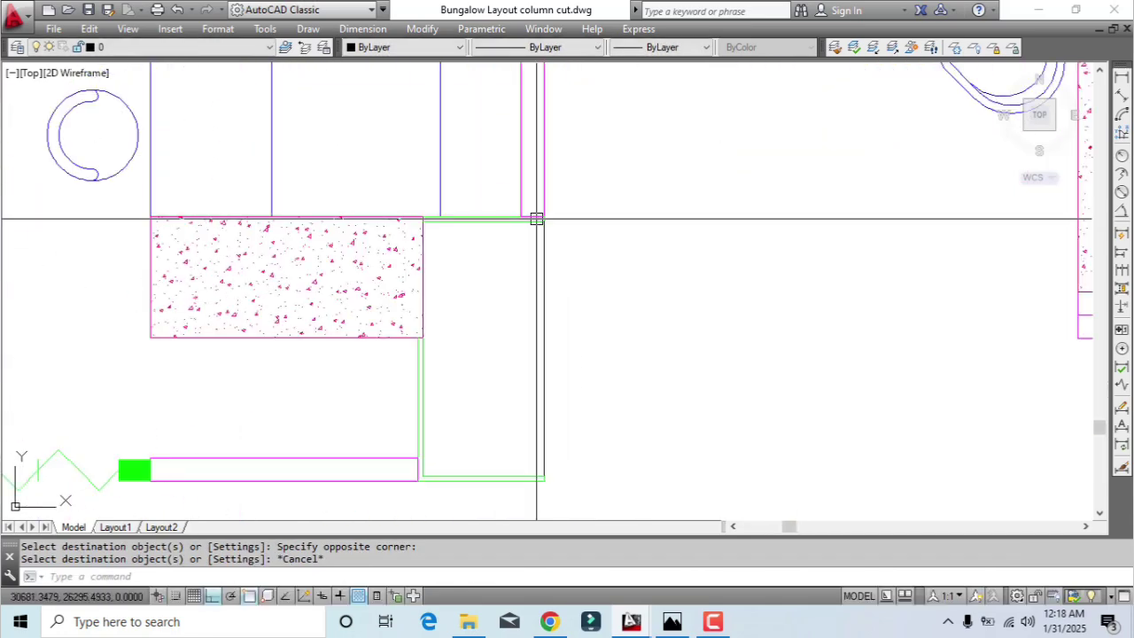
scroll(536, 219, "down", 4)
left_click(522, 342)
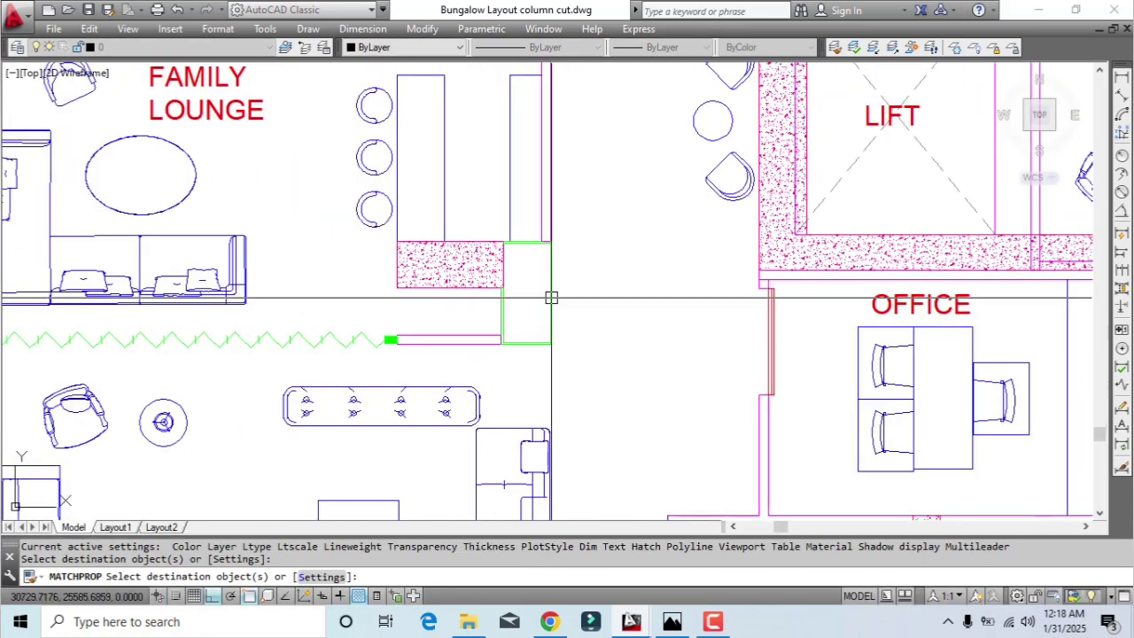
key("Escape")
Check the layer and colour of the glass line in the toilet's window as a reference for the enclosure's outer line
left_click(443, 47)
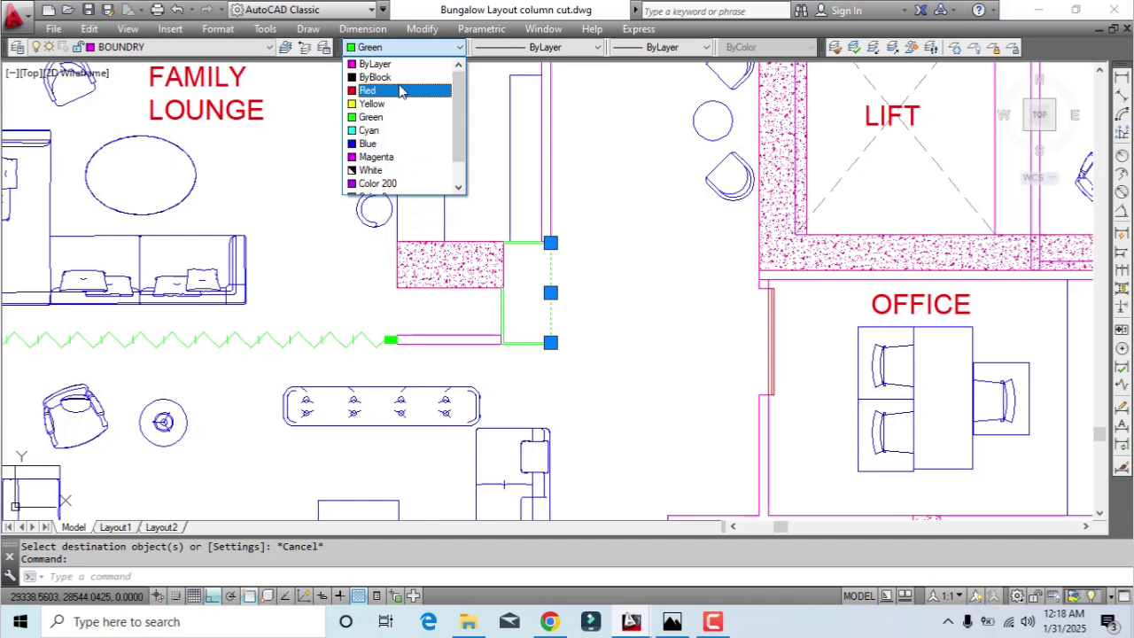
key("Escape")
key("Escape")
middle_click_drag(842, 322, 468, 293)
scroll(579, 299, "down", 6)
scroll(791, 157, "up", 10)
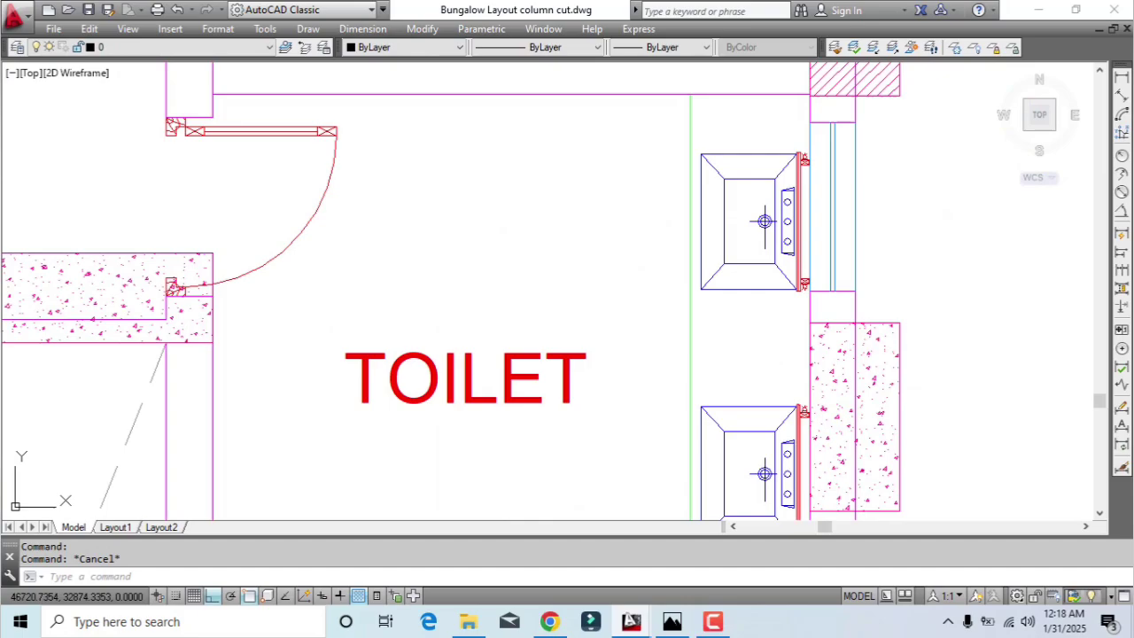
left_click(826, 203)
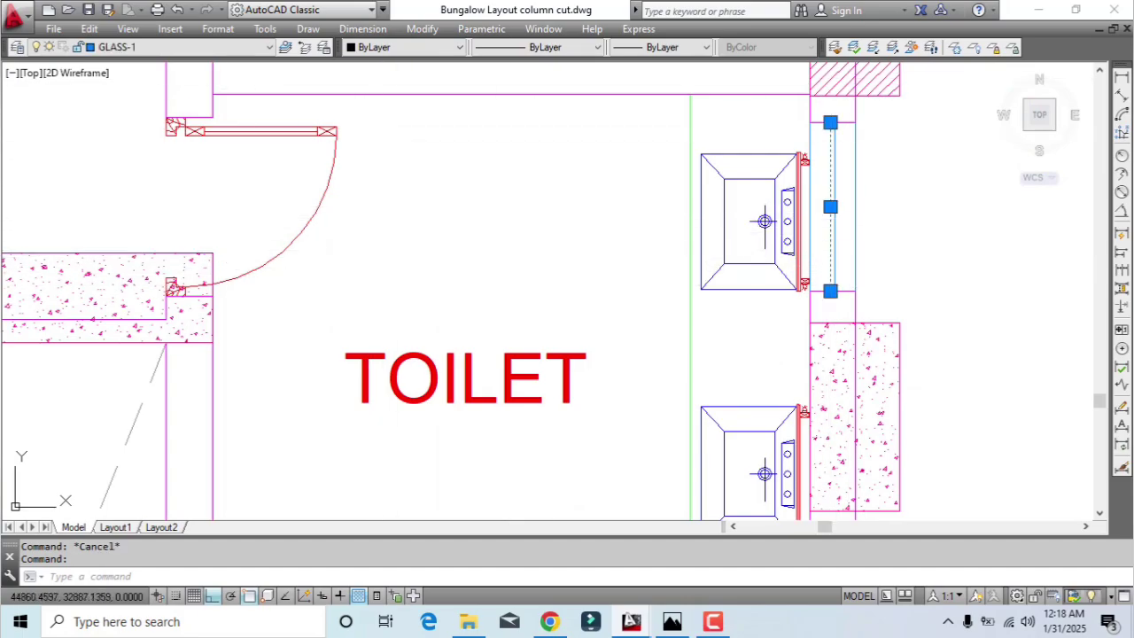
key("Escape")
Set the colour of the enclosure's outer vertical line to index color 150
scroll(576, 261, "down", 8)
middle_click_drag(294, 321, 668, 342)
scroll(493, 229, "up", 4)
mouse_move(507, 306)
middle_mouse_down()
mouse_move(499, 387)
mouse_move(420, 123)
mouse_move(428, 79)
mouse_move(489, 102)
middle_mouse_up()
scroll(472, 411, "up", 4)
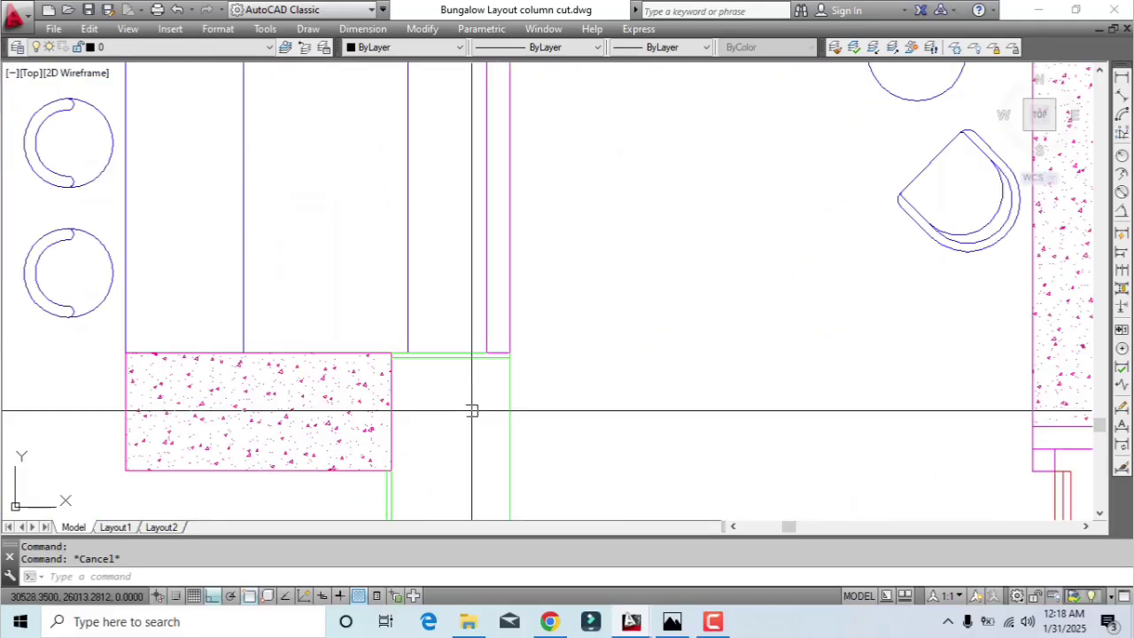
middle_click_drag(470, 410, 483, 258)
left_click(552, 292)
left_click(500, 257)
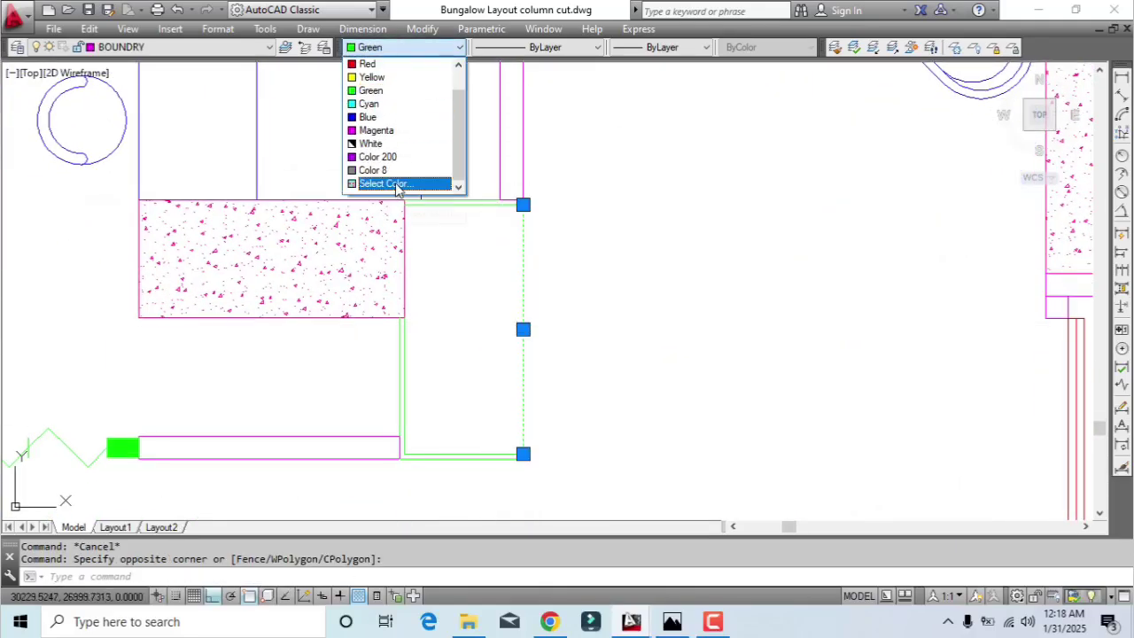
left_click(392, 183)
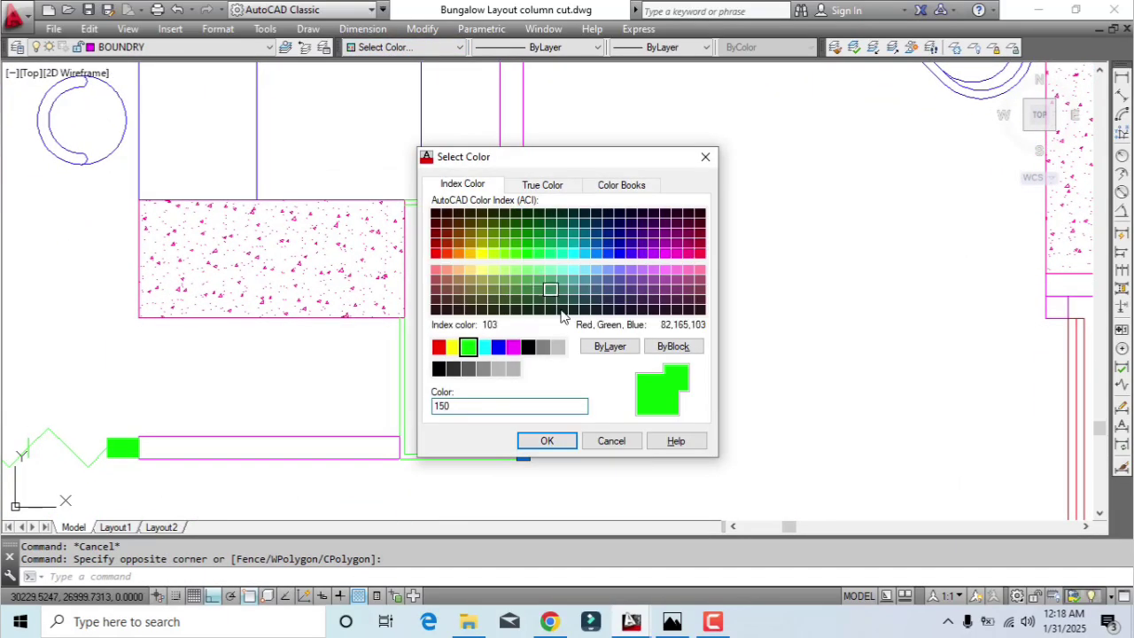
left_click(549, 443)
key("Escape")
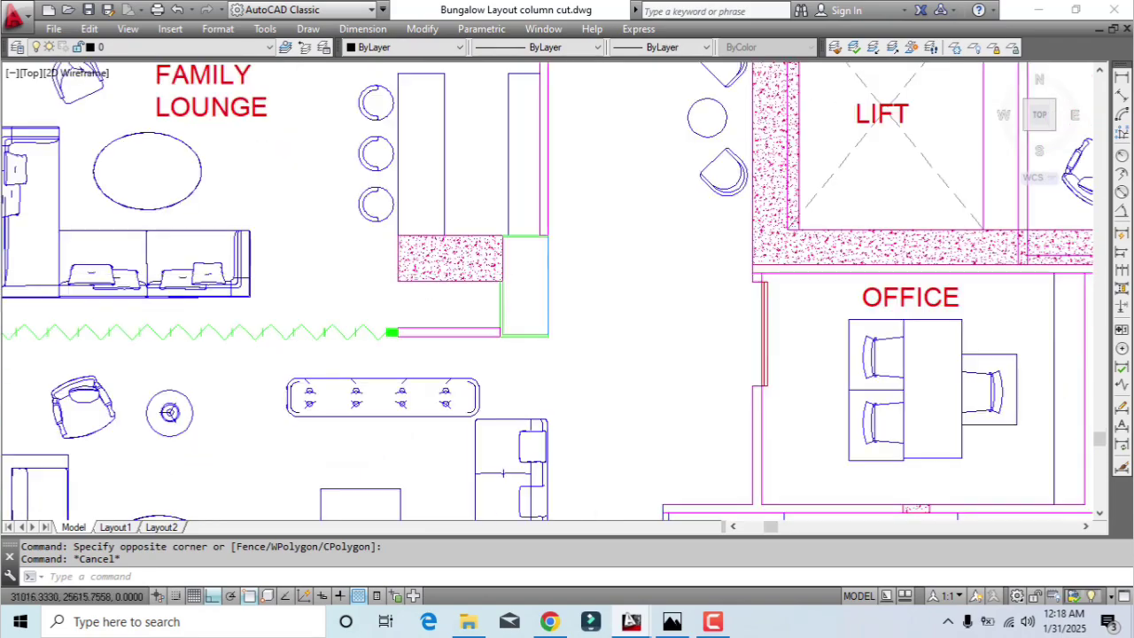
scroll(335, 230, "down", 2)
scroll(487, 283, "down", 2)
scroll(496, 241, "up", 1)
scroll(641, 260, "down", 1)
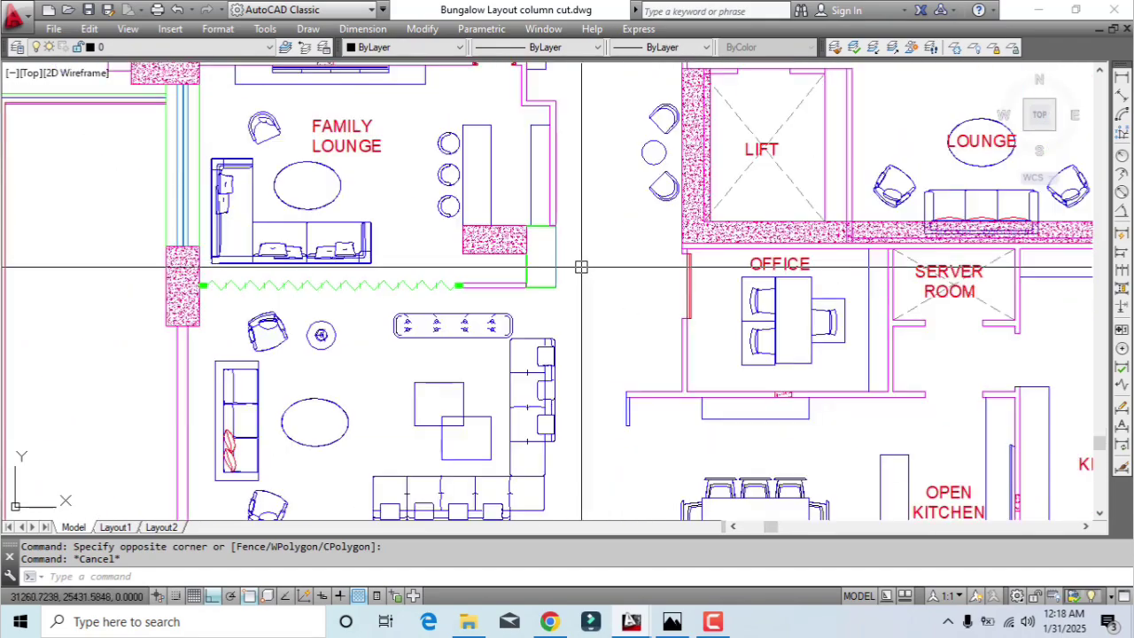
middle_click_drag(556, 236, 551, 291)
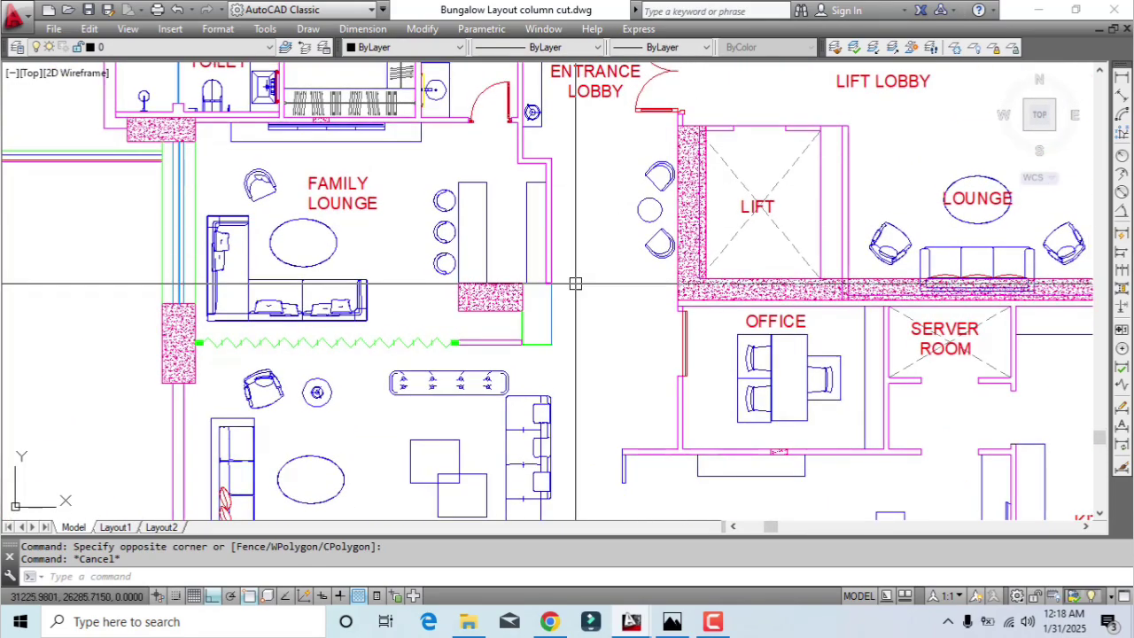
scroll(551, 301, "up", 2)
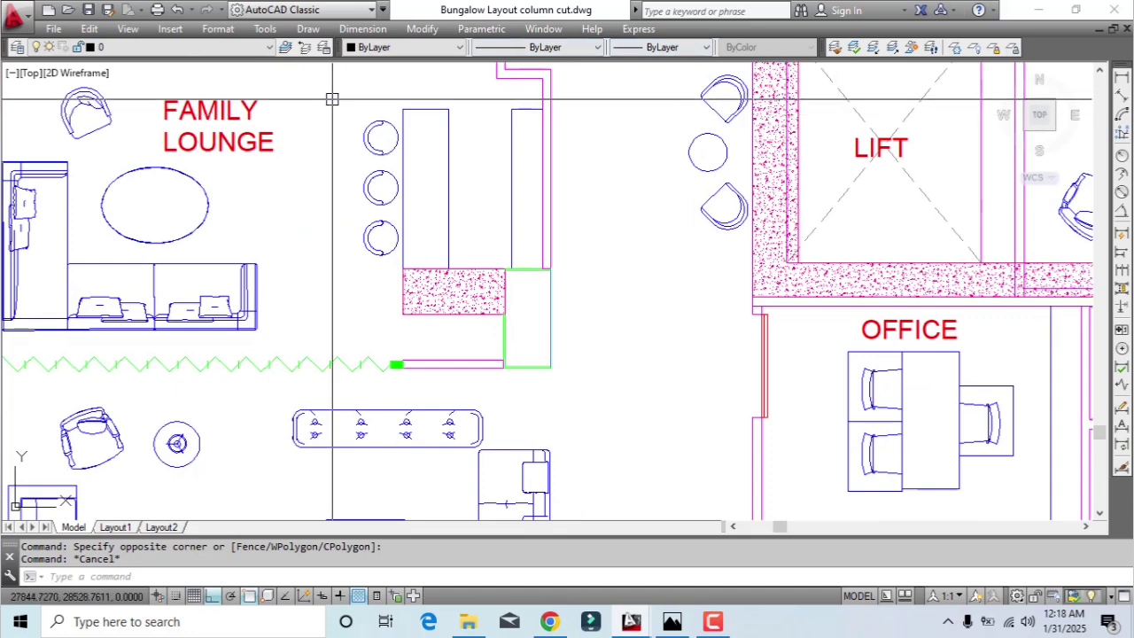
Measure the enclosure's clear inner width with a temporary linear dimension and erase it
left_click(1123, 81)
scroll(533, 347, "up", 8)
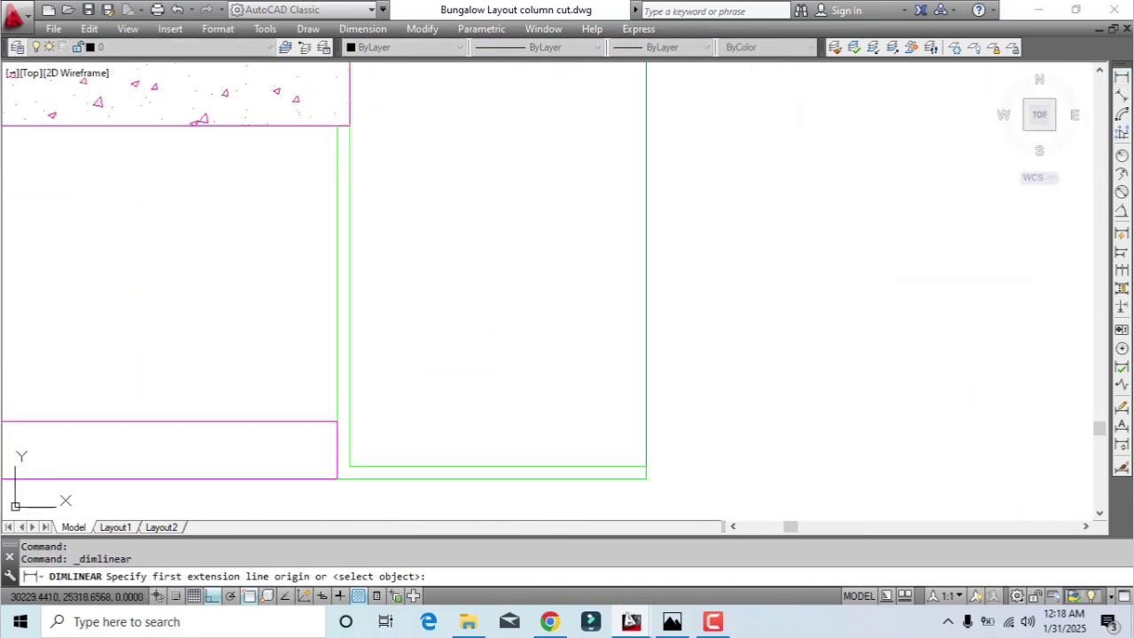
left_click(349, 315)
scroll(493, 332, "down", 4)
left_click(552, 326)
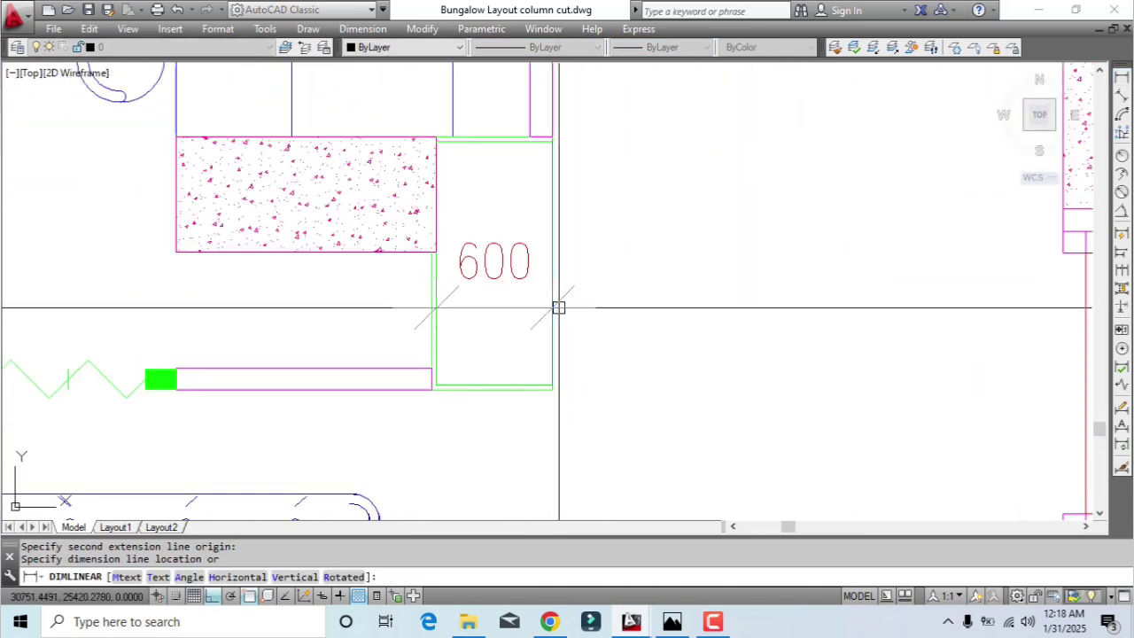
left_click(559, 308)
left_click(522, 328)
left_click(519, 282)
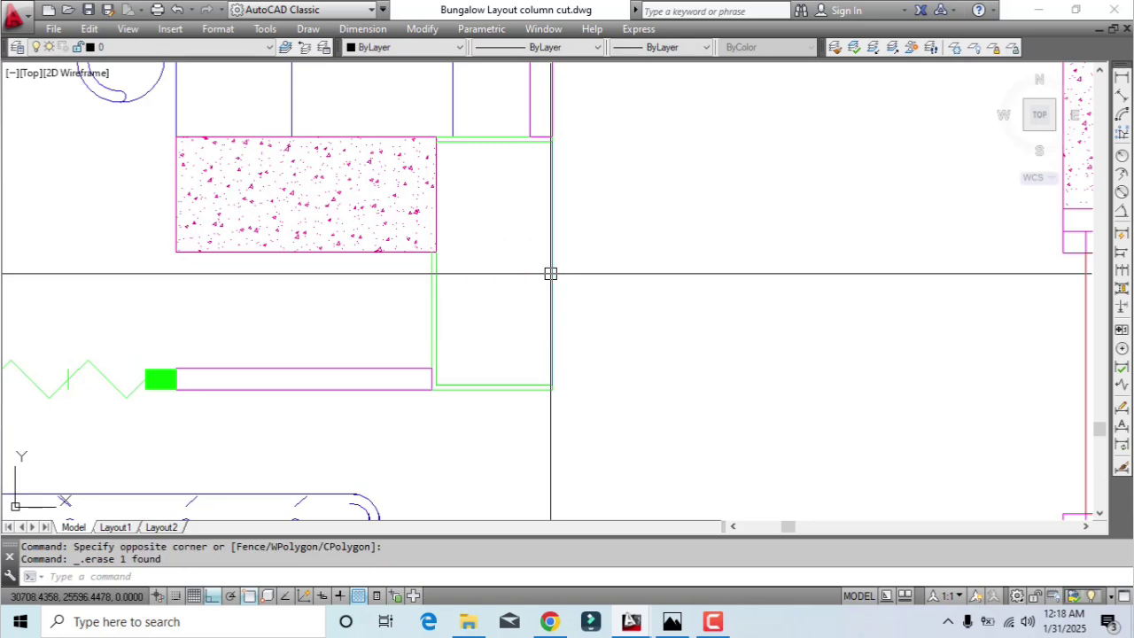
Measure the enclosure's clear inner height with a temporary vertical linear dimension and erase it
left_click(1121, 78)
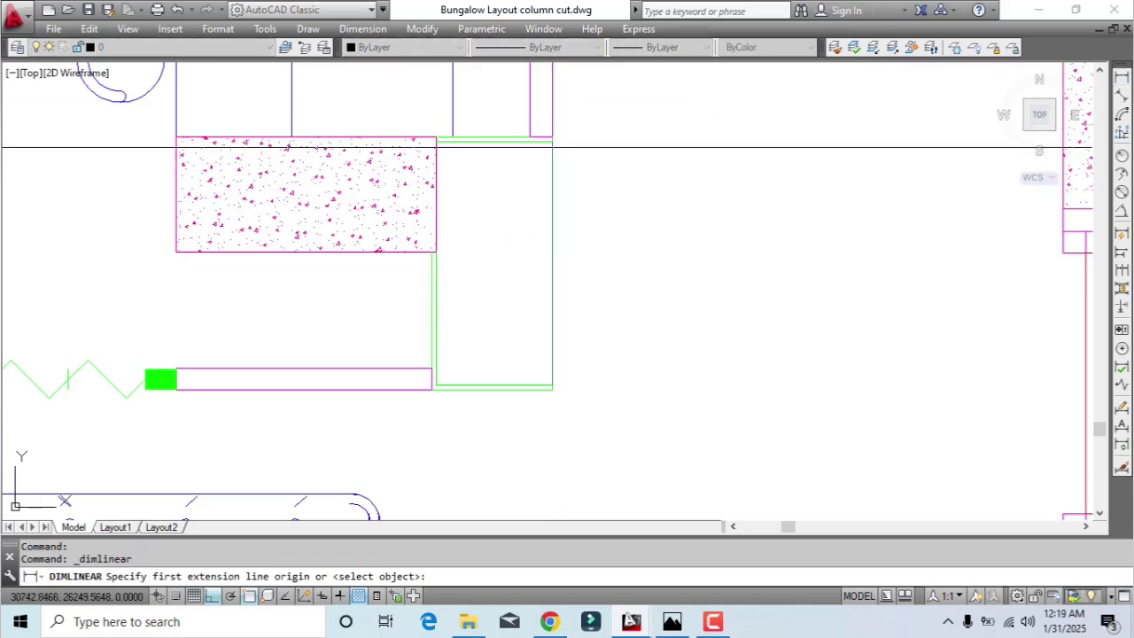
left_click(552, 139)
left_click(663, 377)
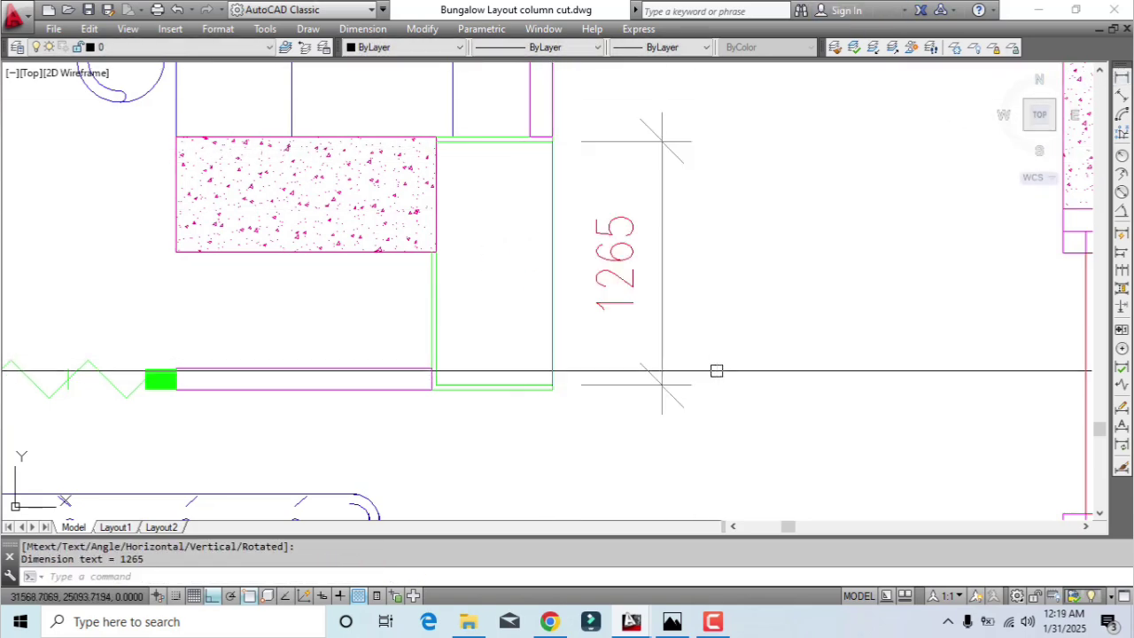
left_click(634, 289)
scroll(634, 288, "down", 3)
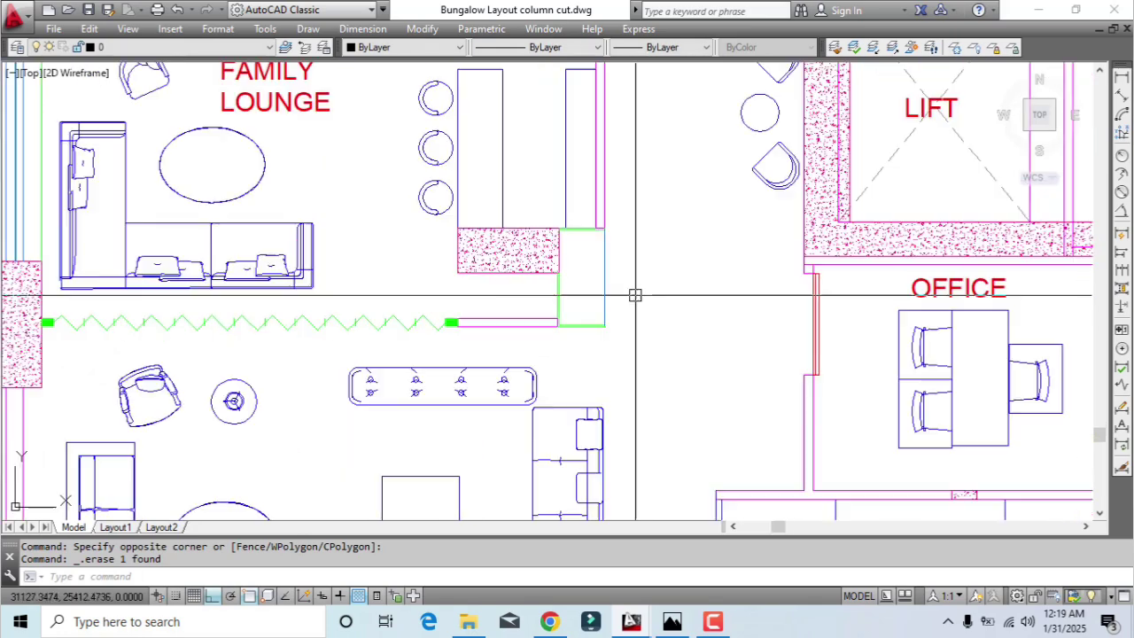
scroll(632, 296, "up", 2)
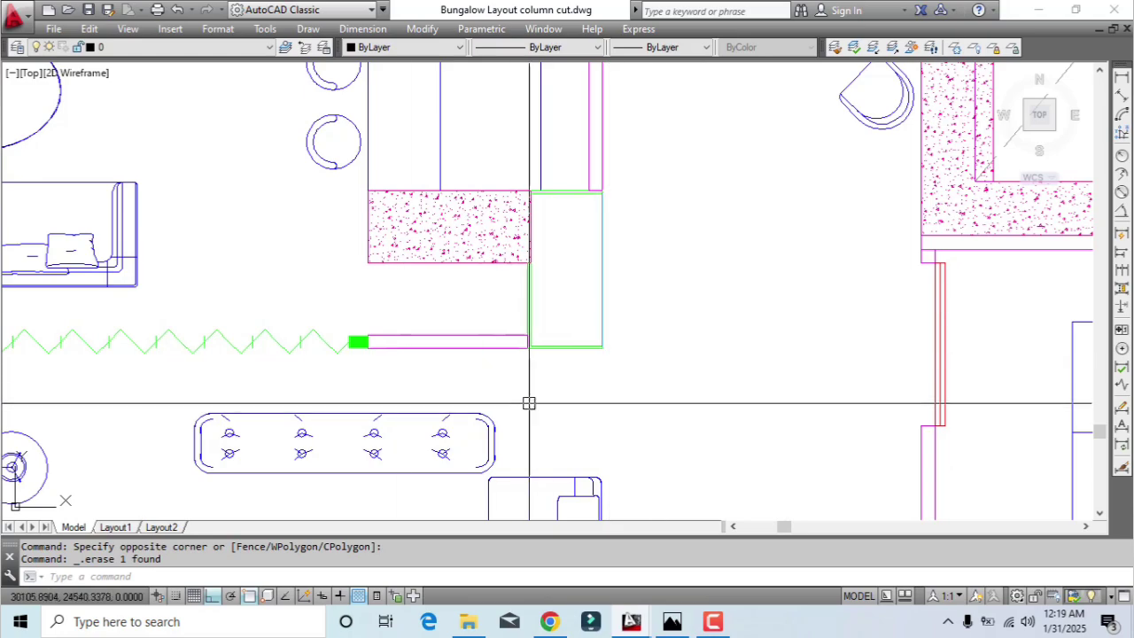
scroll(399, 307, "down", 4)
scroll(608, 367, "down", 2)
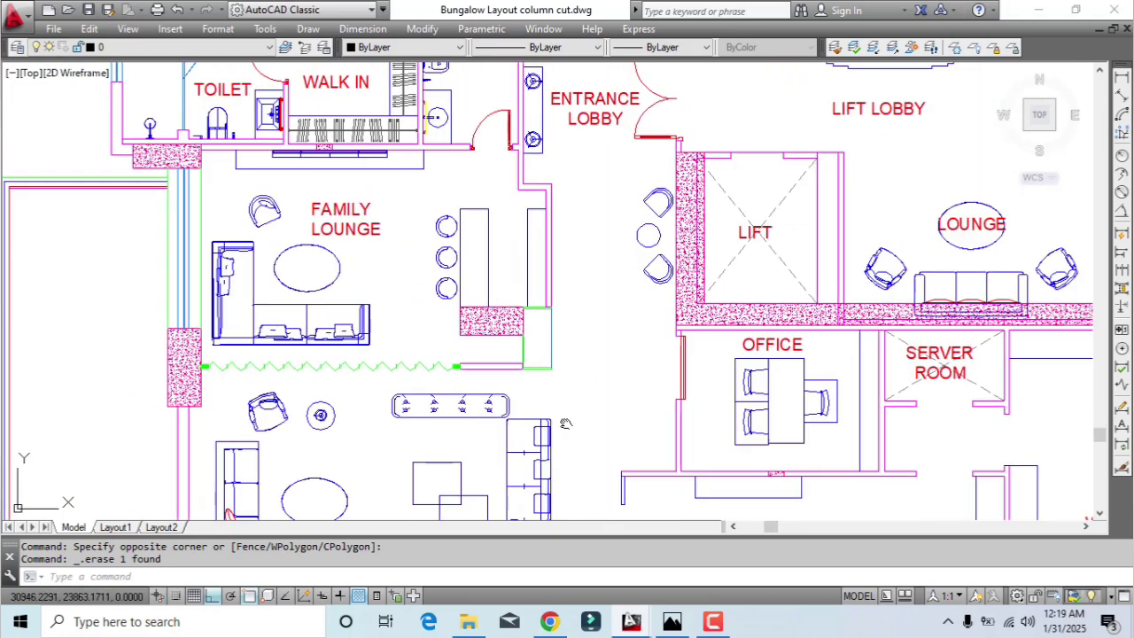
scroll(551, 333, "up", 4)
scroll(607, 400, "down", 2)
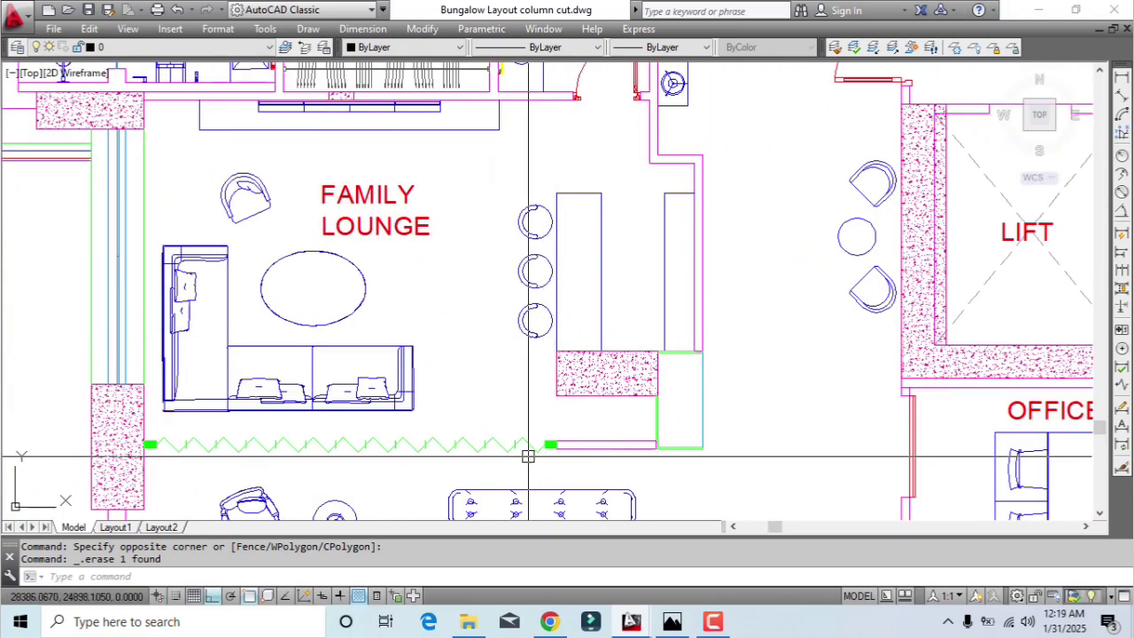
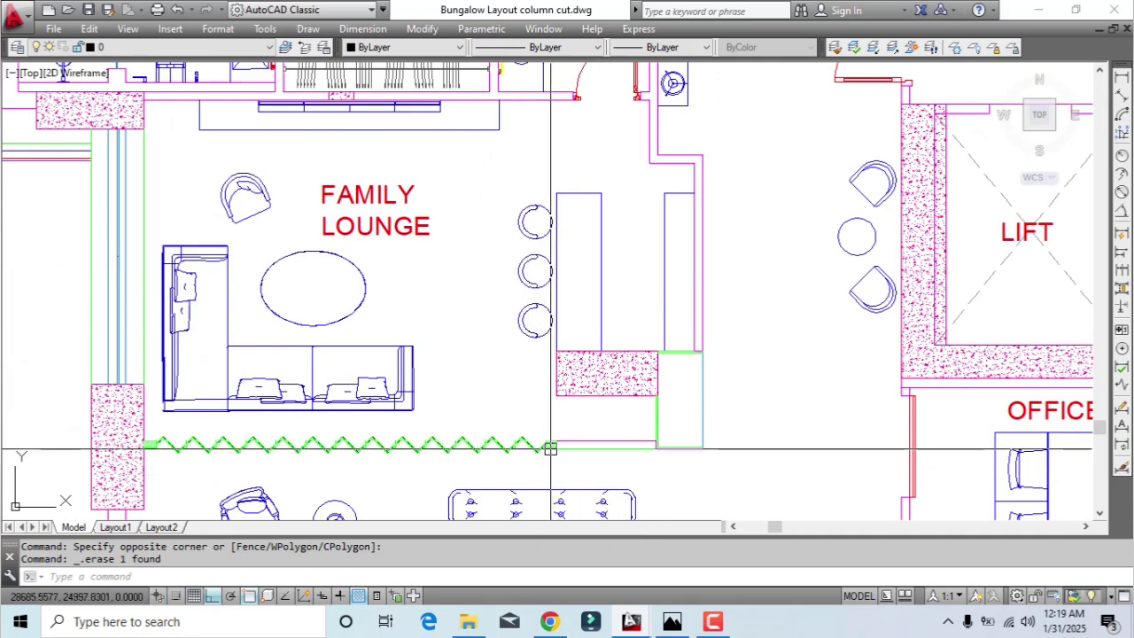
middle_click_drag(532, 357, 539, 282)
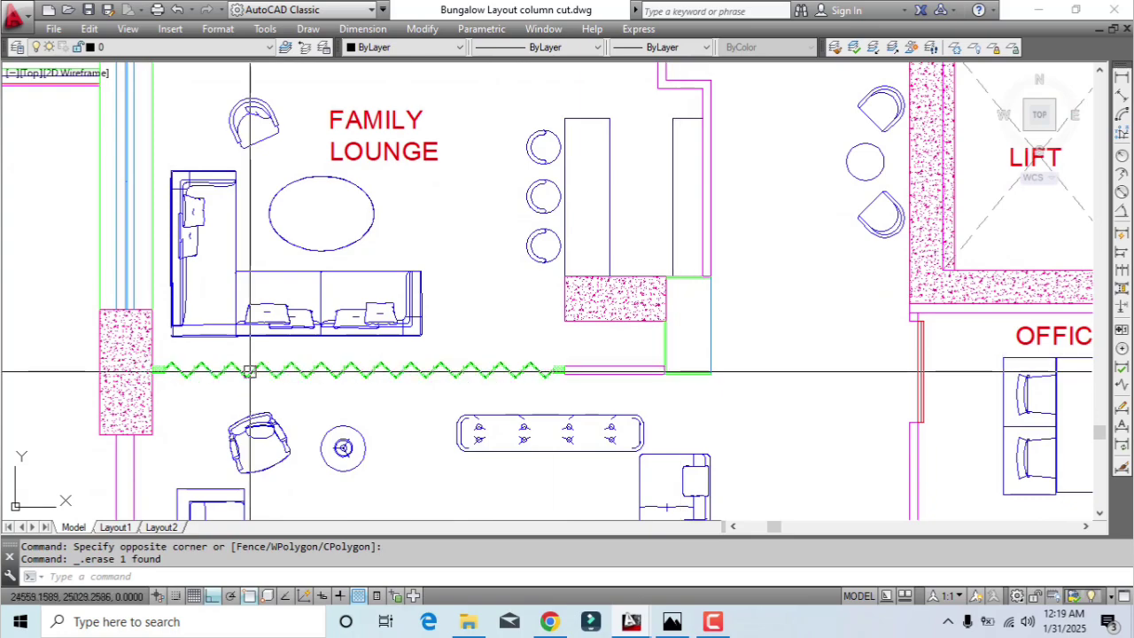
middle_click_drag(112, 363, 397, 354)
scroll(397, 396, "up", 4)
scroll(406, 358, "down", 4)
left_click(397, 329)
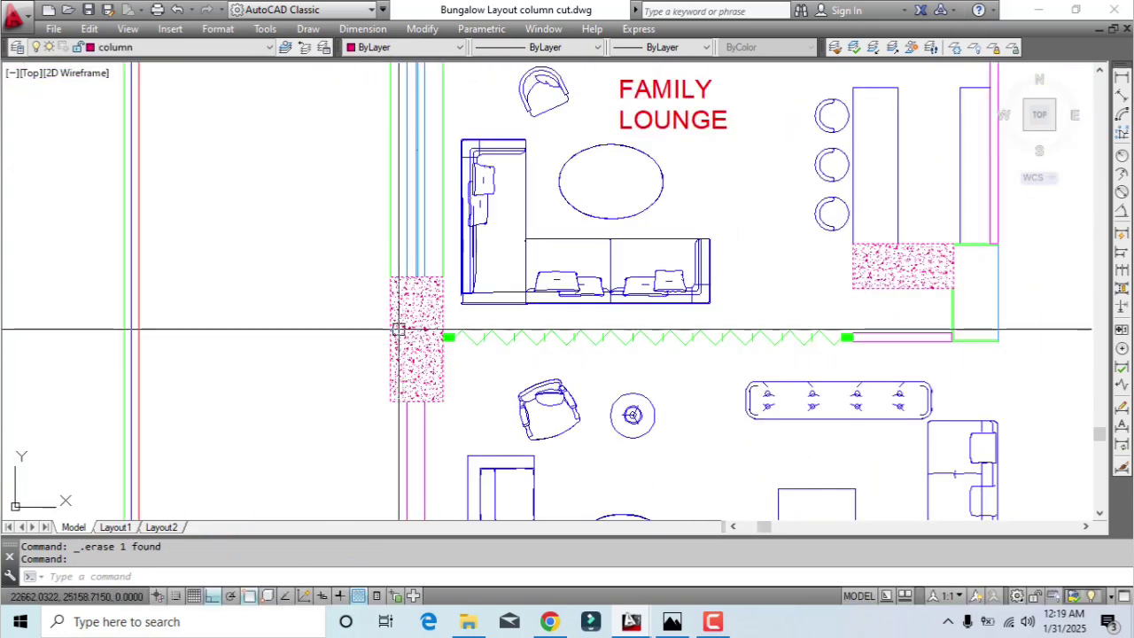
right_click(333, 325)
left_click(276, 273)
left_click(271, 274)
left_click(270, 275)
key("Escape")
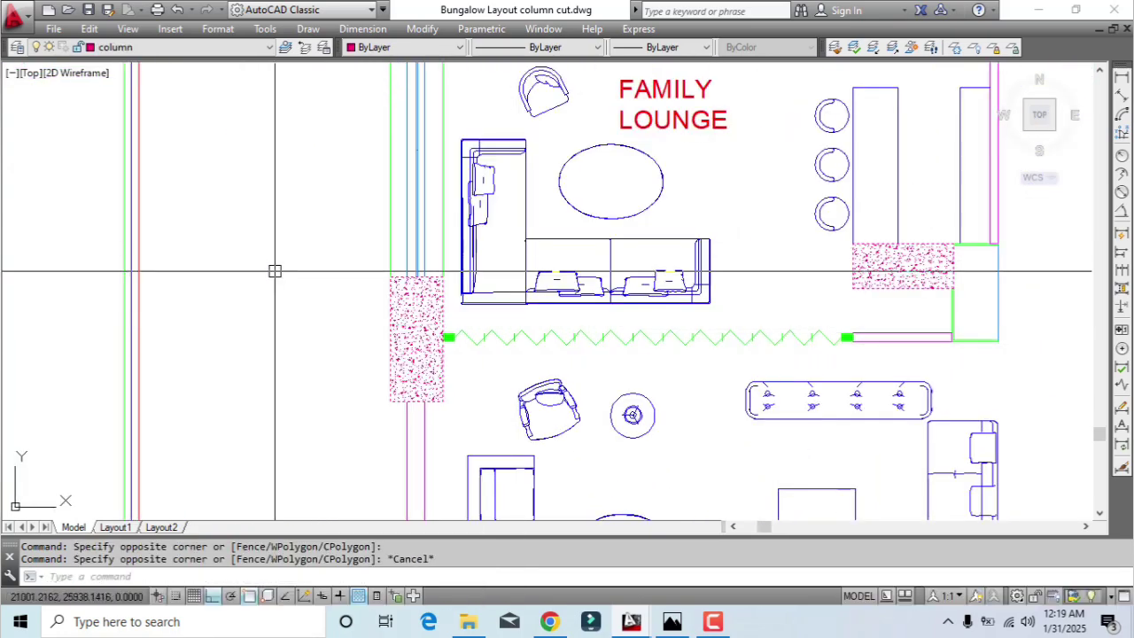
left_click(266, 299)
key("Escape")
Draw a vertical line from the room-side lower corner of the column by the folding partition down to the next column's upper corner
mouse_move(541, 330)
middle_mouse_down()
mouse_move(346, 157)
mouse_move(461, 321)
middle_mouse_up()
scroll(347, 157, "down", 5)
scroll(434, 443, "up", 7)
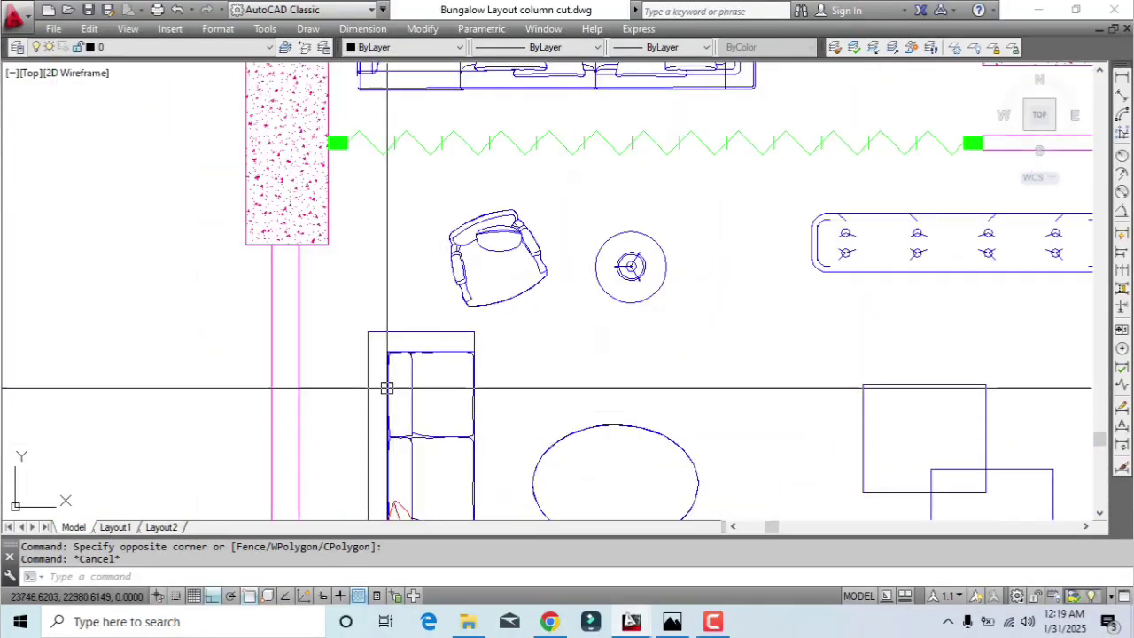
left_click(327, 249)
middle_click_drag(357, 384, 408, 10)
middle_click_drag(410, 396, 423, 91)
middle_click_drag(412, 432, 453, 67)
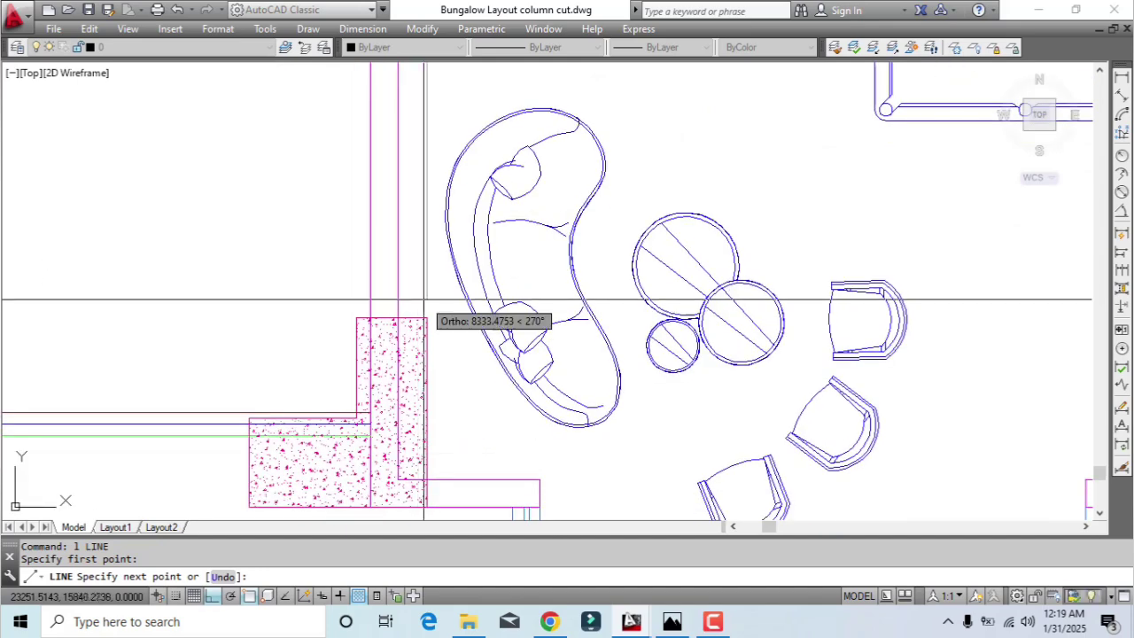
left_click(426, 317)
key("Escape")
Draw a vertical line from the lower column's outer upper corner up to the underside of the column by the folding partition
key("Return")
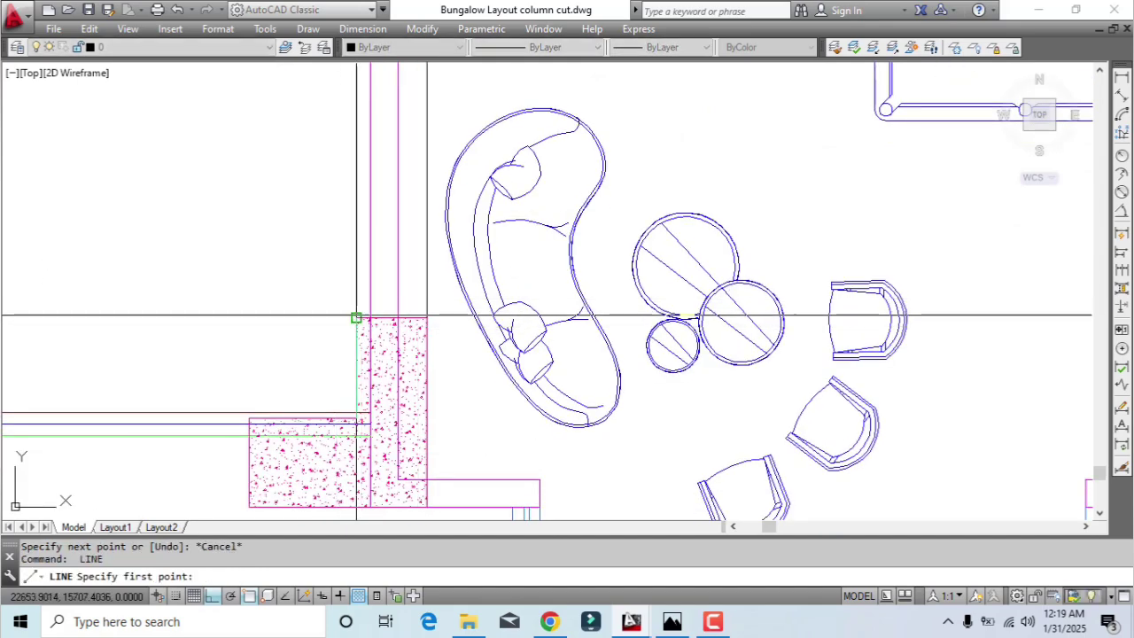
middle_click_drag(373, 312, 406, 611)
middle_click_drag(365, 213, 376, 507)
middle_click_drag(372, 160, 378, 451)
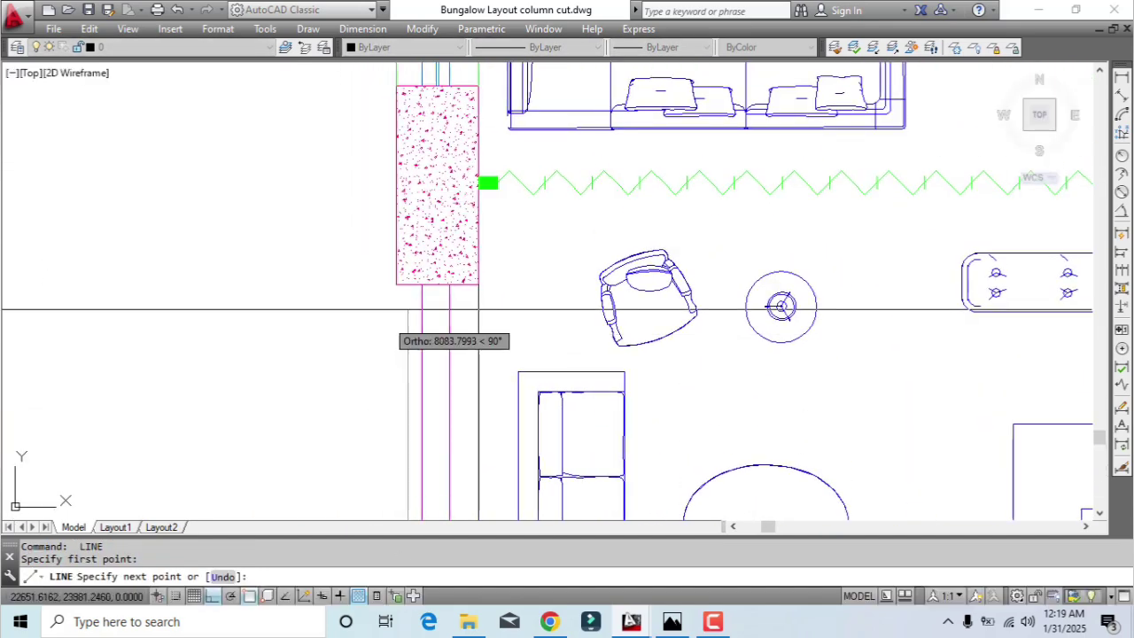
scroll(459, 339, "down", 4)
key("Escape")
Match the green window-side line's properties onto the two new vertical lines flanking the Living Area wall
type("ma")
key("Return")
left_click(454, 357)
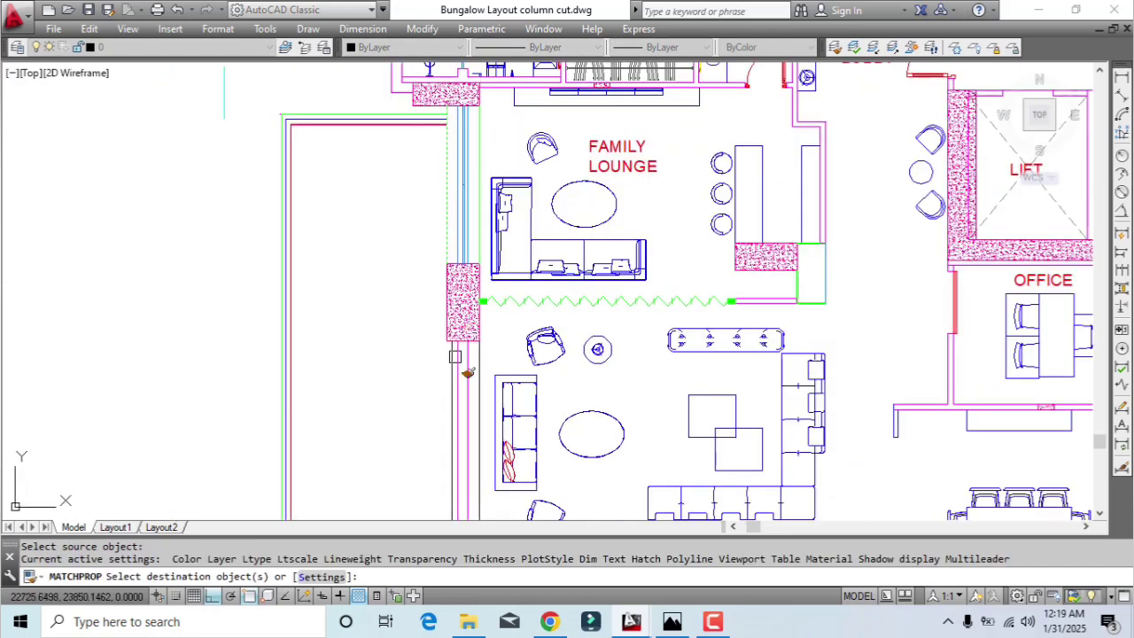
scroll(454, 357, "up", 2)
left_click(452, 363)
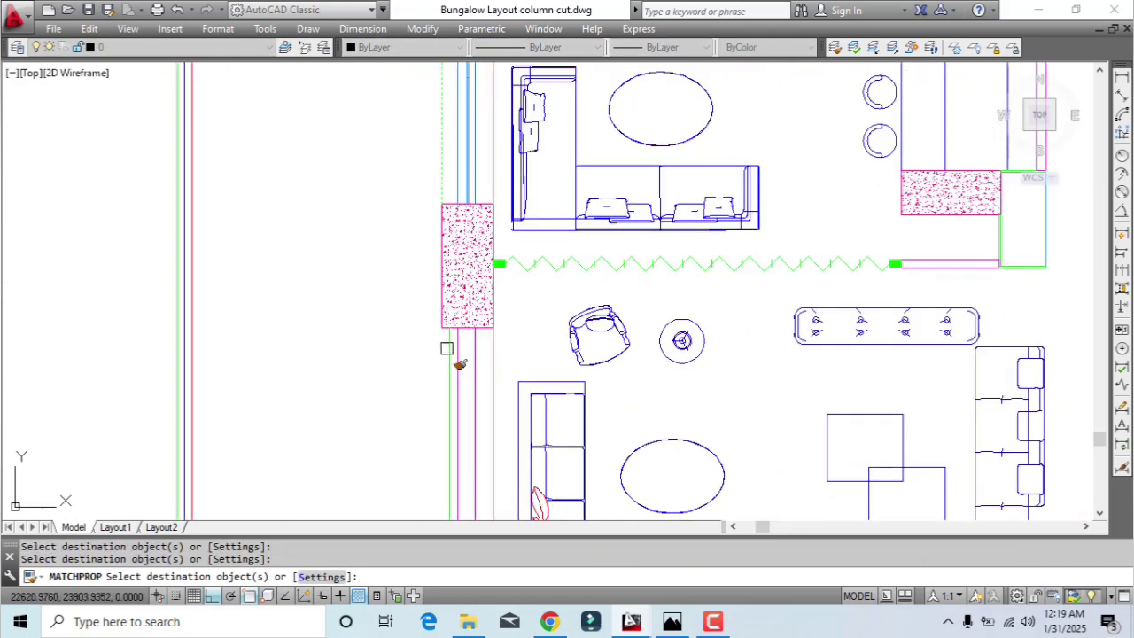
key("Escape")
Move the outer green line so that its upper end meets the column's outer lower corner
left_click(448, 348)
scroll(451, 344, "up", 3)
type("m")
key("Return")
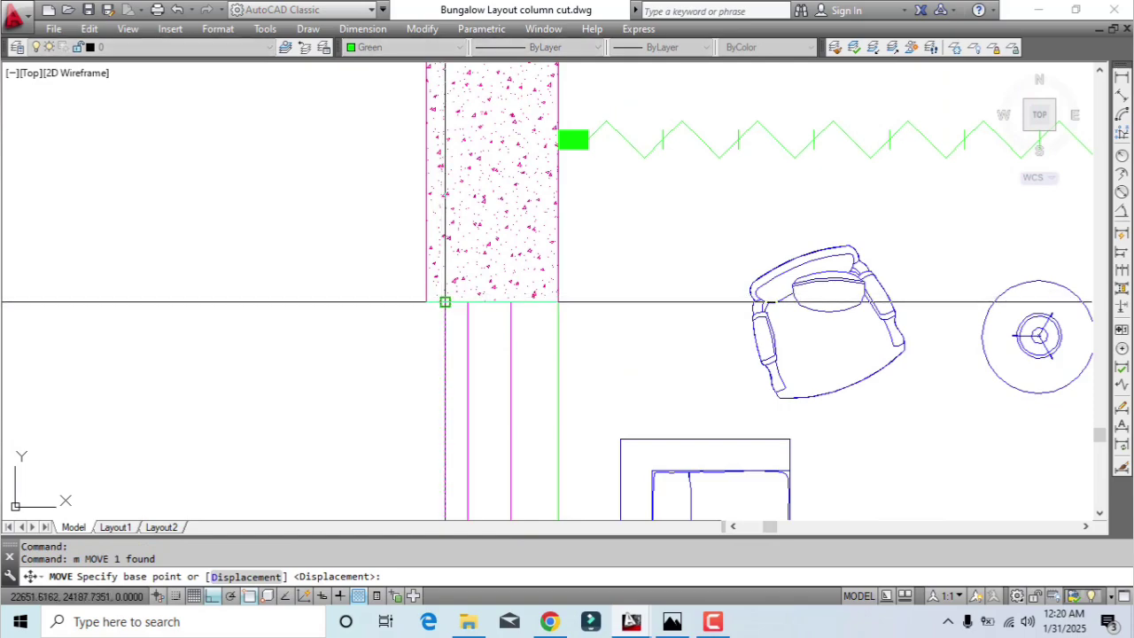
left_click(445, 302)
left_click(426, 302)
scroll(480, 262, "down", 10)
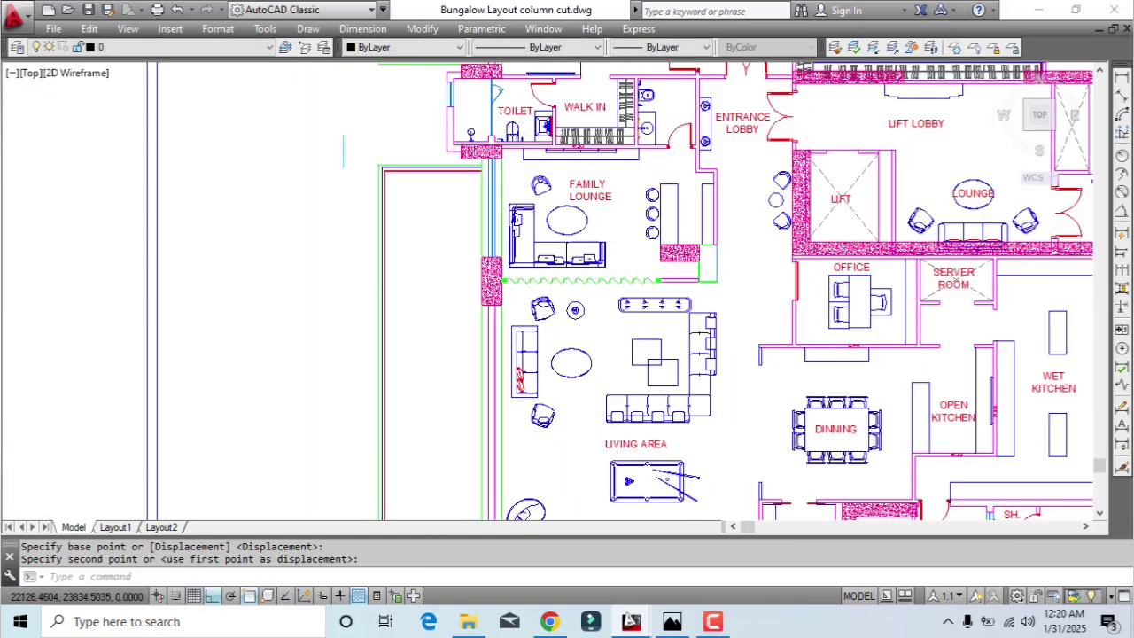
Extend the outer green line down to the balcony's lower boundary line beside the Living Area's lower column
middle_click_drag(520, 380, 482, 139)
scroll(481, 147, "up", 2)
scroll(450, 292, "up", 7)
type("e")
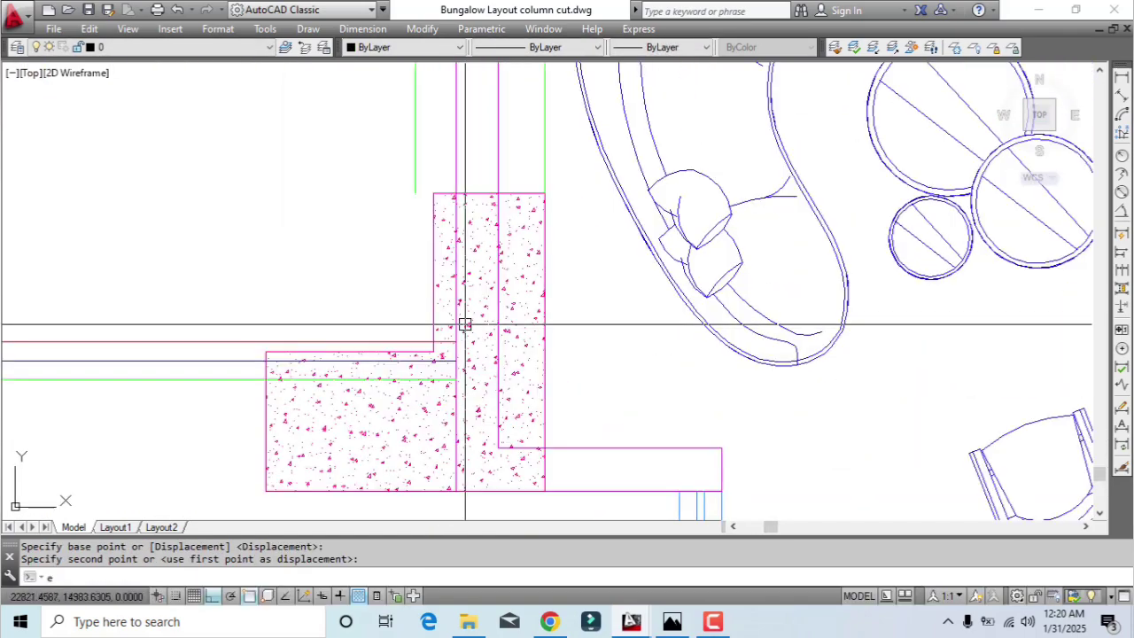
type("x")
key("Return")
key("Return")
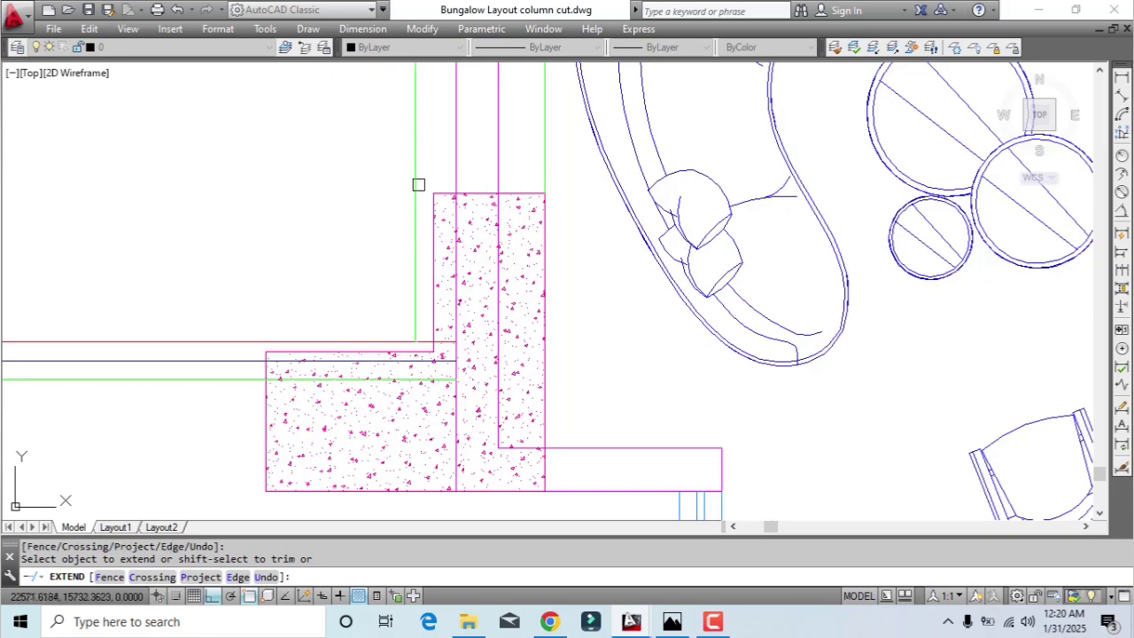
key("Return")
Trim the two vertical Living Area wall lines at the upper edge of the lower corner column
middle_click_drag(424, 94, 466, 439)
scroll(466, 438, "down", 6)
middle_click_drag(467, 138, 512, 92)
scroll(454, 349, "up", 2)
middle_click_drag(521, 203, 491, 178)
scroll(531, 469, "up", 2)
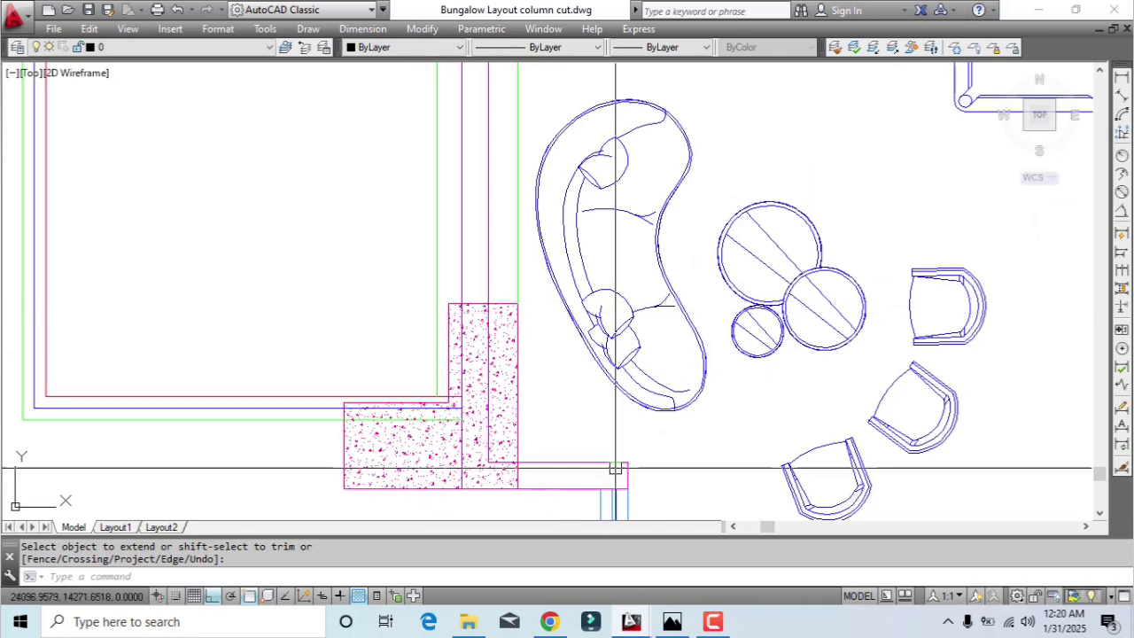
scroll(470, 391, "down", 2)
middle_click_drag(476, 344, 463, 305)
scroll(470, 381, "up", 4)
middle_click_drag(509, 146, 503, 450)
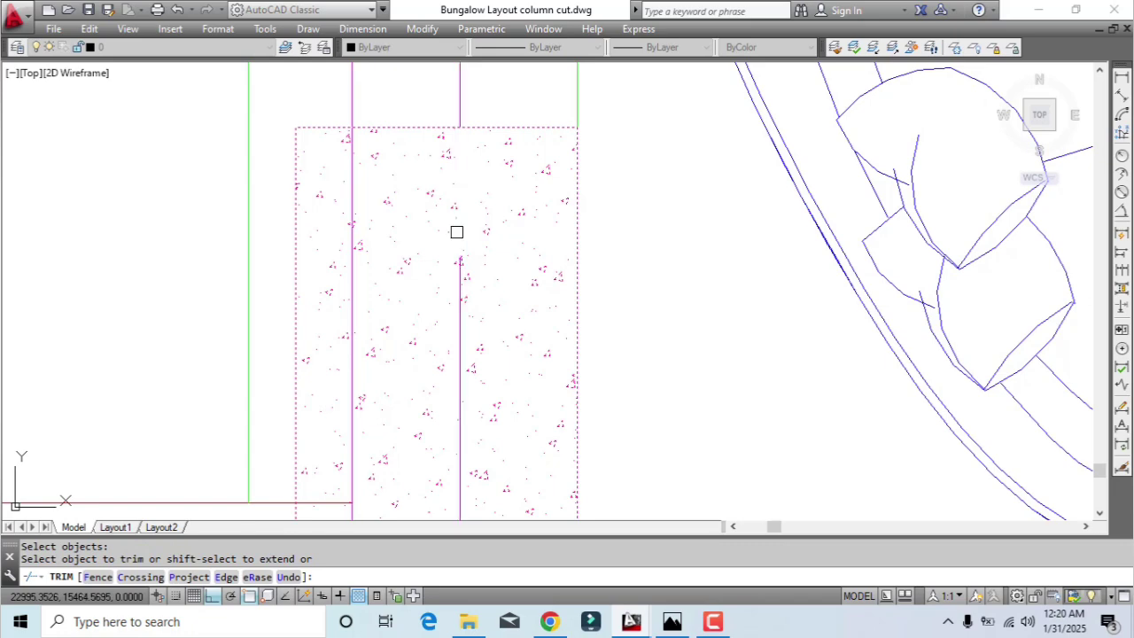
left_click(351, 186)
scroll(352, 187, "down", 2)
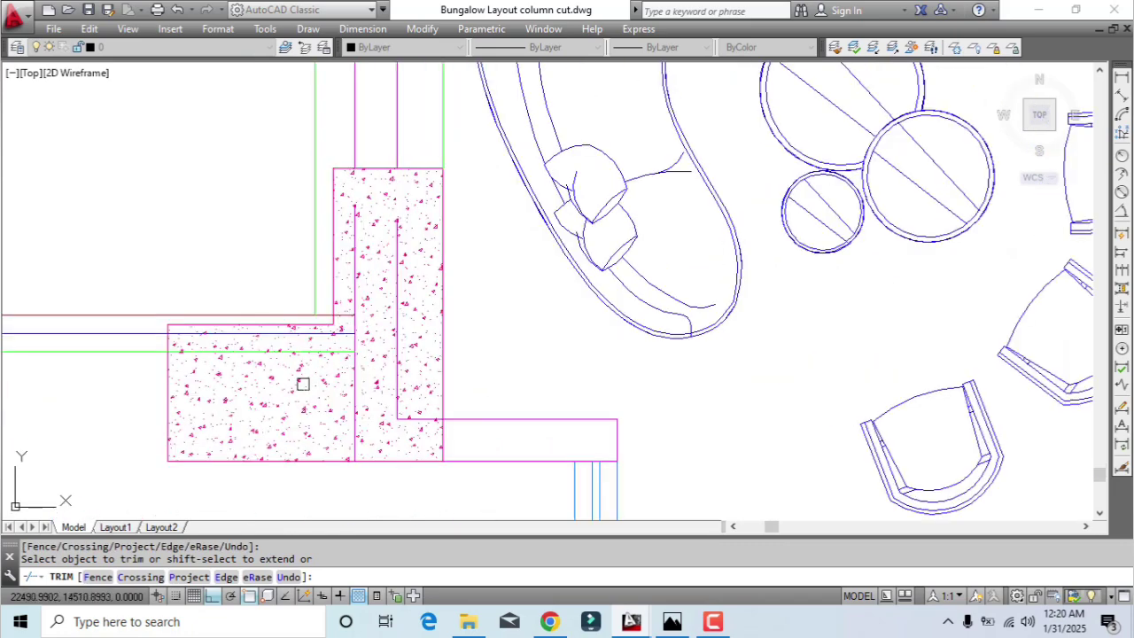
Trim the short horizontal wall line where it crosses into the lower corner column's room-side face
middle_click_drag(438, 445, 523, 424)
scroll(521, 421, "up", 1)
scroll(521, 412, "up", 3)
key("Return")
type("t objects:")
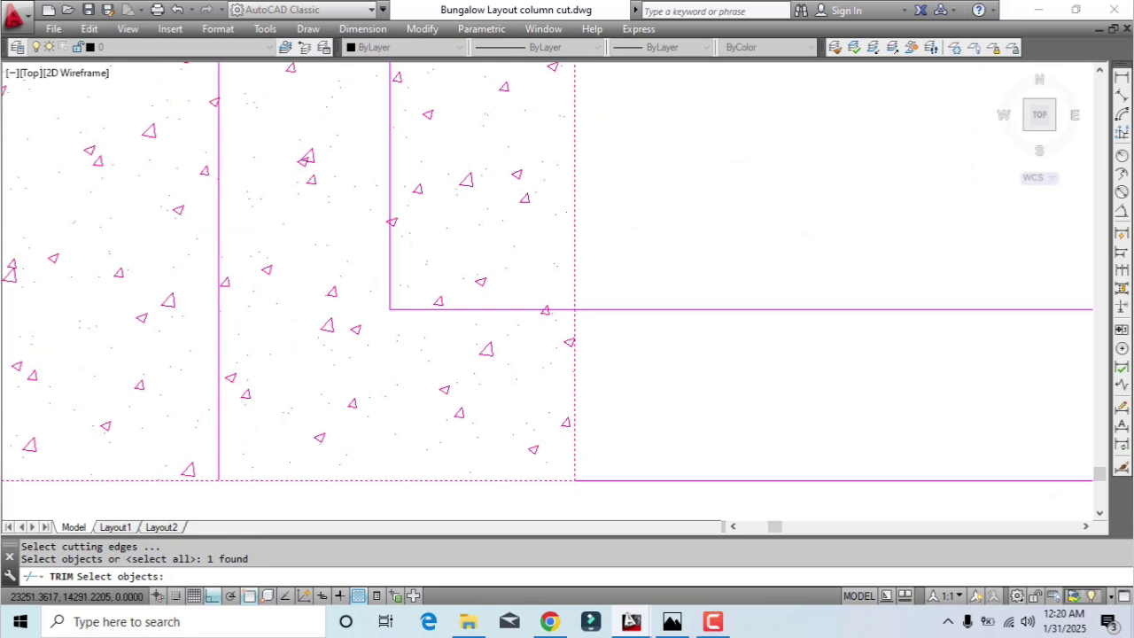
scroll(569, 324, "down", 1)
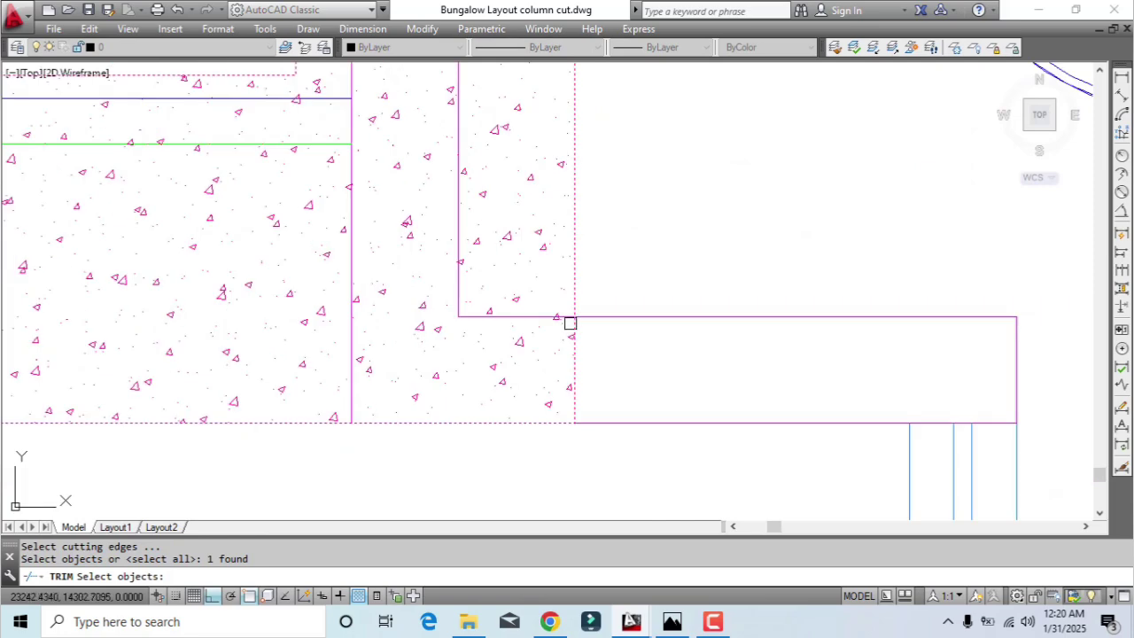
key("Return")
scroll(463, 408, "down", 4)
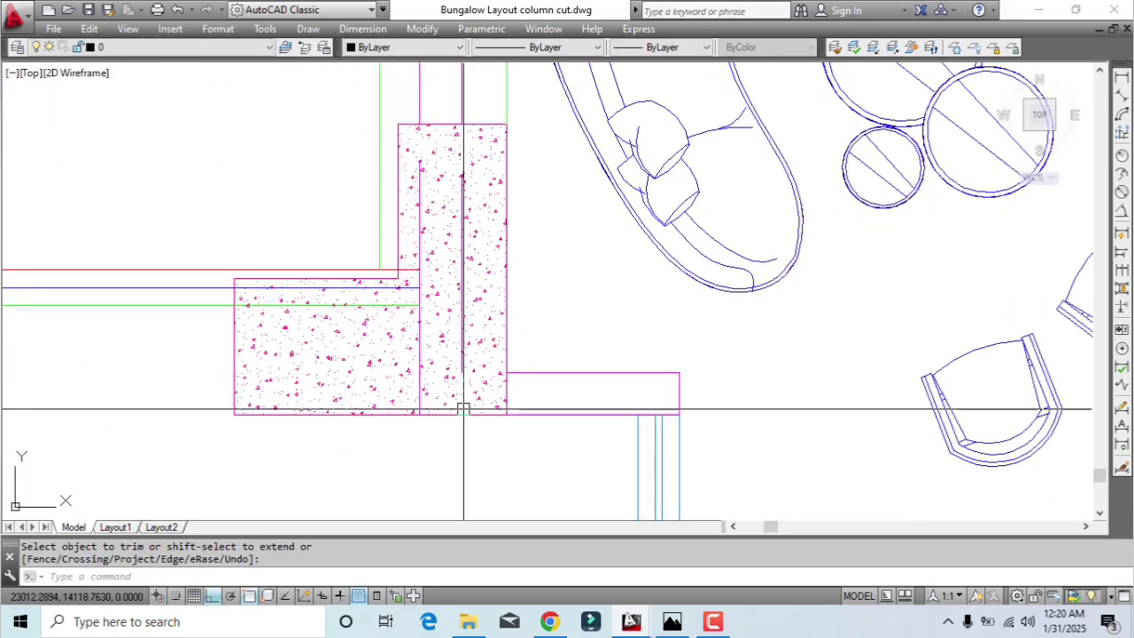
Trim the balcony's lower red, blue and green boundary lines at the lower corner column's outline
scroll(285, 254, "up", 2)
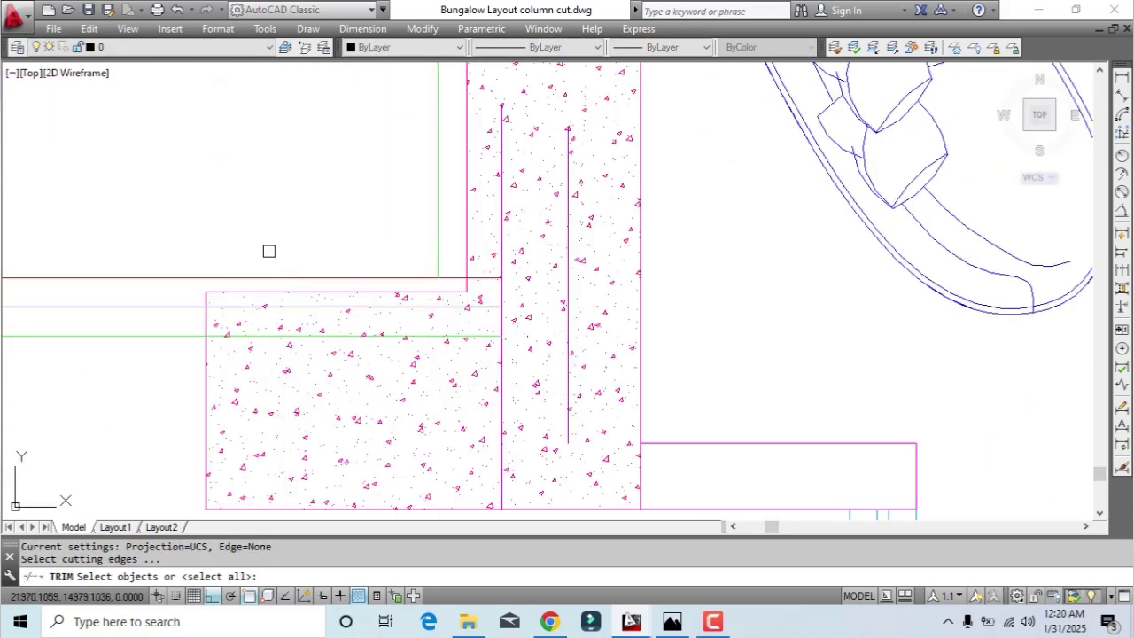
key("Return")
scroll(309, 289, "up", 2)
scroll(156, 355, "up", 2)
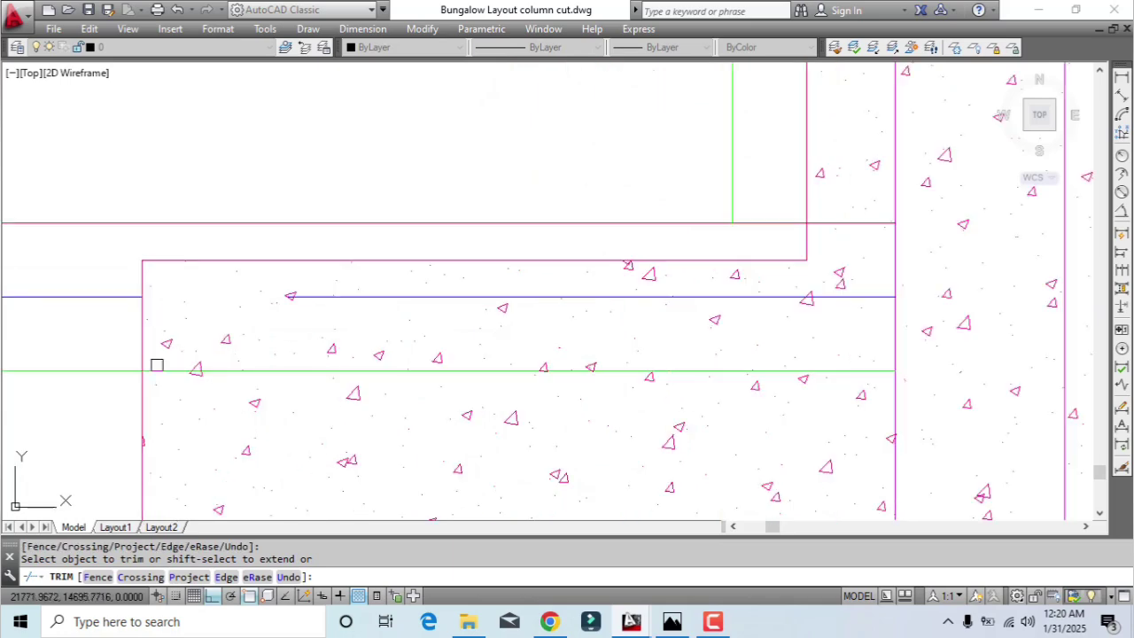
scroll(719, 239, "down", 4)
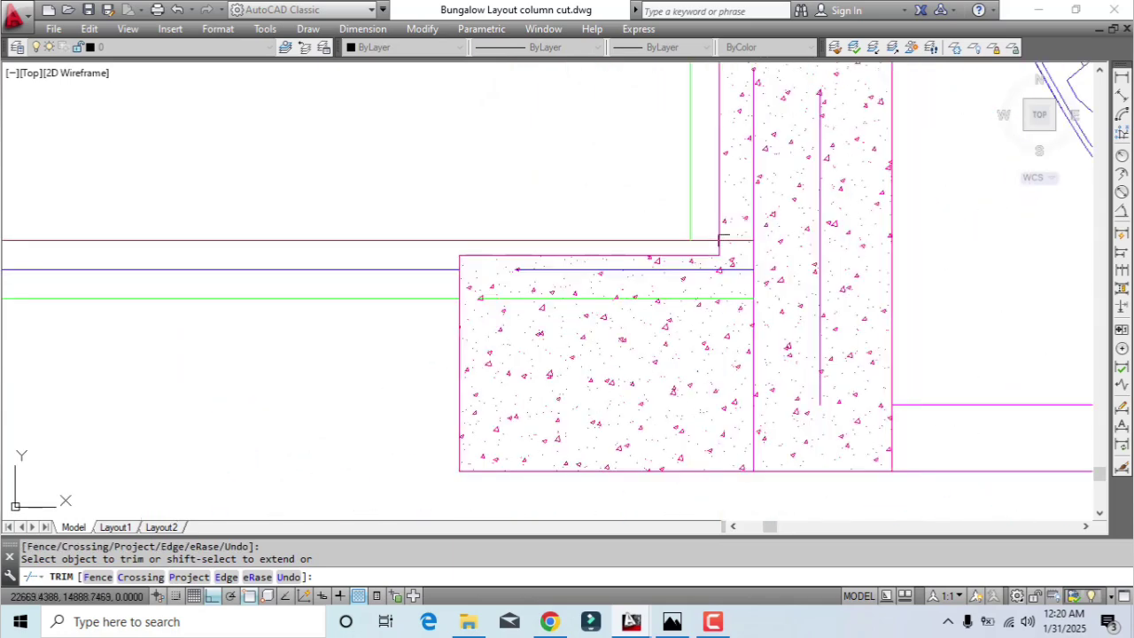
scroll(643, 287, "down", 1)
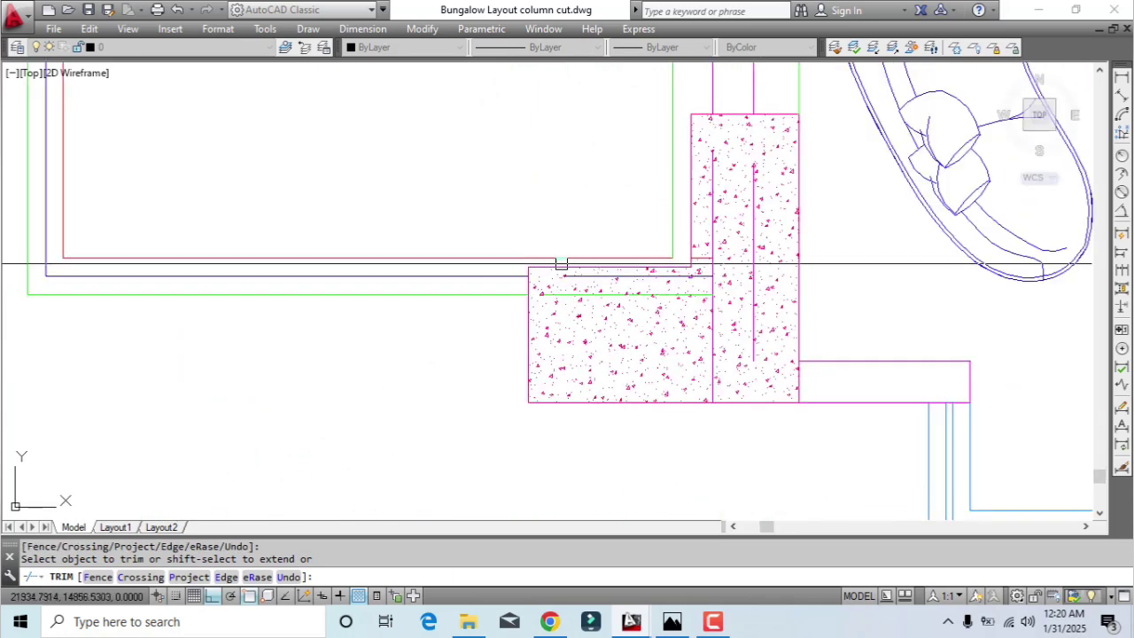
key("Escape")
Delete the leftover boundary and wall line segments inside the lower corner column
left_click(423, 203)
left_click(773, 421)
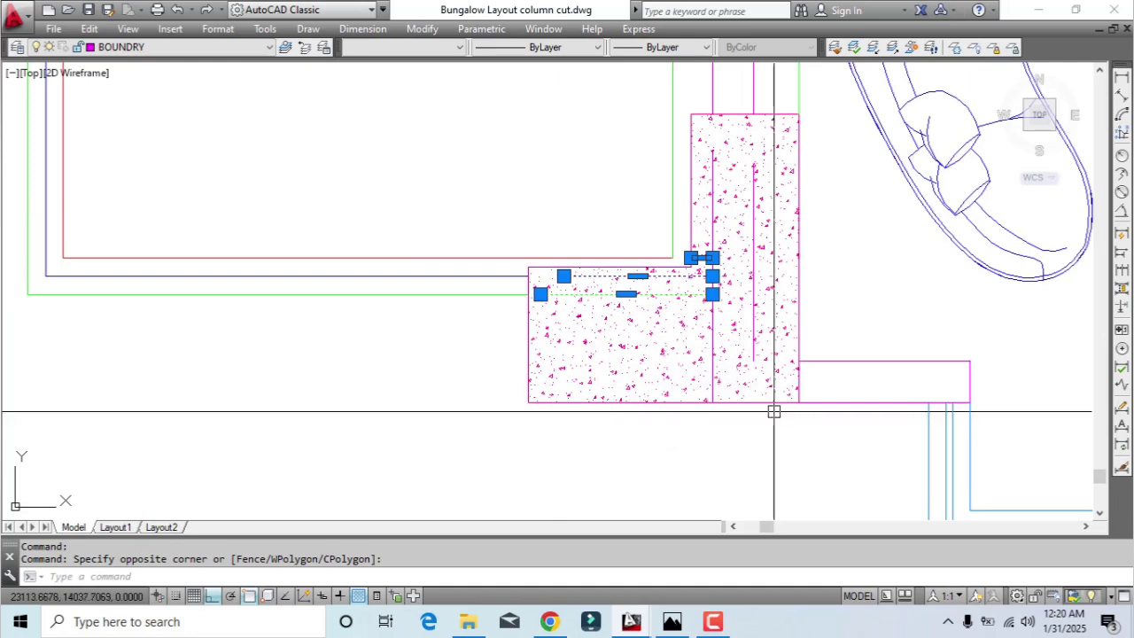
key("Delete")
left_click(625, 143)
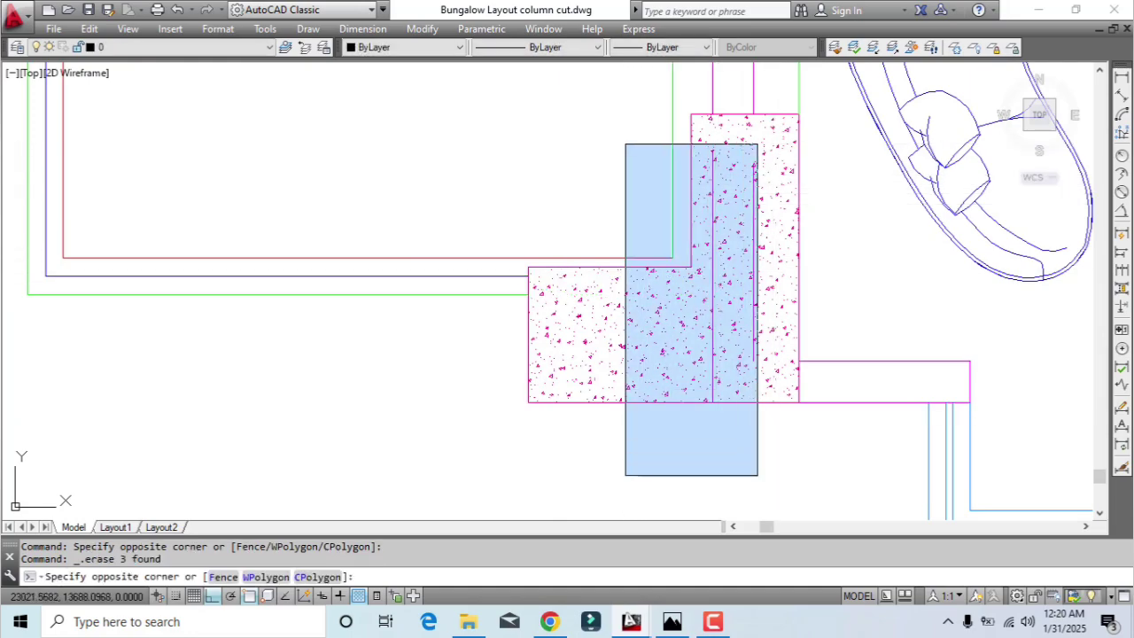
left_click(756, 475)
key("Delete")
Copy the Family Lounge window's inner glass lines to the top of the Living Area wall opening, below the column
scroll(756, 474, "down", 2)
middle_click_drag(736, 382, 656, 474)
scroll(654, 346, "down", 1)
middle_click_drag(654, 345, 638, 455)
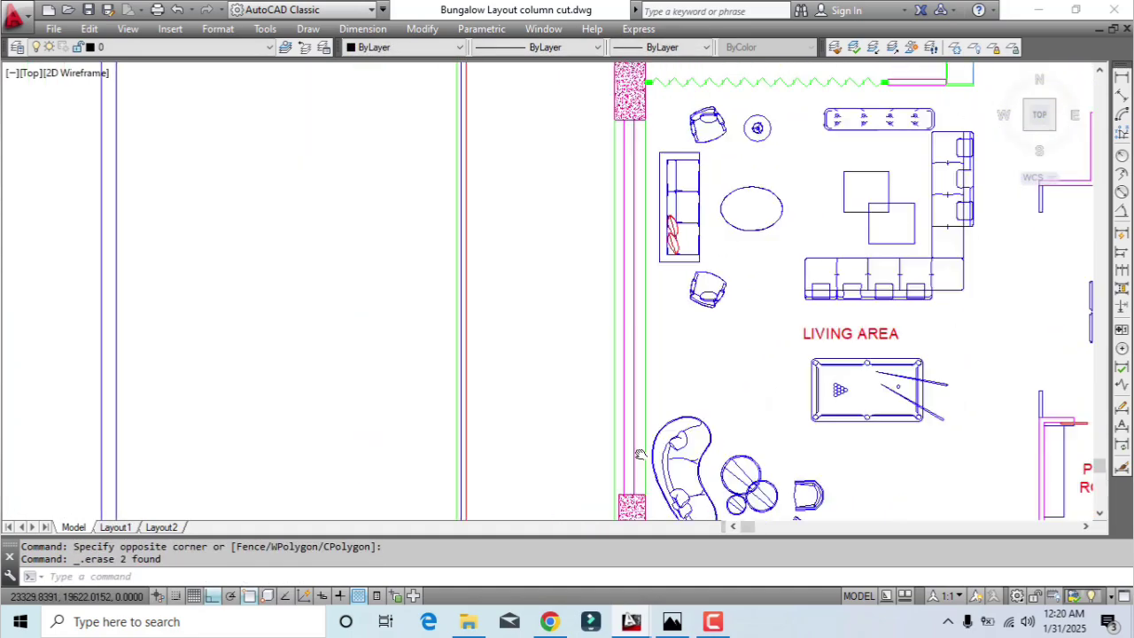
middle_click_drag(624, 182, 599, 454)
scroll(598, 266, "up", 6)
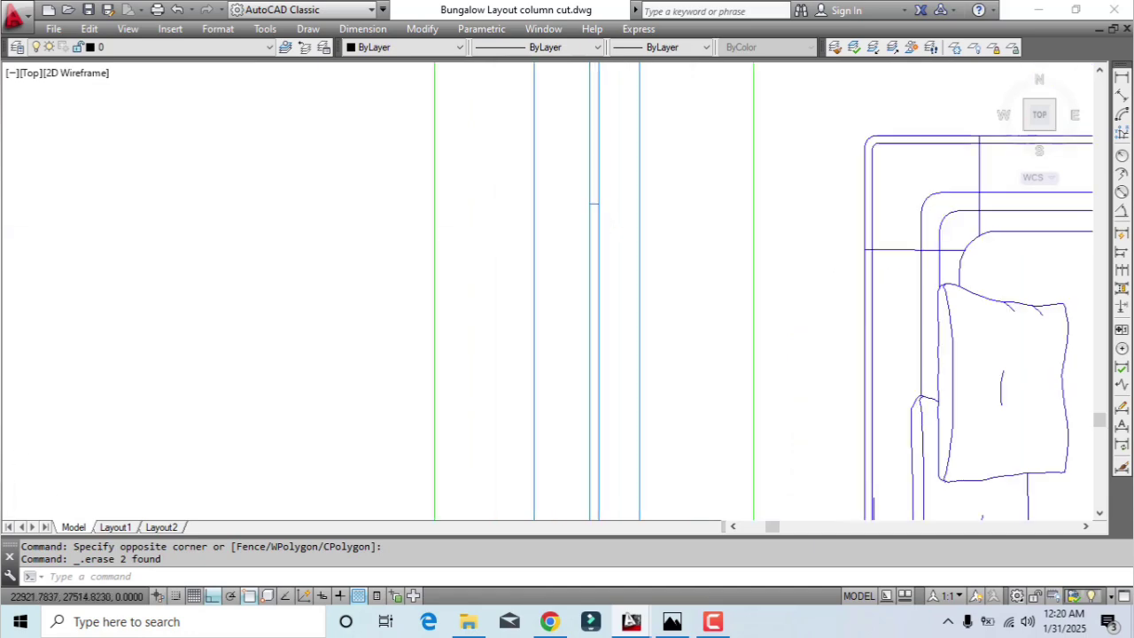
left_click(606, 208)
left_click(564, 241)
scroll(581, 310, "down", 4)
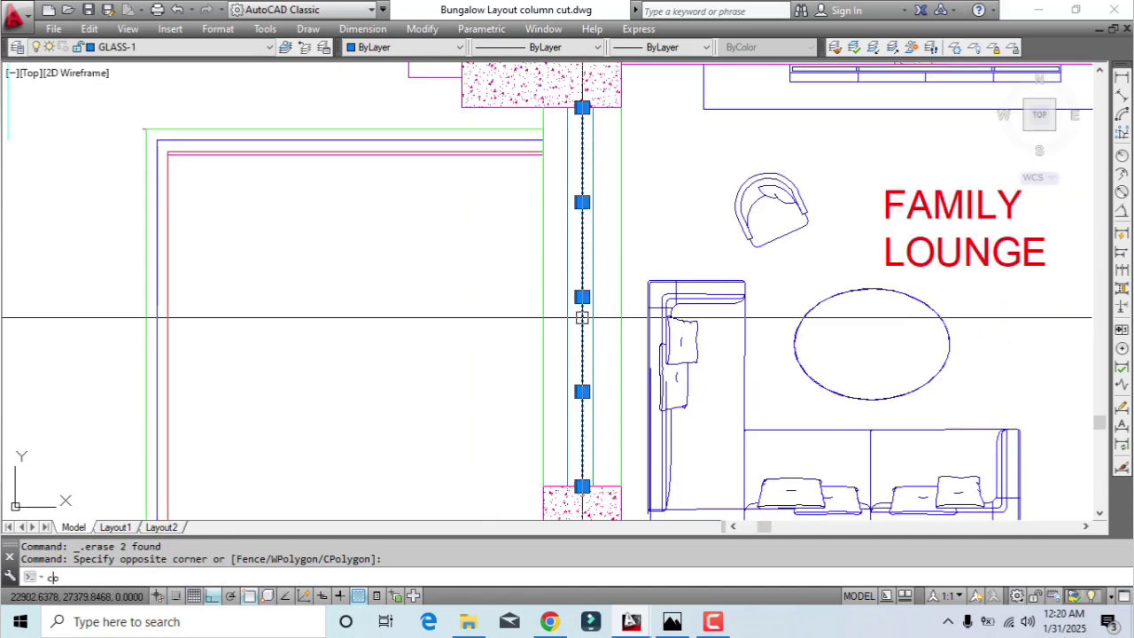
key("Return")
left_click(582, 107)
middle_click_drag(582, 387, 554, 106)
scroll(554, 106, "down", 2)
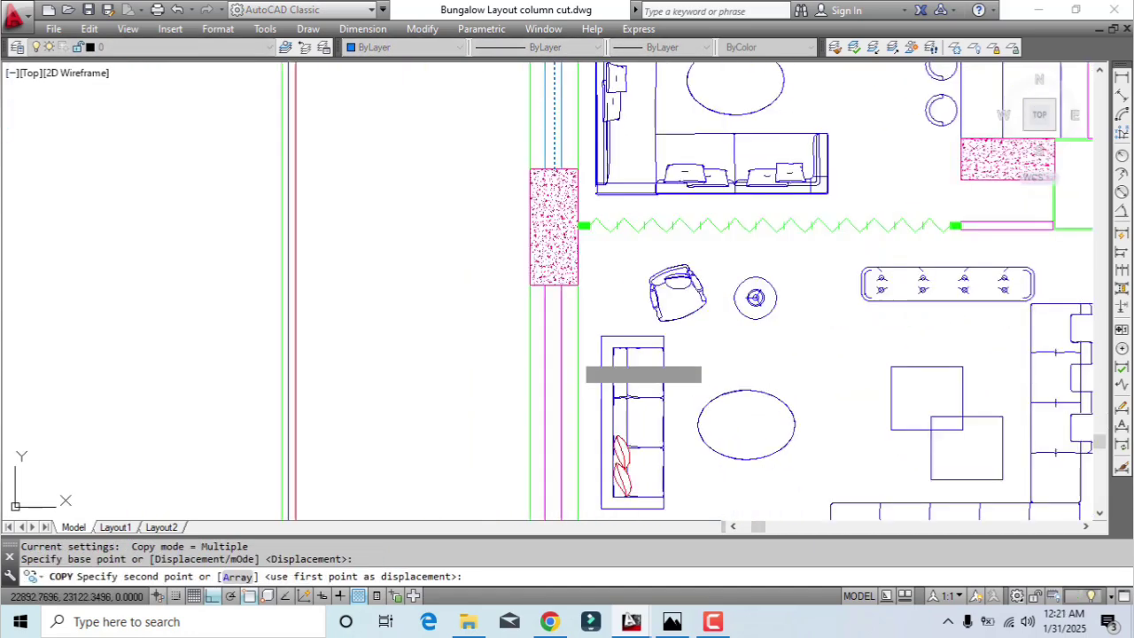
middle_click_drag(564, 333, 558, 226)
scroll(556, 221, "up", 6)
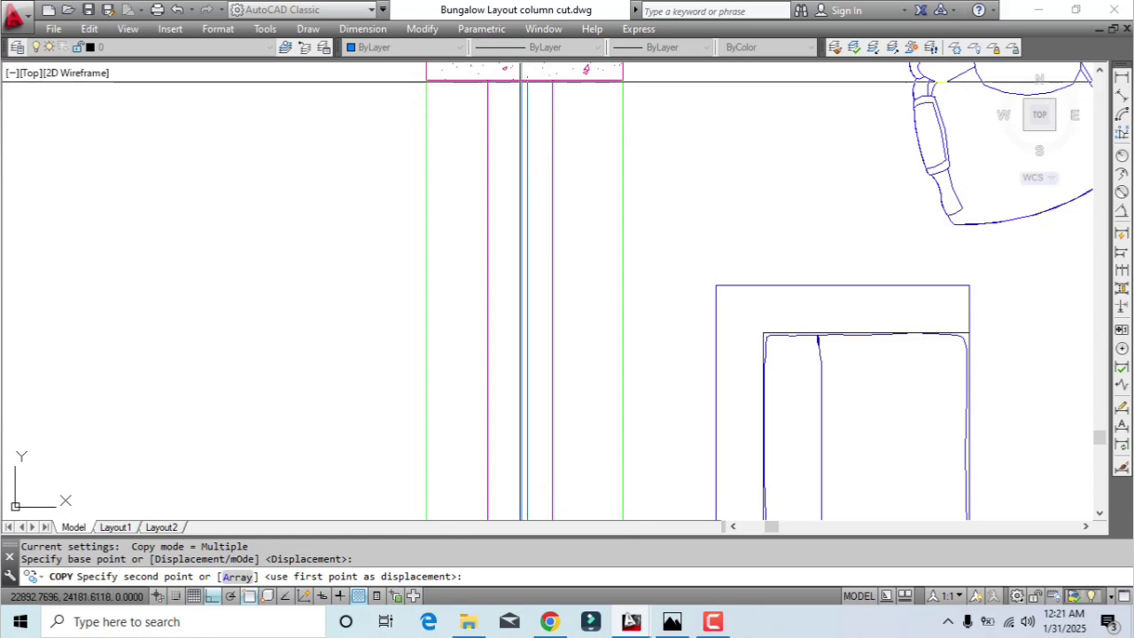
scroll(557, 222, "down", 6)
key("Escape")
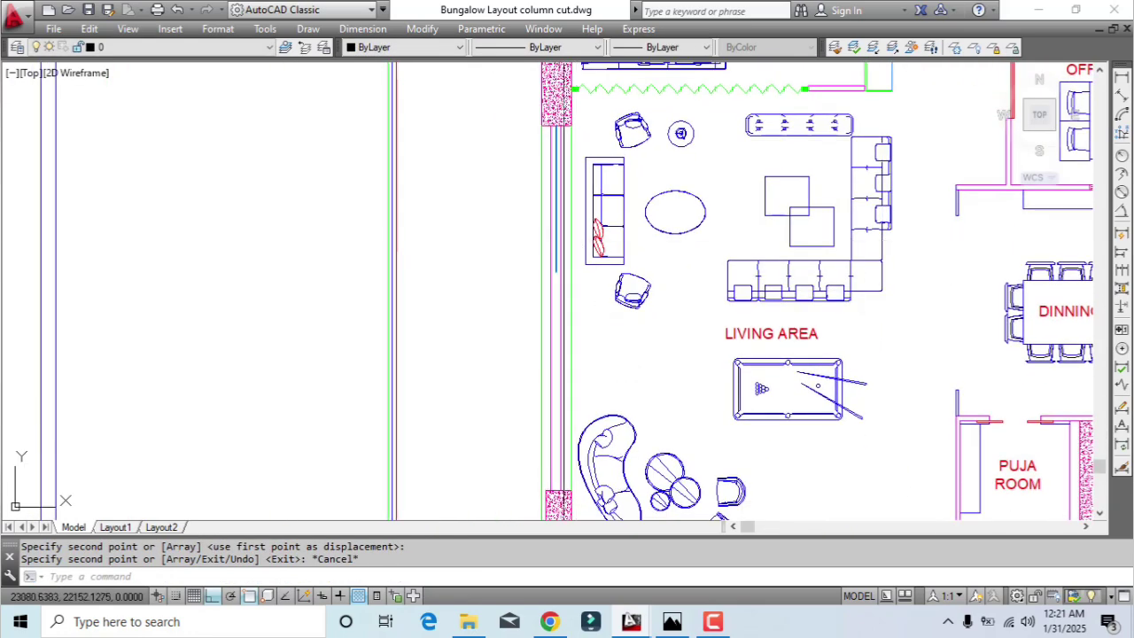
Copy the Living Area glass lines once more, placing the second set at the lower end of the first
scroll(542, 195, "up", 7)
left_click(531, 176)
scroll(542, 266, "down", 5)
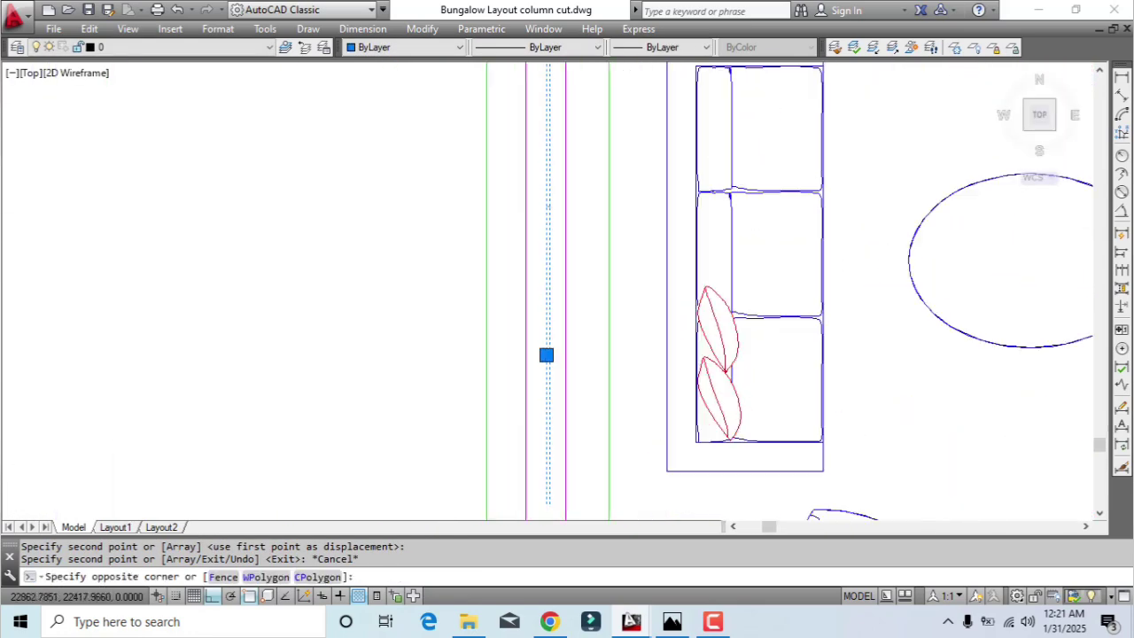
scroll(567, 177, "up", 4)
key("Return")
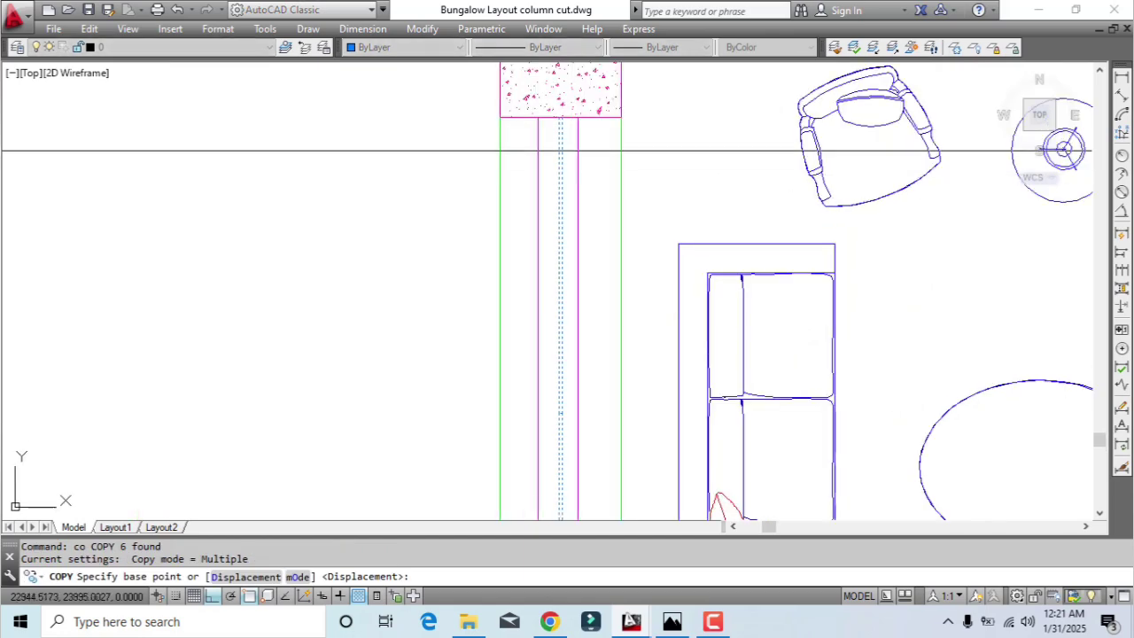
left_click(559, 116)
middle_click_drag(567, 334, 549, 68)
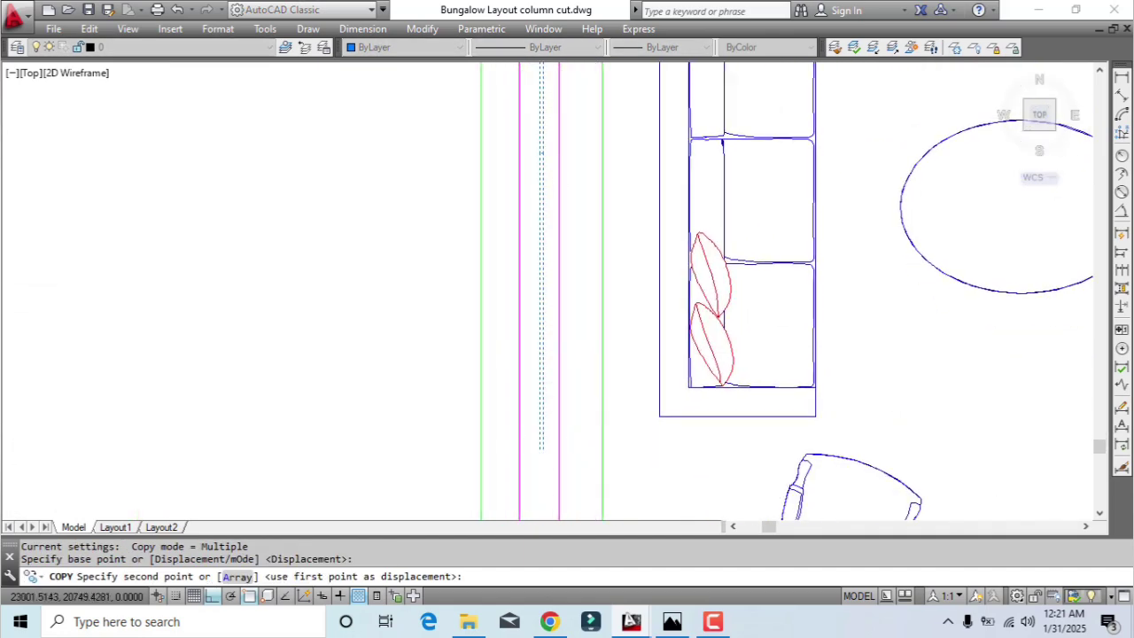
scroll(522, 441, "up", 4)
left_click(522, 441)
key("Escape")
Stretch the lower end of the second glass set down to the lower column's upper edge
scroll(600, 304, "down", 4)
middle_click_drag(618, 283, 604, 75)
middle_click_drag(578, 292, 586, 129)
middle_click_drag(567, 366, 576, 205)
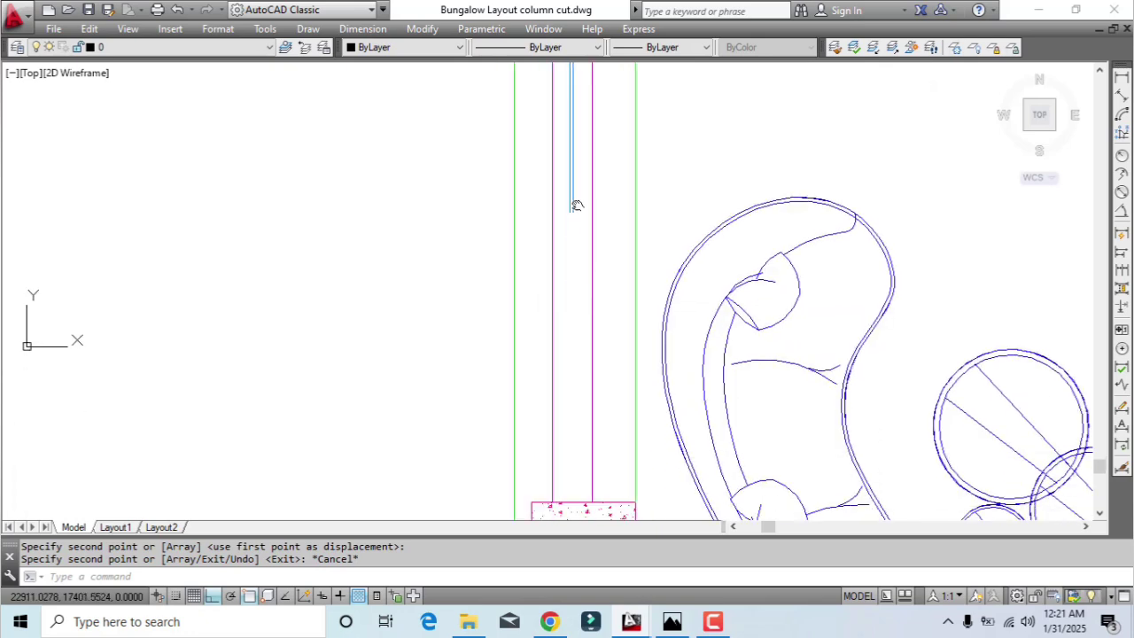
left_click(564, 194)
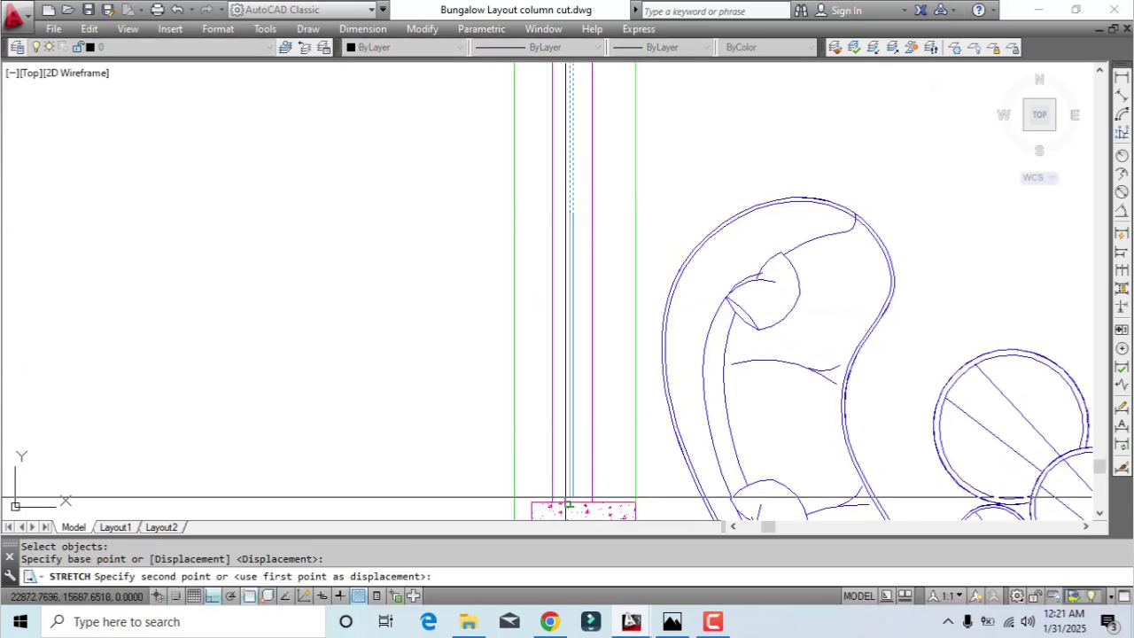
left_click(570, 502)
Draw a short horizontal line joining the offset glass panes where the upper and lower sets meet
middle_click_drag(570, 133, 550, 479)
middle_click_drag(551, 248, 577, 420)
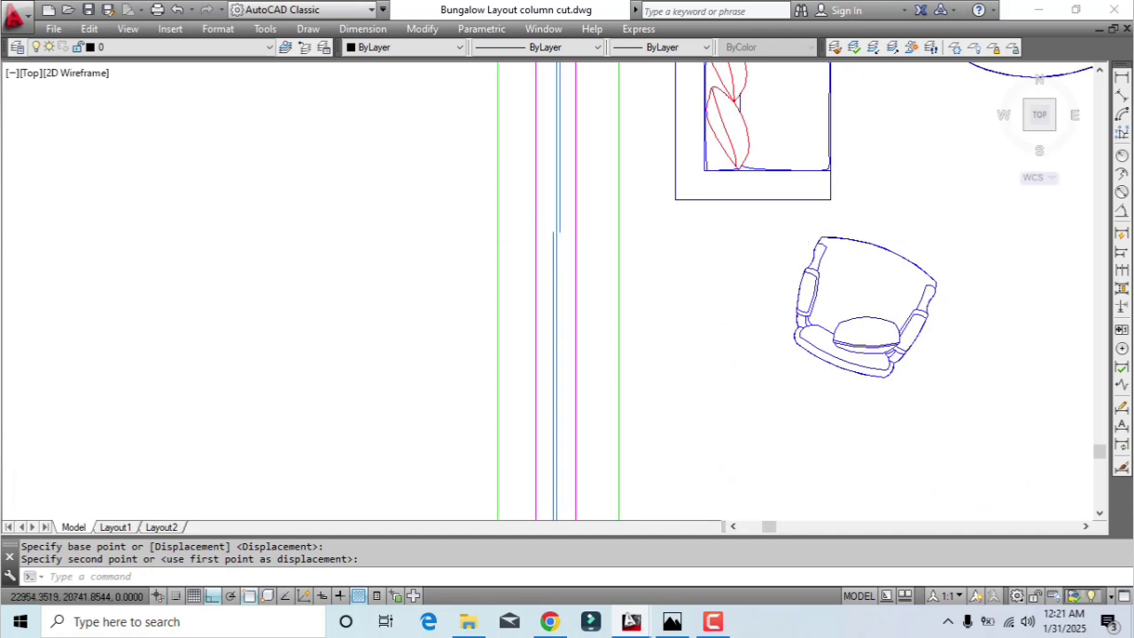
scroll(564, 235, "up", 5)
type("1")
key("Return")
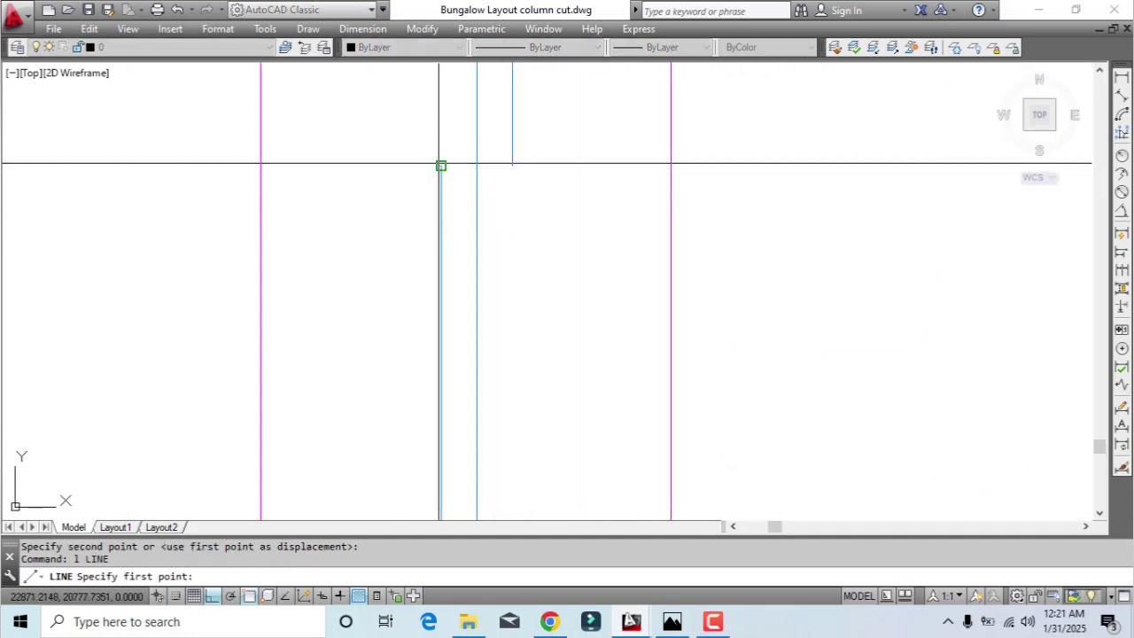
left_click(440, 165)
left_click(512, 164)
scroll(548, 257, "down", 5)
key("Escape")
Match the glass line's properties onto the short joining line between the panes
type("m")
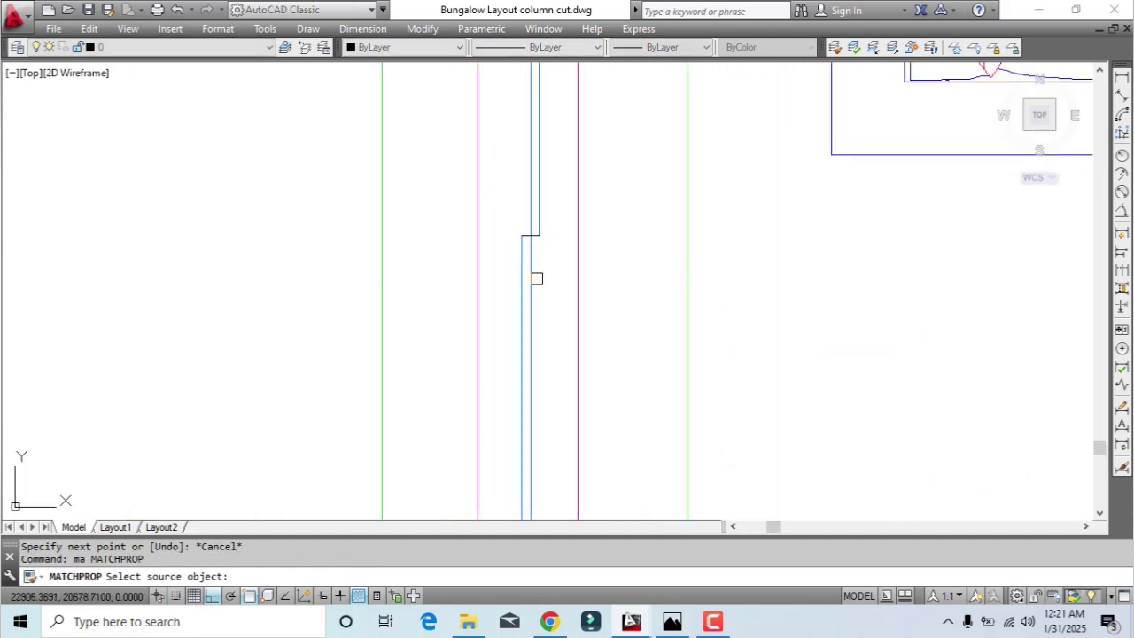
left_click(536, 279)
key("Escape")
scroll(558, 341, "down", 4)
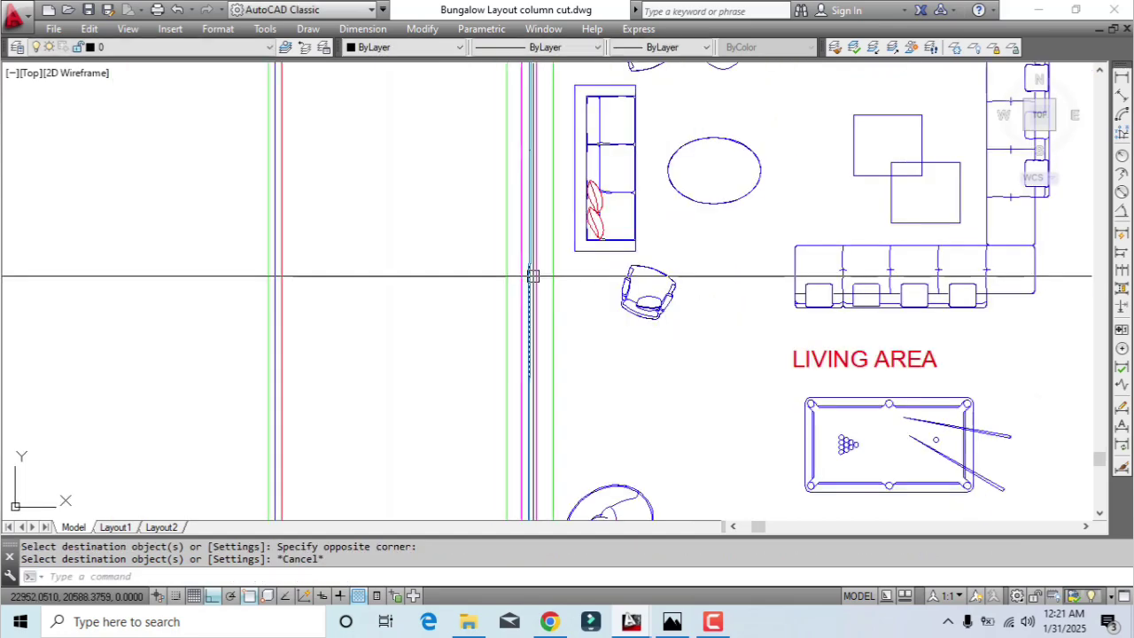
Draw a horizontal guide line across the wall from the midpoint of the room-side green line
key("Return")
scroll(557, 319, "down", 2)
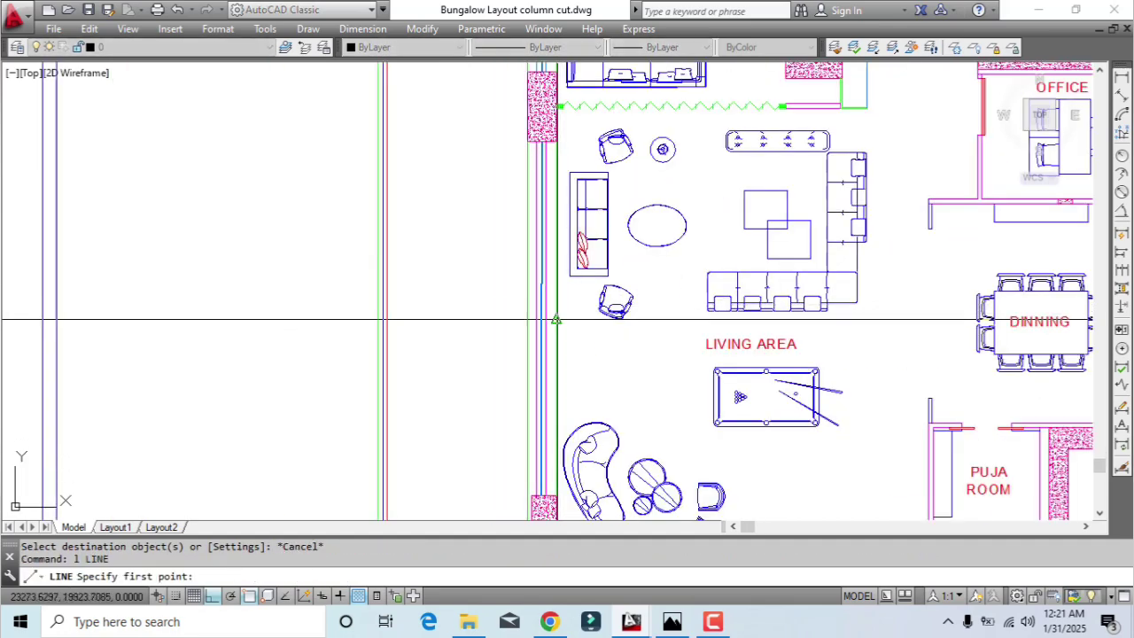
key("Return")
scroll(519, 306, "up", 2)
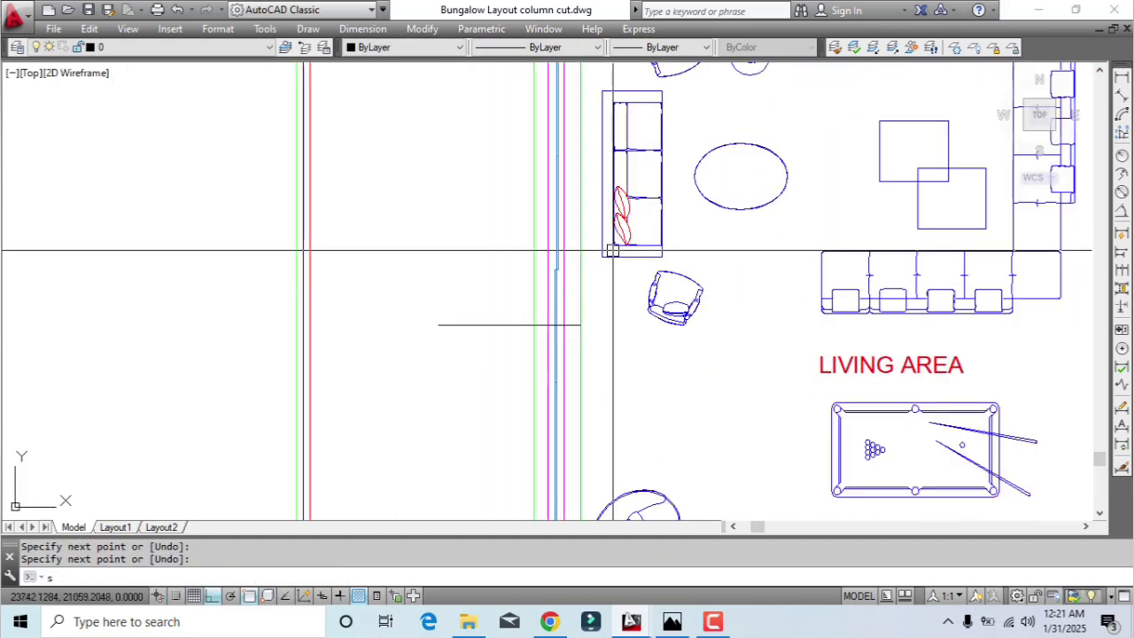
Stretch the junction of the upper and lower glass panes down to the horizontal guide line
type("s")
key("Return")
scroll(583, 272, "up", 5)
left_click(542, 229)
left_click(409, 319)
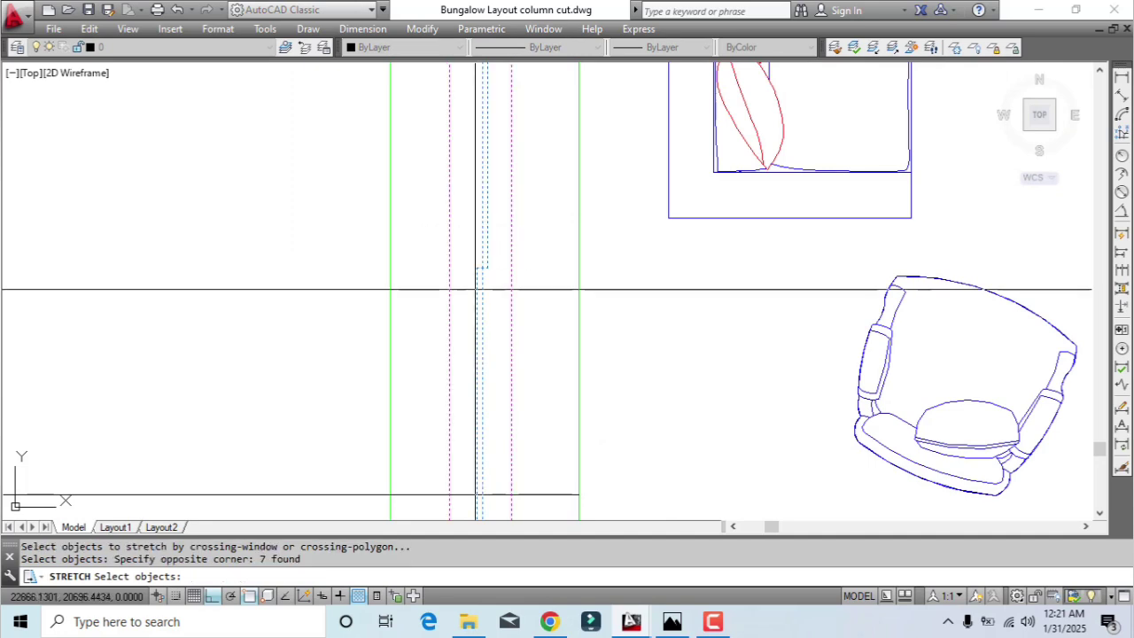
key("Return")
scroll(477, 290, "up", 4)
left_click(473, 236)
scroll(473, 235, "down", 4)
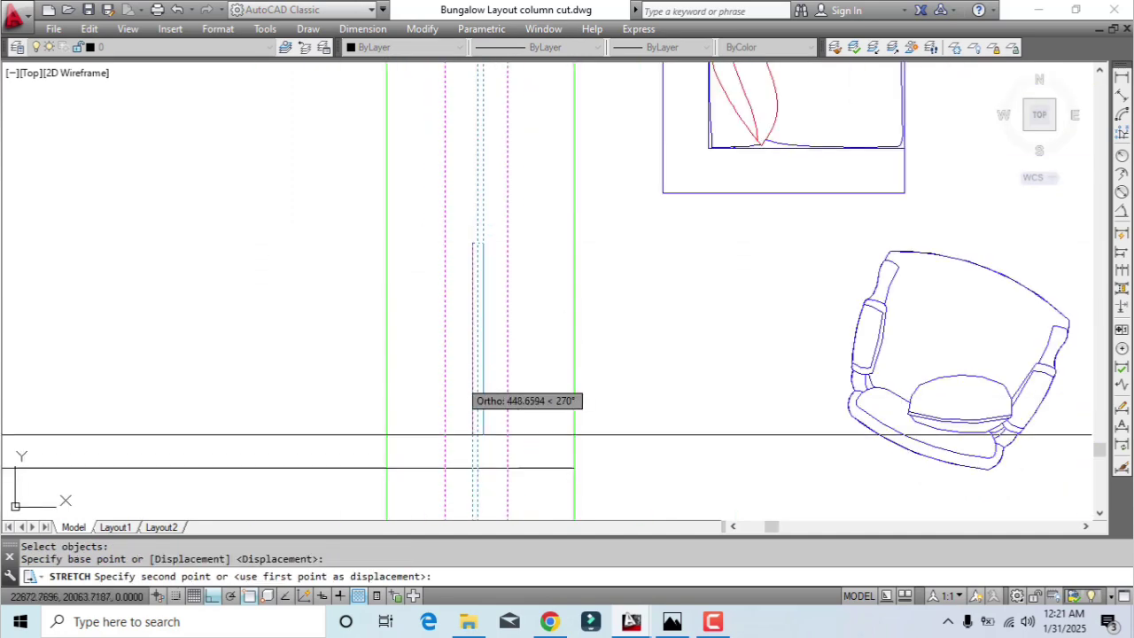
scroll(474, 435, "up", 4)
left_click(483, 440)
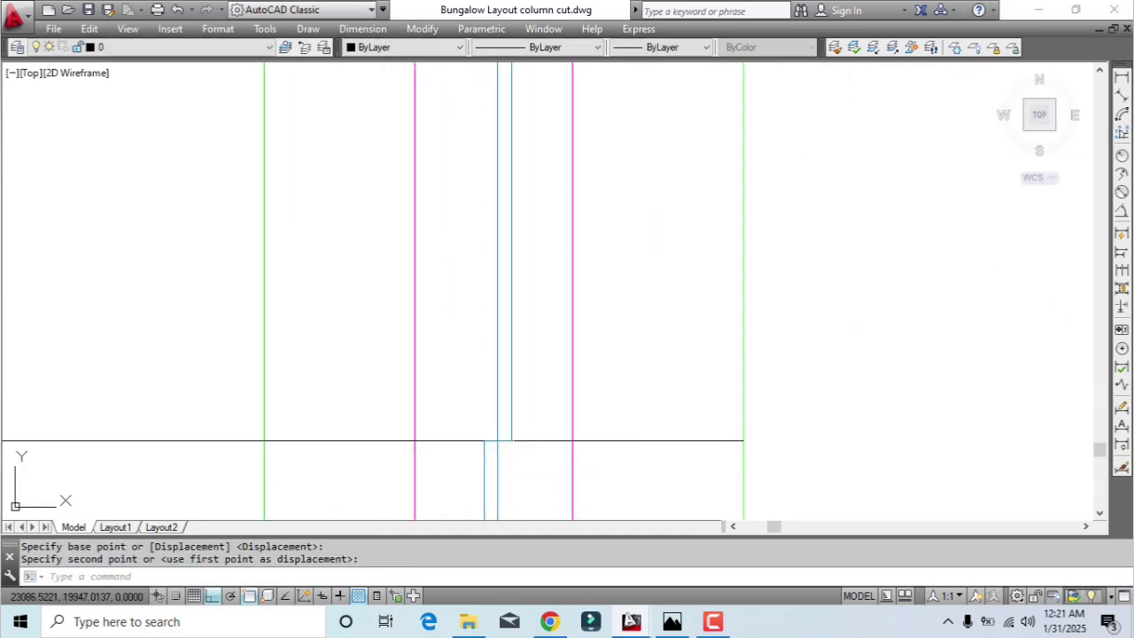
Delete the horizontal guide line crossing the Living Area window
left_click(620, 426)
left_click(603, 448)
scroll(620, 416, "down", 3)
key("Delete")
scroll(632, 354, "down", 3)
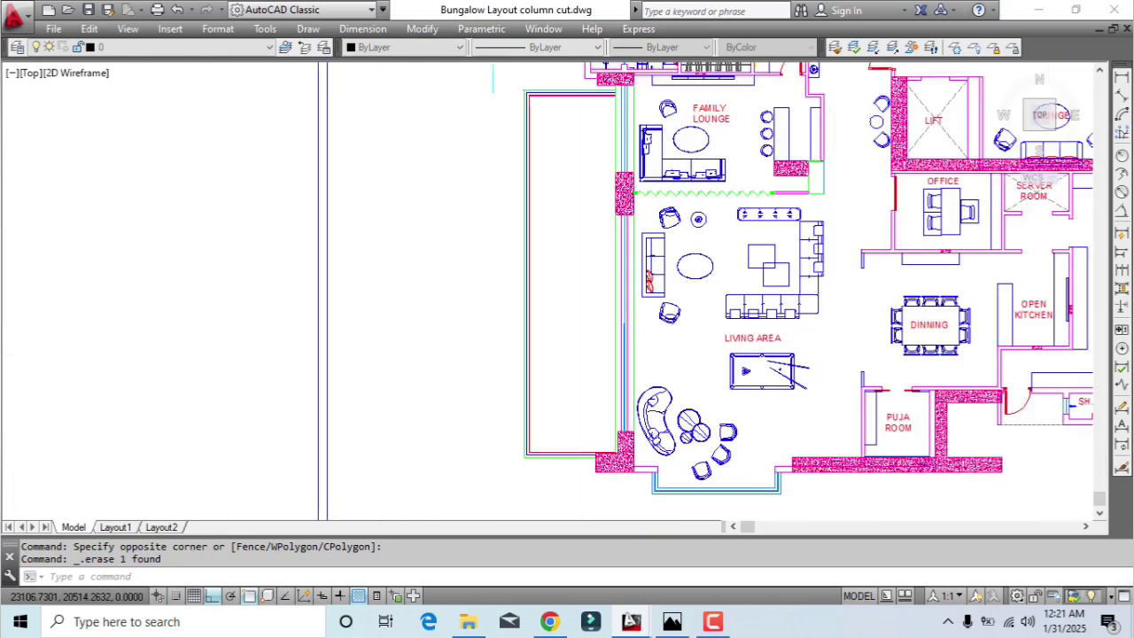
Save the bungalow layout drawing with the finished Living Area window
scroll(372, 319, "down", 3)
scroll(537, 328, "up", 3)
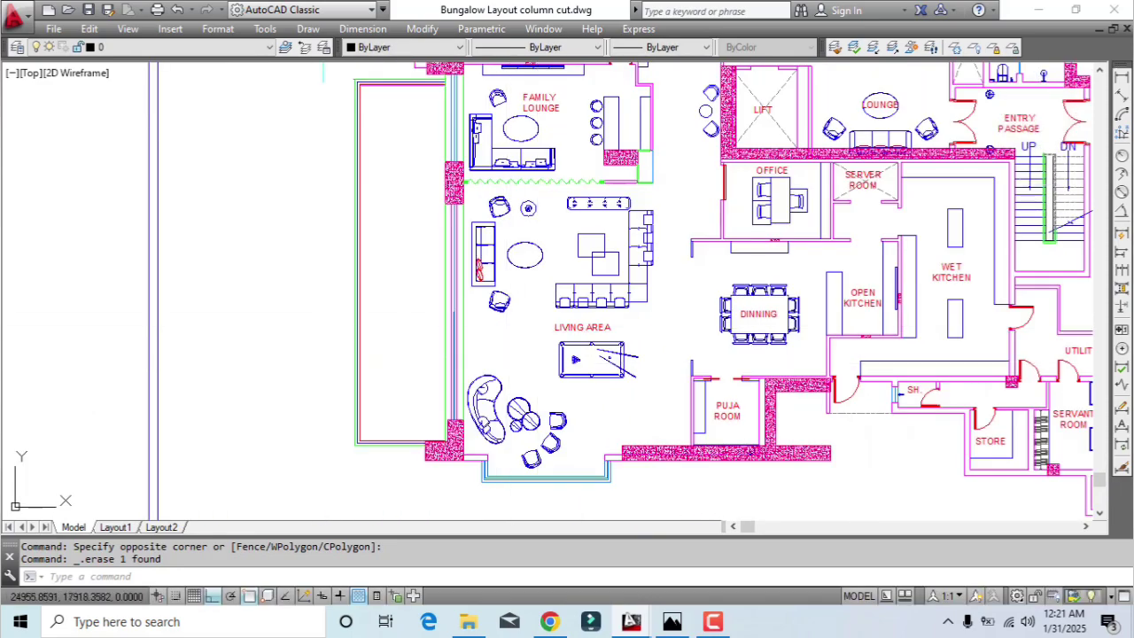
key("ctrl+s")
Inspect the walls and columns around the Puja Room, Store, Servant Room, Utility and the two kitchens
scroll(584, 291, "down", 3)
mouse_move(614, 294)
middle_mouse_down()
mouse_move(567, 371)
mouse_move(581, 365)
middle_mouse_up()
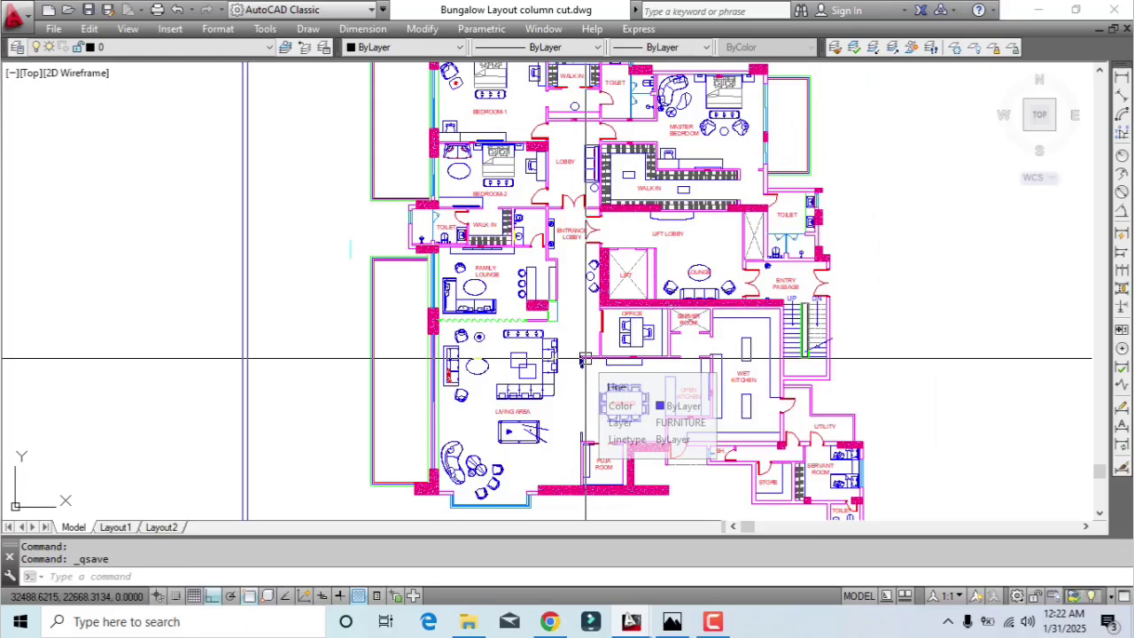
scroll(688, 473, "up", 4)
middle_click_drag(594, 441, 643, 315)
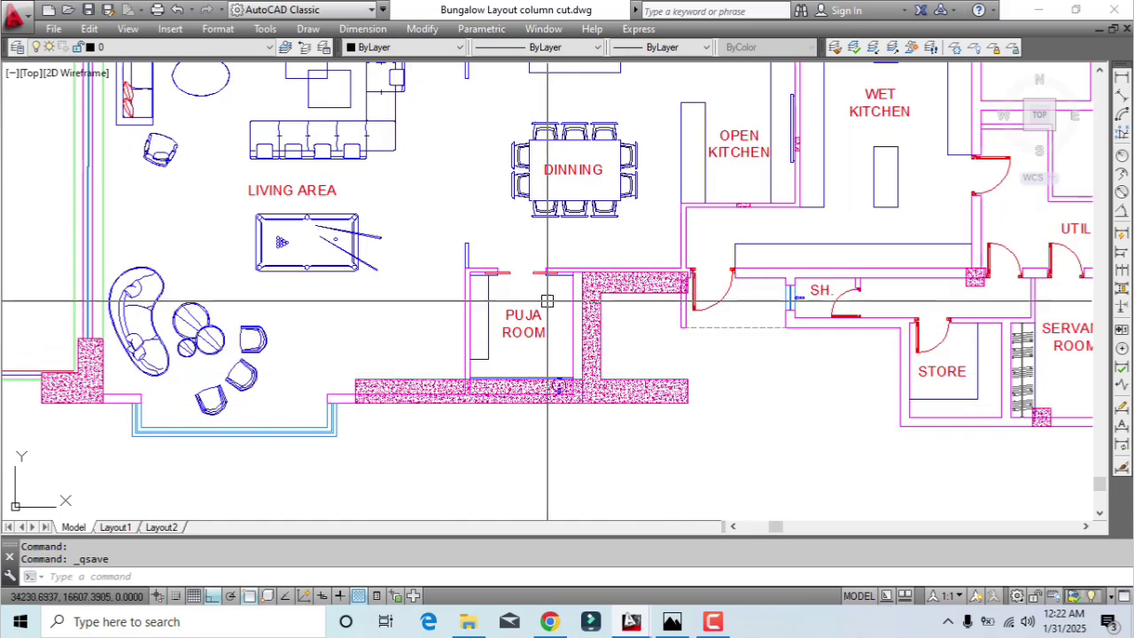
middle_click_drag(613, 392, 300, 352)
scroll(638, 418, "up", 2)
scroll(591, 380, "down", 2)
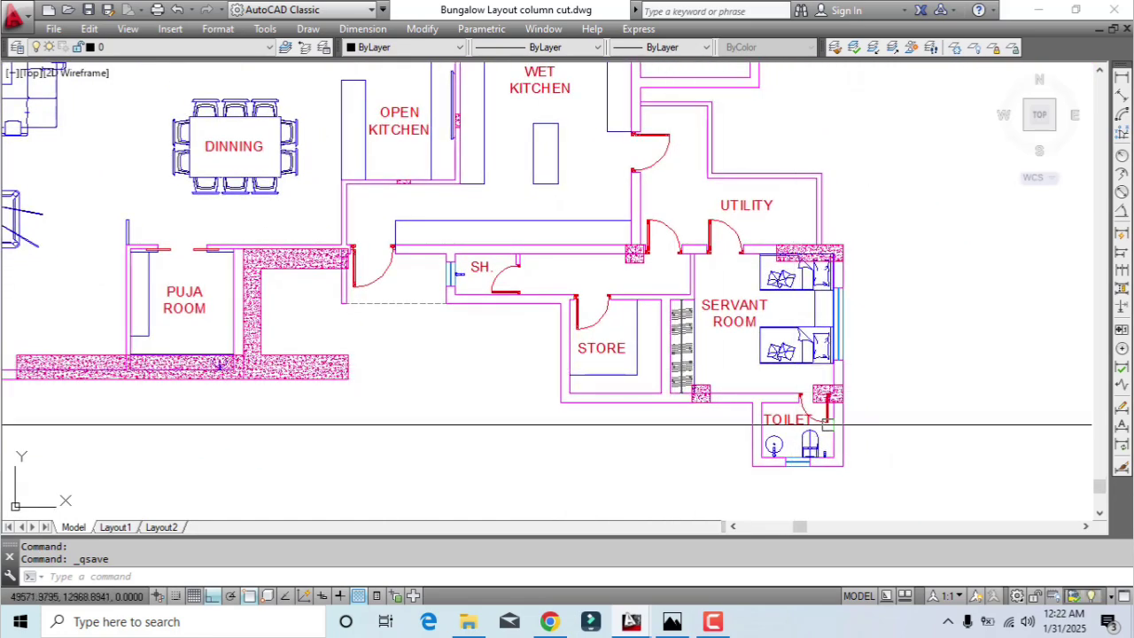
scroll(826, 407, "up", 2)
scroll(656, 266, "down", 2)
middle_click_drag(655, 266, 662, 478)
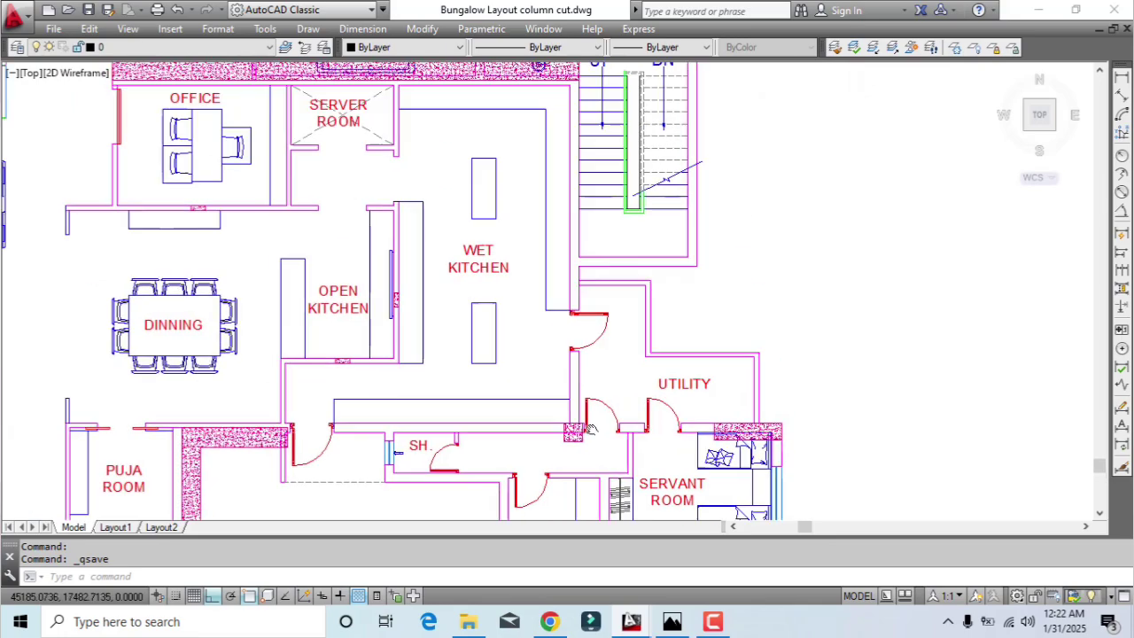
scroll(567, 270, "up", 2)
middle_click_drag(573, 276, 683, 324)
scroll(683, 324, "down", 2)
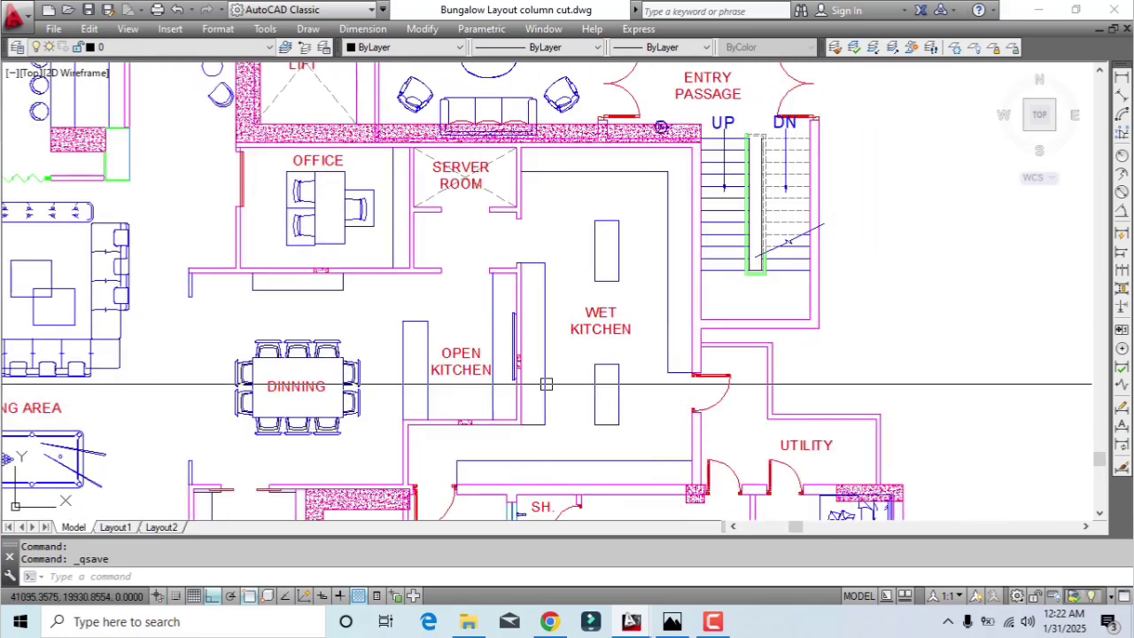
Inspect the columns and wall lines around the Lift Lobby, the Walk In wardrobe wall and the adjoining Toilet
middle_click_drag(691, 183, 747, 342)
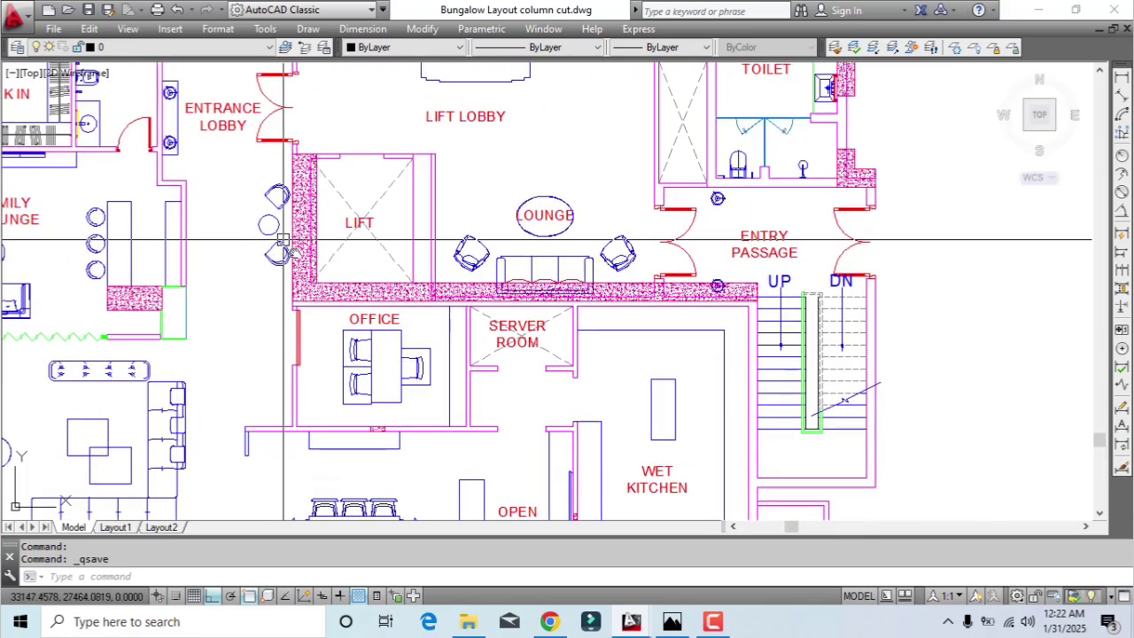
middle_click_drag(282, 239, 348, 414)
middle_click_drag(362, 286, 314, 314)
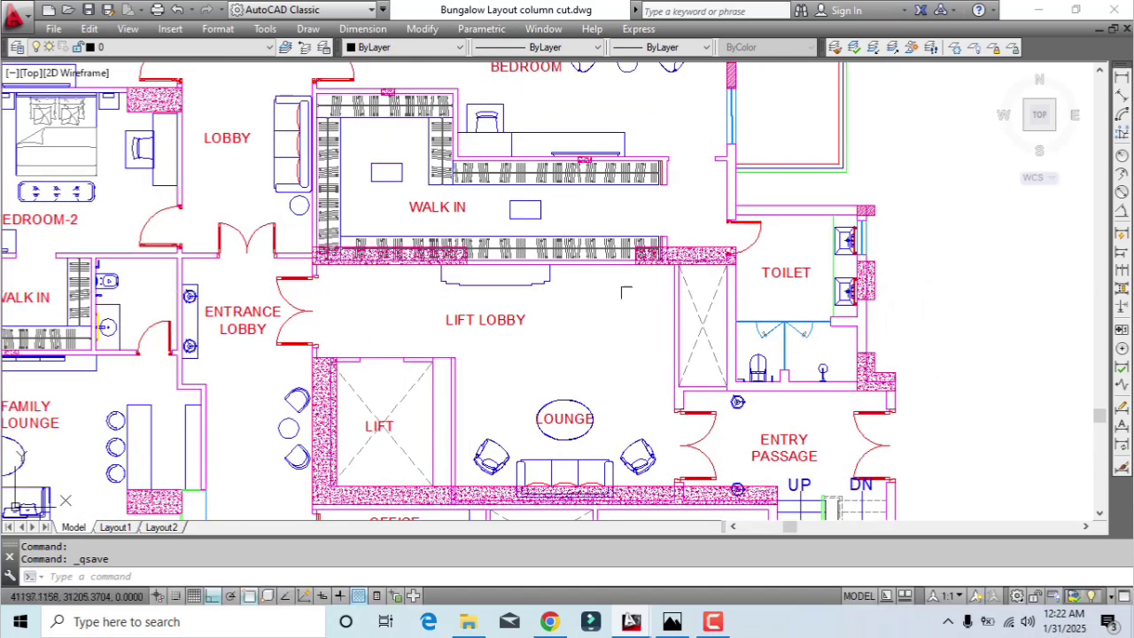
scroll(681, 282, "up", 2)
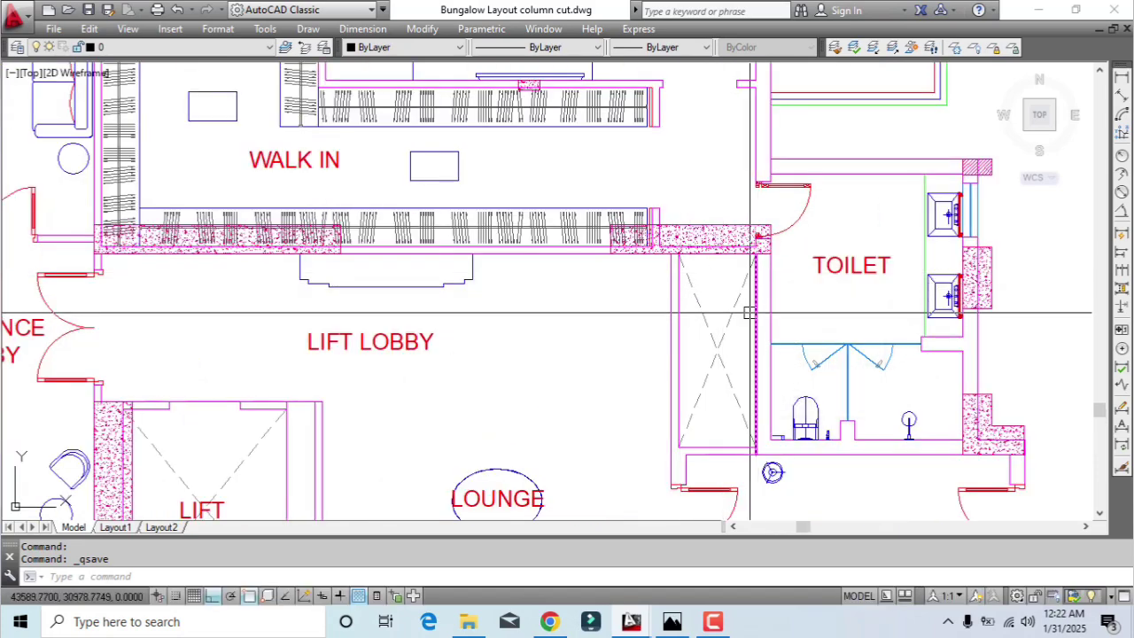
scroll(765, 317, "down", 2)
middle_click_drag(707, 277, 705, 403)
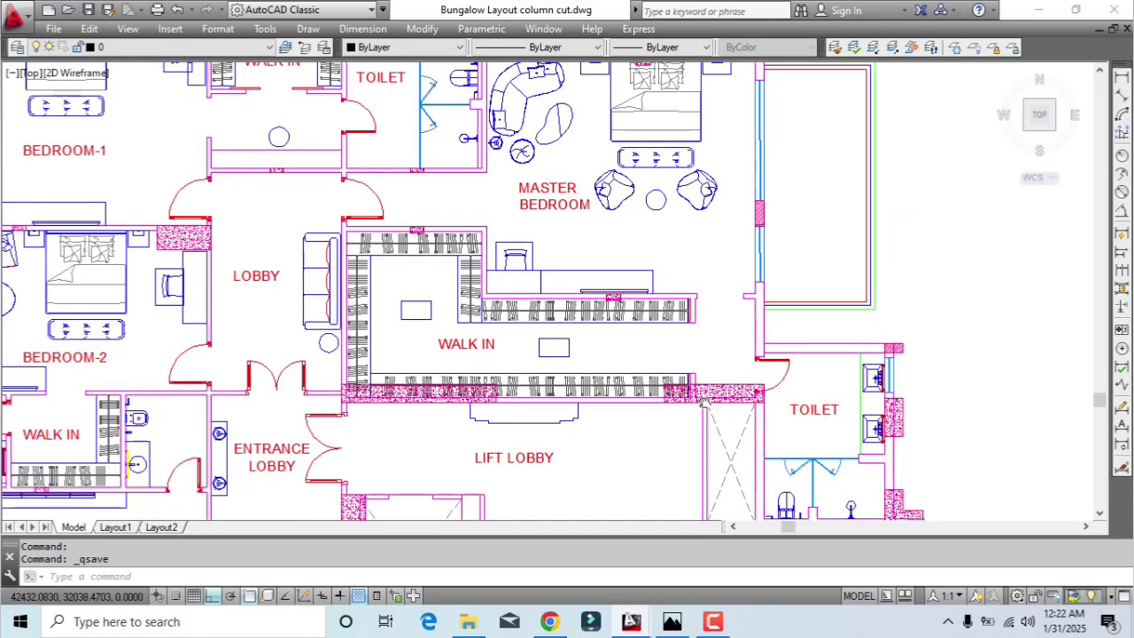
scroll(393, 390, "up", 2)
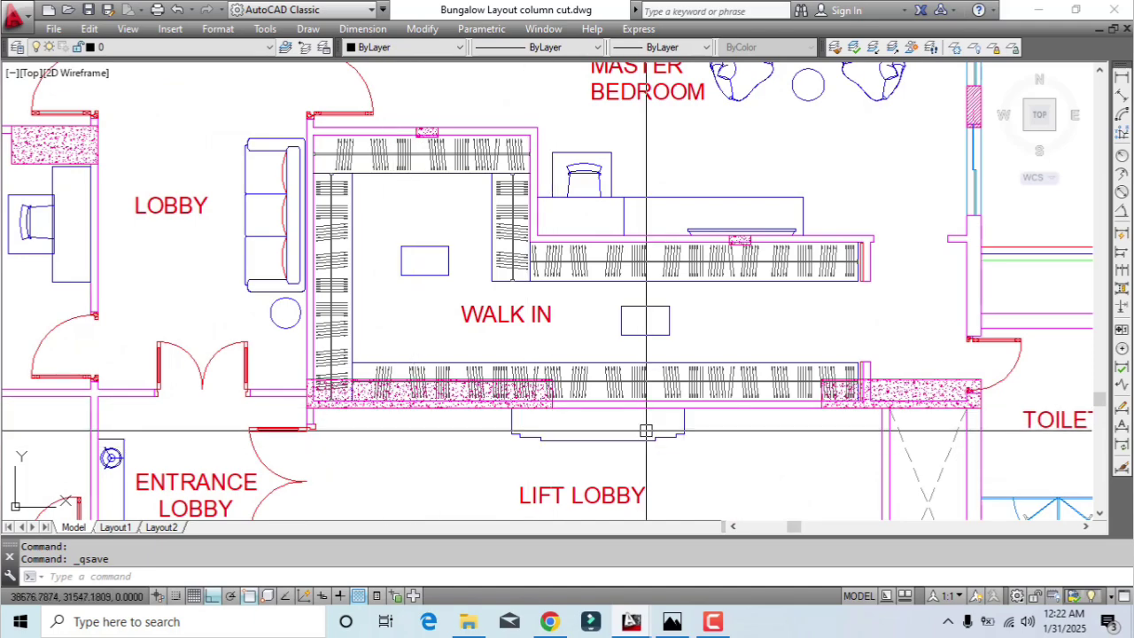
middle_click_drag(392, 390, 185, 330)
scroll(689, 342, "up", 2)
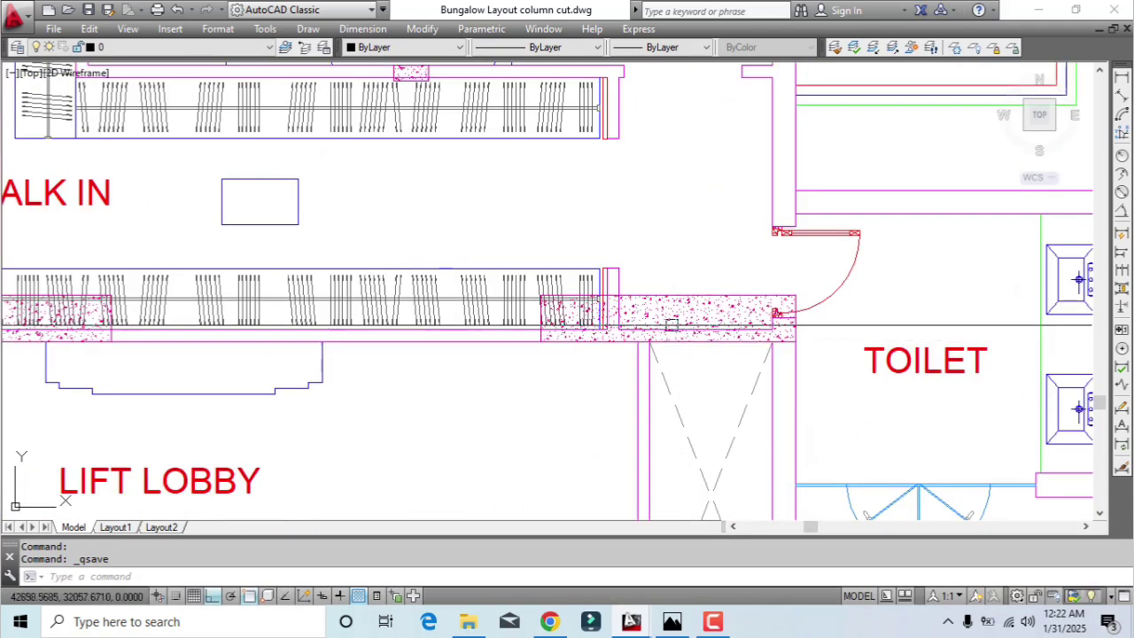
scroll(687, 329, "down", 2)
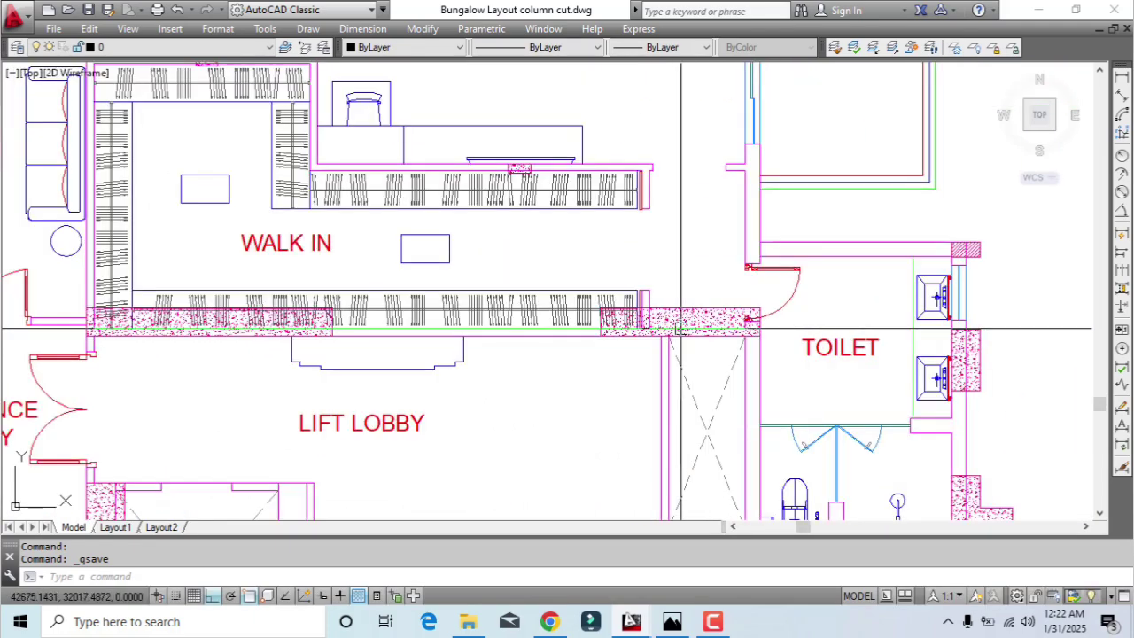
scroll(682, 330, "down", 1)
scroll(689, 306, "up", 4)
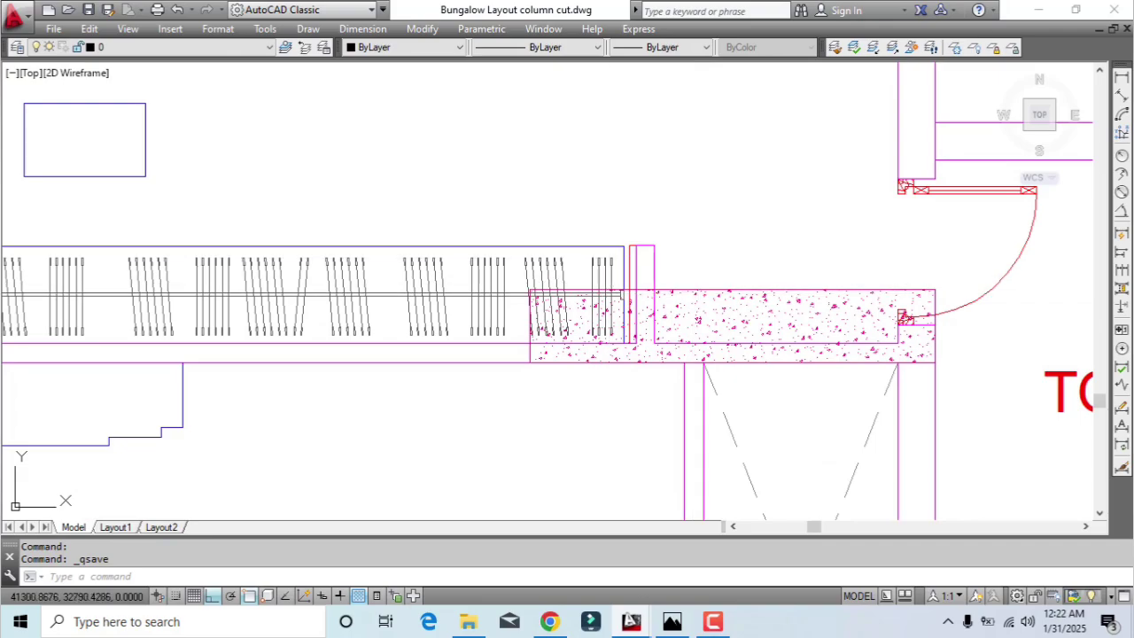
left_click(511, 217)
left_click(562, 276)
Review the overall bungalow plan, from the bedrooms down to the Living Area and its outer boundary
scroll(524, 174, "down", 8)
middle_click_drag(640, 252, 595, 62)
middle_click_drag(656, 345, 630, 206)
scroll(448, 166, "down", 4)
middle_click_drag(448, 166, 525, 349)
scroll(549, 365, "up", 2)
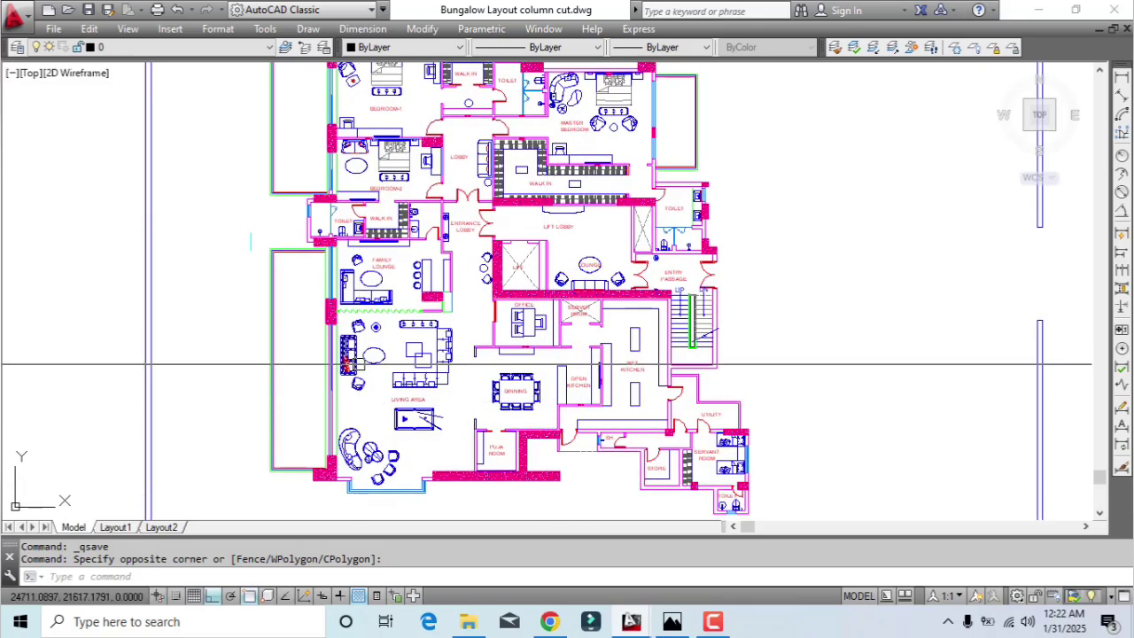
middle_click_drag(301, 267, 316, 326)
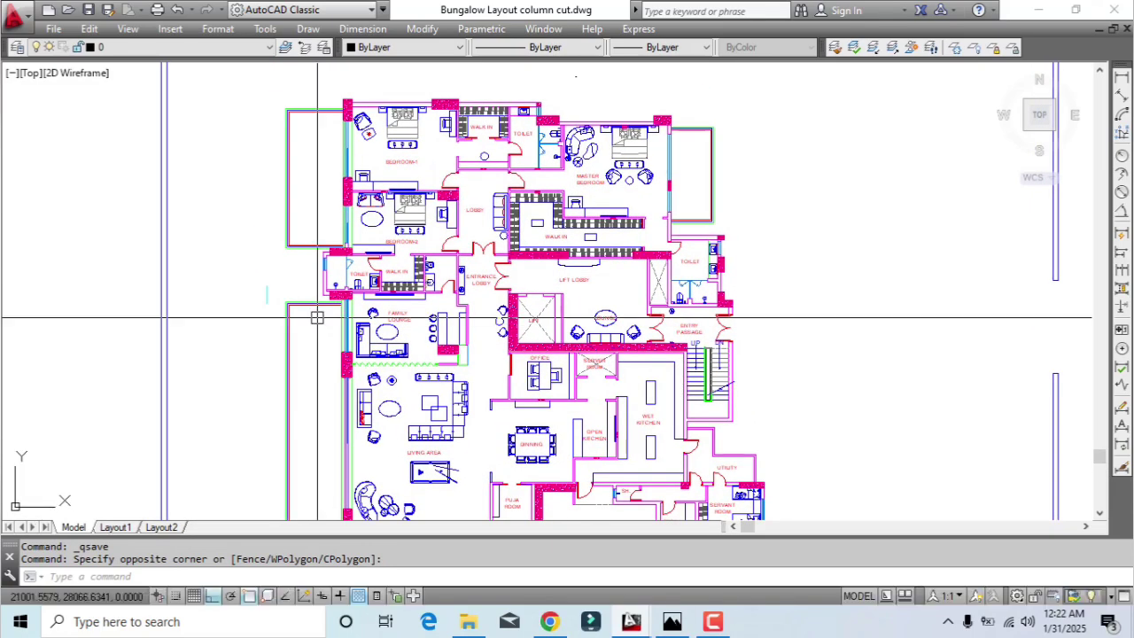